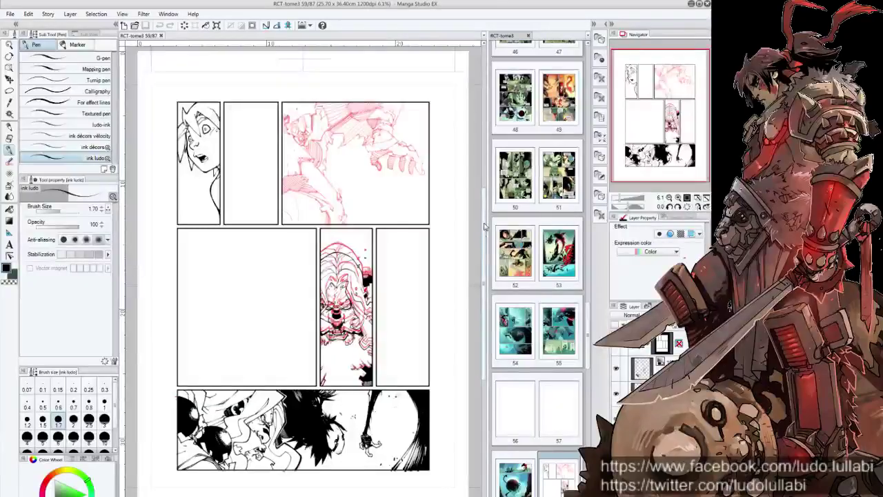
Step: Zoom the canvas from 6.1% to 10% and pan onto the red robot-arm sketch
scroll(304, 276, "up", 3)
scroll(348, 242, "up", 2)
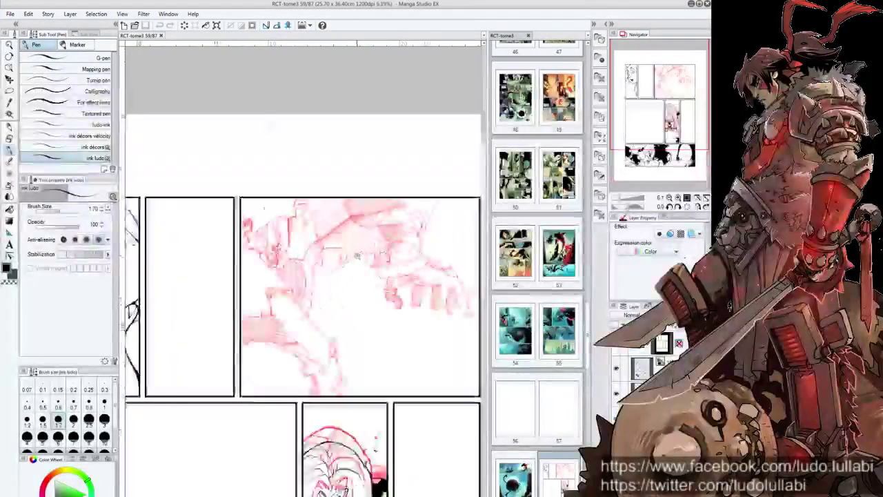
scroll(373, 297, "up", 1)
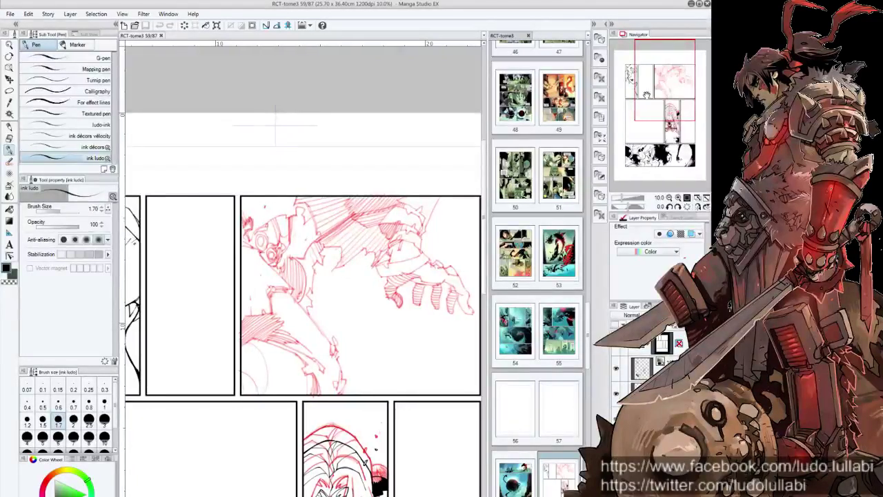
left_click_drag(349, 226, 325, 263)
Step: Select the Lighter pencil in red and zoom the canvas to 15%
key("p")
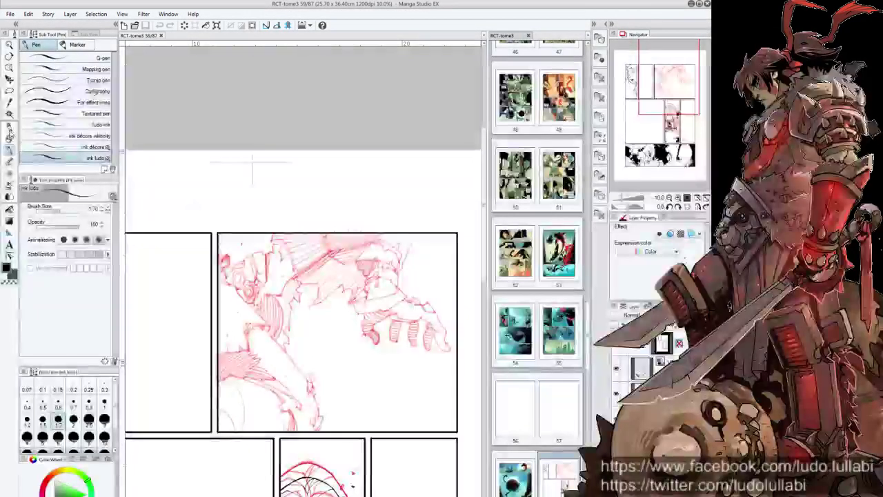
left_click(66, 78)
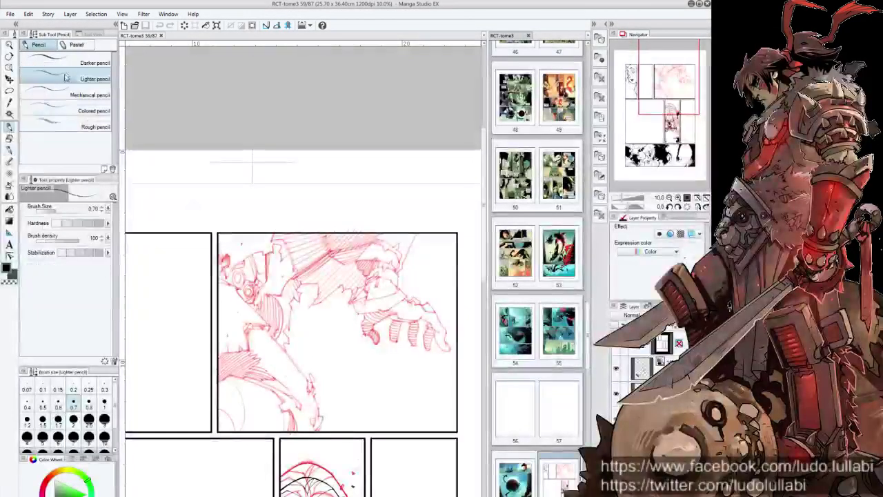
left_click(69, 491)
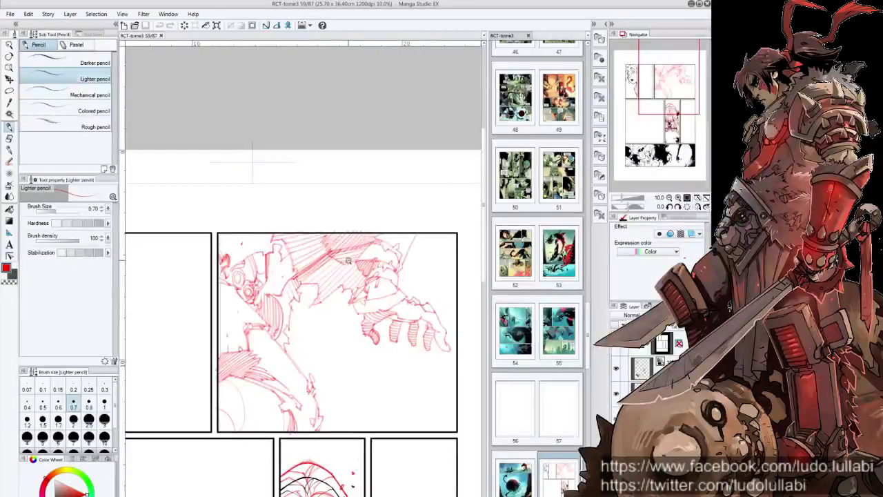
scroll(353, 259, "up", 2)
scroll(376, 164, "up", 1)
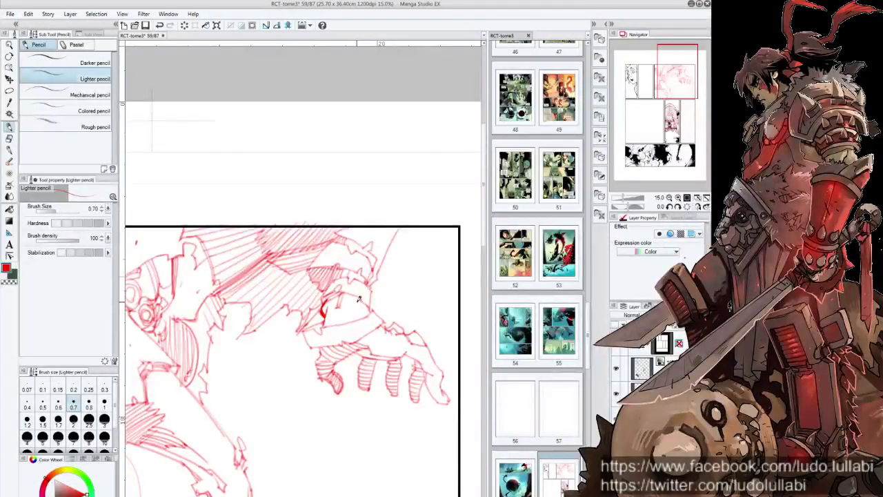
Step: Draw short red strokes near the hand and armour plate, then reset the canvas rotation
left_click_drag(368, 293, 371, 310)
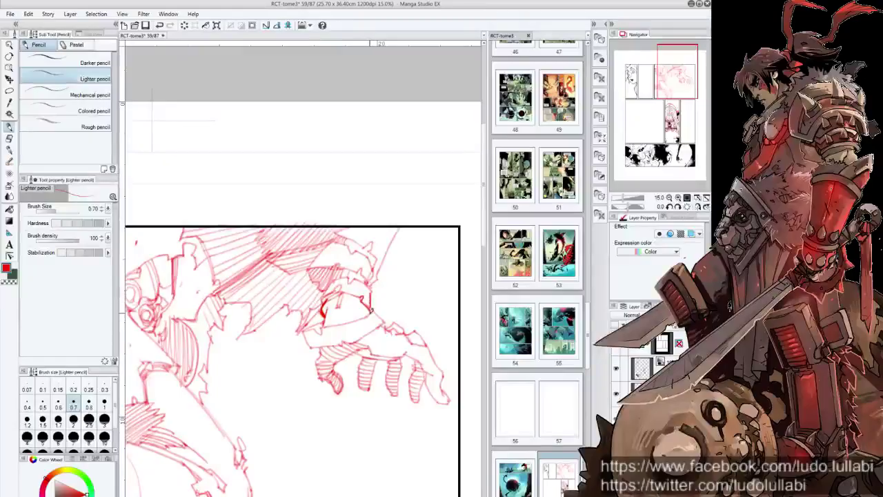
left_click_drag(364, 280, 312, 274)
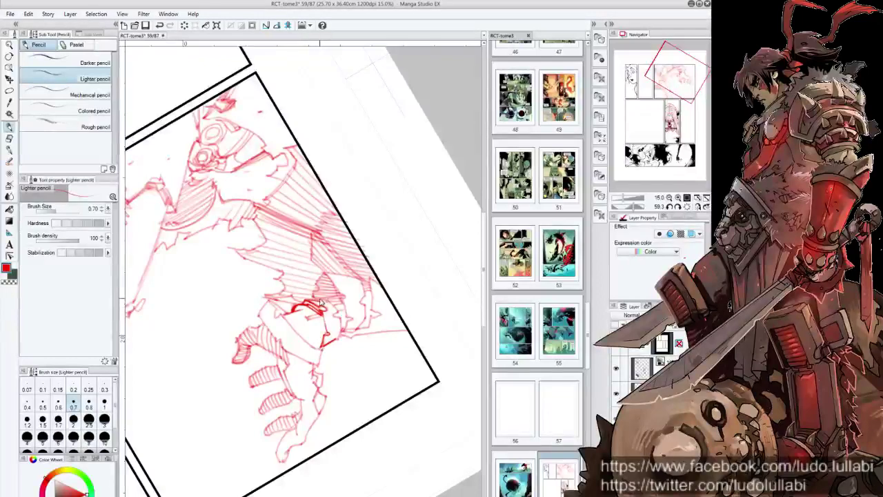
left_click_drag(312, 281, 341, 287)
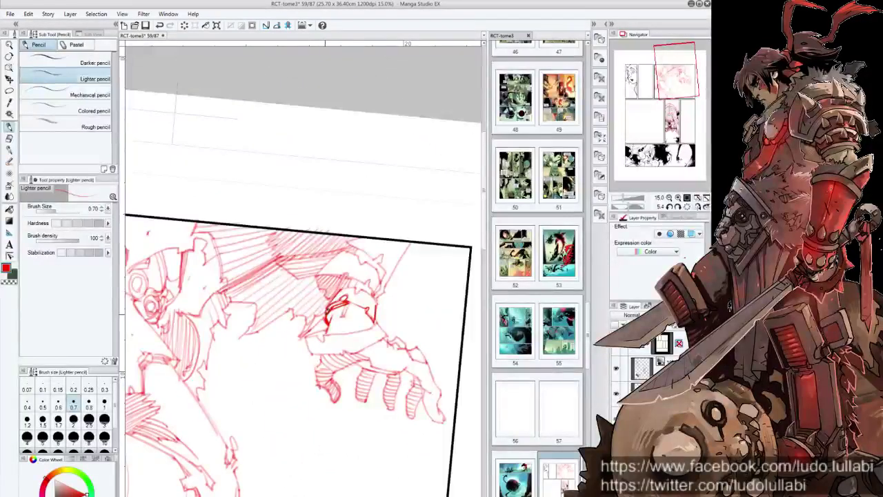
mouse_move(338, 296)
left_mouse_down()
mouse_move(317, 341)
mouse_move(358, 298)
mouse_move(346, 328)
mouse_move(316, 358)
left_mouse_up()
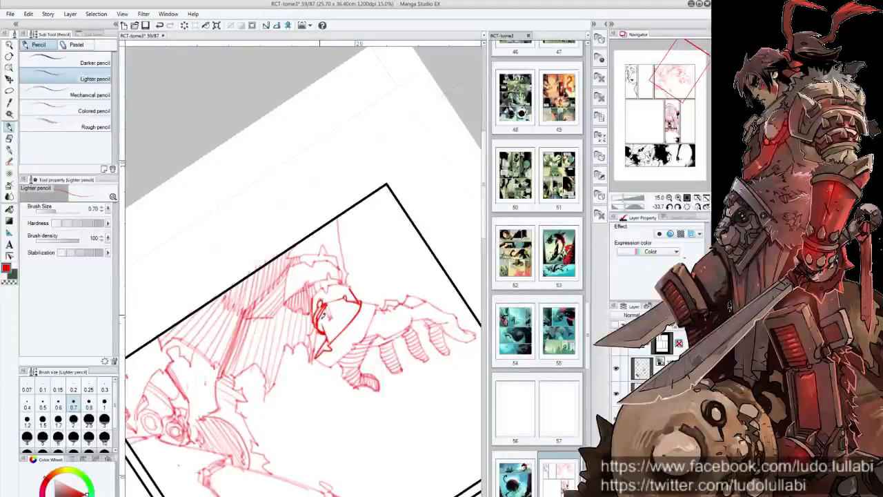
left_click_drag(329, 312, 332, 318)
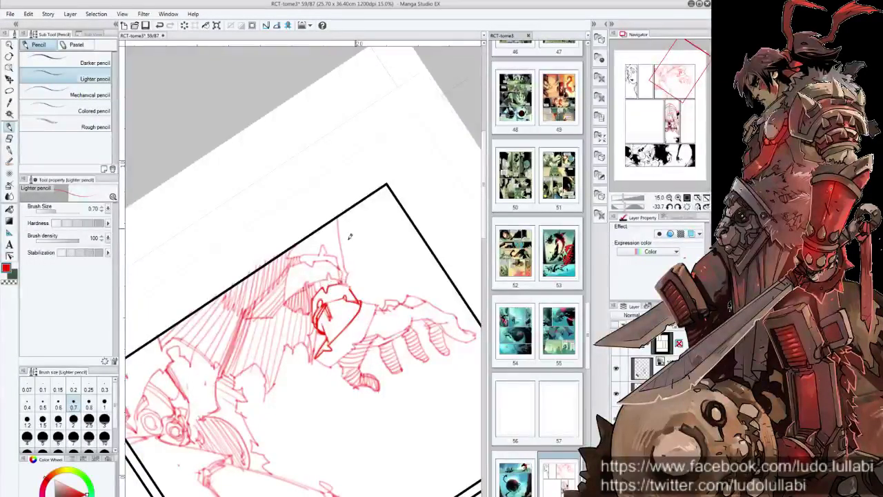
left_click_drag(313, 250, 316, 261)
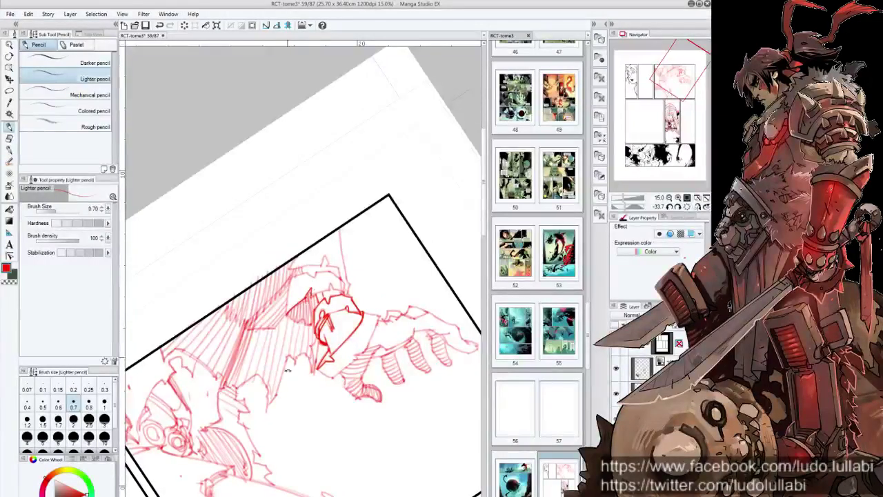
left_click_drag(288, 370, 329, 263)
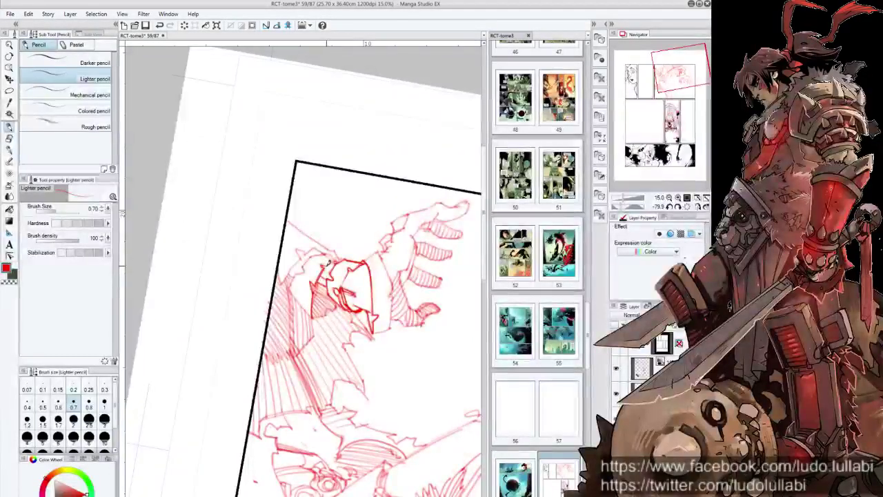
key("ctrl+at")
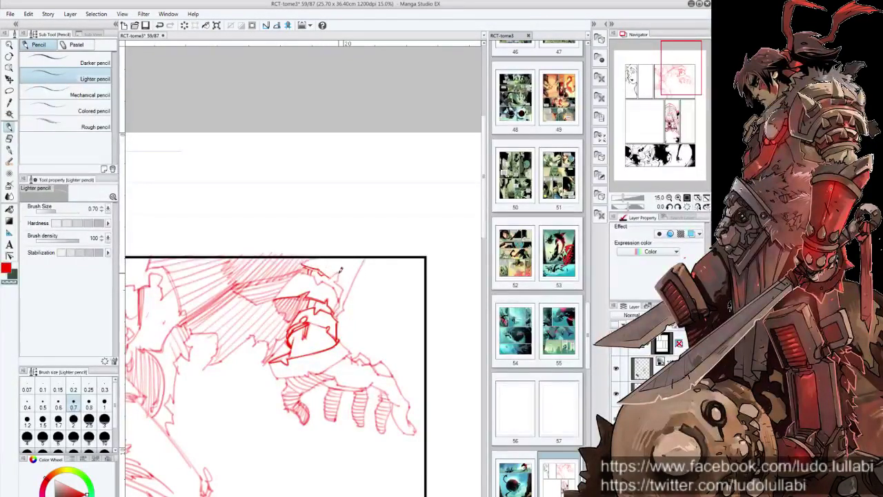
Step: Redraw the armour plate and hand outlines with bolder red pencil lines
left_click_drag(339, 270, 338, 277)
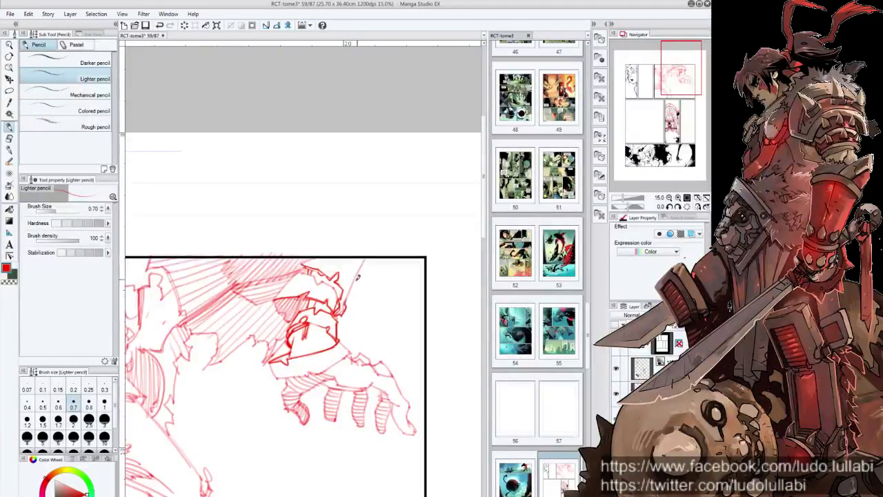
mouse_move(345, 303)
left_mouse_down()
mouse_move(365, 260)
mouse_move(332, 334)
left_mouse_up()
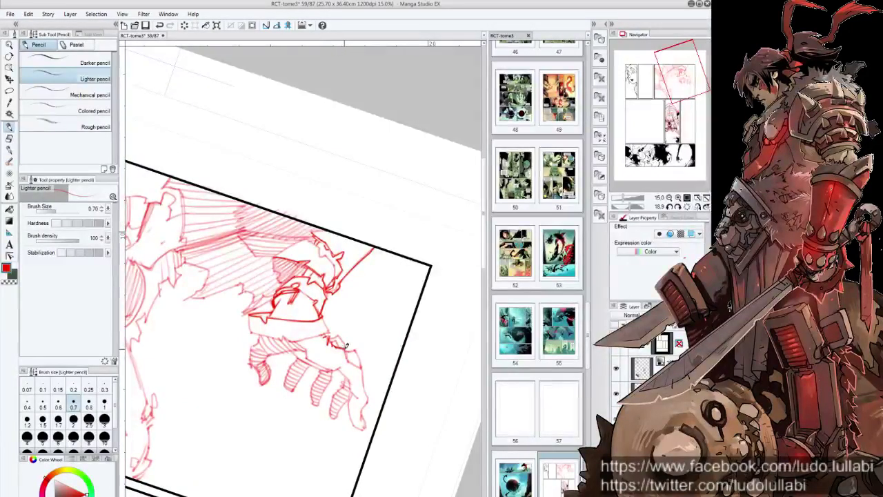
mouse_move(343, 340)
left_mouse_down()
mouse_move(368, 395)
mouse_move(429, 343)
mouse_move(428, 400)
mouse_move(397, 436)
left_mouse_up()
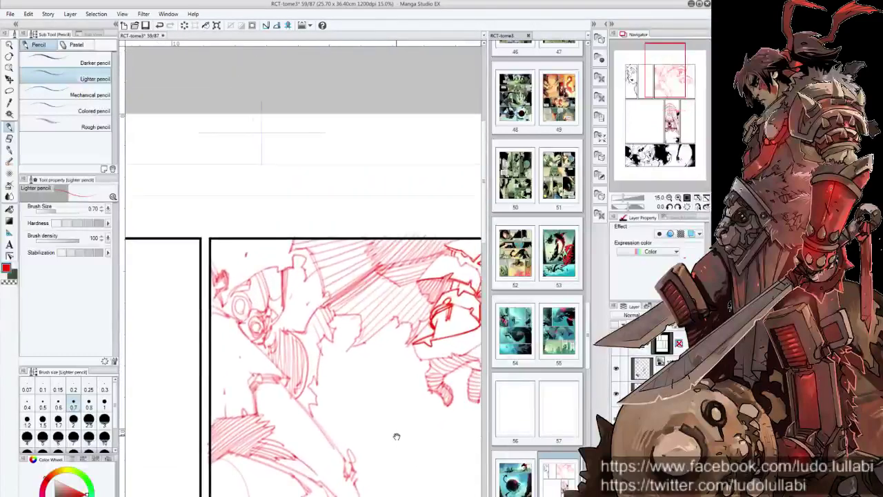
mouse_move(412, 295)
left_mouse_down()
mouse_move(307, 254)
mouse_move(364, 312)
left_mouse_up()
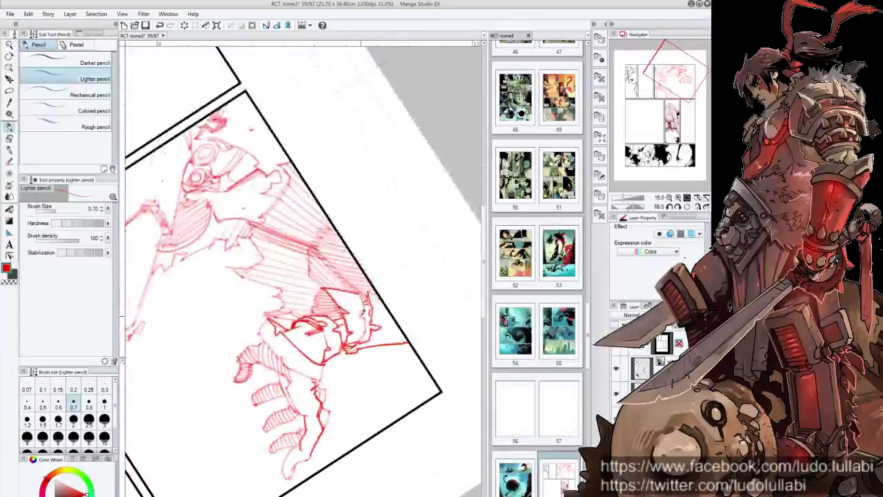
left_click_drag(366, 273, 367, 333)
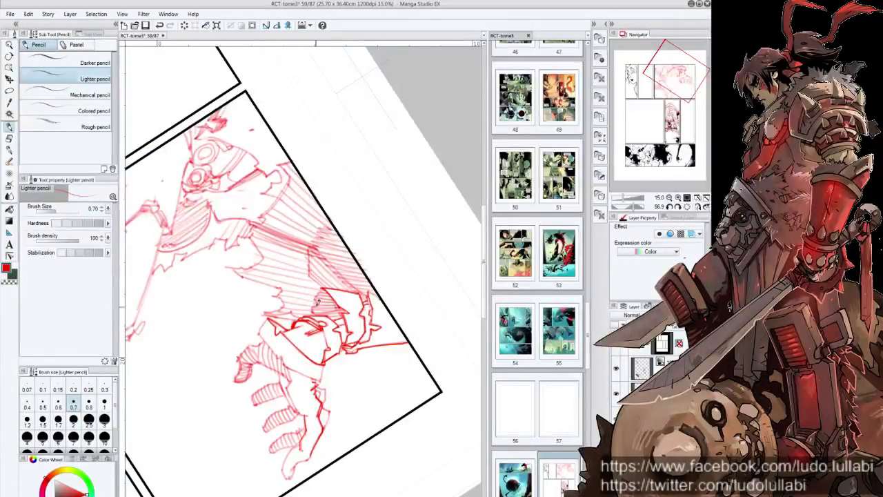
Step: Hatch the armour plate with dense dark red shading
left_click_drag(319, 290, 342, 274)
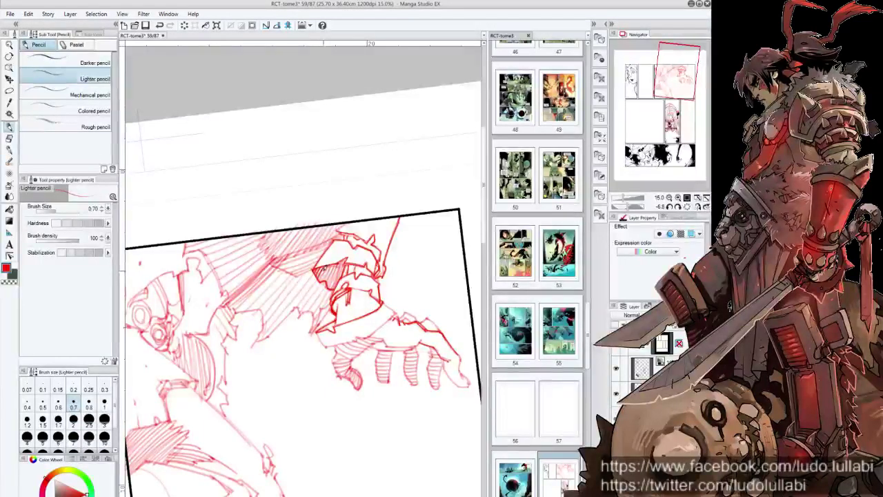
left_click_drag(334, 267, 335, 287)
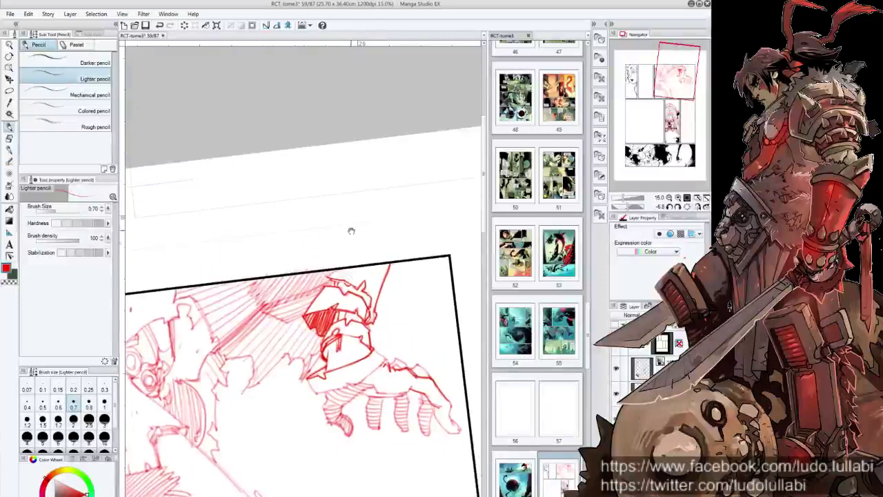
scroll(352, 231, "up", 2)
scroll(300, 269, "up", 2)
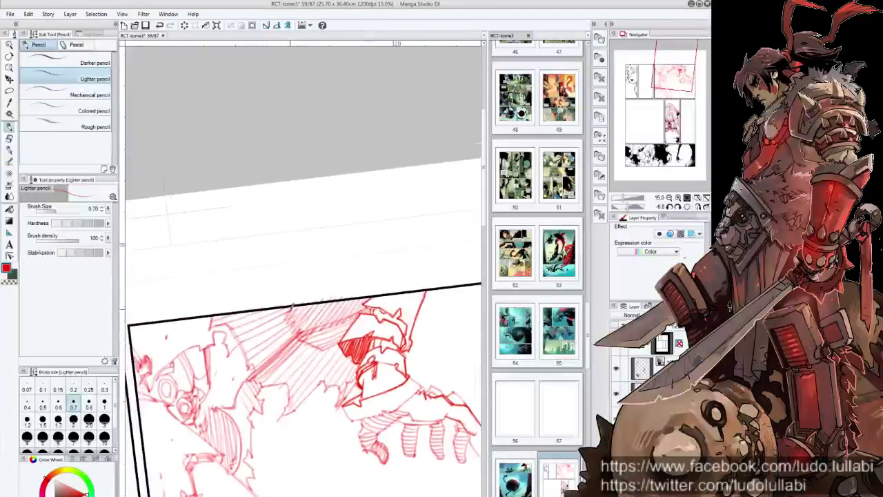
left_click_drag(297, 410, 359, 285)
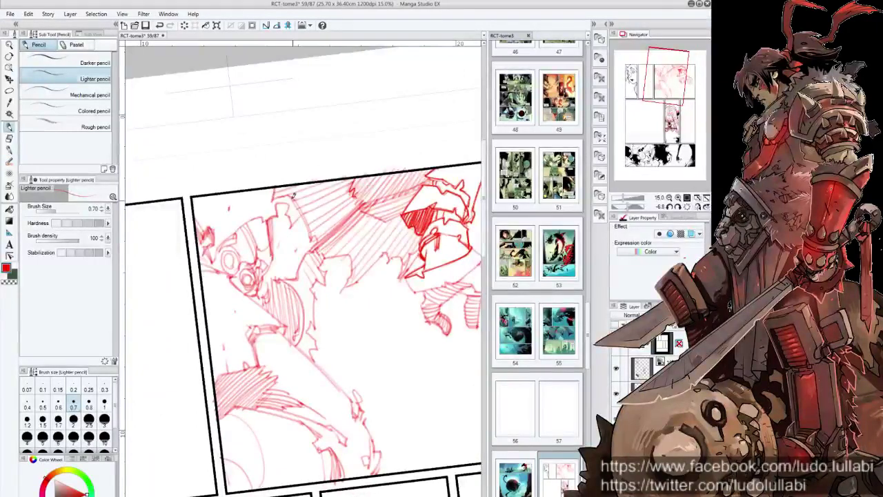
Step: Draw long parallel red hatching down from the shoulder across the upper armour, with a thicker edge
mouse_move(293, 195)
left_mouse_down()
mouse_move(310, 239)
mouse_move(350, 294)
left_mouse_up()
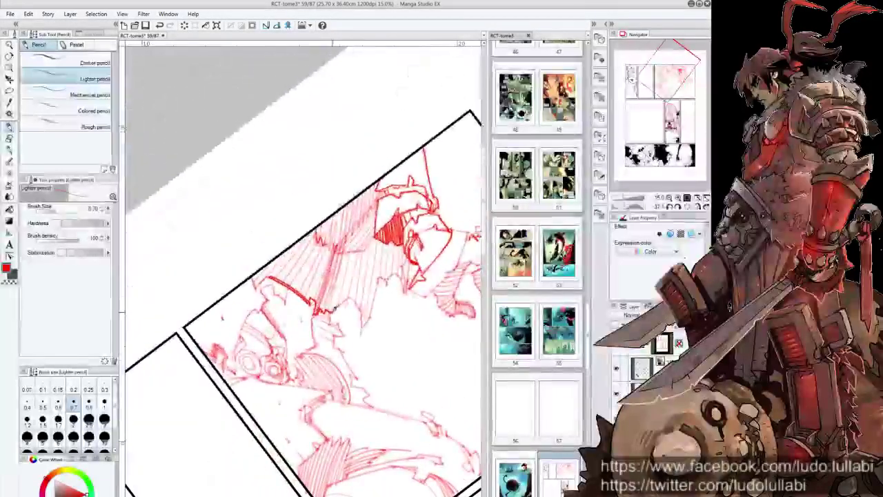
left_click_drag(353, 301, 360, 332)
left_click_drag(382, 279, 362, 331)
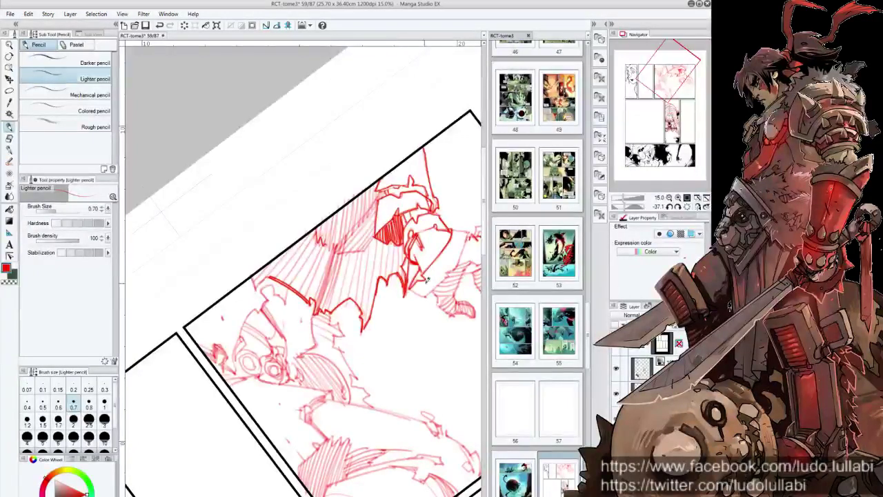
left_click_drag(422, 276, 353, 321)
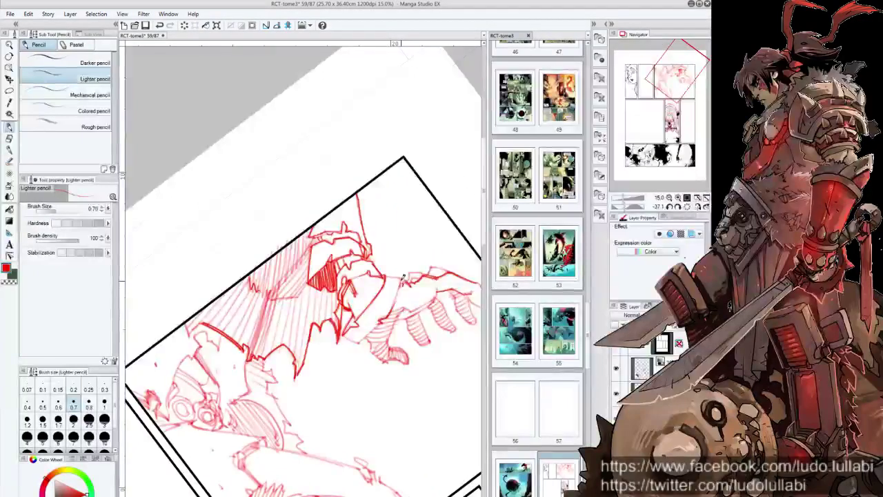
mouse_move(394, 290)
left_mouse_down()
mouse_move(358, 353)
mouse_move(319, 358)
mouse_move(336, 357)
left_mouse_up()
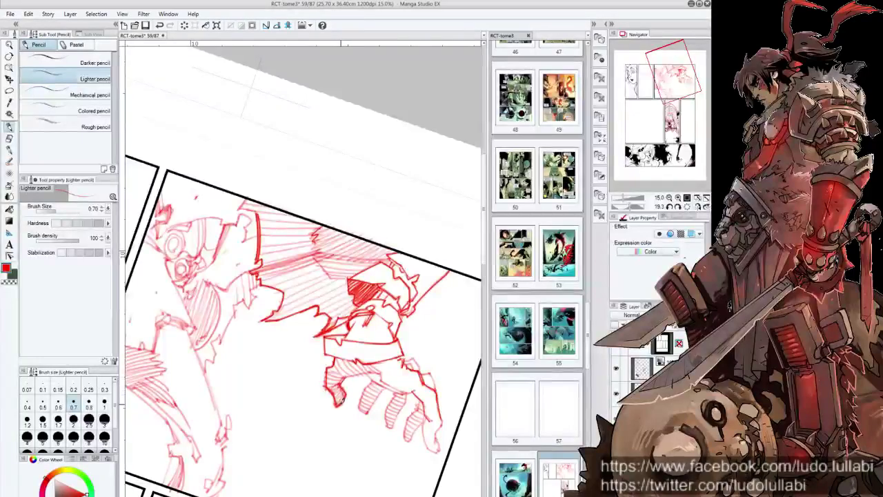
key("at")
left_click_drag(329, 377, 271, 330)
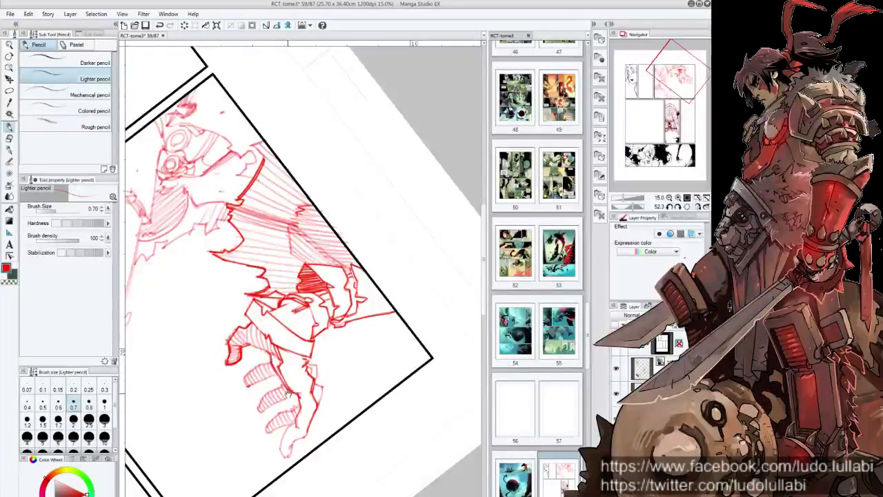
mouse_move(302, 350)
left_mouse_down()
mouse_move(306, 306)
mouse_move(329, 350)
left_mouse_up()
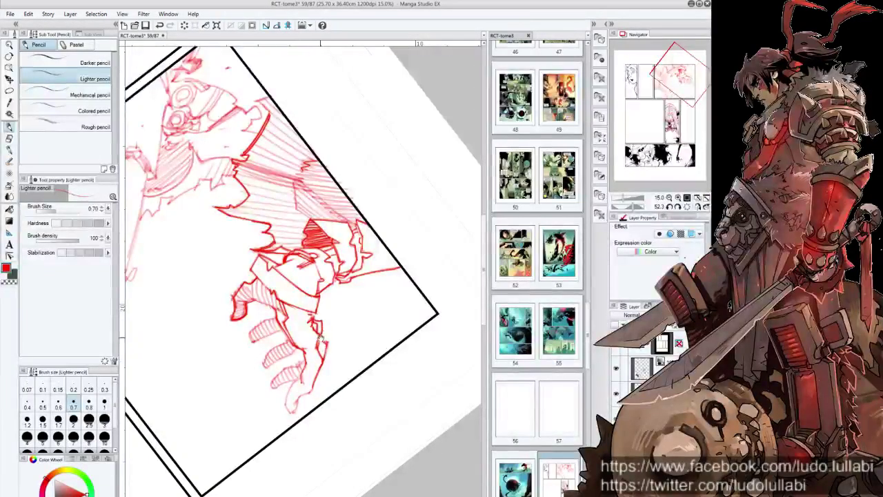
Step: Rotate, pan and zoom the canvas to frame the robot's goggles, resetting rotation upright
mouse_move(320, 316)
left_mouse_down()
mouse_move(336, 349)
mouse_move(326, 376)
mouse_move(339, 382)
left_mouse_up()
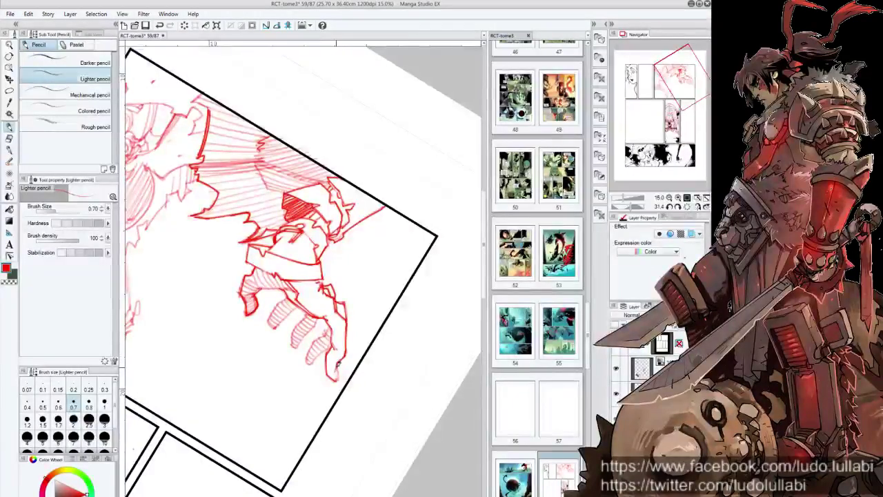
left_click_drag(314, 373, 320, 308)
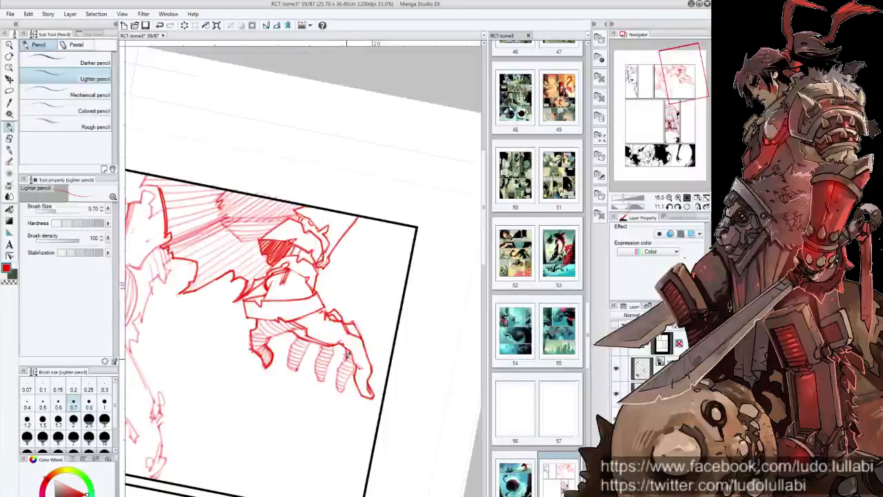
mouse_move(338, 373)
left_mouse_down()
mouse_move(383, 375)
mouse_move(321, 347)
left_mouse_up()
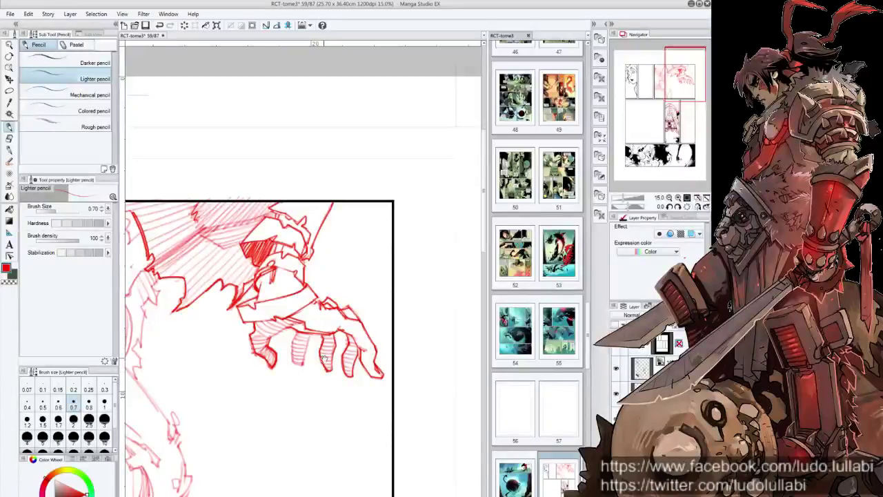
left_click_drag(288, 332, 367, 285)
scroll(366, 285, "down", 1)
scroll(384, 265, "up", 1)
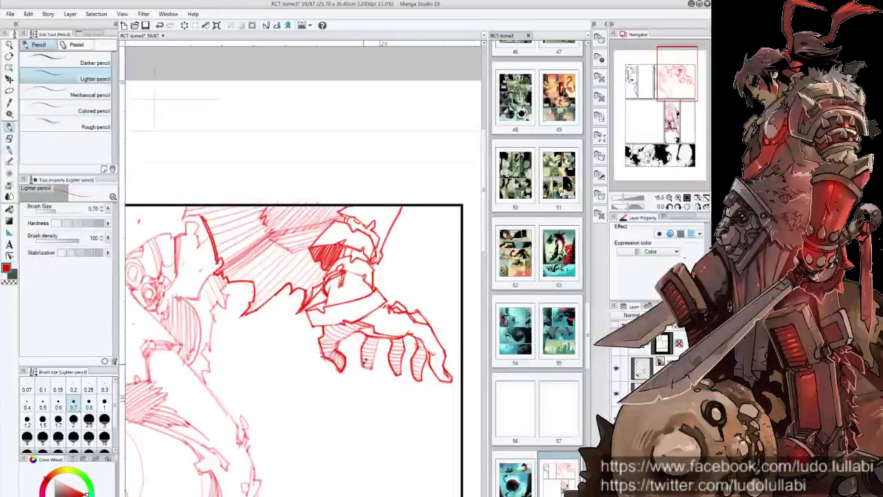
mouse_move(380, 345)
left_mouse_down()
mouse_move(349, 434)
mouse_move(366, 298)
left_mouse_up()
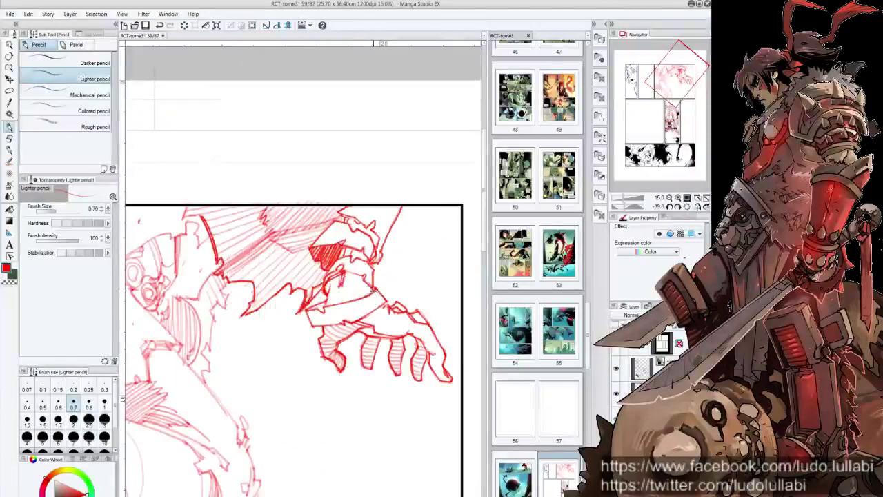
key("ctrl+@")
scroll(260, 289, "up", 3)
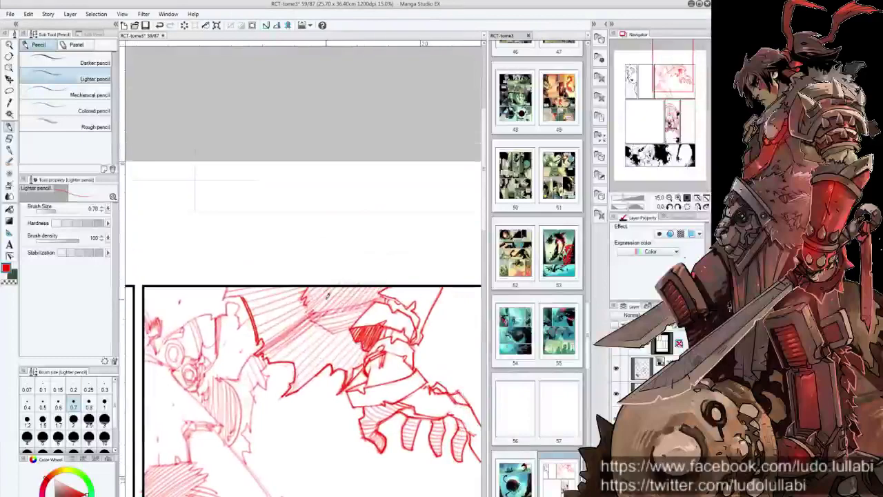
left_click_drag(330, 301, 375, 336)
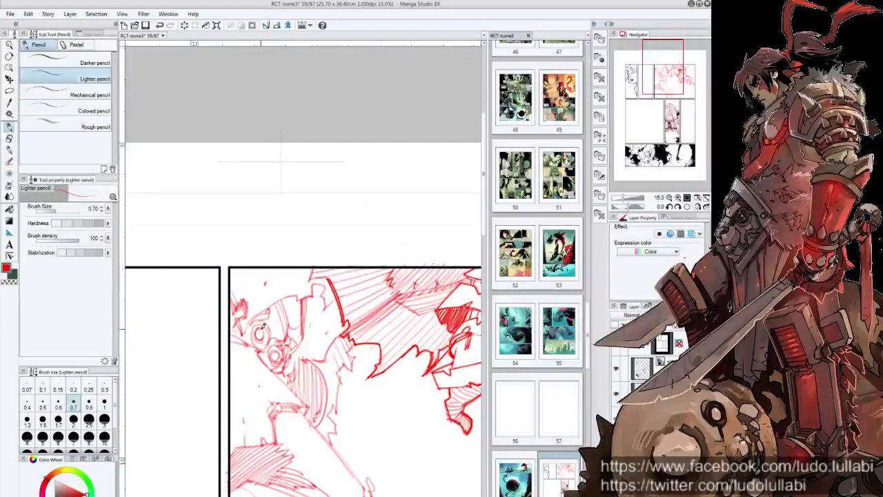
Step: Circle the goggle eye in red and sketch strokes beside and above the goggles
mouse_move(258, 335)
left_mouse_down()
mouse_move(262, 321)
mouse_move(277, 355)
mouse_move(281, 338)
mouse_move(233, 341)
left_mouse_up()
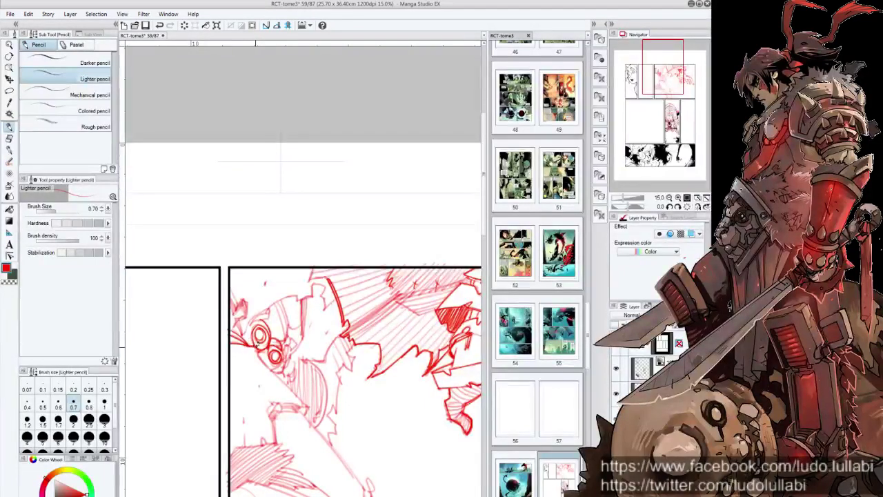
mouse_move(270, 373)
left_mouse_down()
mouse_move(314, 380)
mouse_move(276, 372)
left_mouse_up()
mouse_move(236, 352)
left_mouse_down()
mouse_move(254, 366)
mouse_move(241, 360)
mouse_move(253, 352)
mouse_move(269, 374)
left_mouse_up()
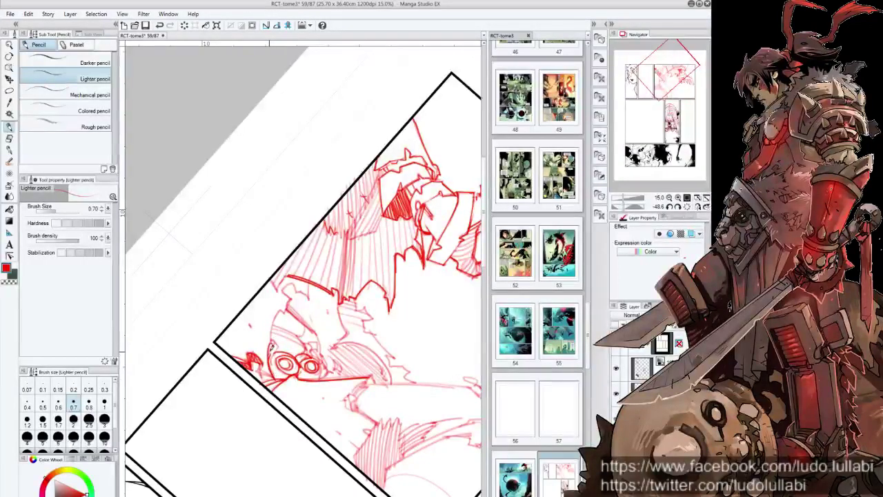
left_click_drag(275, 328, 294, 295)
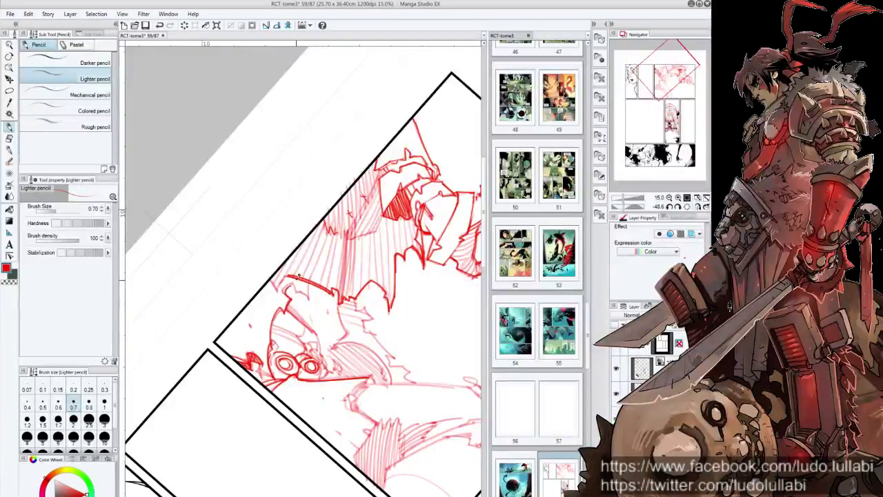
key("ctrl+at")
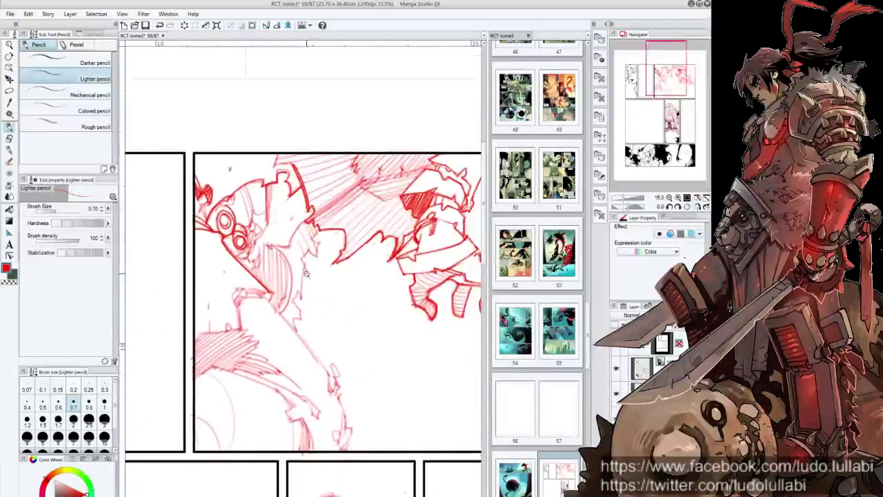
left_click_drag(410, 361, 370, 251)
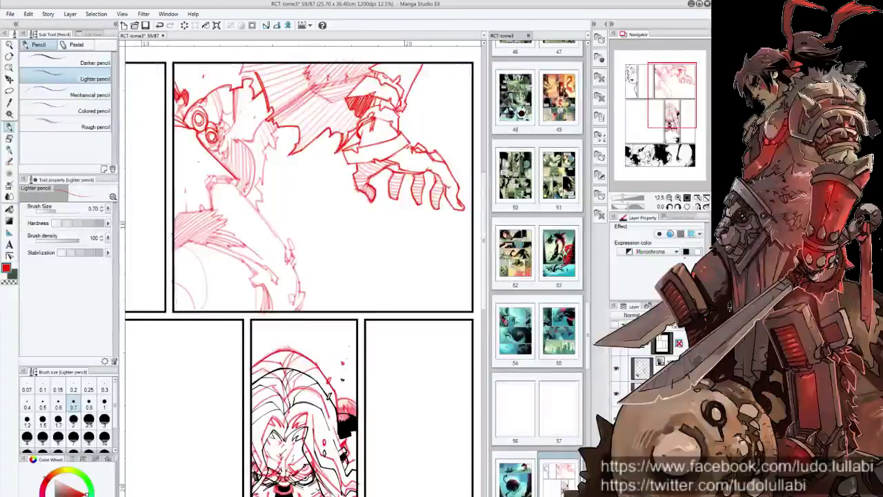
Step: Select the middle panel with the Rectangle marquee, delete its red sketch, and deselect
left_click_drag(393, 412, 400, 326)
key("m")
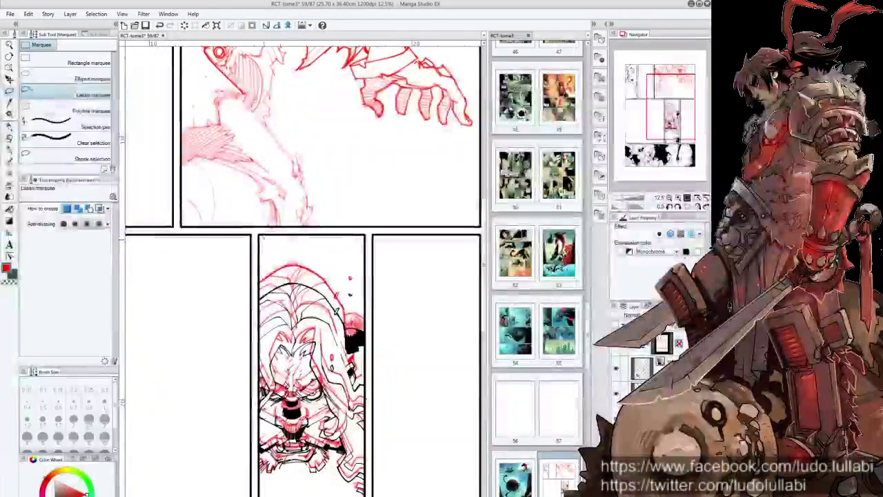
mouse_move(266, 260)
left_mouse_down()
mouse_move(263, 189)
mouse_move(364, 483)
left_mouse_up()
left_click(88, 63)
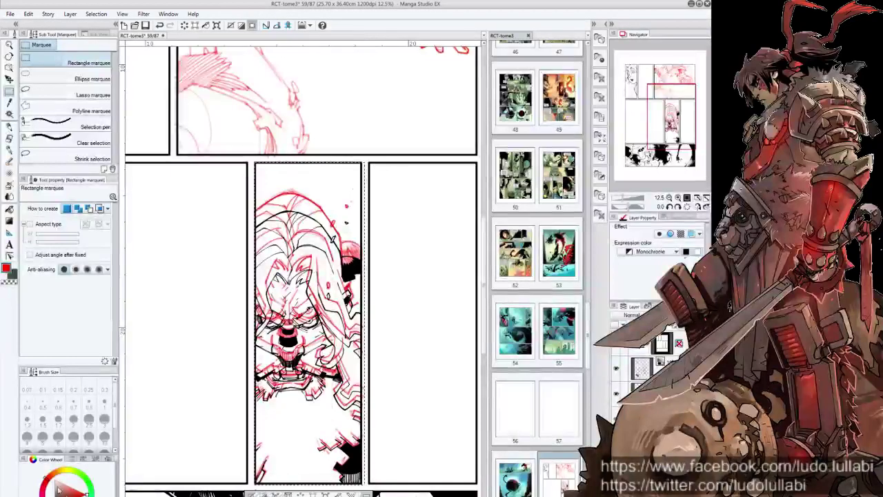
left_click(9, 271)
key("Delete")
key("ctrl+d")
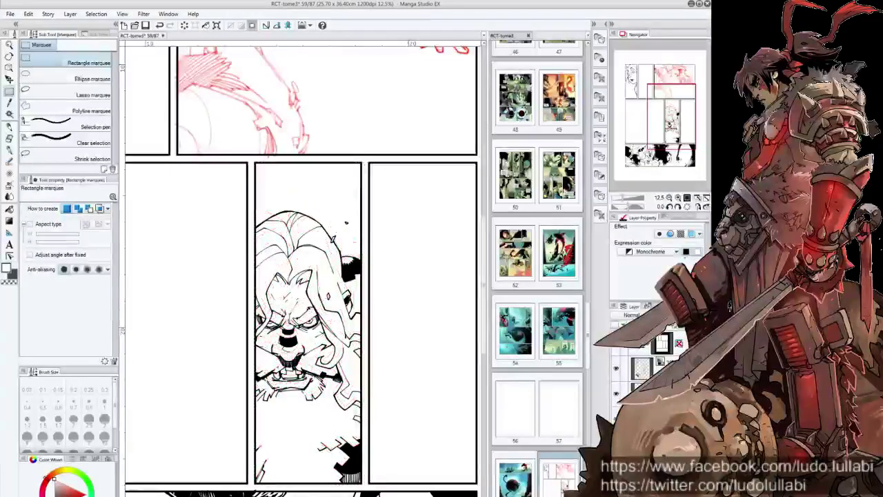
scroll(302, 269, "up", 5)
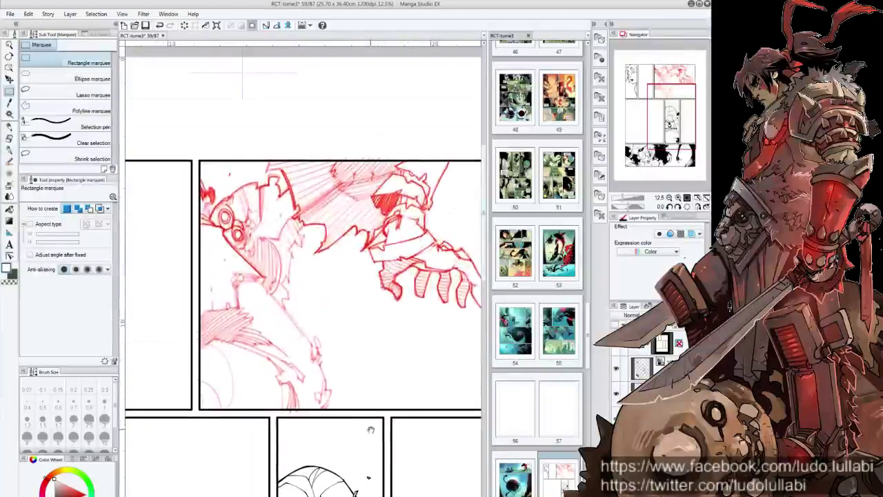
left_click(9, 127)
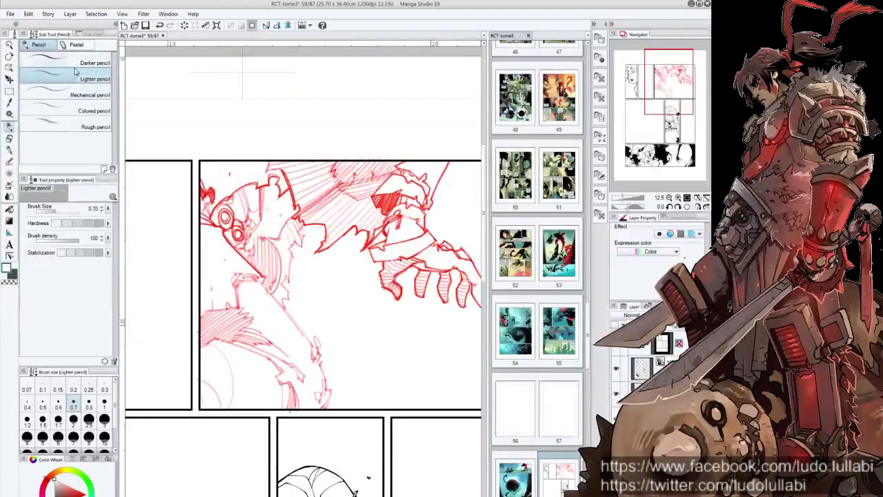
left_click_drag(234, 280, 265, 330)
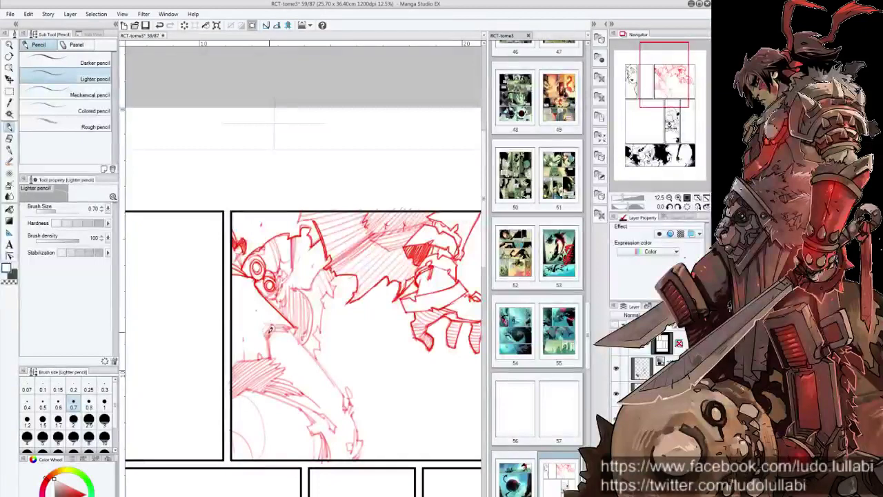
Step: Add red hatching on the forearm below the goggles and a long diagonal stroke across the panel
left_click(248, 387, "alt")
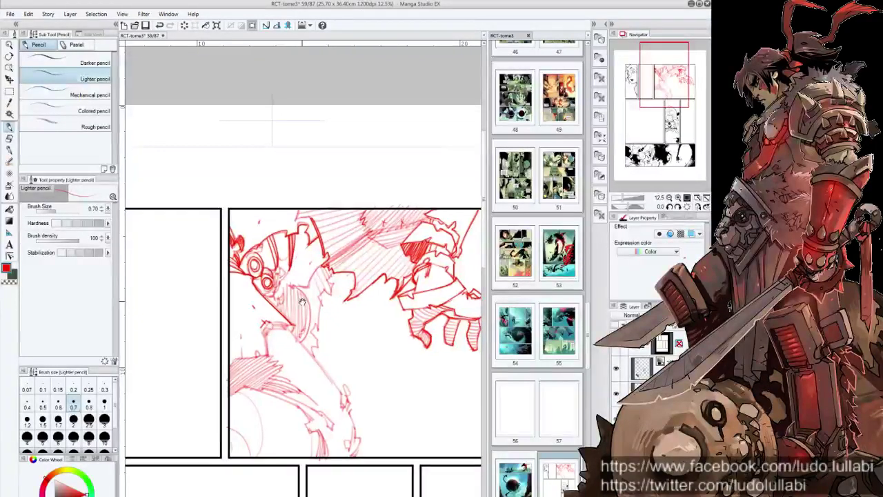
mouse_move(294, 256)
left_mouse_down()
mouse_move(316, 307)
mouse_move(352, 226)
left_mouse_up()
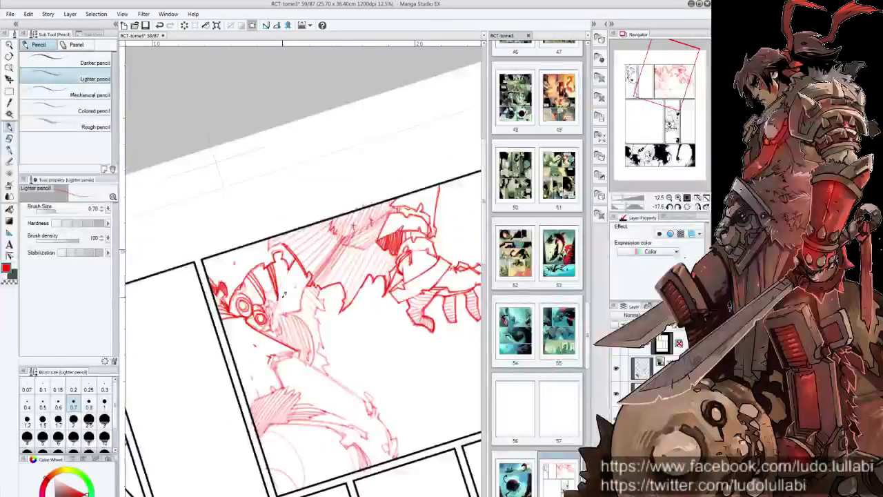
left_click_drag(304, 414, 334, 390)
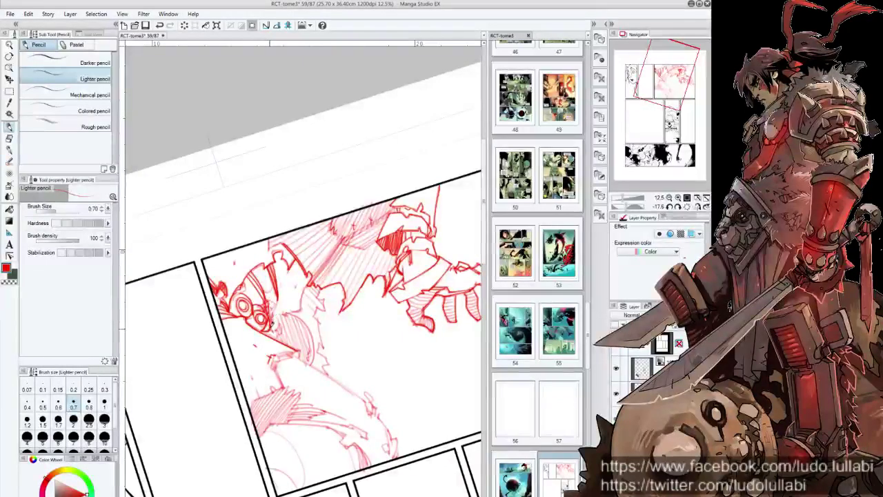
left_click_drag(274, 310, 282, 319)
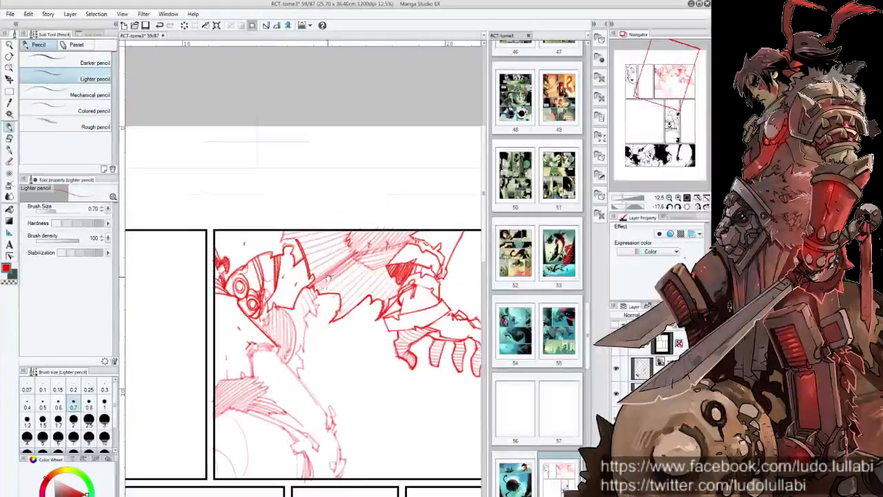
key("ctrl+0")
mouse_move(270, 302)
left_mouse_down()
mouse_move(263, 316)
mouse_move(290, 355)
mouse_move(283, 350)
left_mouse_up()
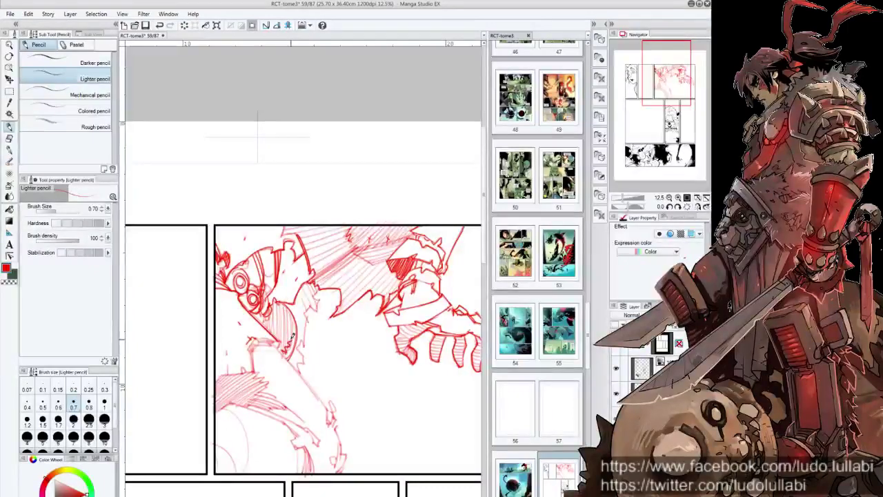
left_click_drag(338, 325, 343, 245)
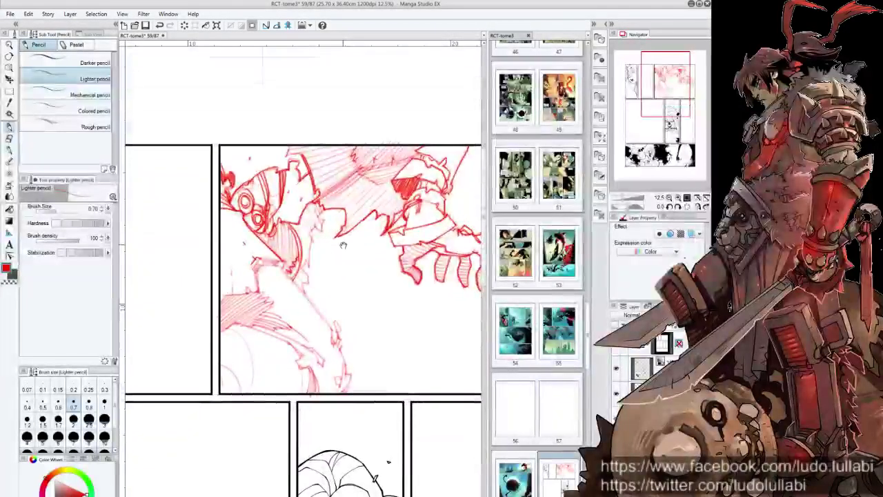
mouse_move(368, 339)
left_mouse_down()
mouse_move(350, 355)
mouse_move(321, 350)
mouse_move(322, 359)
left_mouse_up()
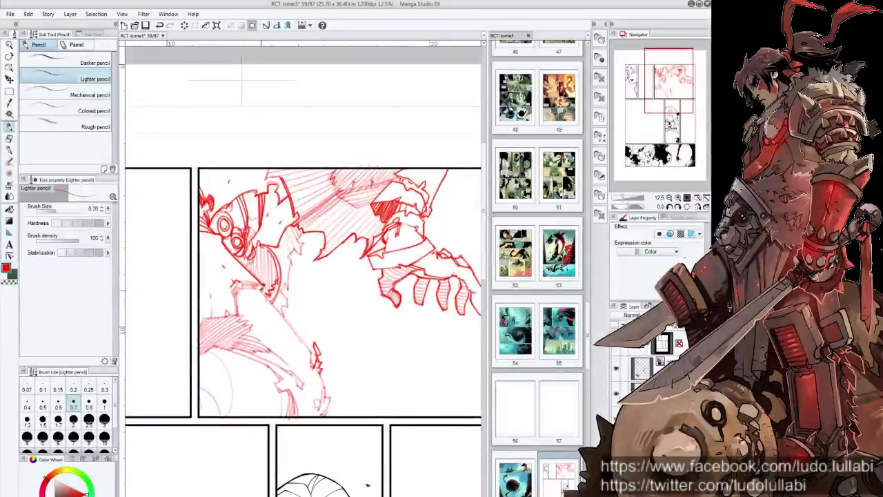
left_click_drag(261, 283, 313, 350)
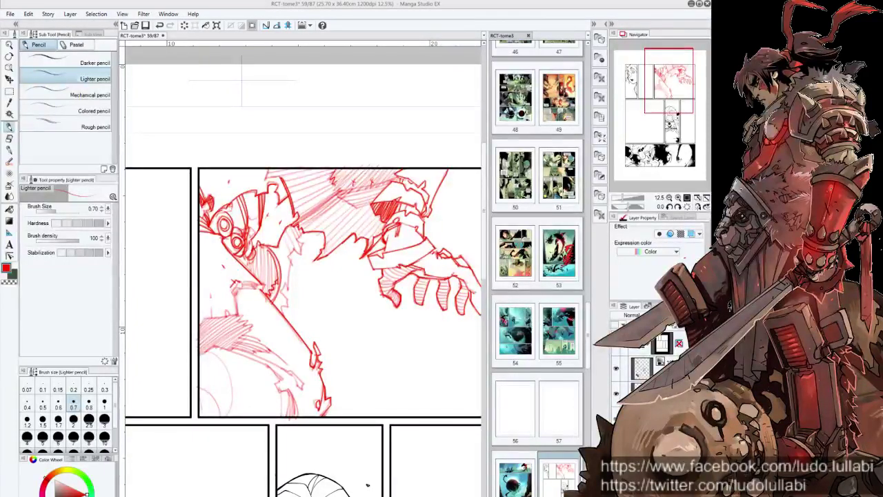
Step: Sketch a curve and denser light red hatching in the panel's lower-left curved form
left_click_drag(635, 100, 637, 103)
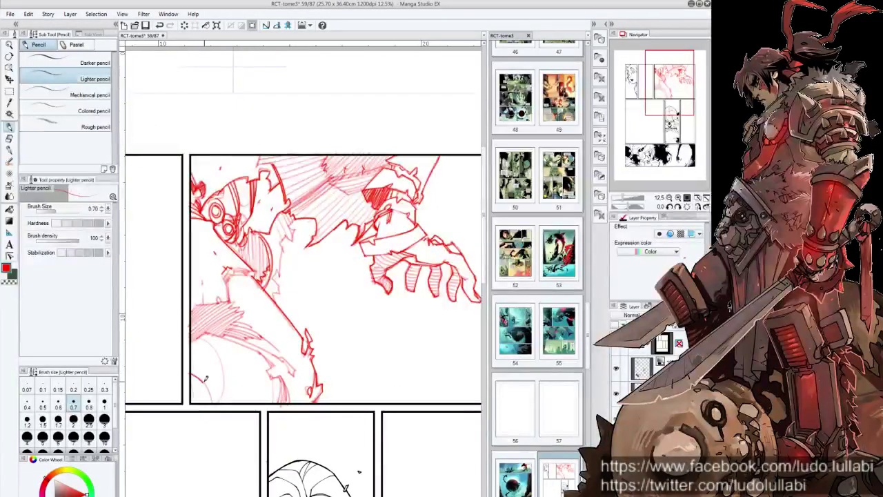
left_click_drag(193, 369, 215, 403)
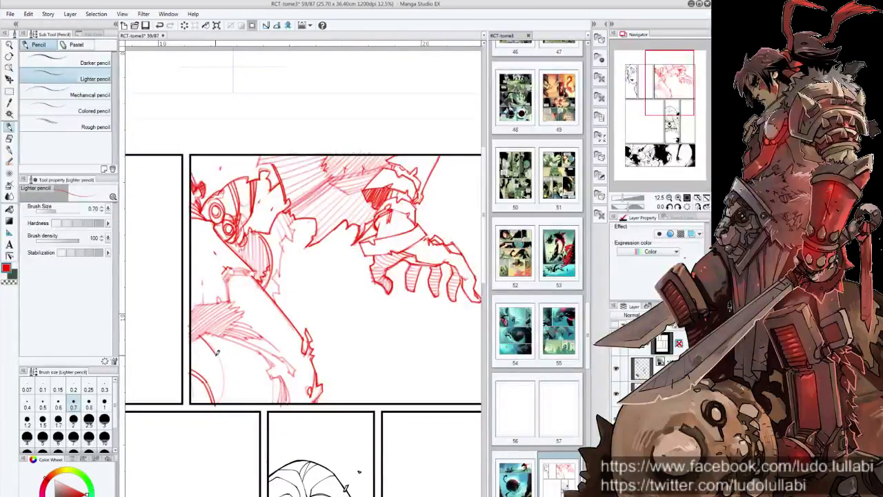
left_click_drag(198, 328, 227, 403)
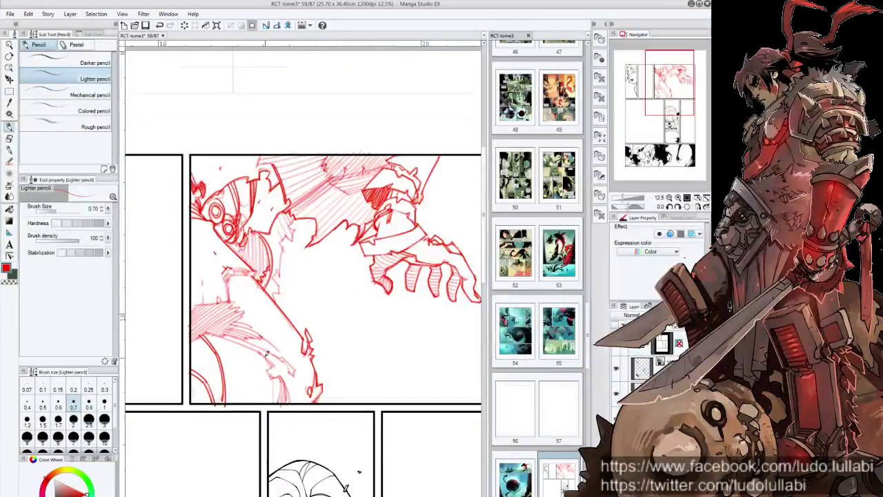
left_click_drag(271, 360, 279, 384)
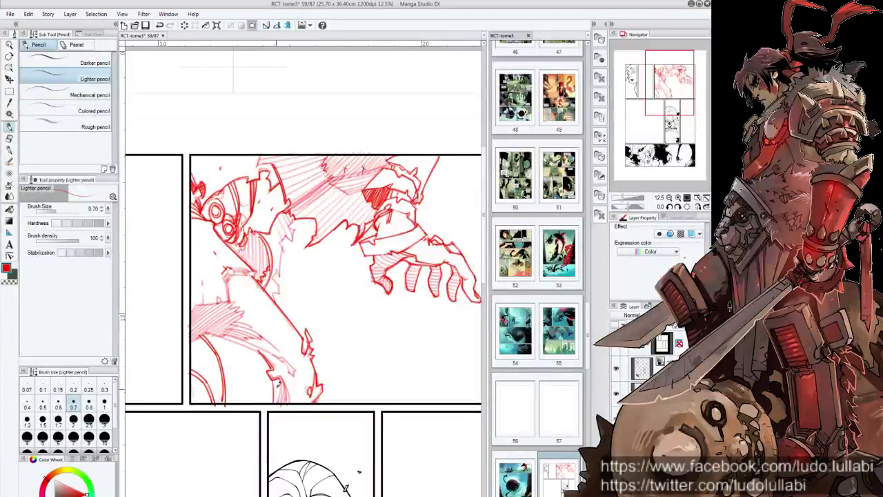
mouse_move(300, 286)
left_mouse_down()
mouse_move(322, 245)
mouse_move(190, 325)
left_mouse_up()
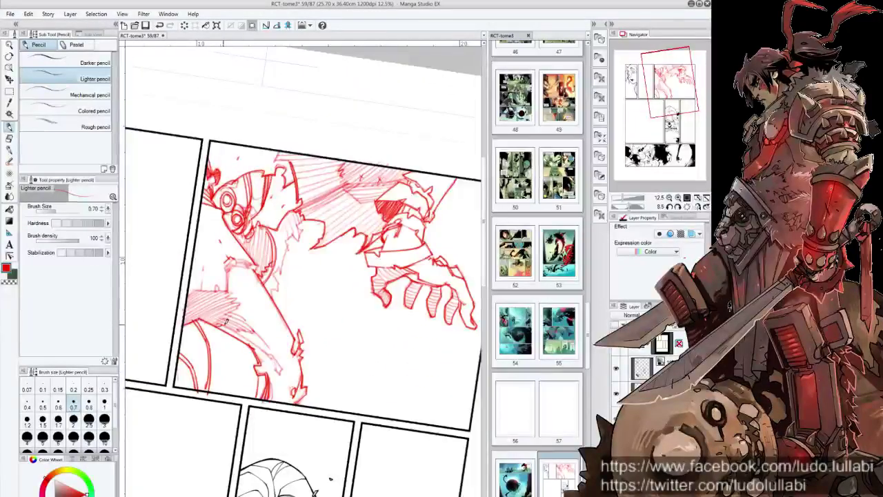
left_click_drag(228, 323, 259, 349)
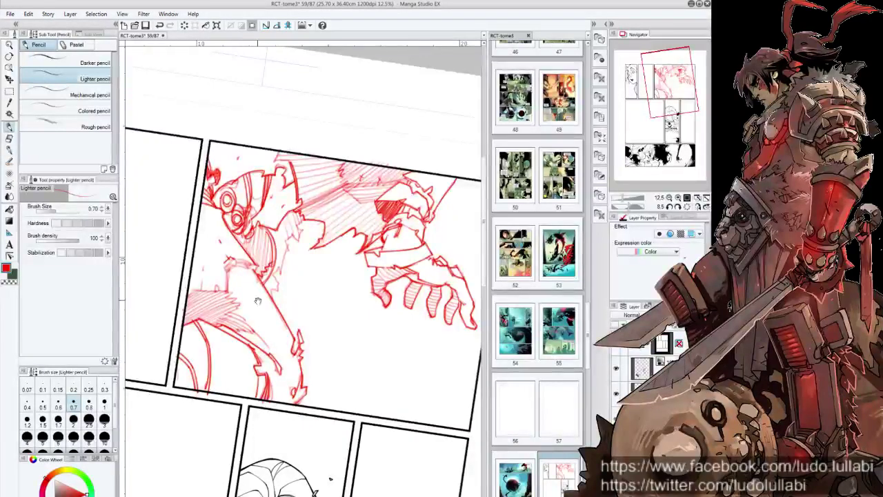
mouse_move(258, 301)
left_mouse_down()
mouse_move(266, 317)
mouse_move(242, 351)
mouse_move(239, 340)
mouse_move(295, 235)
left_mouse_up()
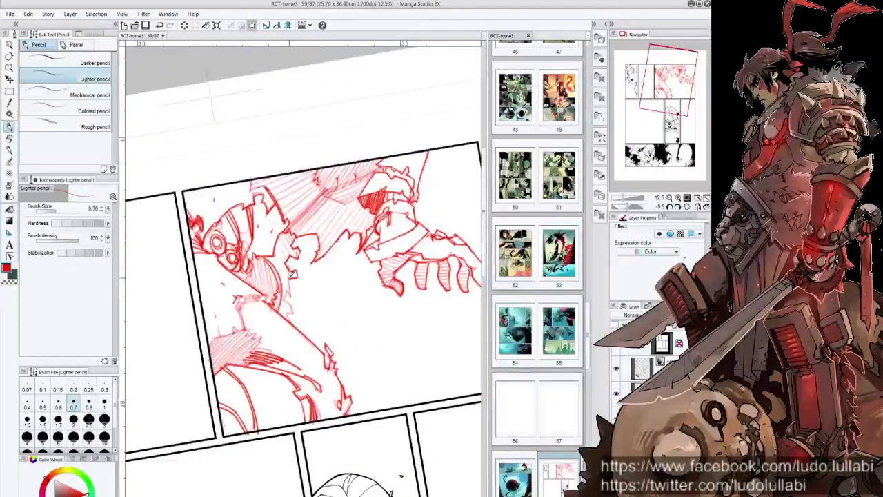
Step: Straighten the view and fade the red sketch layer to pale pink as an inking guide
key("ctrl+@")
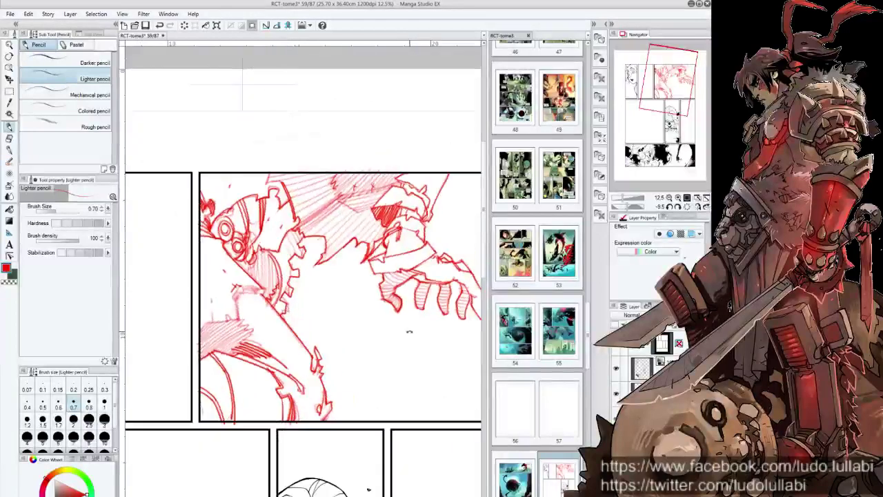
scroll(409, 332, "down", 3)
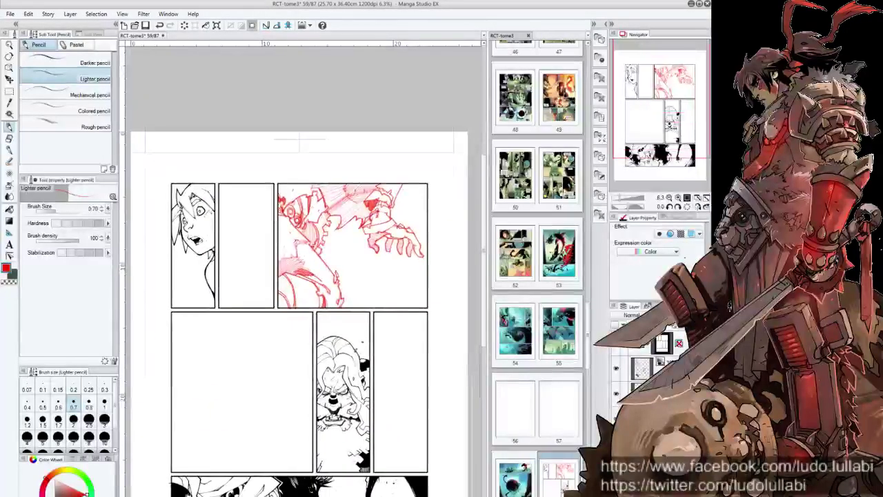
scroll(400, 310, "up", 3)
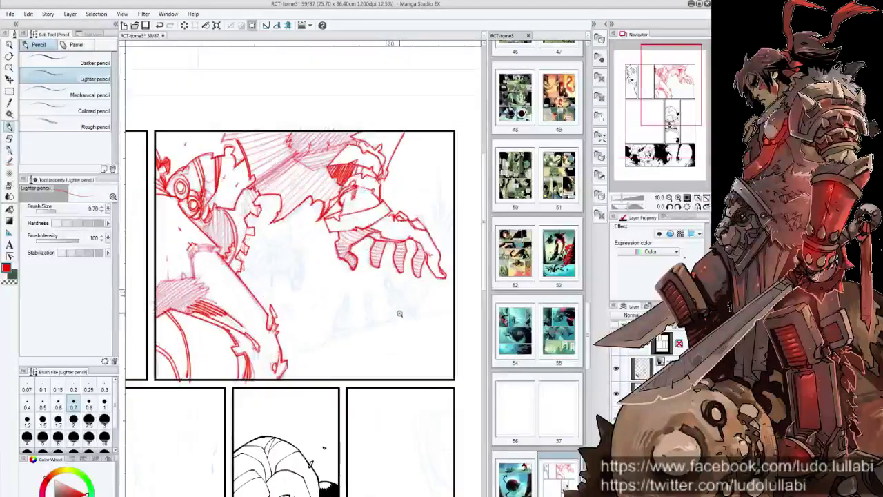
scroll(418, 355, "down", 1)
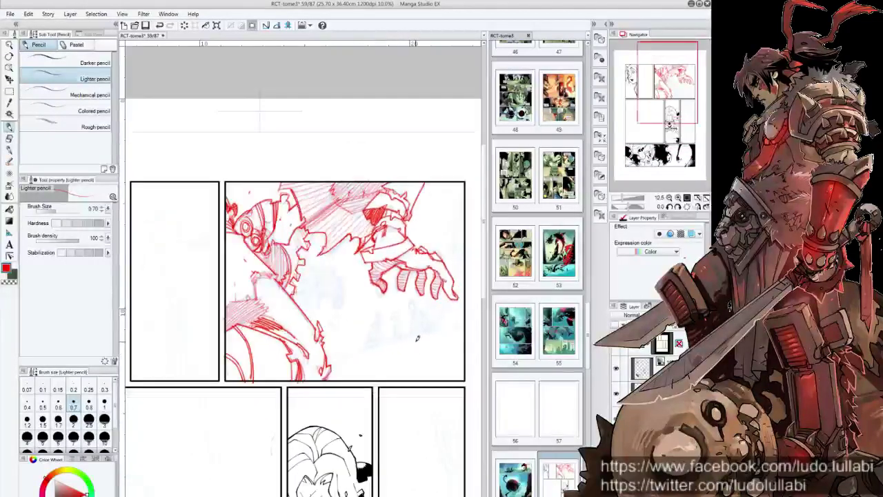
key("Delete")
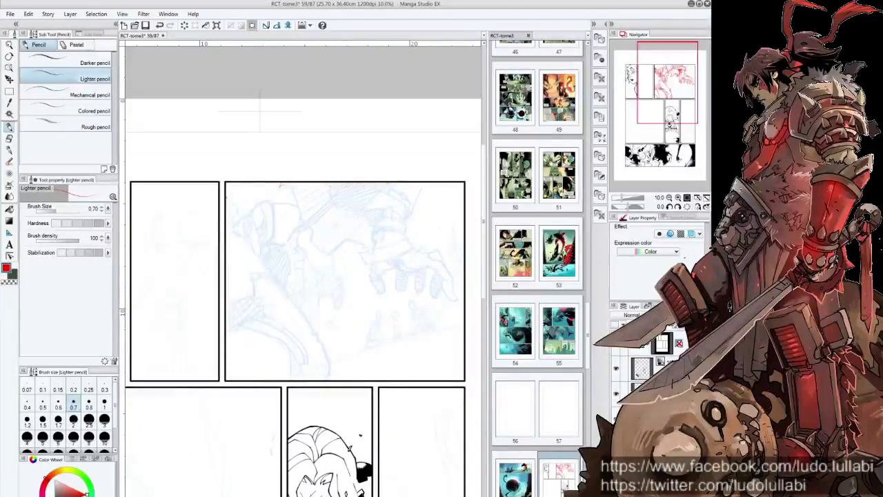
key("ctrl+z")
key("ctrl+z")
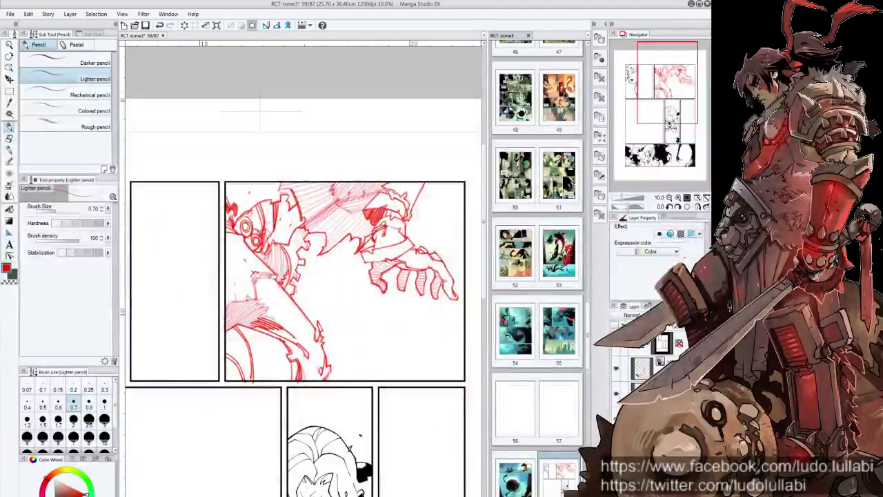
key("ctrl+z")
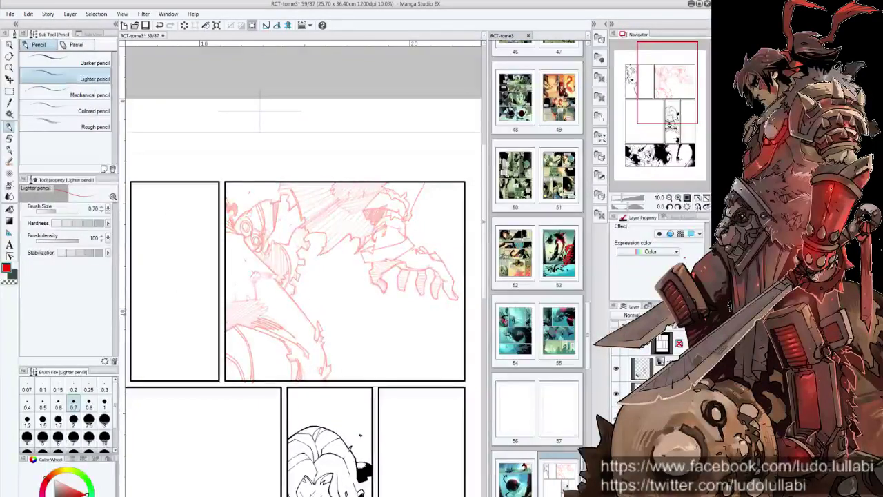
key("ctrl+z")
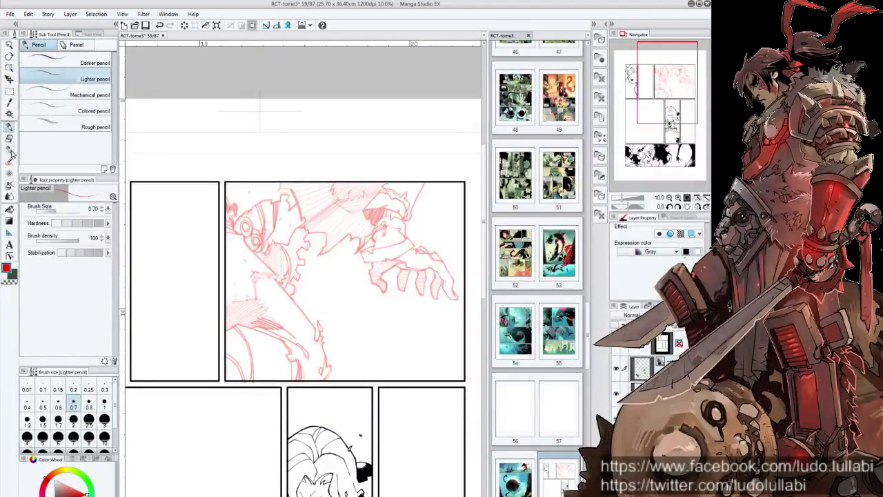
left_click(9, 150)
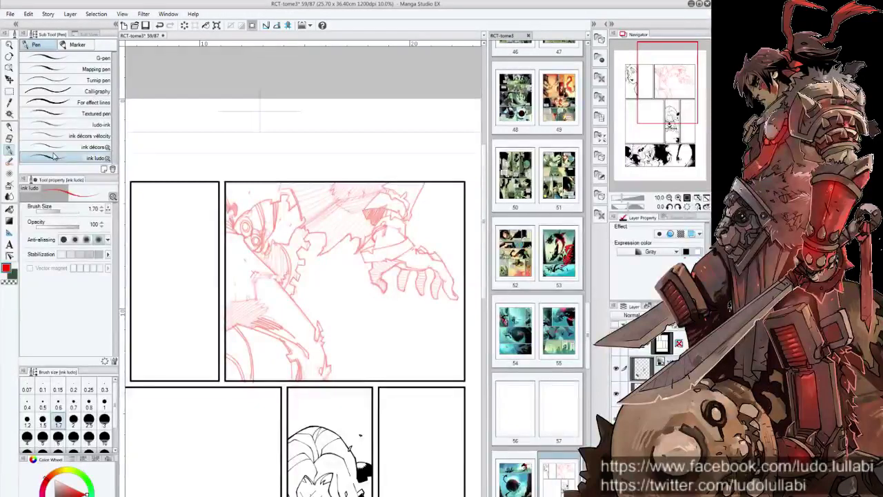
Step: Zoom in, switch to black, and ink the lines and hatching beside the goggles
scroll(223, 357, "up", 1)
scroll(222, 357, "up", 1)
scroll(222, 358, "up", 1)
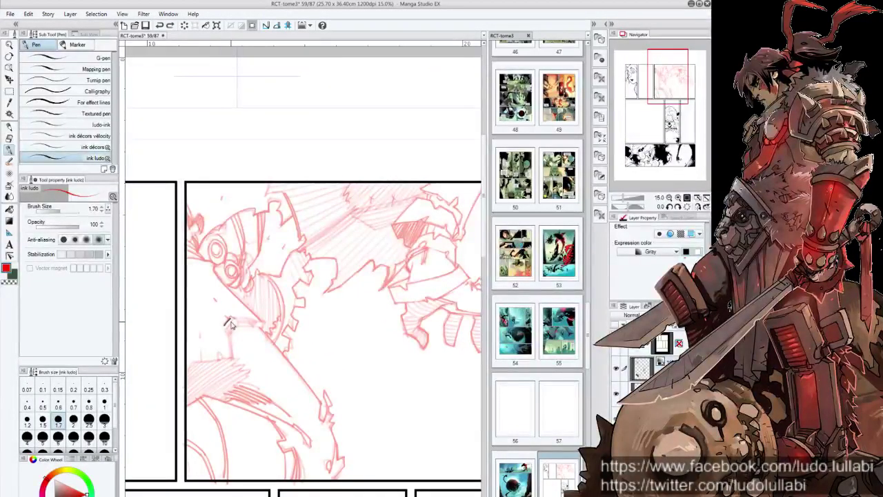
key("x")
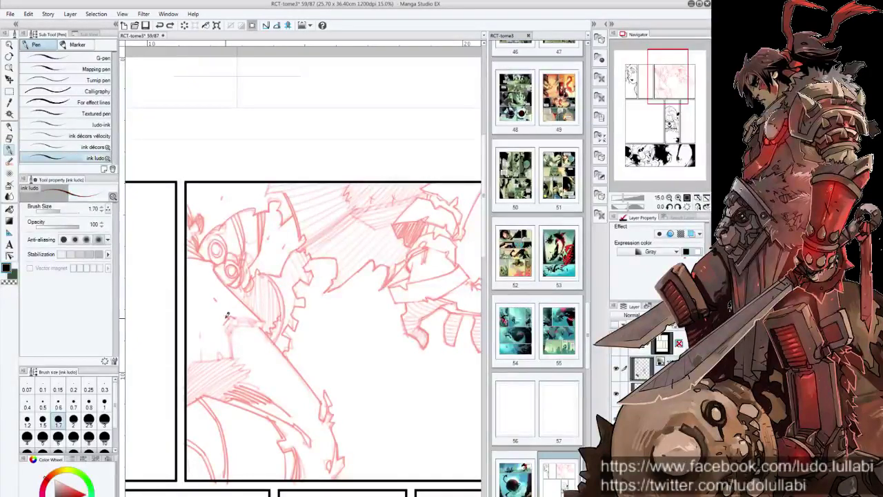
scroll(268, 303, "up", 1)
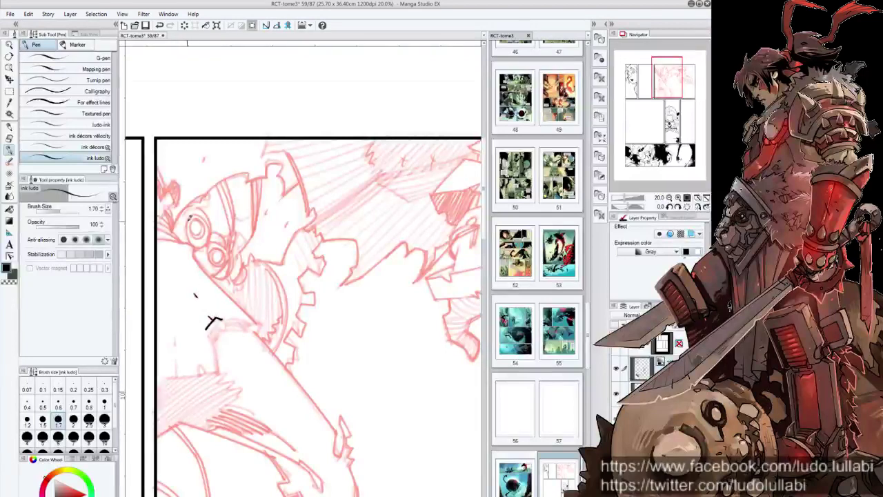
left_click_drag(191, 237, 198, 259)
key("minus")
key("minus")
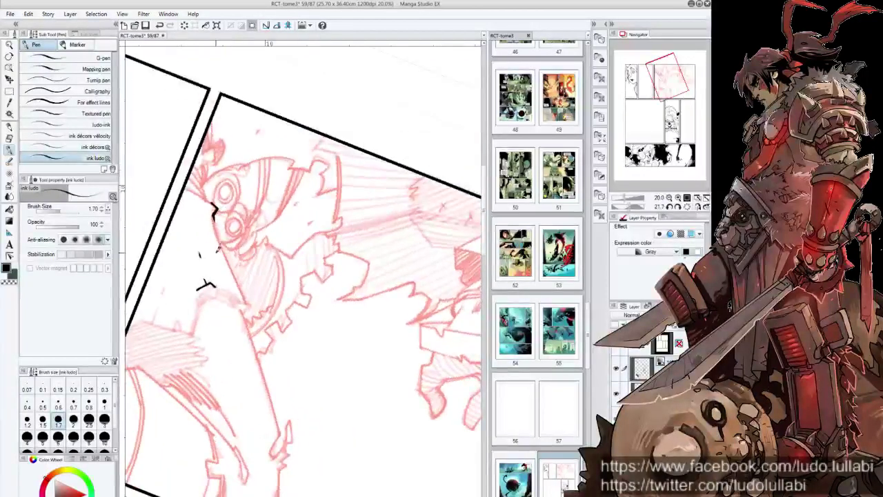
left_click_drag(234, 285, 247, 307)
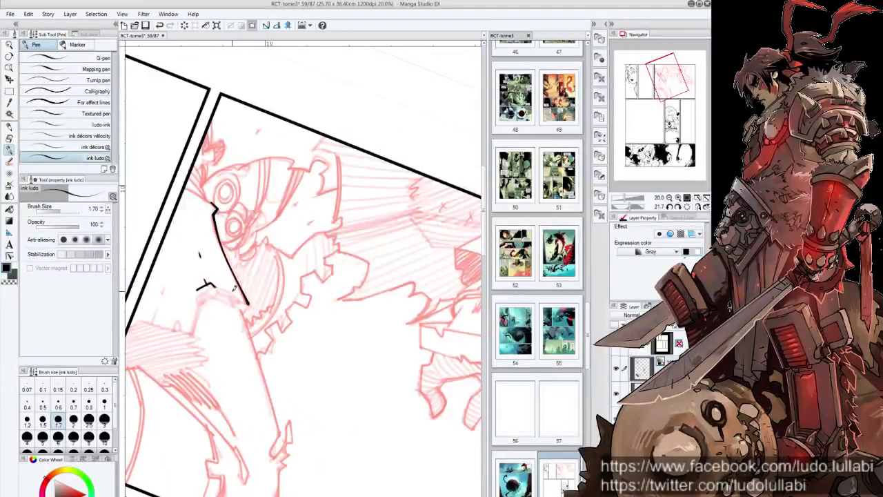
key("minus")
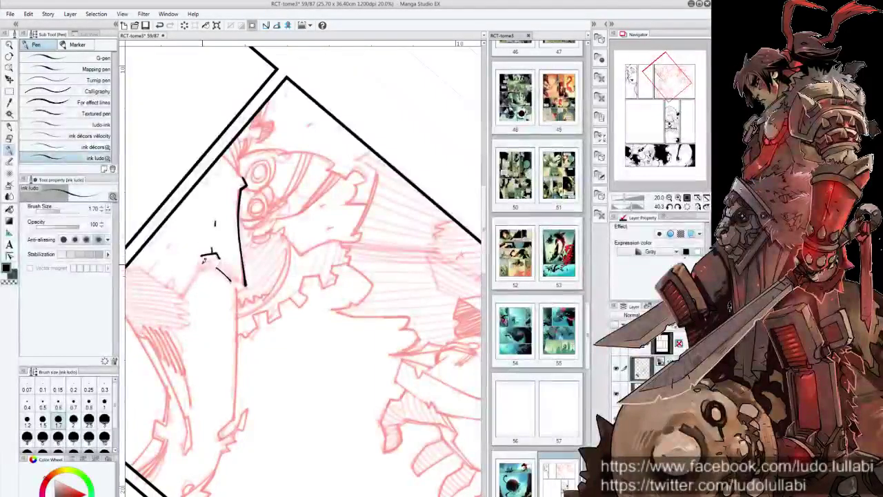
mouse_move(202, 255)
left_mouse_down()
mouse_move(219, 250)
mouse_move(230, 279)
mouse_move(240, 279)
left_mouse_up()
key("minus")
key("minus")
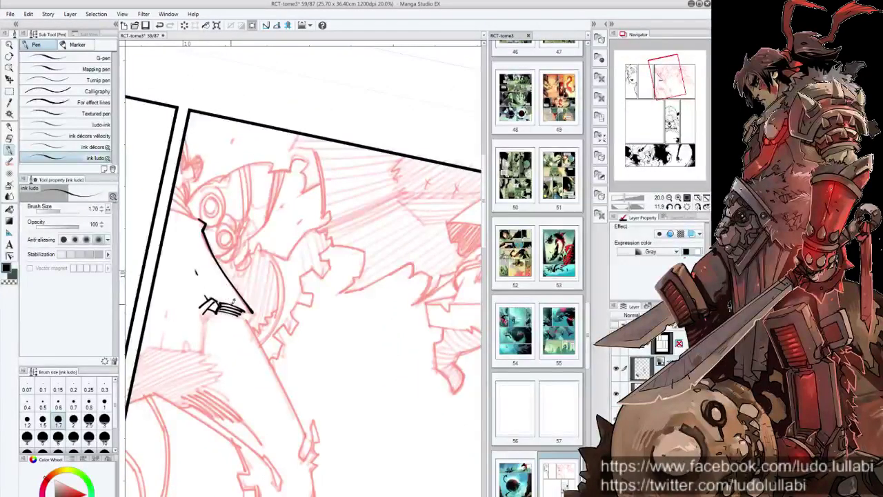
left_click_drag(238, 305, 258, 321)
Step: Ink the head's dark edge, a curved helmet line, the black hair and the eye's pupil
left_click_drag(260, 272, 273, 351)
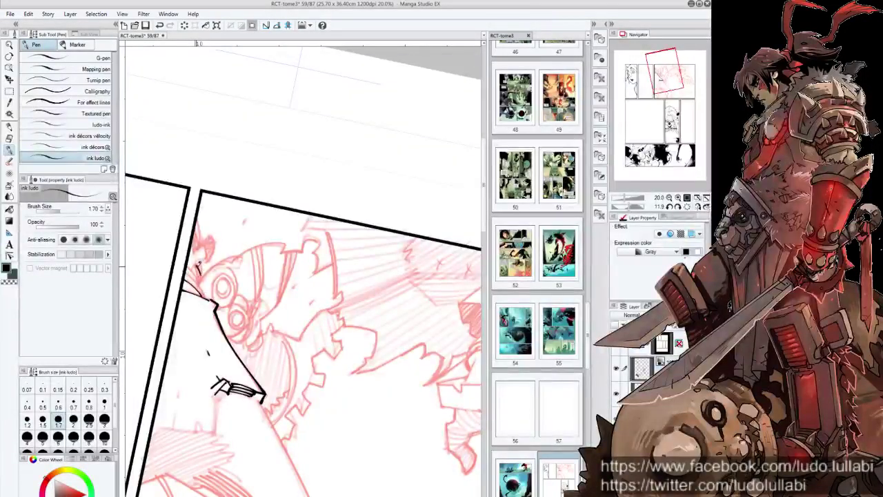
left_click_drag(197, 263, 204, 319)
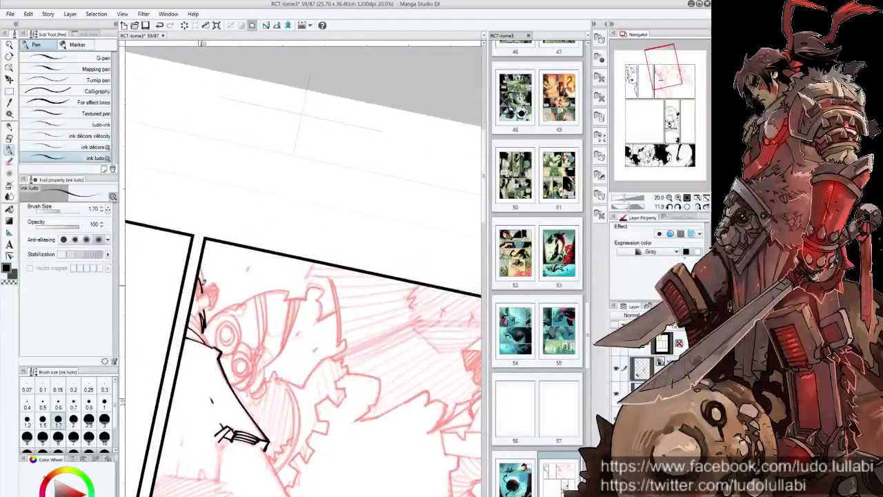
mouse_move(196, 285)
left_mouse_down()
mouse_move(198, 301)
mouse_move(199, 293)
left_mouse_up()
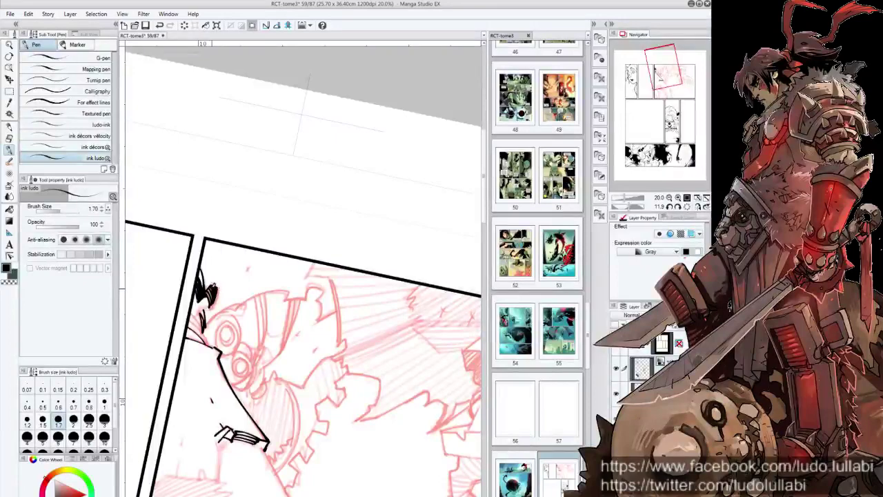
mouse_move(304, 311)
left_mouse_down()
mouse_move(303, 276)
mouse_move(243, 333)
left_mouse_up()
mouse_move(263, 292)
left_mouse_down()
mouse_move(253, 314)
mouse_move(322, 234)
left_mouse_up()
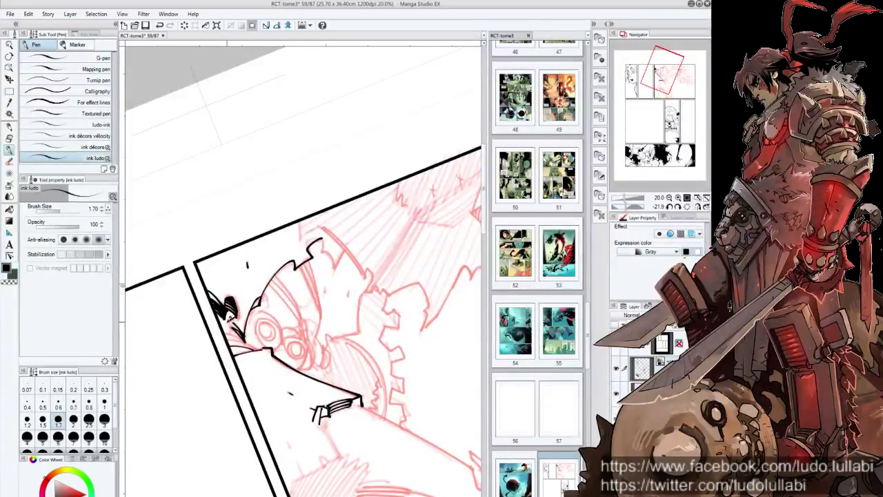
mouse_move(233, 318)
left_mouse_down()
mouse_move(243, 338)
mouse_move(247, 241)
left_mouse_up()
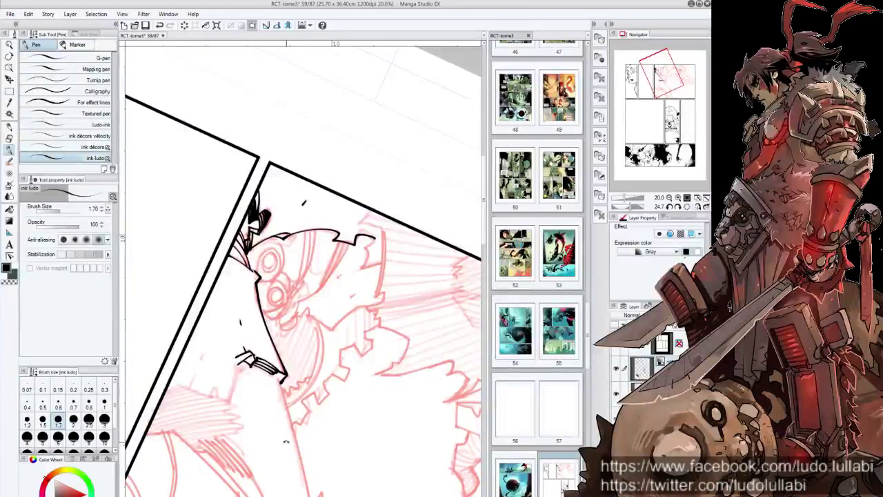
mouse_move(285, 442)
left_mouse_down()
mouse_move(247, 284)
mouse_move(239, 314)
left_mouse_up()
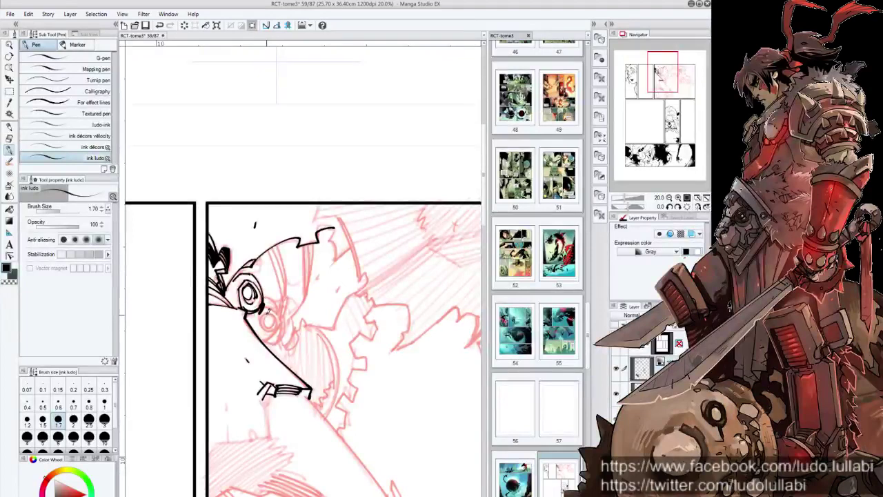
left_click_drag(268, 311, 272, 317)
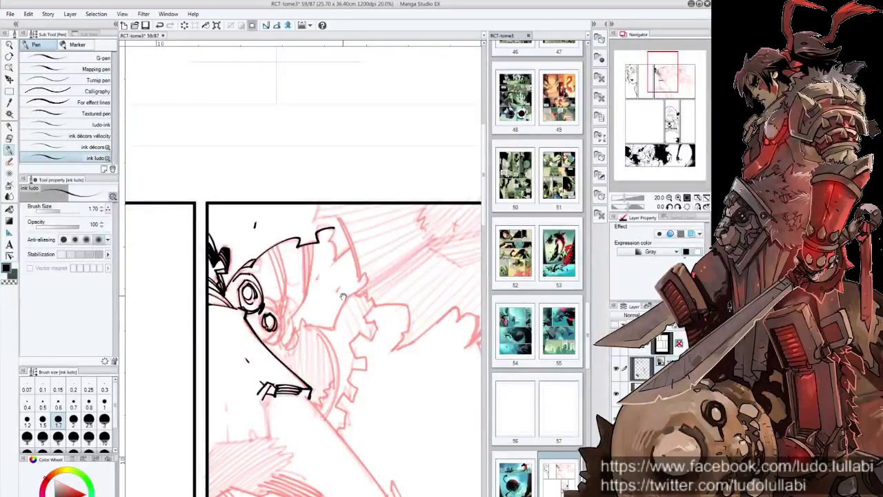
Step: Ink the right side of the robot's head and the strokes beside its zigzag edge
scroll(343, 296, "down", 2)
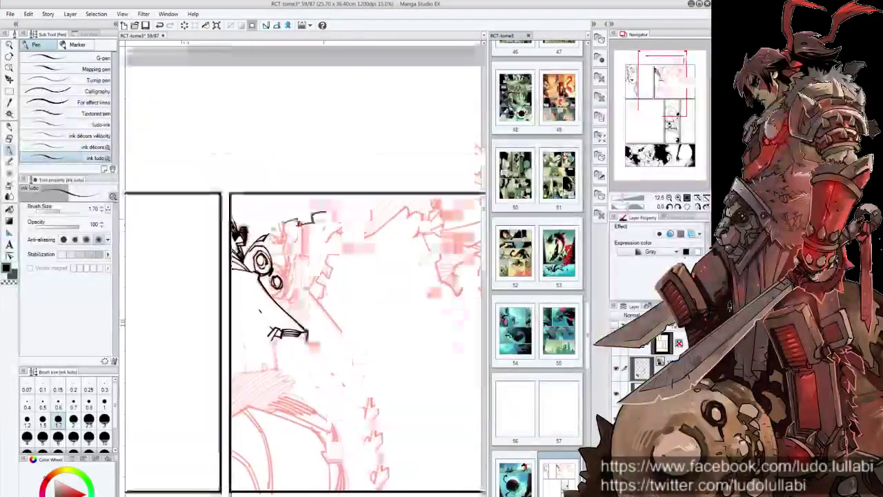
scroll(306, 90, "up", 1)
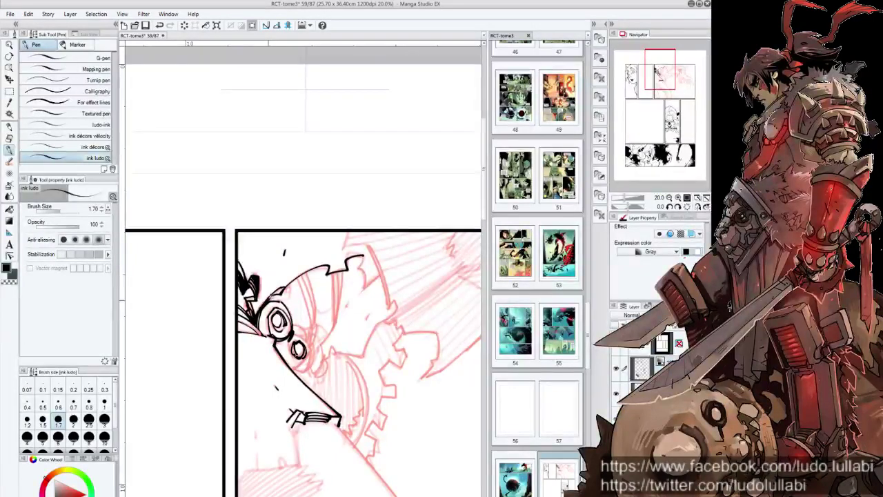
left_click_drag(272, 296, 355, 230)
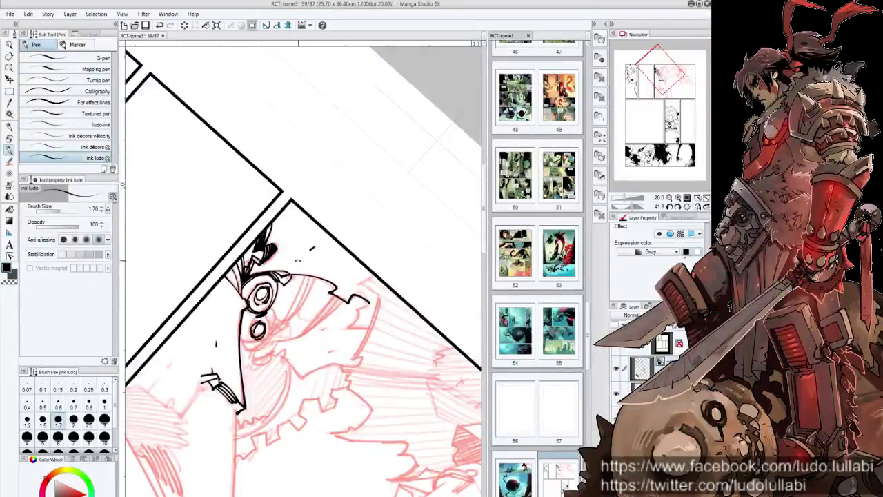
mouse_move(298, 259)
left_mouse_down()
mouse_move(262, 228)
mouse_move(196, 242)
mouse_move(200, 231)
mouse_move(218, 243)
mouse_move(219, 232)
mouse_move(239, 310)
left_mouse_up()
mouse_move(216, 244)
left_mouse_down()
mouse_move(248, 310)
mouse_move(238, 327)
mouse_move(325, 324)
left_mouse_up()
mouse_move(311, 354)
left_mouse_down()
mouse_move(334, 324)
mouse_move(359, 351)
mouse_move(357, 374)
left_mouse_up()
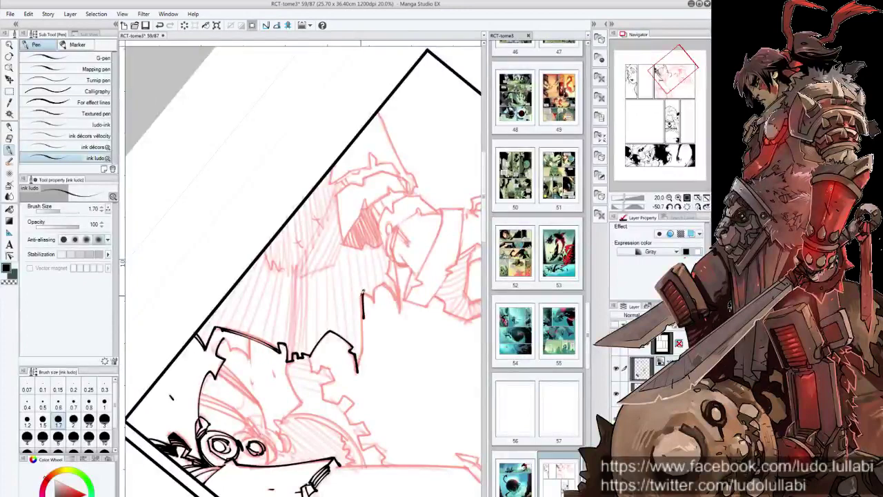
left_click_drag(362, 291, 358, 368)
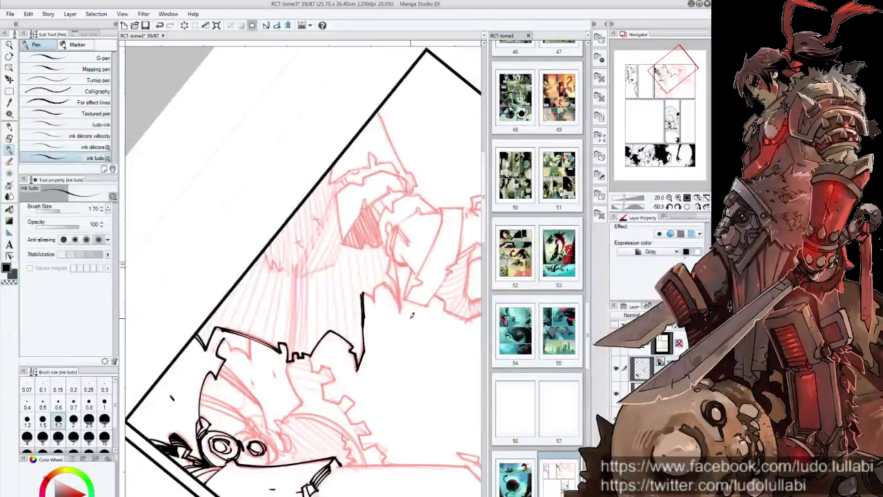
Step: Ink two side-by-side contour lines along the arm near the hand
key("ctrl+at")
left_click_drag(389, 355, 313, 286)
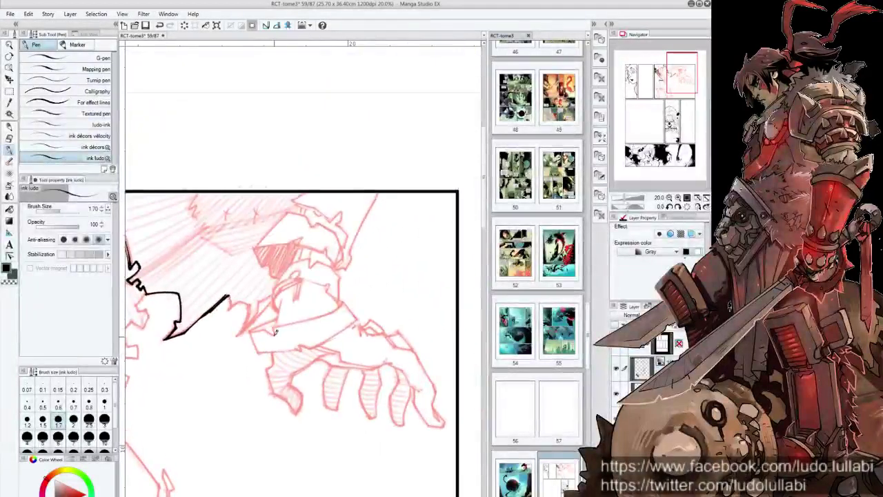
mouse_move(262, 426)
left_mouse_down()
mouse_move(318, 303)
mouse_move(302, 343)
left_mouse_up()
mouse_move(343, 280)
left_mouse_down()
mouse_move(321, 322)
mouse_move(346, 334)
left_mouse_up()
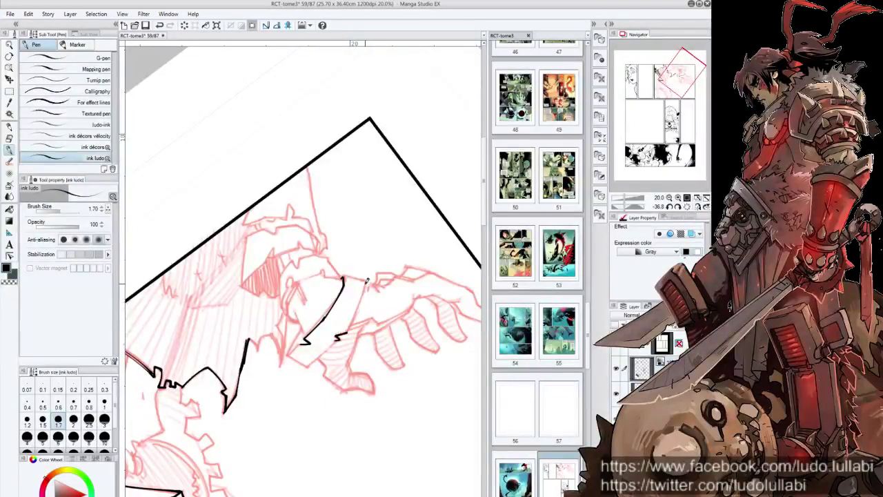
mouse_move(367, 280)
left_mouse_down()
mouse_move(339, 373)
mouse_move(335, 365)
left_mouse_up()
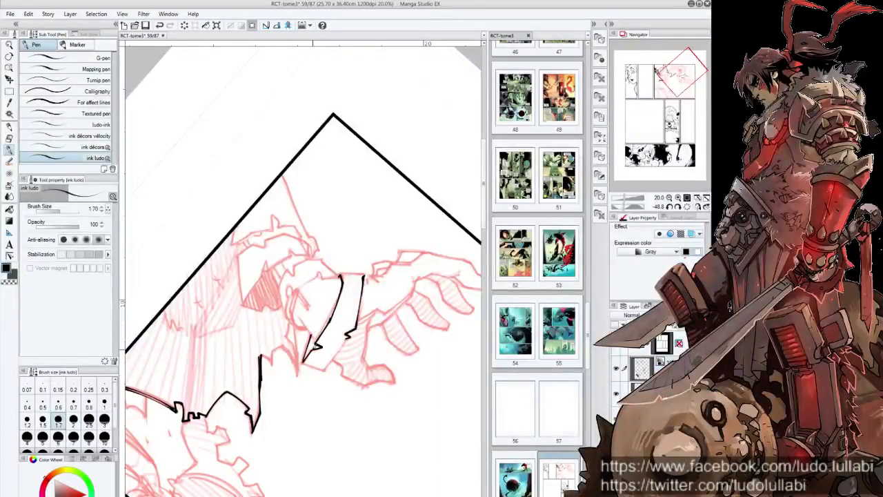
Step: Ink outline strokes on the arm just above the clawed hand
mouse_move(340, 291)
left_mouse_down()
mouse_move(333, 337)
mouse_move(328, 330)
left_mouse_up()
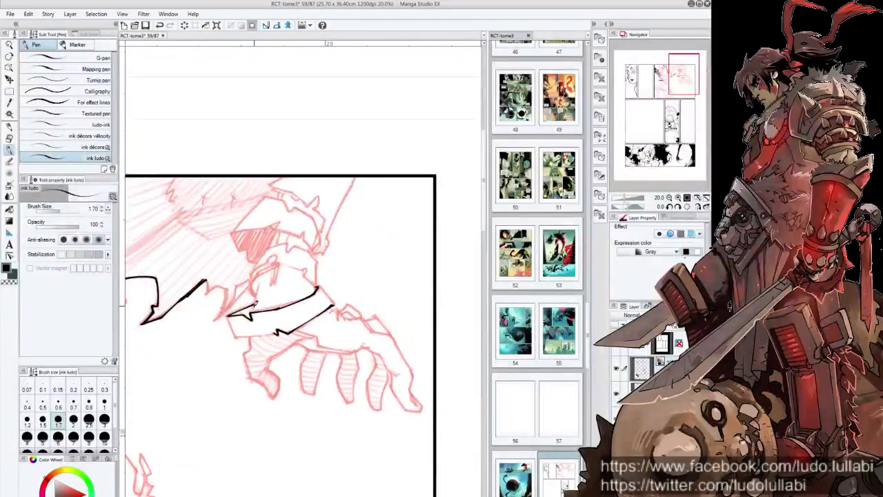
left_click_drag(261, 270, 251, 298)
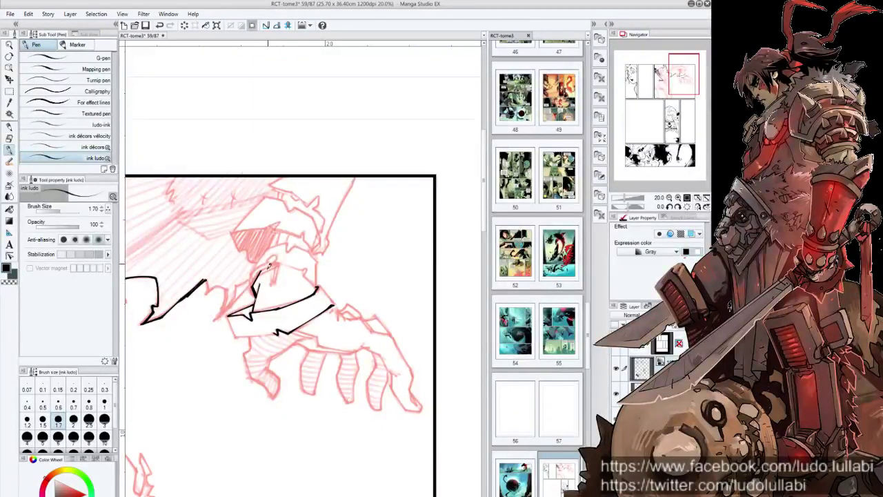
mouse_move(269, 266)
left_mouse_down()
mouse_move(224, 307)
mouse_move(232, 322)
mouse_move(281, 312)
left_mouse_up()
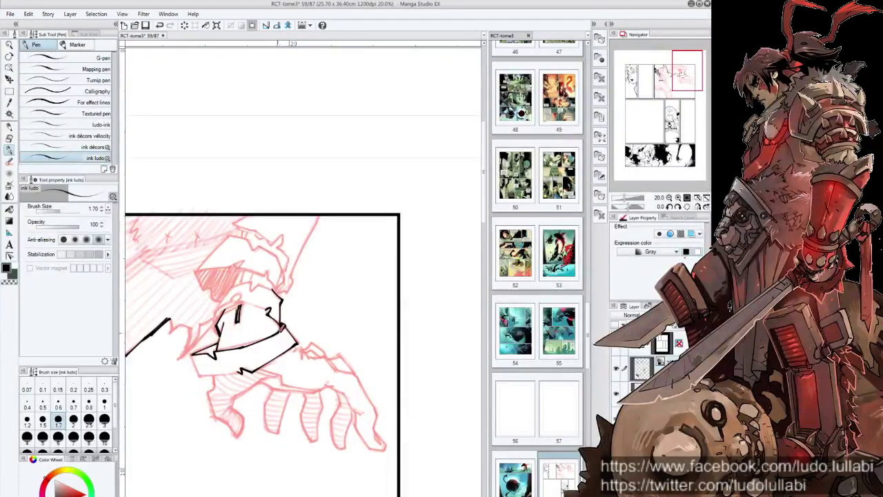
left_click_drag(303, 334, 322, 345)
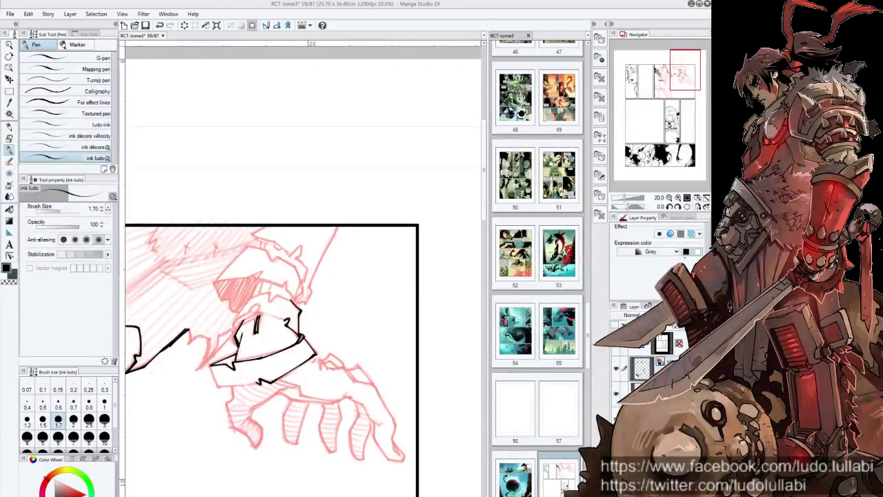
left_click_drag(369, 156, 411, 195)
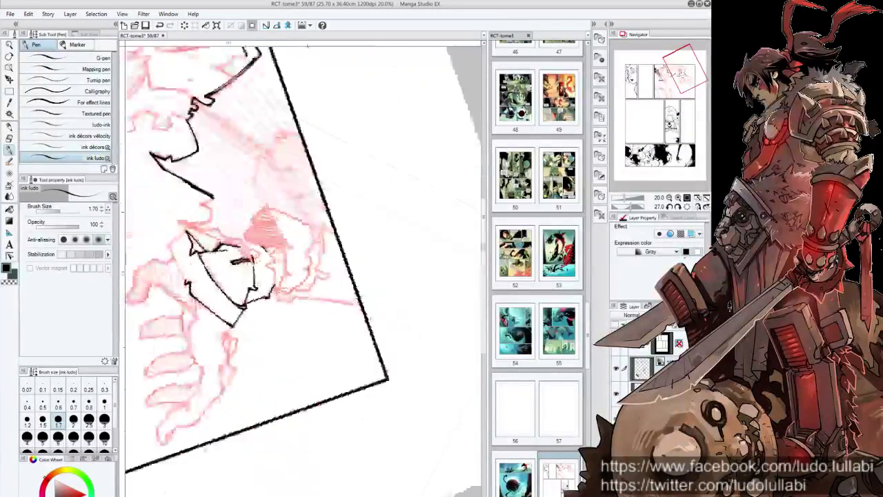
Step: Ink small detail strokes beside the wrist armour
mouse_move(250, 282)
left_mouse_down()
mouse_move(268, 252)
mouse_move(242, 244)
mouse_move(257, 253)
mouse_move(277, 303)
mouse_move(299, 305)
mouse_move(301, 324)
mouse_move(332, 331)
mouse_move(299, 345)
left_mouse_up()
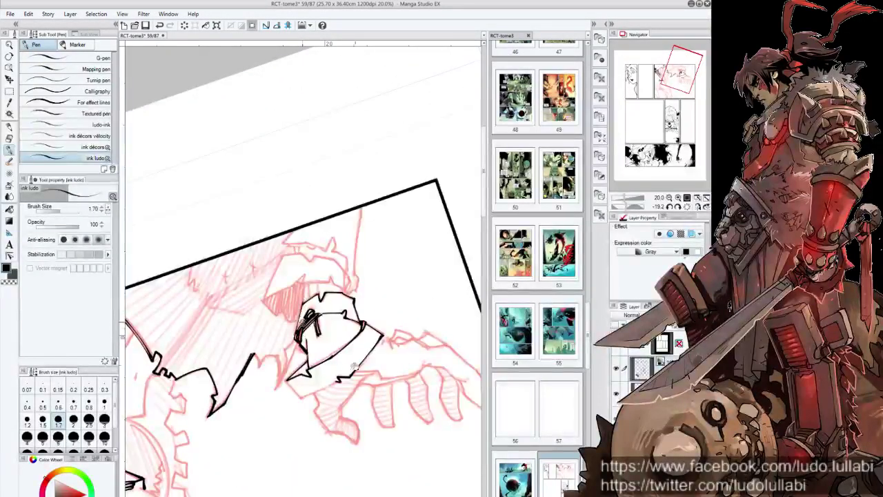
mouse_move(353, 366)
left_mouse_down()
mouse_move(353, 292)
mouse_move(282, 302)
left_mouse_up()
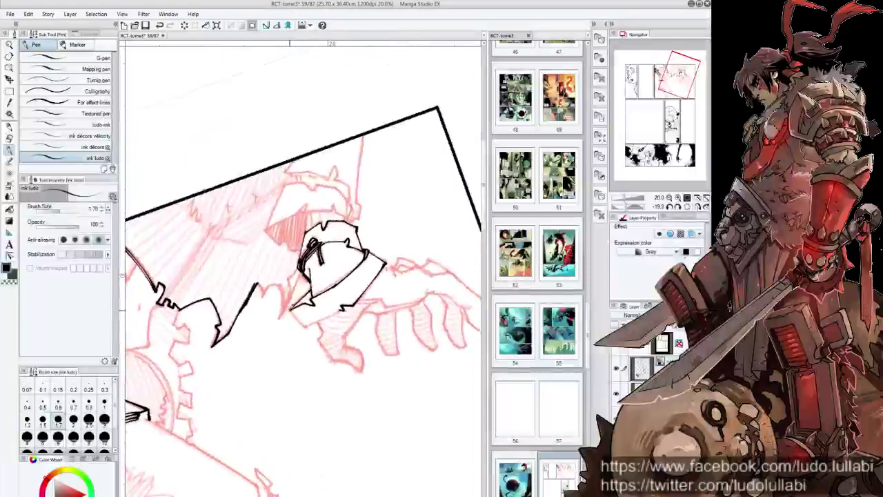
left_click_drag(285, 371, 297, 303)
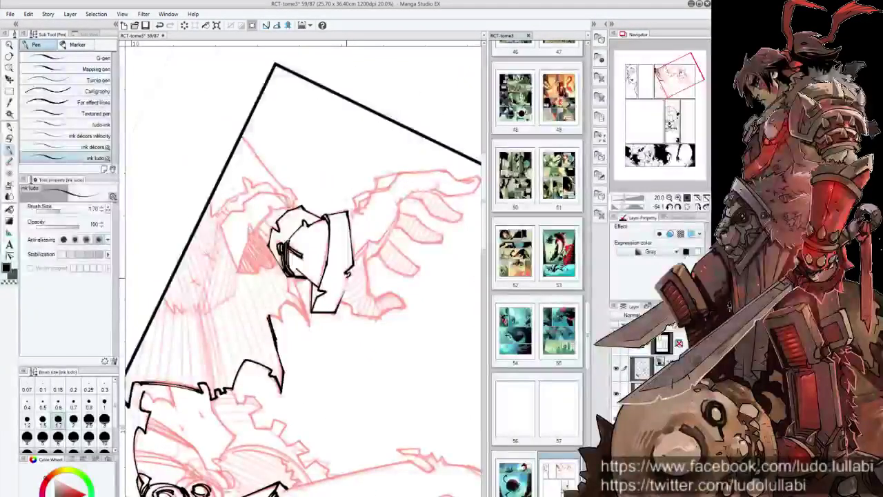
mouse_move(303, 109)
left_mouse_down()
mouse_move(321, 238)
mouse_move(240, 262)
mouse_move(240, 275)
mouse_move(270, 284)
mouse_move(274, 334)
left_mouse_up()
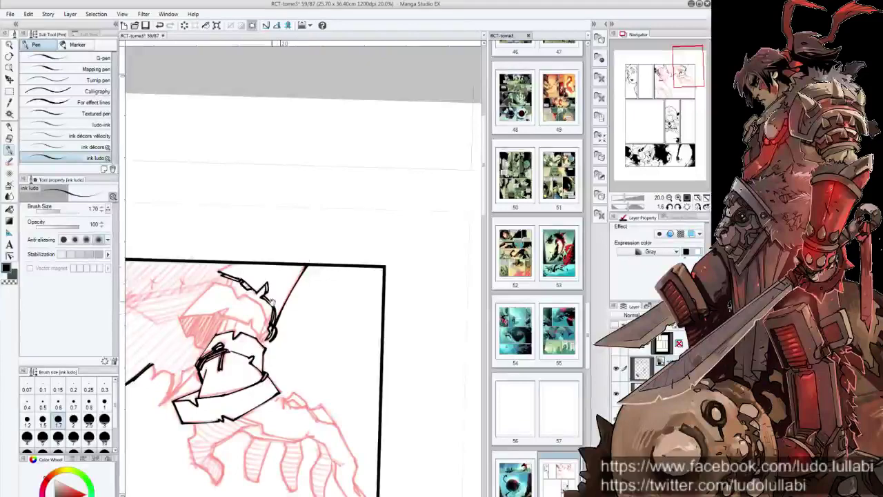
mouse_move(209, 278)
left_mouse_down()
mouse_move(272, 286)
mouse_move(314, 323)
mouse_move(304, 314)
mouse_move(327, 356)
left_mouse_up()
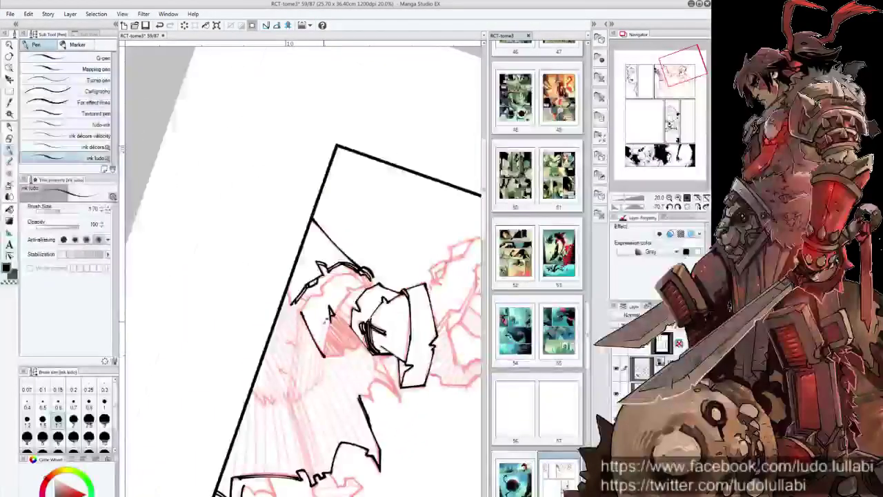
mouse_move(353, 285)
left_mouse_down()
mouse_move(350, 294)
mouse_move(365, 291)
left_mouse_up()
mouse_move(379, 255)
left_mouse_down()
mouse_move(319, 324)
mouse_move(319, 341)
left_mouse_up()
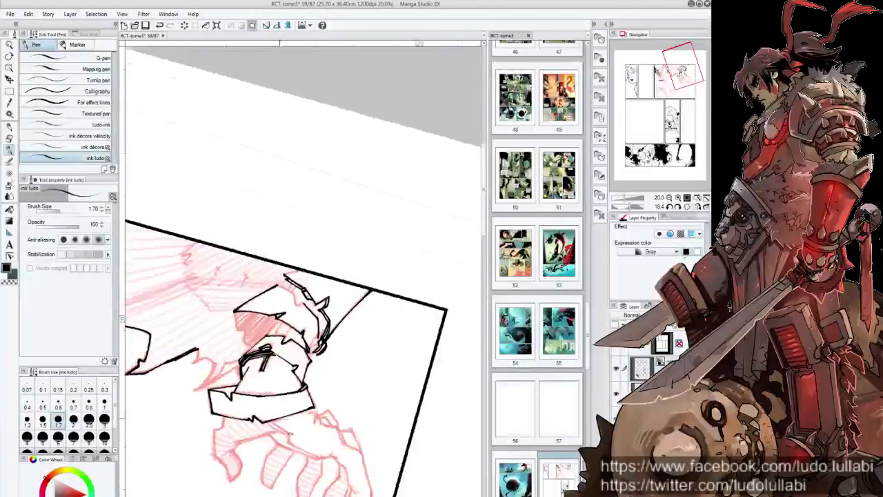
Step: Hatch the armour's shadowed side and add a small stroke on the arm
left_click_drag(279, 428, 331, 340)
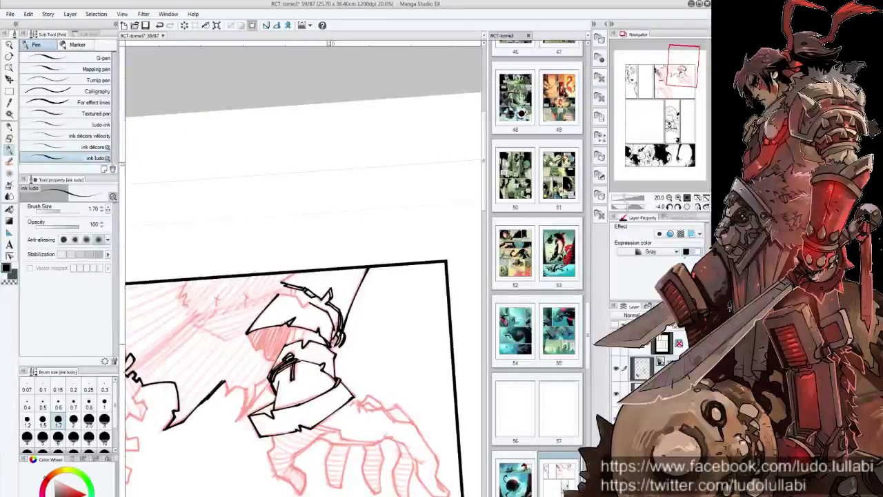
mouse_move(310, 310)
left_mouse_down()
mouse_move(304, 290)
mouse_move(262, 359)
left_mouse_up()
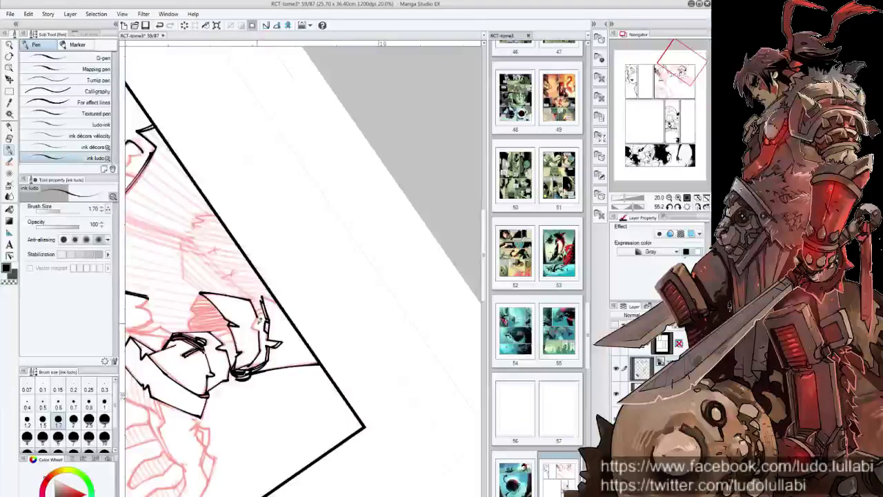
left_click_drag(255, 326, 338, 342)
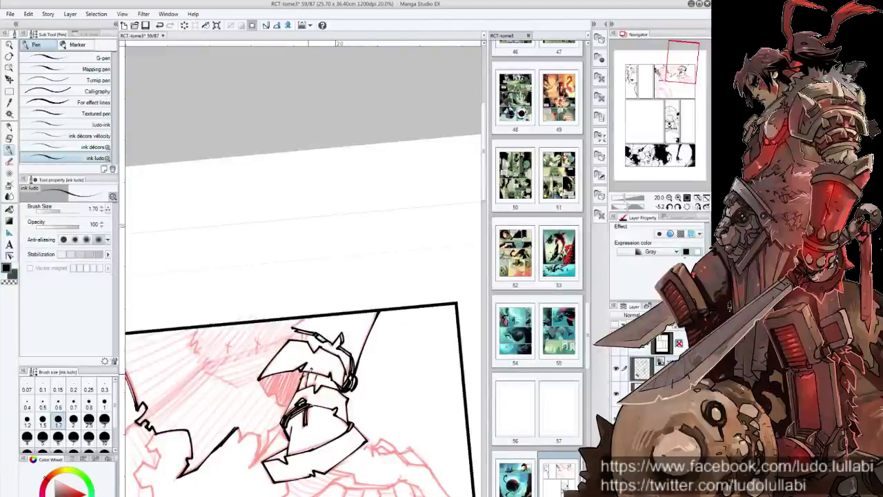
left_click_drag(308, 276, 288, 303)
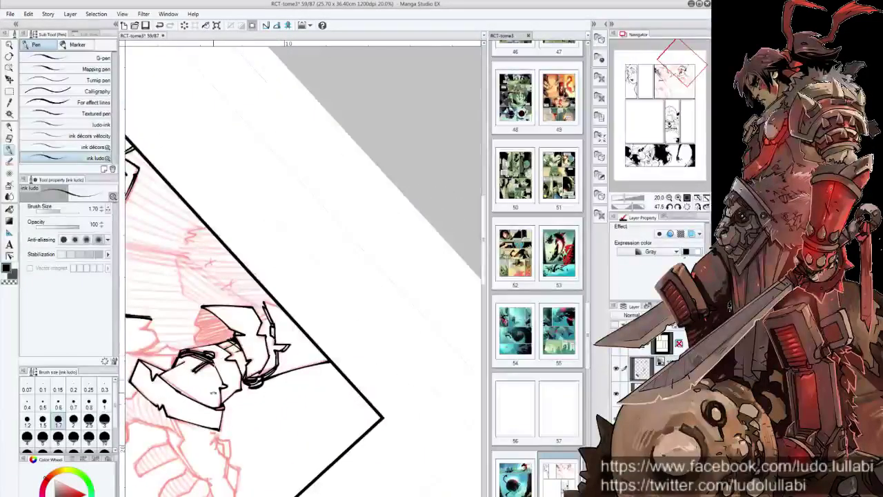
mouse_move(241, 345)
left_mouse_down()
mouse_move(244, 376)
mouse_move(360, 342)
left_mouse_up()
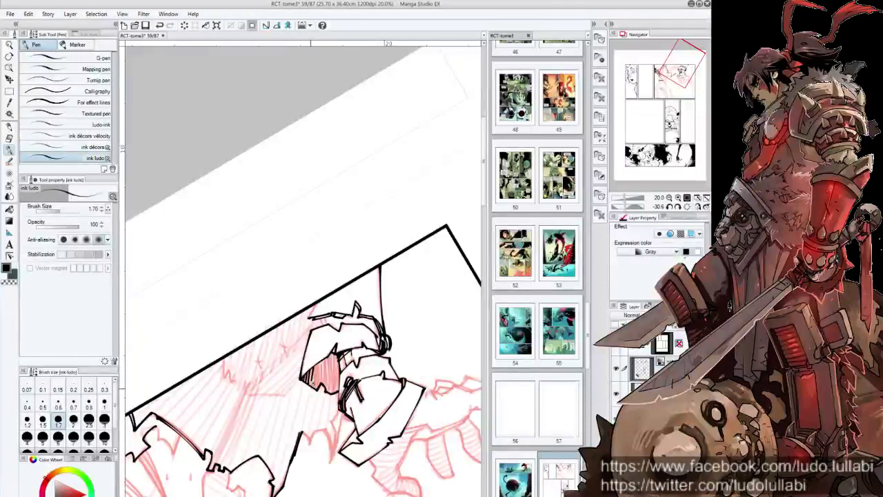
left_click_drag(310, 345, 277, 312)
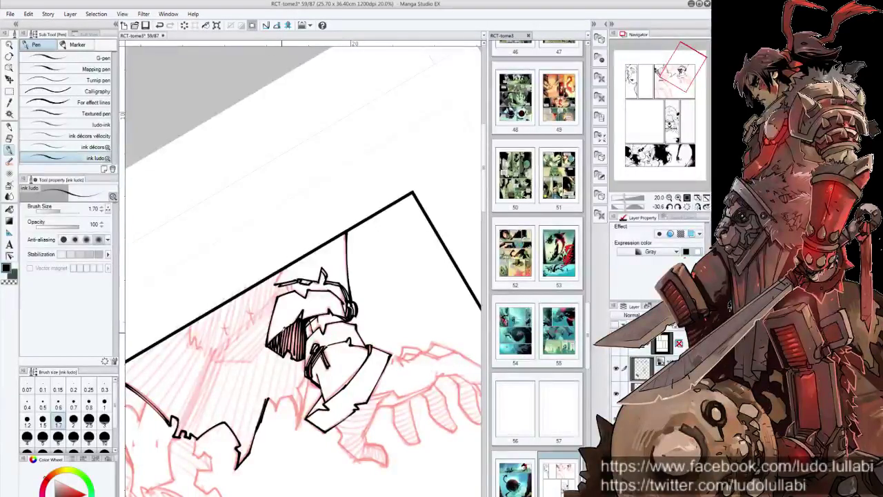
mouse_move(293, 333)
left_mouse_down()
mouse_move(290, 358)
mouse_move(307, 352)
left_mouse_up()
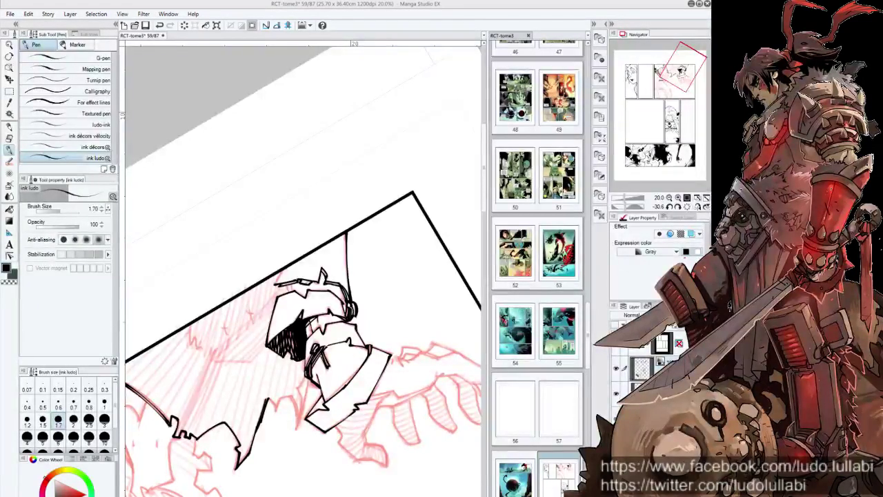
left_click_drag(661, 78, 644, 83)
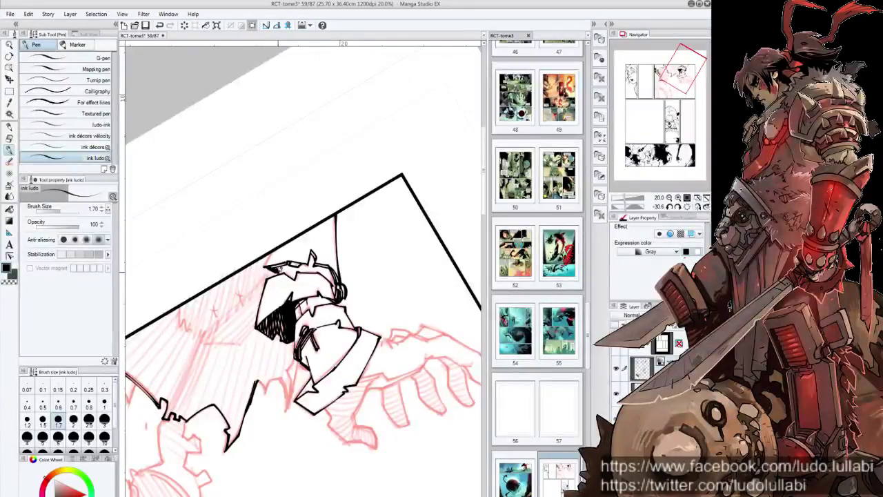
mouse_move(179, 307)
left_mouse_down()
mouse_move(187, 329)
mouse_move(198, 316)
mouse_move(241, 334)
left_mouse_up()
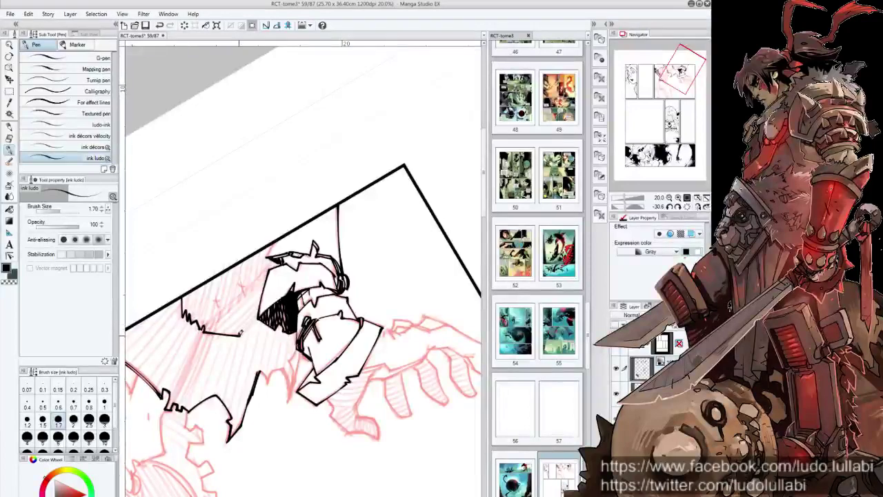
key("g")
key("g")
left_click(235, 297)
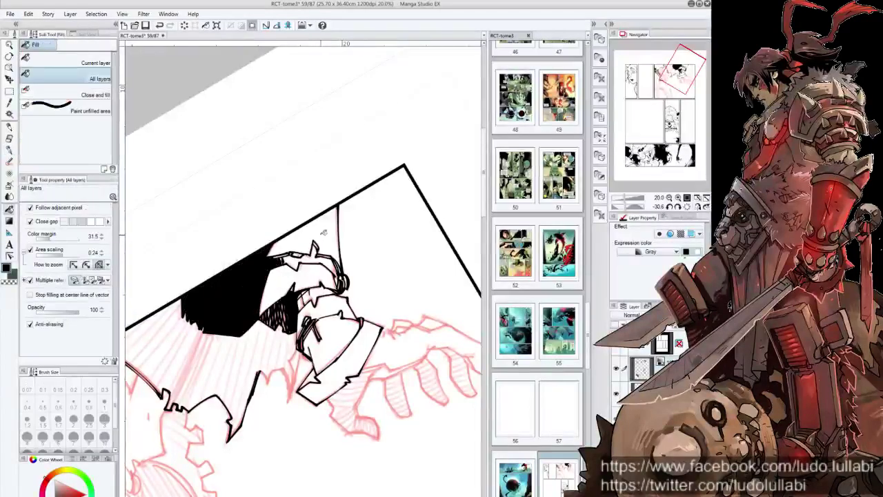
key("p")
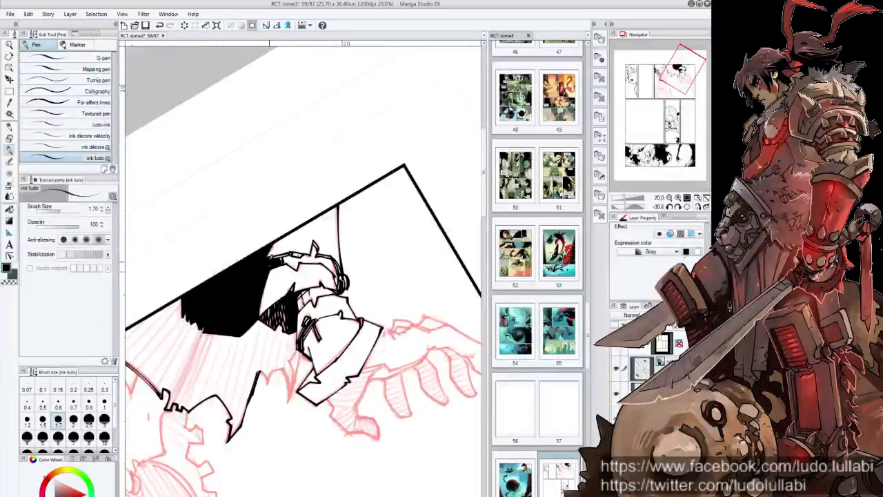
left_click_drag(311, 310, 372, 256)
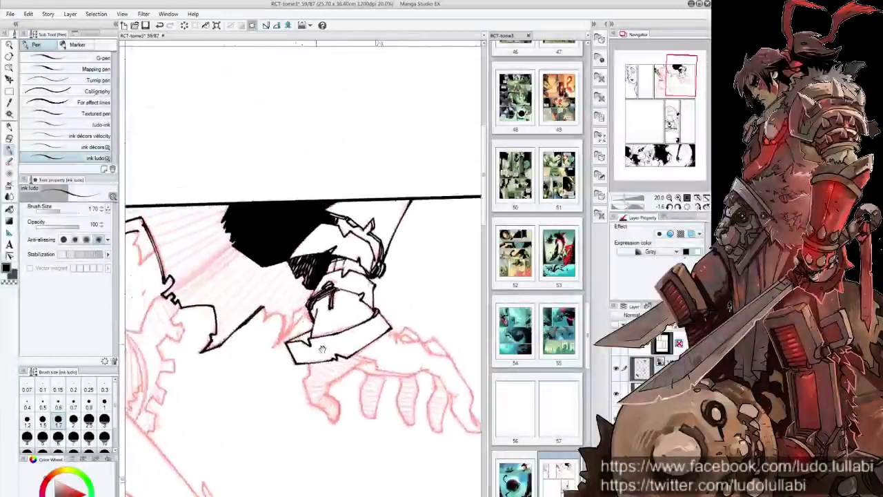
left_click_drag(312, 422, 269, 304)
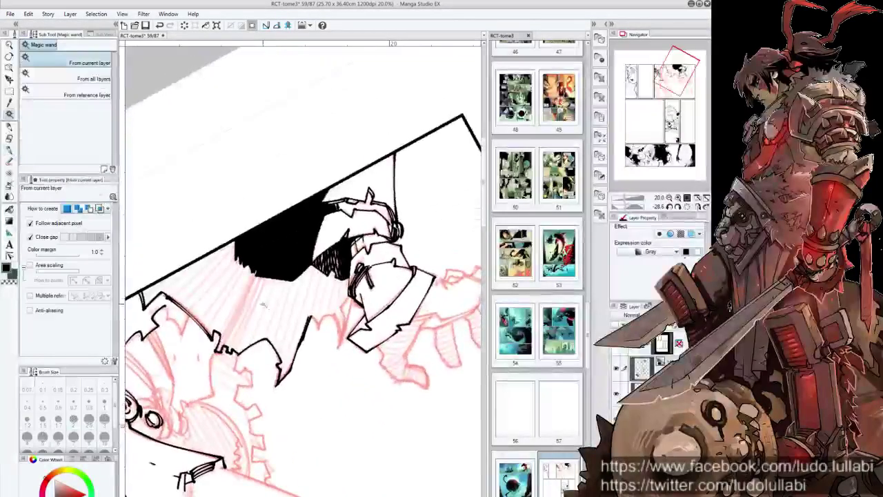
key("w")
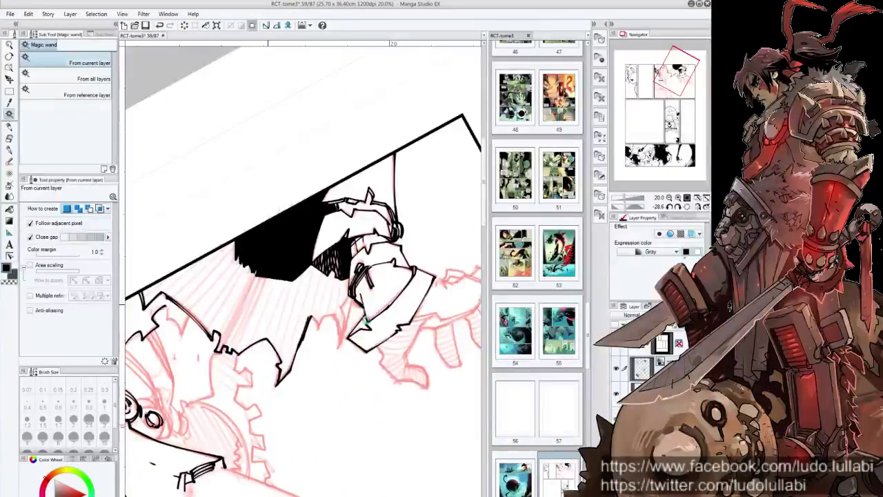
key("p")
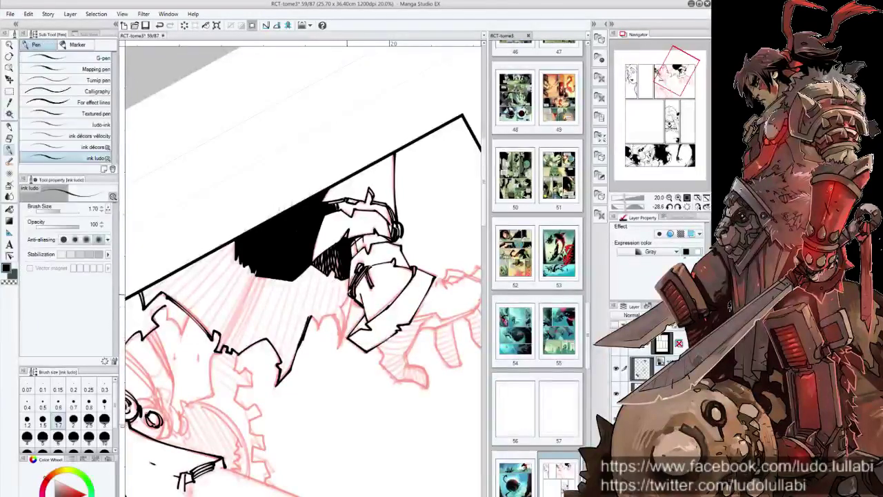
mouse_move(349, 290)
left_mouse_down()
mouse_move(340, 343)
mouse_move(277, 295)
mouse_move(281, 321)
mouse_move(306, 345)
mouse_move(302, 298)
left_mouse_up()
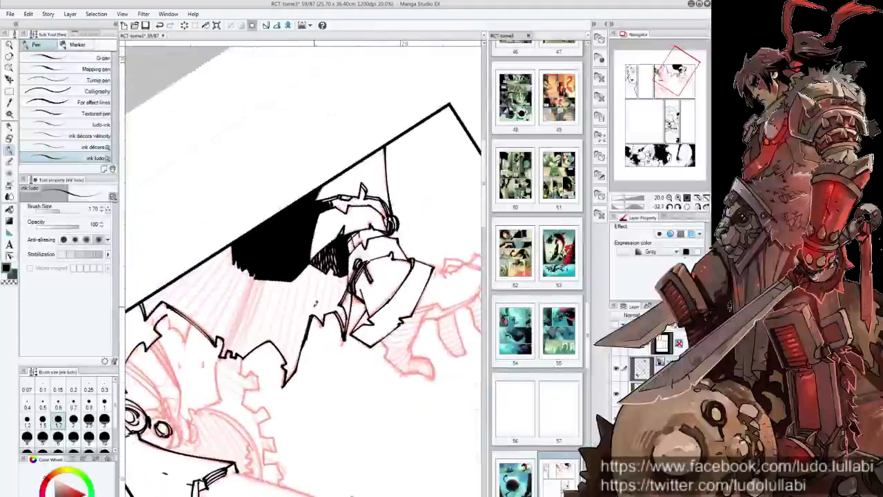
key("w")
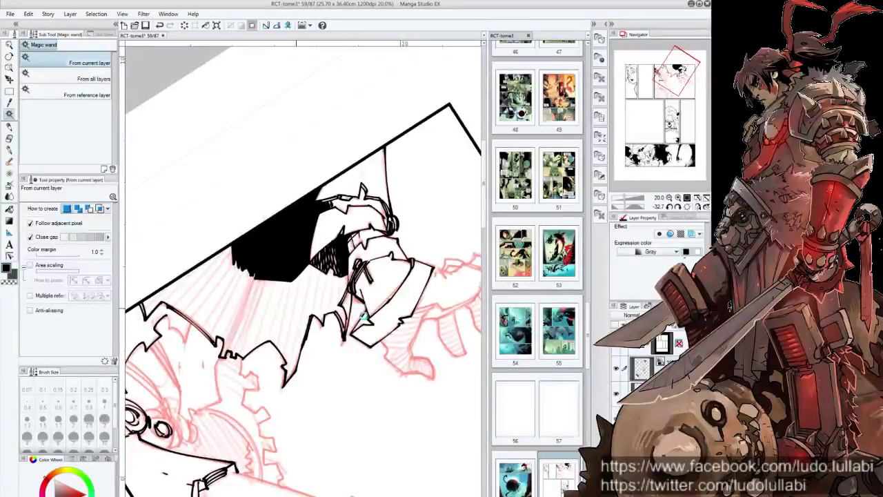
key("p")
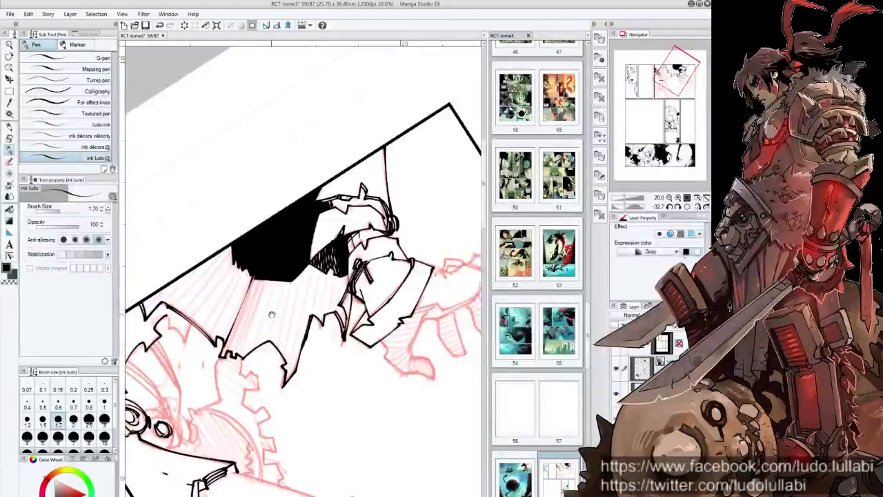
Step: Ink and thicken a line along the edge of the red hatching
left_click_drag(259, 220, 270, 231)
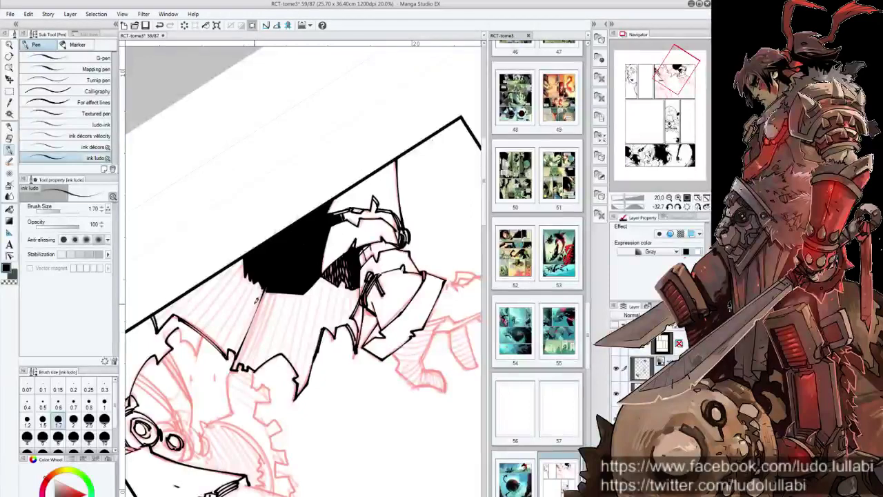
left_click_drag(238, 358, 263, 297)
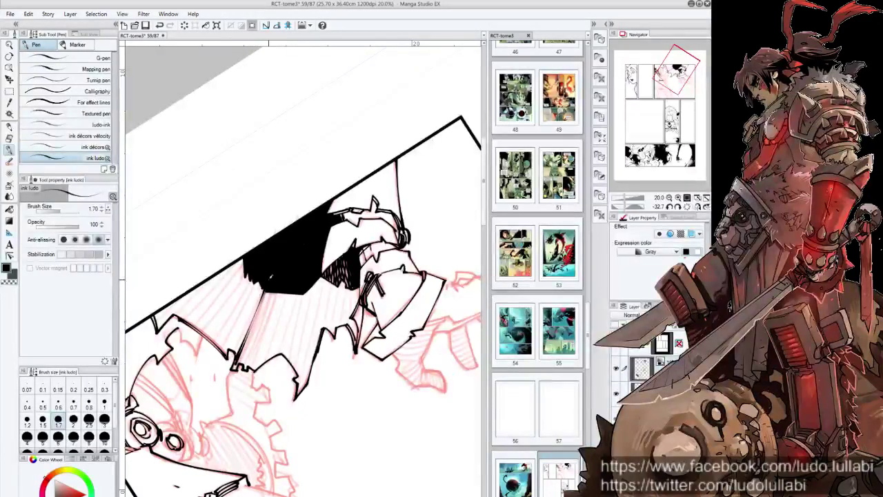
mouse_move(235, 369)
left_mouse_down()
mouse_move(252, 332)
mouse_move(250, 340)
left_mouse_up()
left_click_drag(262, 309, 267, 293)
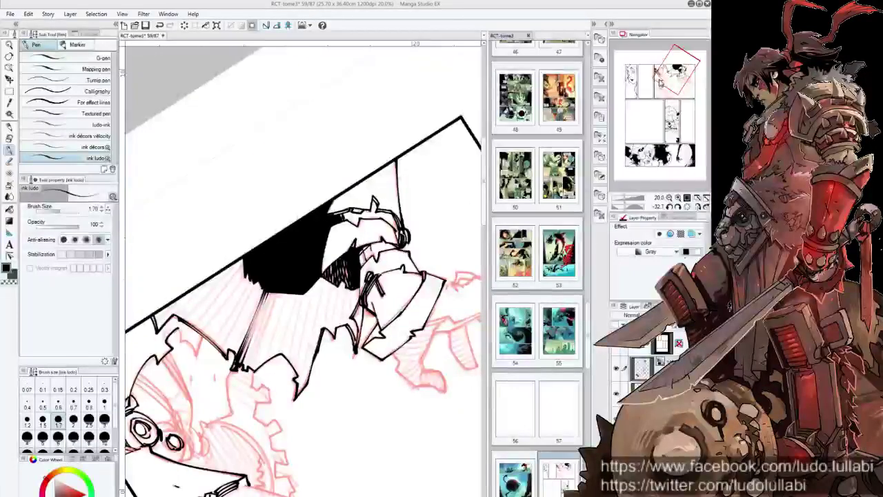
Step: Ink a series of hatching strokes across the arm's shaded area
left_click_drag(673, 74, 674, 76)
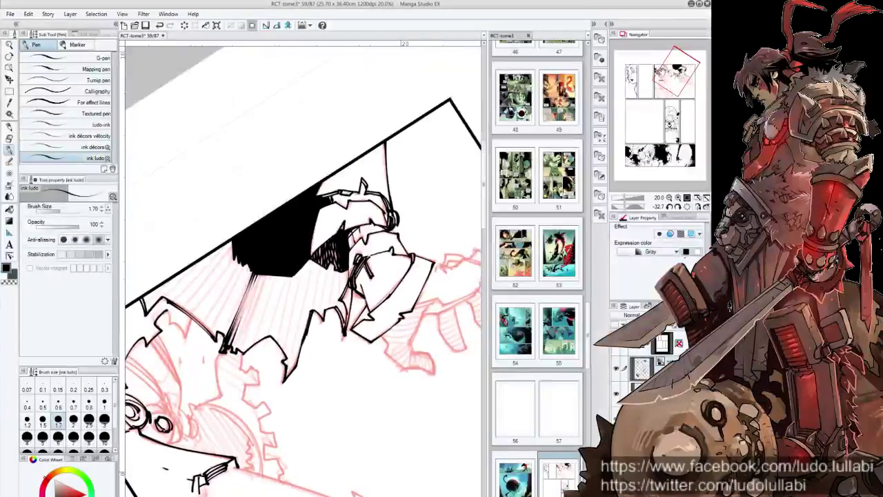
left_click_drag(238, 301, 224, 337)
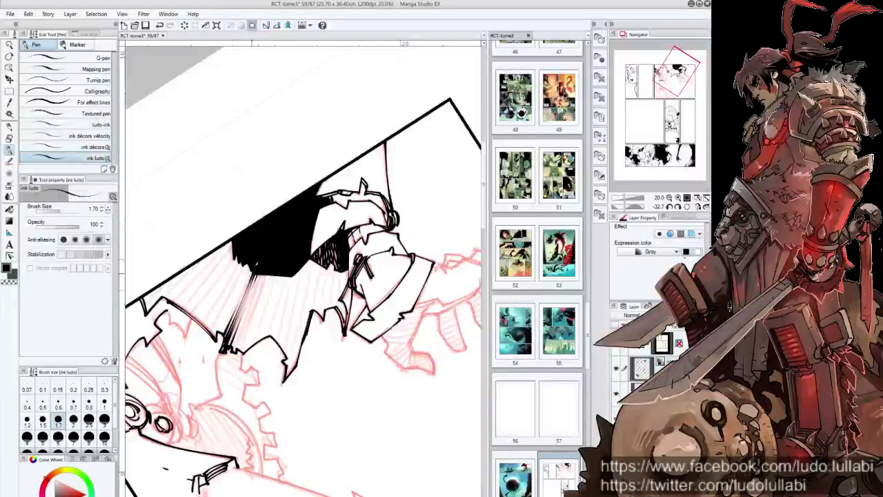
left_click_drag(253, 271, 222, 332)
left_click_drag(247, 305, 236, 331)
mouse_move(258, 274)
left_mouse_down()
mouse_move(248, 298)
mouse_move(279, 348)
left_mouse_up()
left_click_drag(300, 271, 285, 354)
mouse_move(313, 252)
left_mouse_down()
mouse_move(283, 357)
mouse_move(293, 295)
mouse_move(303, 302)
left_mouse_up()
left_click_drag(297, 338, 285, 358)
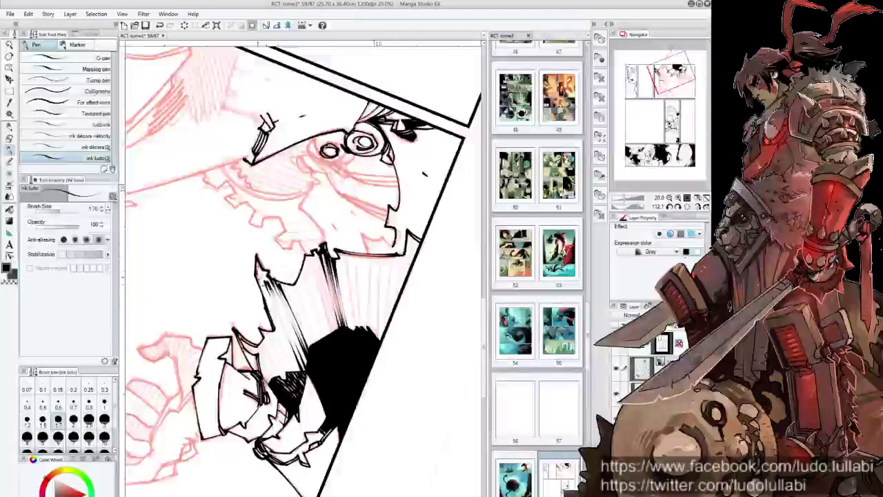
Step: Add dark diagonal hatching strokes beside the black shadow
left_click_drag(256, 267, 283, 330)
left_click_drag(255, 254, 271, 301)
left_click_drag(273, 309, 288, 332)
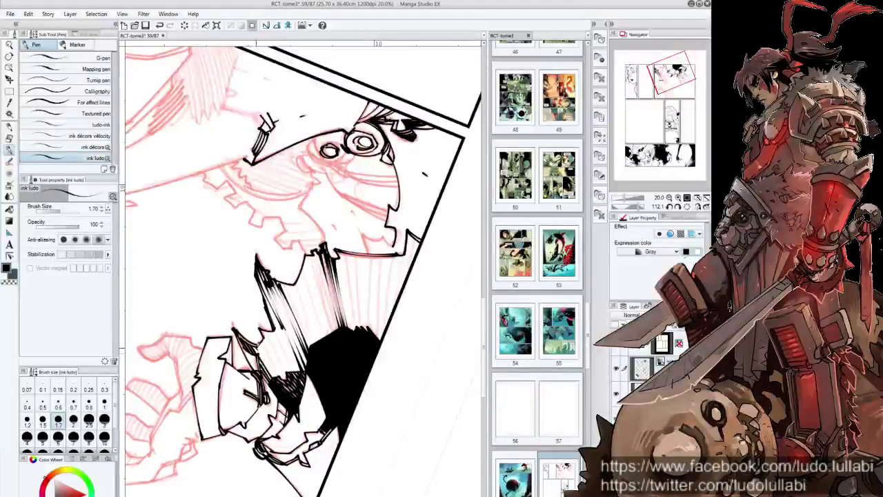
left_click_drag(267, 350, 284, 380)
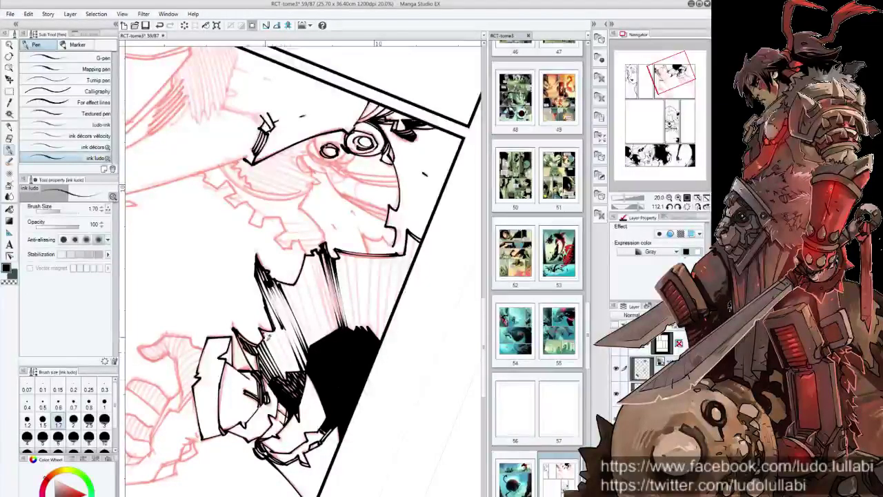
mouse_move(262, 333)
left_mouse_down()
mouse_move(286, 378)
mouse_move(296, 377)
left_mouse_up()
left_click_drag(271, 307, 304, 371)
Step: Add a few more hatching strokes, then save the comic page
left_click_drag(273, 286, 287, 313)
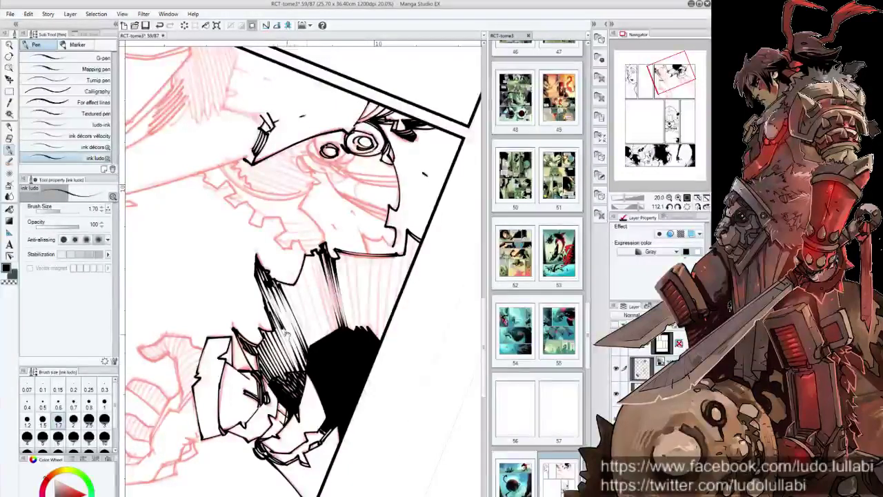
mouse_move(304, 276)
left_mouse_down()
mouse_move(331, 345)
mouse_move(324, 248)
left_mouse_up()
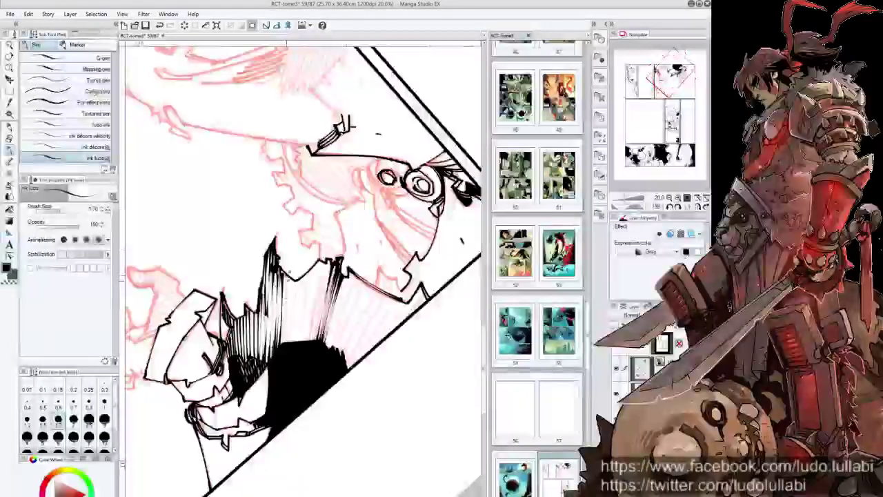
mouse_move(283, 270)
left_mouse_down()
mouse_move(290, 317)
mouse_move(296, 292)
mouse_move(299, 318)
left_mouse_up()
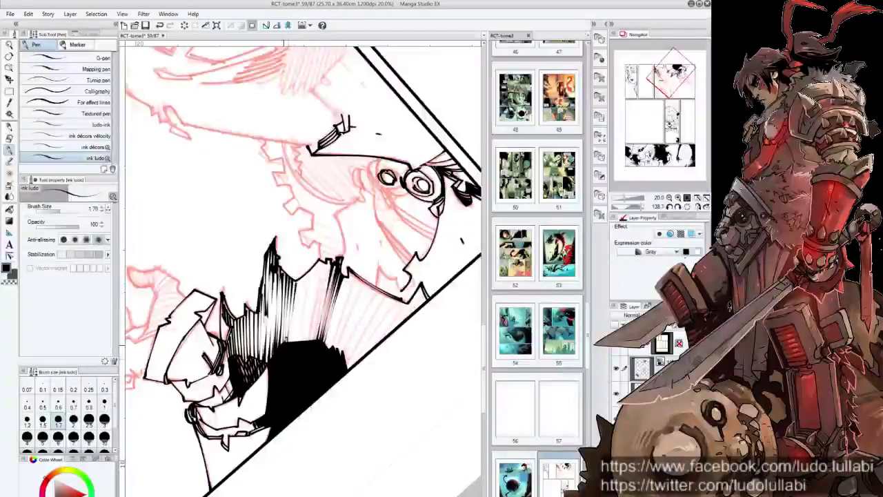
mouse_move(308, 269)
left_mouse_down()
mouse_move(293, 343)
mouse_move(307, 279)
mouse_move(303, 300)
left_mouse_up()
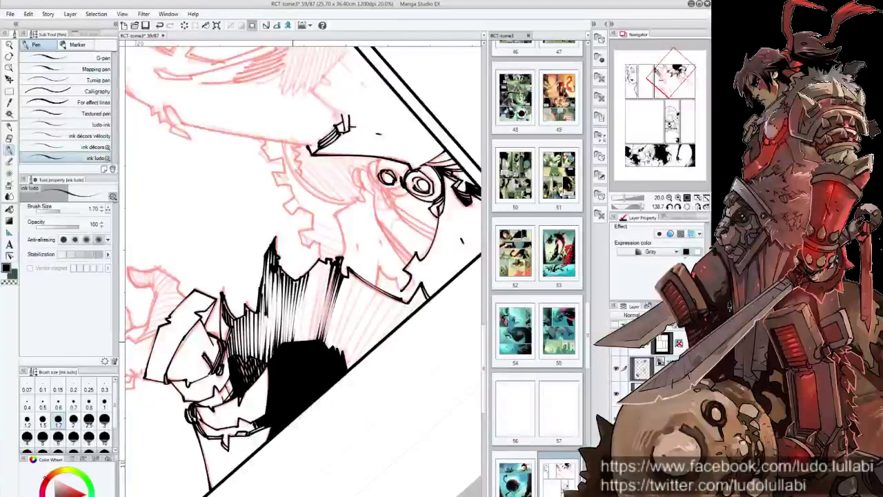
key("ctrl+s")
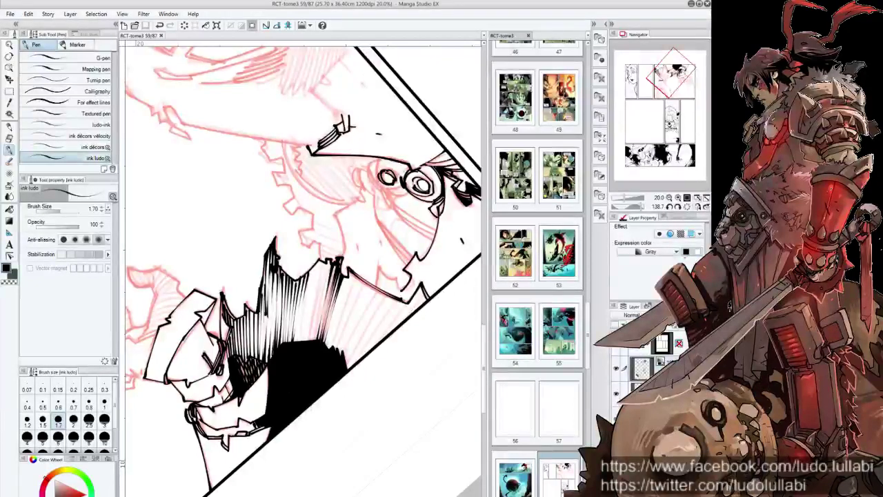
left_click(640, 98)
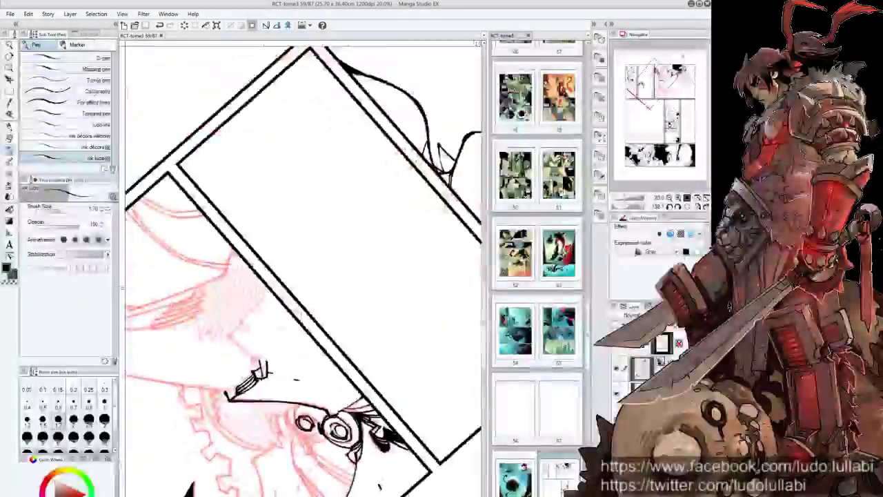
Step: Add thin hatching strokes, then dense hatching along the shading's right edge
left_click_drag(386, 286, 352, 210)
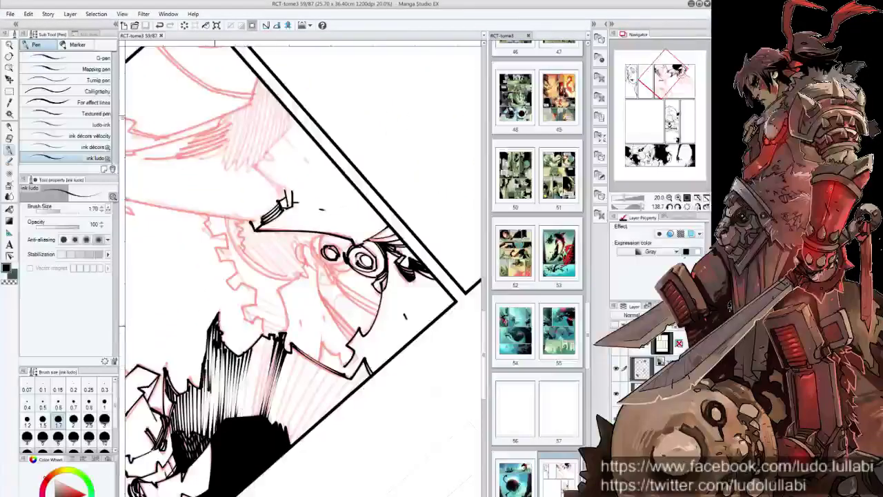
left_click_drag(218, 325, 218, 341)
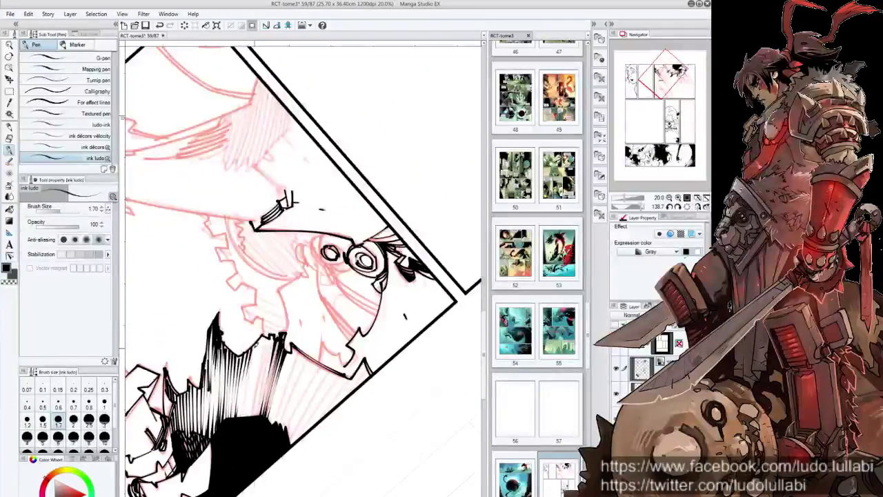
left_click_drag(239, 375, 253, 417)
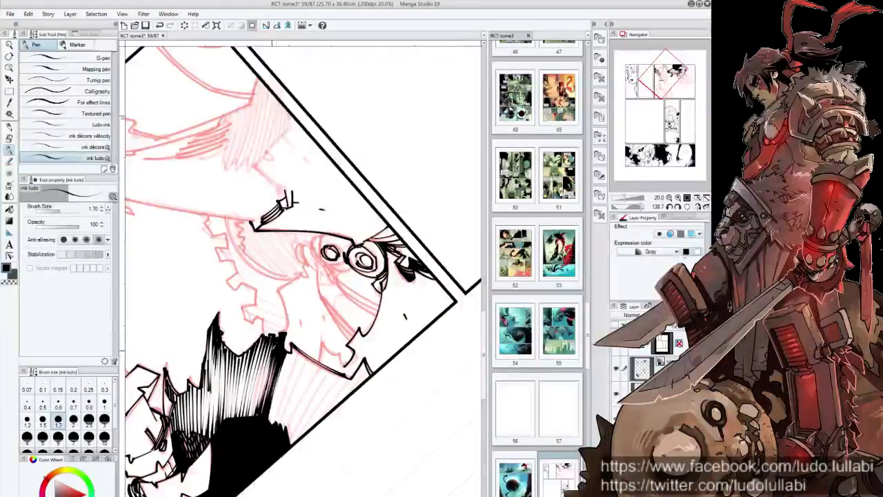
left_click_drag(332, 410, 305, 369)
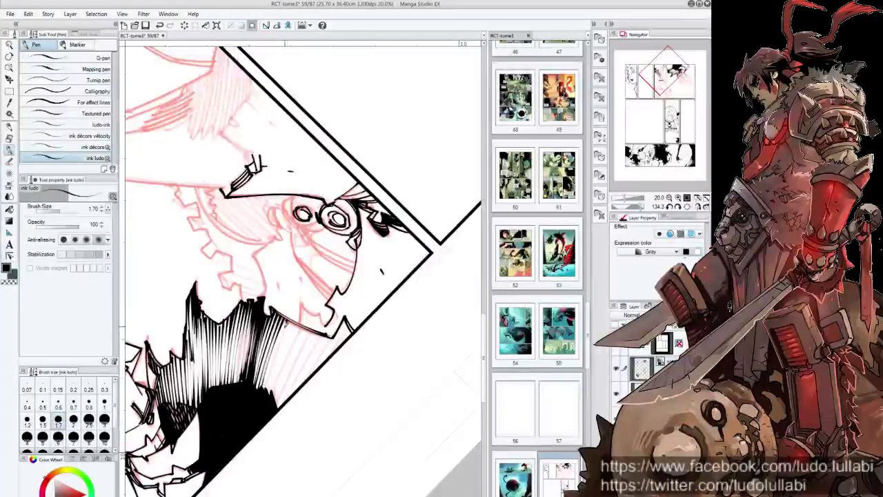
mouse_move(298, 317)
left_mouse_down()
mouse_move(290, 380)
mouse_move(309, 344)
mouse_move(300, 375)
left_mouse_up()
mouse_move(317, 339)
left_mouse_down()
mouse_move(288, 398)
mouse_move(315, 345)
left_mouse_up()
mouse_move(319, 342)
left_mouse_down()
mouse_move(299, 375)
mouse_move(326, 340)
mouse_move(310, 380)
left_mouse_up()
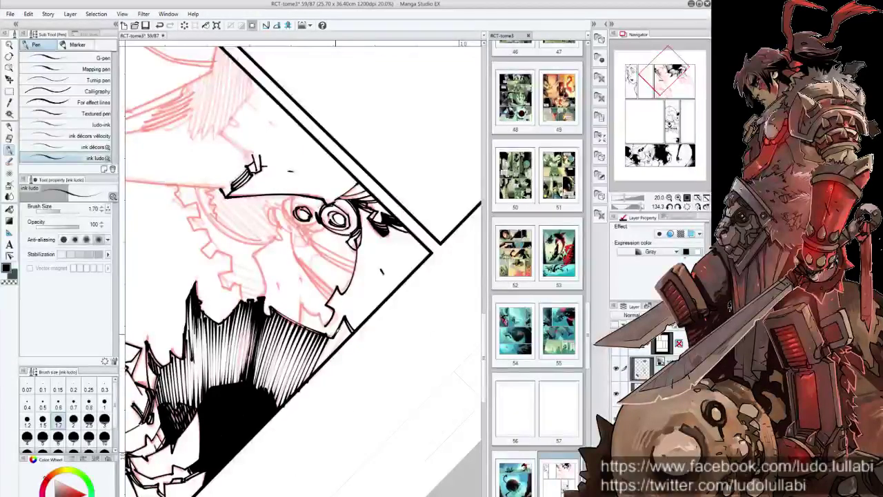
mouse_move(344, 323)
left_mouse_down()
mouse_move(325, 350)
mouse_move(337, 333)
mouse_move(333, 352)
mouse_move(338, 347)
left_mouse_up()
scroll(332, 345, "up", 1)
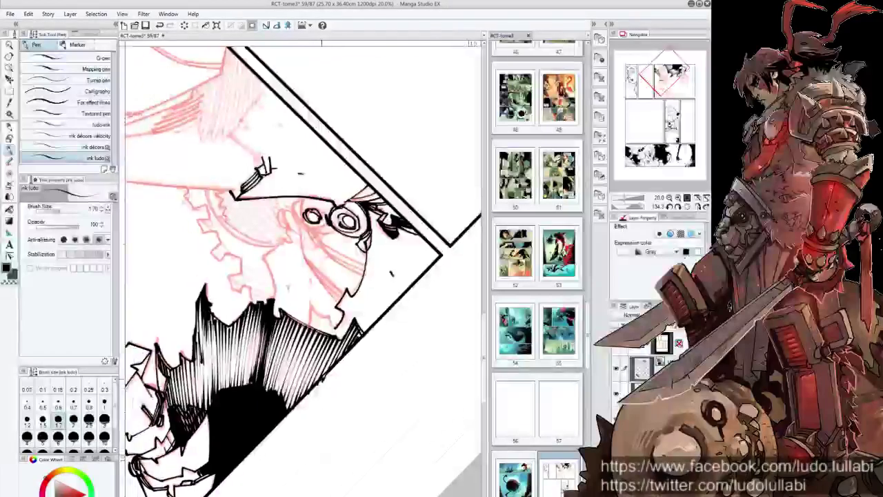
left_click_drag(305, 391, 242, 439)
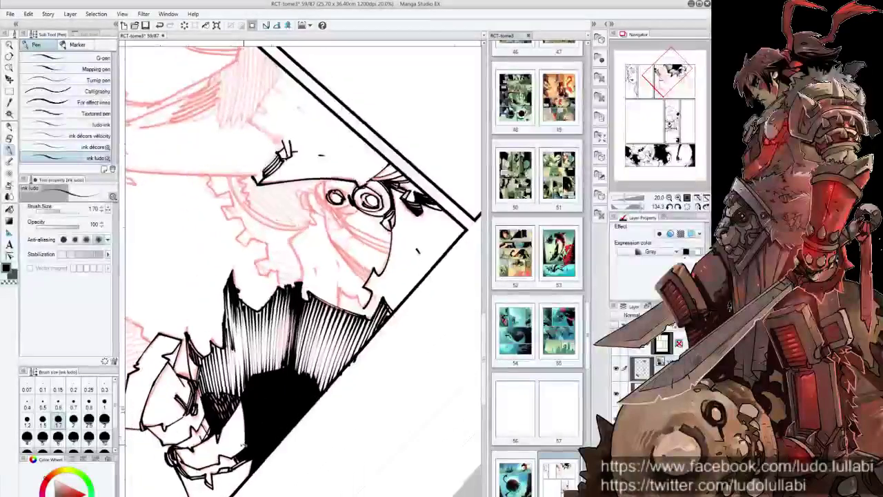
left_click_drag(294, 241, 239, 345)
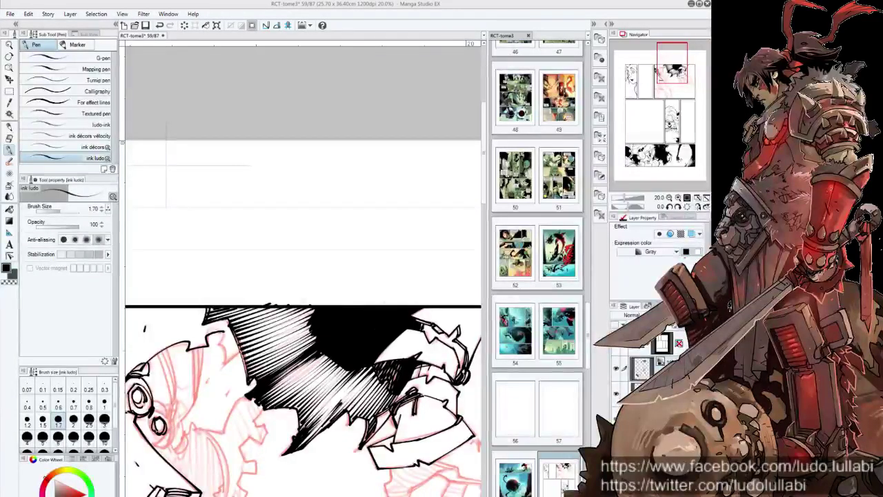
Step: Darken the cross-hatching in the arm's black shaded area
left_click_drag(661, 73, 648, 75)
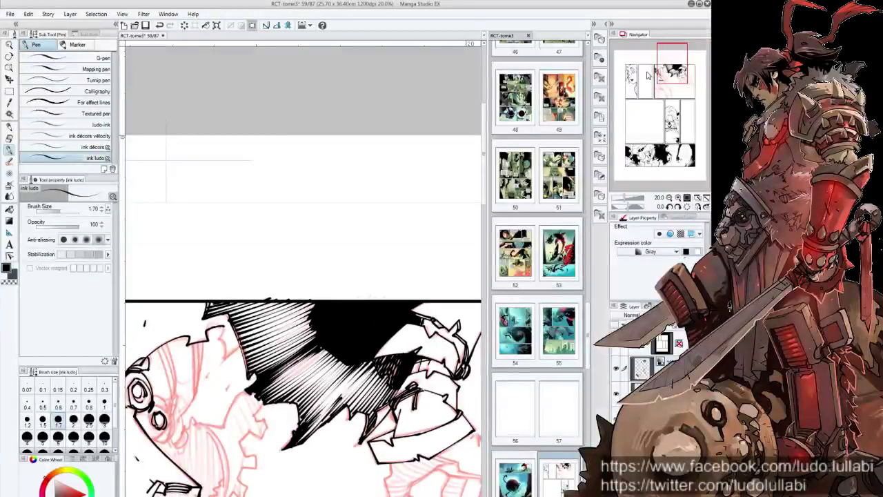
left_click_drag(291, 311, 289, 300)
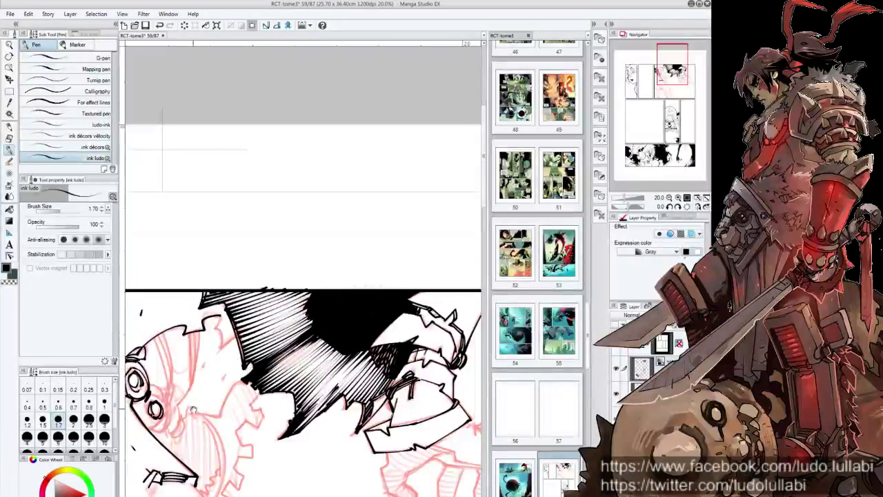
left_click_drag(193, 409, 235, 441)
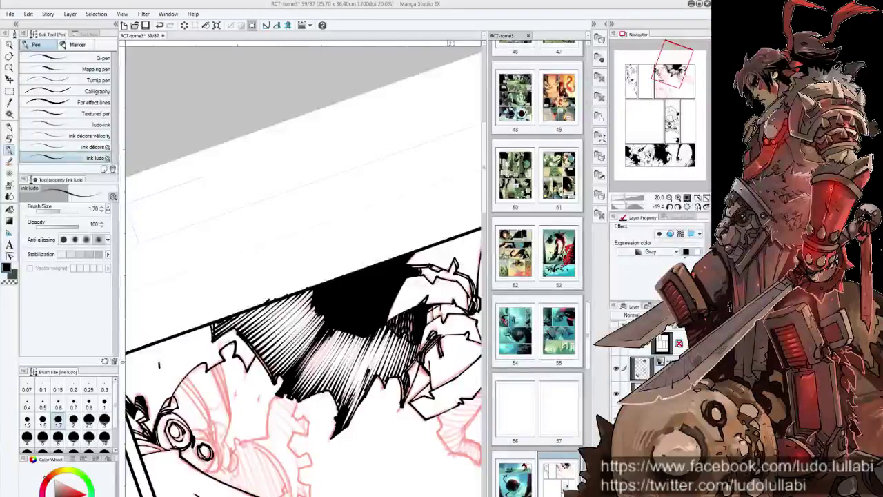
scroll(304, 270, "right", 2)
scroll(304, 269, "right", 2)
scroll(304, 269, "right", 2)
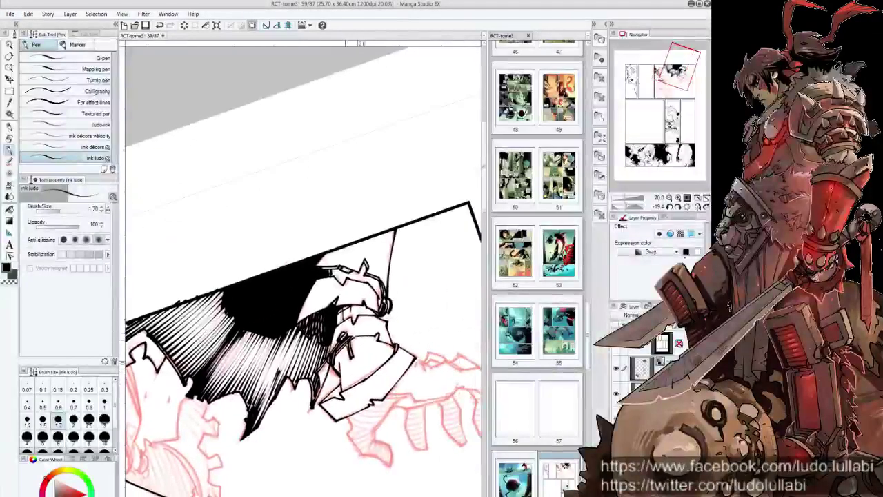
left_click_drag(228, 297, 180, 372)
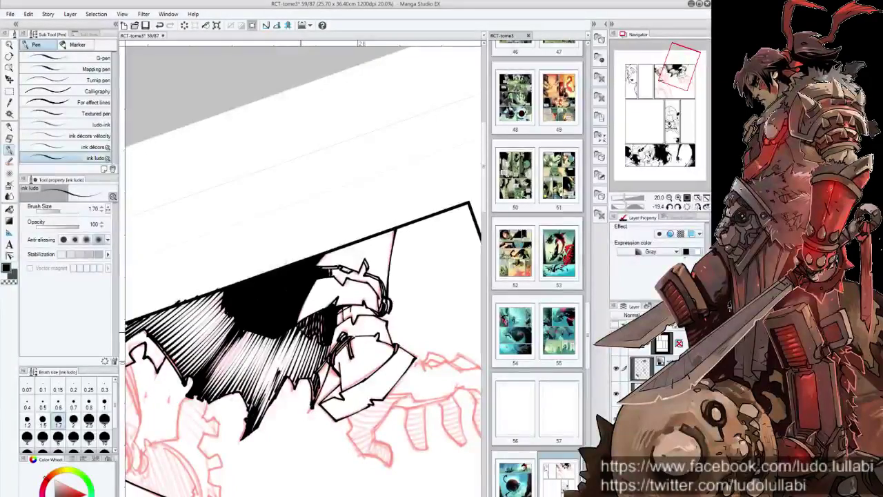
Step: Add more hatching strokes across the arm's shaded area
left_click_drag(189, 316, 162, 344)
left_click_drag(211, 299, 192, 352)
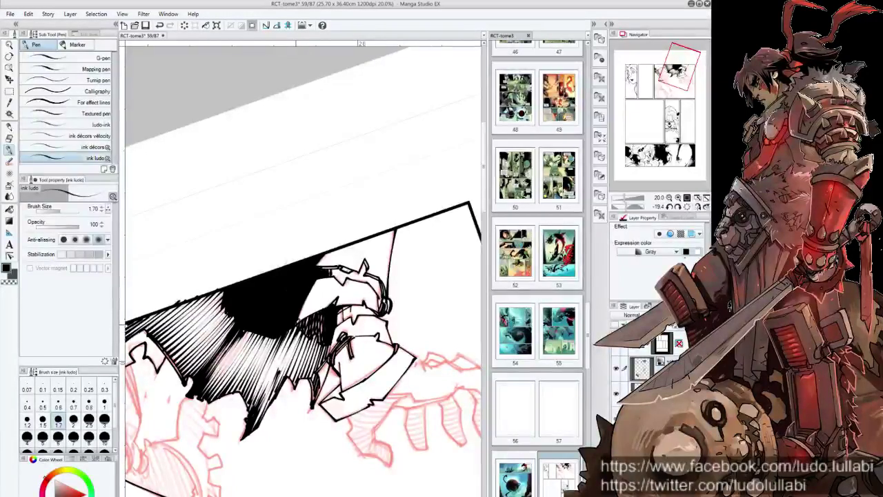
mouse_move(345, 330)
left_mouse_down()
mouse_move(312, 294)
mouse_move(375, 211)
mouse_move(354, 223)
left_mouse_up()
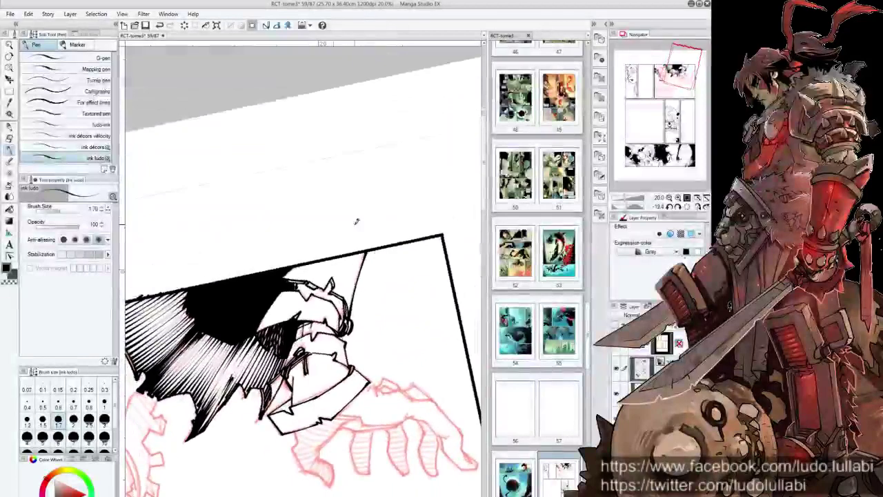
left_click_drag(286, 330, 266, 355)
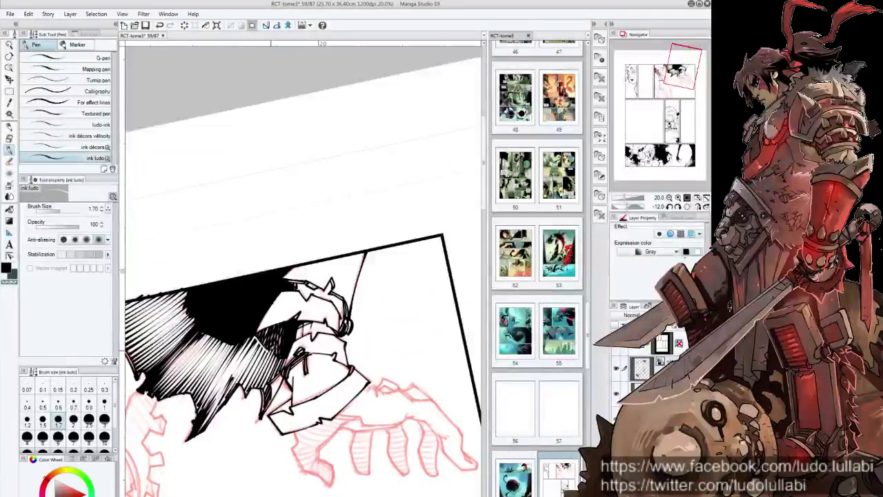
left_click_drag(303, 331, 321, 245)
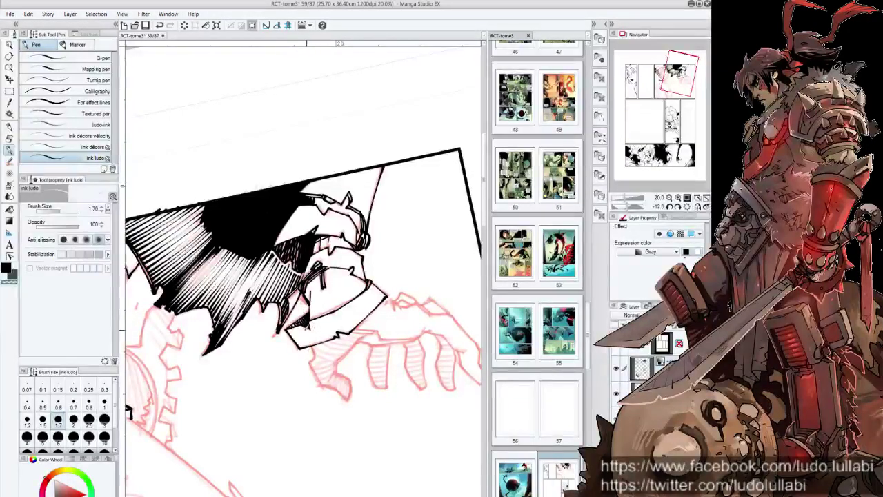
mouse_move(307, 276)
left_mouse_down()
mouse_move(359, 370)
mouse_move(358, 352)
left_mouse_up()
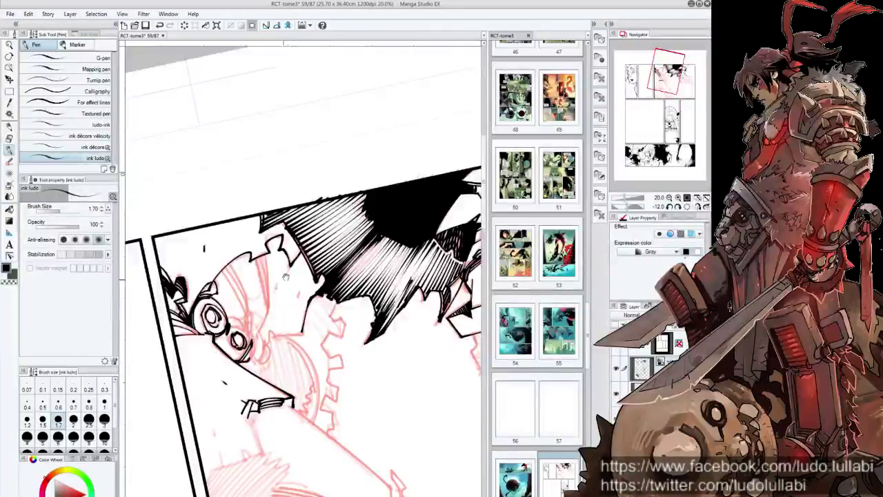
key("asciicircum")
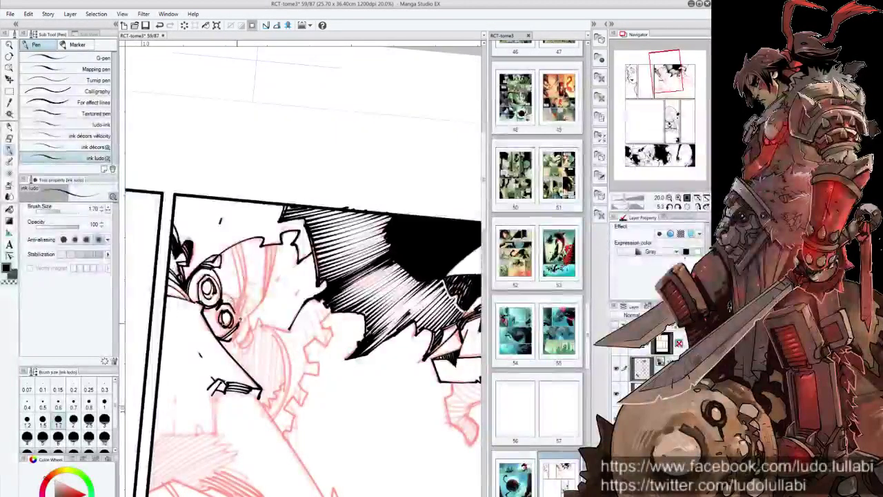
scroll(281, 276, "down", 3)
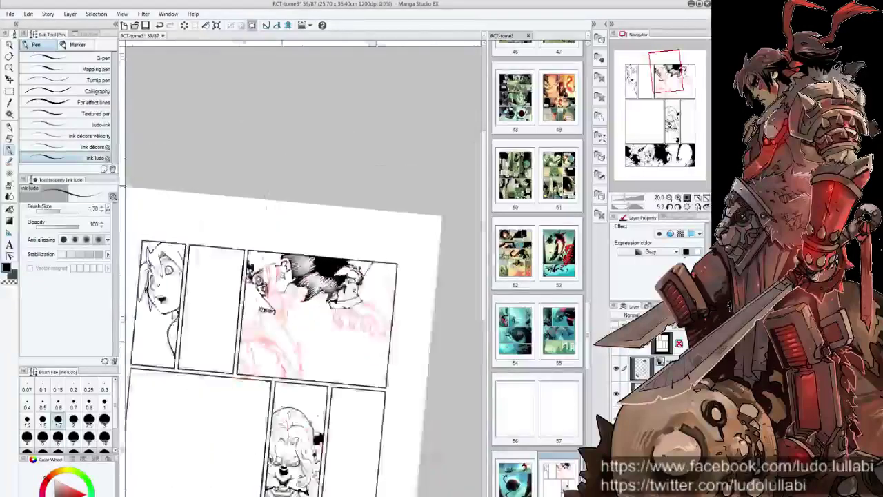
scroll(280, 277, "down", 3)
key("ctrl+0")
scroll(310, 256, "up", 2)
scroll(310, 255, "up", 2)
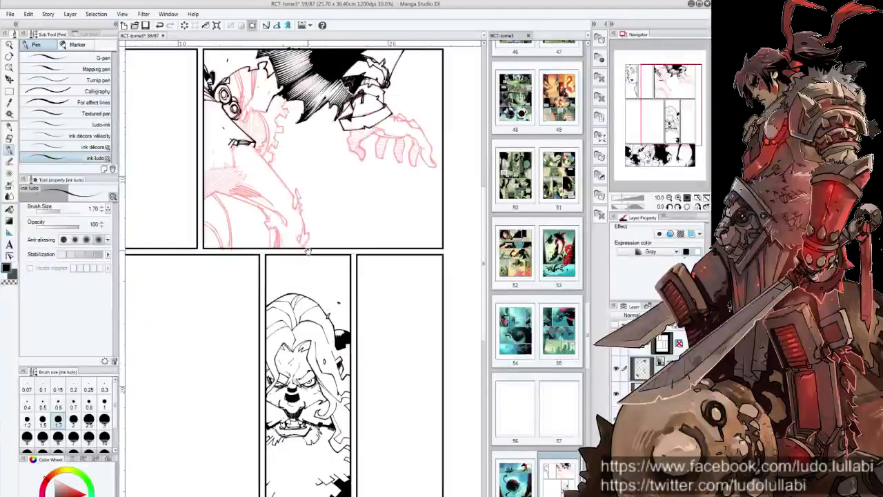
mouse_move(329, 276)
left_mouse_down()
mouse_move(426, 103)
mouse_move(409, 268)
left_mouse_up()
left_click_drag(348, 298, 290, 325)
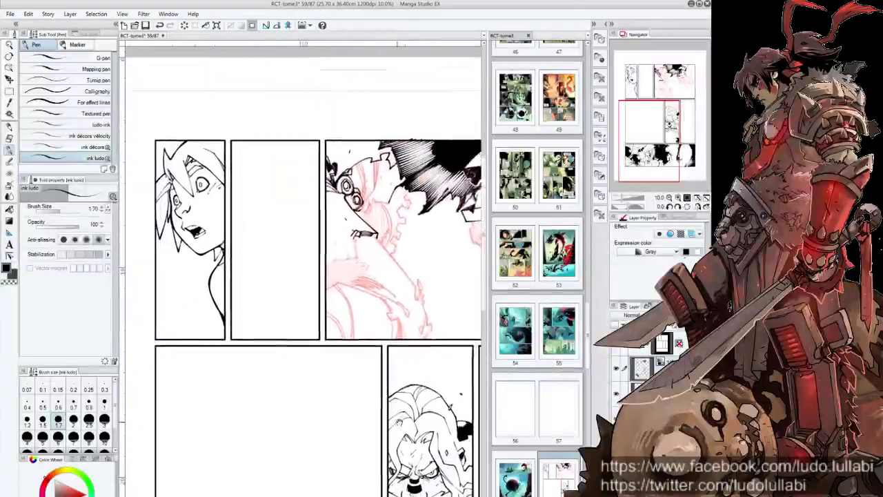
scroll(214, 146, "up", 2)
scroll(214, 146, "down", 1)
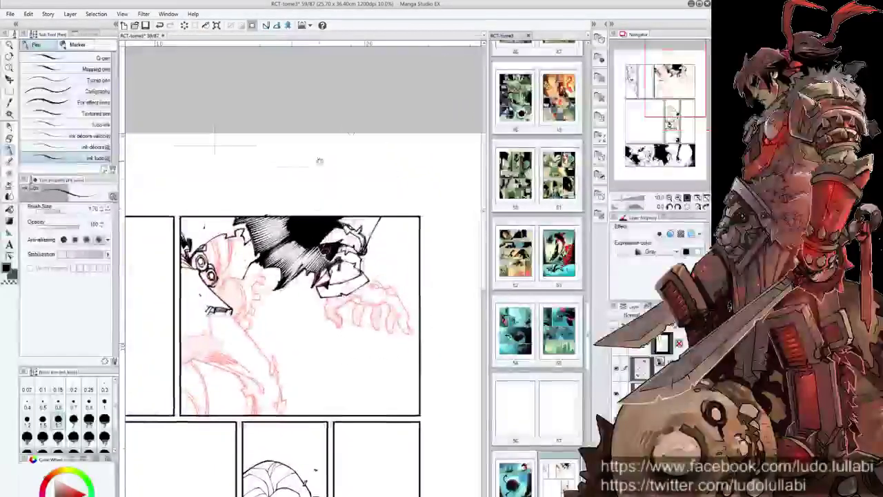
scroll(327, 173, "up", 2)
mouse_move(343, 347)
left_mouse_down()
mouse_move(273, 313)
mouse_move(289, 345)
left_mouse_up()
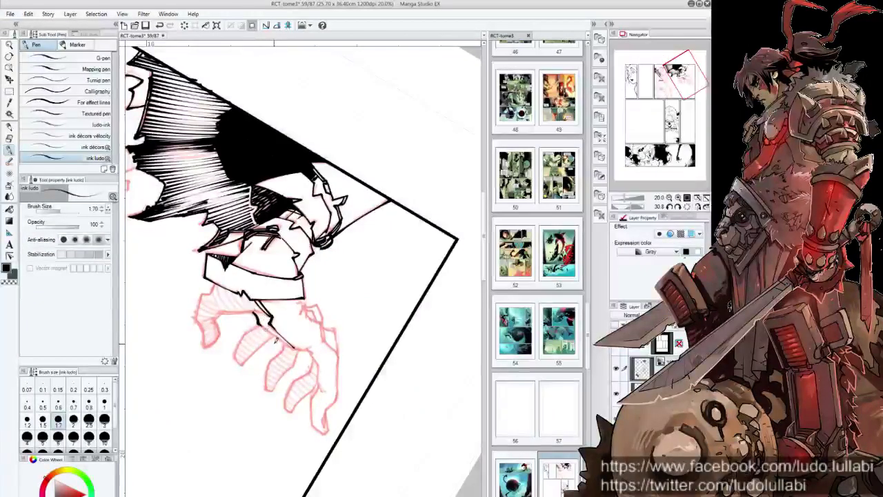
Step: Ink the arm's zigzag edge, the hand's right edge and a fingertip
left_click_drag(267, 322, 297, 347)
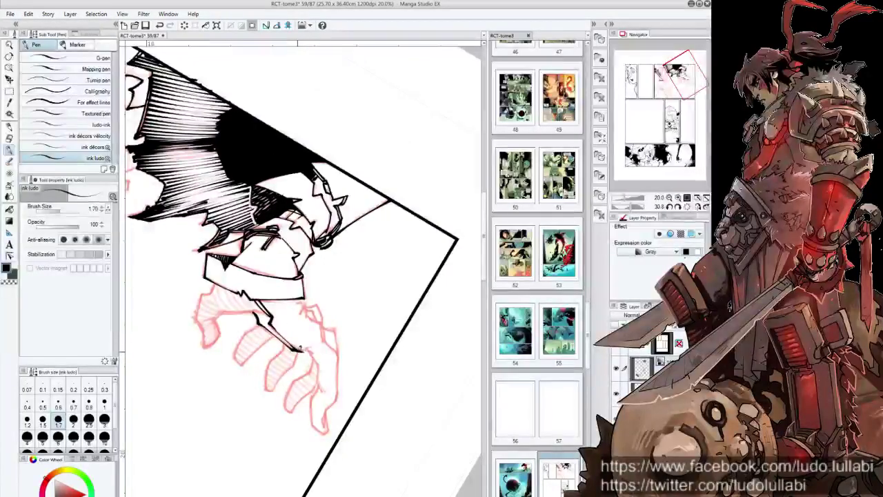
mouse_move(311, 351)
left_mouse_down()
mouse_move(320, 390)
mouse_move(314, 409)
mouse_move(326, 431)
left_mouse_up()
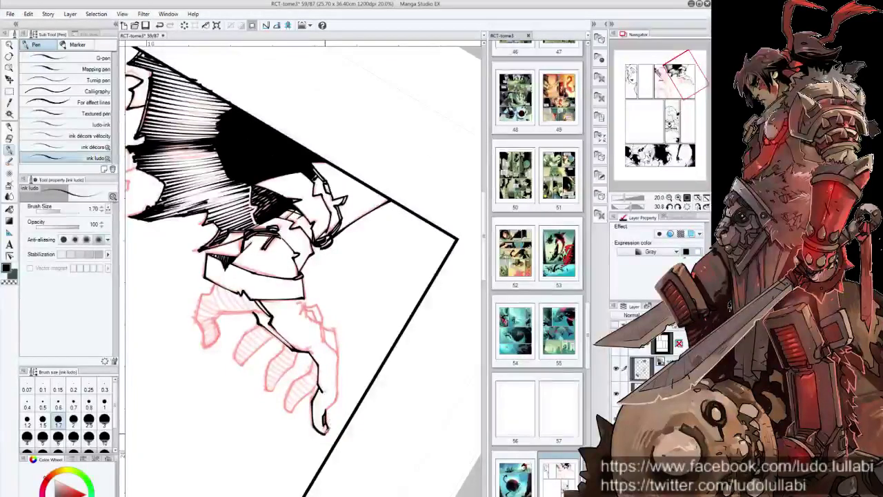
left_click_drag(329, 397, 327, 433)
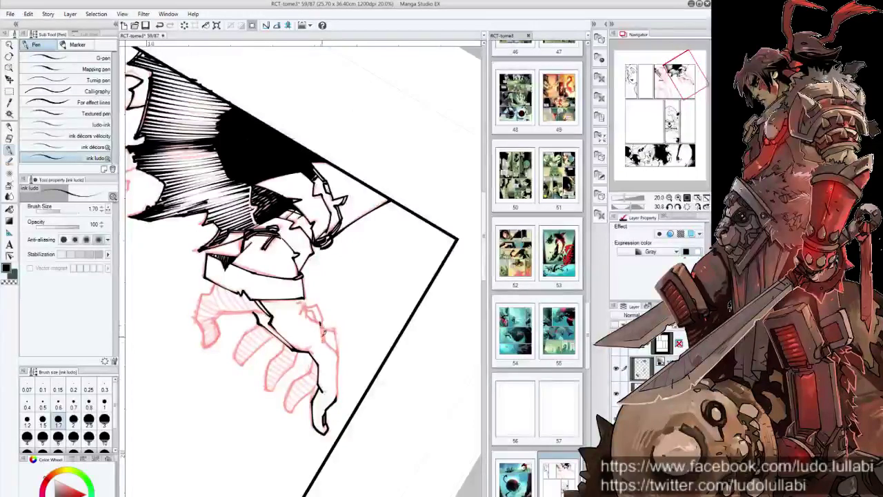
left_click_drag(322, 332, 326, 337)
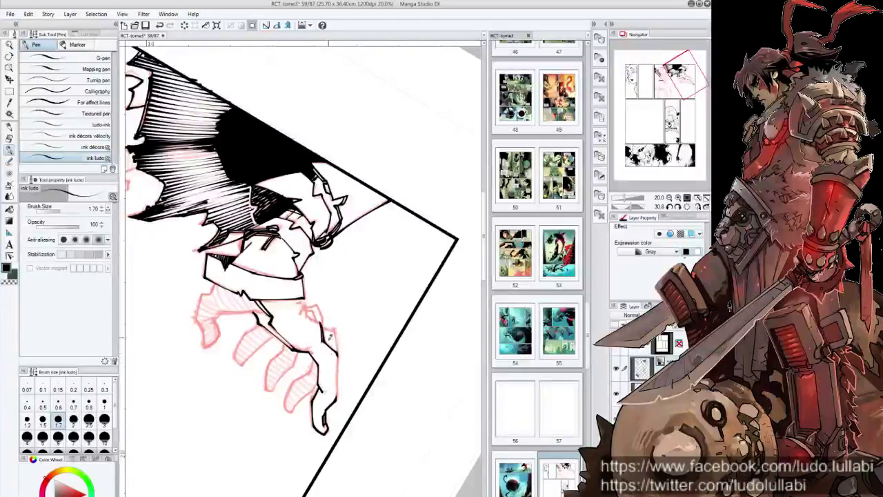
left_click_drag(339, 350, 338, 398)
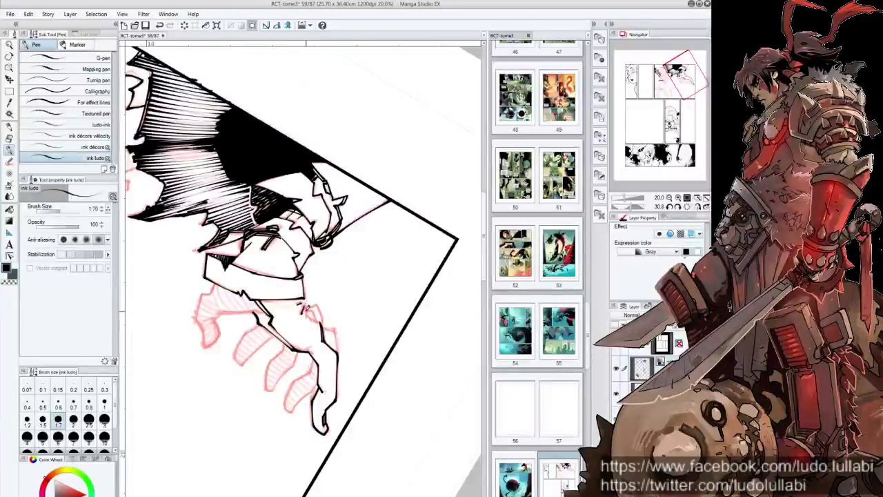
left_click_drag(304, 305, 317, 324)
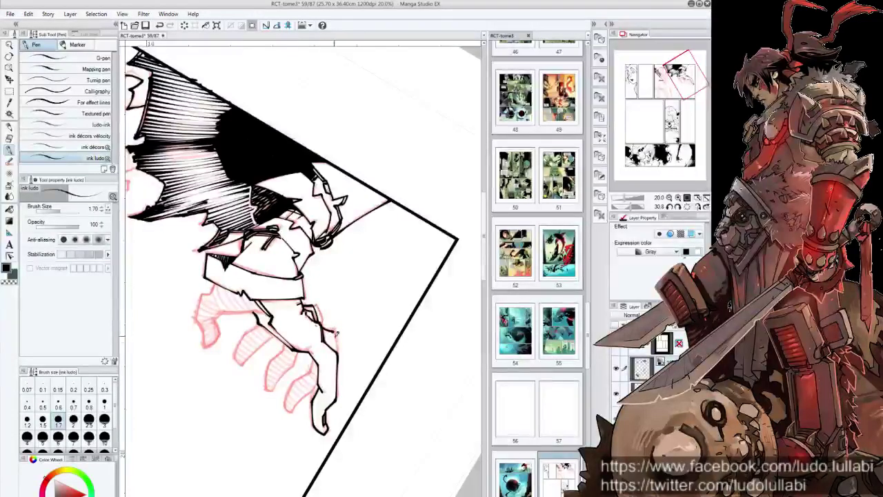
Step: Ink the outlines of the remaining fingers
key("minus")
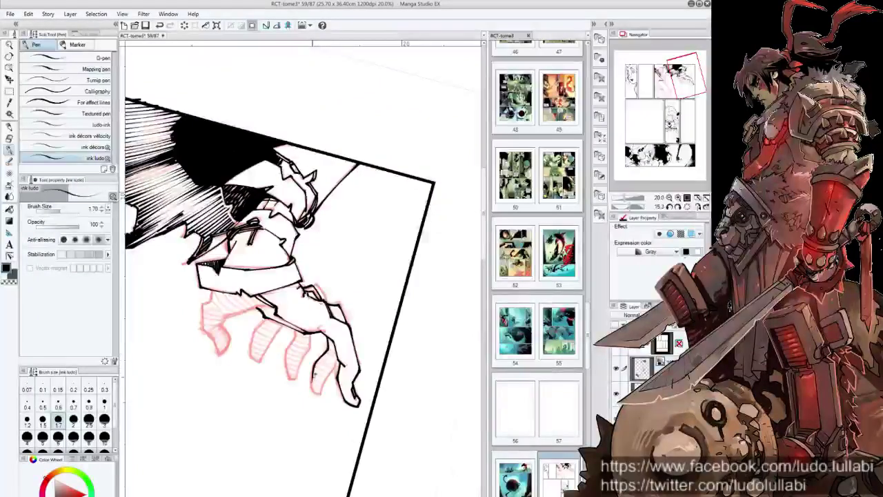
key("asciicircum")
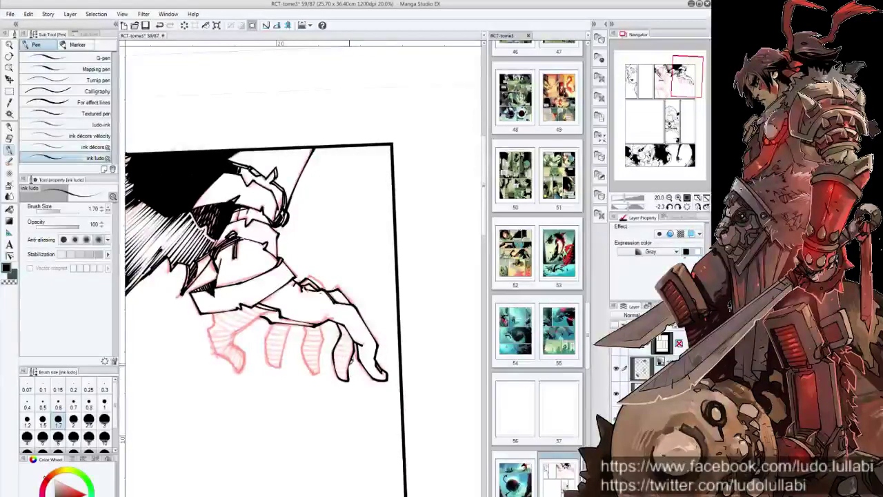
mouse_move(304, 321)
left_mouse_down()
mouse_move(304, 357)
mouse_move(314, 371)
left_mouse_up()
left_click_drag(321, 328, 326, 392)
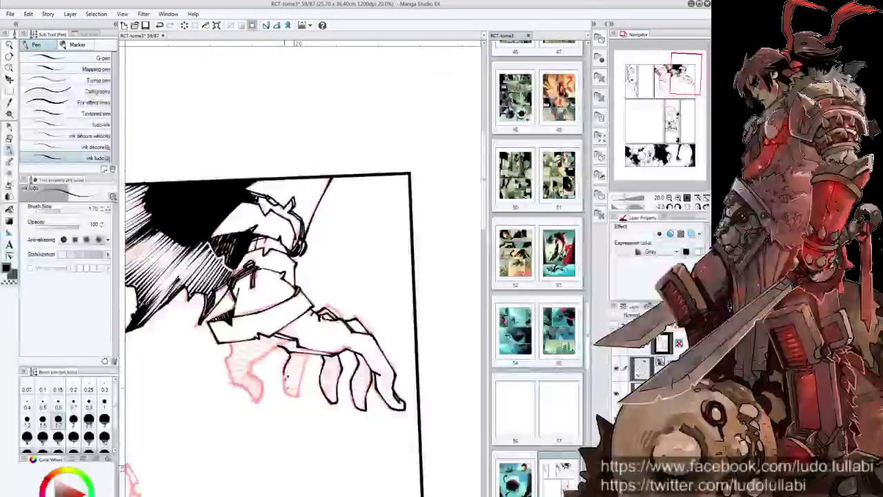
left_click_drag(285, 363, 298, 397)
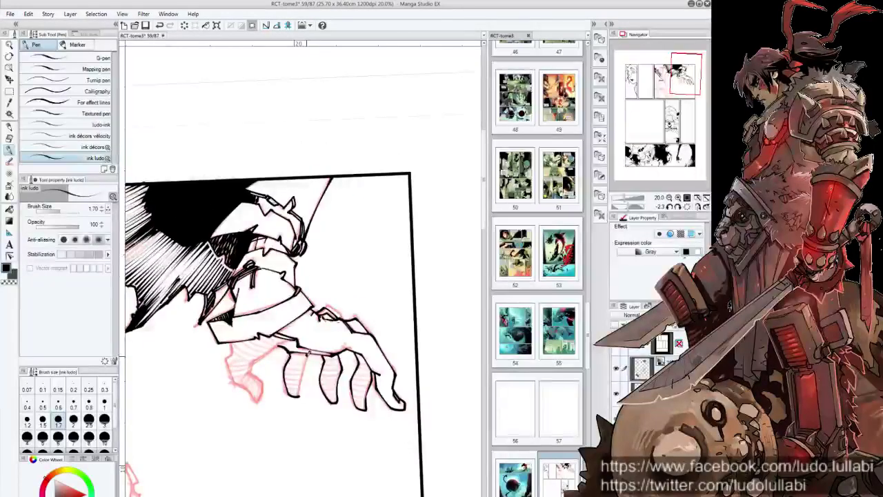
mouse_move(312, 351)
left_mouse_down()
mouse_move(301, 393)
mouse_move(294, 359)
left_mouse_up()
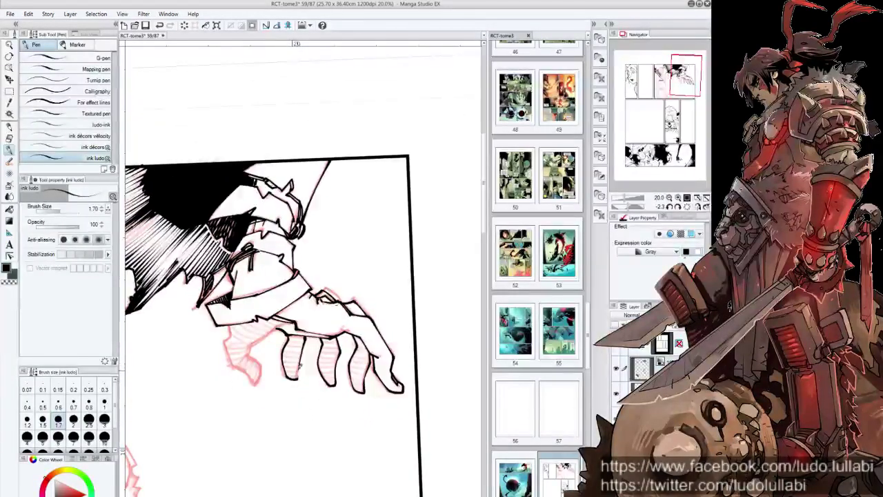
Step: Add short hatching strokes in the arm's shadow and on the sleeve
left_click_drag(231, 337, 255, 349)
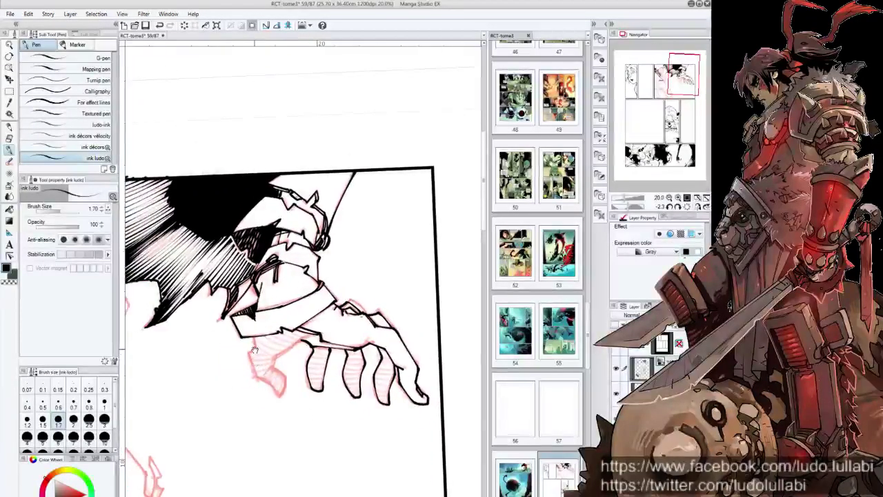
left_click_drag(190, 259, 155, 318)
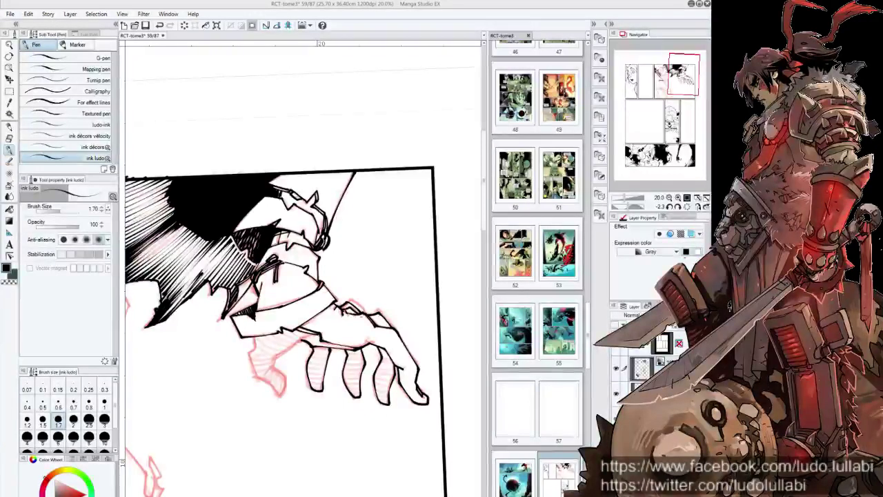
mouse_move(131, 421)
left_mouse_down()
mouse_move(288, 349)
mouse_move(129, 431)
left_mouse_up()
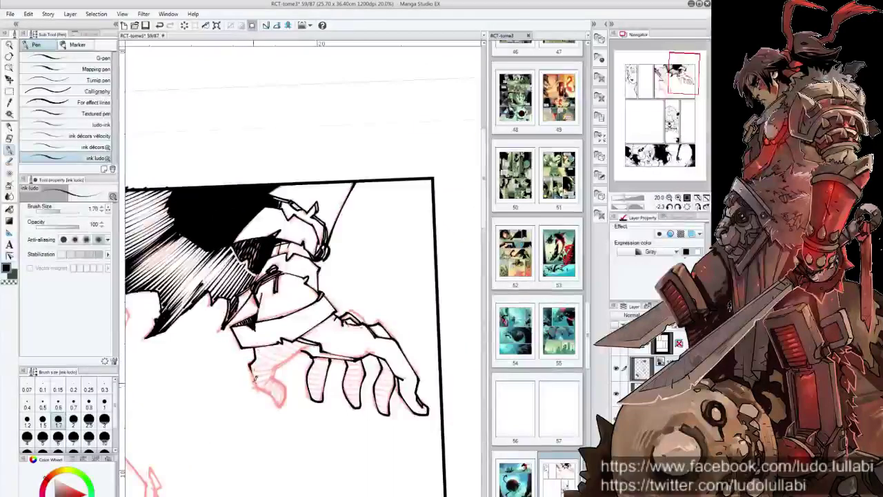
left_click_drag(250, 381, 290, 324)
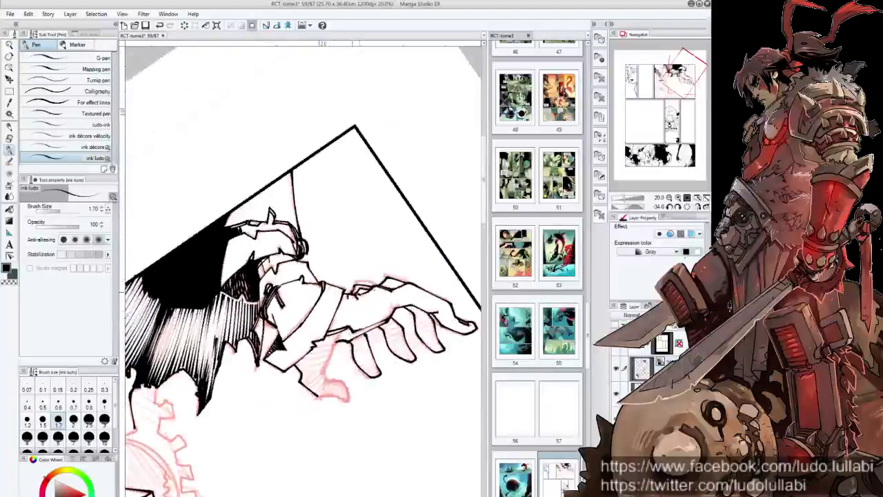
mouse_move(346, 324)
left_mouse_down()
mouse_move(333, 355)
mouse_move(285, 369)
left_mouse_up()
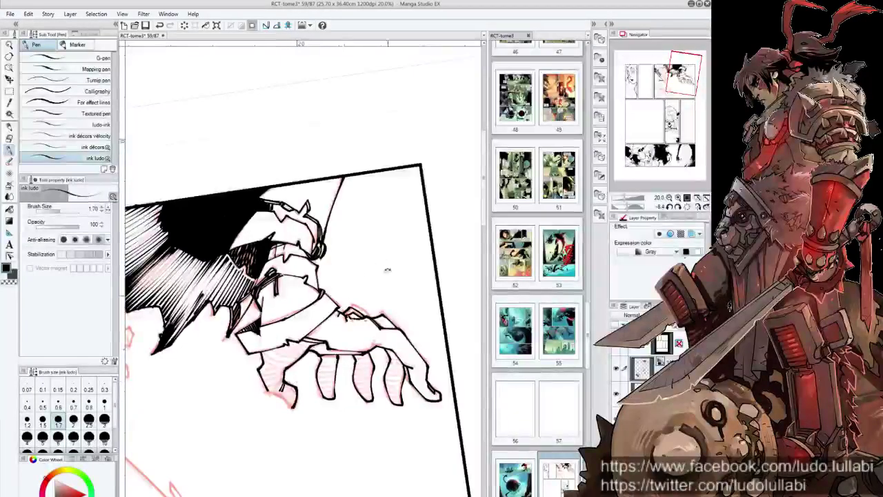
left_click_drag(386, 268, 331, 338)
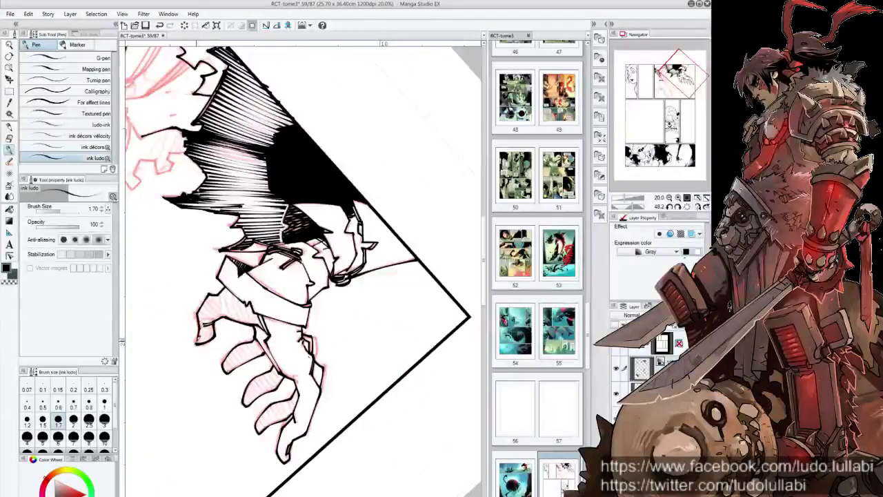
Step: Undo a stray finger stroke and add a small stroke on the arm's lower outline
left_click_drag(198, 340, 379, 383)
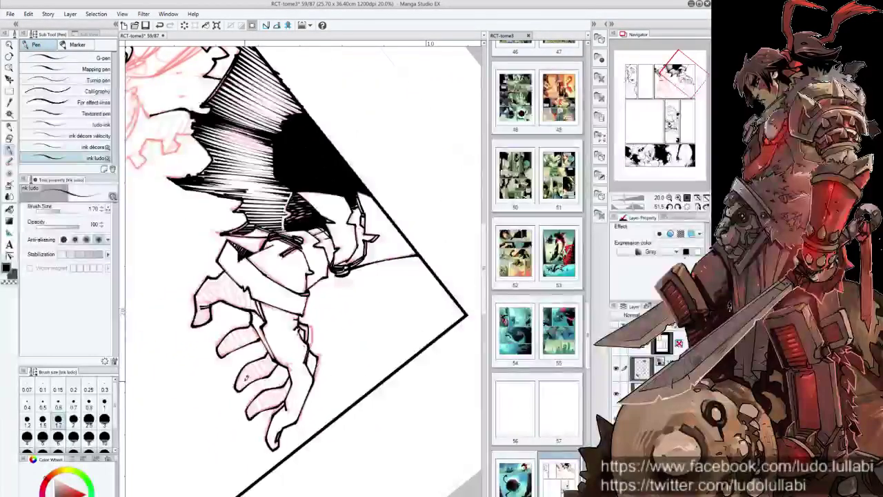
left_click_drag(255, 399, 249, 418)
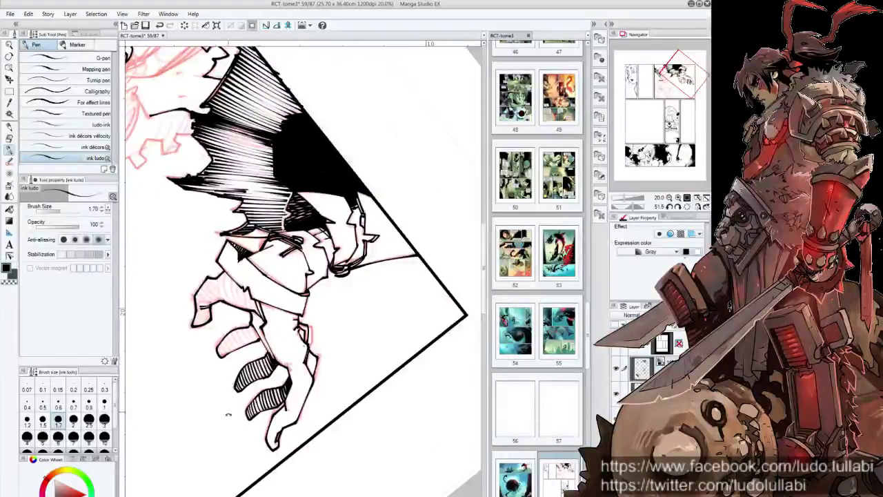
left_click_drag(228, 414, 239, 345)
key("ctrl+z")
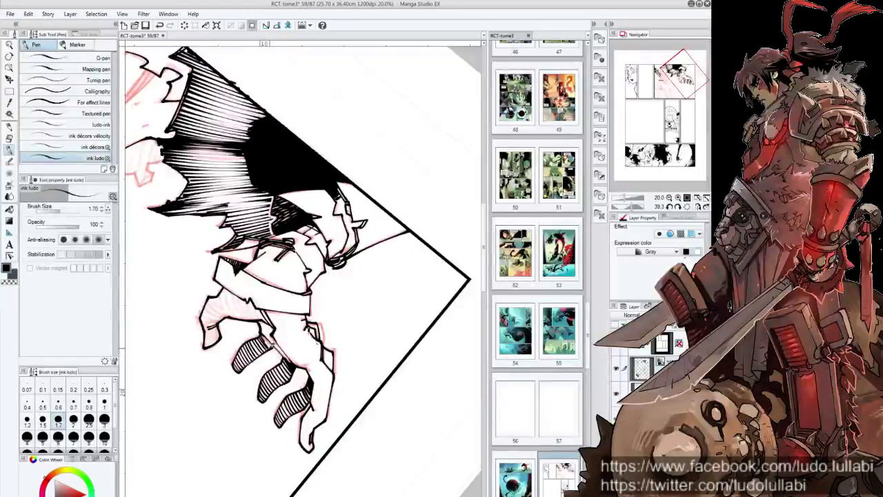
mouse_move(270, 344)
left_mouse_down()
mouse_move(298, 329)
mouse_move(263, 309)
left_mouse_up()
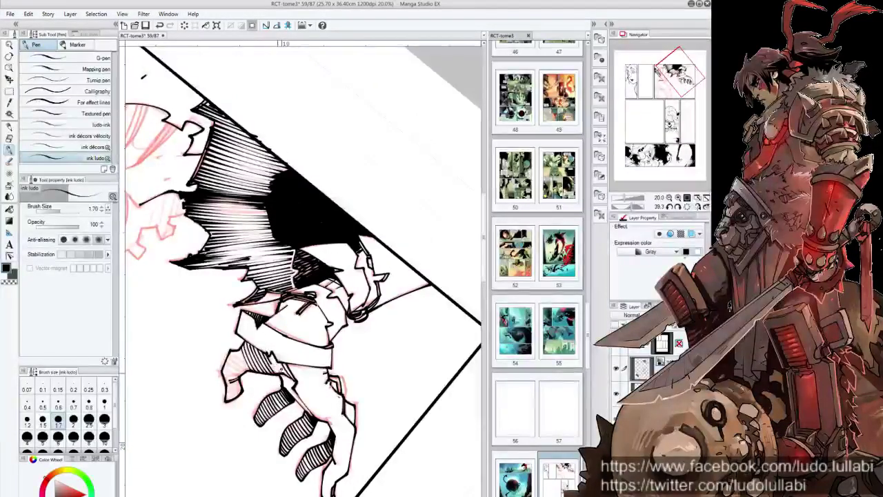
left_click_drag(290, 372, 243, 383)
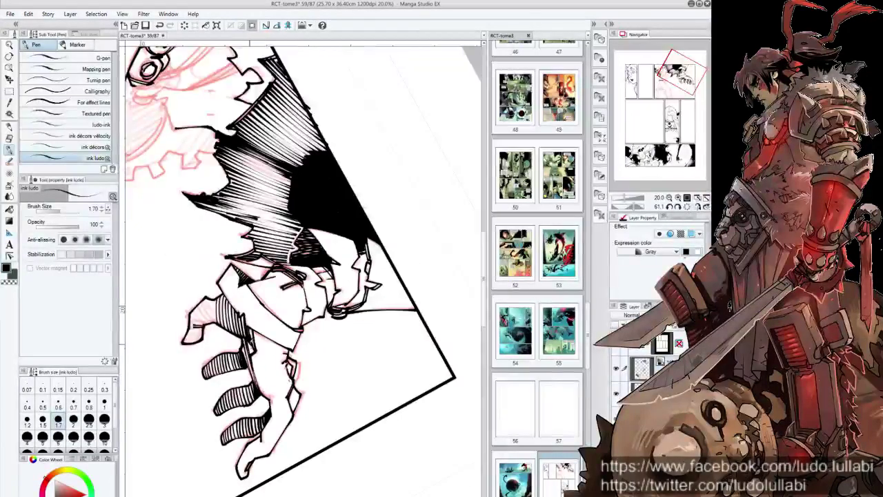
left_click_drag(254, 309, 195, 337)
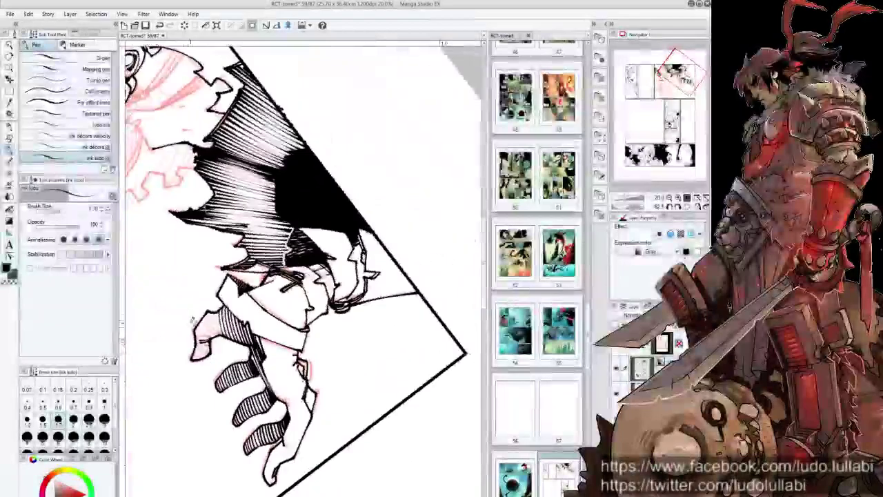
mouse_move(199, 322)
left_mouse_down()
mouse_move(208, 339)
mouse_move(215, 327)
mouse_move(221, 332)
left_mouse_up()
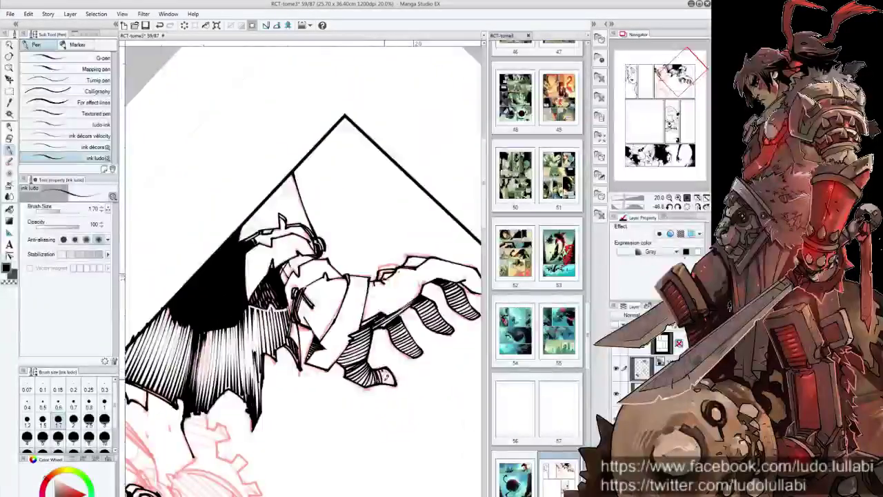
Step: Reset rotation, zoom in and draw two short black strokes at the figure's bottom
key("ctrl+minus")
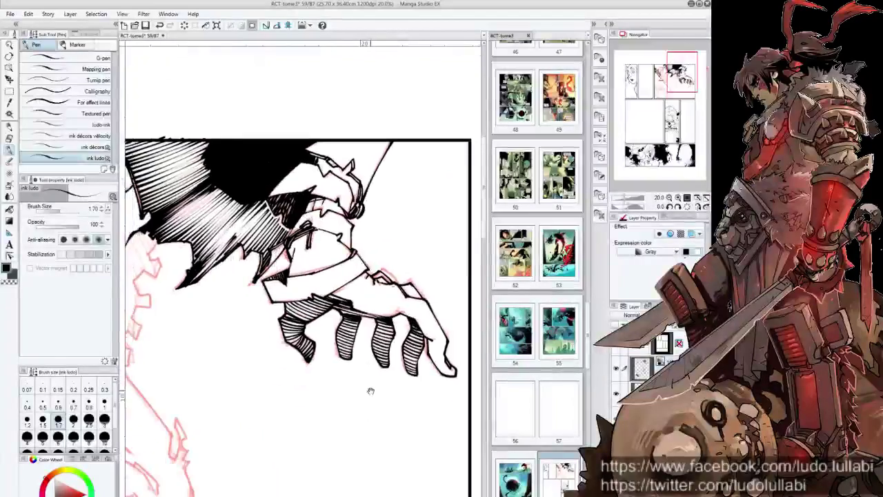
scroll(256, 366, "up", 1)
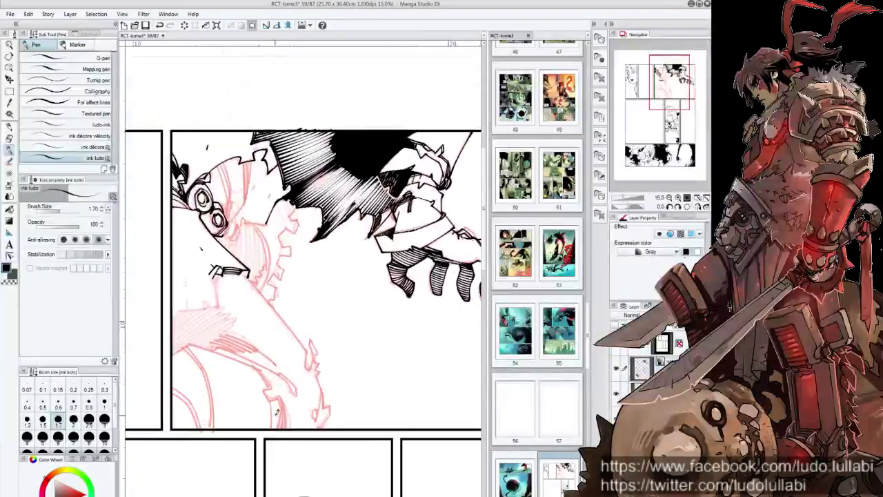
mouse_move(257, 368)
left_mouse_down()
mouse_move(270, 386)
mouse_move(269, 439)
left_mouse_up()
scroll(270, 386, "up", 1)
mouse_move(264, 395)
left_mouse_down()
mouse_move(279, 410)
mouse_move(283, 439)
left_mouse_up()
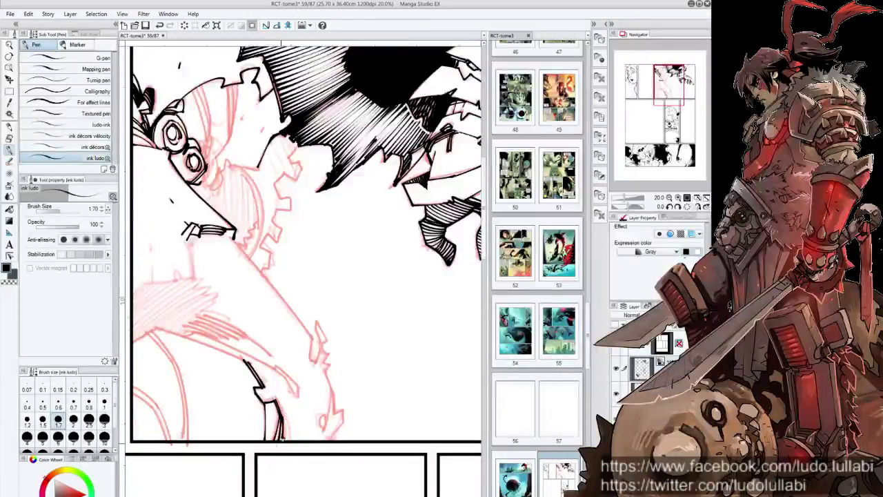
Step: Ink the small shape at the figure's bottom and a curve at the panel's lower left
mouse_move(344, 404)
left_mouse_down()
mouse_move(329, 377)
mouse_move(309, 401)
left_mouse_up()
left_click_drag(316, 356, 315, 394)
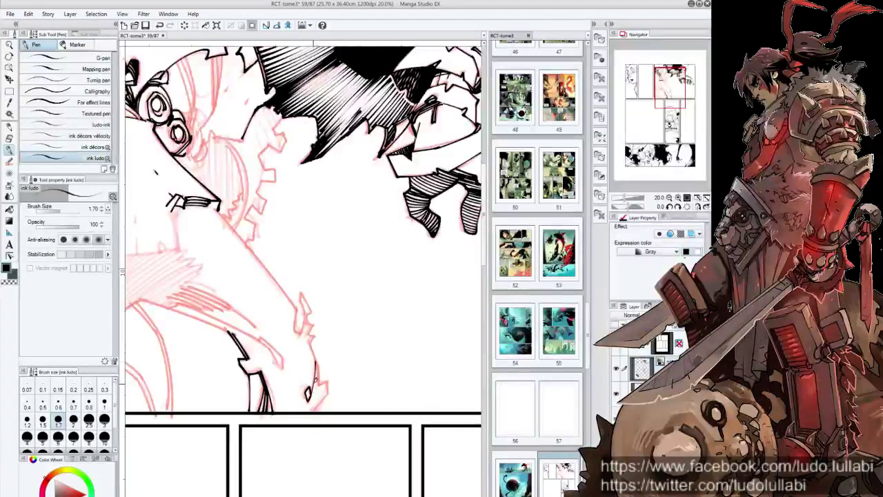
mouse_move(312, 339)
left_mouse_down()
mouse_move(316, 387)
mouse_move(329, 388)
left_mouse_up()
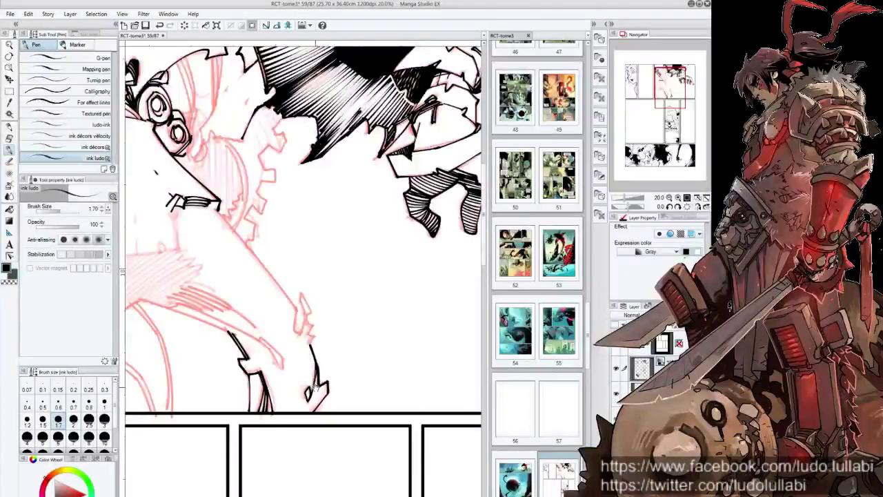
left_click_drag(220, 319, 280, 324)
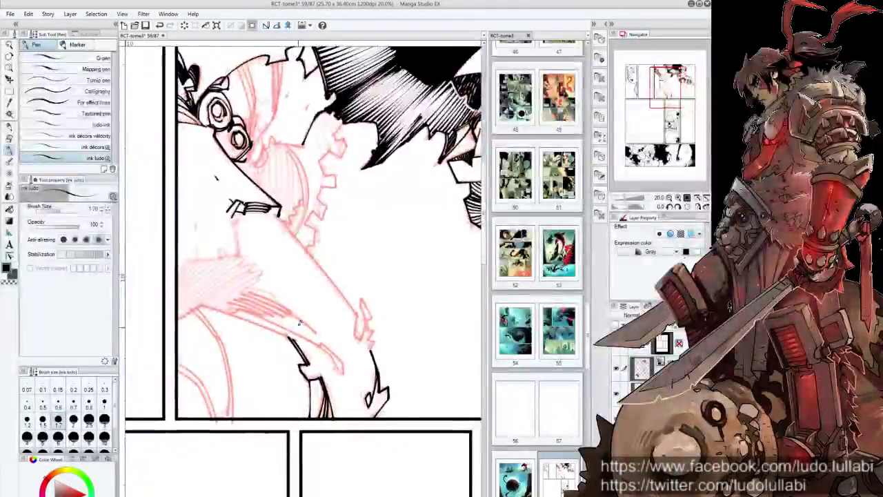
mouse_move(182, 370)
left_mouse_down()
mouse_move(216, 417)
mouse_move(204, 383)
mouse_move(218, 420)
left_mouse_up()
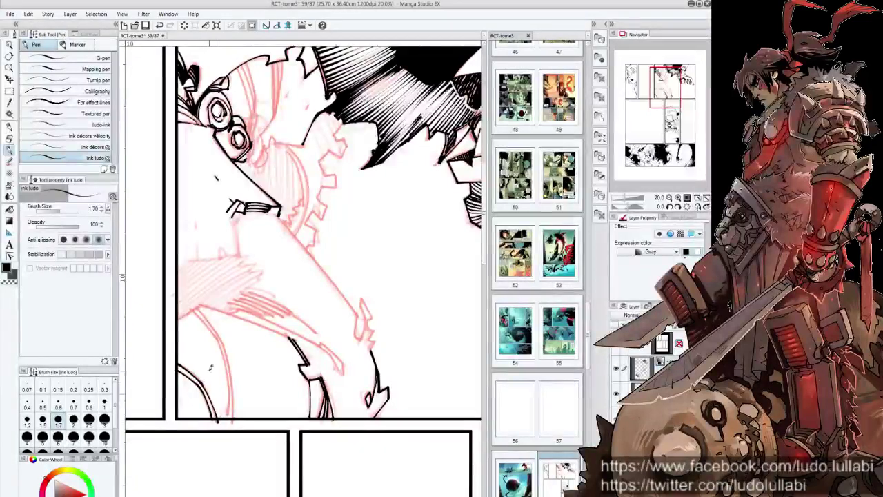
mouse_move(200, 309)
left_mouse_down()
mouse_move(225, 349)
mouse_move(234, 416)
left_mouse_up()
left_click_drag(222, 339, 235, 417)
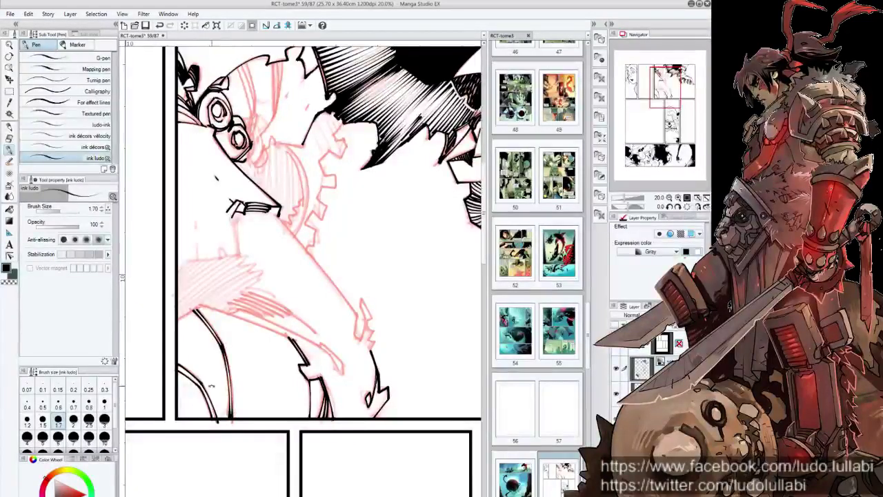
Step: Ink diagonal and curving lines over the pink sketch
left_click_drag(211, 386, 200, 277)
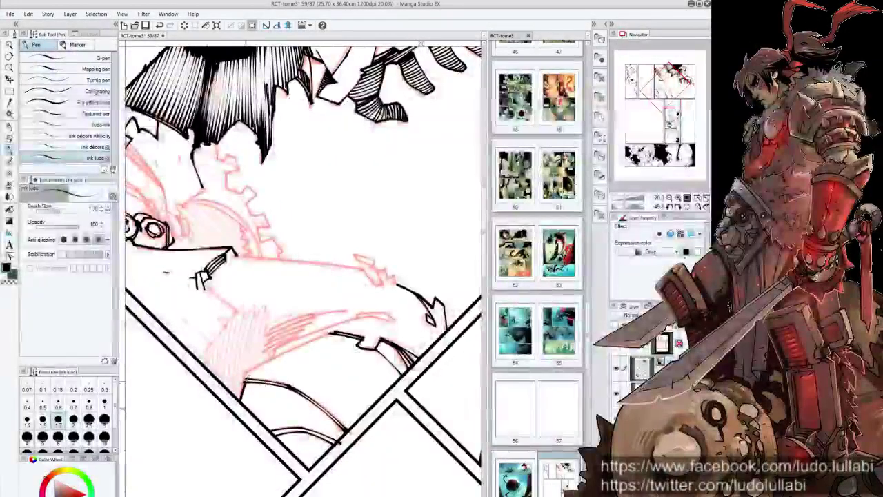
left_click_drag(304, 289, 324, 221)
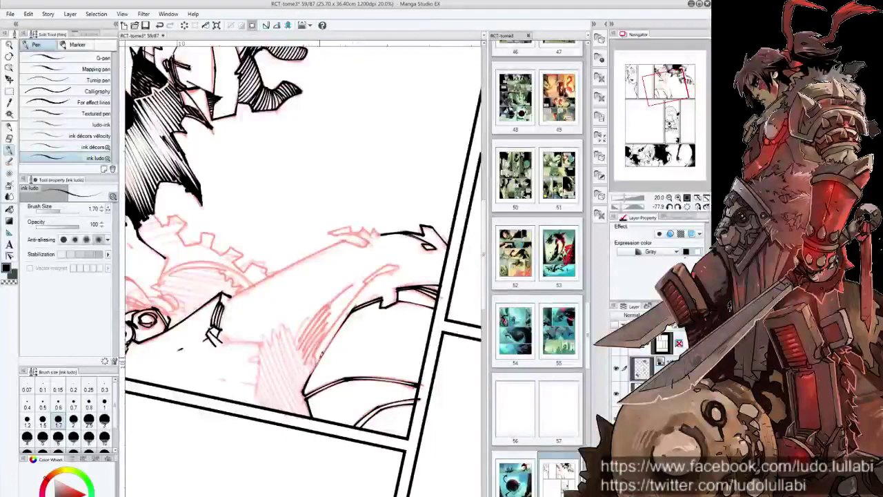
left_click_drag(352, 306, 312, 373)
left_click_drag(328, 334, 310, 363)
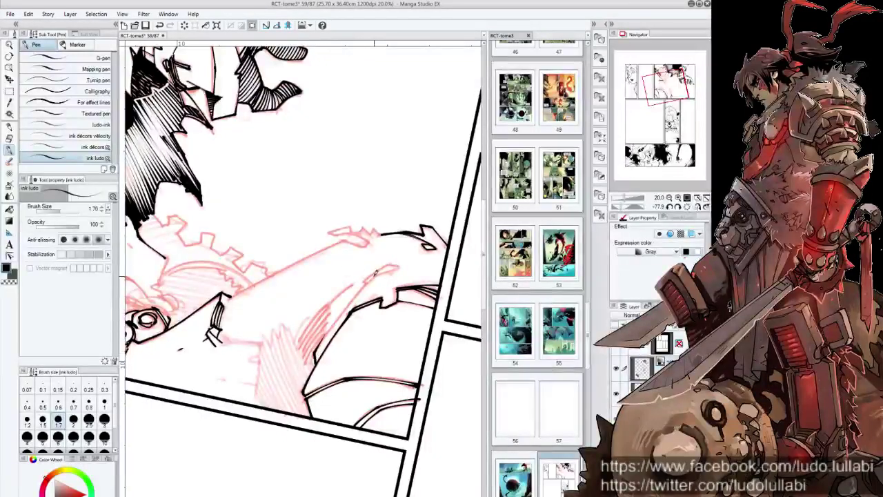
left_click_drag(376, 271, 318, 353)
left_click_drag(366, 284, 323, 340)
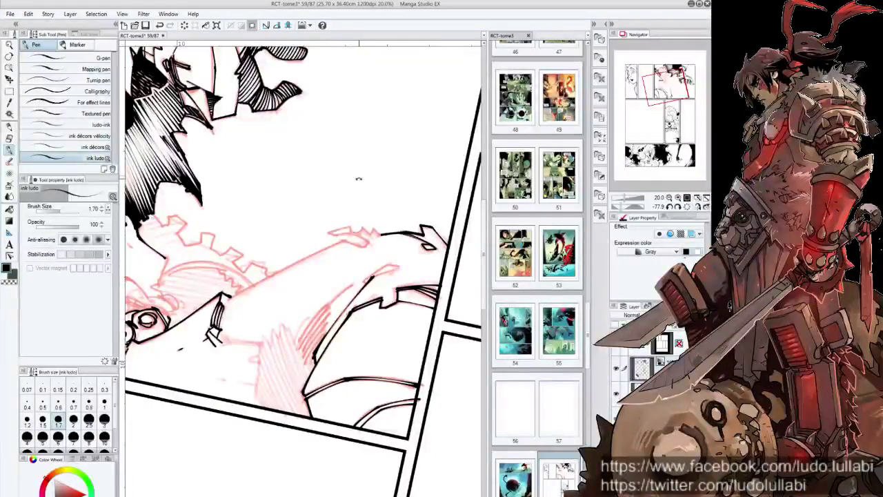
Step: Add small dark strokes and hatching below the goggled face
left_click_drag(358, 179, 297, 227)
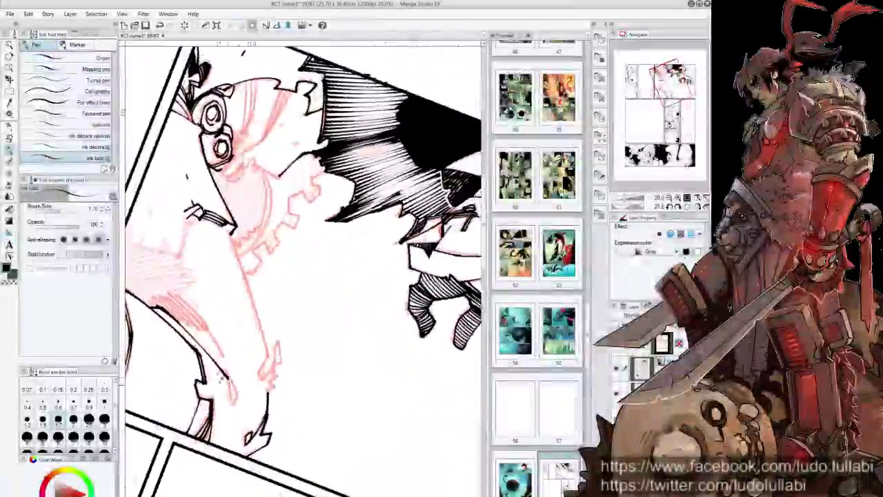
left_click_drag(232, 380, 235, 397)
left_click_drag(224, 363, 230, 378)
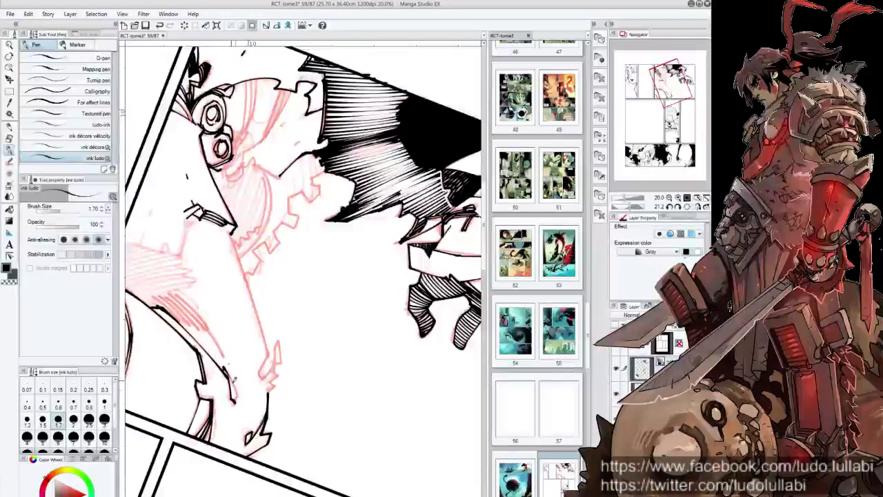
left_click_drag(261, 62, 284, 111)
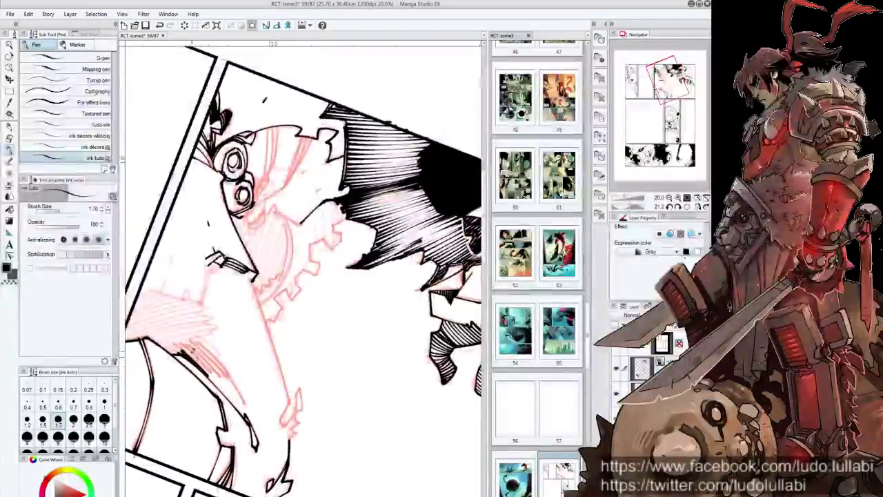
left_click_drag(190, 355, 212, 381)
left_click_drag(187, 338, 236, 392)
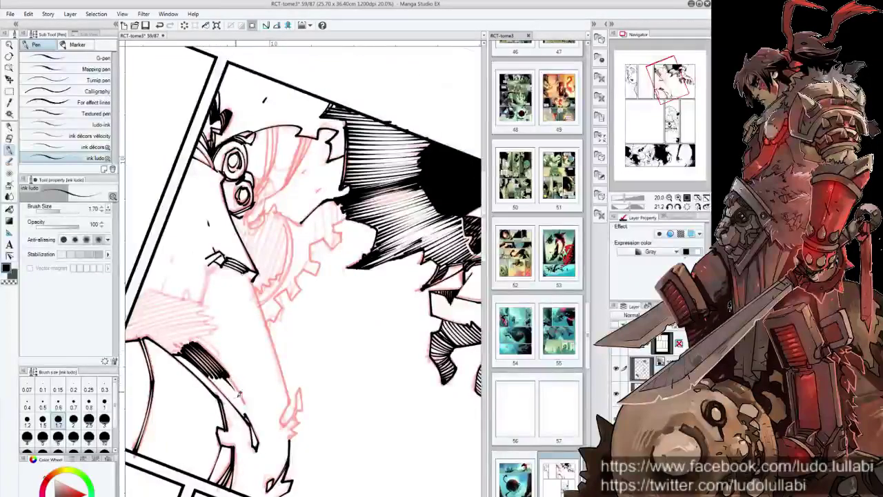
mouse_move(275, 340)
left_mouse_down()
mouse_move(278, 391)
mouse_move(262, 337)
left_mouse_up()
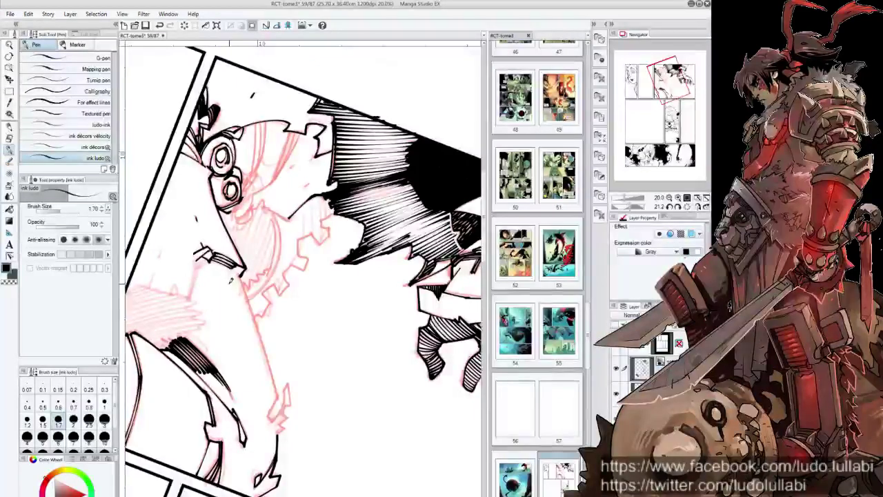
Step: Ink a long contour along the arm and add strokes to its jagged line
mouse_move(239, 279)
left_mouse_down()
mouse_move(295, 304)
mouse_move(440, 98)
left_mouse_up()
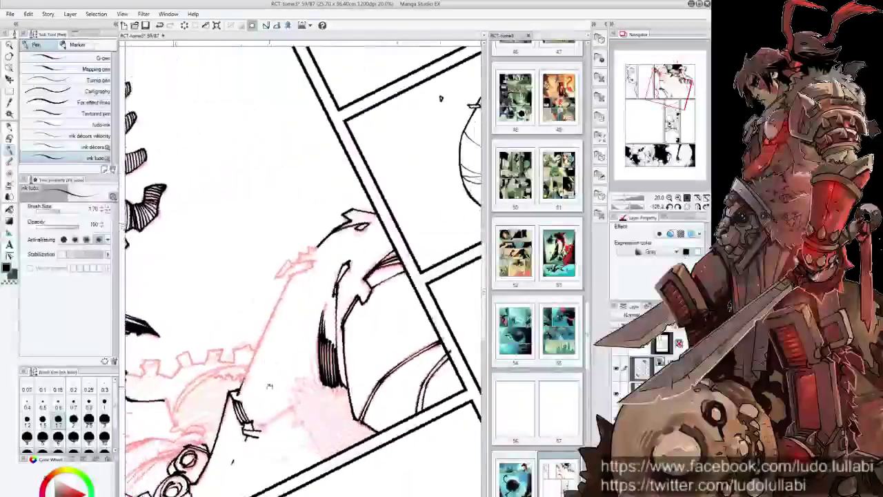
mouse_move(296, 268)
left_mouse_down()
mouse_move(243, 387)
mouse_move(256, 345)
left_mouse_up()
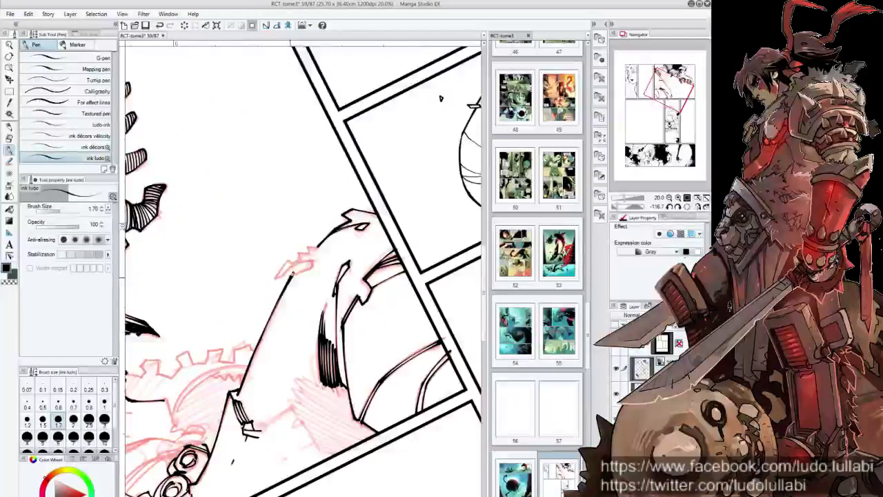
left_click_drag(263, 302, 274, 301)
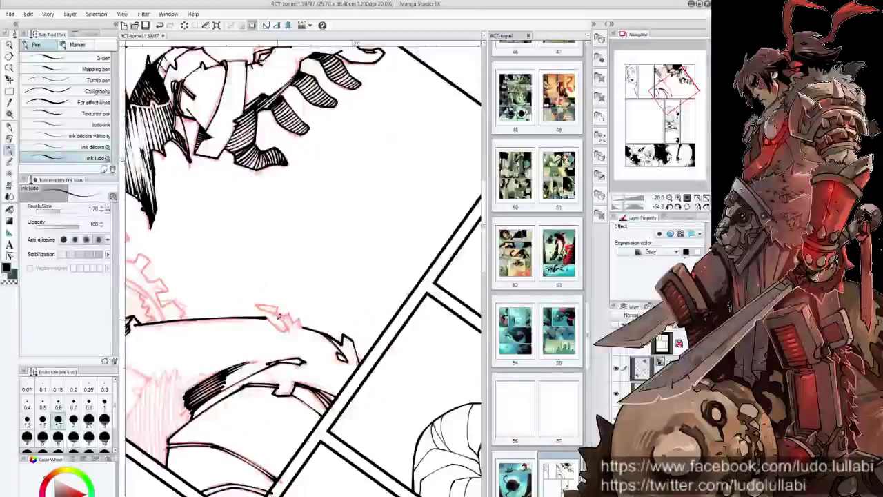
left_click_drag(266, 316, 288, 331)
left_click_drag(297, 252, 368, 481)
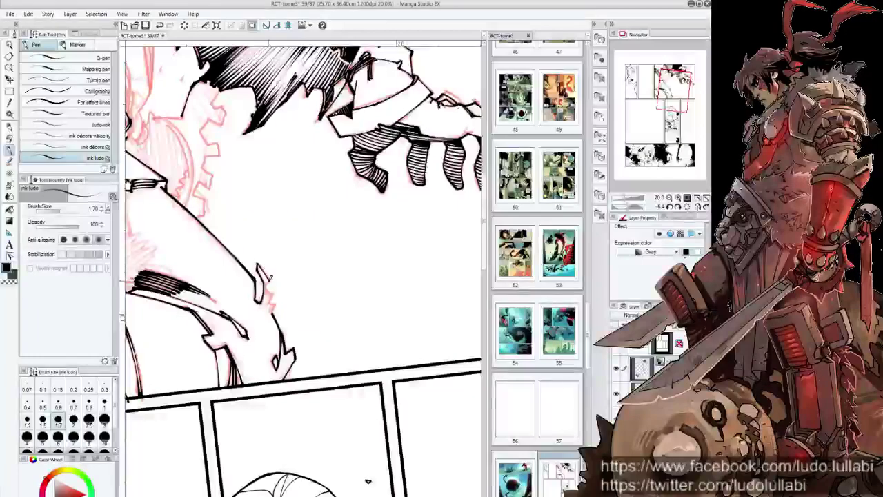
mouse_move(267, 286)
left_mouse_down()
mouse_move(279, 316)
mouse_move(276, 289)
mouse_move(298, 353)
left_mouse_up()
Step: Scroll the view up over the inked goggled face and arm
scroll(290, 316, "up", 1)
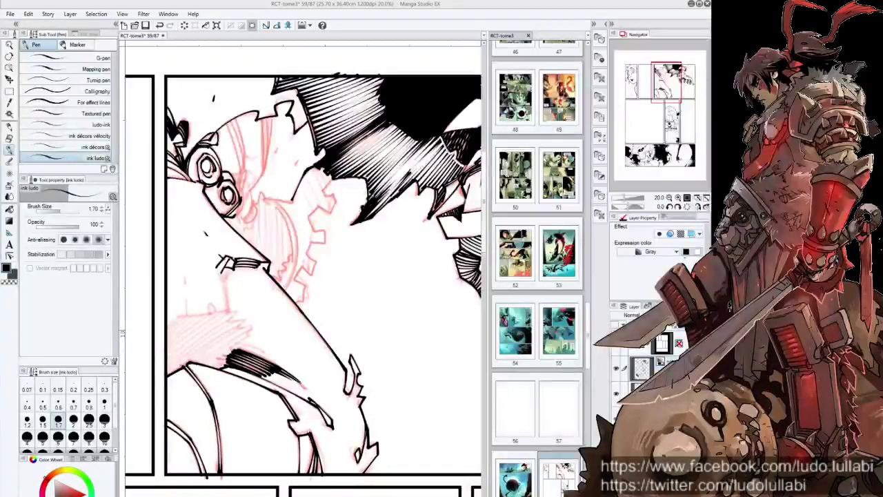
Step: Tilt the page counter-clockwise and hatch the lower part of the robot's arm
key("minus")
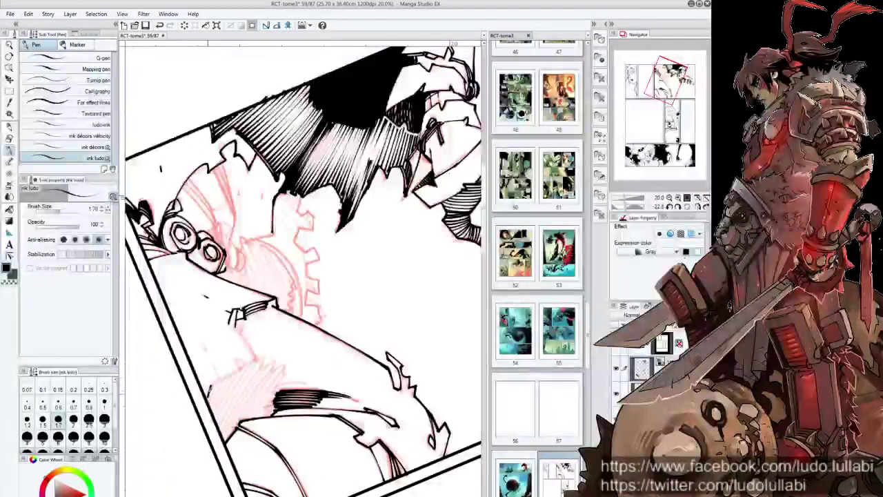
key("minus")
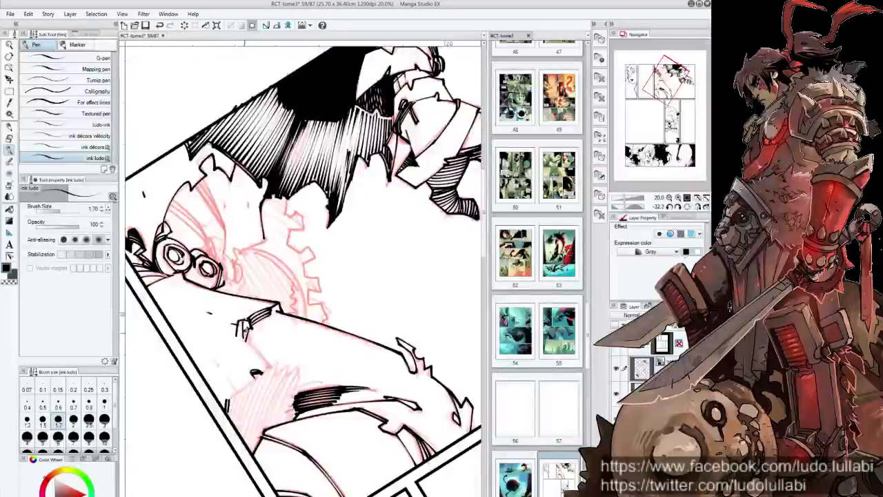
key("minus")
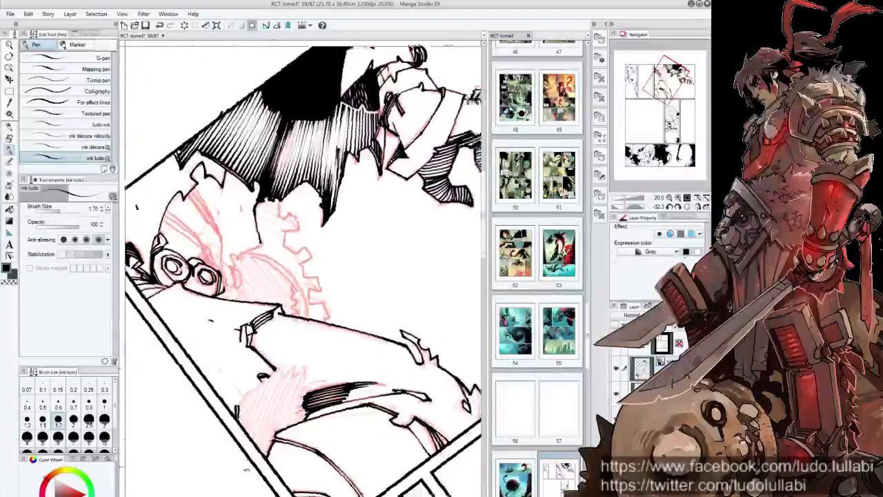
key("minus")
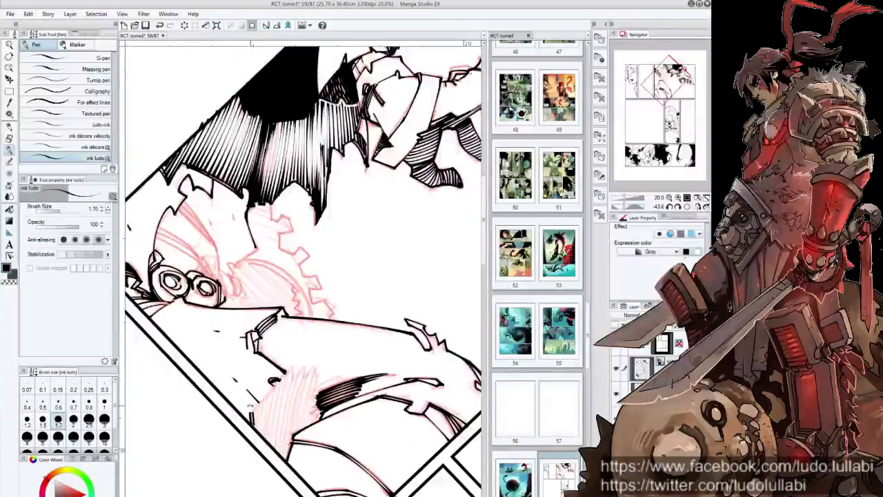
key("minus")
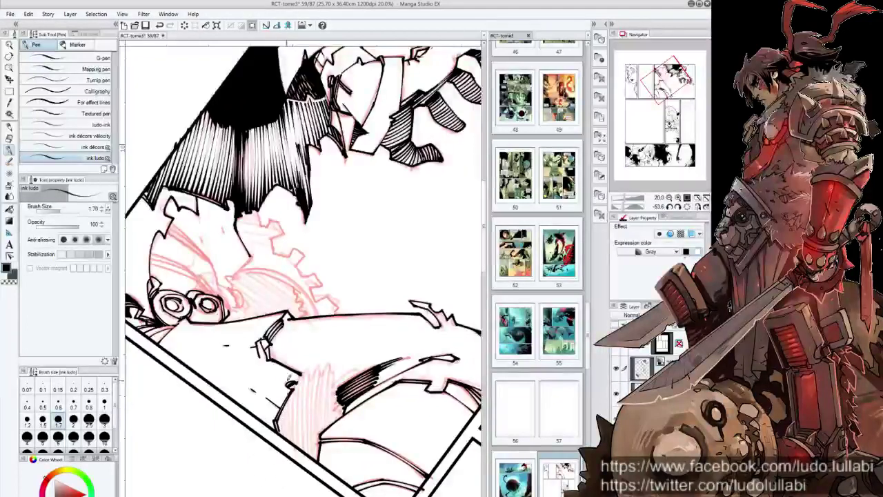
mouse_move(289, 390)
left_mouse_down()
mouse_move(304, 370)
mouse_move(336, 360)
left_mouse_up()
left_click_drag(331, 376, 340, 362)
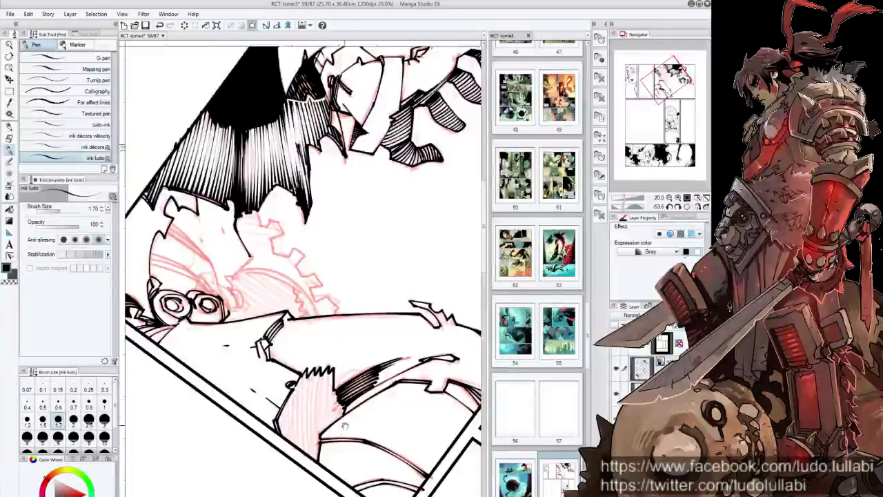
left_click_drag(347, 422, 344, 394)
Step: Fill the hatched section of the lower arm solid black with the Fill tool
key("g")
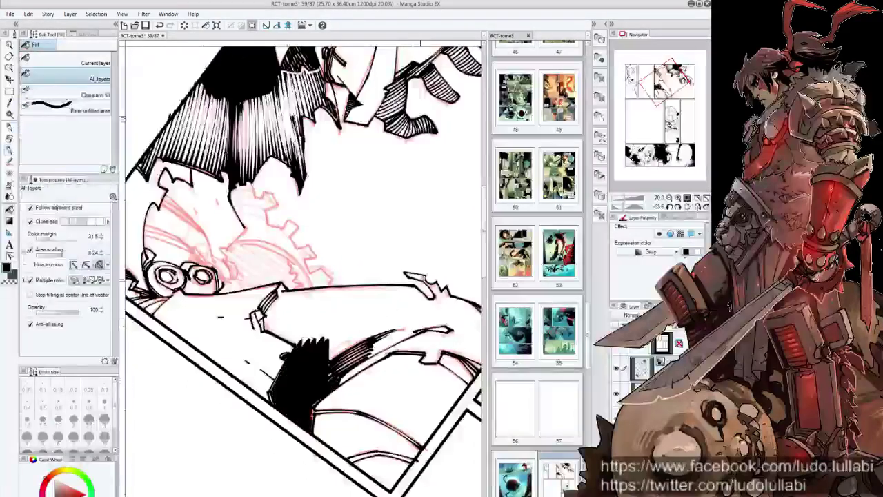
left_click(303, 379)
key("p")
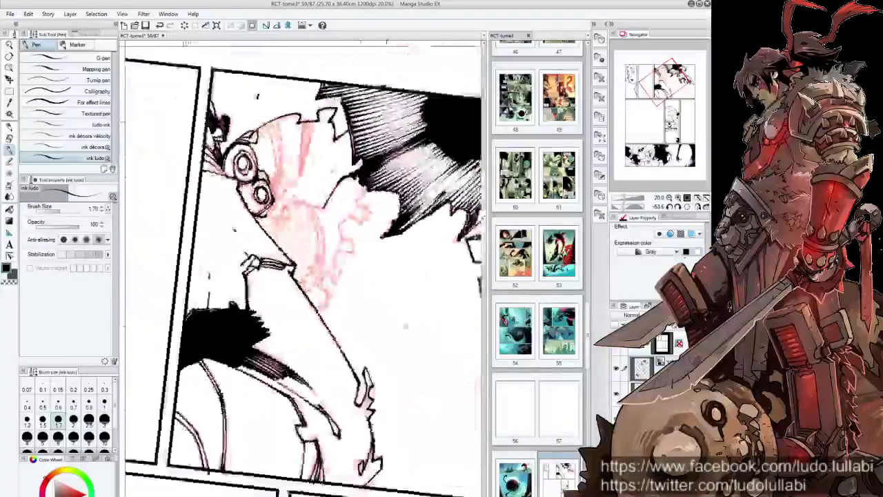
Step: Reset the page view to upright and ink over the red sketch near the helmet
mouse_move(341, 191)
left_mouse_down()
mouse_move(327, 320)
mouse_move(229, 329)
left_mouse_up()
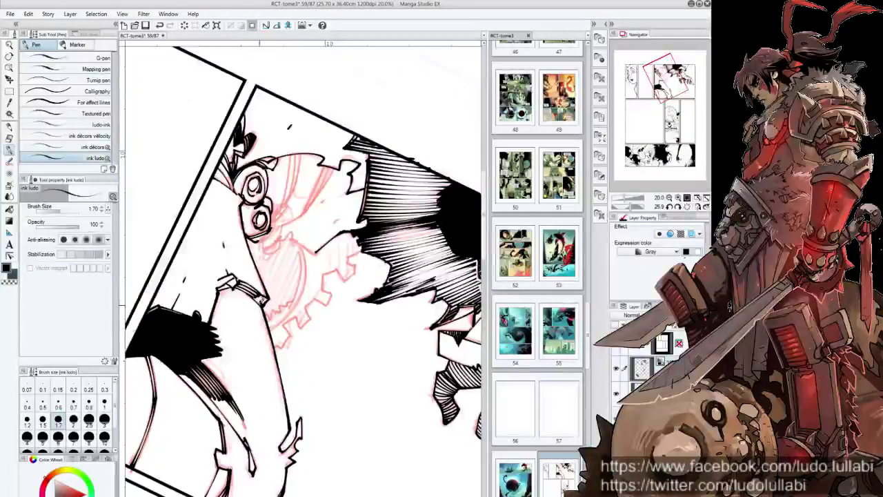
key("ctrl+at")
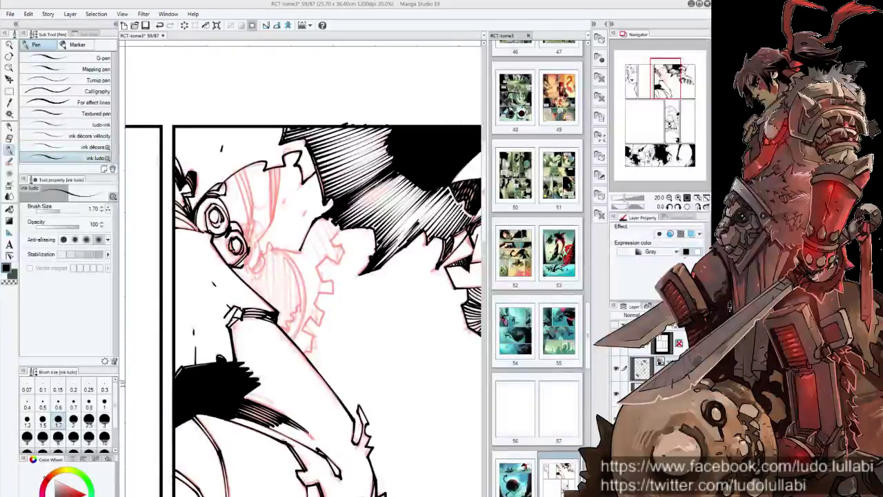
scroll(260, 238, "up", 2)
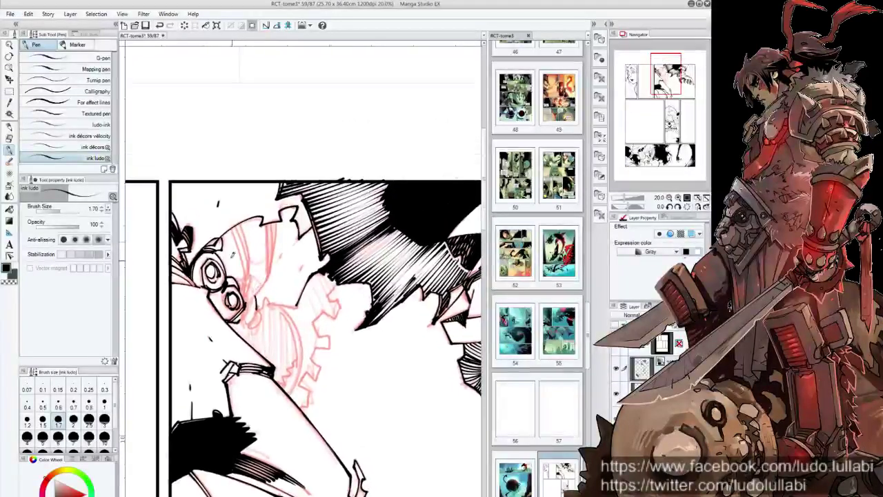
left_click_drag(235, 221, 250, 266)
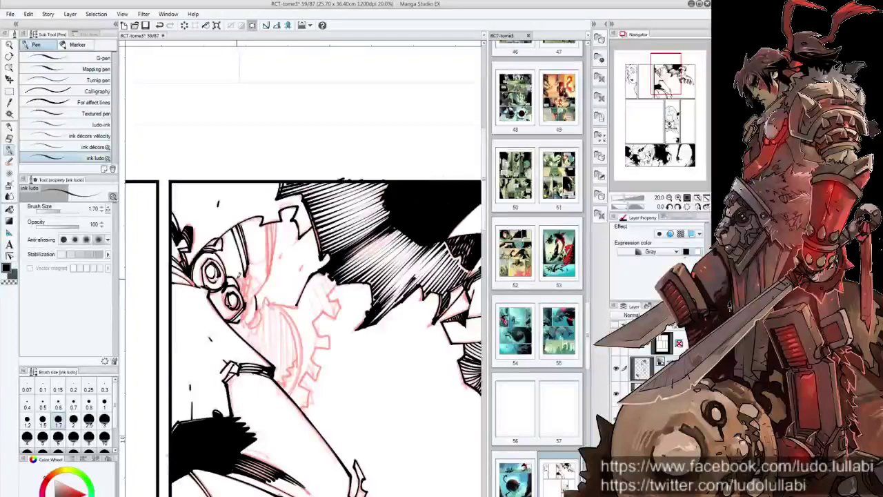
Step: Add short ink lines and hatch strokes around the helmet and goggles
mouse_move(287, 237)
left_mouse_down()
mouse_move(274, 266)
mouse_move(286, 290)
left_mouse_up()
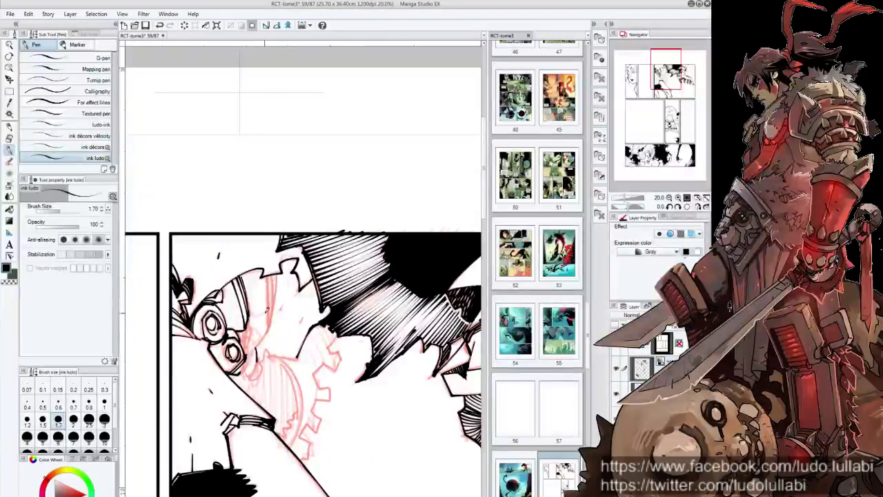
key("ctrl+Tab")
left_click(263, 304)
mouse_move(268, 272)
left_mouse_down()
mouse_move(264, 331)
mouse_move(279, 368)
left_mouse_up()
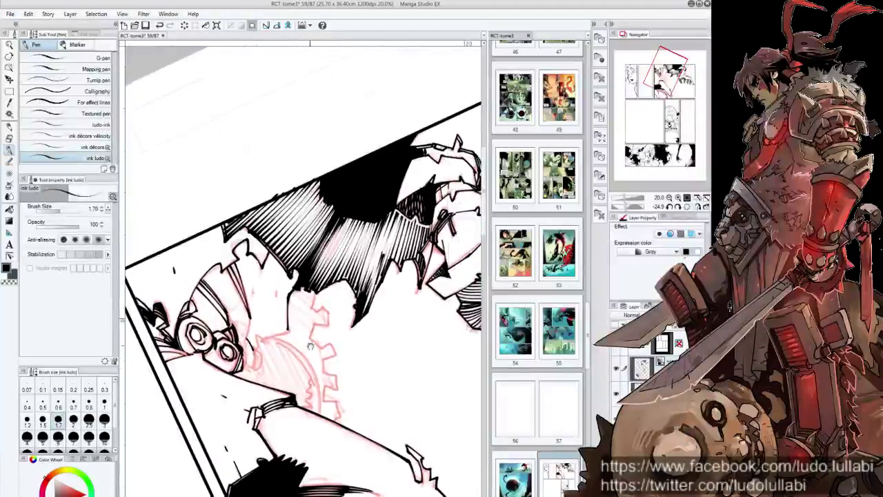
left_click_drag(303, 276, 273, 275)
left_click_drag(322, 210, 297, 224)
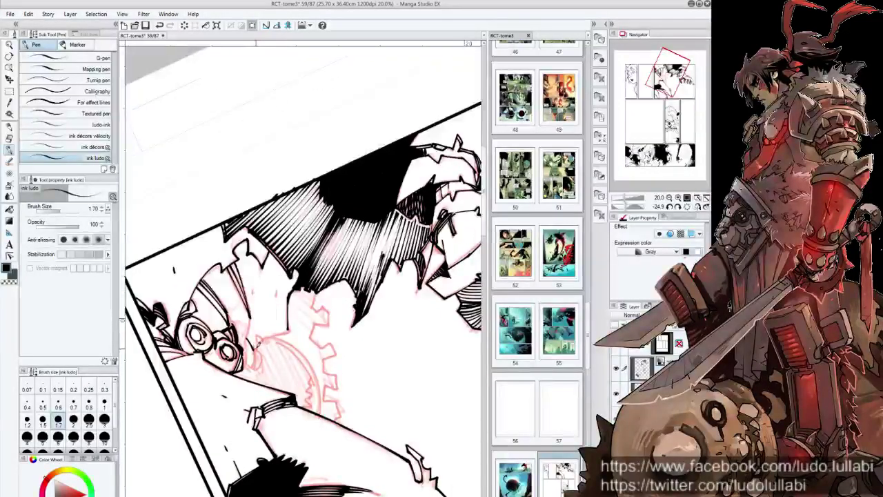
left_click_drag(289, 320, 268, 340)
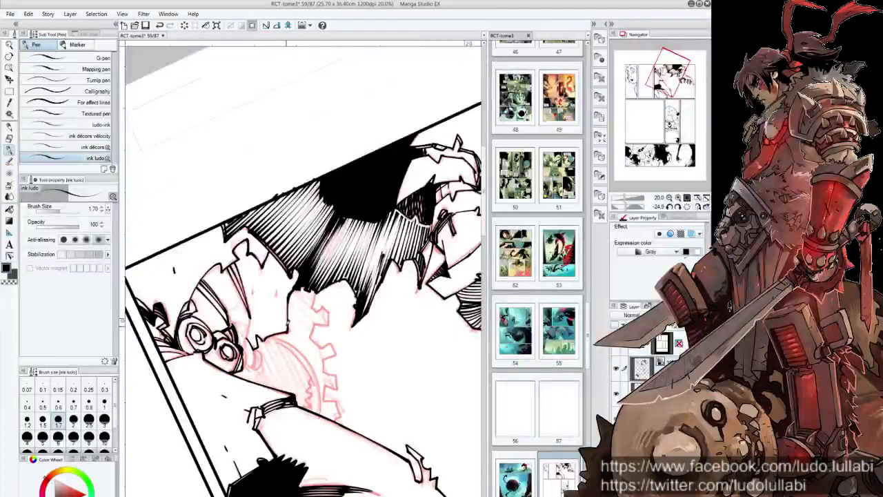
left_click_drag(321, 356, 260, 218)
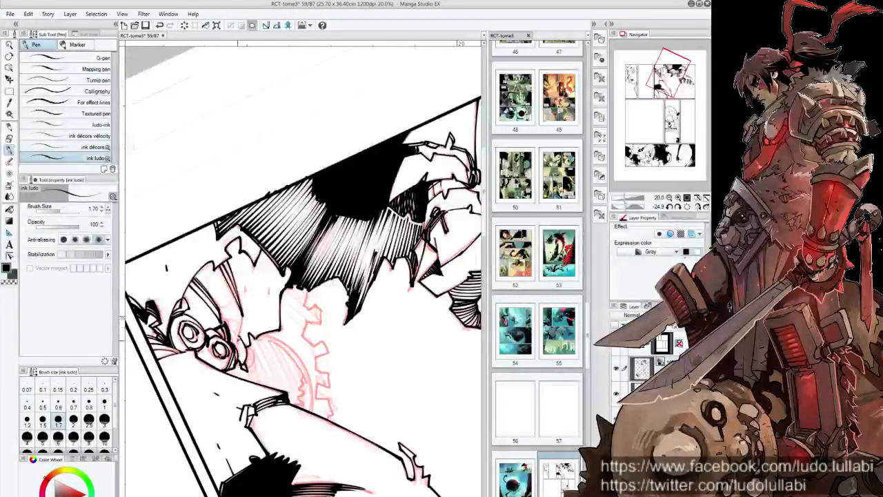
mouse_move(228, 308)
left_mouse_down()
mouse_move(223, 326)
mouse_move(242, 331)
mouse_move(254, 364)
mouse_move(233, 338)
mouse_move(286, 363)
mouse_move(295, 404)
mouse_move(278, 402)
left_mouse_up()
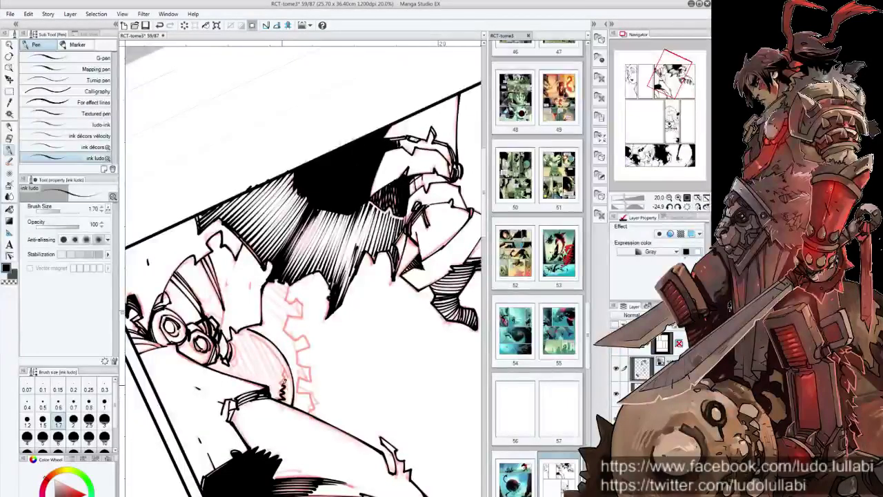
mouse_move(286, 366)
left_mouse_down()
mouse_move(345, 304)
mouse_move(317, 227)
left_mouse_up()
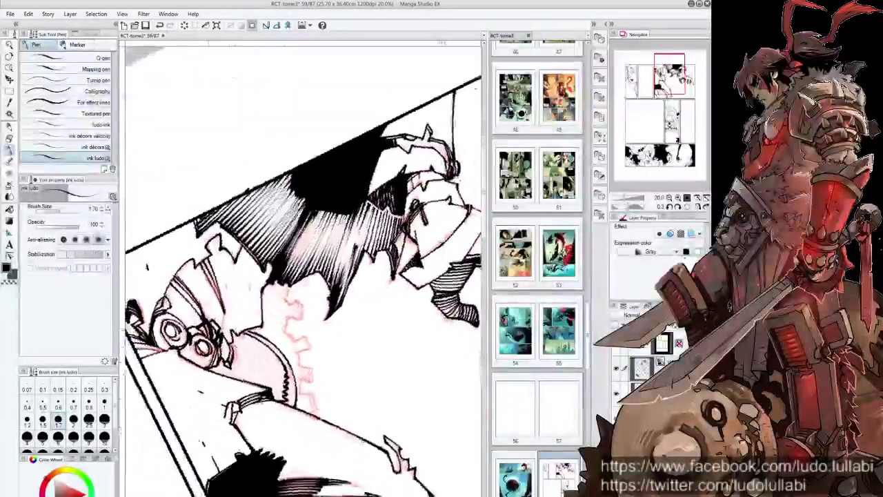
Step: Fill the area beneath the goggles solid black with the Fill tool
key("g")
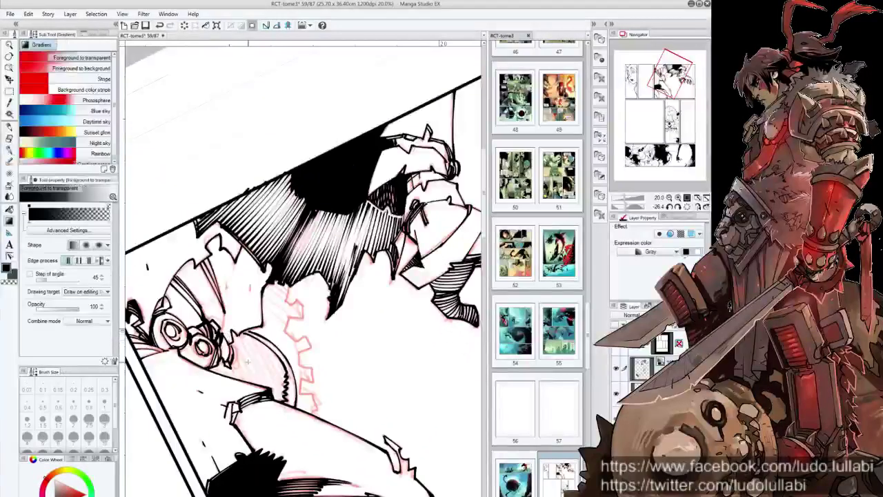
left_click(252, 362)
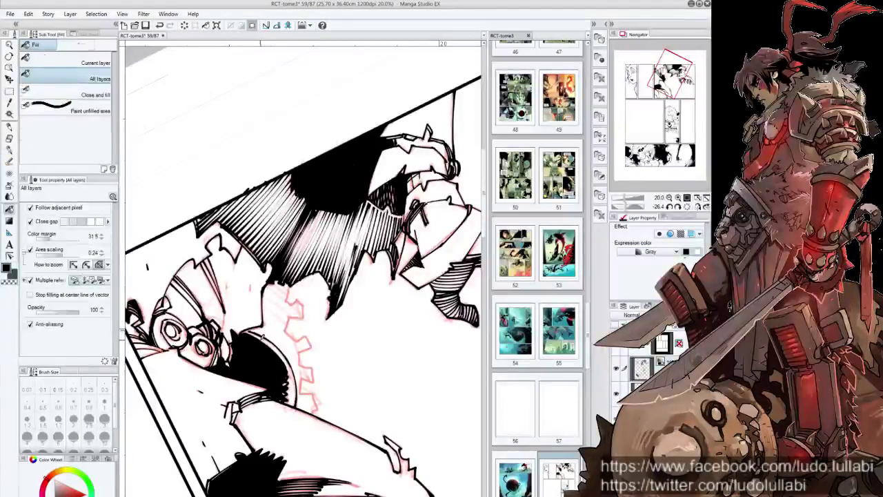
key("p")
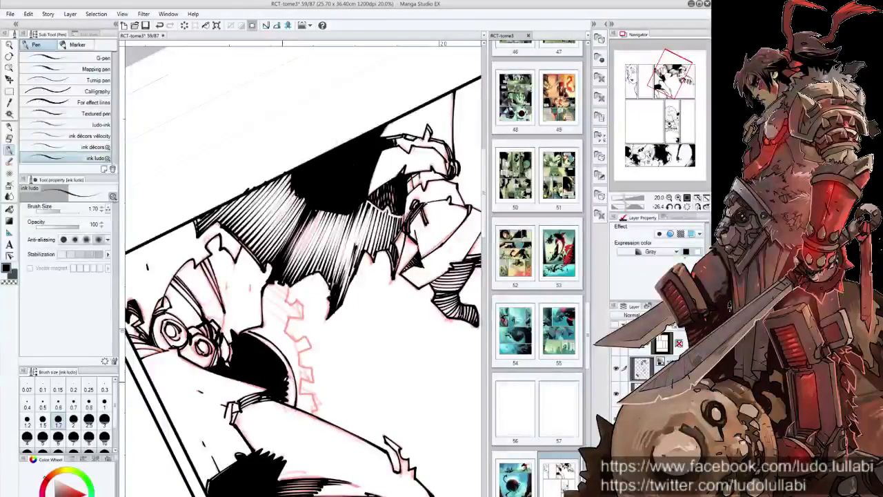
Step: Rotate the page view clockwise and shift it down and right
left_click_drag(289, 373, 299, 329)
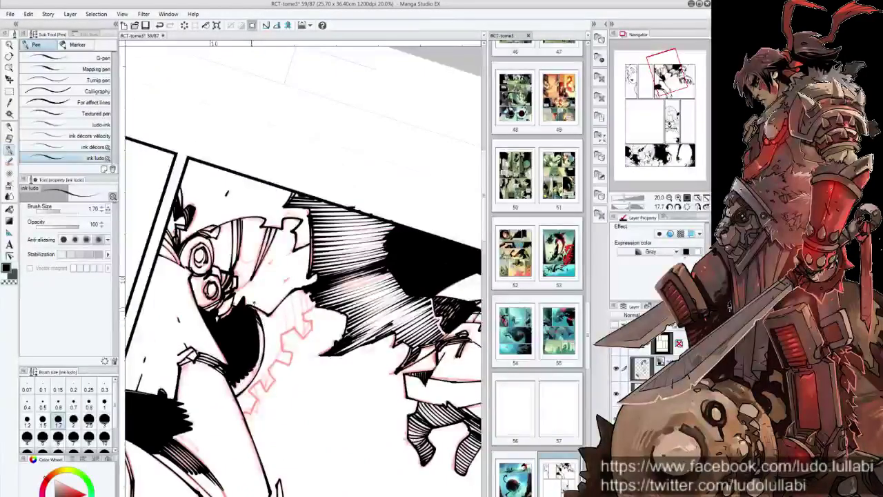
left_click_drag(242, 313, 262, 337)
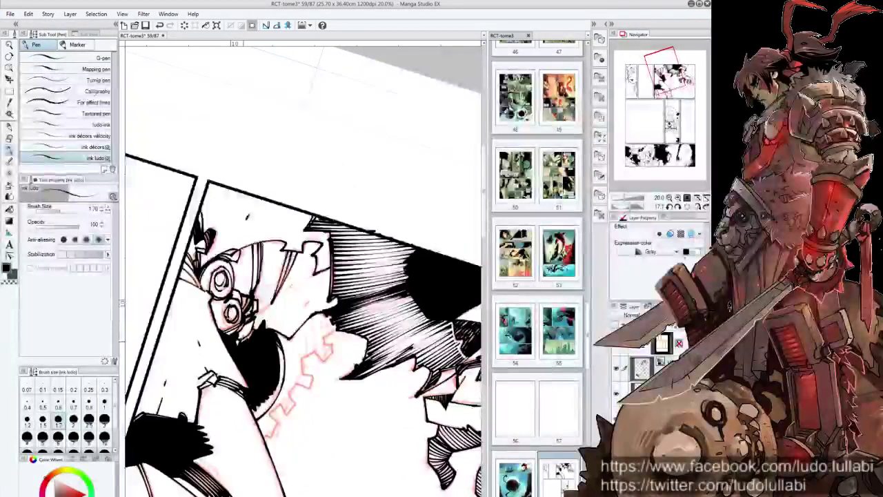
left_click_drag(270, 310, 304, 359)
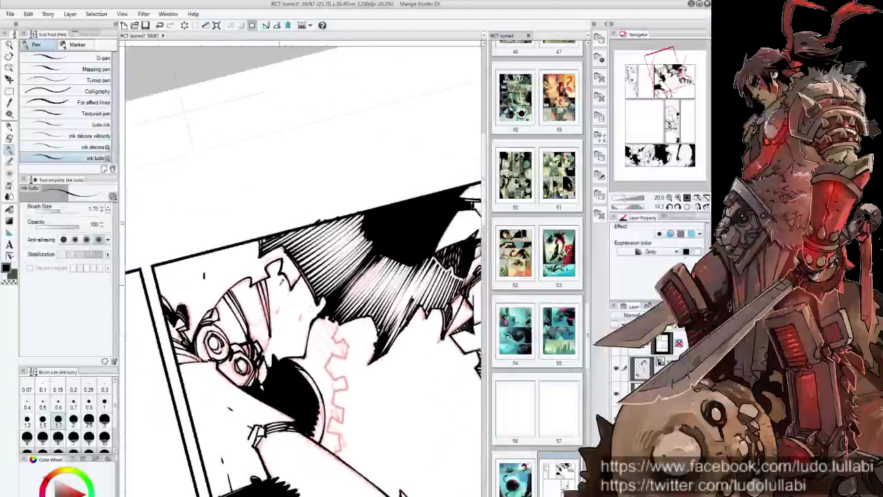
left_click_drag(262, 292, 267, 341)
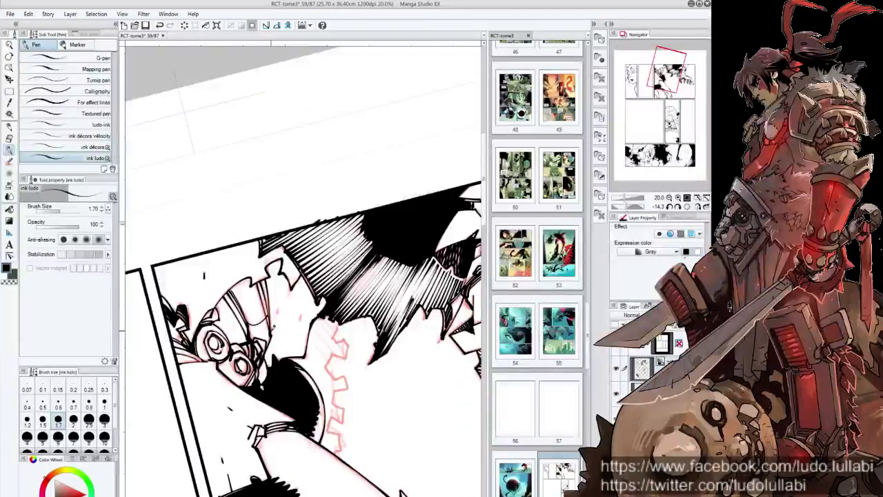
left_click_drag(269, 325, 270, 328)
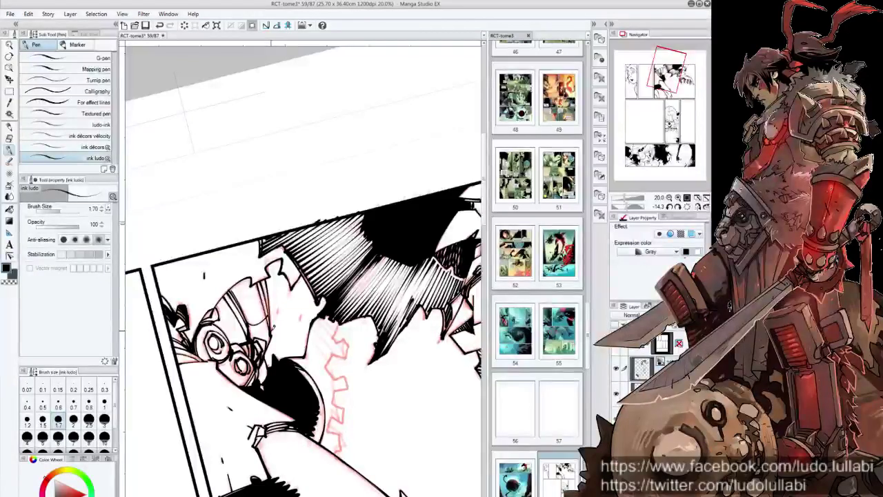
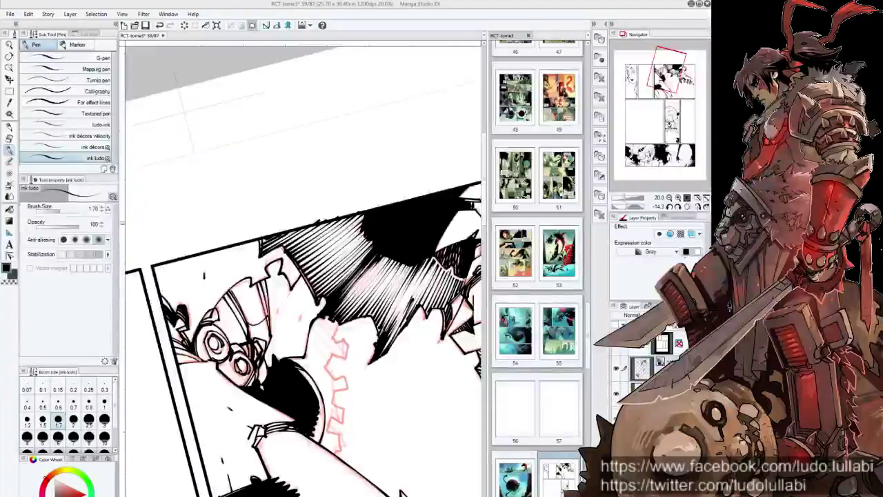
Step: Ink extra black hatching strokes into the burst beside the pink gear outline
left_click_drag(373, 239, 342, 265)
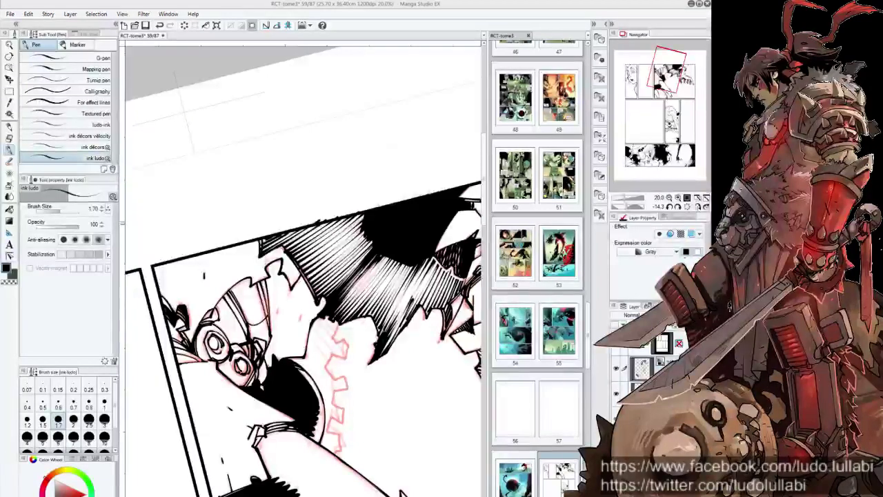
left_click_drag(647, 87, 644, 84)
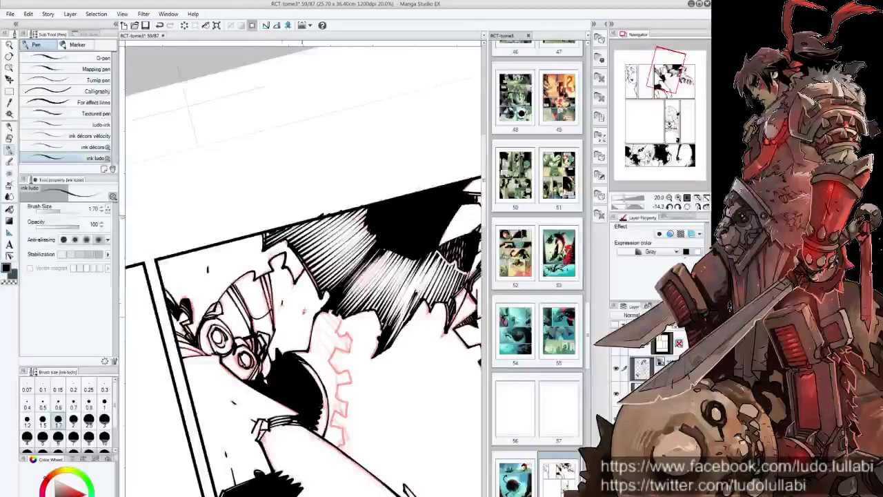
left_click_drag(304, 276, 276, 247)
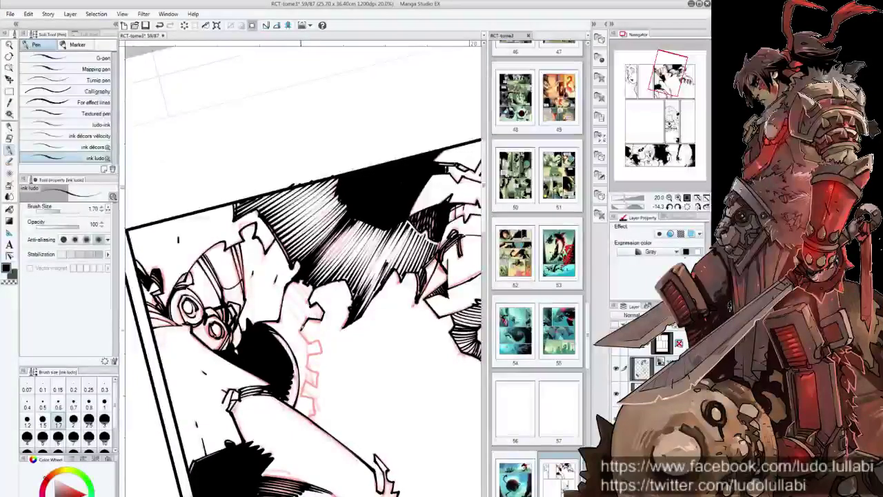
mouse_move(301, 325)
left_mouse_down()
mouse_move(310, 342)
mouse_move(312, 418)
left_mouse_up()
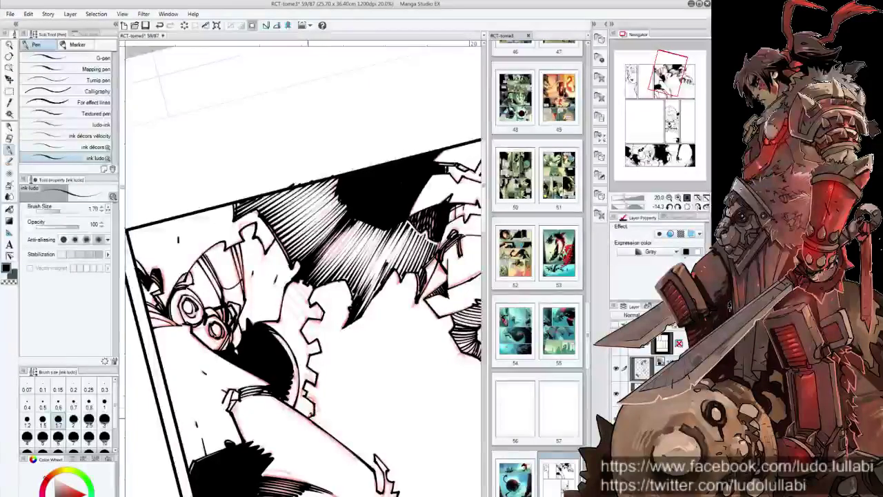
mouse_move(349, 389)
left_mouse_down()
mouse_move(273, 335)
mouse_move(279, 312)
mouse_move(291, 347)
left_mouse_up()
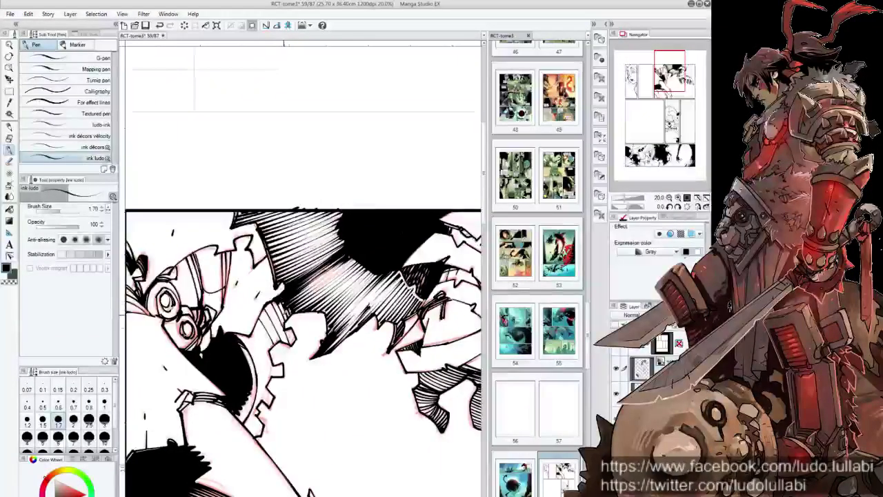
scroll(294, 337, "down", 5)
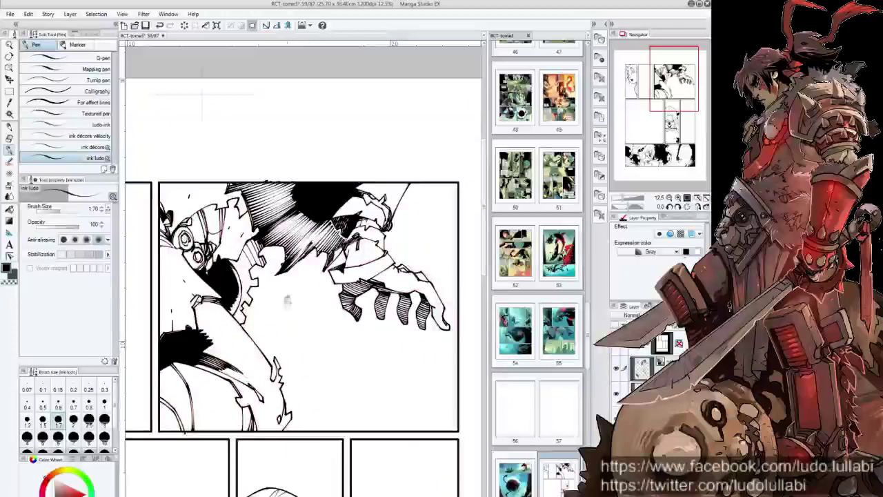
scroll(287, 299, "up", 2)
Step: Tilt the view to check the hatching, then reset rotation upright and zoom out to the whole panel
left_click_drag(287, 299, 301, 283)
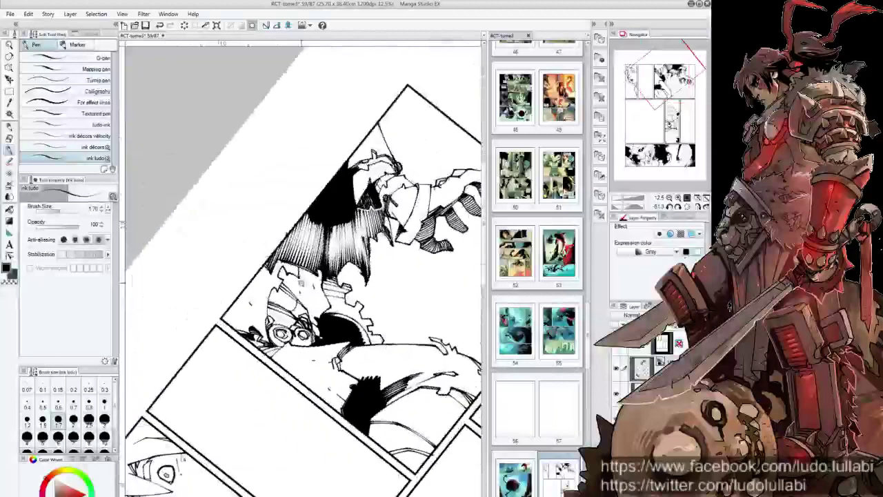
scroll(301, 283, "up", 2)
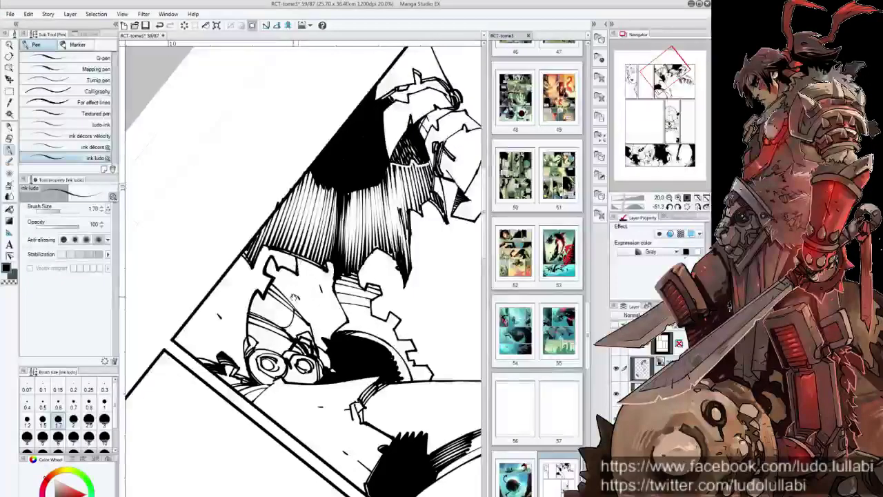
left_click_drag(294, 297, 283, 293)
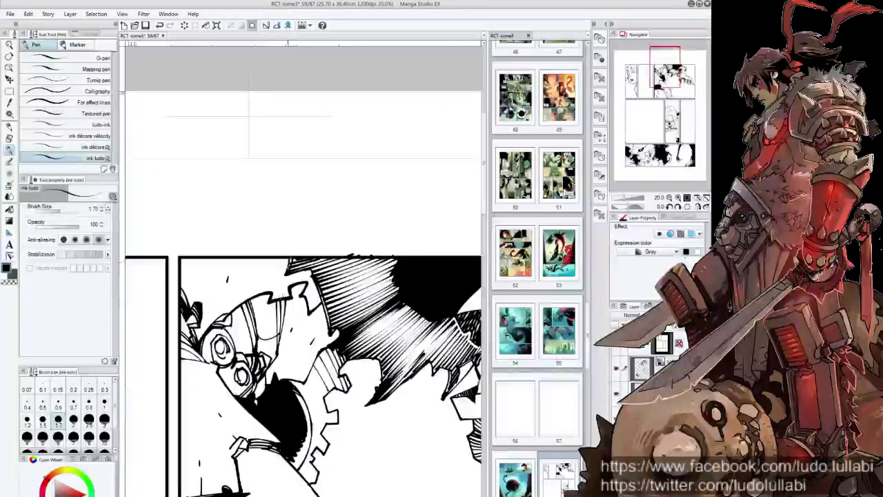
left_click_drag(295, 297, 310, 262)
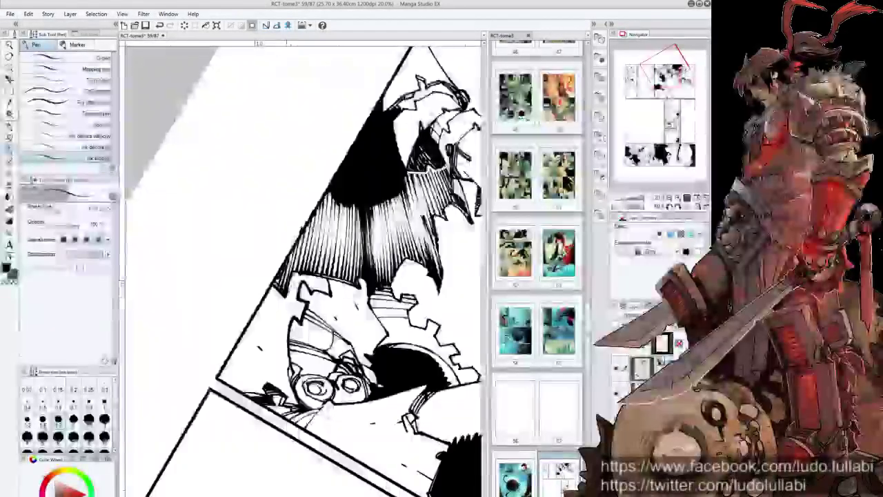
left_click_drag(295, 297, 317, 331)
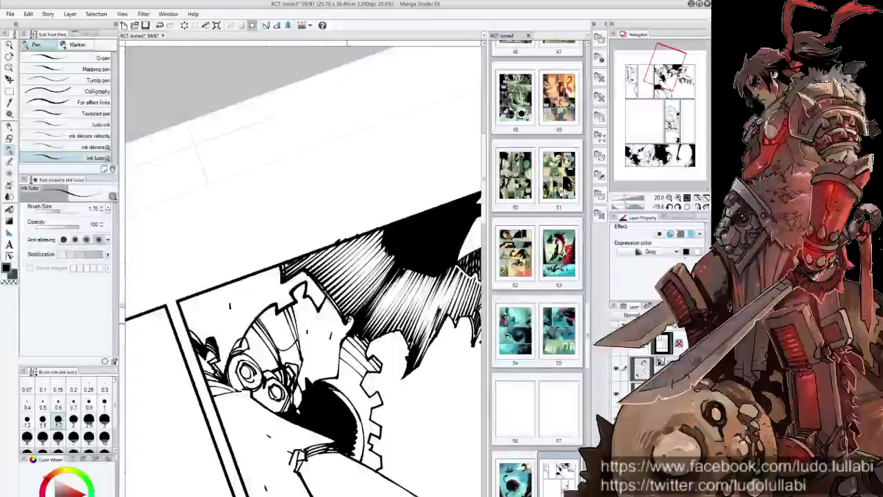
key("ctrl+at")
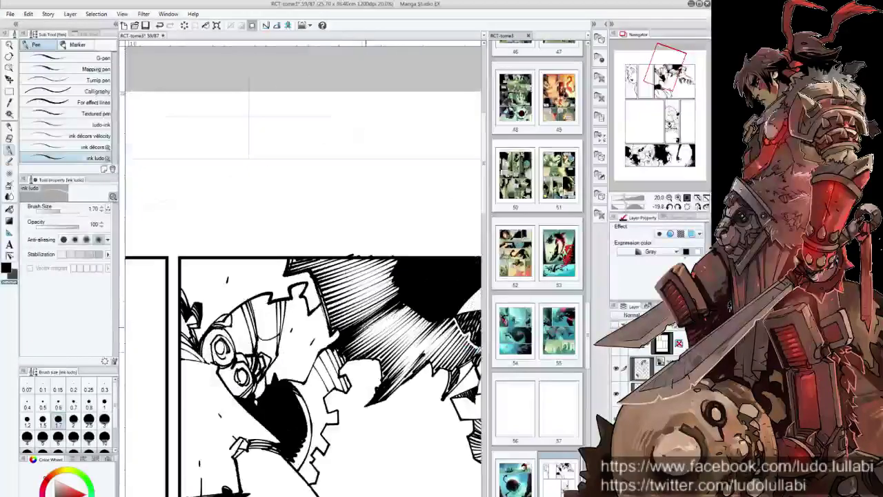
left_click_drag(363, 353, 359, 227)
scroll(359, 228, "down", 2)
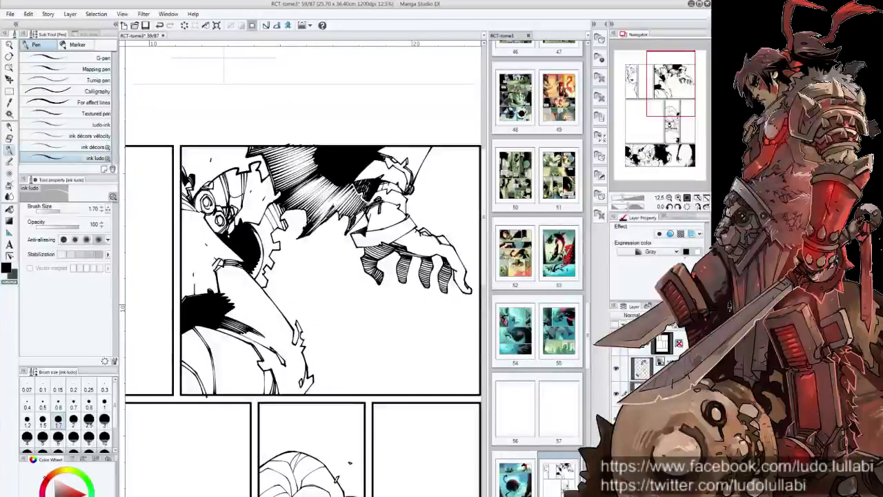
Step: Keep the layer's expression colour set to Gray
left_click(655, 251)
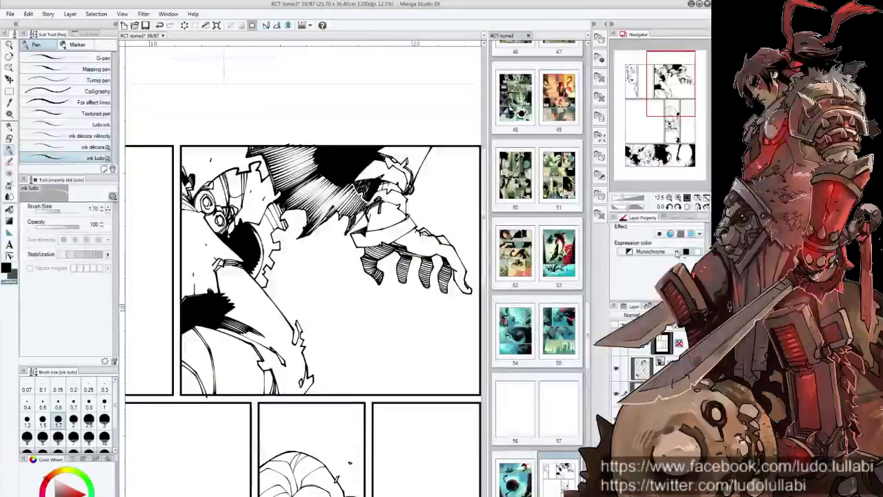
left_click(652, 251)
left_click(634, 275)
left_click(652, 251)
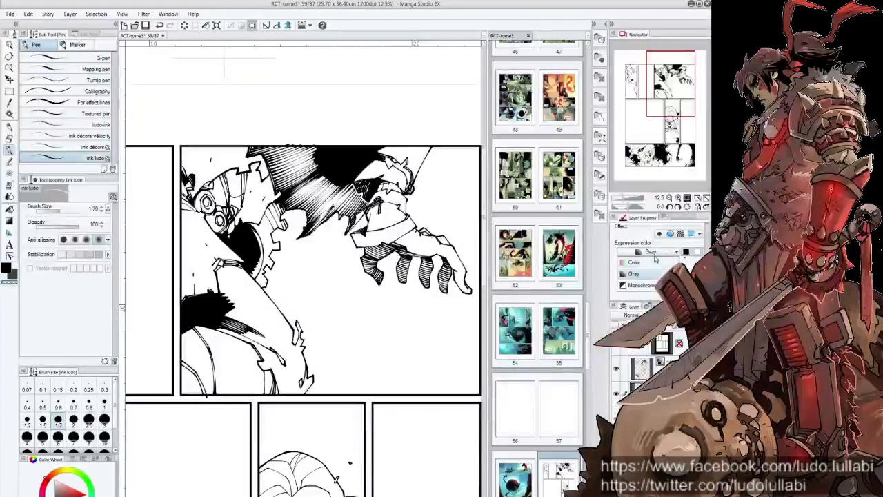
left_click(634, 274)
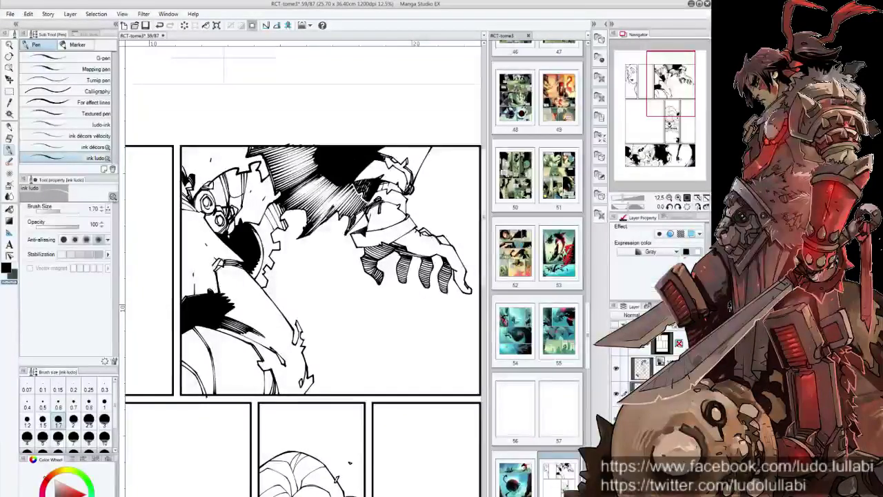
Step: Draw a freehand lasso selection around the flying characters and the hand
key("m")
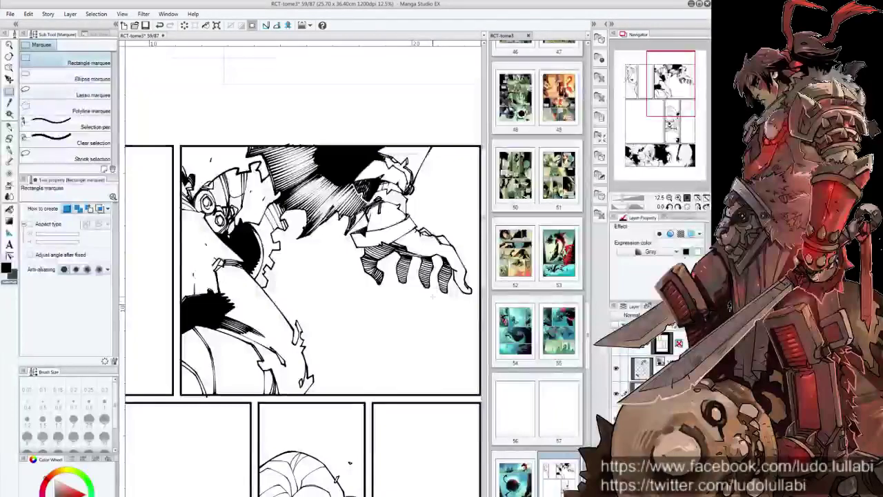
left_click(55, 95)
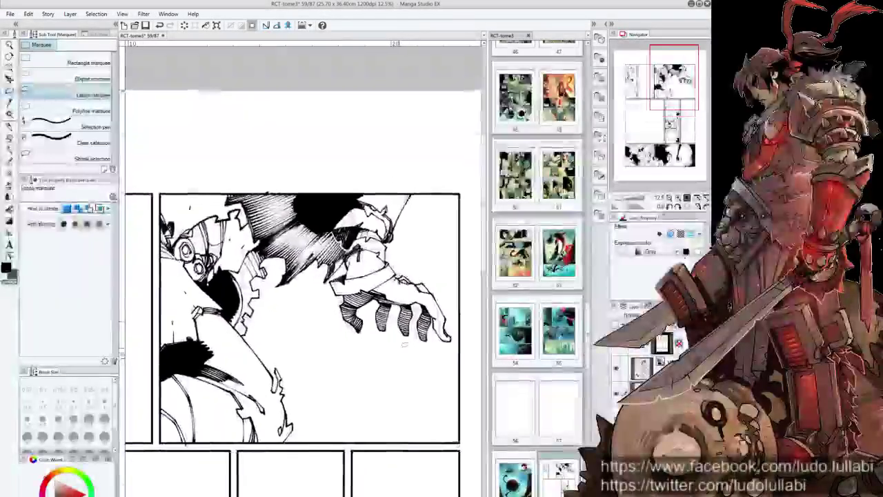
mouse_move(404, 355)
left_mouse_down()
mouse_move(428, 242)
mouse_move(302, 178)
left_mouse_up()
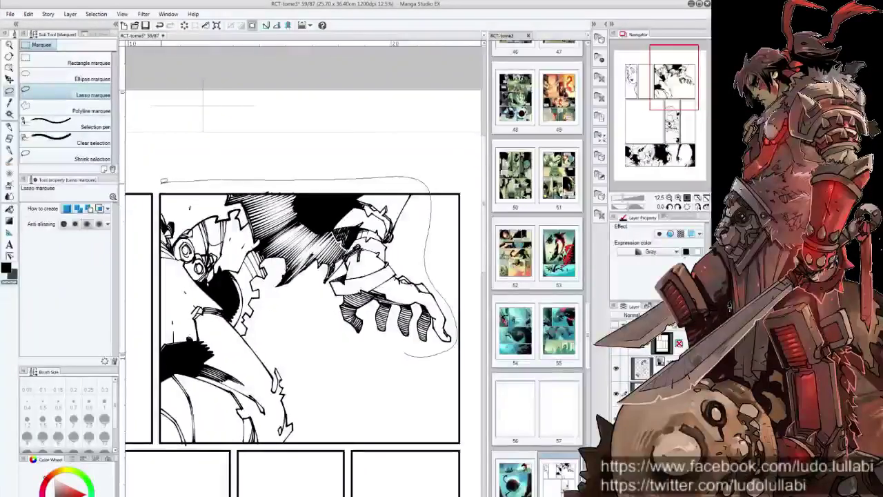
left_click_drag(158, 185, 157, 387)
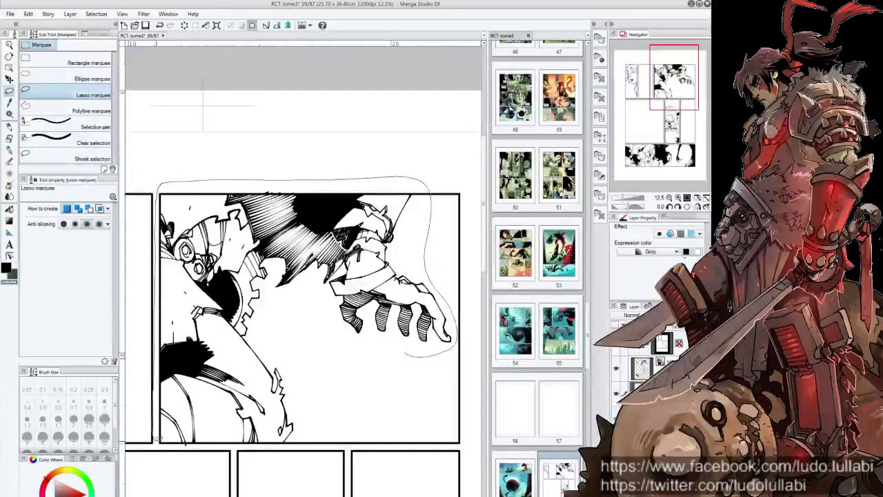
left_click_drag(283, 445, 378, 387)
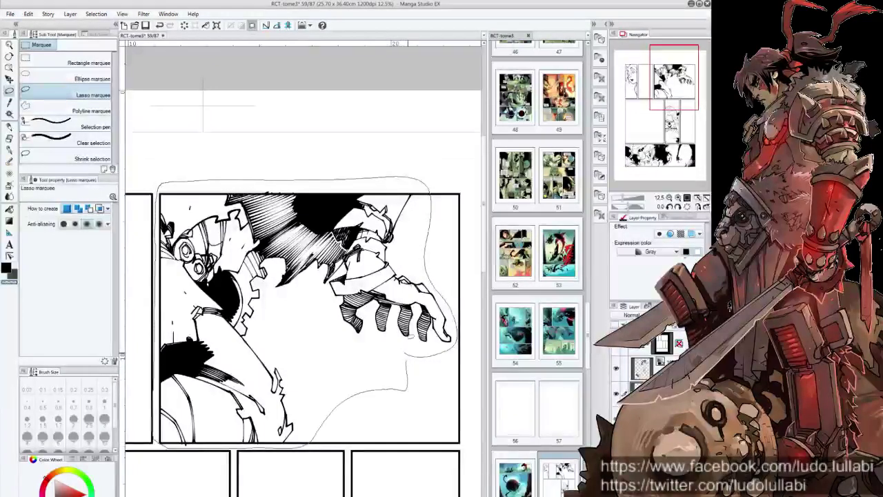
left_click_drag(407, 338, 408, 339)
Step: Create a new layer and fill the lasso selection with mid grey
key("ctrl+v")
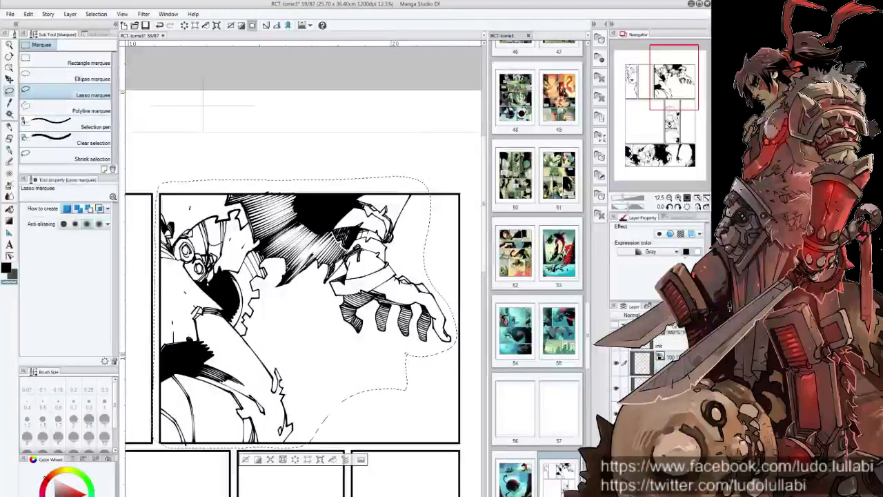
left_click(692, 233)
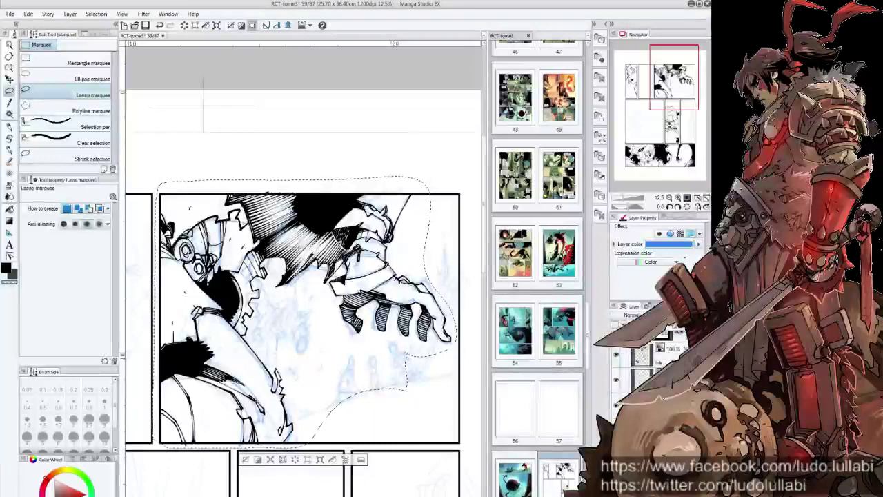
left_click(662, 334)
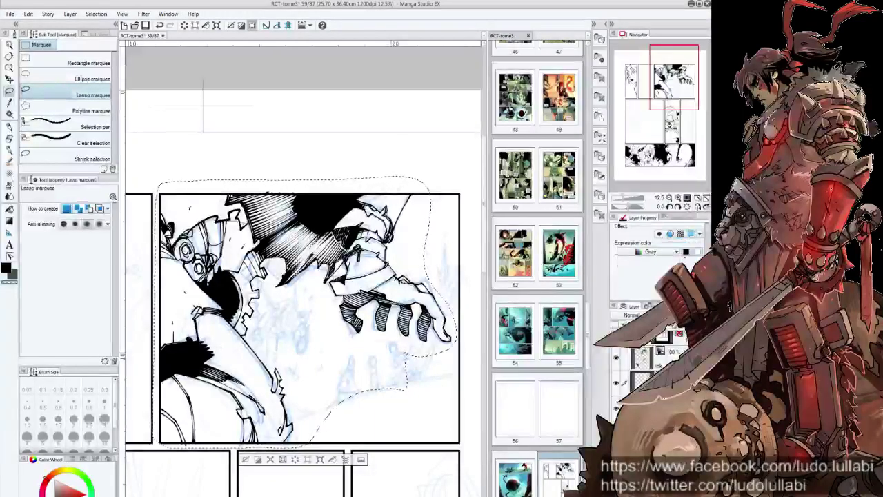
left_click(55, 491)
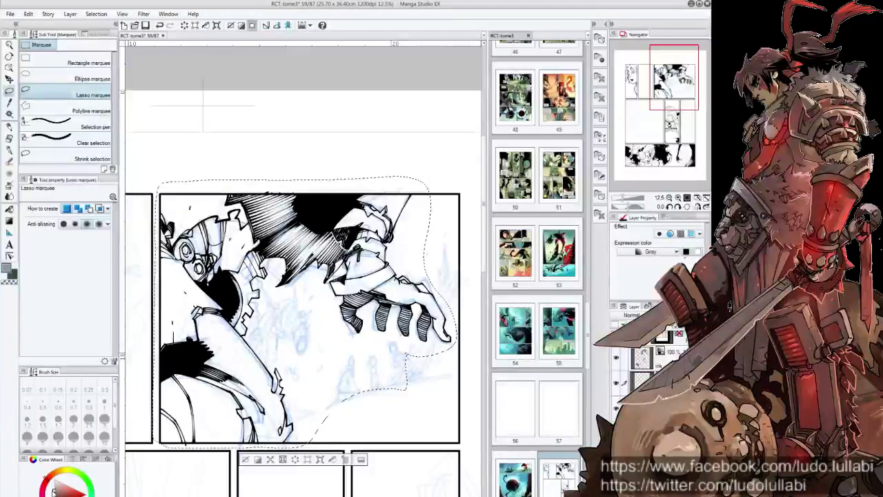
left_click(332, 461)
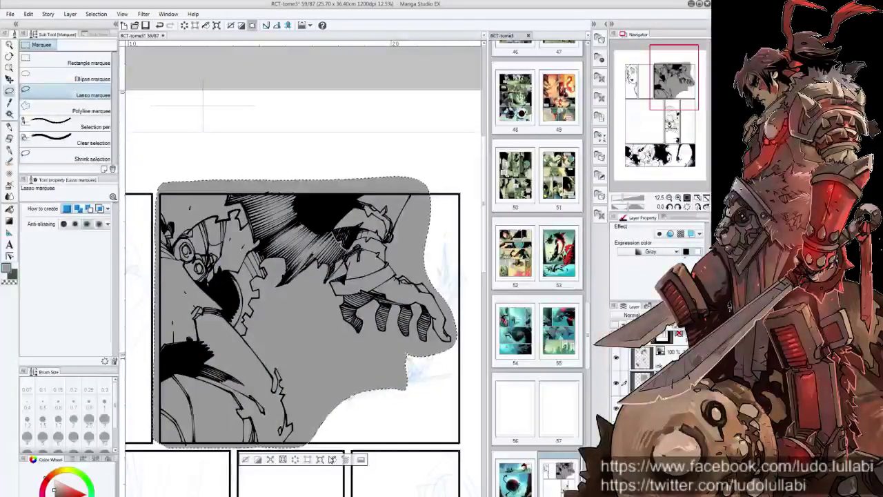
Step: Deselect and clear the stray grey beside the hand and above the panel border
key("ctrl+d")
key("g")
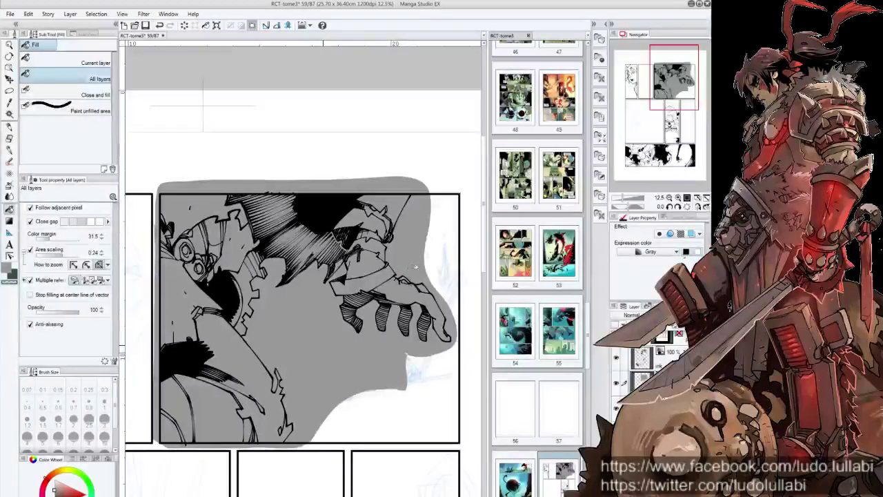
key("ctrl+z")
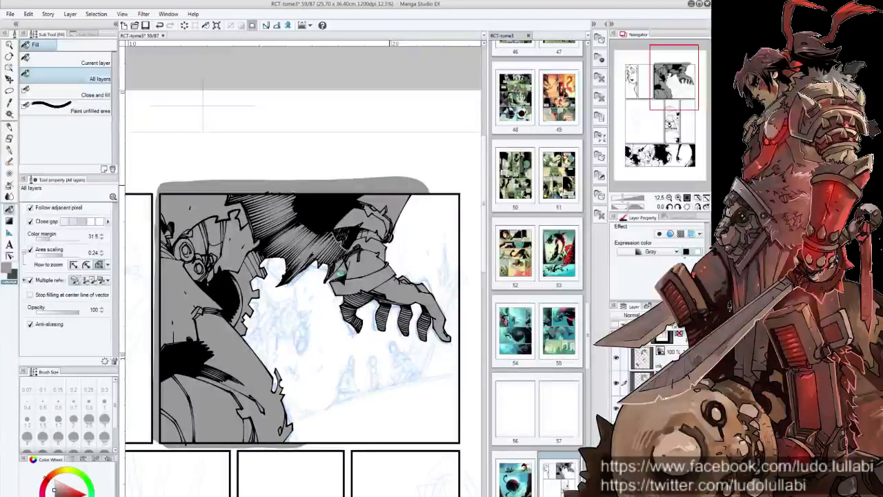
key("ctrl+z")
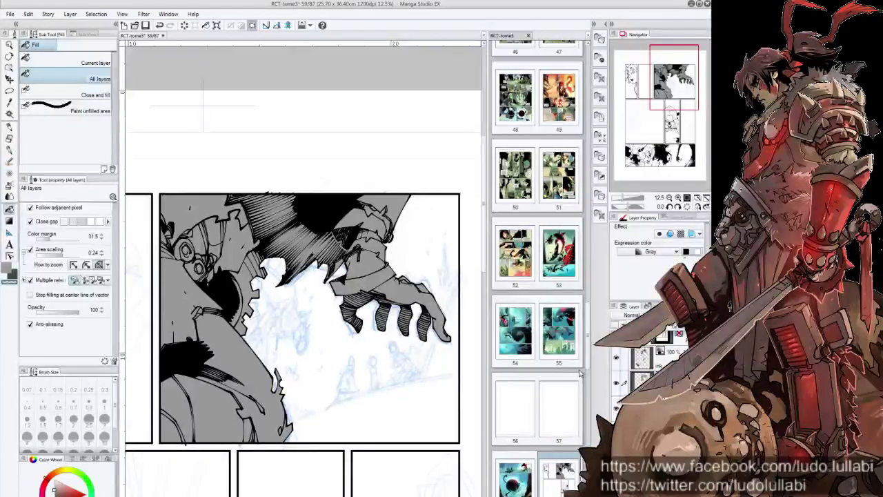
Step: Apply Brightness/Contrast with contrast 100 and raised brightness so the grey fill turns white
left_click(28, 13)
mouse_move(59, 186)
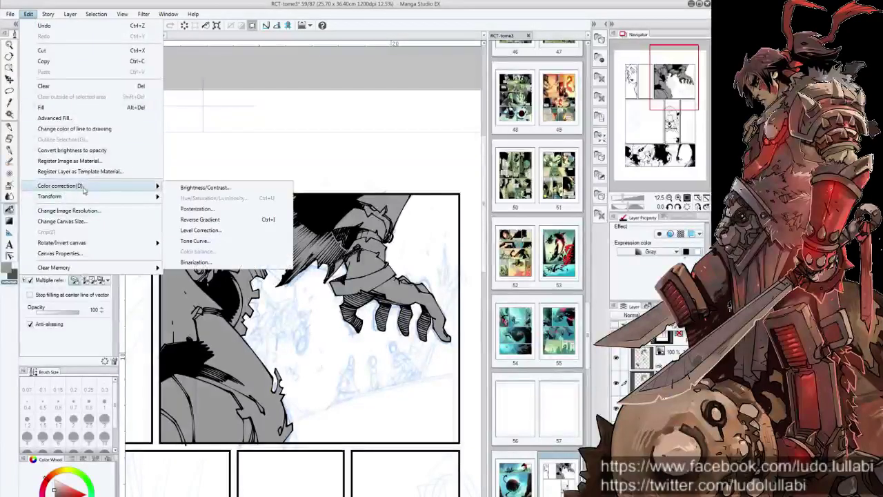
left_click(205, 188)
left_click_drag(414, 136, 460, 136)
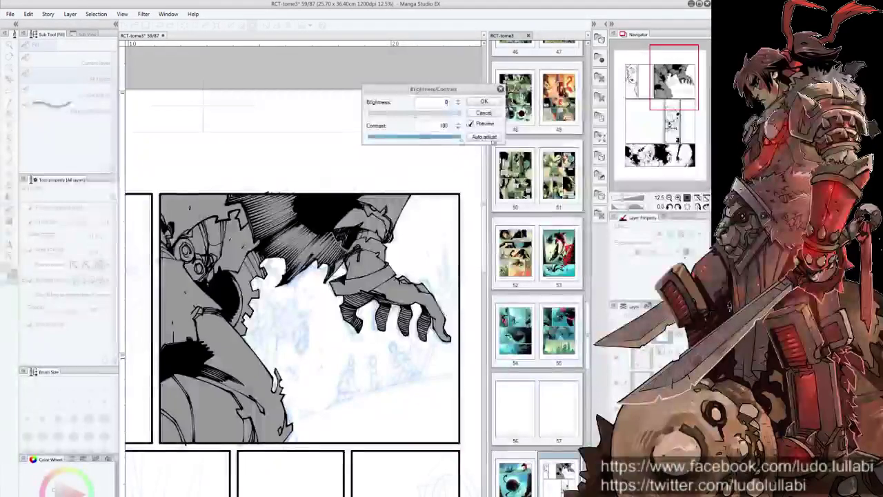
left_click_drag(417, 117, 437, 115)
left_click(484, 101)
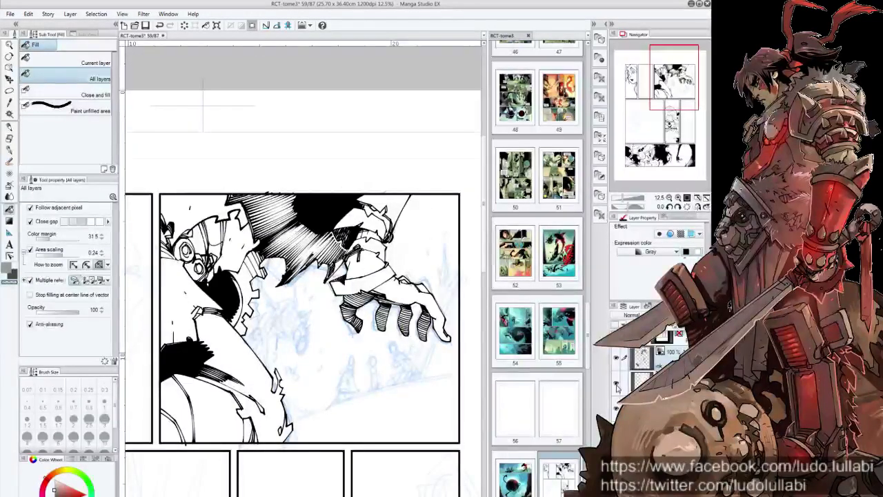
Step: Show the white fill layer and set the sketch layer's colour to red
left_click(617, 384)
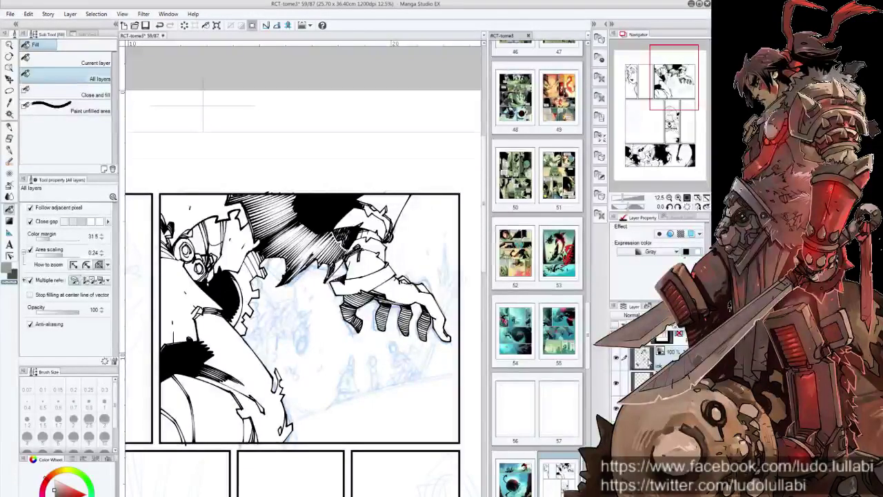
left_click_drag(387, 335, 392, 332)
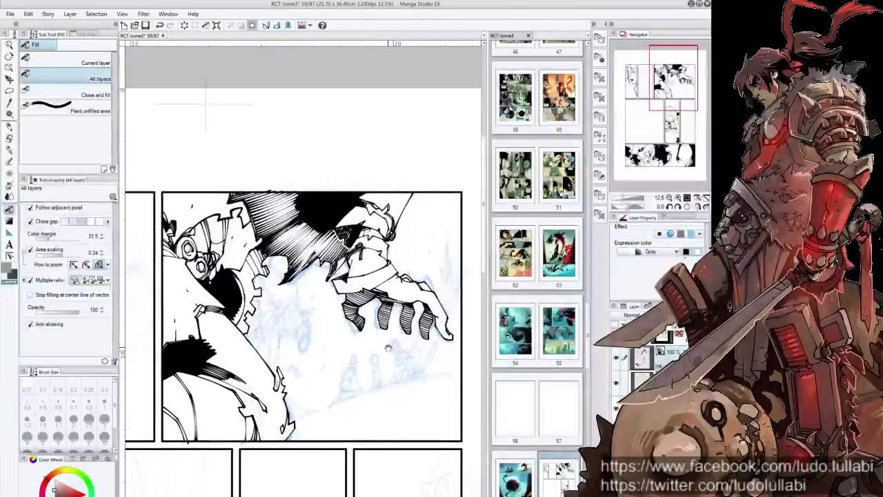
left_click(663, 355)
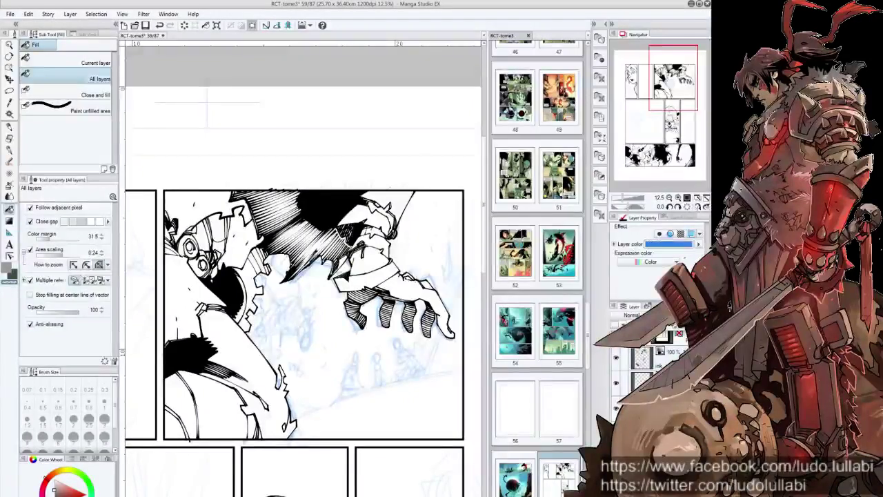
scroll(648, 358, "down", 1)
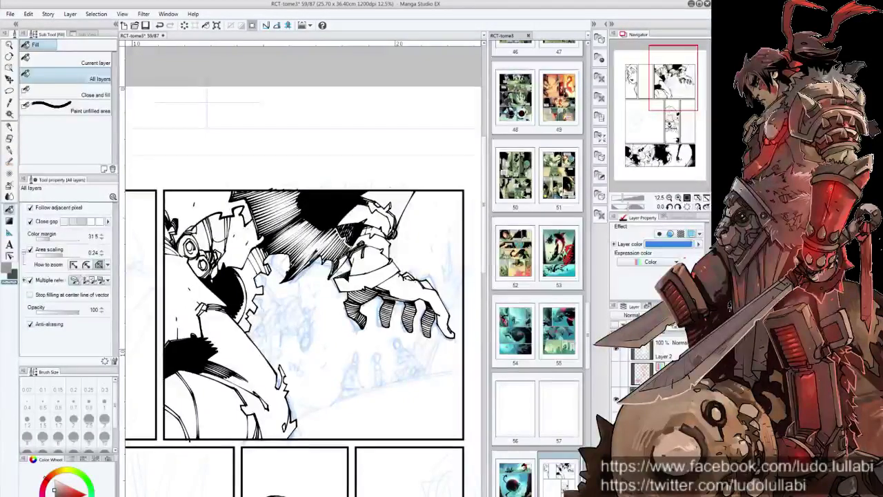
left_click_drag(325, 357, 324, 256)
scroll(324, 255, "down", 3)
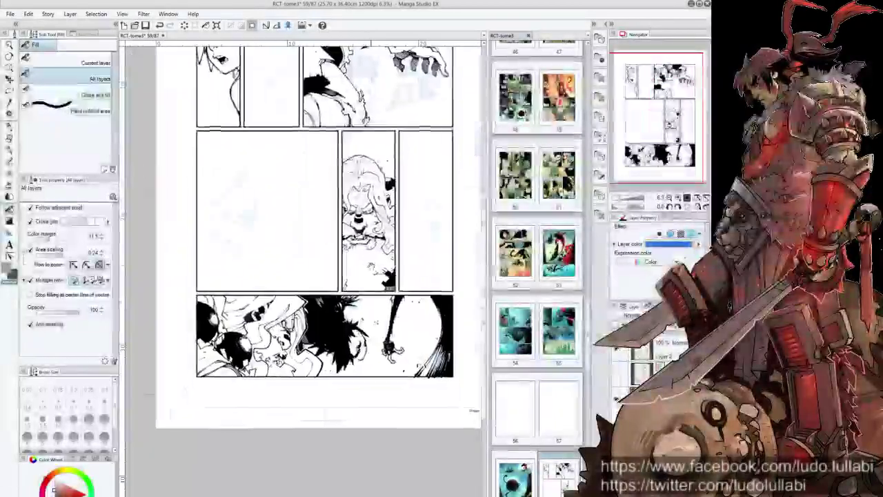
scroll(324, 269, "up", 3)
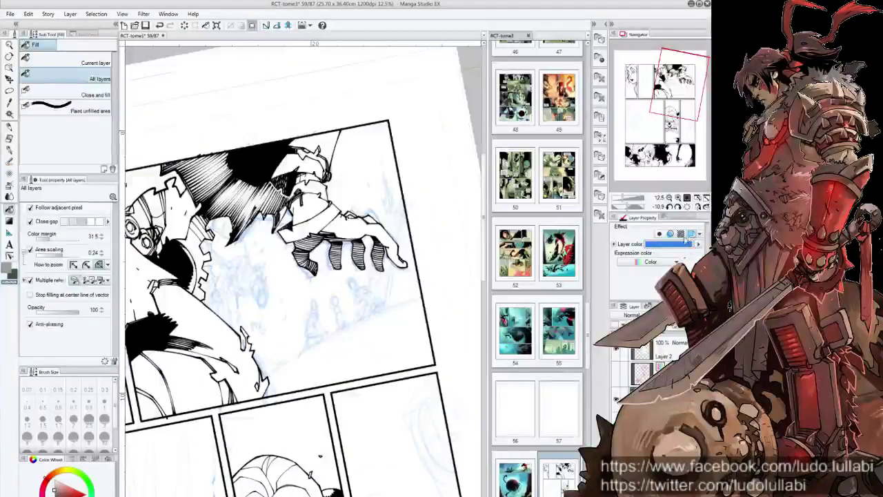
left_click(685, 238)
Step: Lighten the red sketch lines around the clawed hand with the Soft eraser
left_click(9, 127)
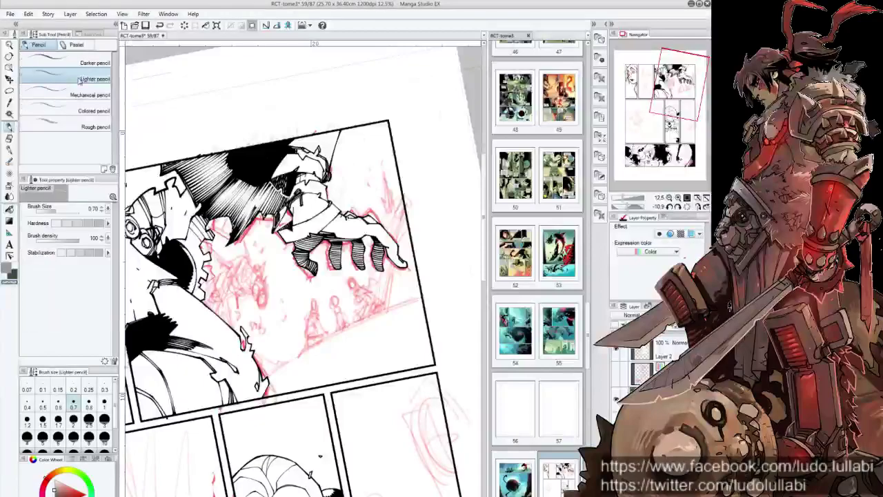
key("ctrl+@")
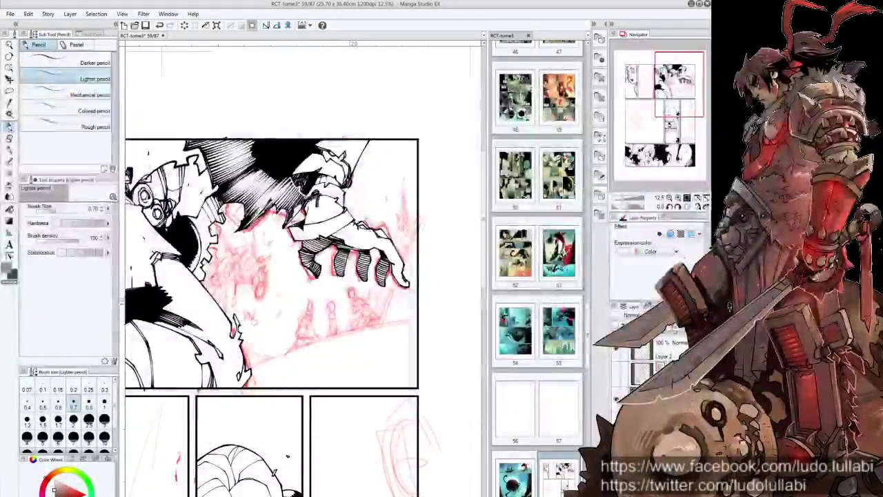
key("e")
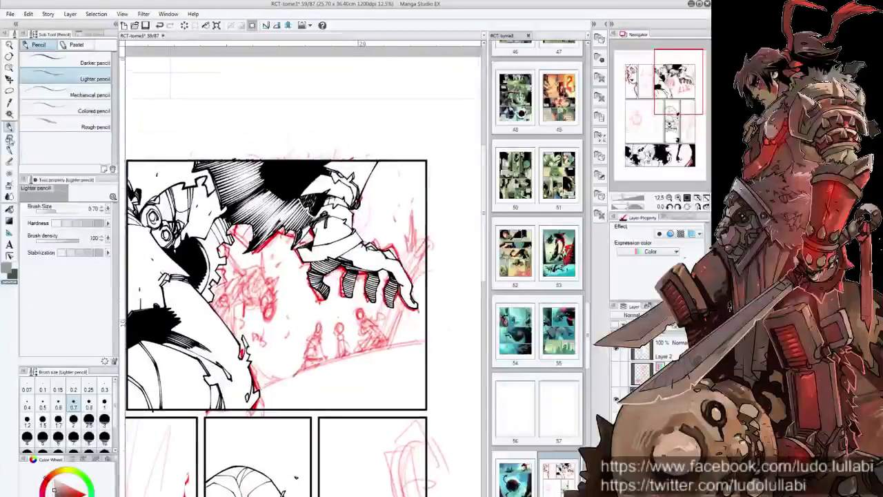
left_click(59, 79)
left_click_drag(221, 259, 276, 325)
mouse_move(297, 393)
left_mouse_down()
mouse_move(318, 338)
mouse_move(359, 311)
left_mouse_up()
left_click_drag(345, 352, 408, 262)
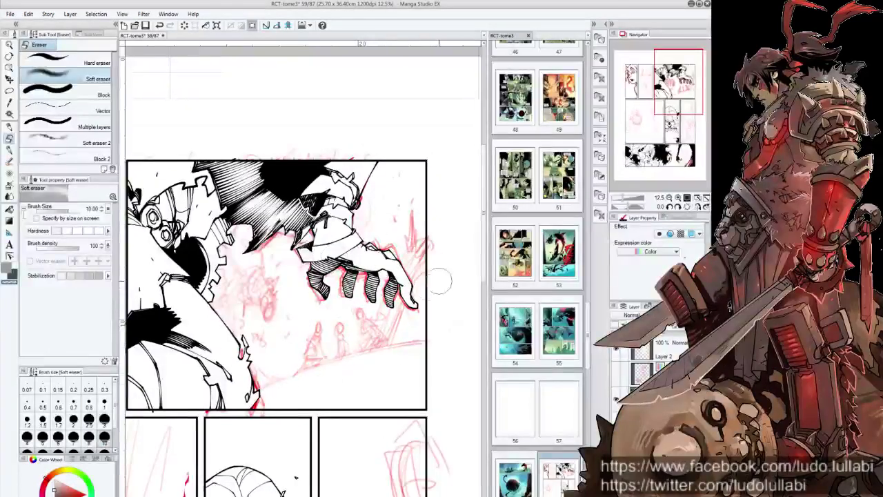
mouse_move(428, 290)
left_mouse_down()
mouse_move(414, 221)
mouse_move(414, 282)
left_mouse_up()
left_click_drag(401, 324, 380, 354)
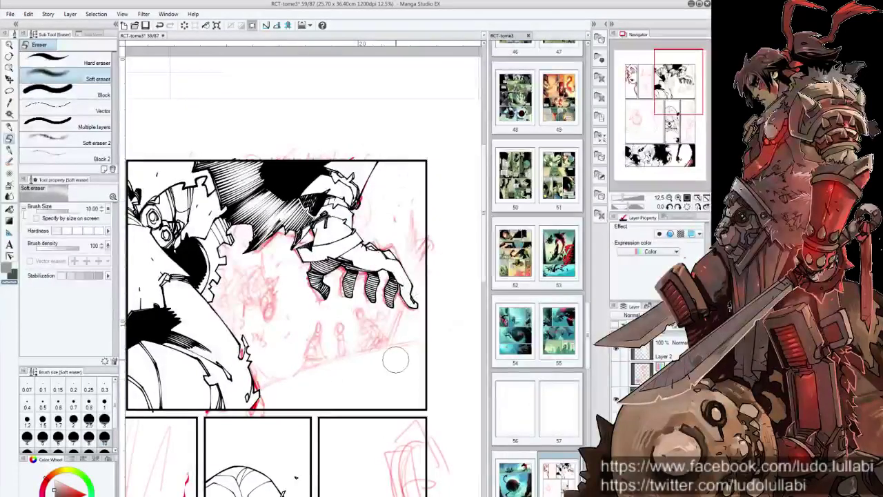
left_click_drag(228, 261, 262, 275)
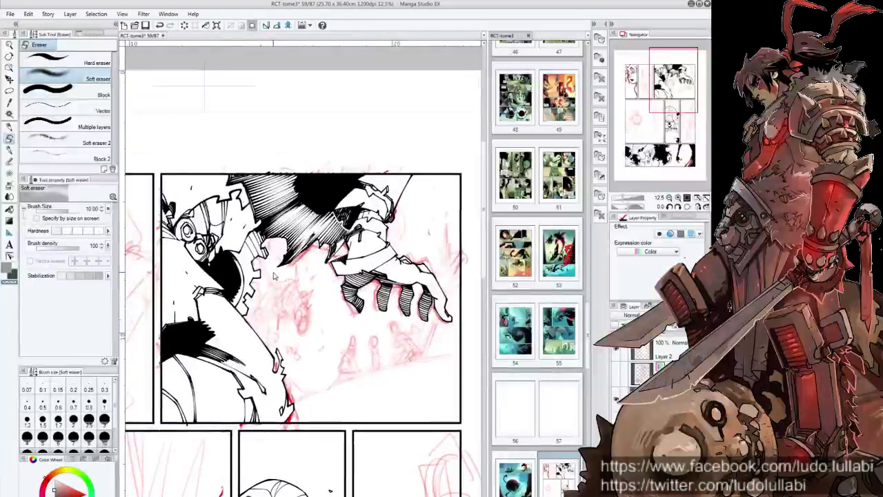
left_click_drag(407, 180, 459, 238)
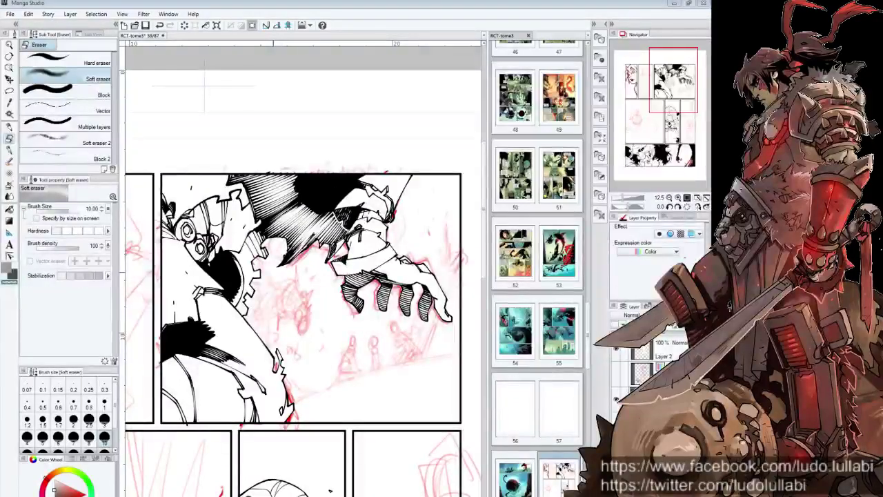
Step: Save the page with Ctrl+S
key("ctrl+s")
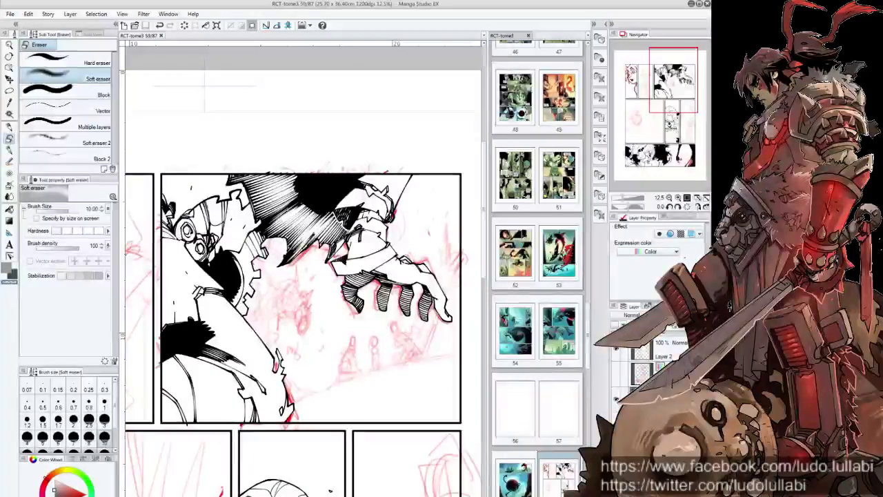
left_click_drag(297, 296, 287, 294)
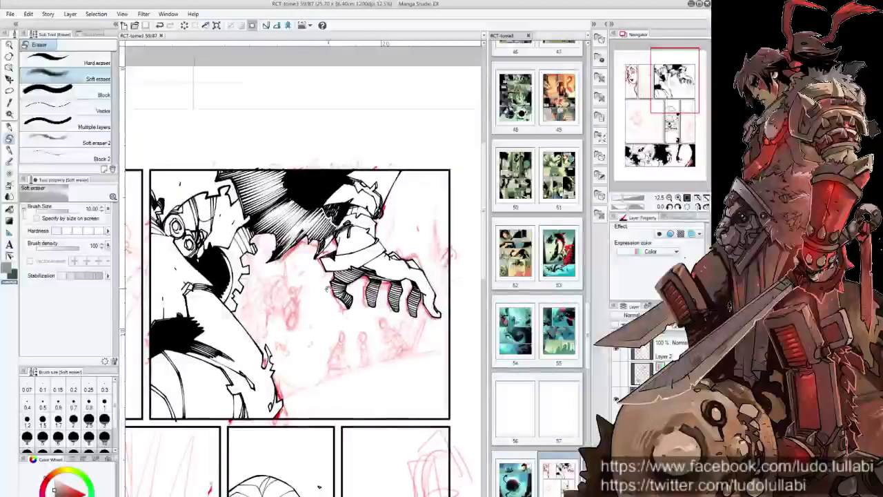
left_click(9, 126)
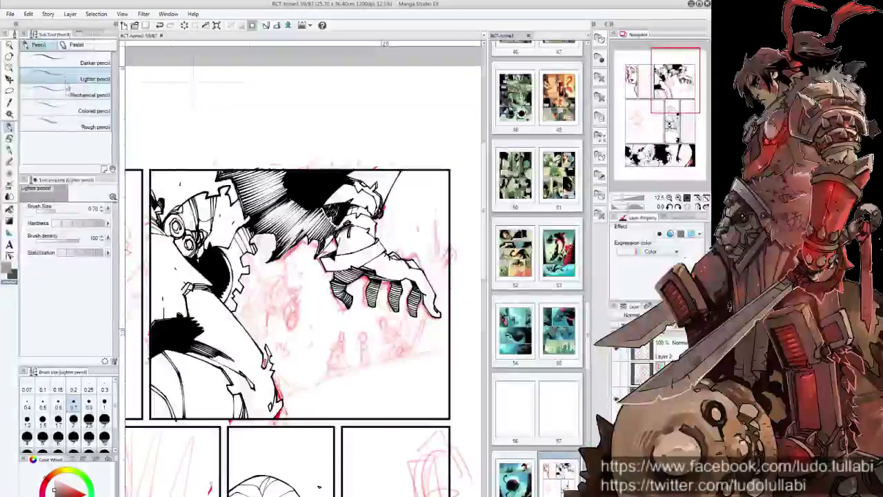
Step: With the red Colored pencil, sketch spiky energy-burst strokes in the panel centre beside the hand
left_click(62, 111)
key("x")
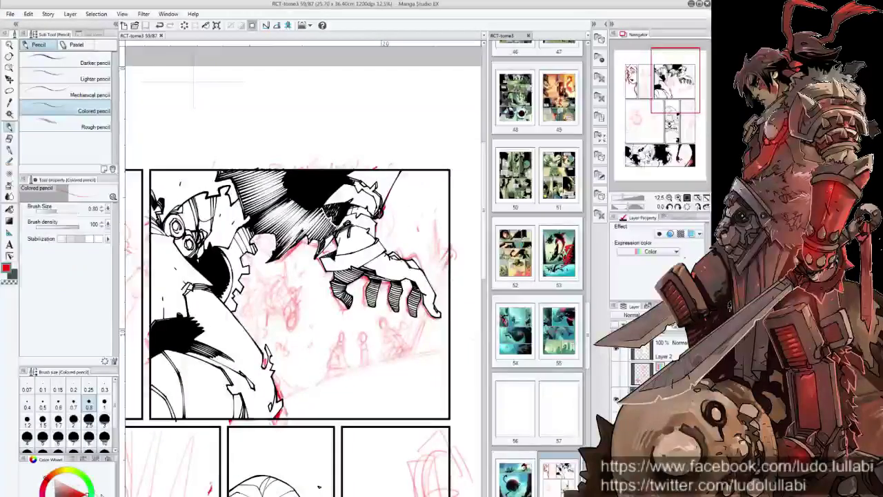
left_click_drag(292, 315, 311, 329)
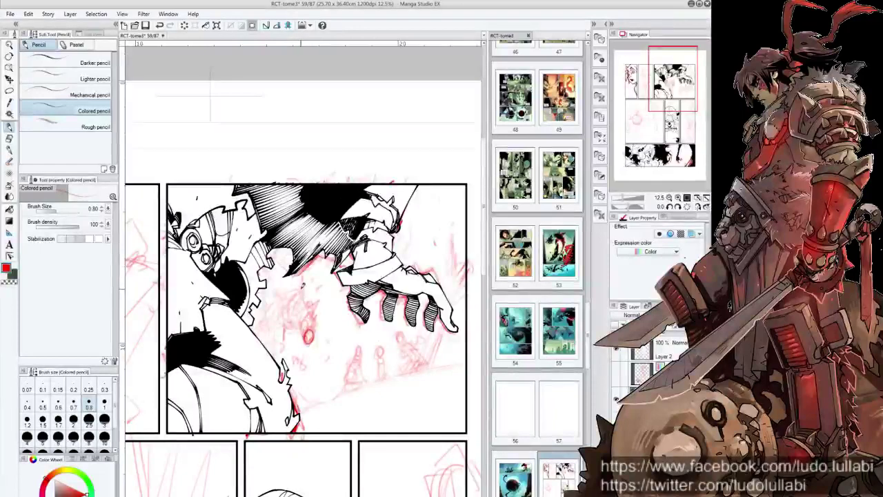
mouse_move(302, 288)
left_mouse_down()
mouse_move(301, 267)
mouse_move(308, 329)
mouse_move(317, 308)
mouse_move(314, 326)
mouse_move(334, 385)
left_mouse_up()
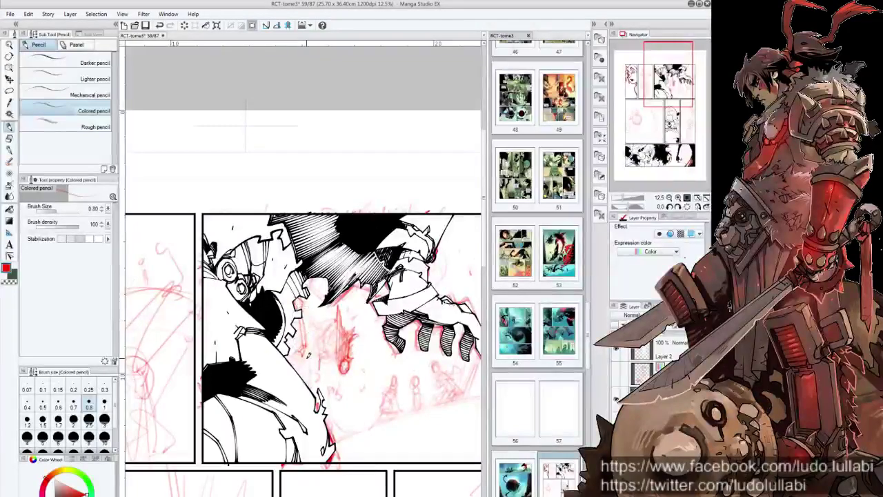
key("e")
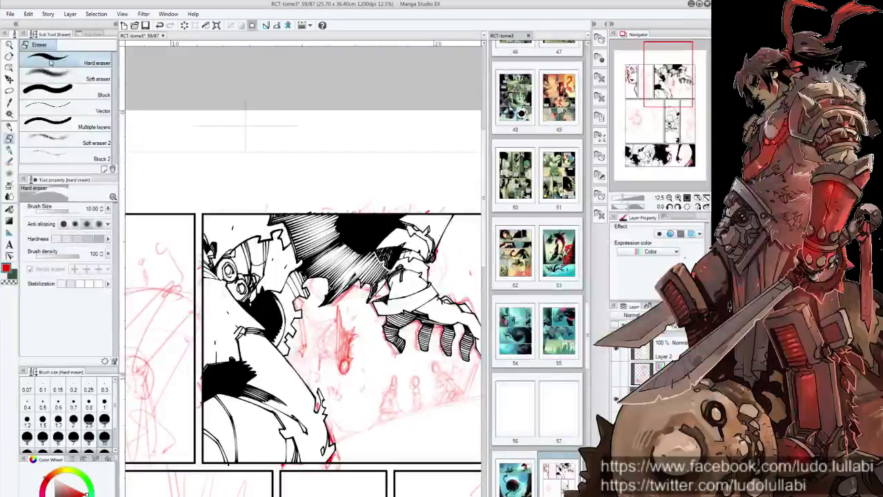
left_click(10, 127)
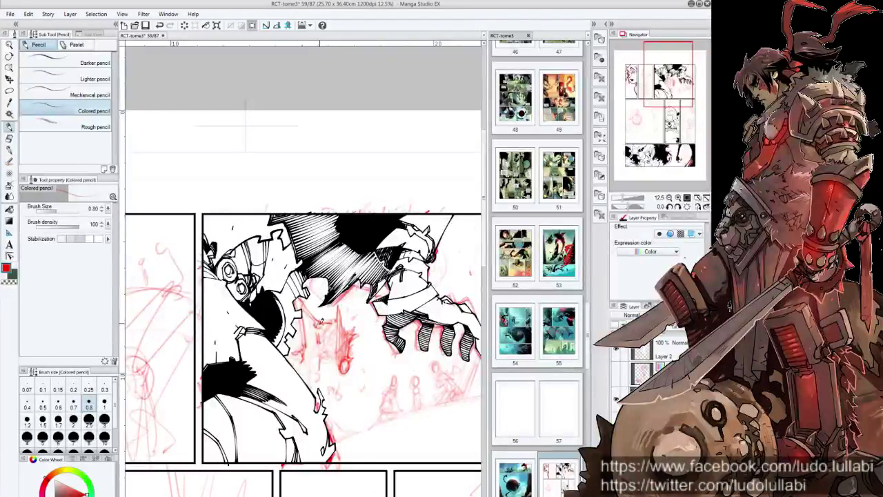
mouse_move(330, 319)
left_mouse_down()
mouse_move(323, 339)
mouse_move(332, 353)
mouse_move(336, 340)
mouse_move(338, 354)
left_mouse_up()
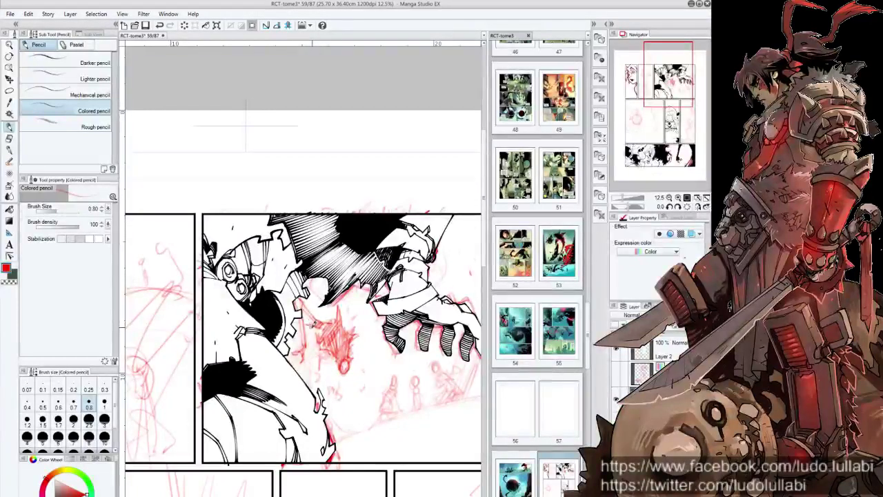
left_click_drag(386, 333, 397, 351)
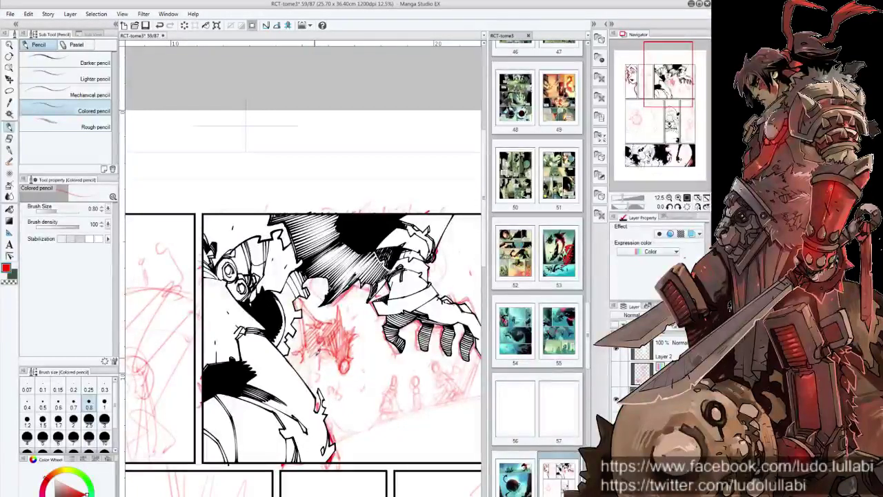
mouse_move(304, 338)
left_mouse_down()
mouse_move(292, 359)
mouse_move(336, 376)
left_mouse_up()
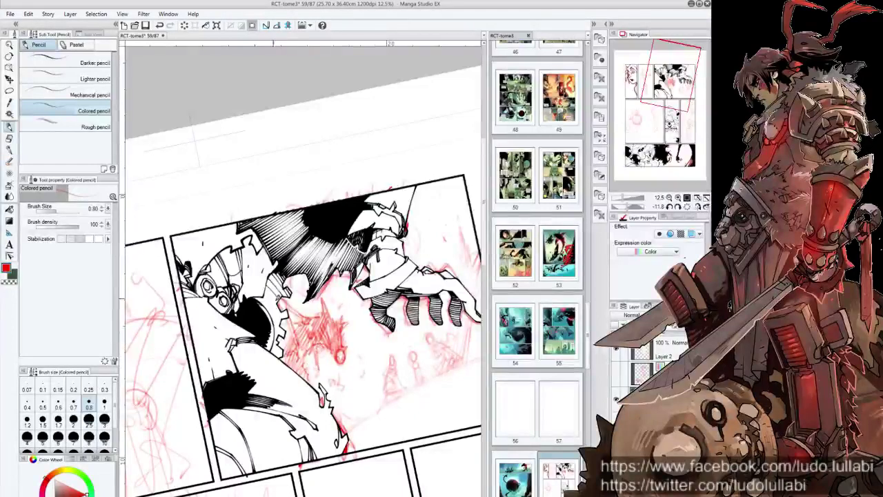
Step: Touch up the red burst hatching, straighten the view, and open coloured page 58 for reference
left_click_drag(283, 295, 312, 316)
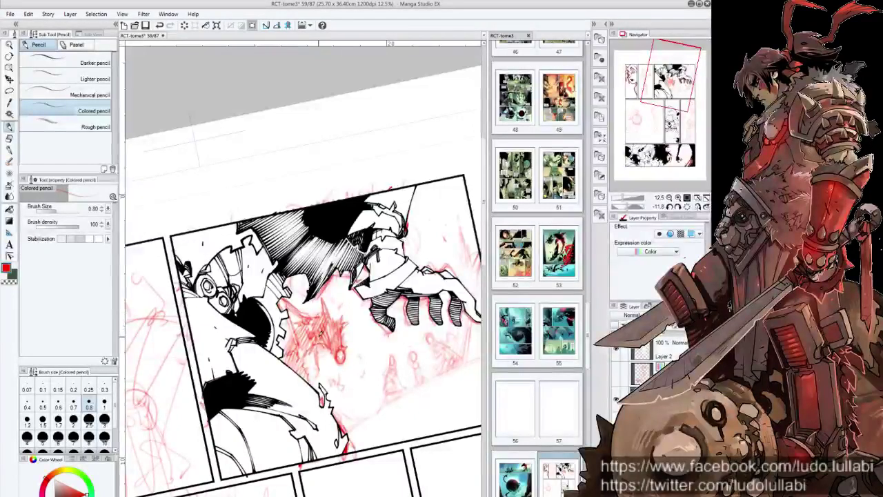
mouse_move(276, 283)
left_mouse_down()
mouse_move(304, 310)
mouse_move(330, 297)
left_mouse_up()
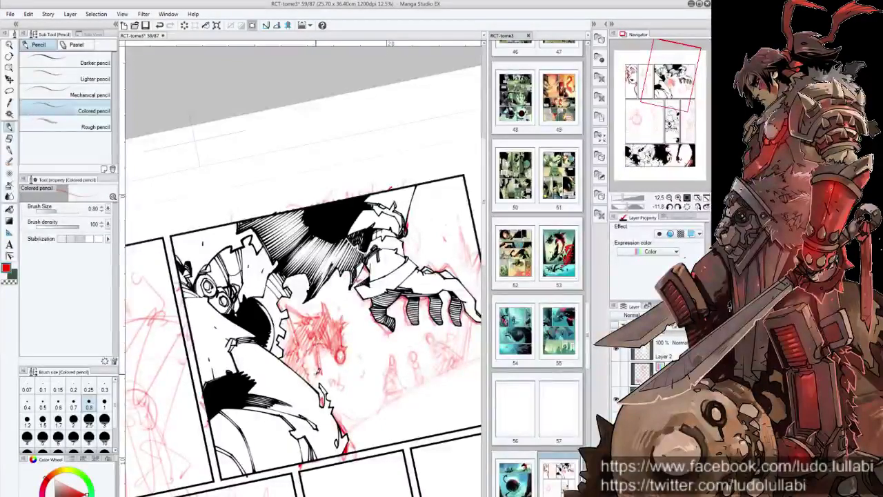
mouse_move(365, 361)
left_mouse_down()
mouse_move(412, 400)
mouse_move(357, 356)
left_mouse_up()
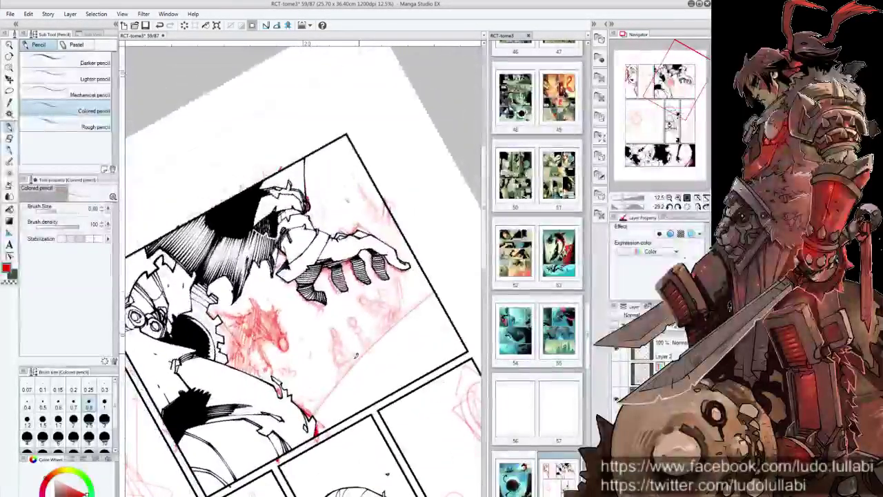
left_click_drag(357, 356, 438, 337)
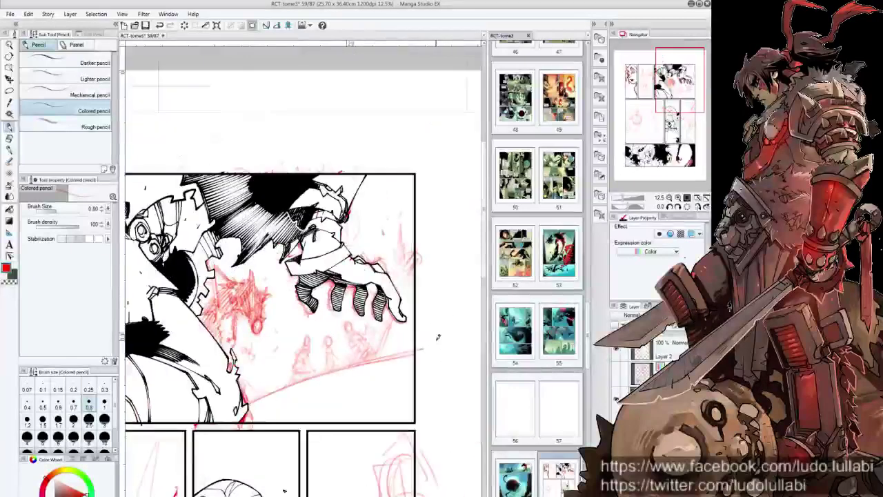
double_click(517, 483)
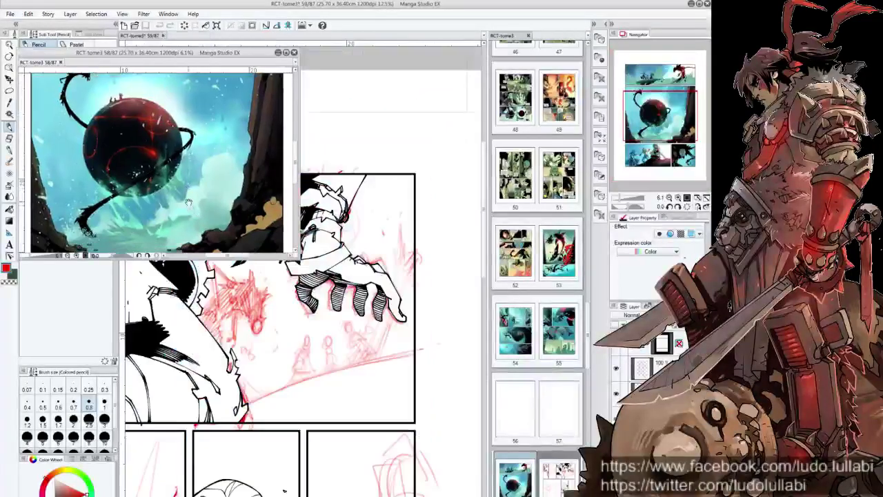
Step: Frame the page 58 window on the three-characters panel and pan the canvas to the burst panel
mouse_move(187, 202)
left_mouse_down()
mouse_move(205, 194)
mouse_move(179, 104)
left_mouse_up()
scroll(206, 194, "up", 2)
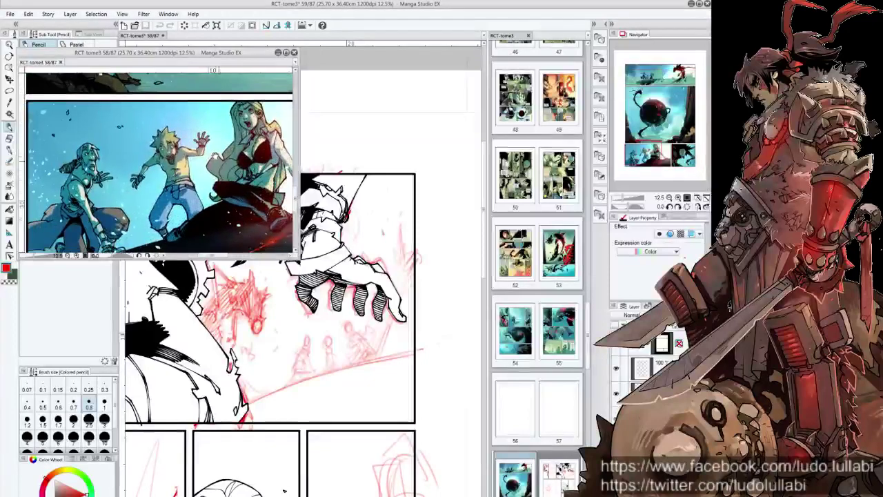
scroll(159, 162, "up", 1)
left_click_drag(159, 166, 169, 179)
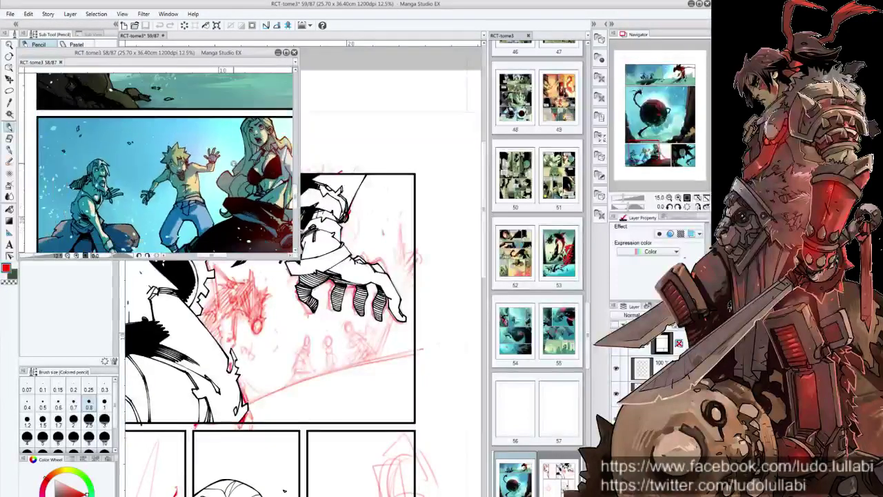
left_click(233, 261)
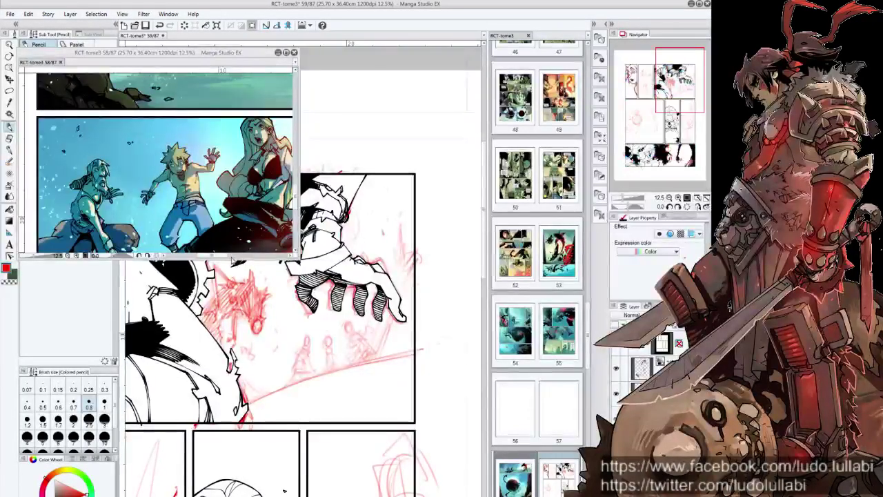
left_click_drag(233, 257, 233, 225)
mouse_move(216, 193)
left_mouse_down()
mouse_move(216, 141)
mouse_move(204, 156)
left_mouse_up()
left_click(360, 324)
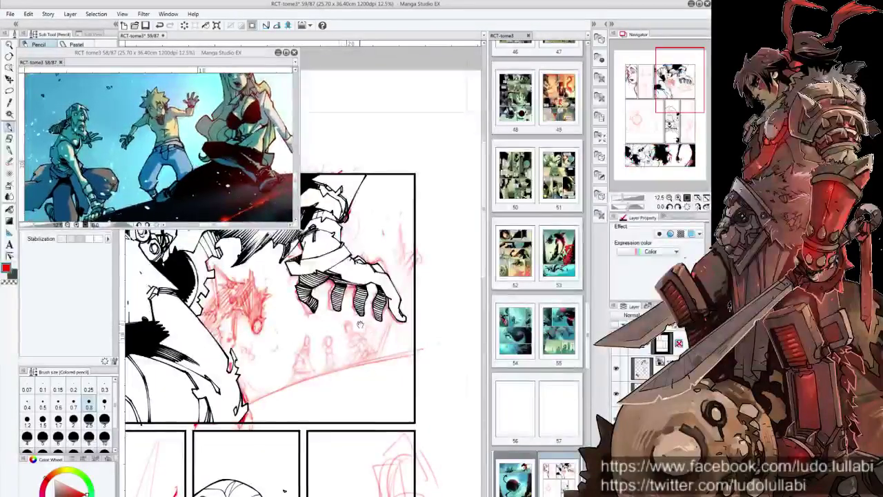
left_click_drag(360, 324, 323, 380)
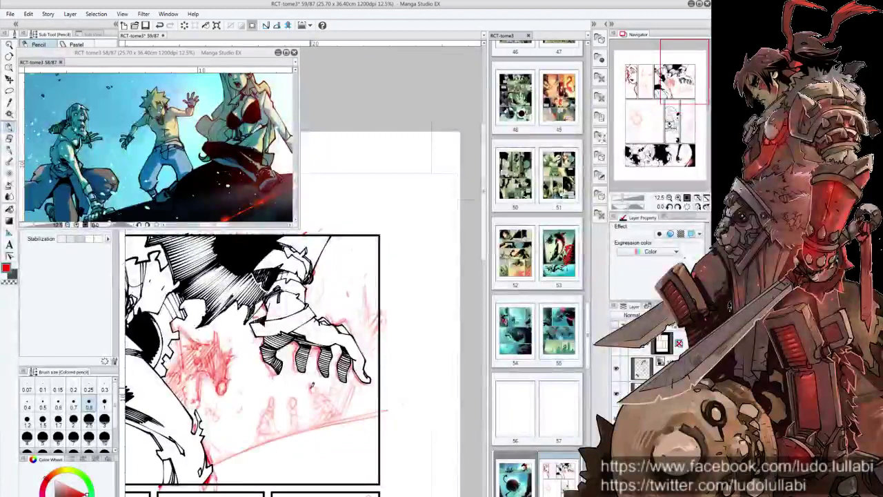
Step: Nudge the reference window right and sketch red strokes on the small flying figures
left_click_drag(164, 57, 183, 59)
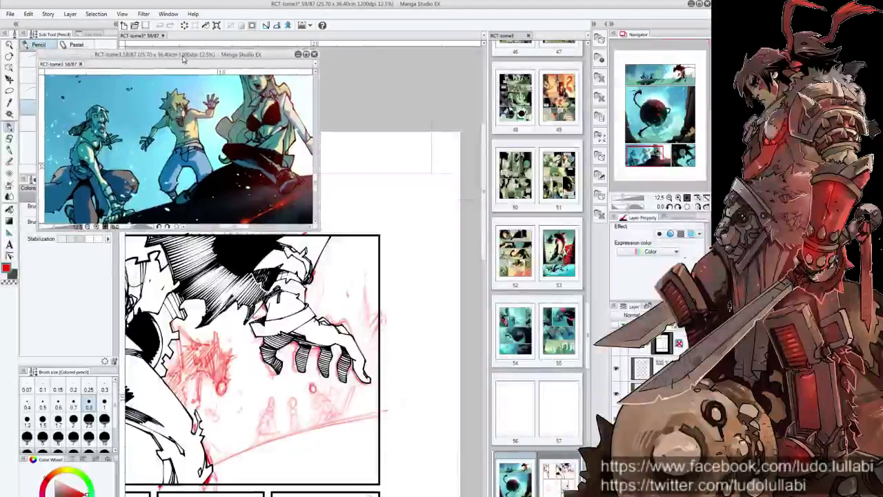
left_click(316, 400)
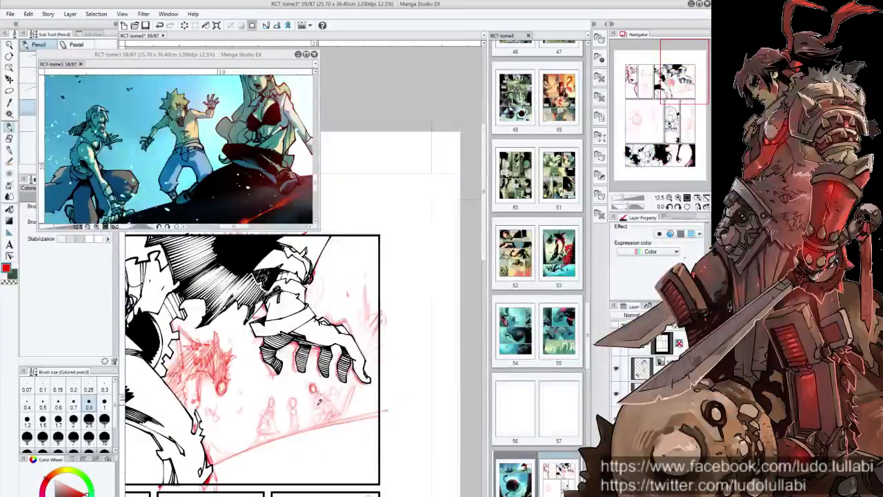
left_click_drag(323, 410, 331, 413)
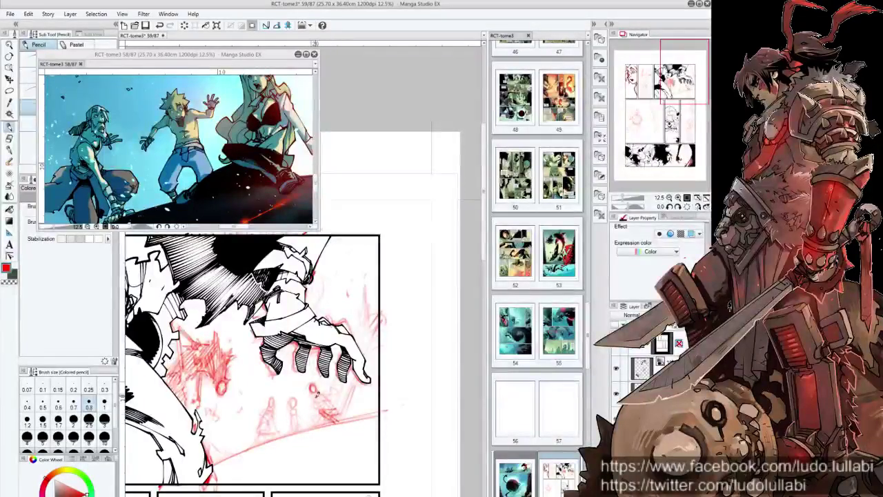
left_click_drag(319, 400, 323, 425)
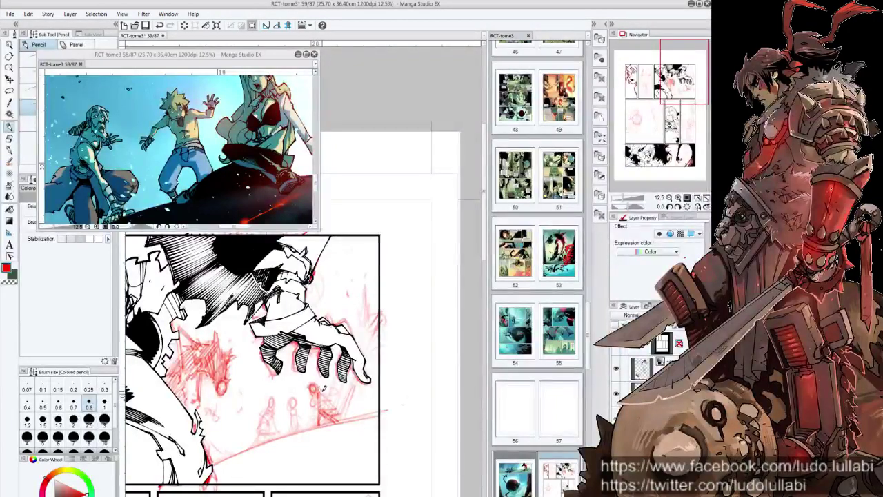
left_click_drag(341, 384, 348, 396)
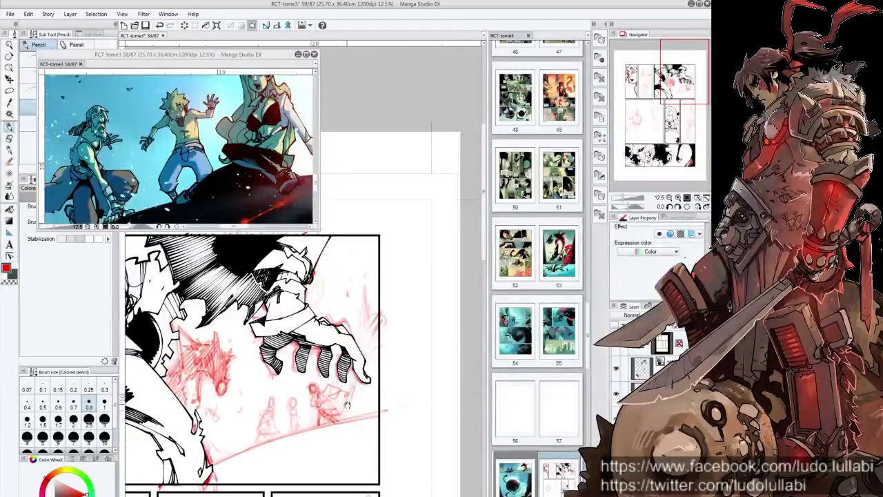
left_click_drag(347, 404, 324, 395)
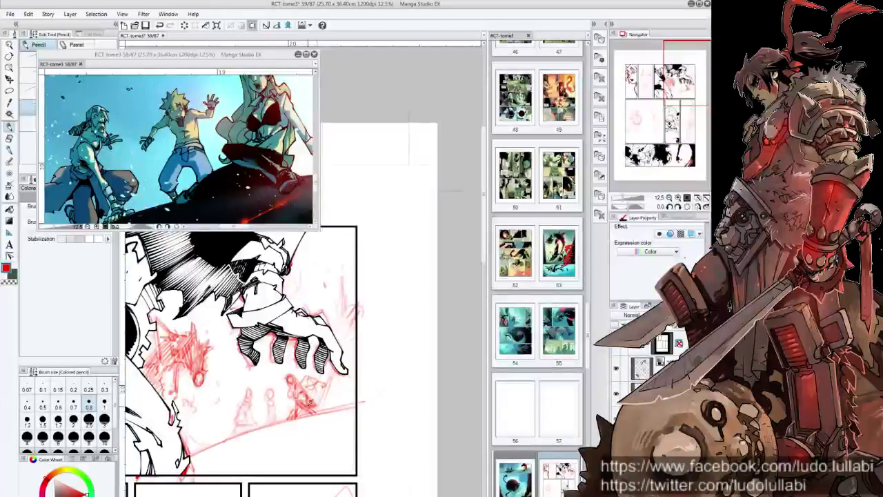
Step: Refine two small figures in red and add red hatching to the right of the hand
scroll(273, 414, "up", 1)
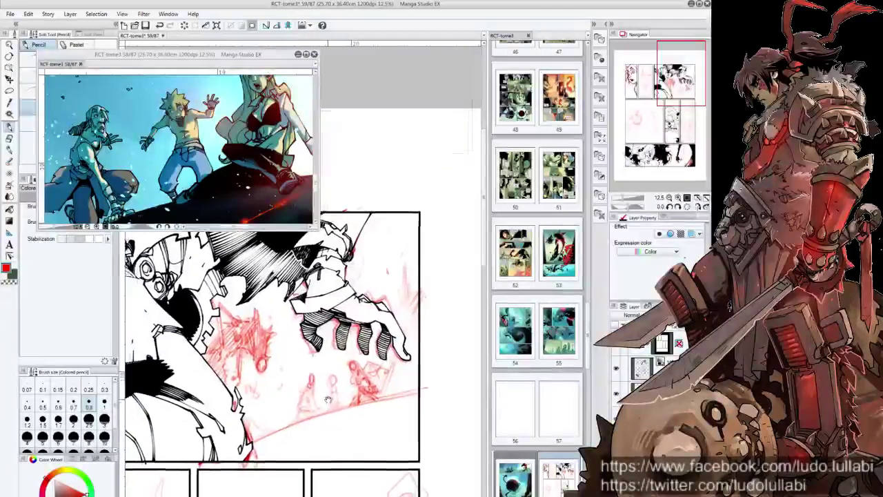
scroll(298, 390, "up", 1)
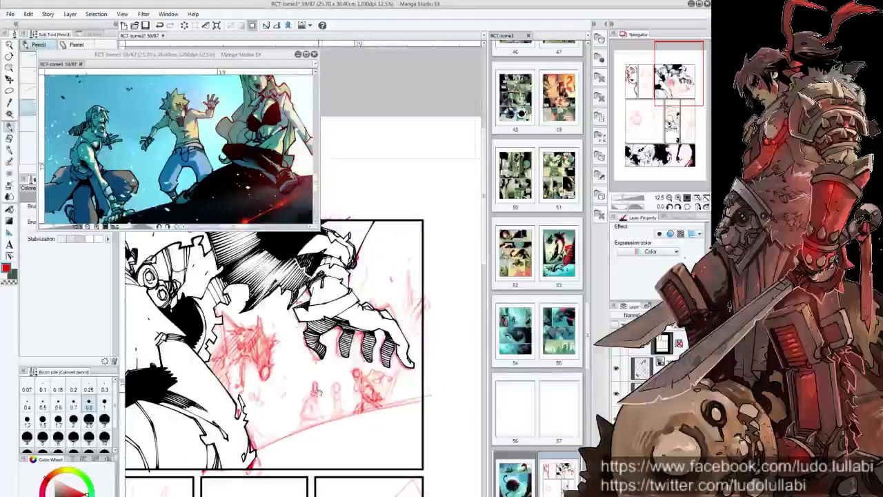
scroll(318, 392, "up", 1)
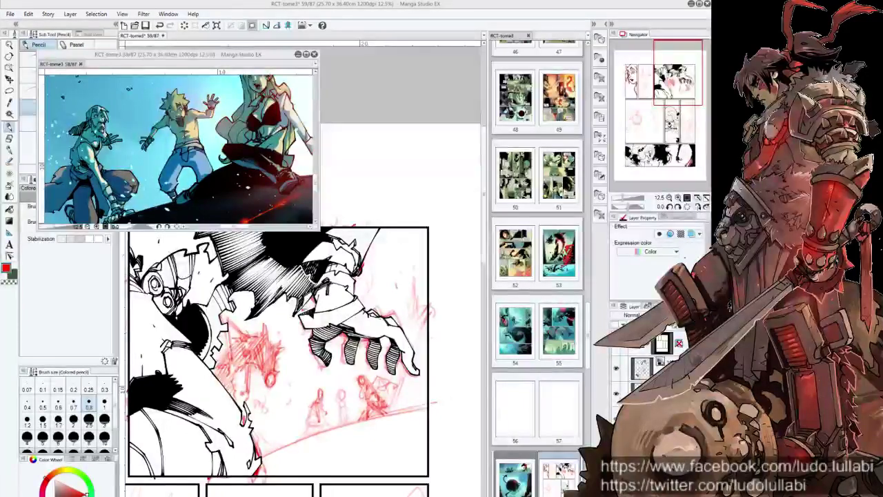
scroll(327, 388, "down", 1)
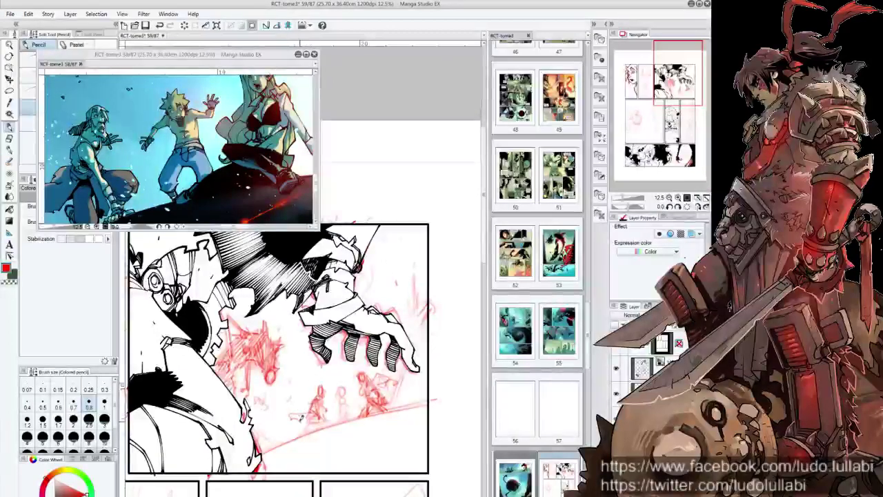
left_click_drag(299, 426, 309, 400)
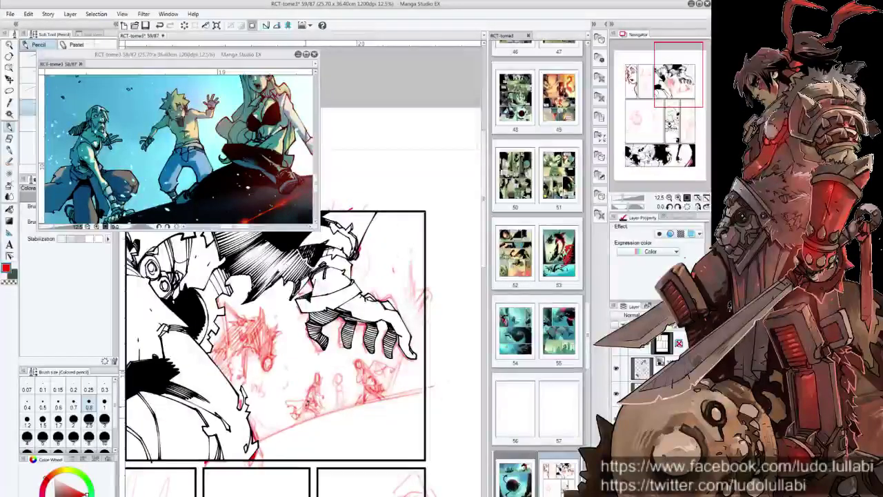
left_click_drag(324, 397, 328, 407)
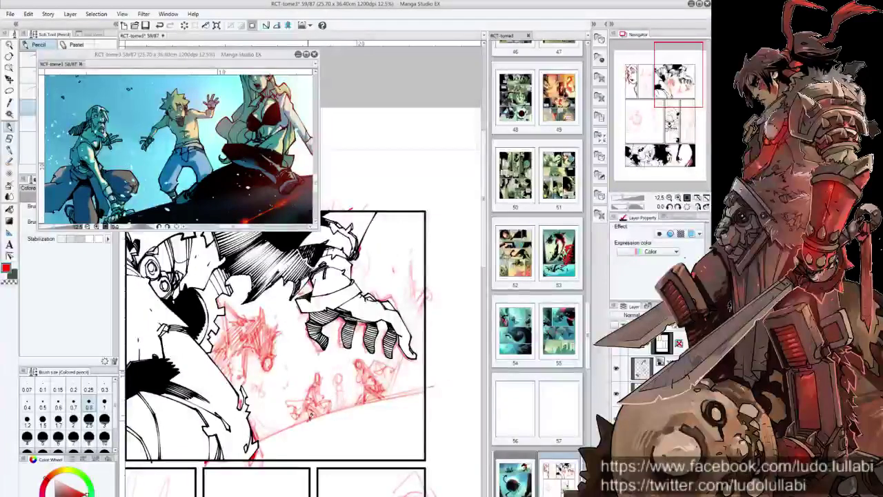
mouse_move(336, 376)
left_mouse_down()
mouse_move(345, 384)
mouse_move(340, 410)
left_mouse_up()
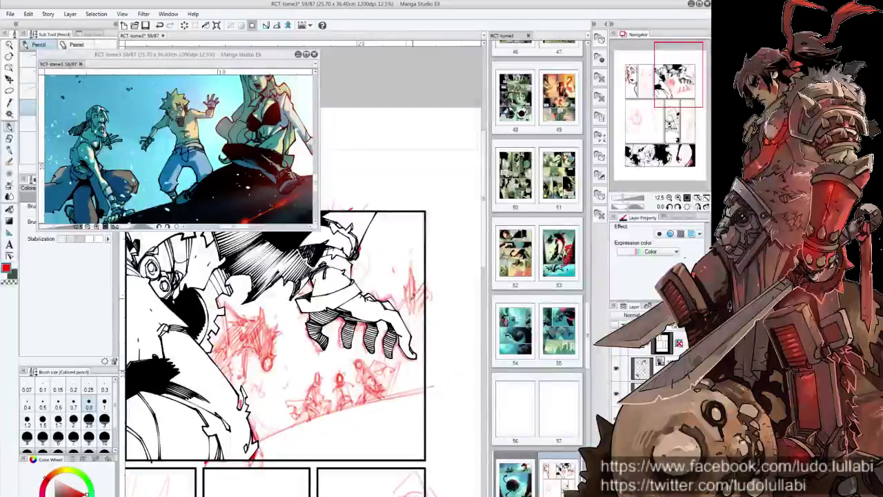
mouse_move(425, 281)
left_mouse_down()
mouse_move(397, 377)
mouse_move(375, 329)
mouse_move(371, 383)
left_mouse_up()
left_click_drag(432, 319, 407, 362)
Step: With the Lighter pencil, add red detail to the figures and a long diagonal line across the panel
left_click(29, 77)
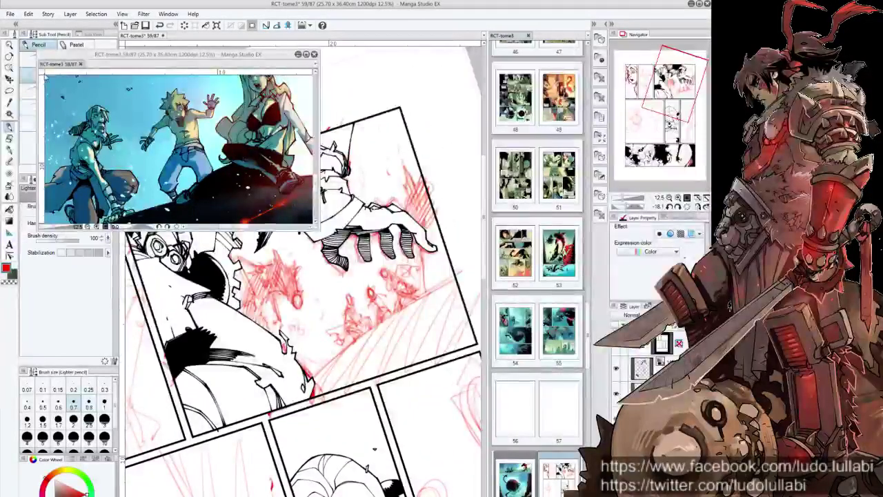
mouse_move(296, 276)
left_mouse_down()
mouse_move(305, 339)
mouse_move(283, 339)
mouse_move(285, 356)
left_mouse_up()
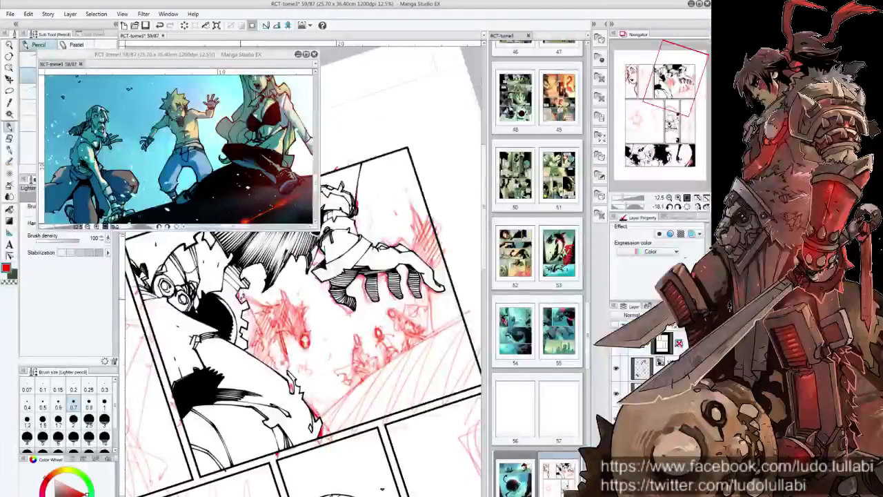
left_click_drag(282, 293, 345, 329)
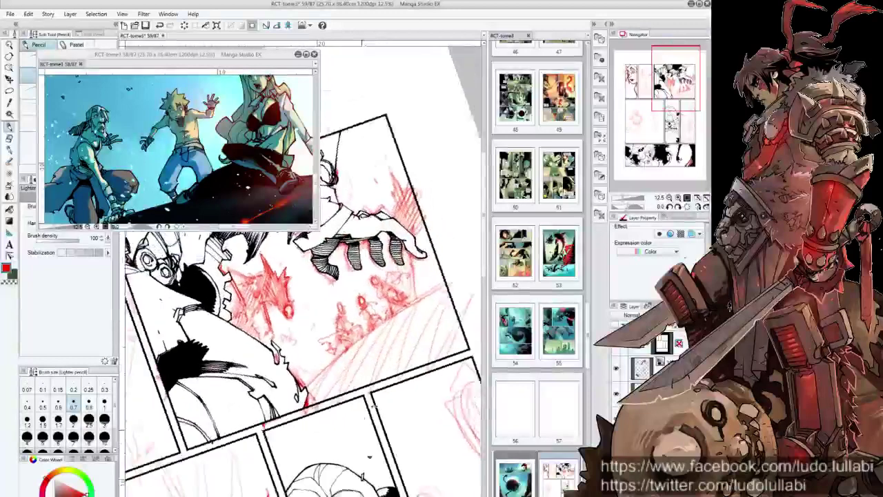
left_click_drag(381, 280, 414, 268)
left_click_drag(453, 271, 316, 382)
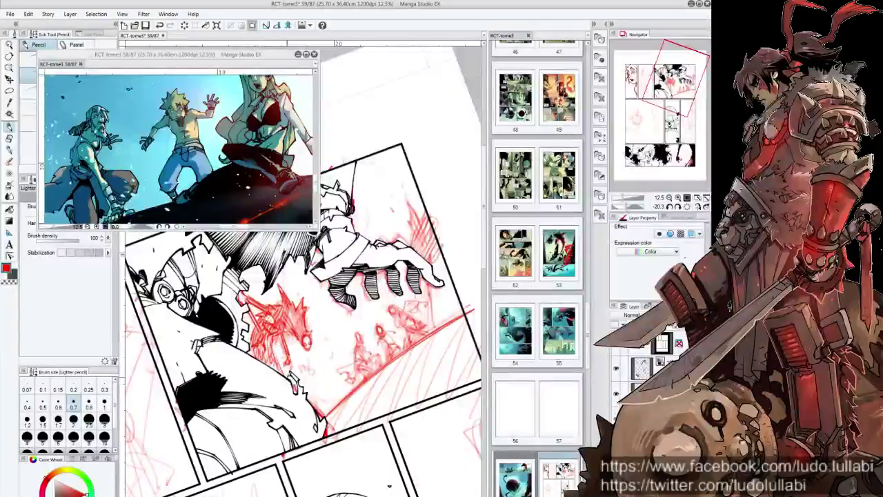
Step: Level the view and flip it horizontally to check the drawing
mouse_move(386, 297)
left_mouse_down()
mouse_move(350, 333)
mouse_move(297, 339)
left_mouse_up()
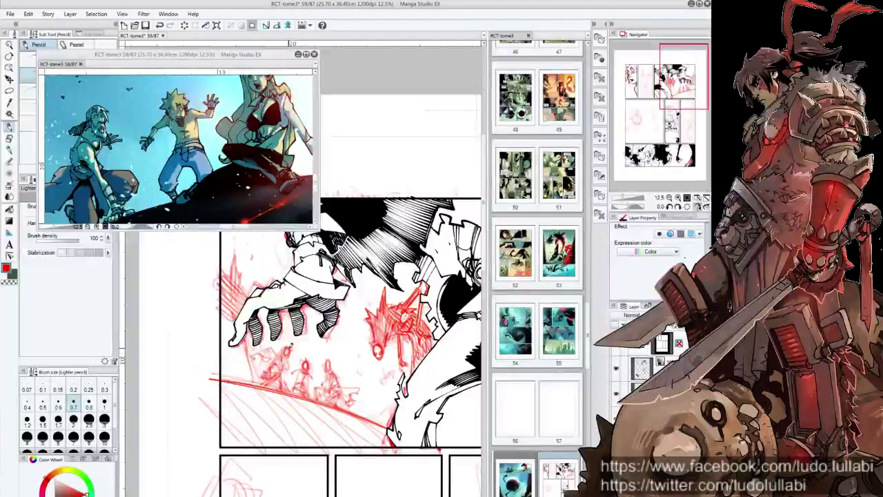
left_click_drag(297, 339, 305, 343)
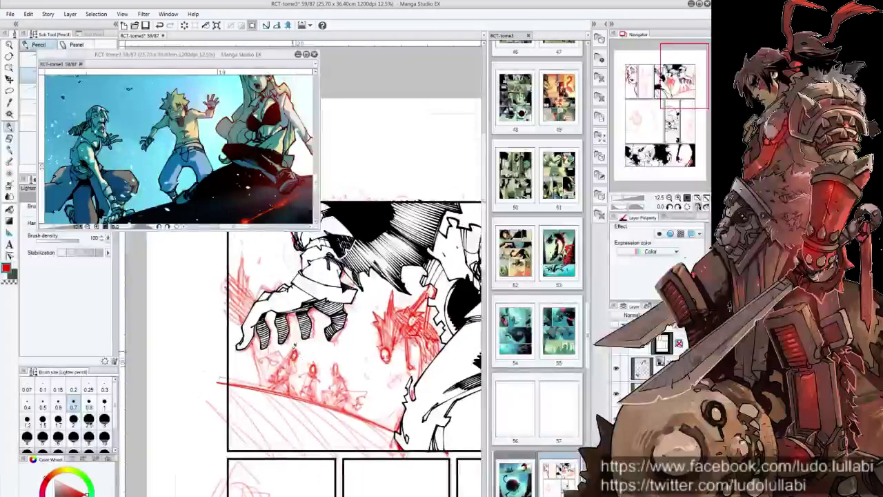
key("h")
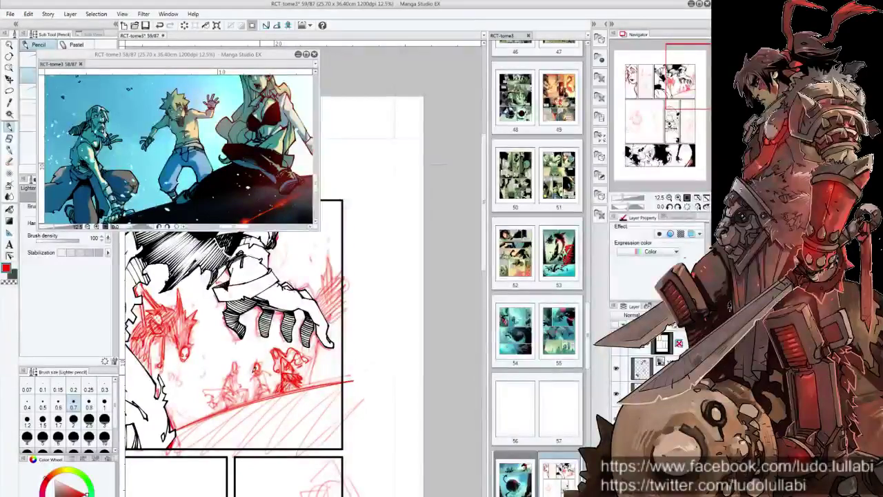
scroll(267, 374, "up", 1)
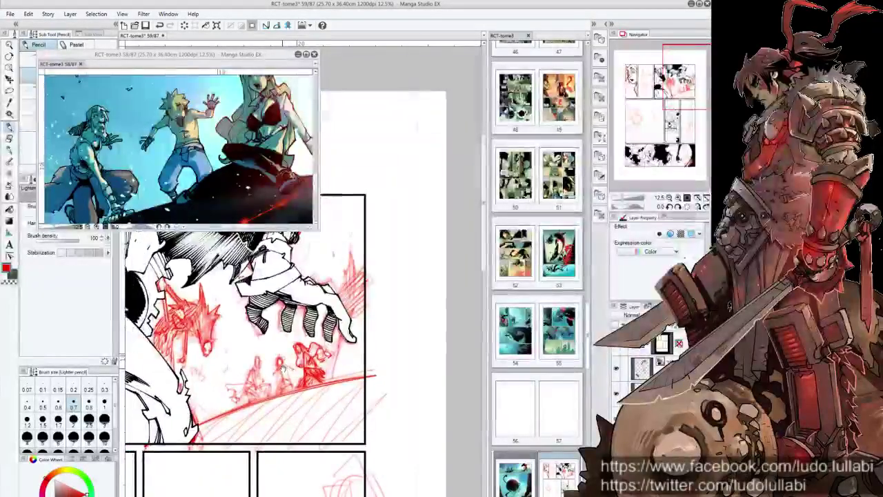
left_click(228, 145)
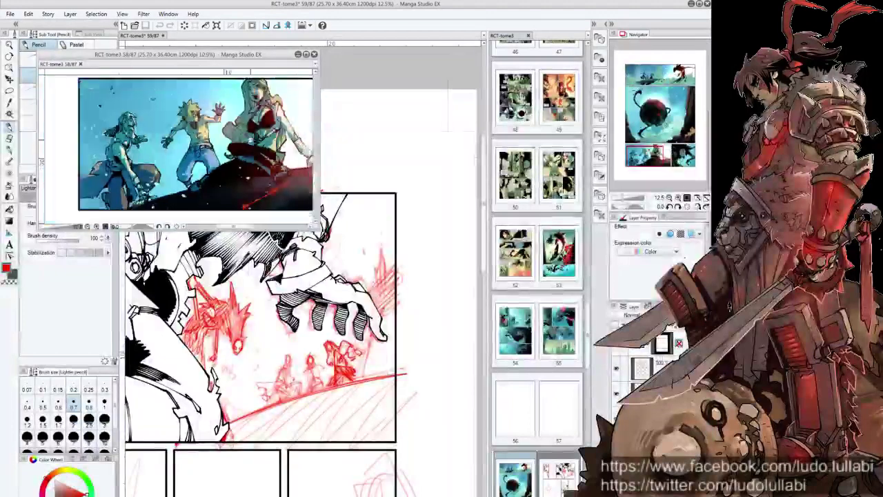
scroll(228, 145, "down", 2)
scroll(251, 196, "up", 3)
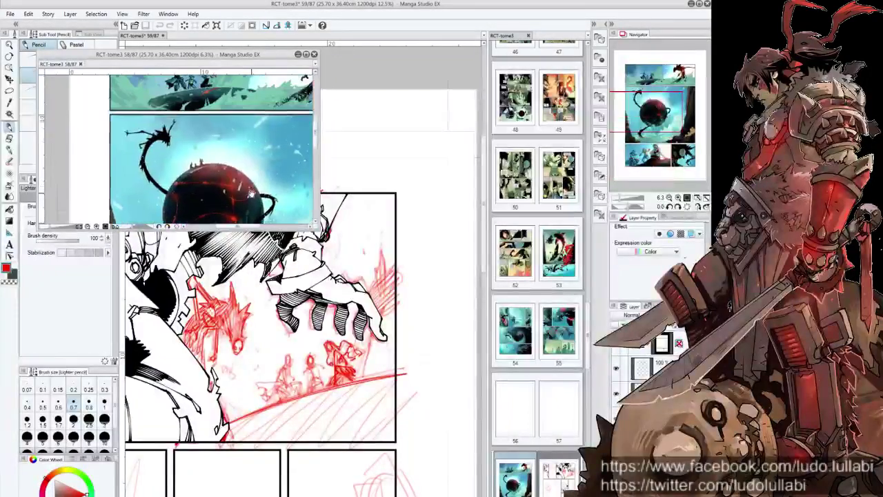
scroll(250, 196, "up", 1)
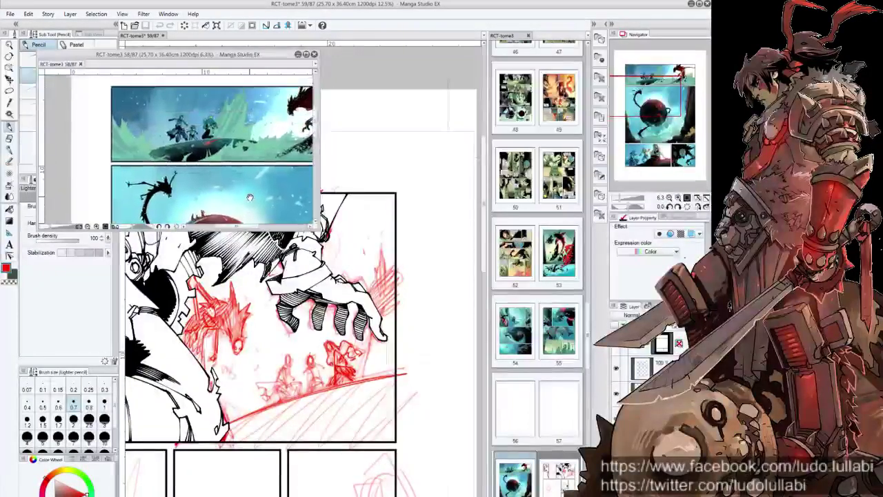
scroll(245, 147, "down", 1)
scroll(245, 147, "down", 3)
scroll(263, 140, "down", 2)
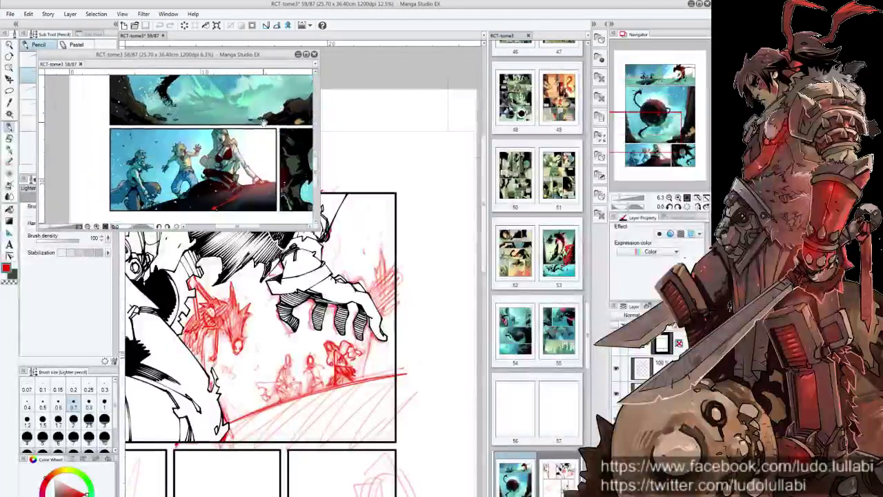
scroll(272, 135, "down", 1)
scroll(249, 103, "up", 1)
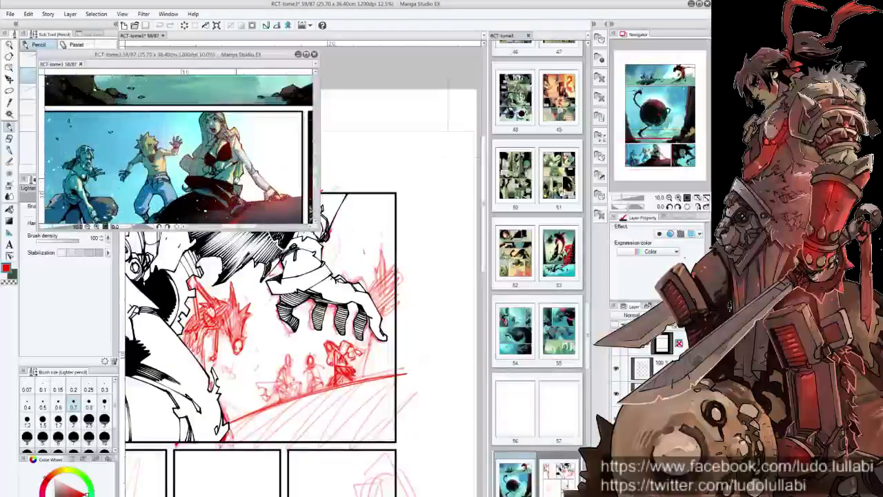
scroll(247, 173, "up", 1)
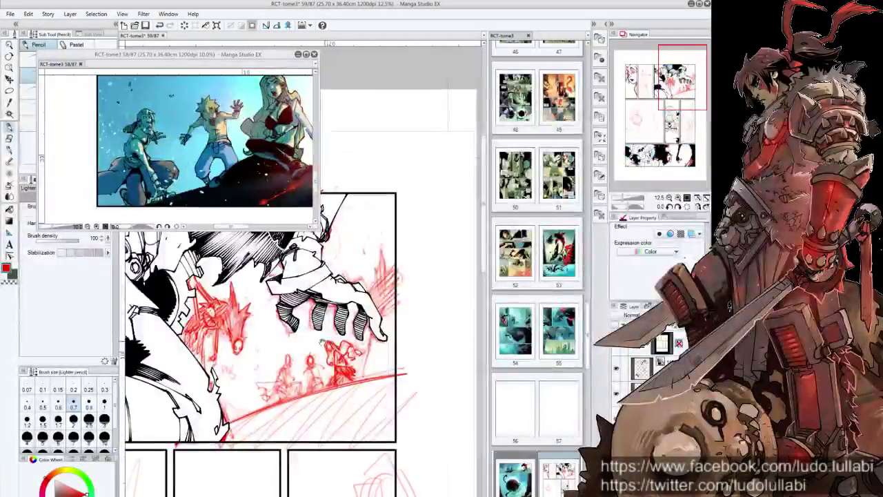
scroll(301, 366, "up", 1)
scroll(298, 360, "up", 1)
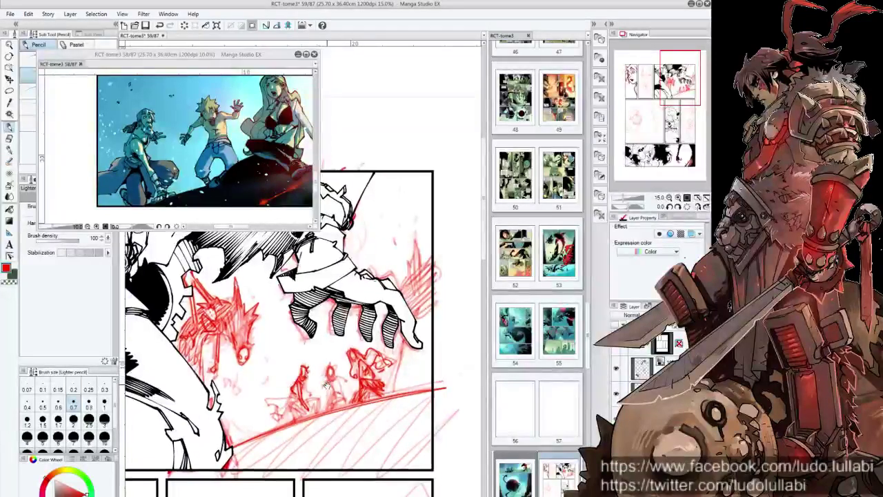
Step: Add red strokes to the small figures and burst flames, then pan down to the panels below
scroll(312, 374, "down", 2)
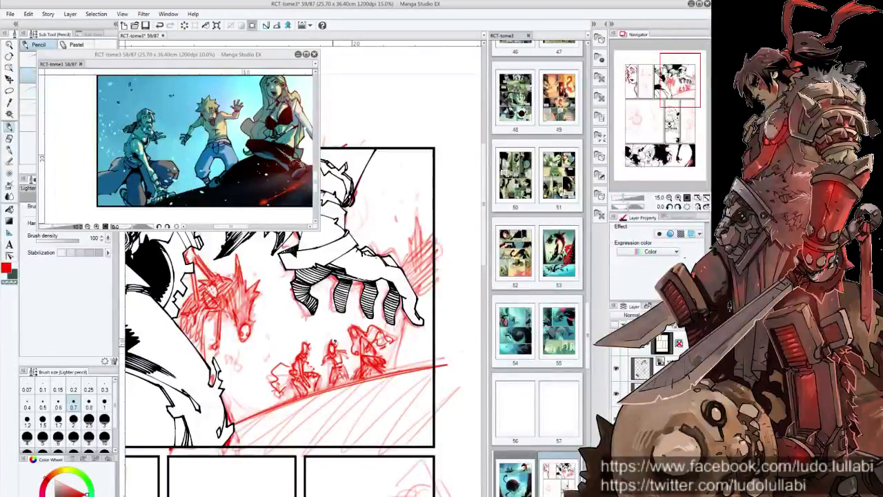
scroll(336, 340, "up", 2)
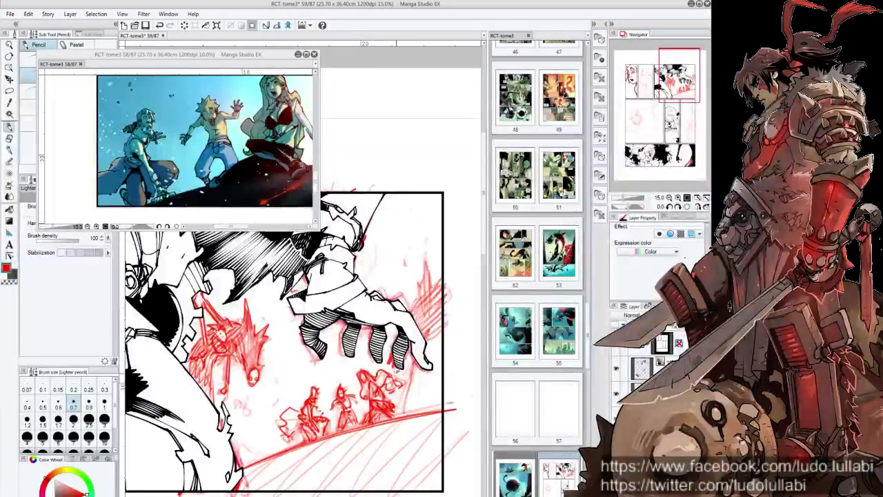
left_click_drag(401, 368, 407, 411)
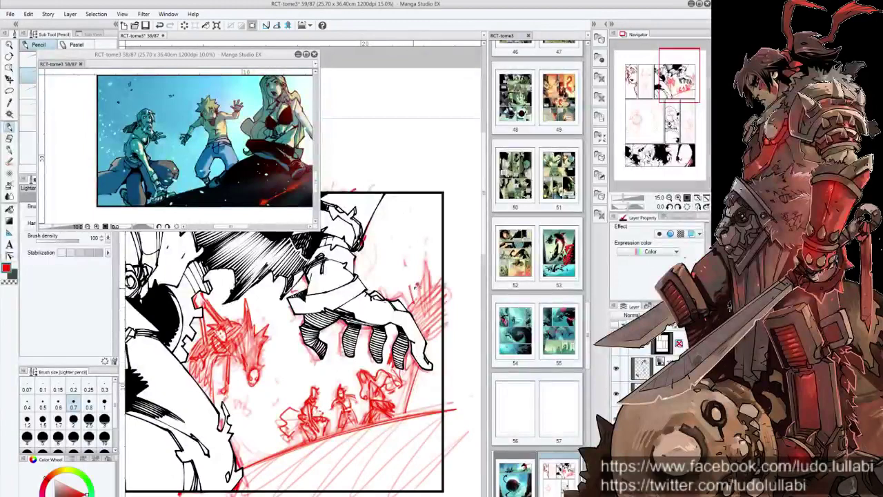
left_click_drag(420, 252, 417, 326)
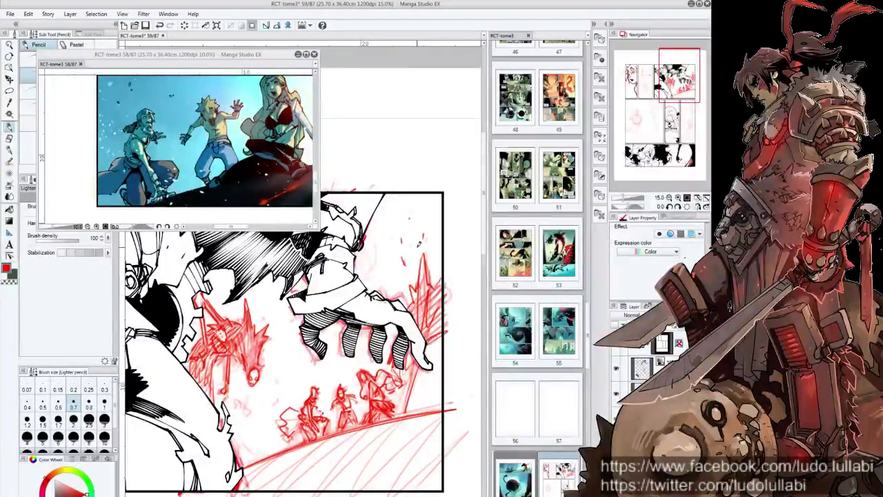
left_click_drag(420, 243, 288, 373)
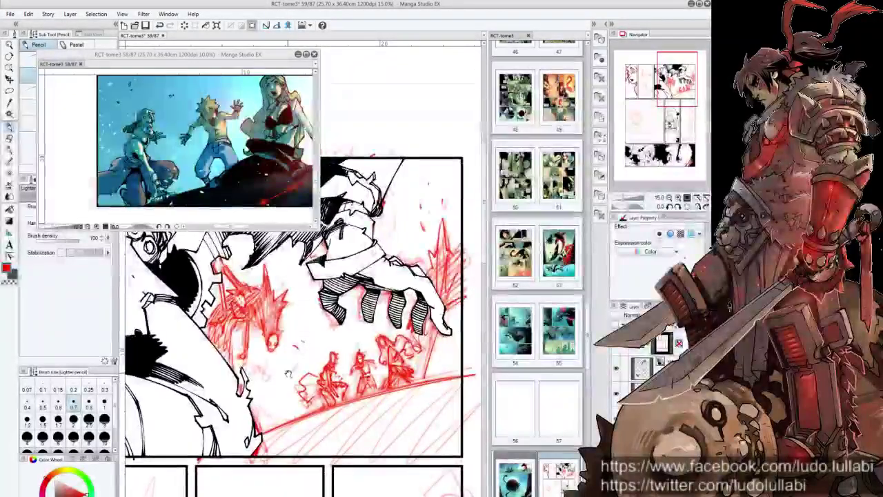
scroll(288, 374, "down", 2)
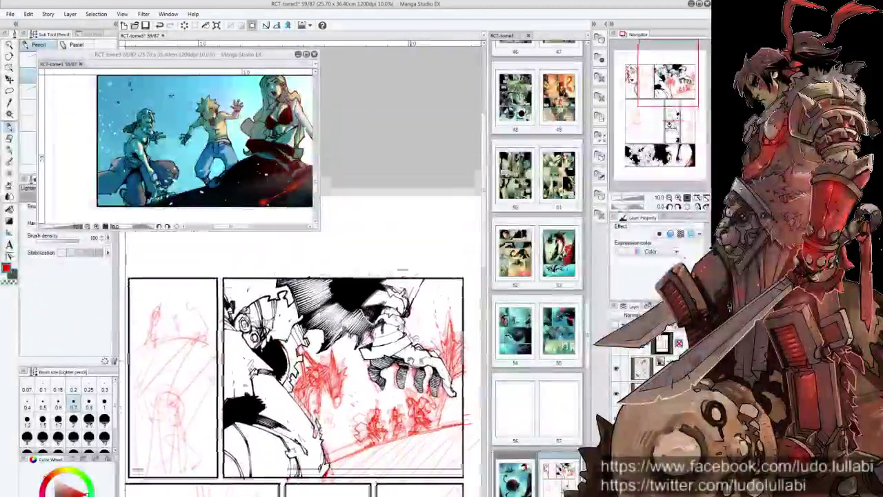
Step: Tint the old red sketch layer light blue, select the drawing layer and pick the Colored pencil
scroll(288, 374, "up", 2)
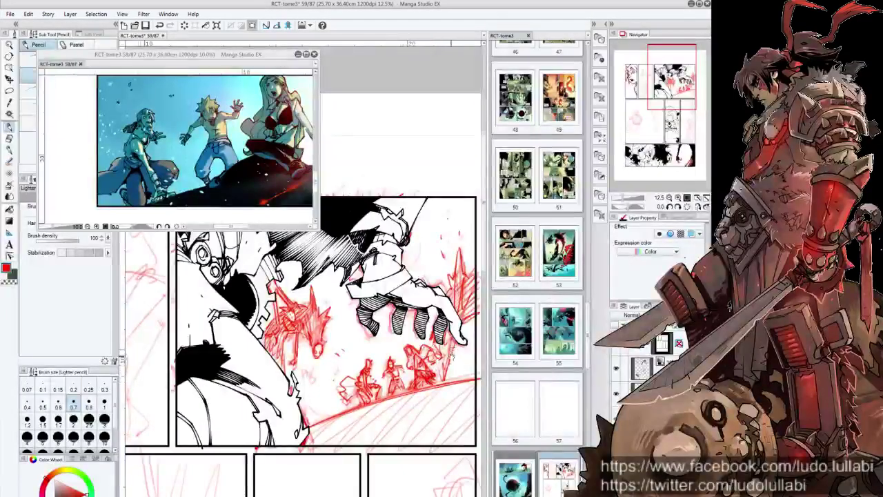
left_click_drag(310, 310, 303, 324)
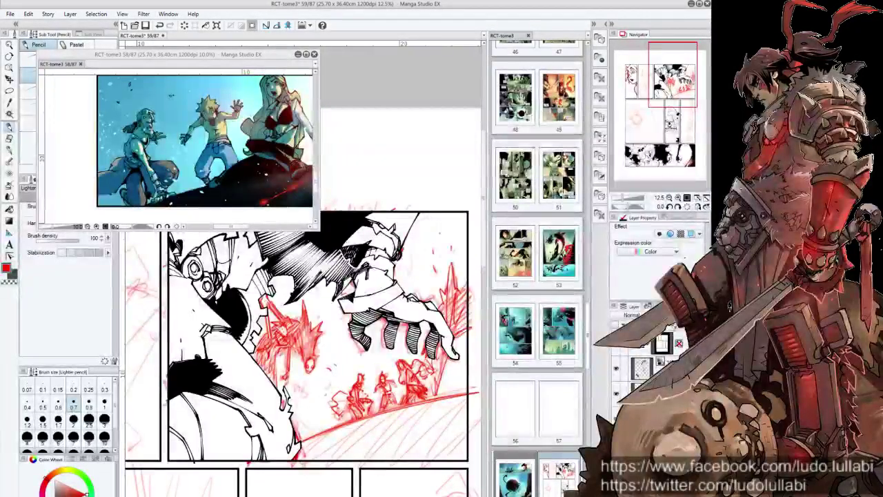
left_click(691, 233)
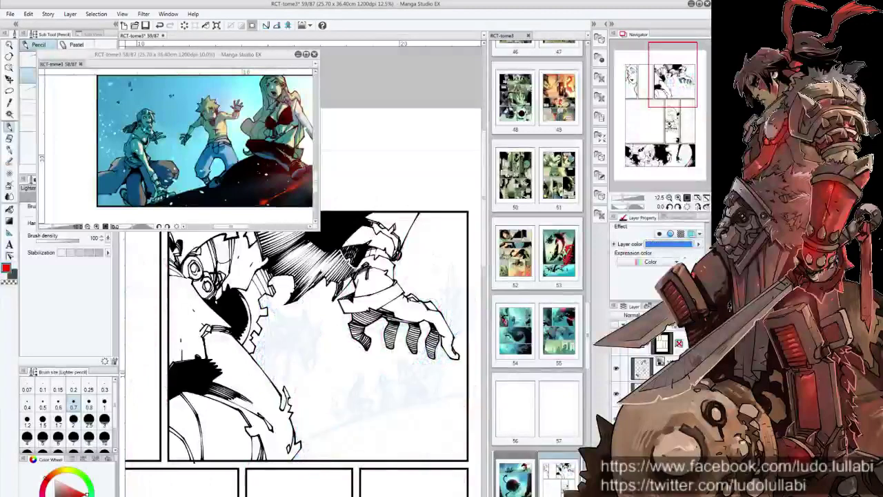
left_click(691, 233)
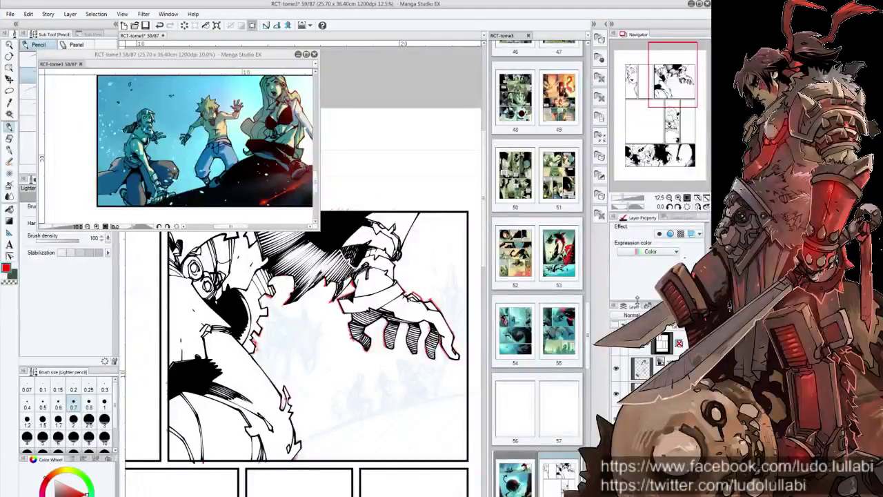
left_click(31, 189)
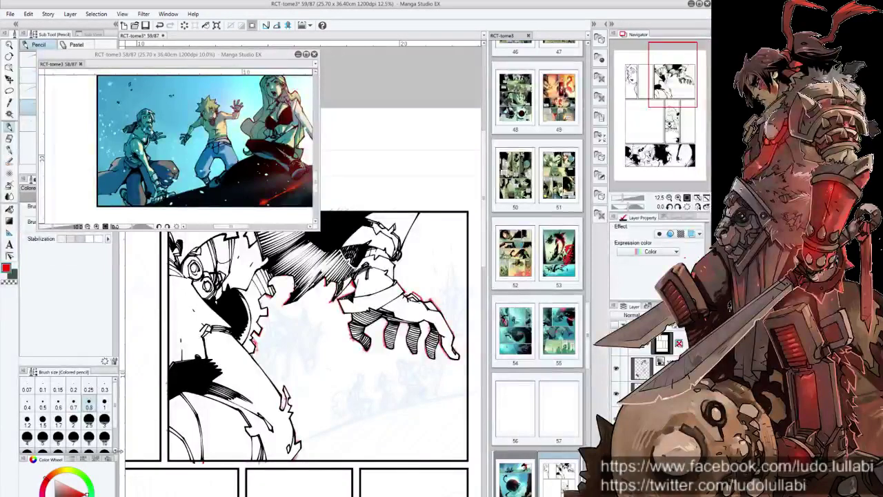
scroll(323, 351, "up", 1)
scroll(324, 351, "up", 1)
scroll(324, 350, "up", 1)
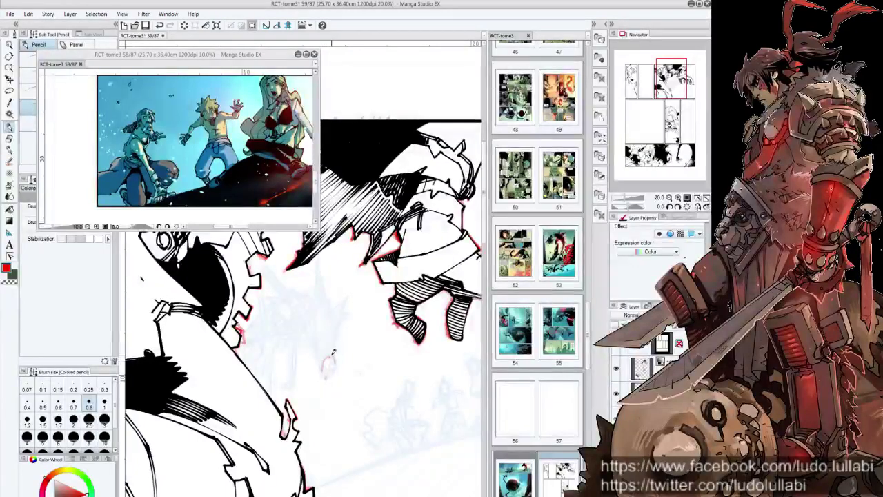
Step: Sketch a fresh red pencil energy burst between the two flying characters
scroll(331, 366, "down", 1)
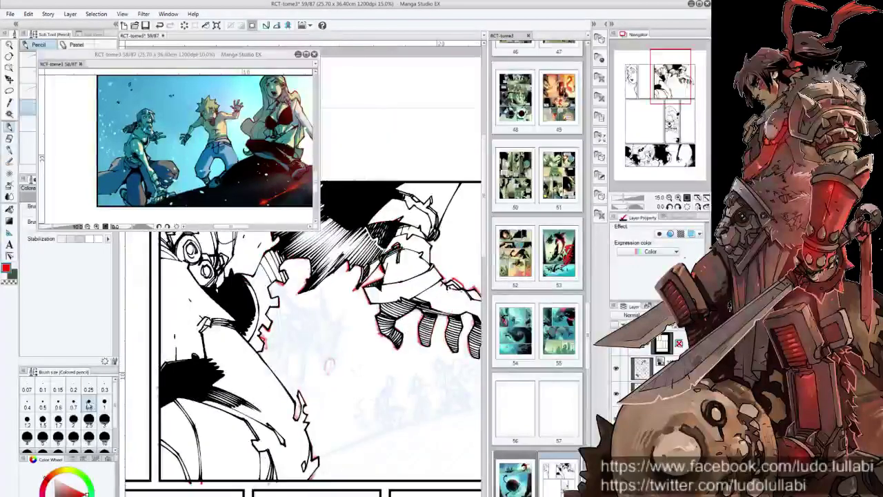
scroll(329, 366, "up", 1)
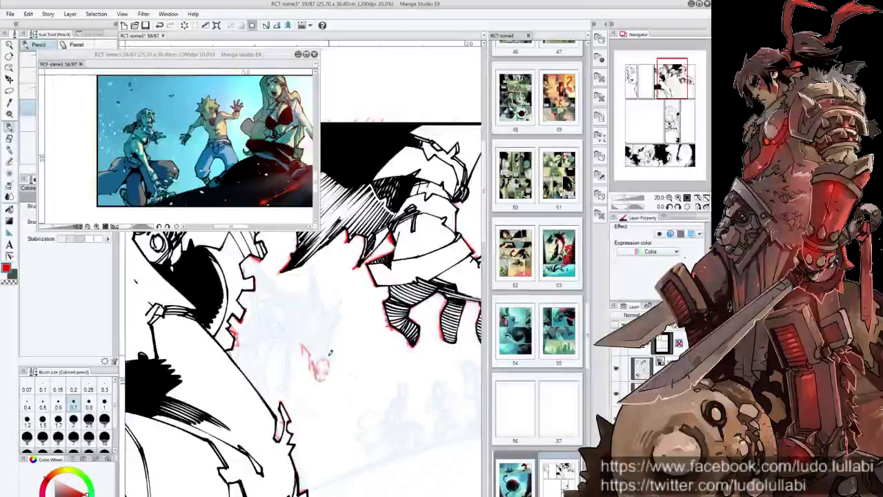
mouse_move(331, 347)
left_mouse_down()
mouse_move(338, 357)
mouse_move(319, 362)
left_mouse_up()
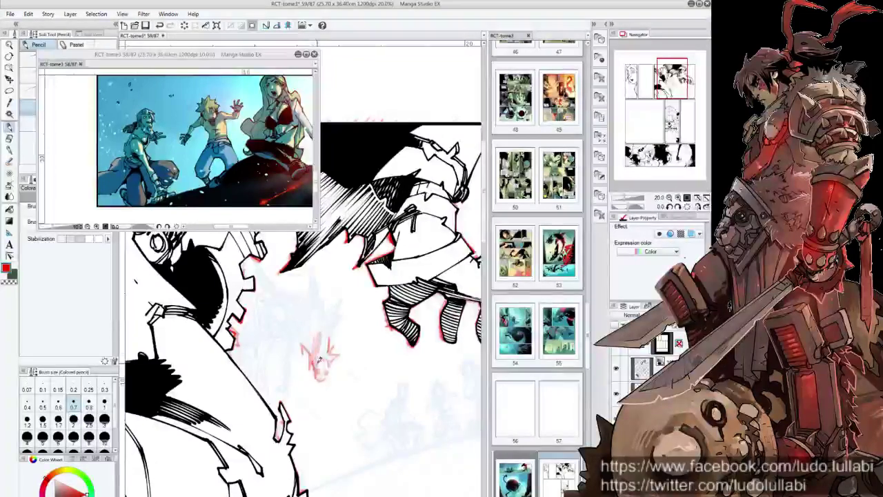
scroll(327, 338, "down", 1)
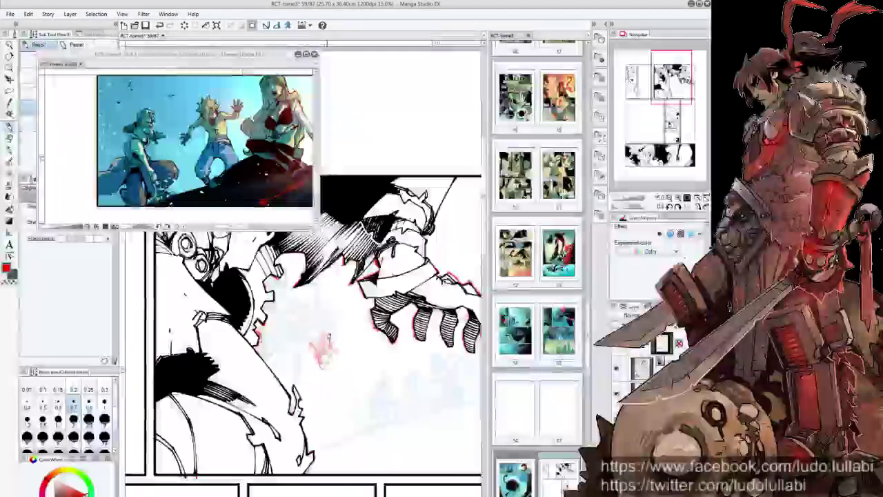
scroll(324, 349, "up", 1)
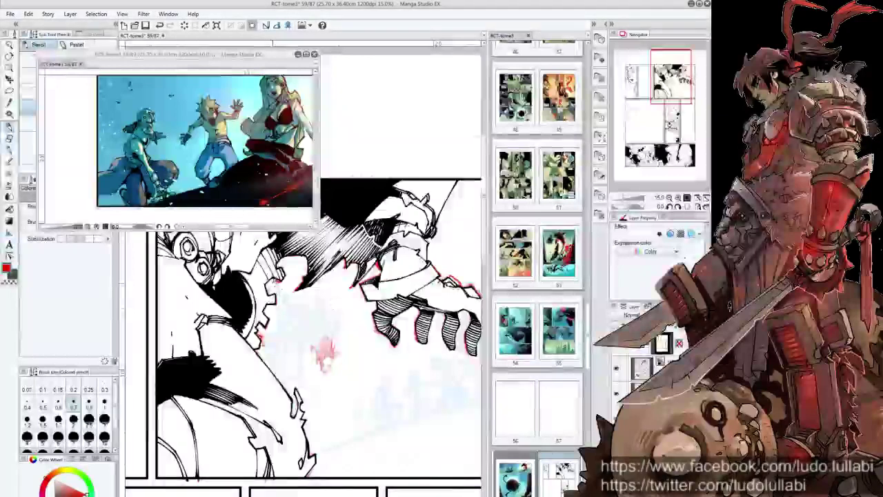
mouse_move(270, 280)
left_mouse_down()
mouse_move(279, 334)
mouse_move(279, 297)
mouse_move(274, 349)
mouse_move(258, 354)
left_mouse_up()
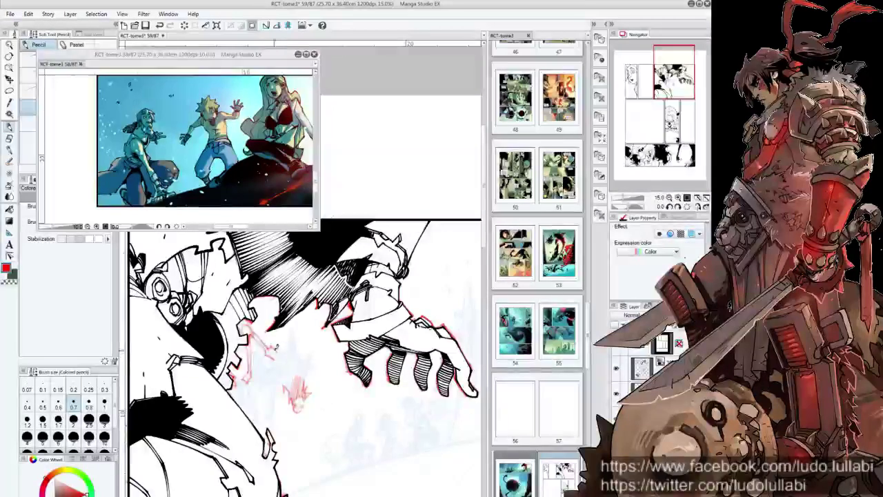
left_click_drag(273, 344, 281, 348)
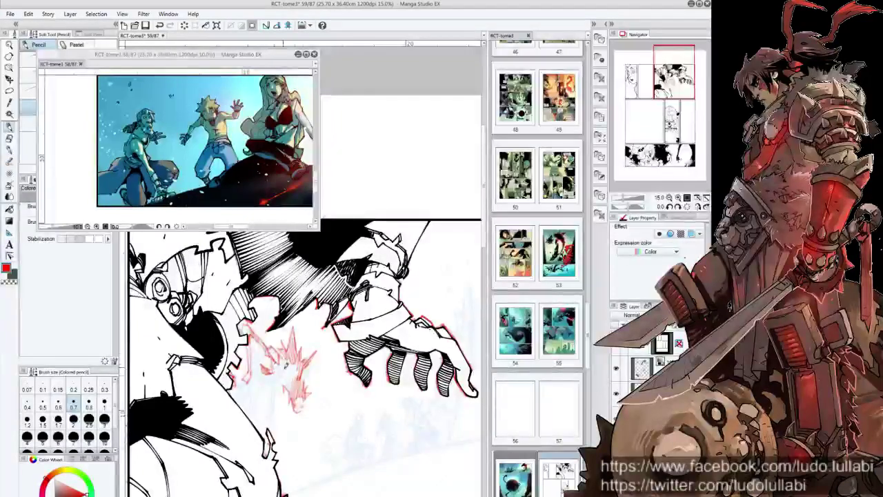
left_click_drag(271, 370, 278, 359)
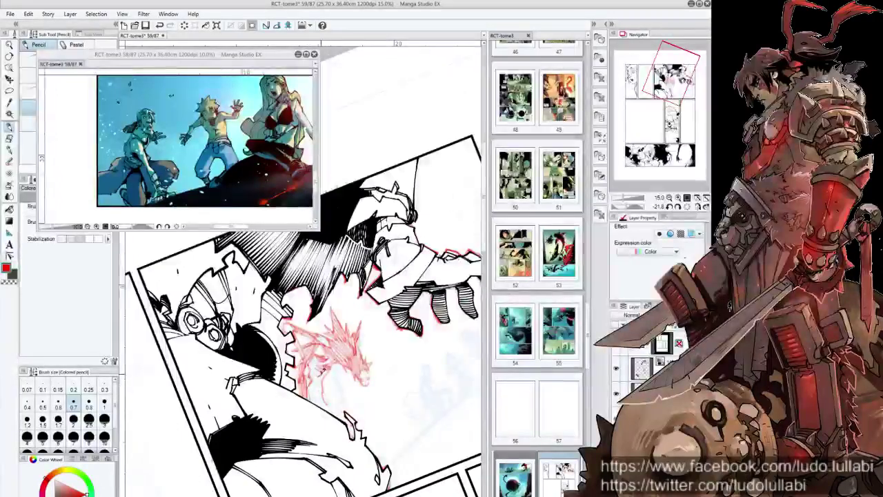
Step: Add short strokes below the burst, then lasso the red burst sketch
left_click_drag(322, 373, 324, 408)
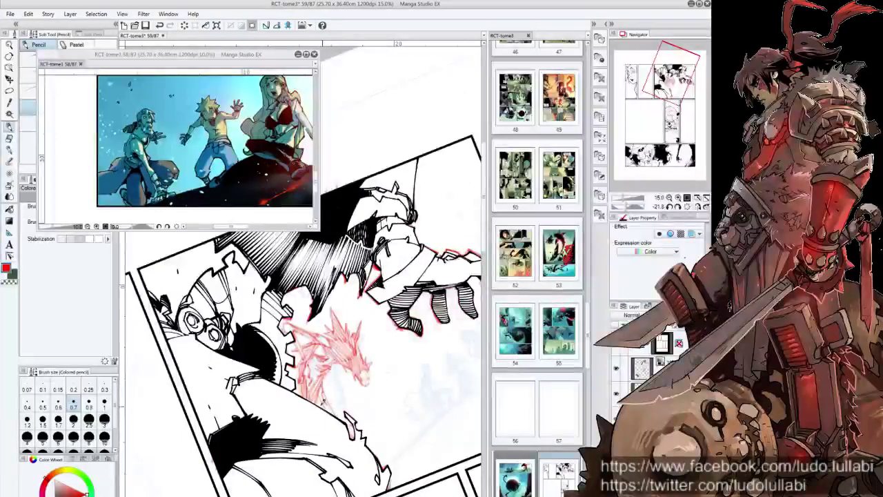
key("ctrl+plus")
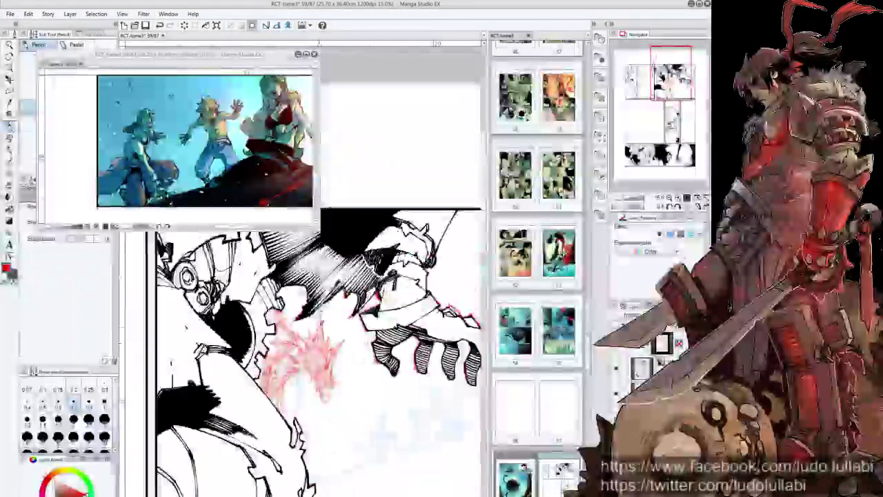
key("m")
left_click_drag(330, 317, 349, 357)
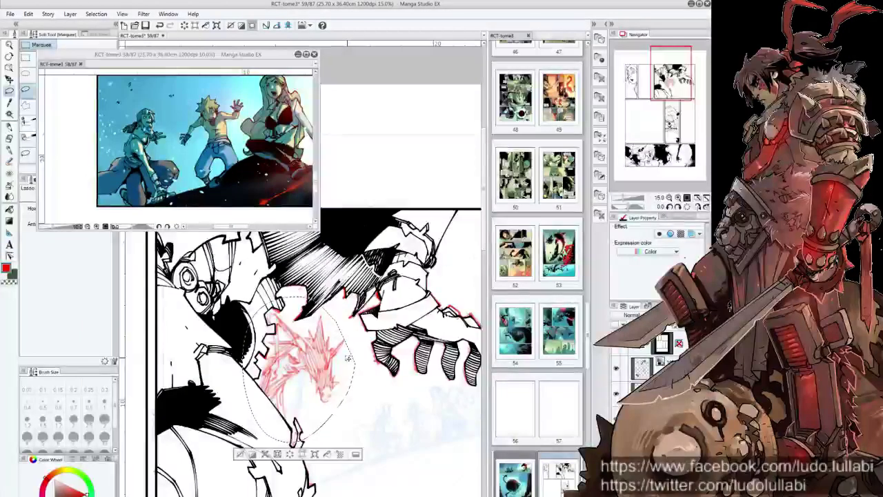
key("p")
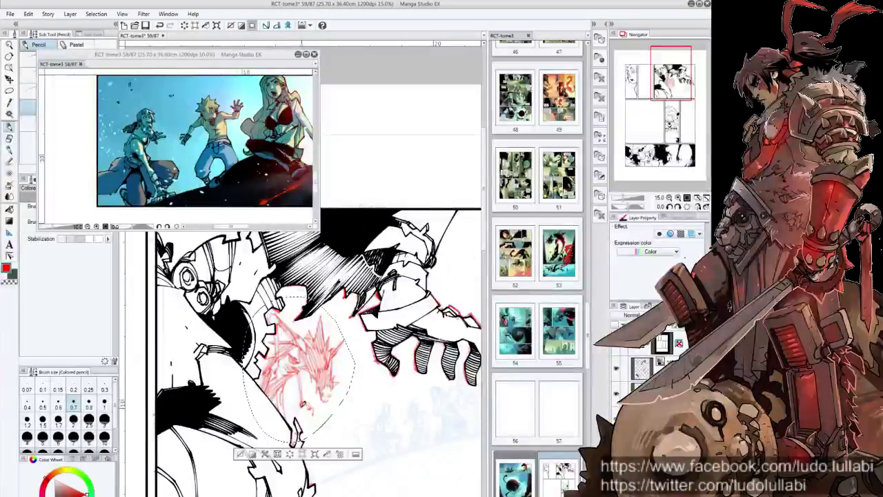
Step: Shift the selected burst sketch slightly left and deselect it
key("ctrl+t")
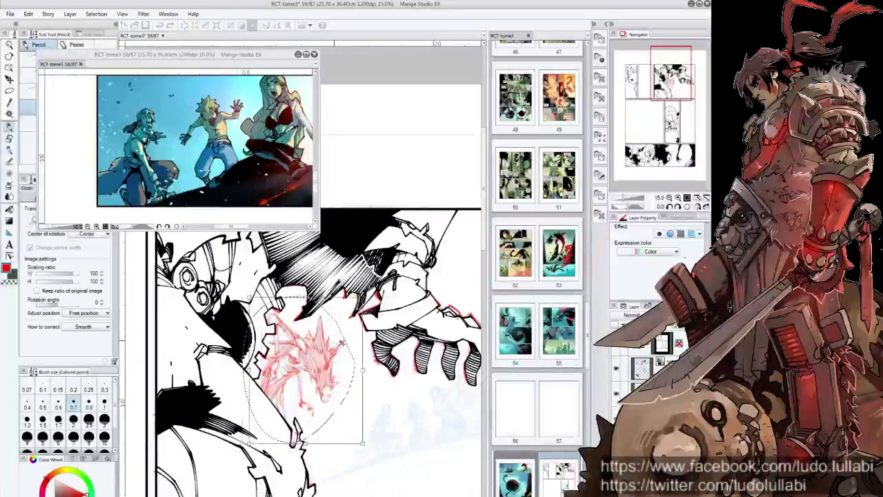
left_click_drag(349, 344, 343, 343)
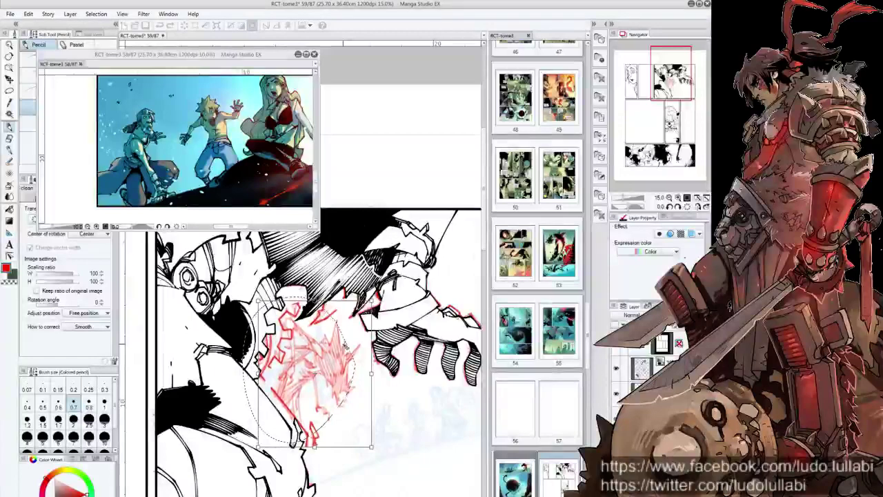
key("Return")
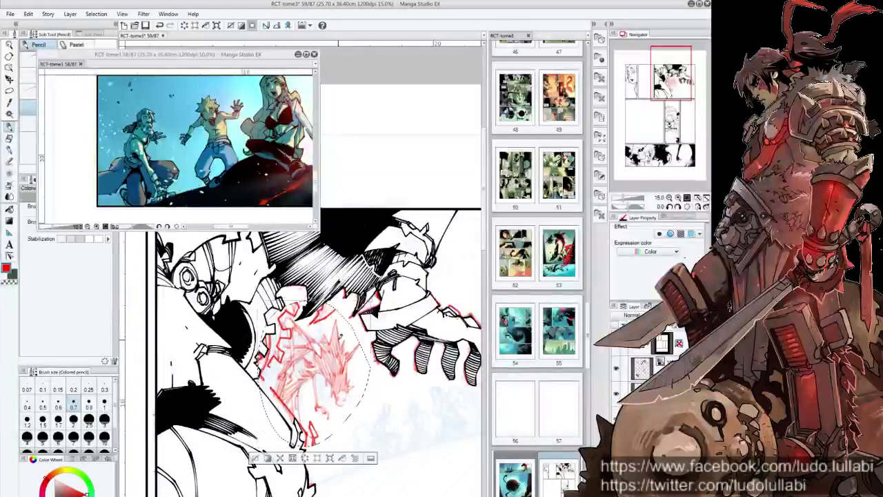
key("ctrl+d")
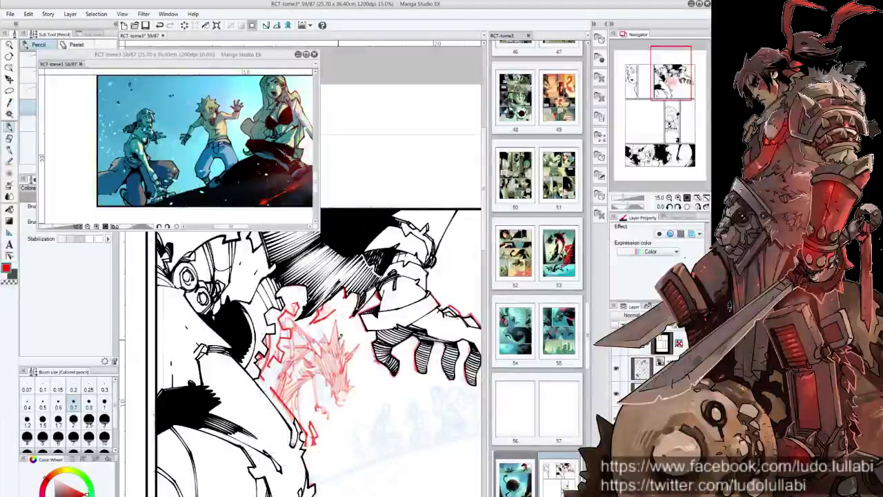
Step: Erase the stray lower strokes of the burst sketch
left_click_drag(269, 348, 352, 290)
mouse_move(269, 373)
left_mouse_down()
mouse_move(289, 338)
mouse_move(273, 369)
left_mouse_up()
mouse_move(274, 400)
left_mouse_down()
mouse_move(303, 435)
mouse_move(318, 432)
left_mouse_up()
key("p")
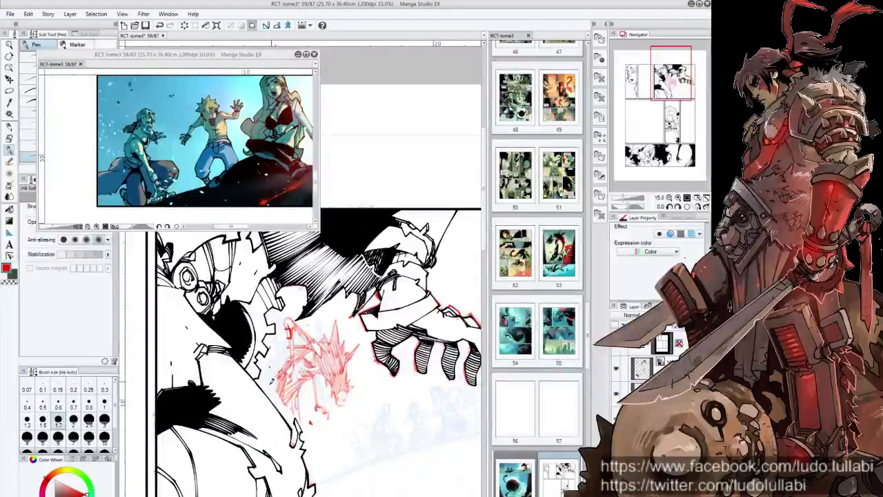
Step: Pencil a small red figure below the hand, just above the curved horizon line
key("p")
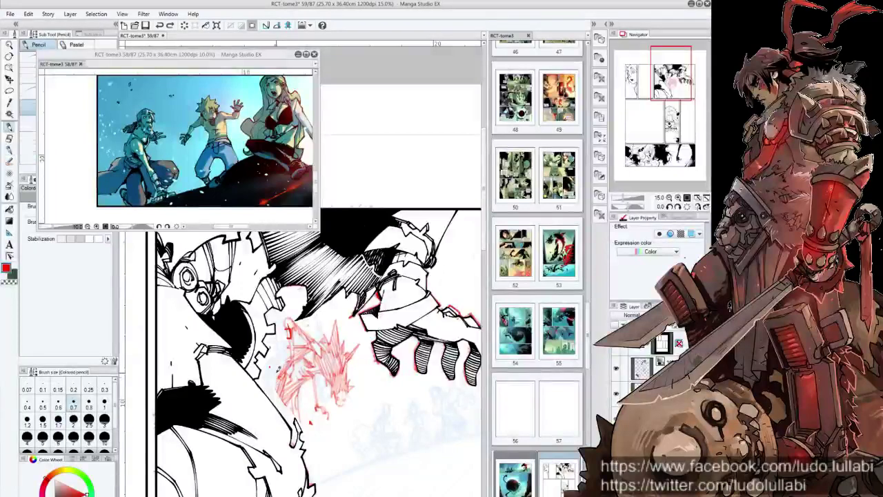
left_click_drag(283, 379, 276, 404)
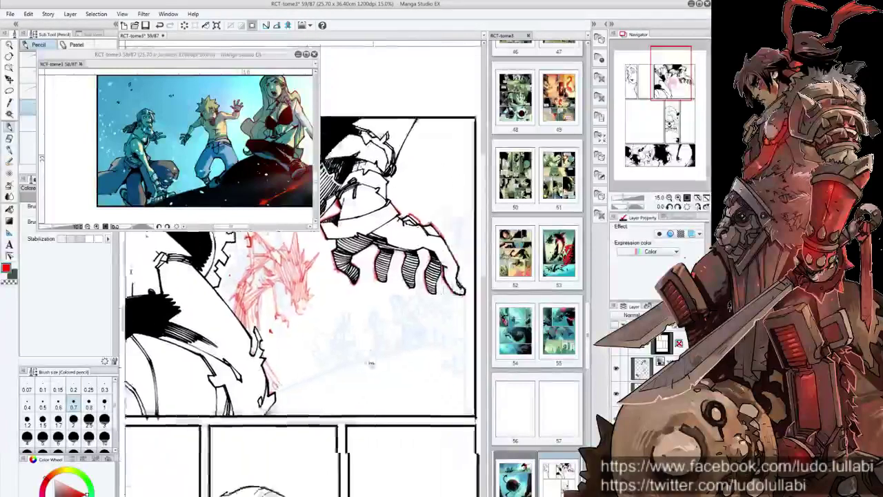
mouse_move(323, 469)
left_mouse_down()
mouse_move(404, 454)
mouse_move(283, 484)
left_mouse_up()
scroll(324, 385, "up", 2)
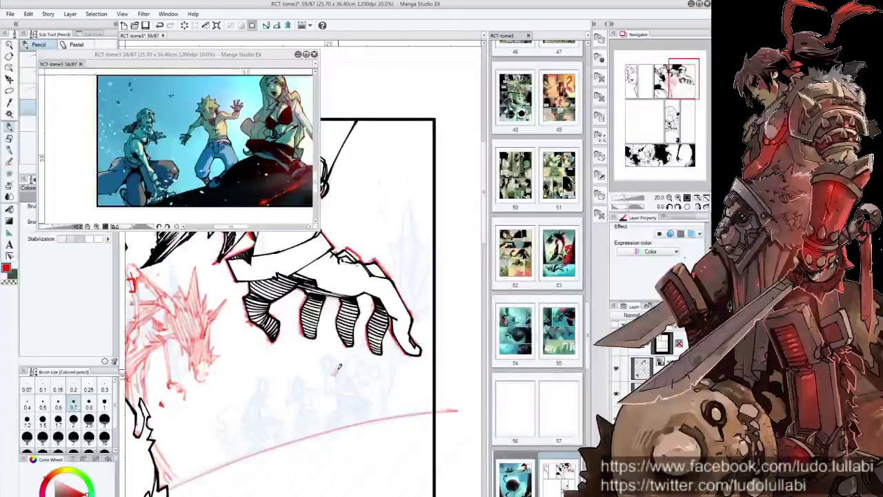
left_click_drag(336, 373, 337, 388)
key("^")
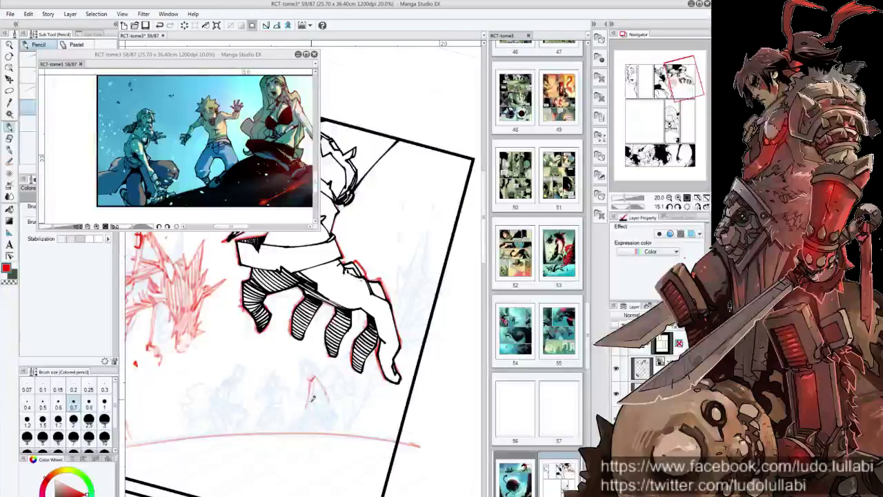
left_click_drag(309, 402, 302, 422)
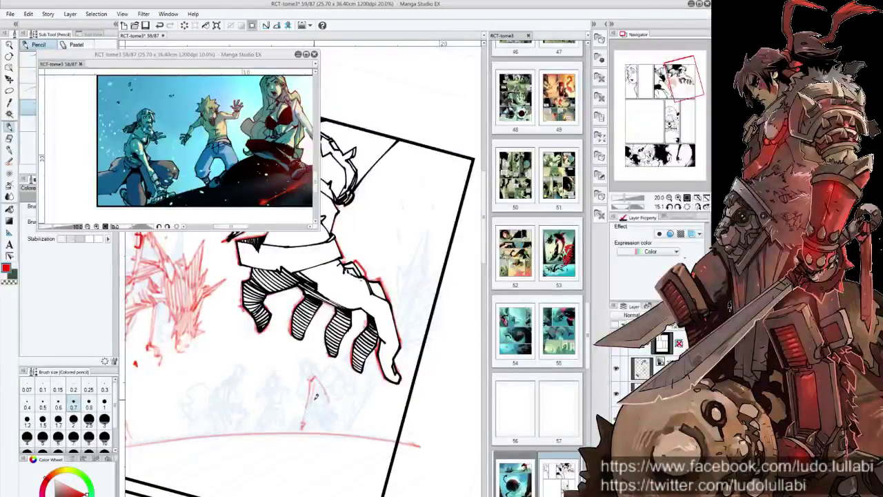
left_click_drag(308, 378, 330, 429)
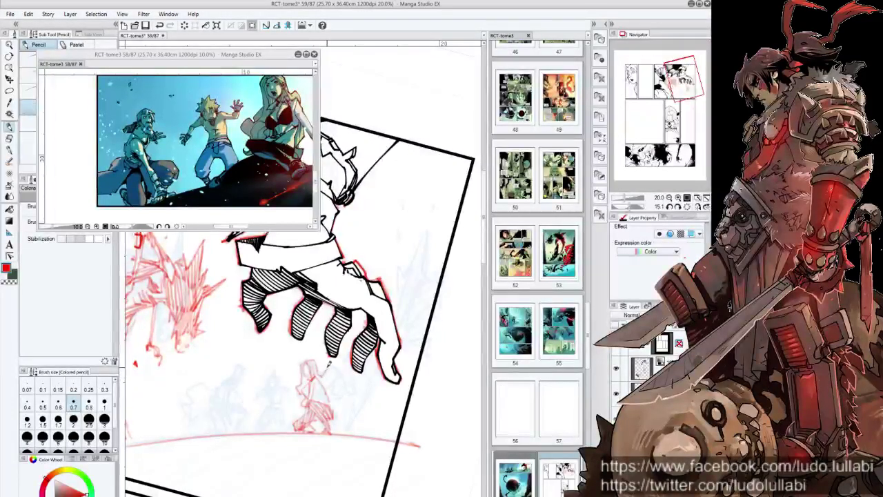
Step: Turn the view so the panel border stands upright and start lassoing the figure
left_click_drag(360, 413, 328, 399)
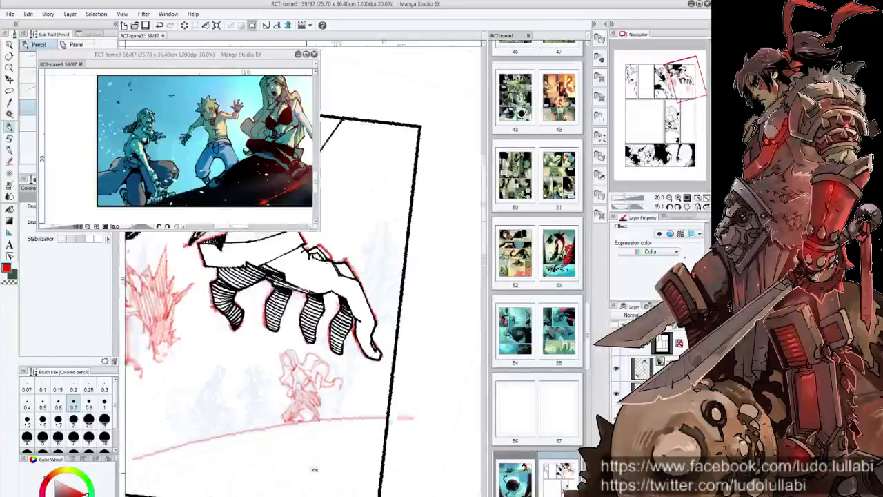
mouse_move(324, 404)
left_mouse_down()
mouse_move(343, 393)
mouse_move(354, 418)
left_mouse_up()
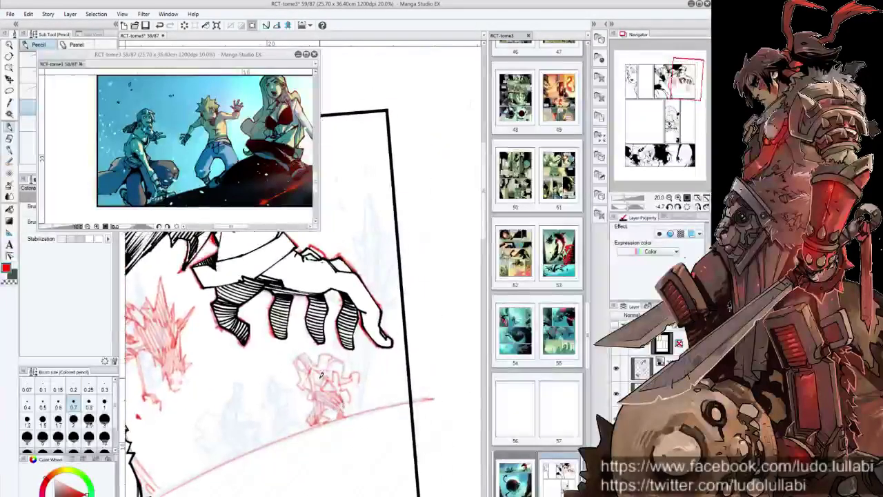
key("m")
mouse_move(312, 364)
left_mouse_down()
mouse_move(350, 389)
mouse_move(305, 378)
left_mouse_up()
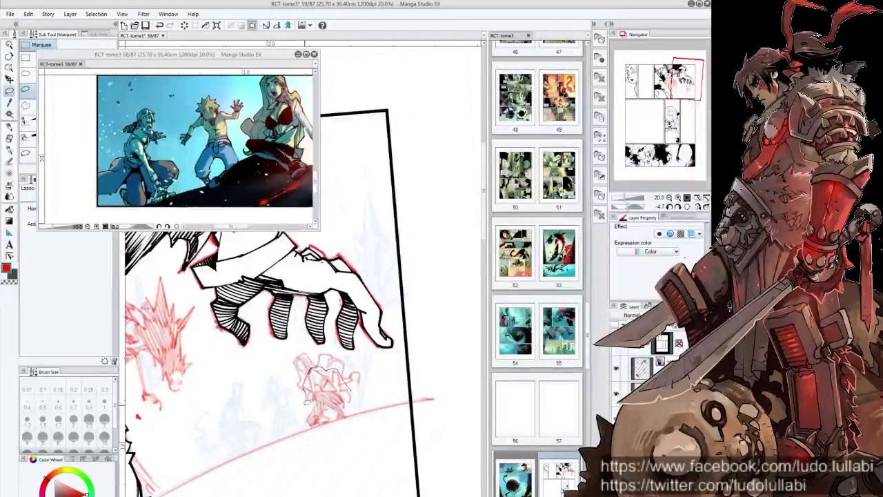
Step: Scale the lassoed small red figure up to about 107% and deselect
left_click_drag(307, 423, 344, 390)
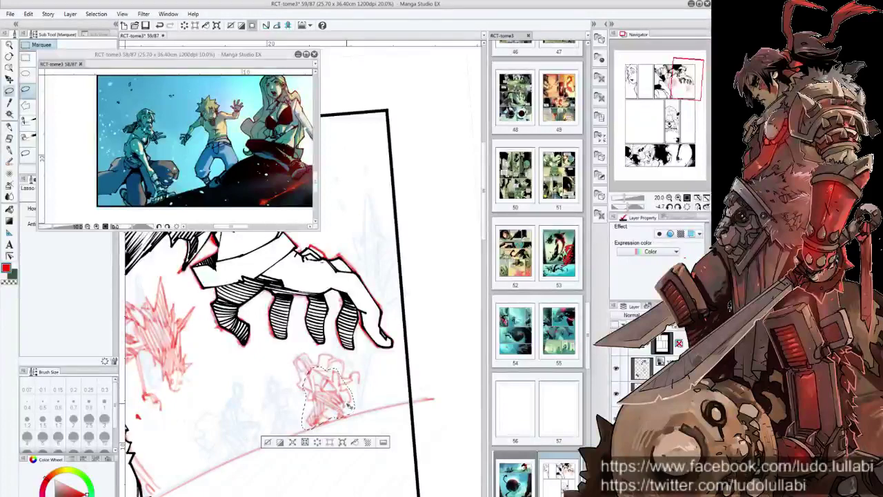
key("ctrl+t")
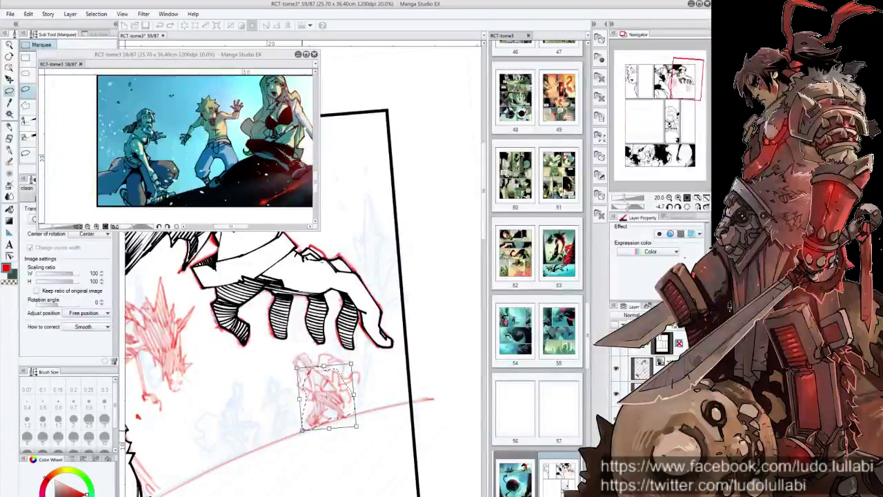
left_click_drag(336, 372, 343, 372)
key("Return")
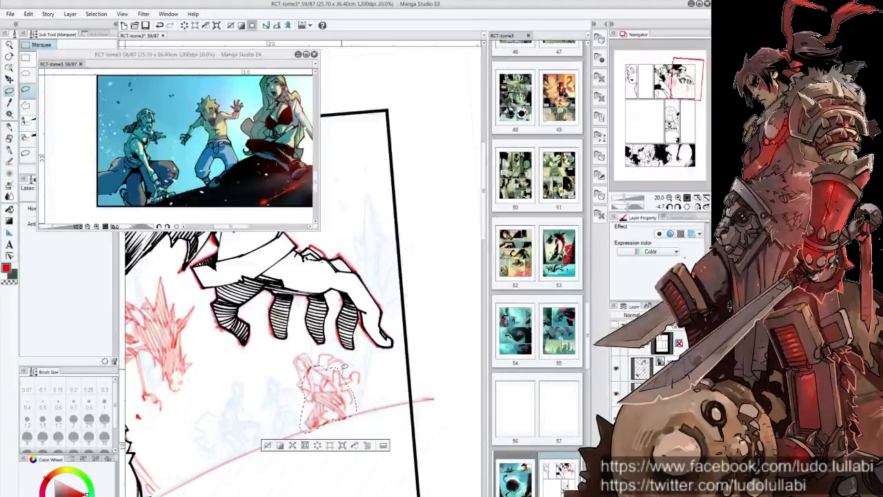
key("ctrl+d")
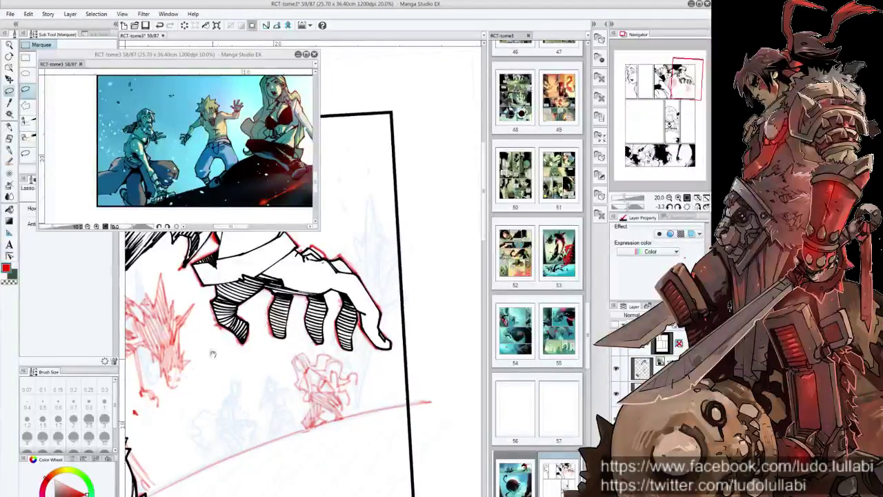
left_click_drag(340, 371, 456, 349)
key("p")
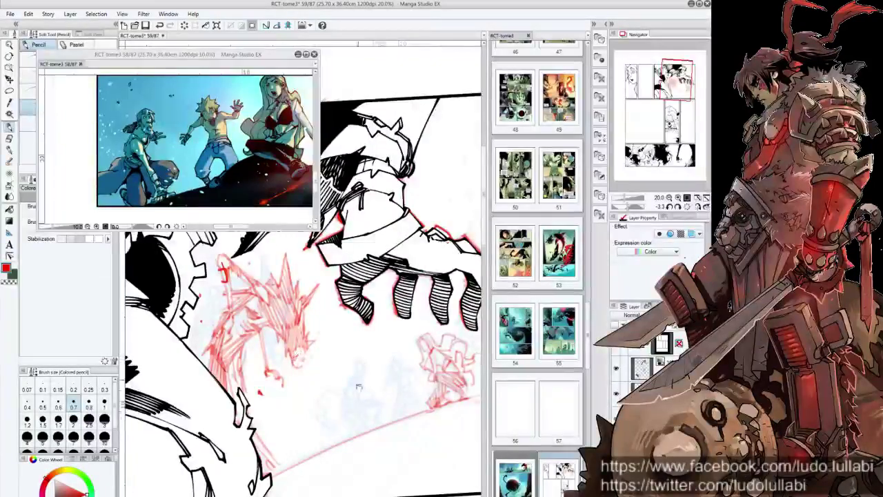
Step: Level the view and sketch two more small red figures on the horizon line
left_click_drag(389, 356, 312, 370)
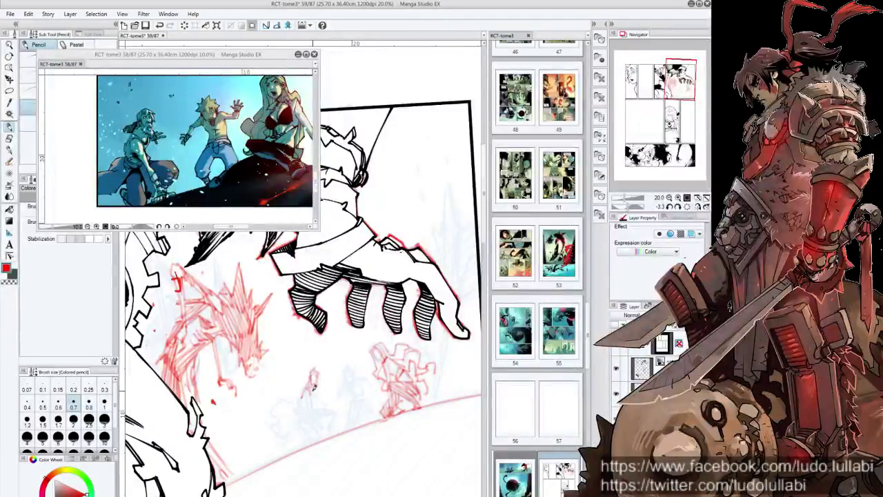
left_click_drag(313, 387, 356, 400)
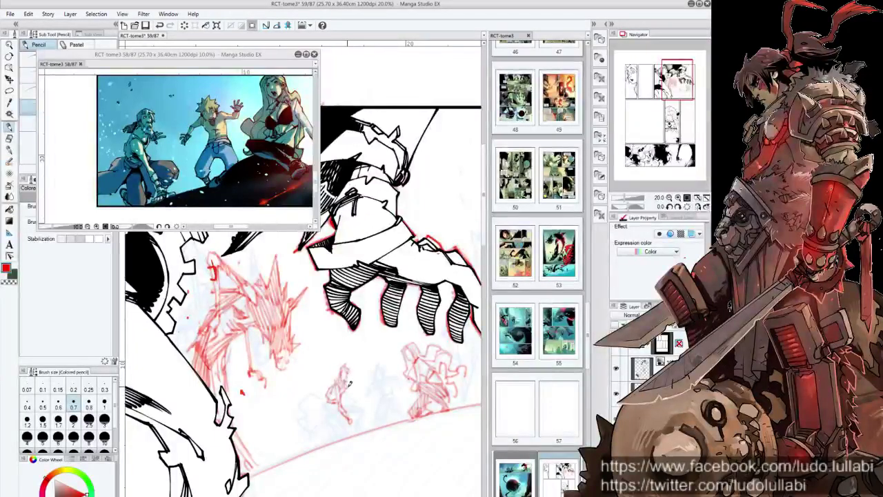
scroll(351, 385, "down", 1)
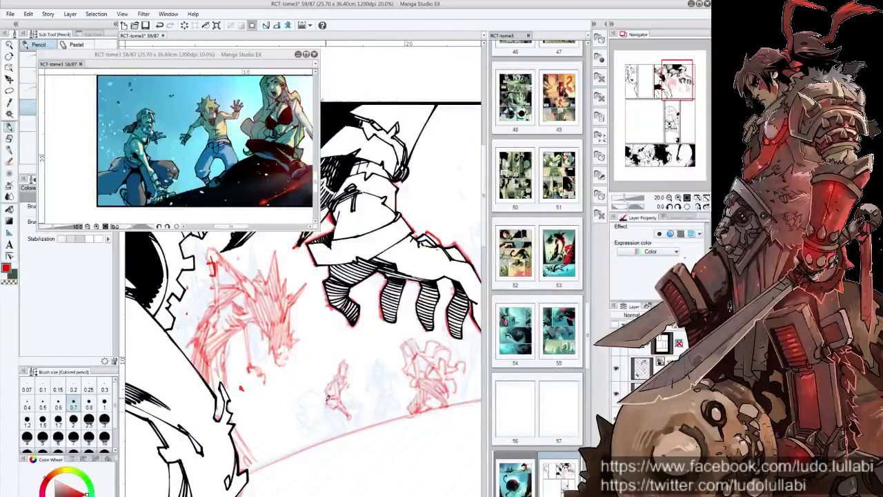
scroll(328, 398, "up", 1)
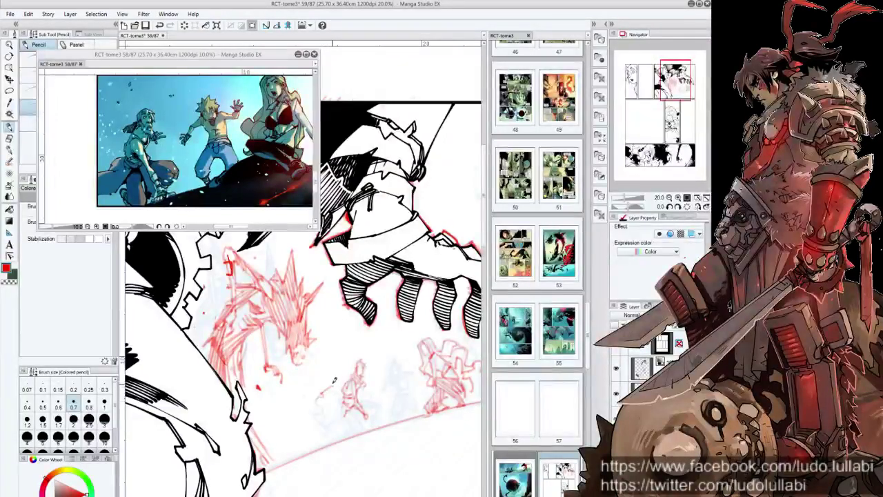
mouse_move(320, 394)
left_mouse_down()
mouse_move(318, 407)
mouse_move(330, 425)
mouse_move(331, 402)
left_mouse_up()
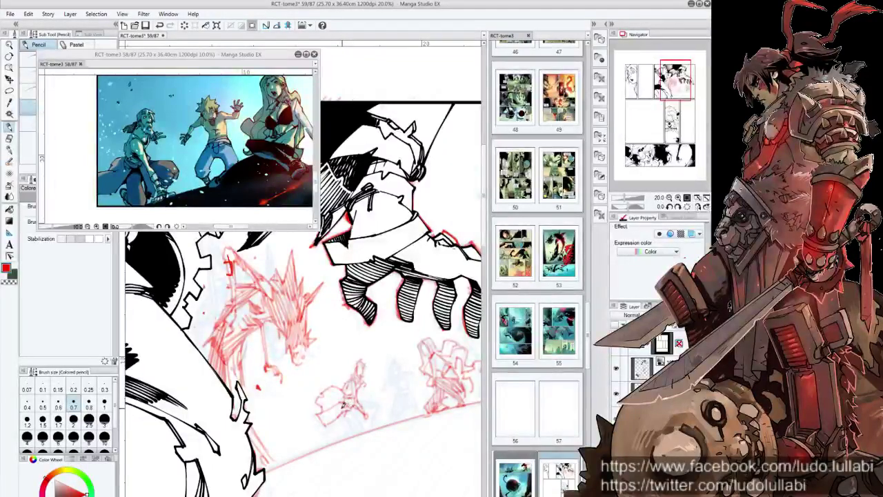
mouse_move(357, 385)
left_mouse_down()
mouse_move(355, 427)
mouse_move(350, 423)
left_mouse_up()
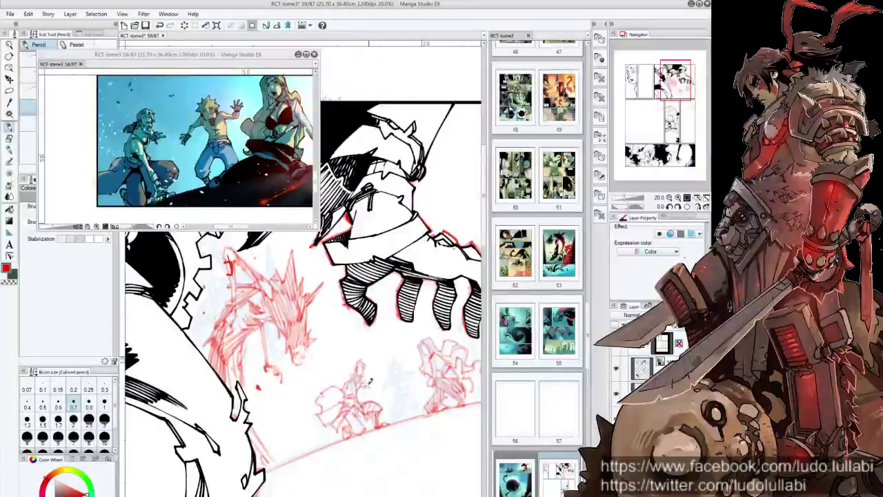
Step: Draw legs on the small red figure and a curving red stroke beside the hand
left_click_drag(371, 380, 337, 369)
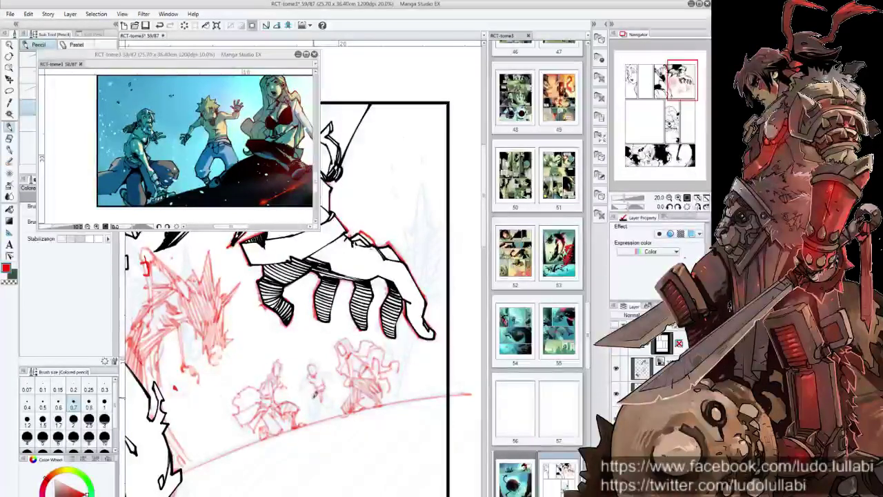
mouse_move(316, 396)
left_mouse_down()
mouse_move(317, 413)
mouse_move(328, 400)
mouse_move(339, 405)
left_mouse_up()
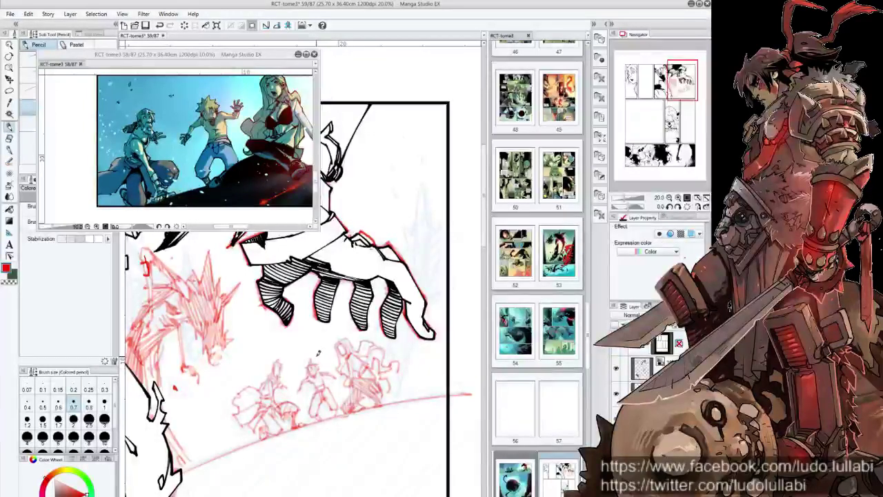
left_click_drag(434, 317, 392, 354)
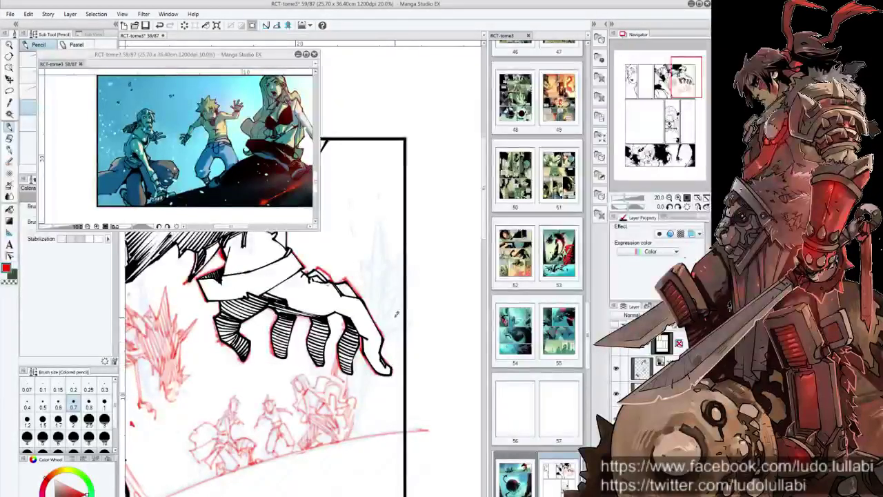
left_click_drag(399, 339, 359, 438)
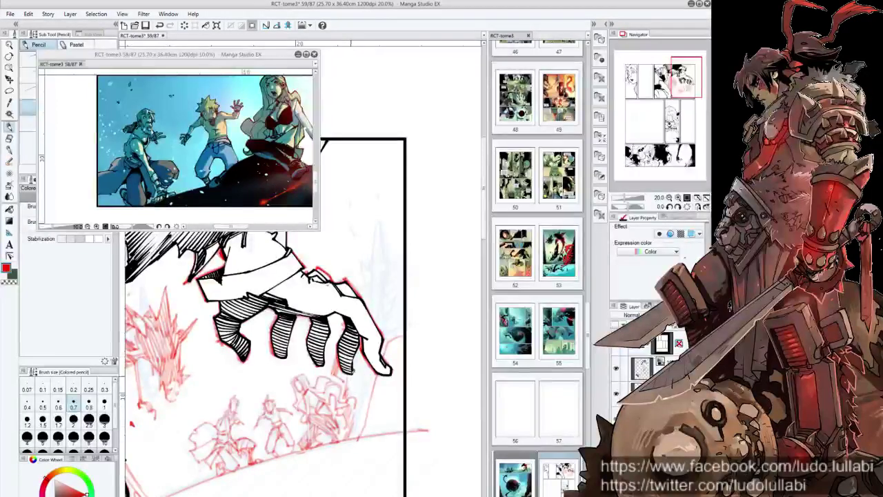
Step: Hatch red along the hand's lower edge and sketch spiky burst strokes above it
left_click_drag(354, 378, 351, 393)
left_click_drag(366, 352, 357, 411)
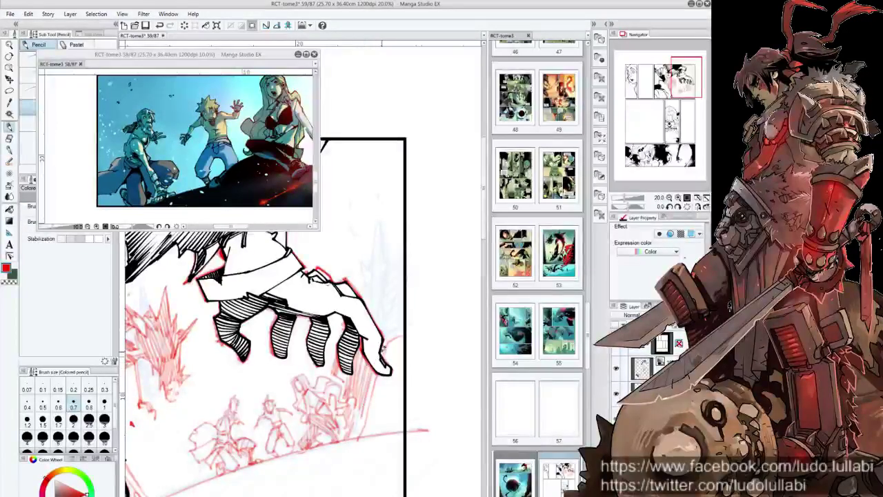
left_click_drag(376, 373, 360, 424)
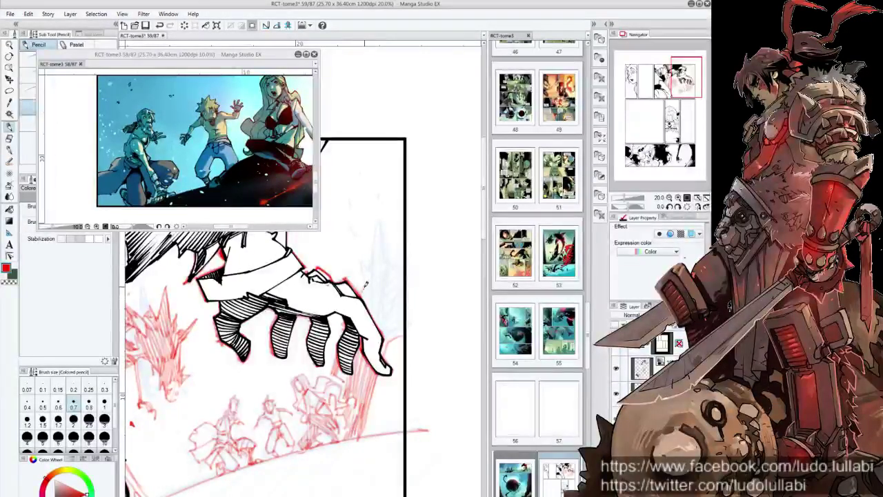
mouse_move(362, 267)
left_mouse_down()
mouse_move(383, 207)
mouse_move(361, 303)
left_mouse_up()
mouse_move(378, 226)
left_mouse_down()
mouse_move(366, 306)
mouse_move(373, 312)
mouse_move(378, 253)
mouse_move(391, 267)
mouse_move(405, 246)
left_mouse_up()
left_click_drag(388, 283, 403, 259)
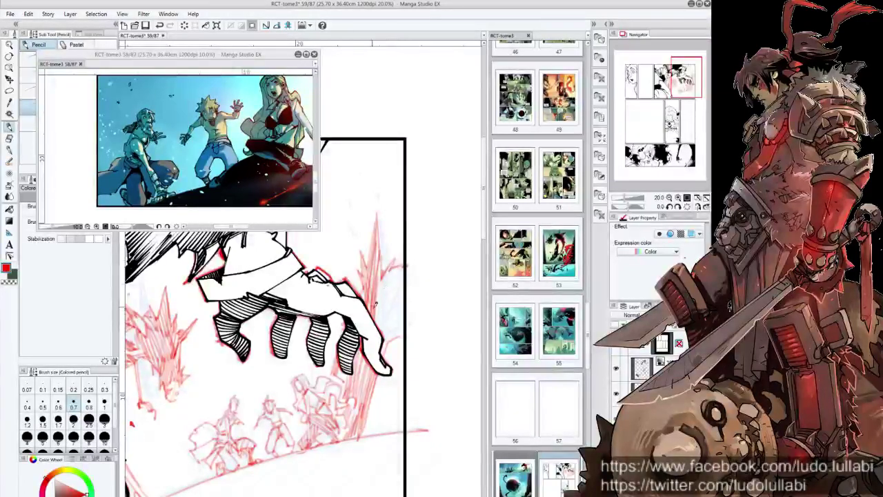
Step: Add more spiky red burst strokes right of the hand and one near the grass
mouse_move(381, 347)
left_mouse_down()
mouse_move(372, 302)
mouse_move(383, 287)
left_mouse_up()
mouse_move(388, 318)
left_mouse_down()
mouse_move(383, 292)
mouse_move(386, 303)
left_mouse_up()
left_click_drag(397, 337, 391, 270)
left_click_drag(394, 302, 397, 262)
mouse_move(400, 330)
left_mouse_down()
mouse_move(394, 275)
mouse_move(409, 307)
left_mouse_up()
mouse_move(373, 427)
left_mouse_down()
mouse_move(371, 262)
mouse_move(261, 233)
mouse_move(324, 297)
left_mouse_up()
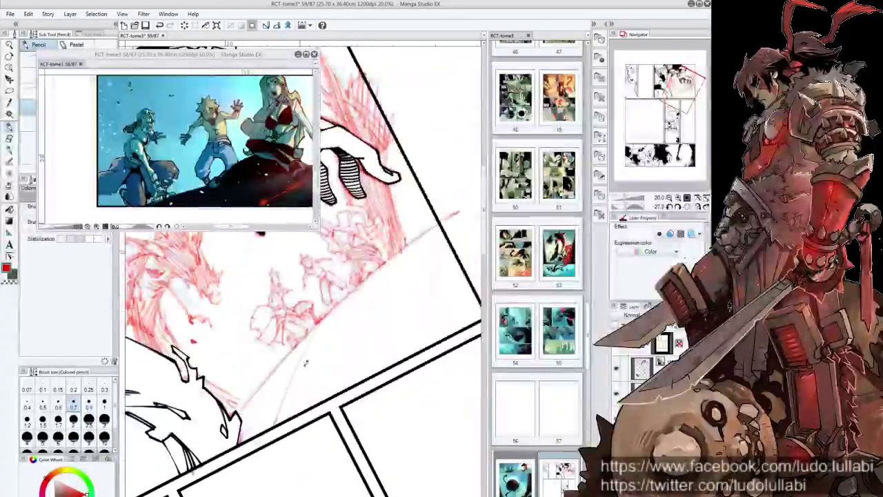
mouse_move(424, 440)
left_mouse_down()
mouse_move(424, 480)
mouse_move(325, 297)
left_mouse_up()
Step: Switch to the Lighter pencil and firm up the small figure's lines
left_click_drag(407, 399, 416, 436)
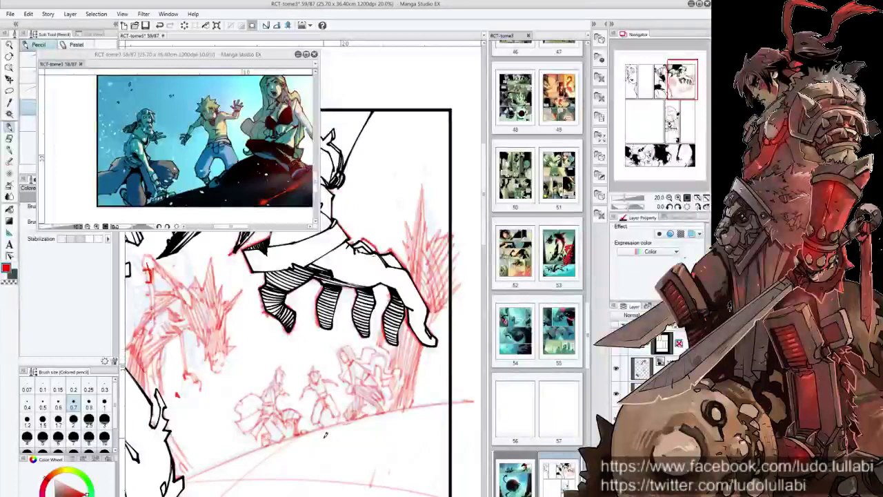
left_click(29, 79)
left_click_drag(353, 353, 349, 421)
left_click_drag(353, 385, 358, 414)
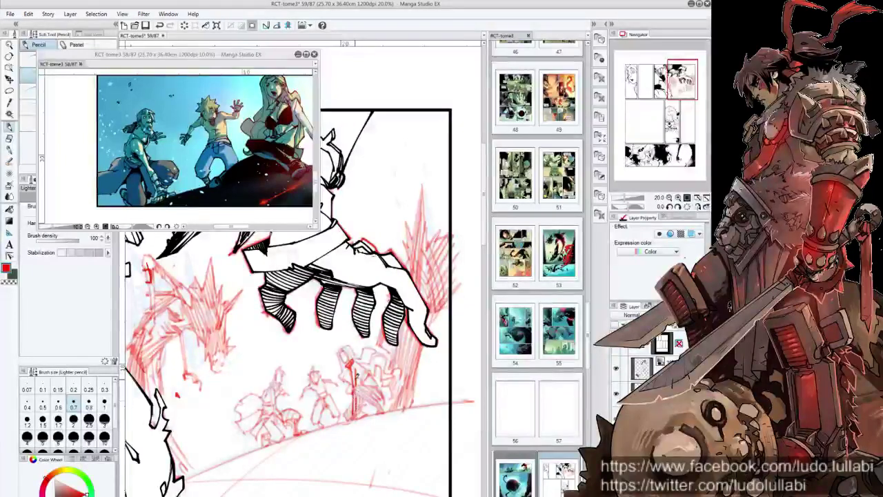
Step: Darken the small figure's stroke and sketch its head, body and legs in red
left_click_drag(356, 376, 352, 416)
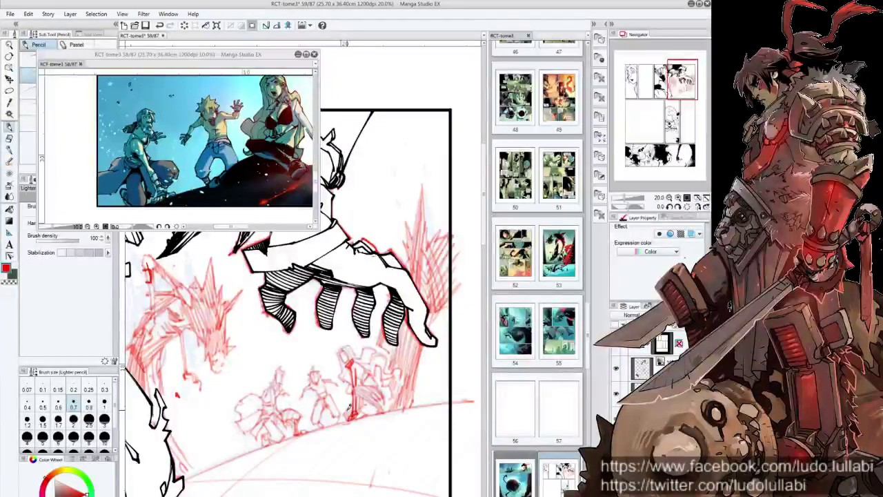
scroll(285, 394, "down", 1)
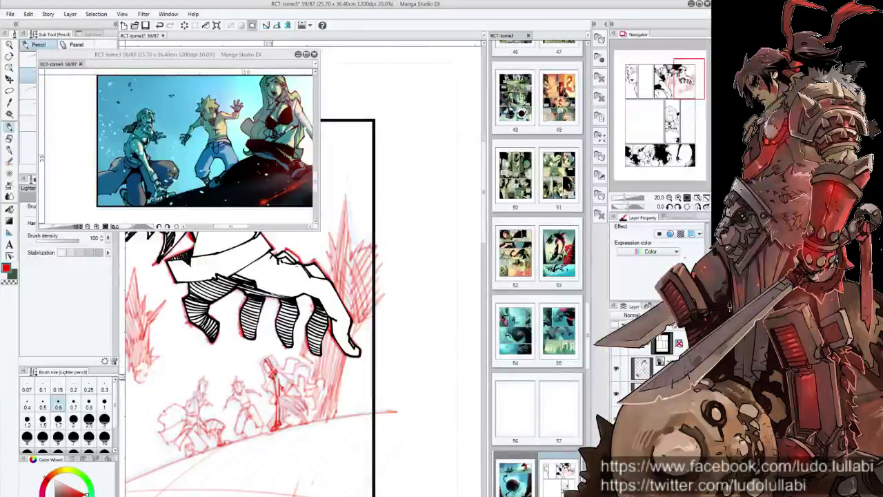
mouse_move(264, 369)
left_mouse_down()
mouse_move(269, 363)
mouse_move(269, 380)
left_mouse_up()
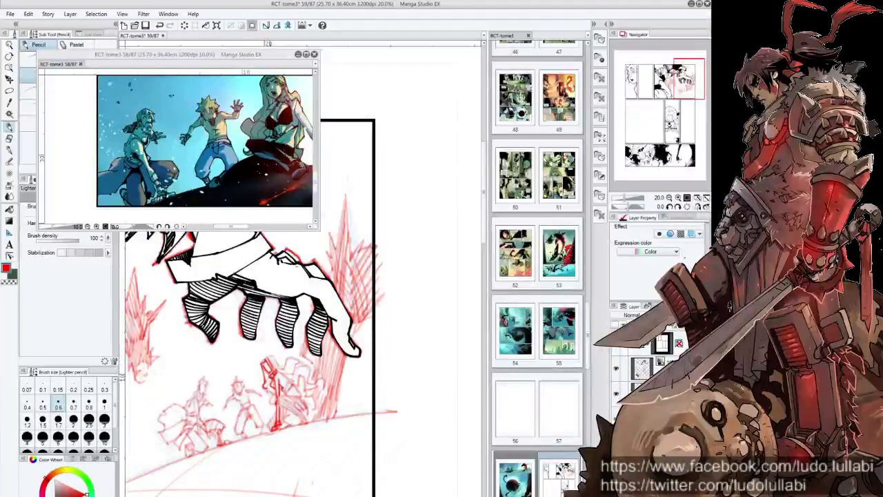
left_click_drag(267, 347, 273, 353)
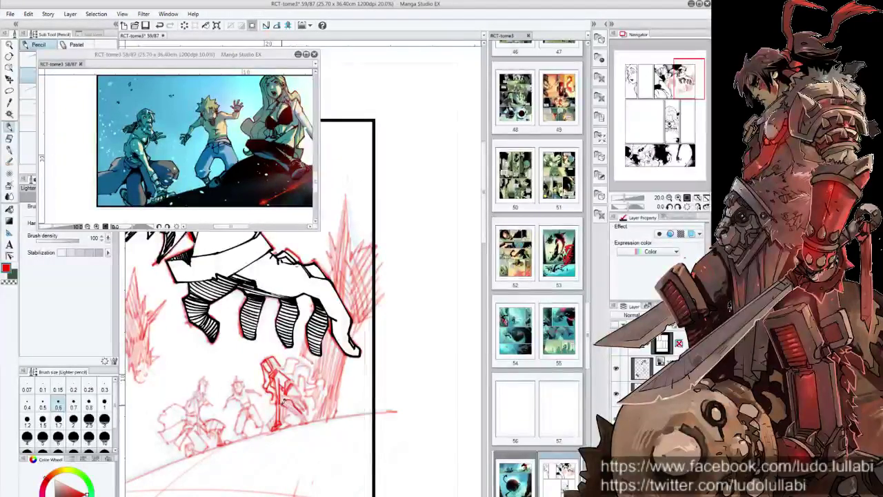
mouse_move(281, 399)
left_mouse_down()
mouse_move(301, 416)
mouse_move(284, 392)
mouse_move(311, 408)
left_mouse_up()
left_click_drag(294, 379, 298, 388)
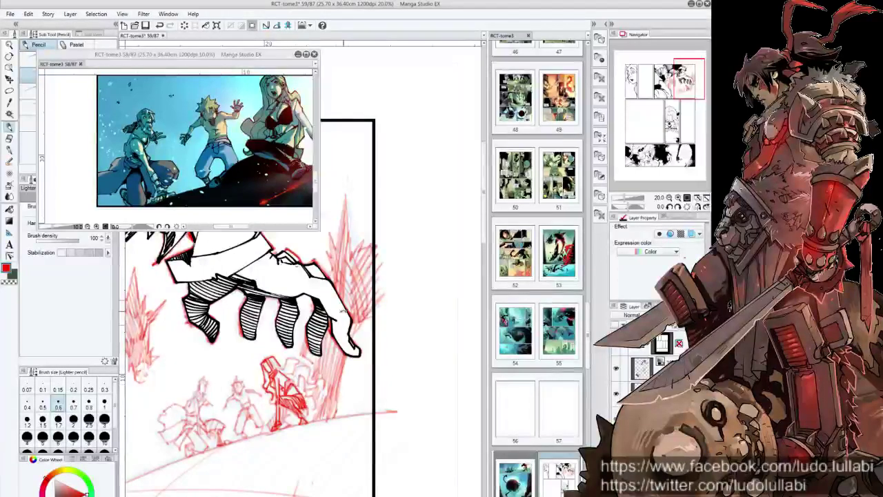
Step: Add further red pencil strokes and small marks to the figure, straightening the view
left_click_drag(342, 311, 253, 355)
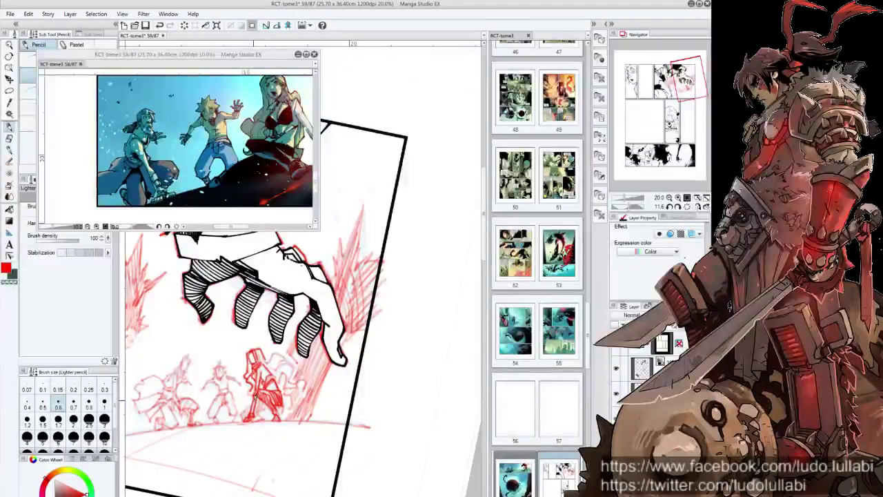
mouse_move(253, 407)
left_mouse_down()
mouse_move(254, 416)
mouse_move(247, 407)
left_mouse_up()
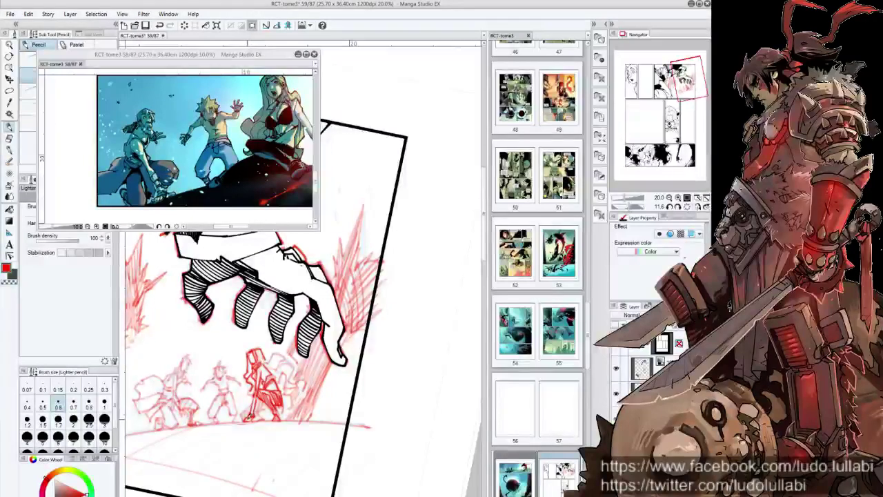
key("ctrl+0")
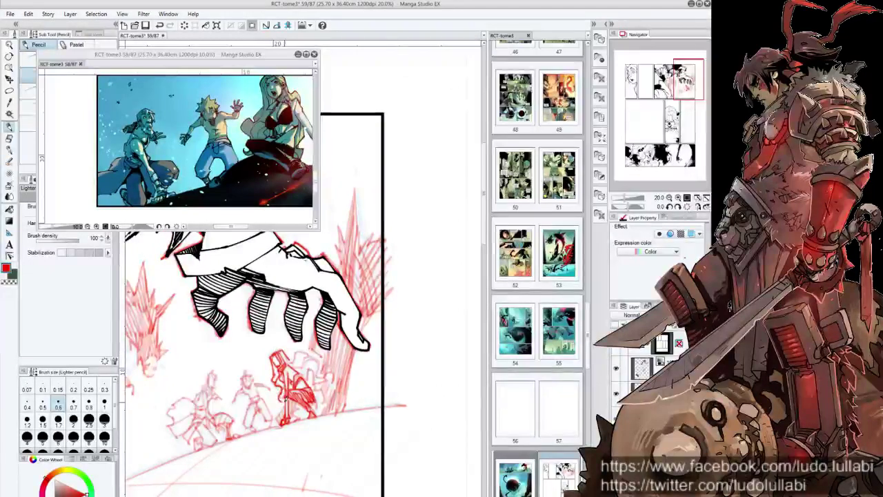
left_click_drag(305, 447, 324, 456)
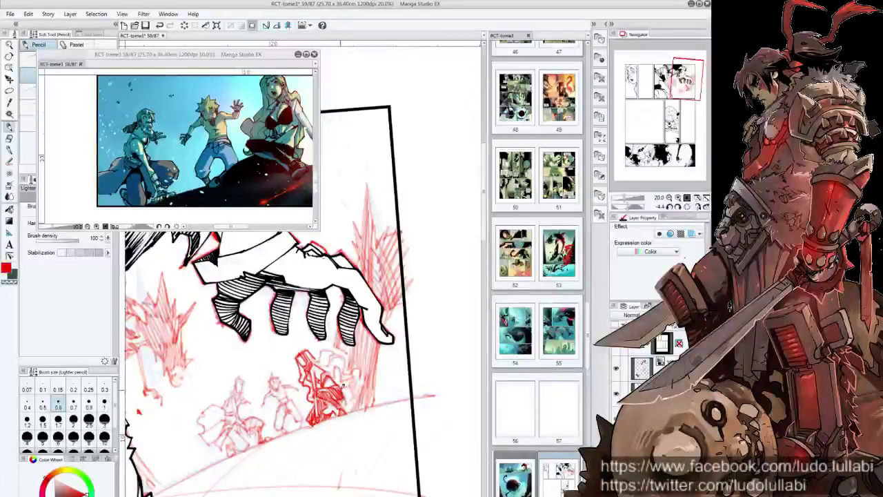
key("ctrl+@")
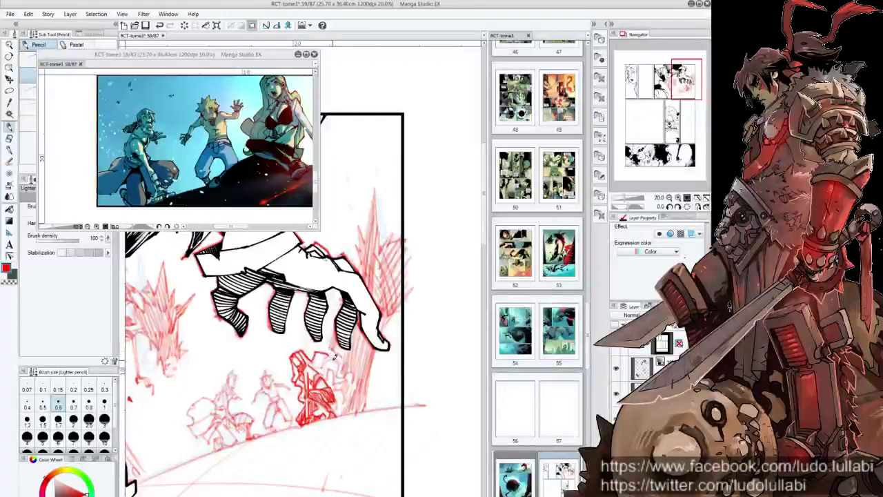
mouse_move(334, 354)
left_mouse_down()
mouse_move(342, 360)
mouse_move(327, 370)
mouse_move(343, 377)
left_mouse_up()
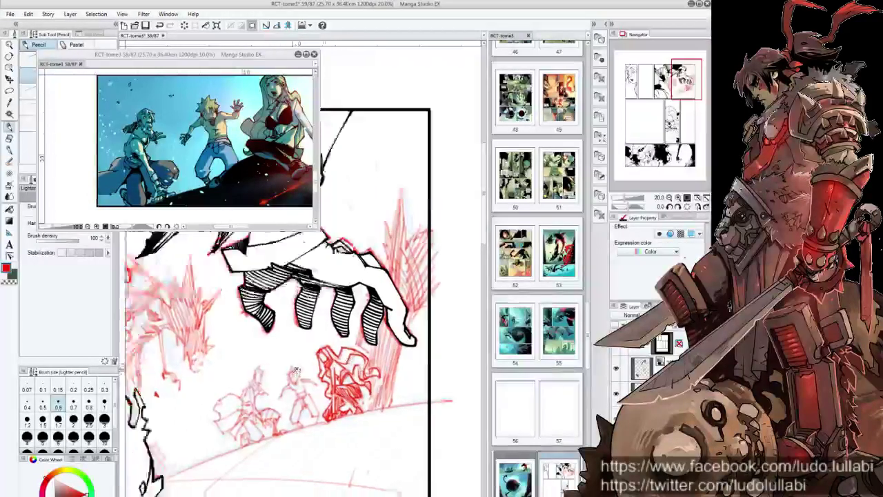
left_click_drag(343, 392, 352, 366)
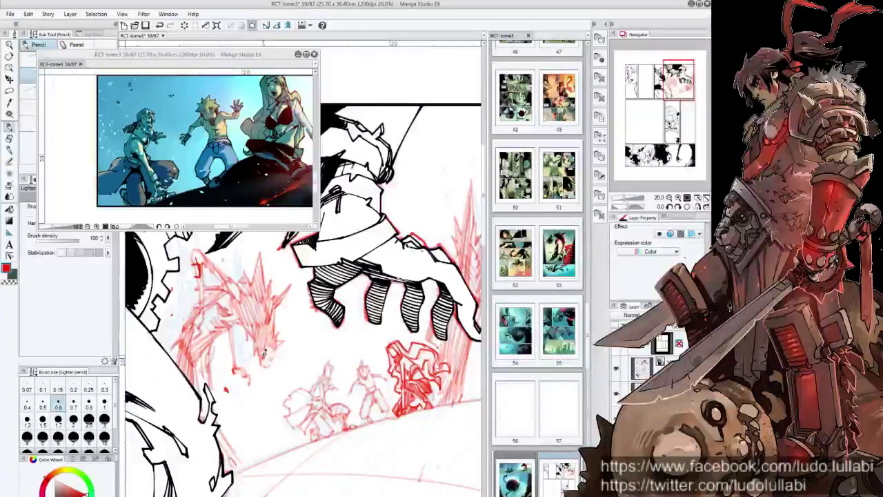
Step: Switch to the sketch layer and add red strokes to the spiky creature
left_click(271, 358, "ctrl")
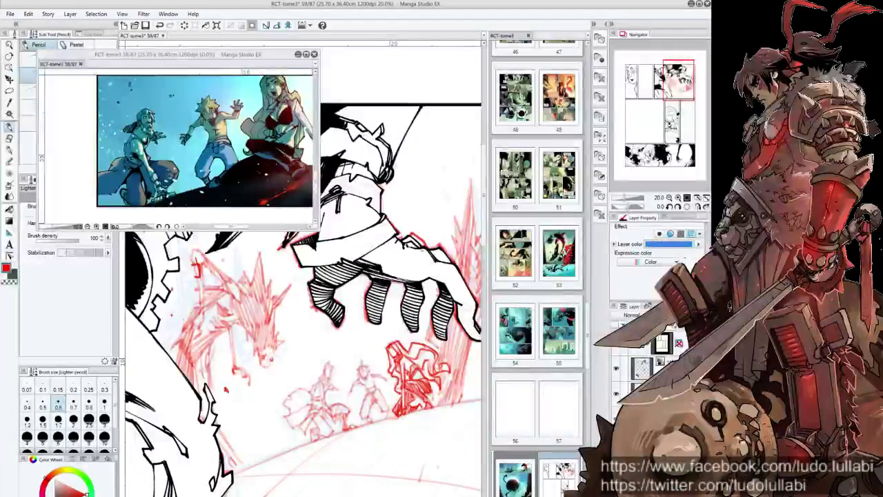
left_click(441, 328, "ctrl")
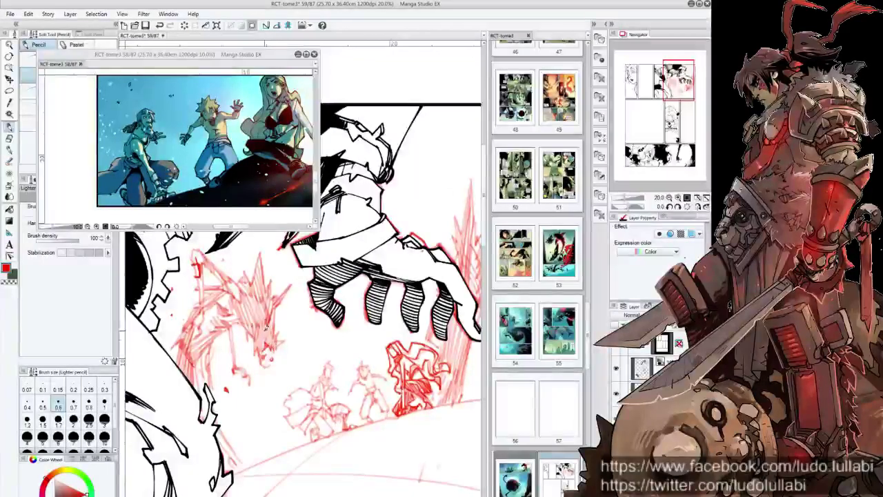
left_click_drag(269, 359, 293, 365)
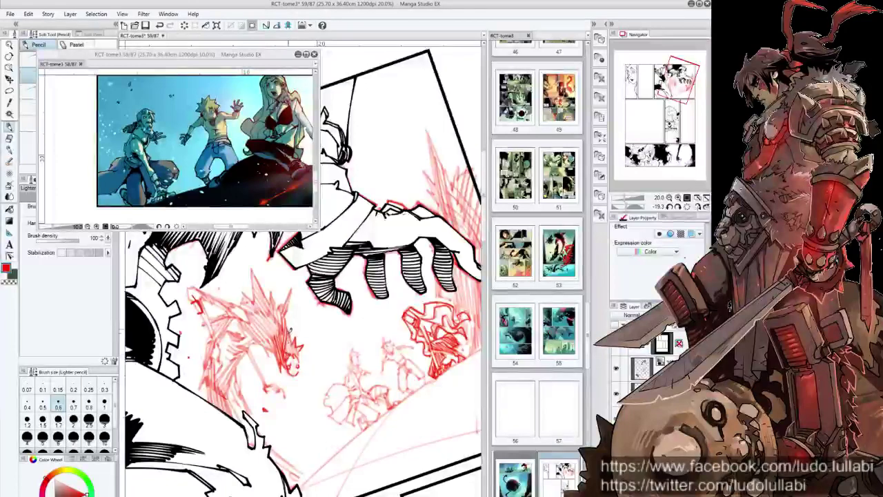
left_click_drag(291, 335, 297, 351)
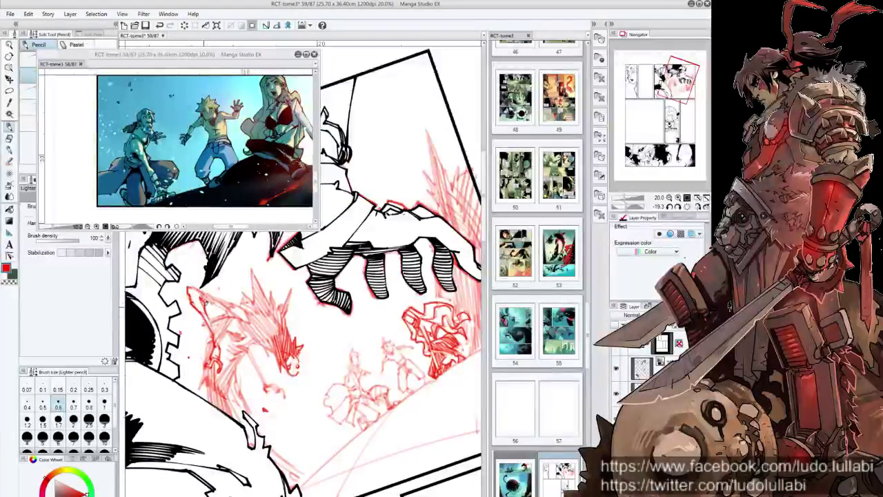
left_click_drag(219, 339, 325, 386)
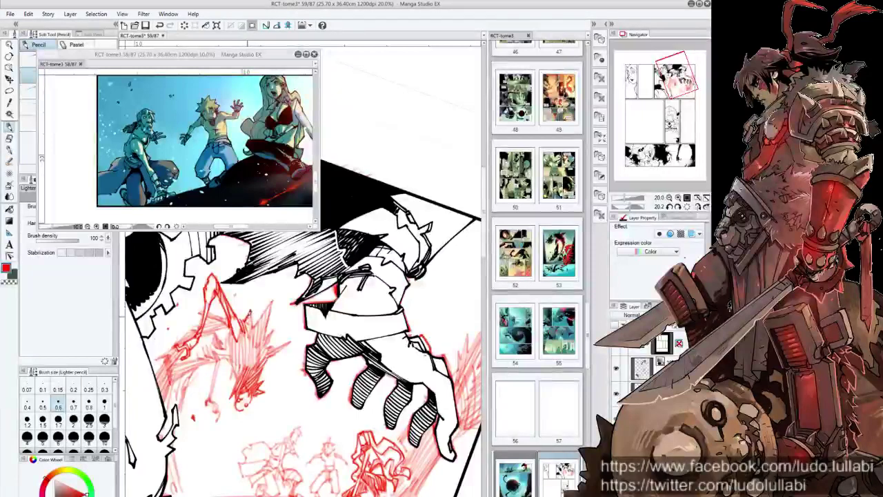
left_click_drag(249, 330, 268, 334)
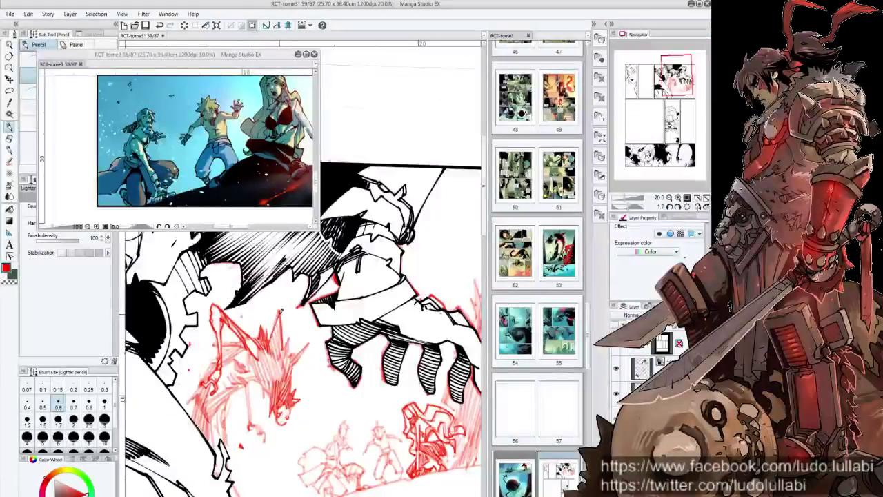
mouse_move(280, 314)
left_mouse_down()
mouse_move(272, 353)
mouse_move(285, 379)
left_mouse_up()
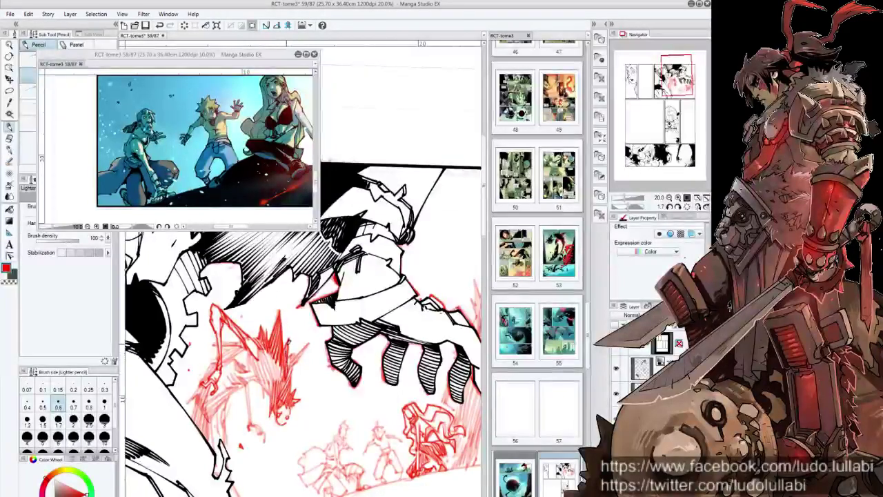
left_click_drag(295, 342, 292, 370)
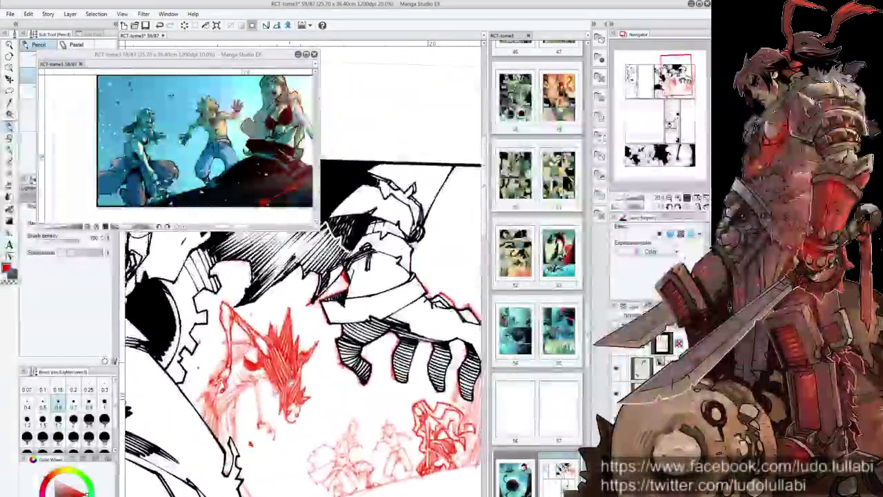
Step: Hatch red pencil strokes beside the spiky creature, rotating the view
left_click_drag(307, 359, 265, 373)
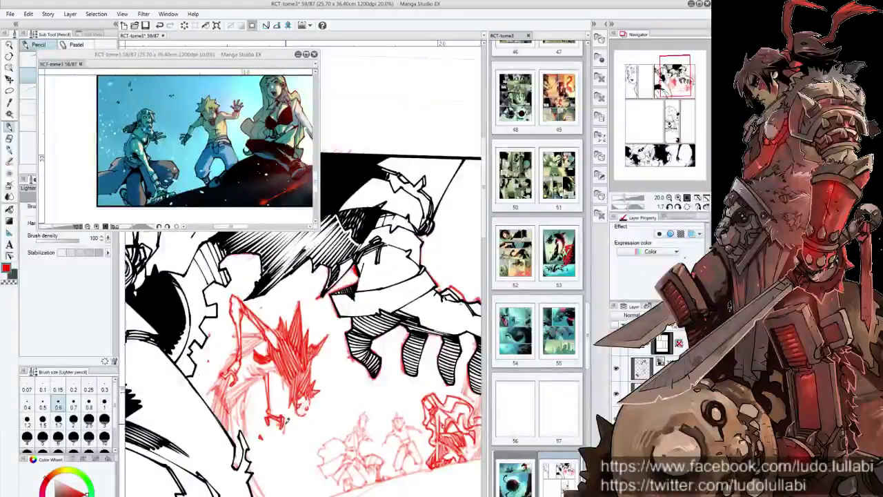
key("-")
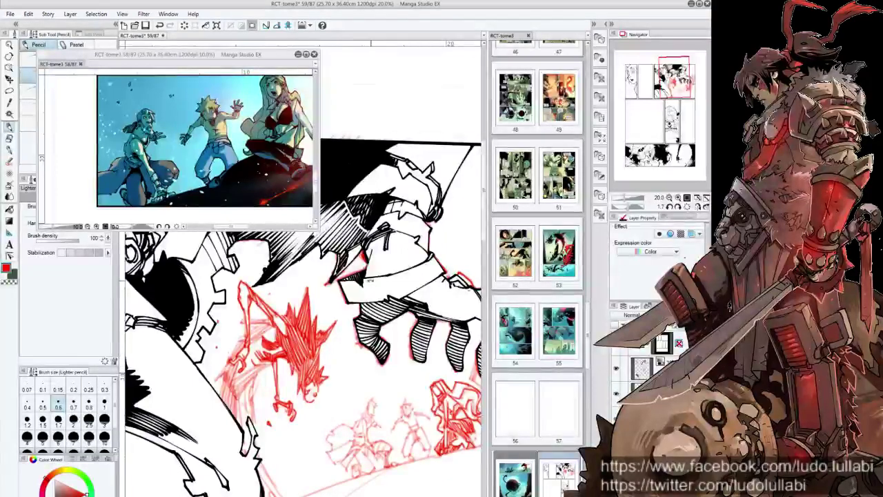
scroll(293, 353, "up", 1)
scroll(293, 354, "up", 1)
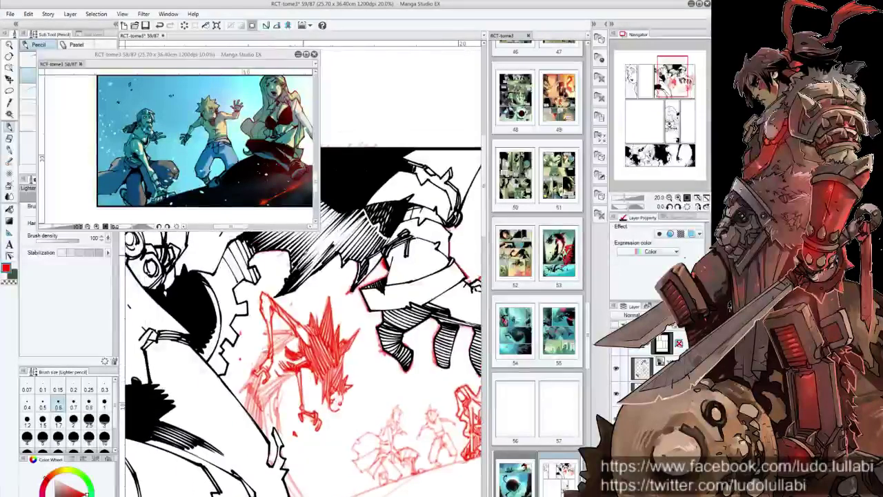
key("minus")
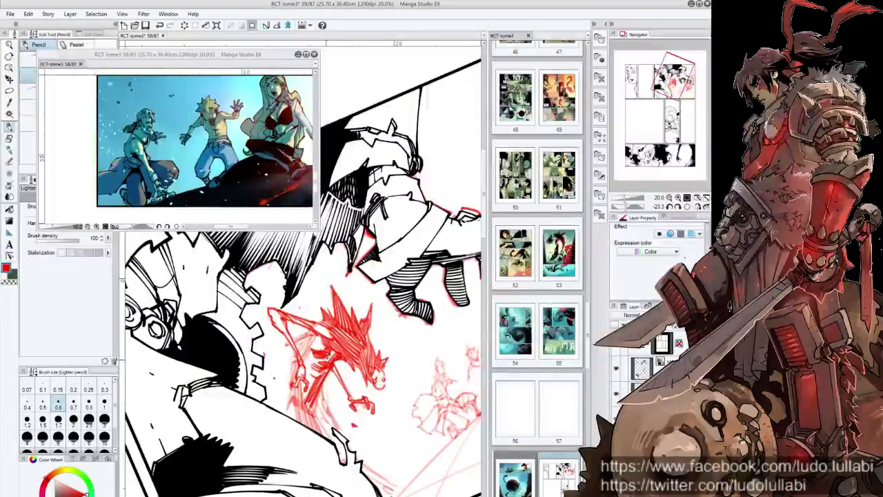
mouse_move(329, 387)
left_mouse_down()
mouse_move(316, 424)
mouse_move(327, 422)
left_mouse_up()
left_click_drag(294, 397, 287, 407)
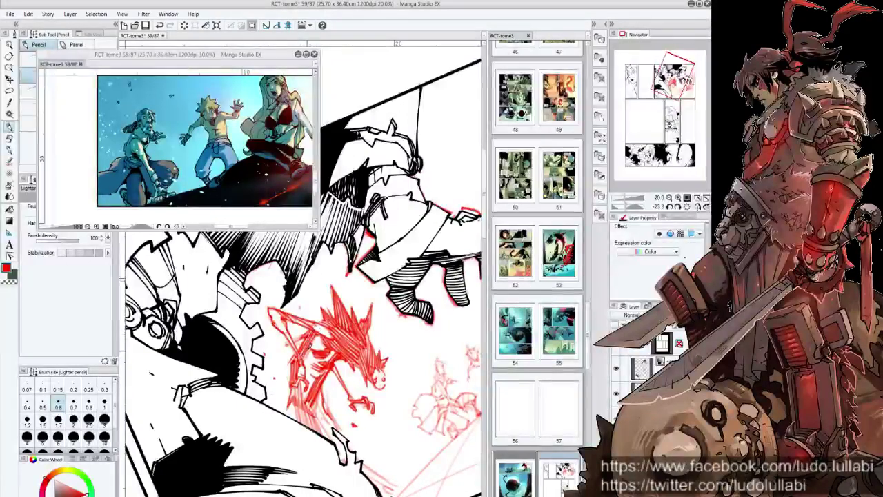
key("ctrl+@")
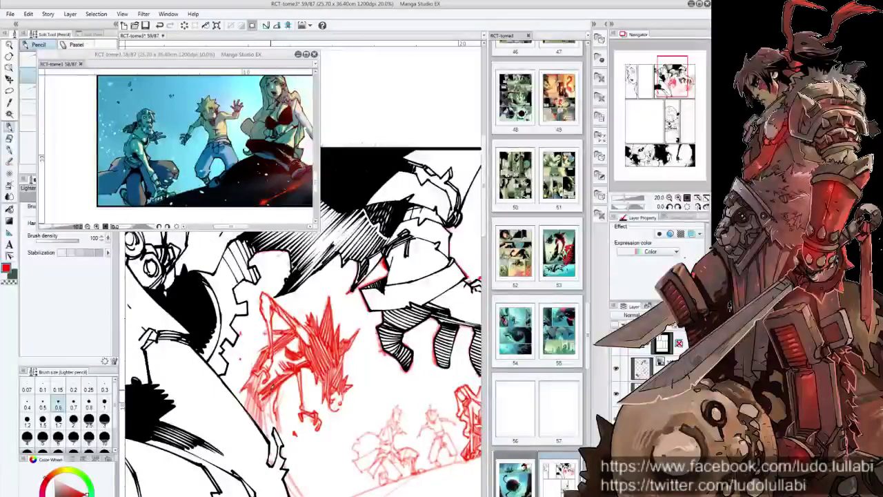
Step: Build up more red strokes along the creature sketch's lower part
left_click_drag(277, 399, 265, 426)
left_click_drag(267, 350, 255, 367)
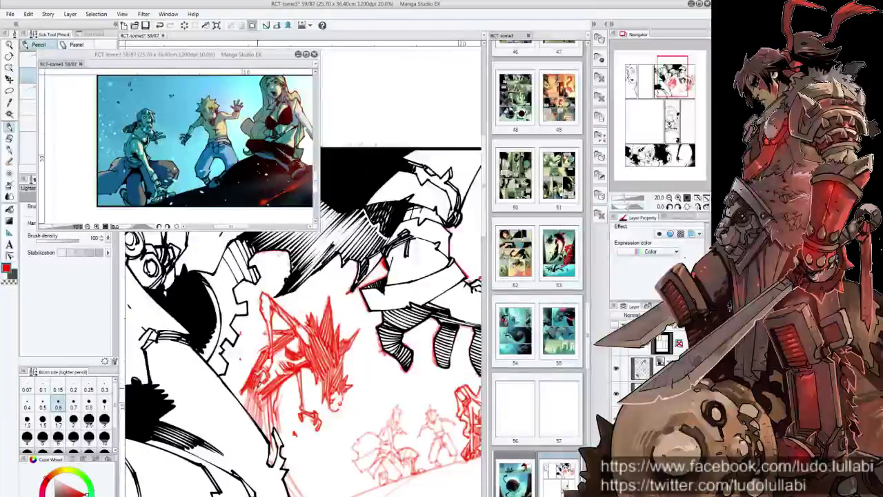
mouse_move(260, 399)
left_mouse_down()
mouse_move(243, 415)
mouse_move(258, 435)
left_mouse_up()
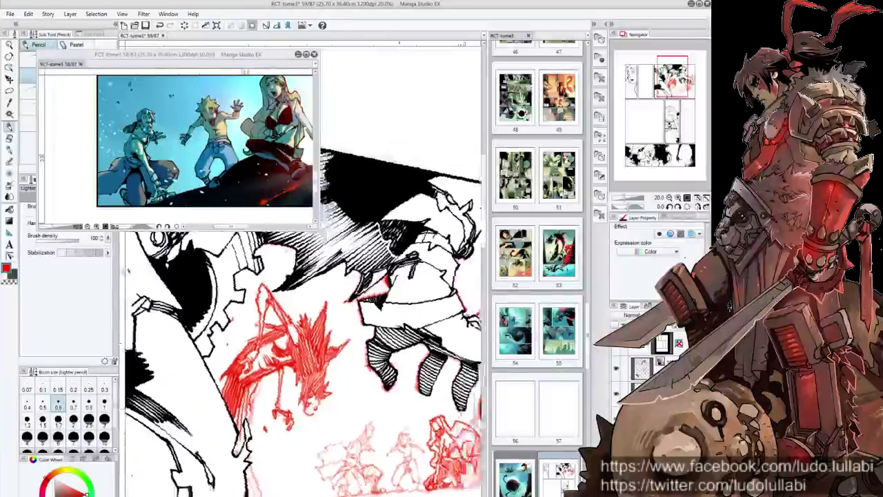
left_click_drag(267, 383, 262, 389)
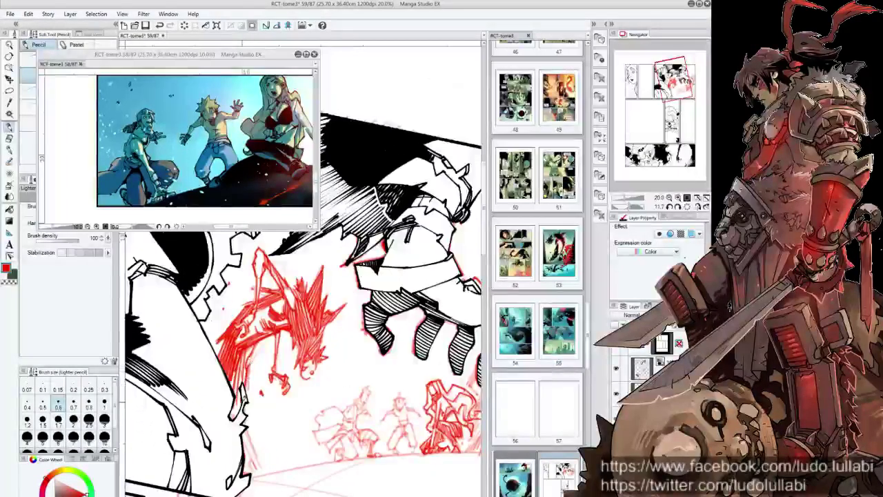
left_click_drag(252, 478, 240, 494)
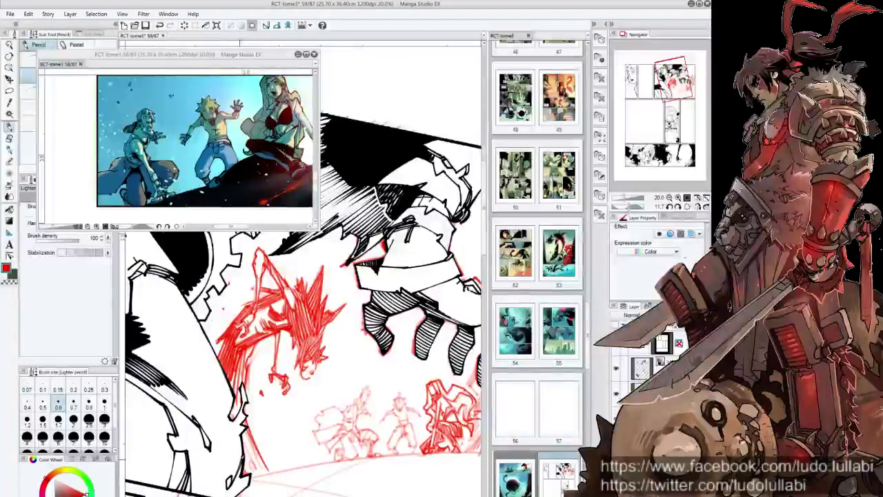
left_click_drag(254, 460, 246, 476)
left_click_drag(262, 434, 250, 472)
left_click_drag(303, 345, 324, 359)
left_click_drag(386, 325, 362, 350)
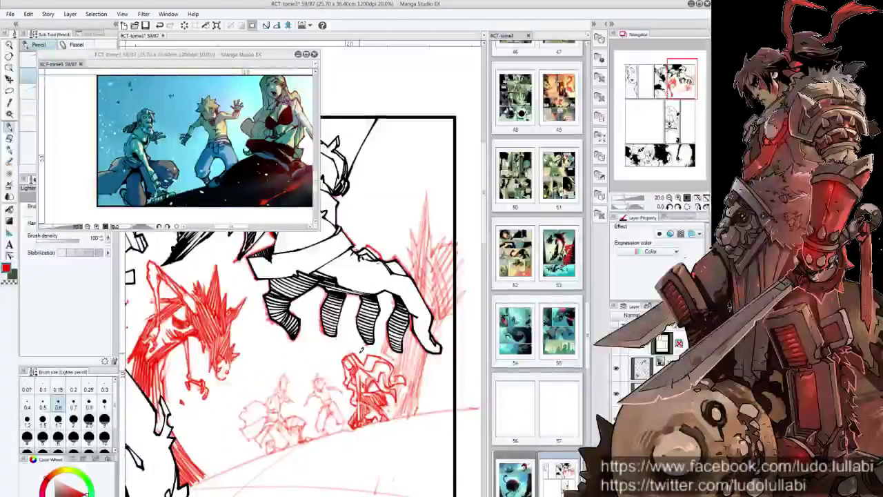
key("m")
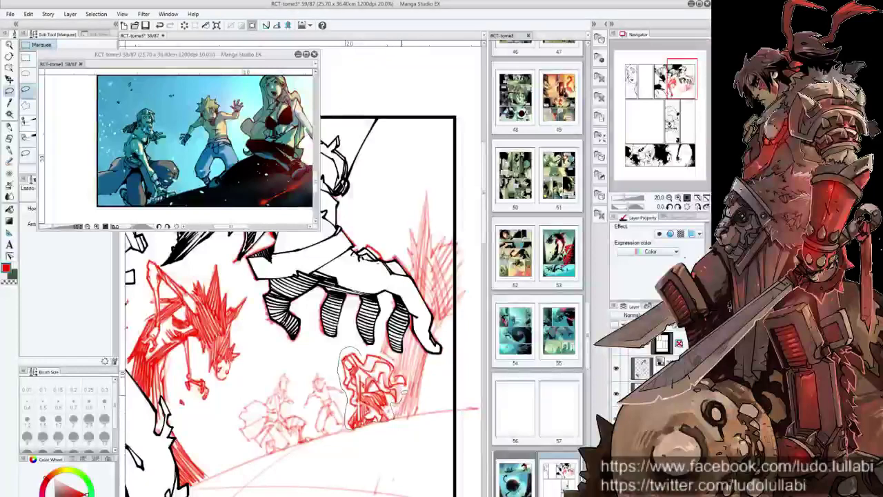
Step: Mesh-warp the small red figure sketch beneath the hand into a new pose, then deselect it
left_click(28, 14)
mouse_move(64, 199)
left_click(324, 245)
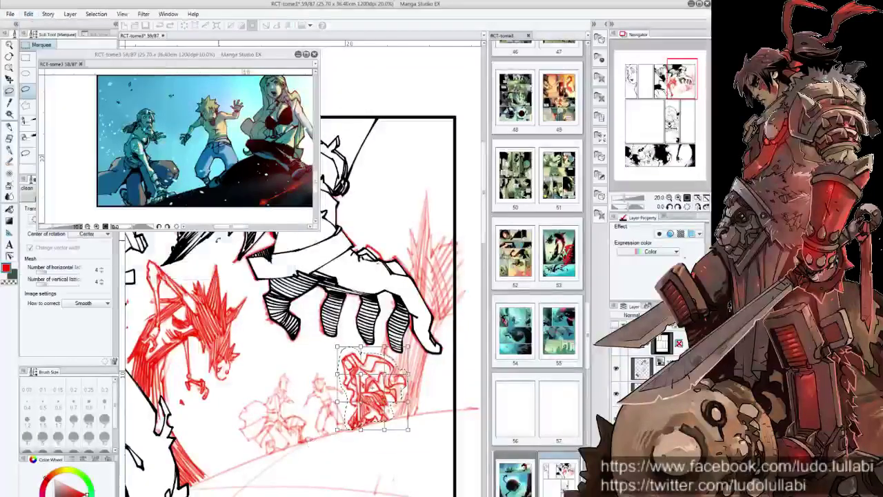
left_click_drag(360, 375, 352, 360)
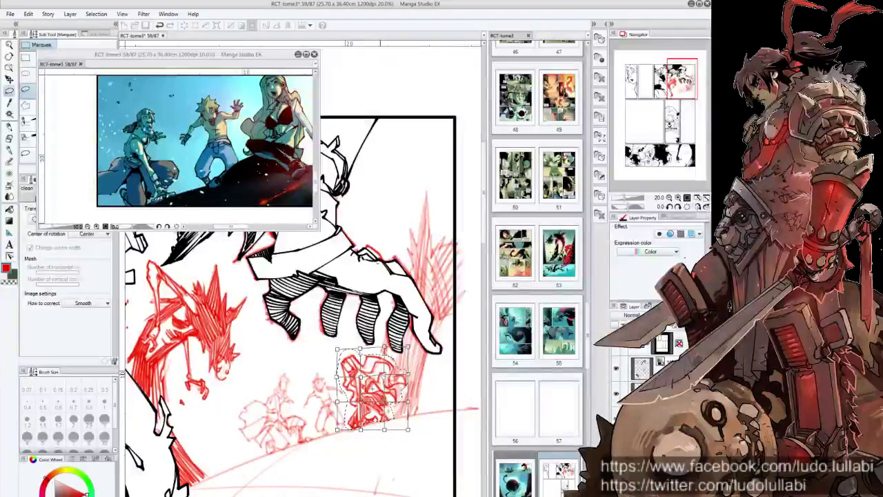
key("Return")
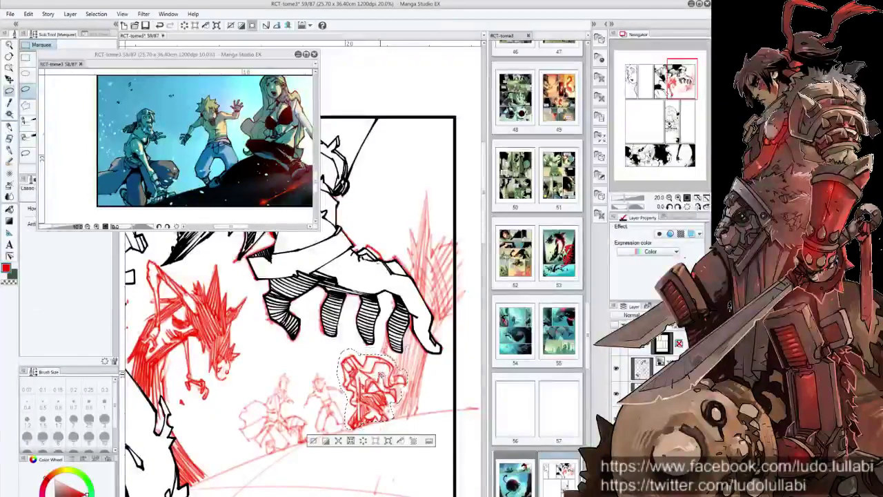
key("ctrl+d")
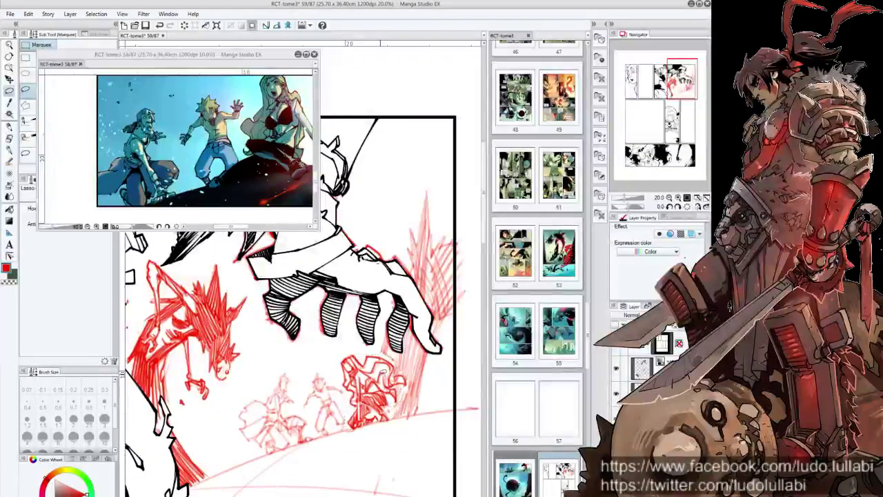
key("p")
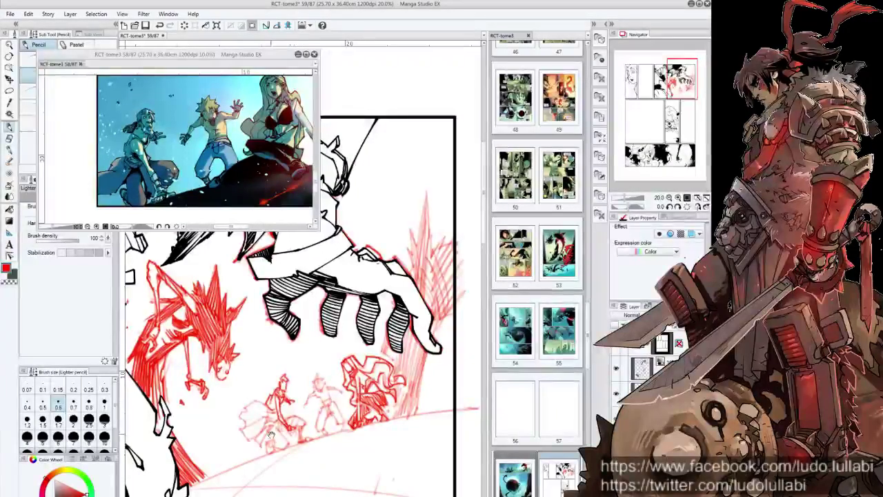
Step: Redraw the middle small figure's body and head in red pencil
left_click_drag(271, 434, 287, 436)
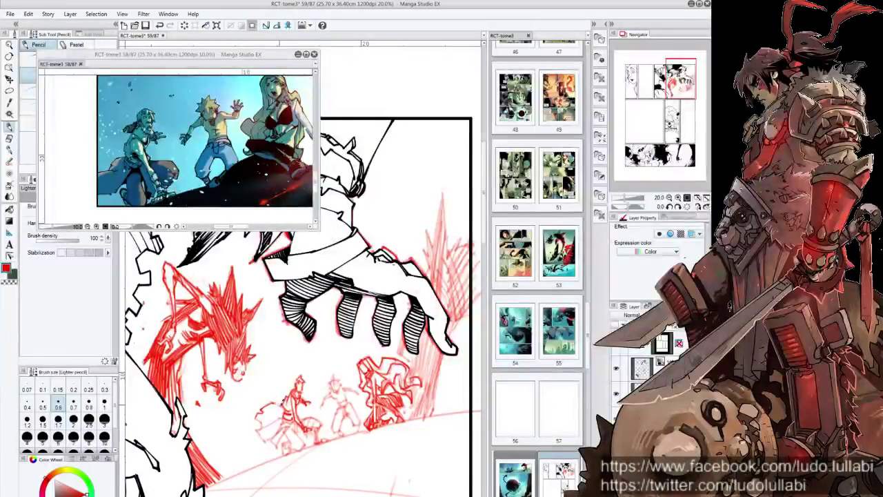
scroll(313, 395, "up", 1)
left_click_drag(313, 394, 293, 403)
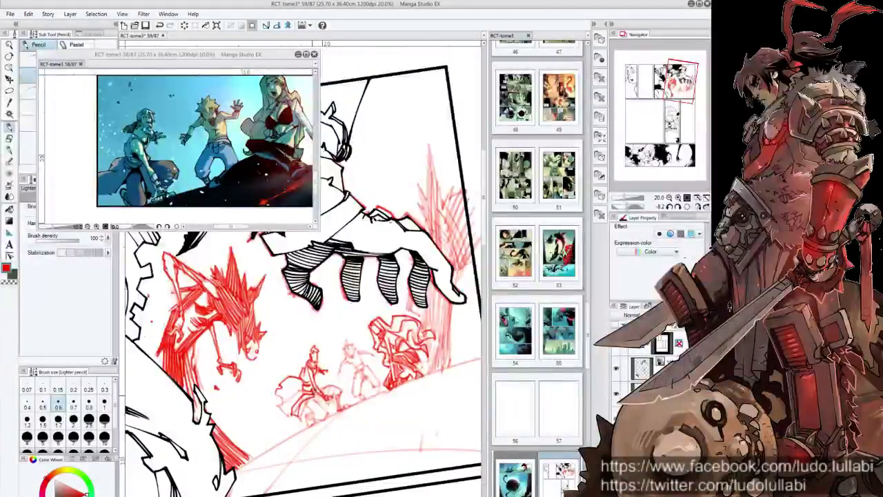
scroll(304, 406, "up", 1)
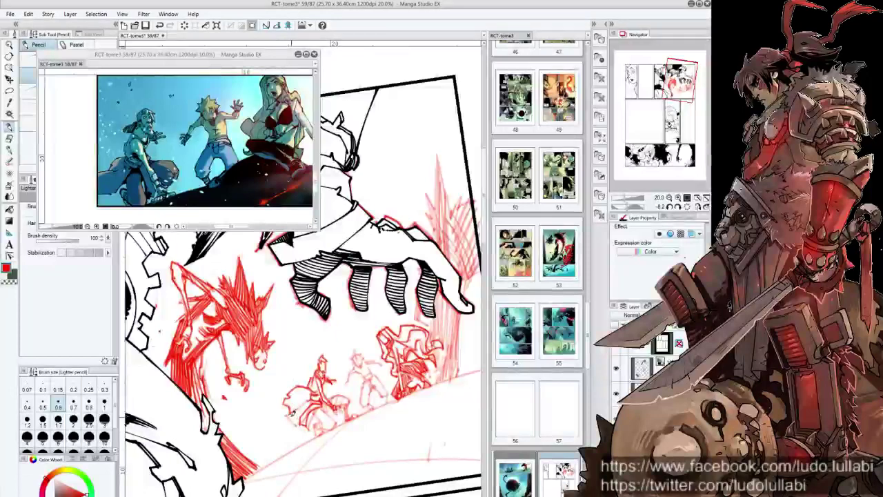
key("at")
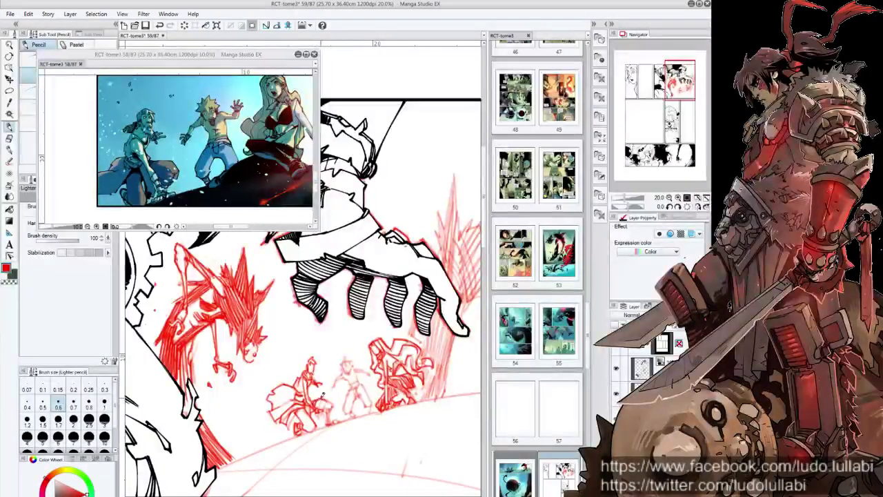
scroll(329, 395, "down", 1)
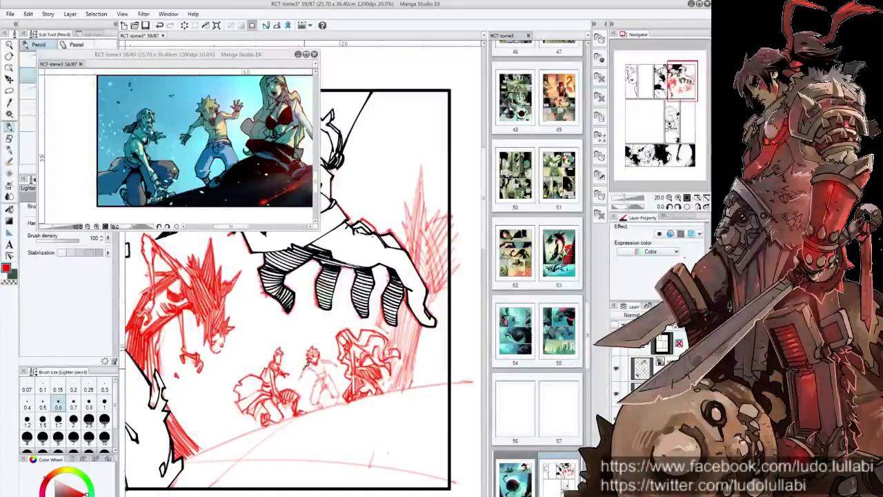
left_click_drag(302, 362, 303, 384)
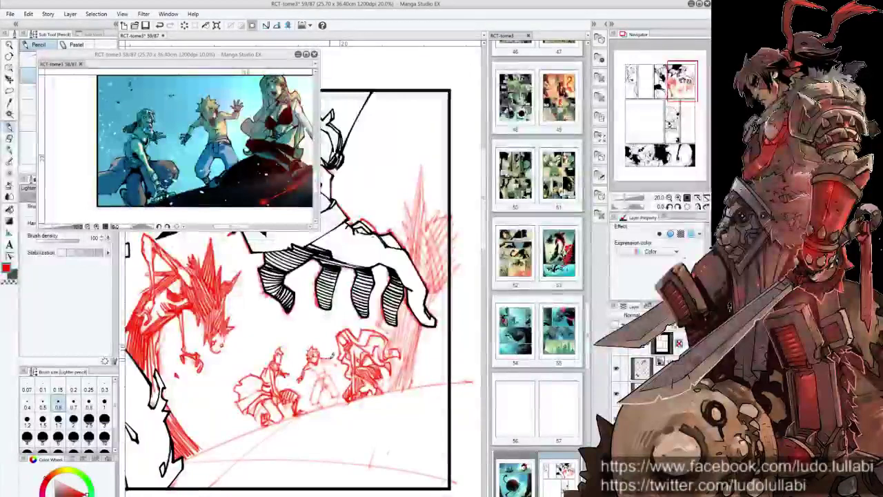
left_click_drag(310, 351, 321, 372)
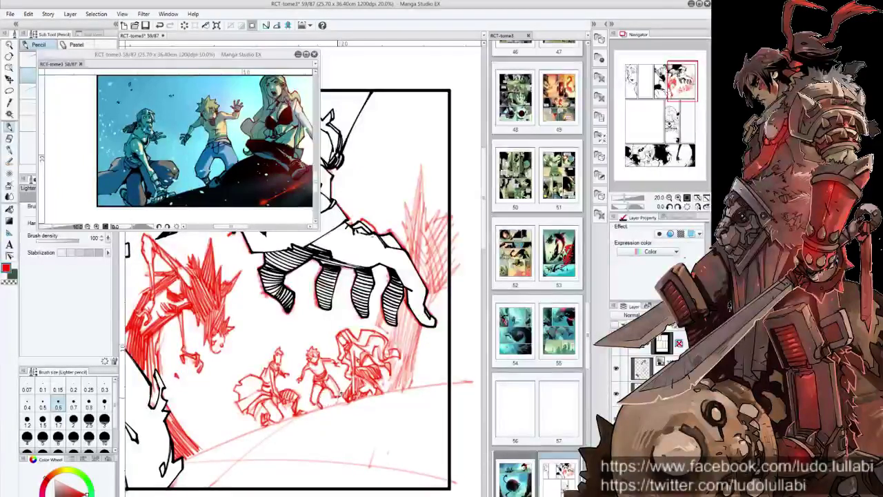
Step: Add red hatching strokes to the right of the small figures
left_click_drag(338, 403, 268, 476)
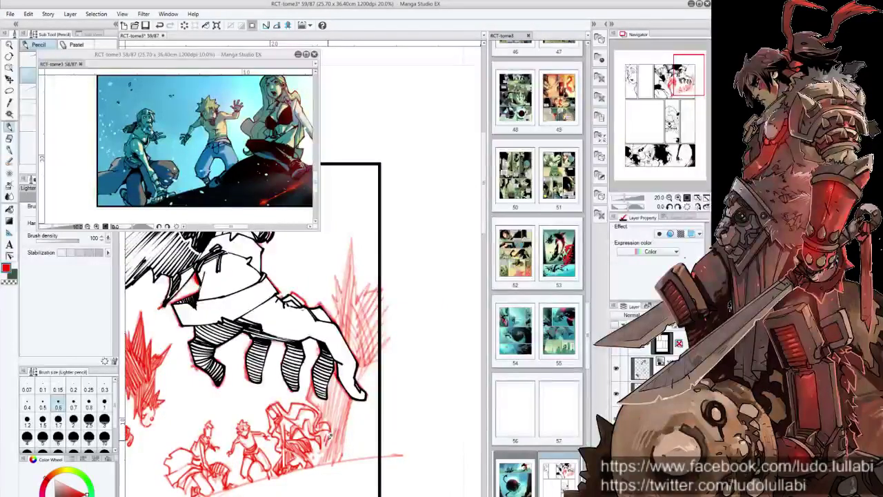
left_click_drag(338, 428, 326, 460)
mouse_move(347, 399)
left_mouse_down()
mouse_move(333, 456)
mouse_move(318, 295)
left_mouse_up()
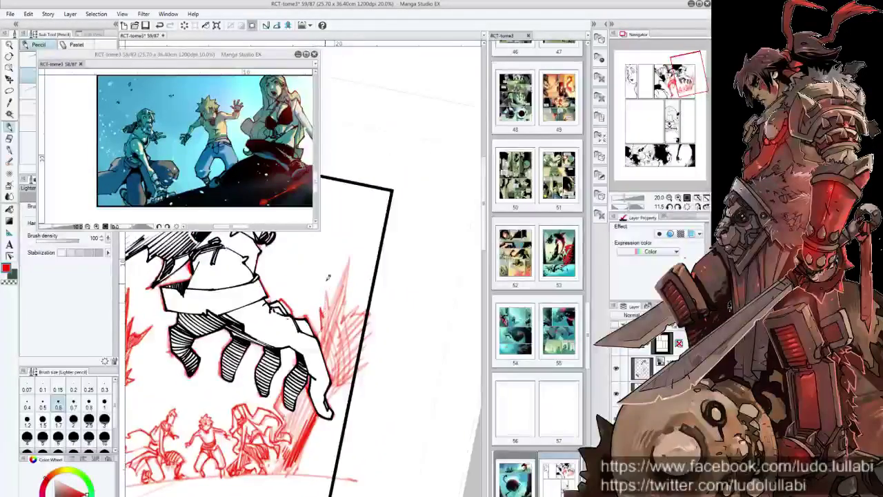
mouse_move(328, 277)
left_mouse_down()
mouse_move(351, 299)
mouse_move(331, 327)
mouse_move(271, 327)
mouse_move(207, 376)
left_mouse_up()
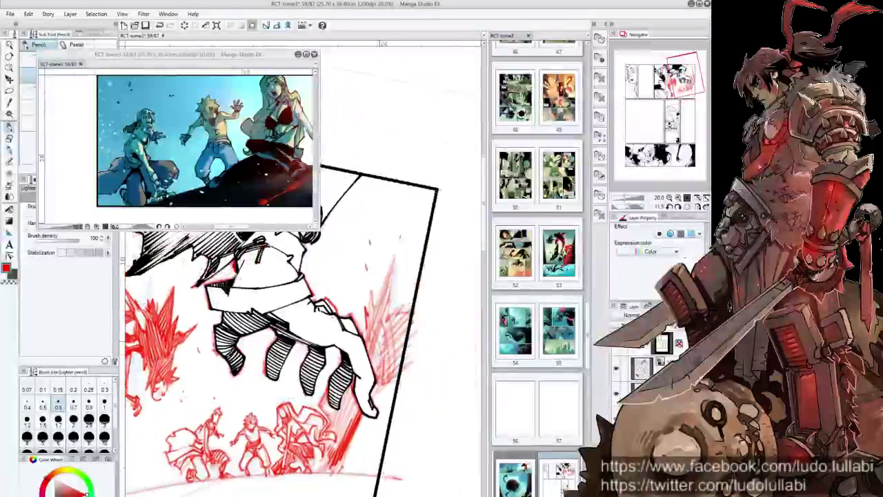
Step: Hatch and thicken the spiky red energy burst right of the hand
mouse_move(399, 250)
left_mouse_down()
mouse_move(380, 286)
mouse_move(390, 286)
mouse_move(388, 323)
left_mouse_up()
left_click_drag(414, 294, 400, 315)
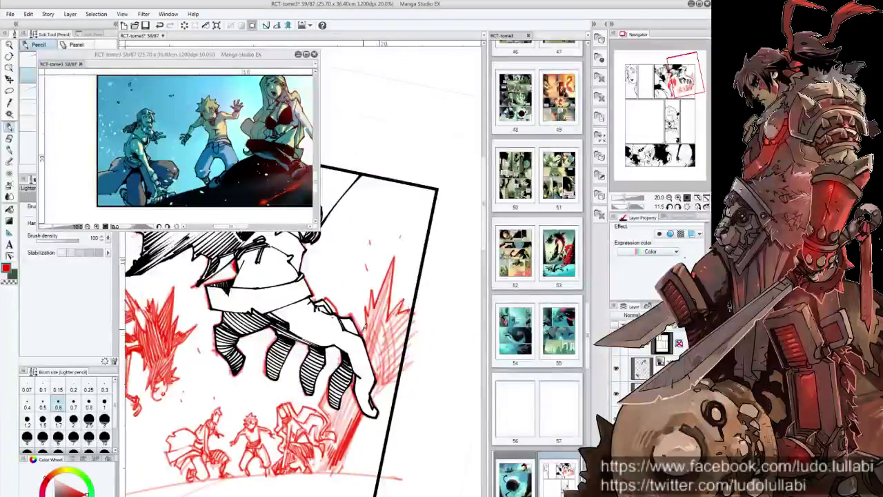
scroll(302, 268, "down", 1)
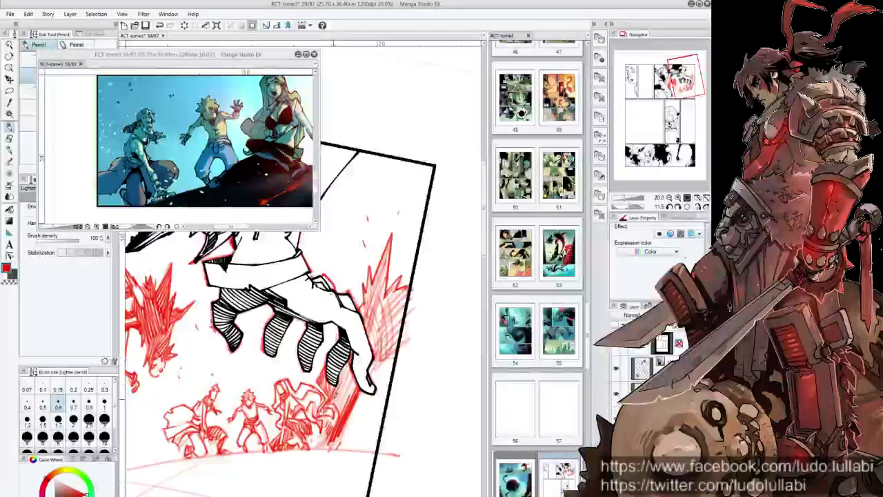
left_click_drag(335, 408, 356, 374)
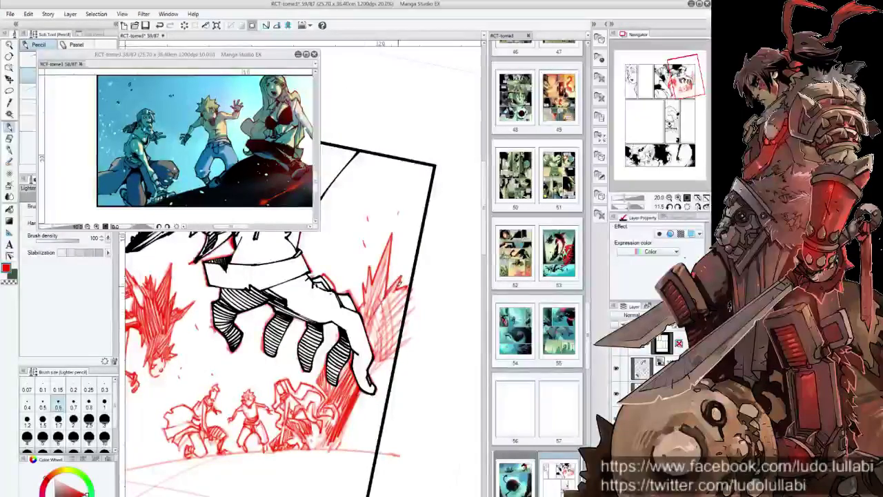
mouse_move(379, 341)
left_mouse_down()
mouse_move(404, 312)
mouse_move(390, 294)
mouse_move(389, 245)
left_mouse_up()
left_click_drag(378, 285, 390, 257)
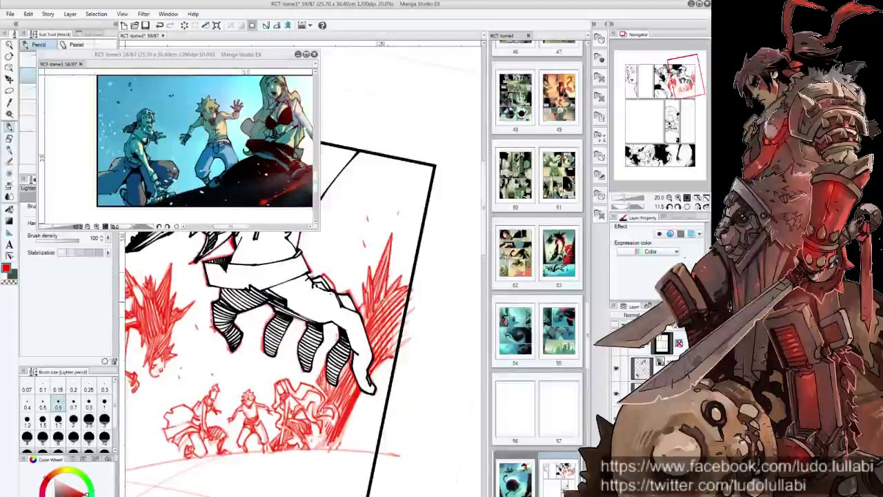
mouse_move(399, 323)
left_mouse_down()
mouse_move(408, 334)
mouse_move(390, 360)
left_mouse_up()
Step: Add final red hatching to the burst below the hand
key("-")
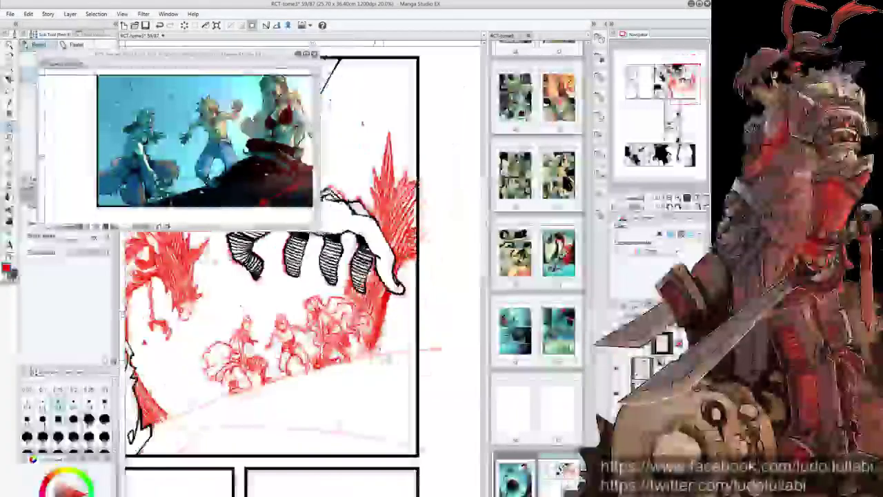
left_click_drag(361, 377, 374, 396)
scroll(373, 392, "down", 1)
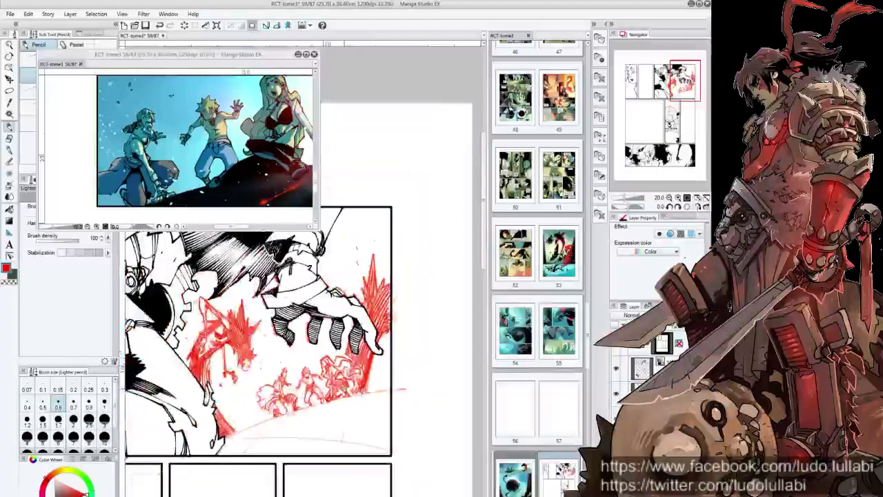
Step: Fade the red sketch layer to pale pink and select the black ink layer
key("ctrl+[")
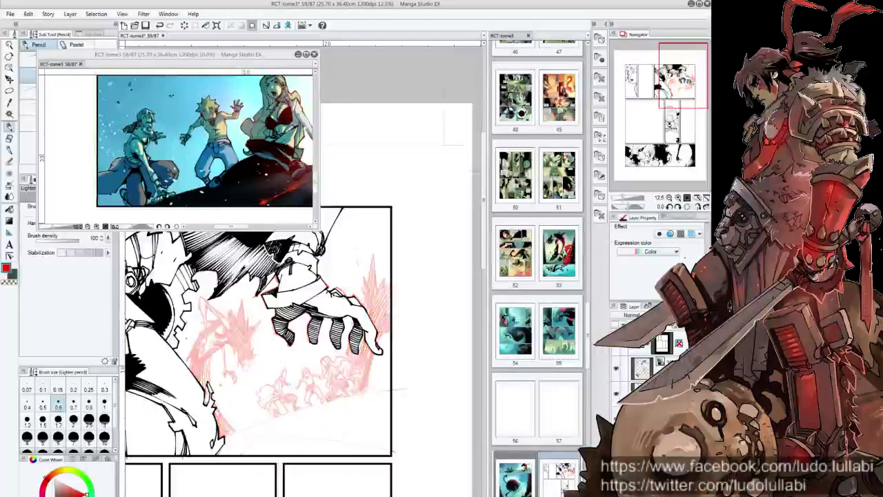
left_click(633, 388)
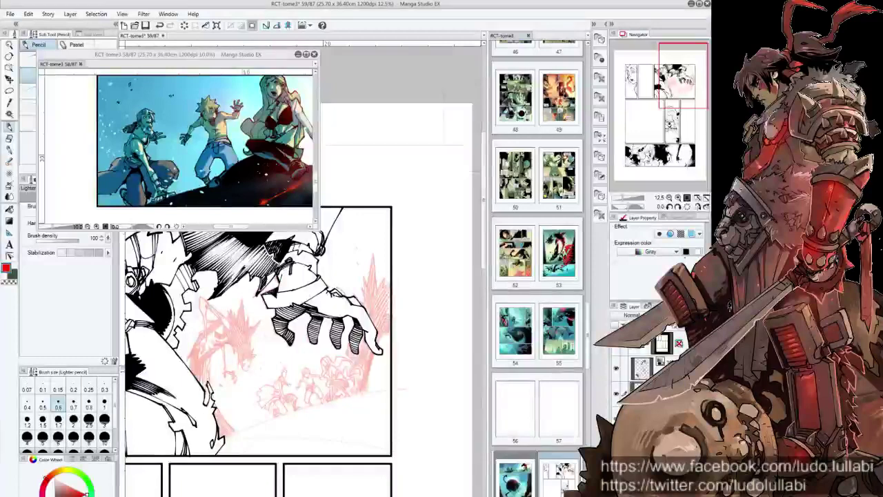
left_click(10, 150)
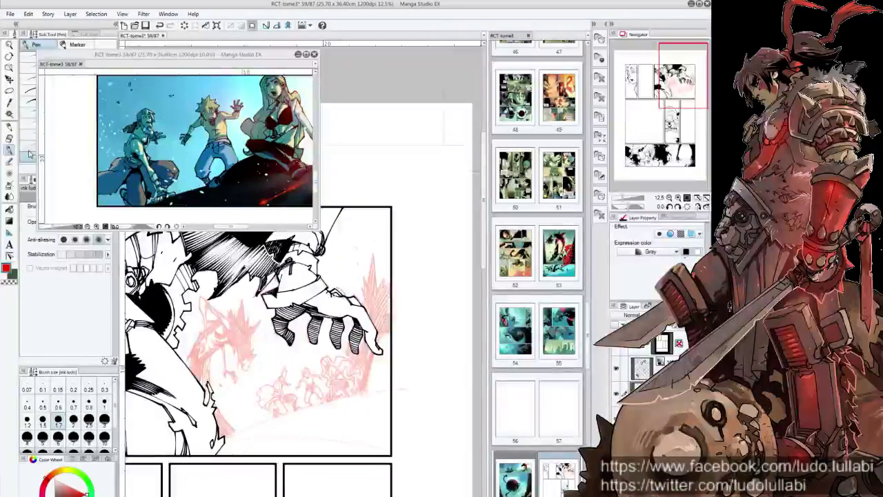
left_click(11, 234)
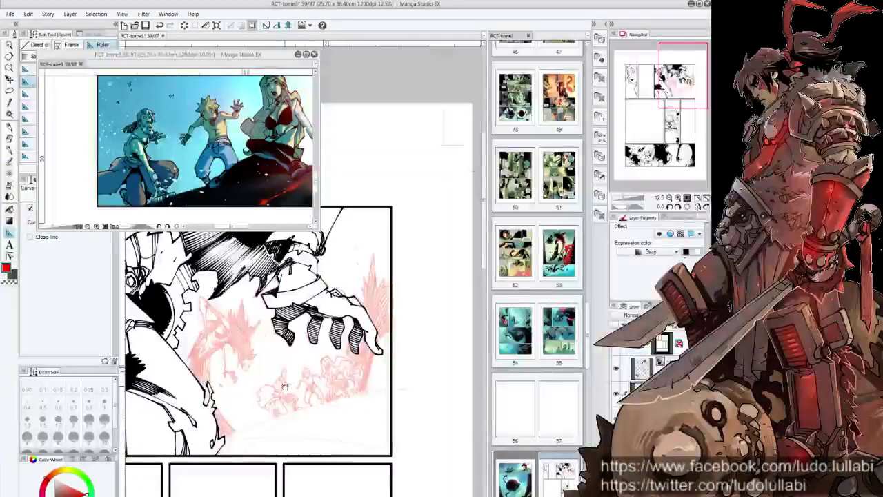
Step: Ink a long straight black ground-edge line over a guide and erase its overshooting end
scroll(284, 387, "up", 2)
left_click_drag(284, 387, 349, 215)
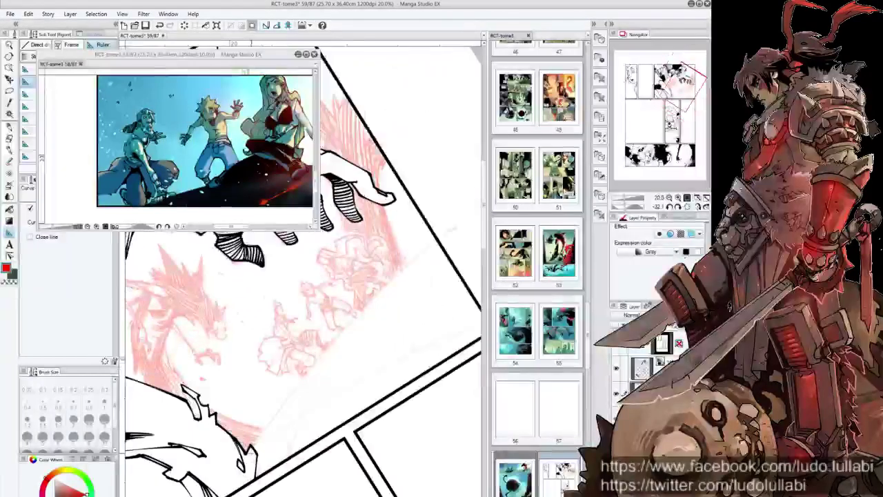
mouse_move(282, 406)
left_mouse_down()
mouse_move(404, 266)
mouse_move(450, 232)
left_mouse_up()
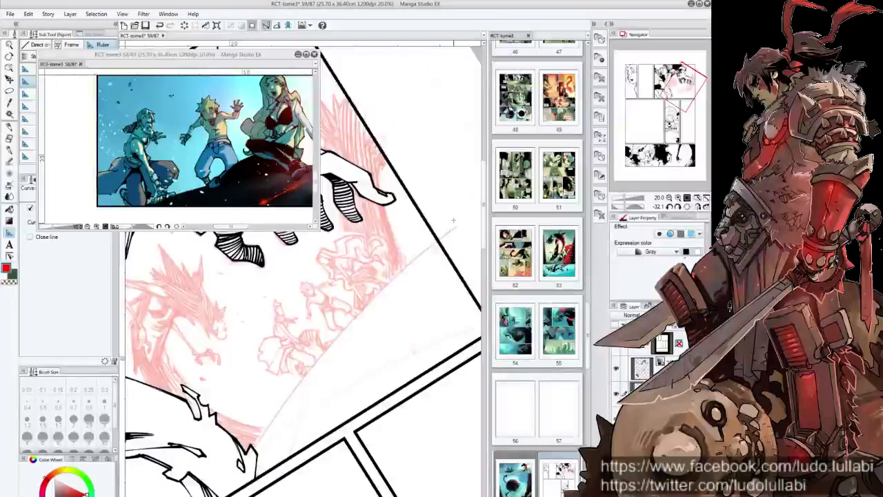
left_click(10, 128)
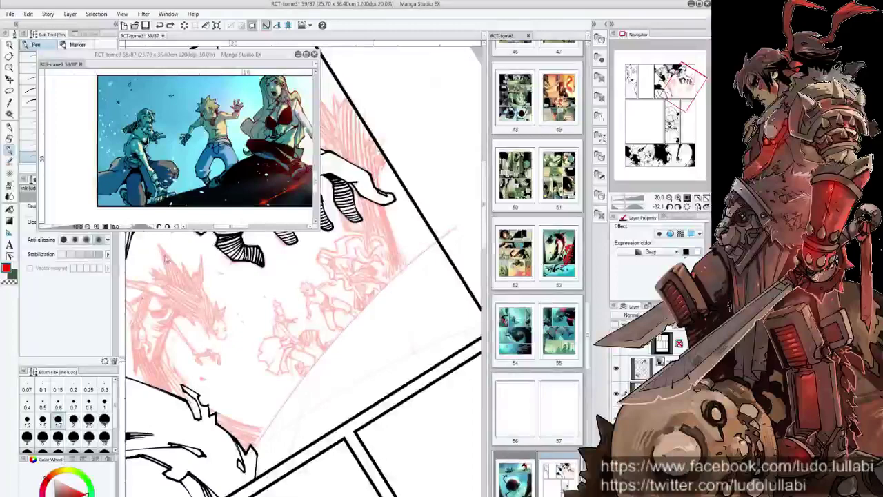
mouse_move(259, 431)
left_mouse_down()
mouse_move(365, 306)
mouse_move(452, 231)
left_mouse_up()
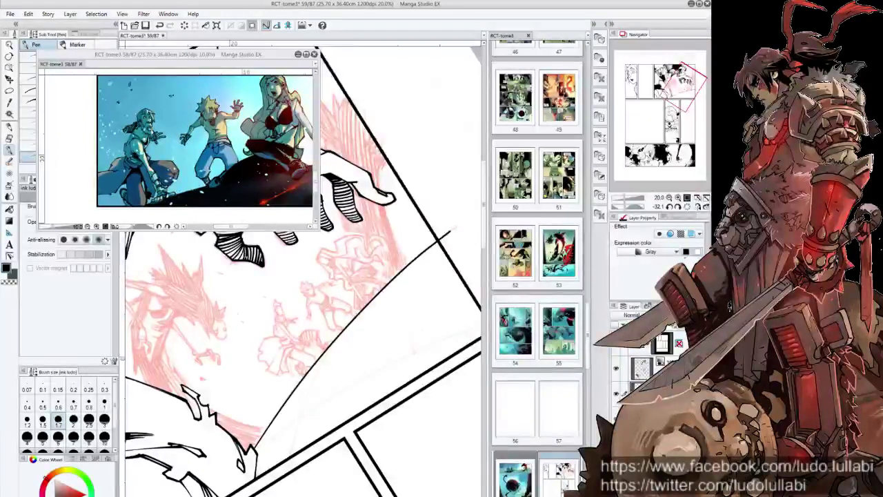
left_click_drag(454, 230, 430, 246)
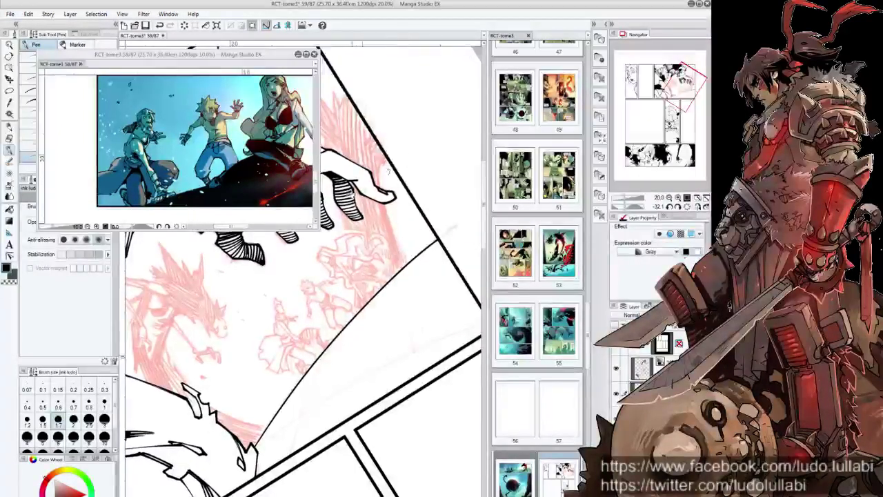
mouse_move(470, 267)
left_mouse_down()
mouse_move(235, 346)
mouse_move(255, 371)
left_mouse_up()
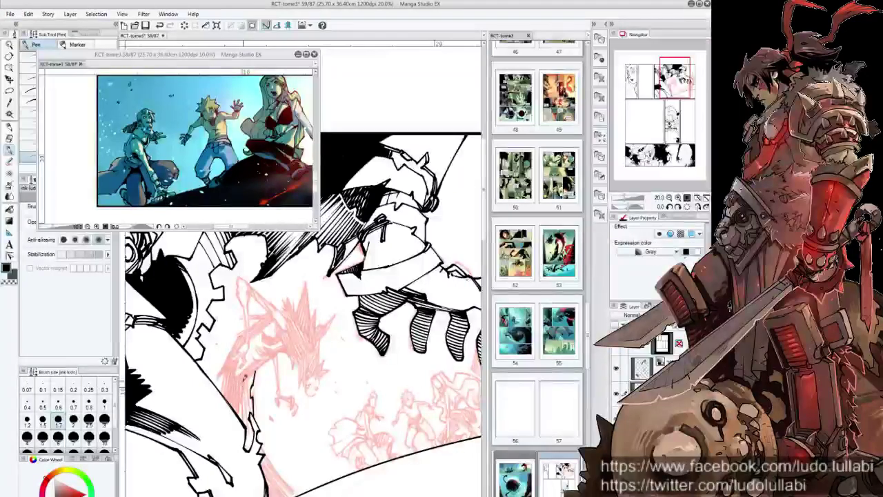
left_click_drag(246, 376, 243, 419)
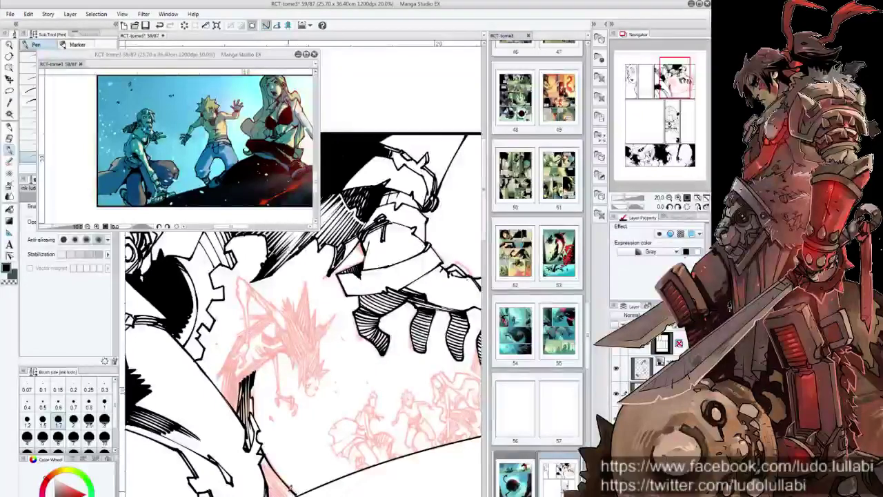
Step: Ink a short black hatching stroke beside the small figure and rotate the view upright
key("g")
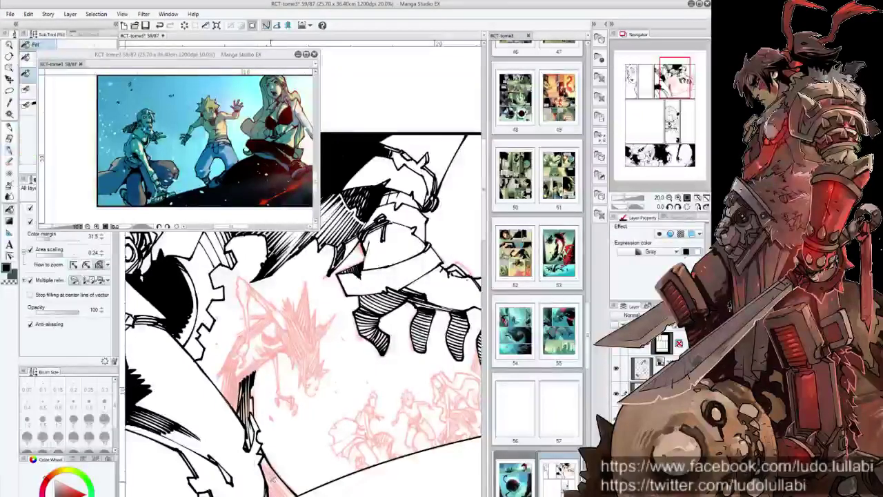
key("p")
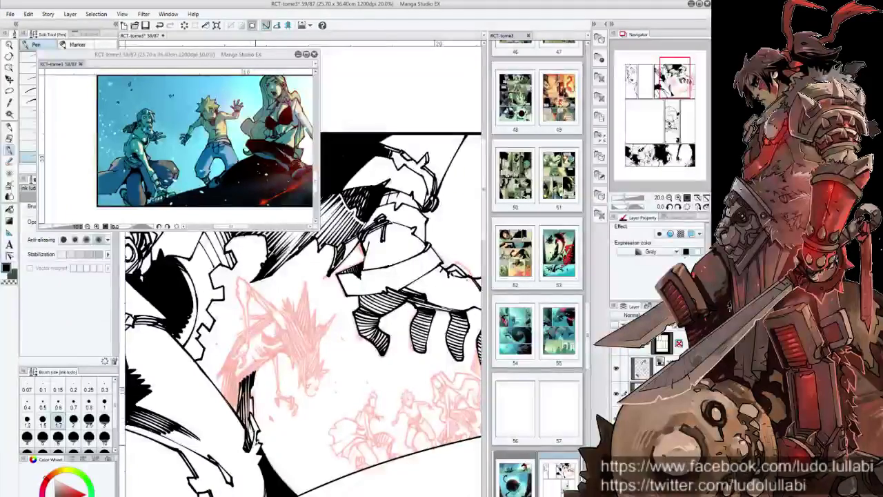
left_click_drag(258, 428, 247, 447)
scroll(326, 369, "up", 1)
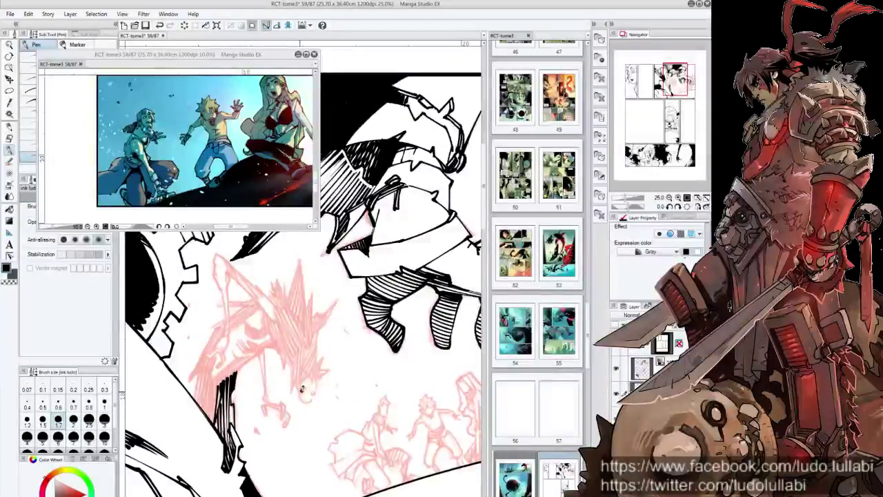
left_click_drag(302, 390, 308, 376)
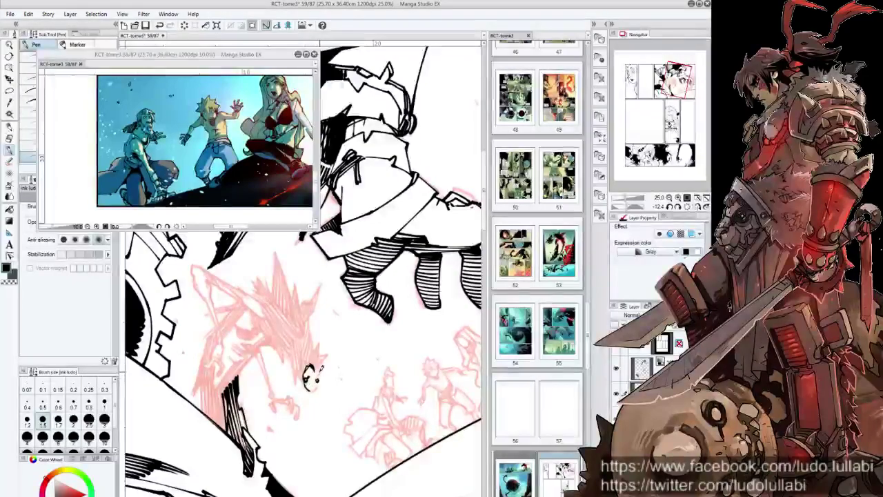
scroll(310, 373, "up", 3)
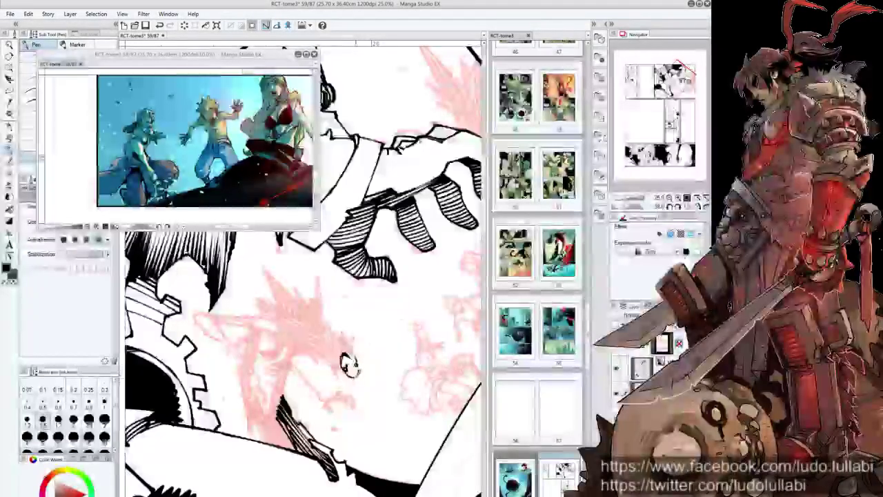
left_click_drag(349, 366, 290, 376)
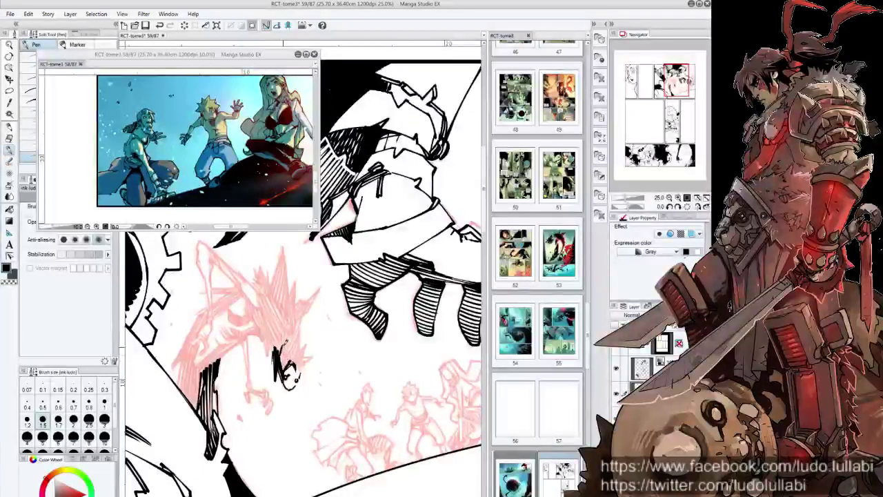
Step: Ink the character's spiky hair and small hatching strokes beside it, then reset rotation
left_click_drag(283, 351, 289, 340)
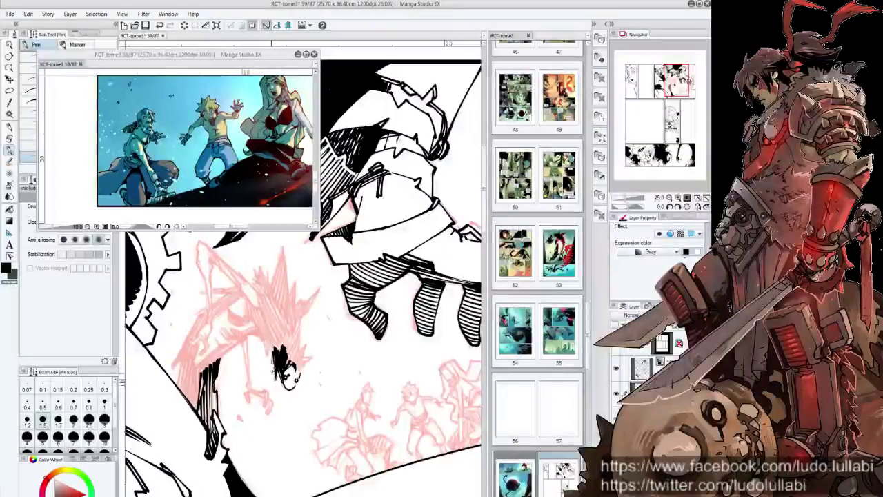
scroll(304, 269, "up", 2)
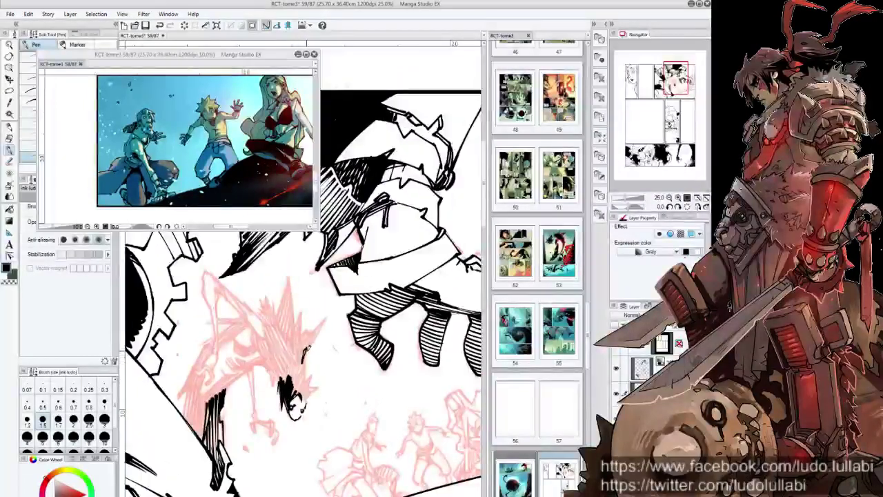
left_click_drag(310, 346, 287, 407)
key("minus")
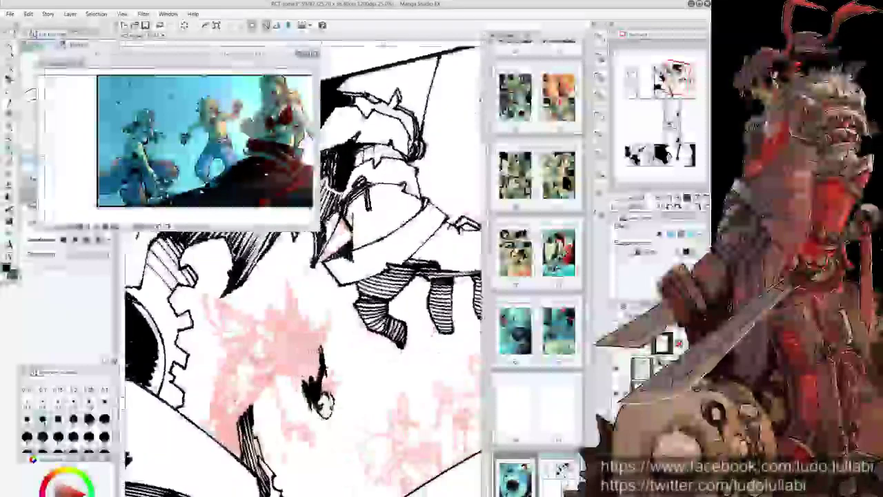
left_click_drag(329, 364, 329, 394)
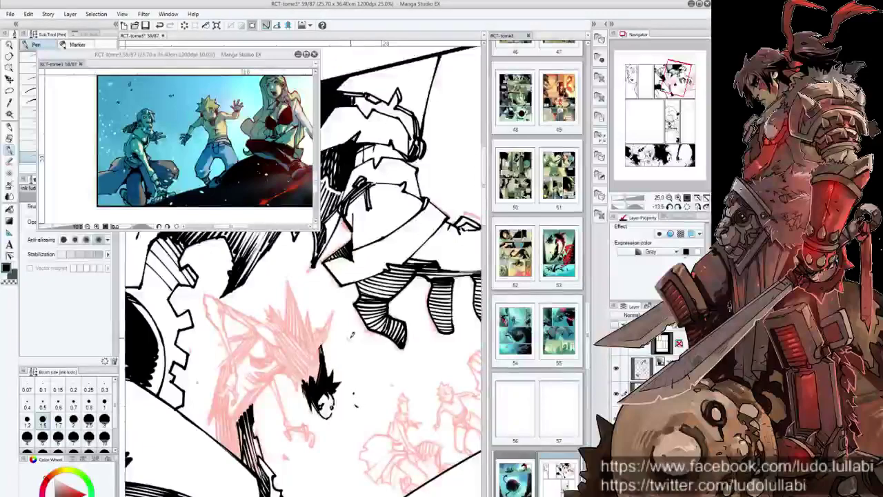
key("ctrl+@")
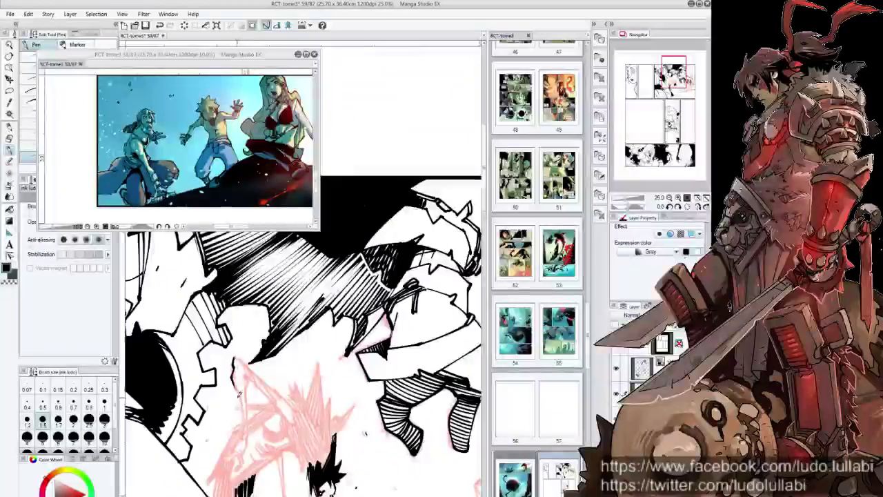
Step: Set the pen size to 1.7 and ink the small character's hand lines
left_click(58, 419)
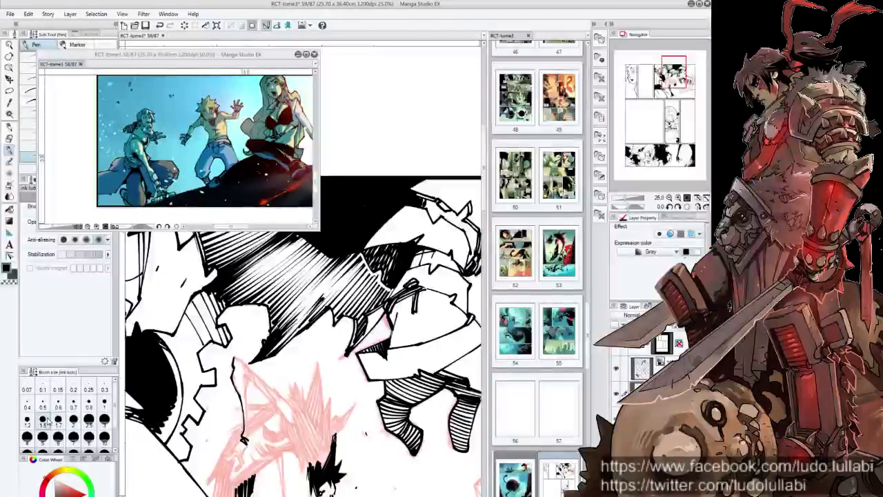
left_click_drag(244, 368, 247, 392)
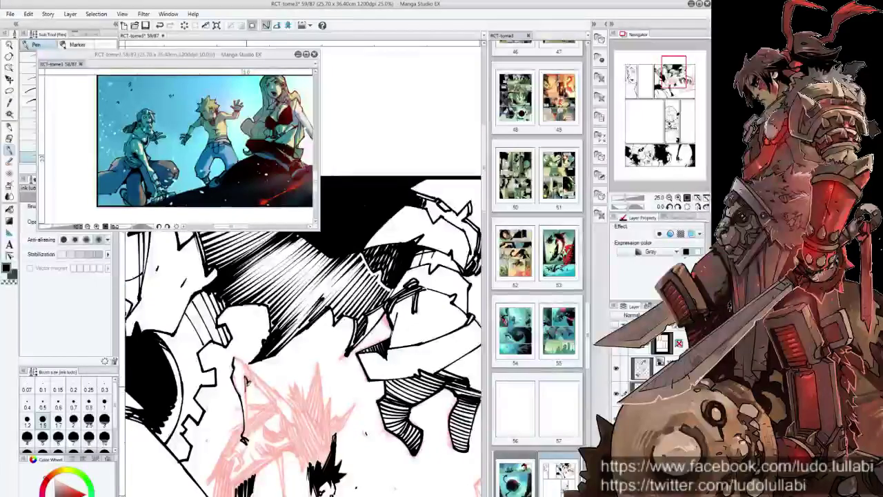
left_click_drag(247, 435, 269, 409)
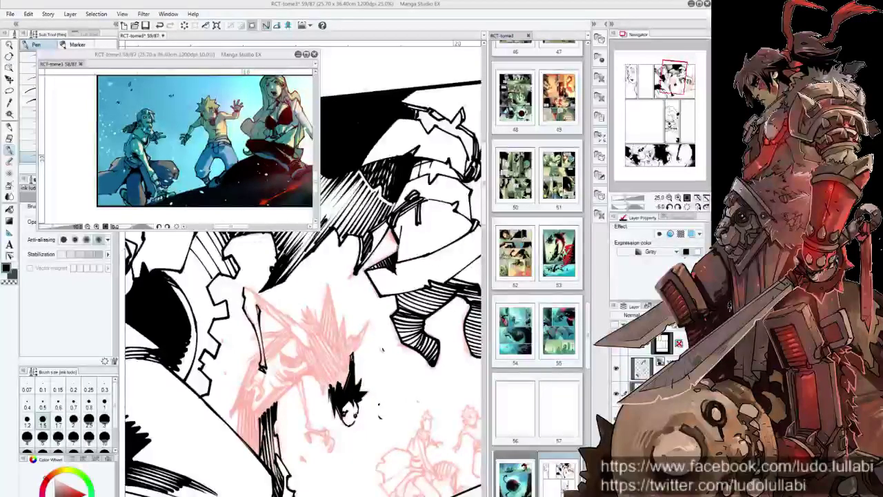
scroll(304, 276, "up", 2)
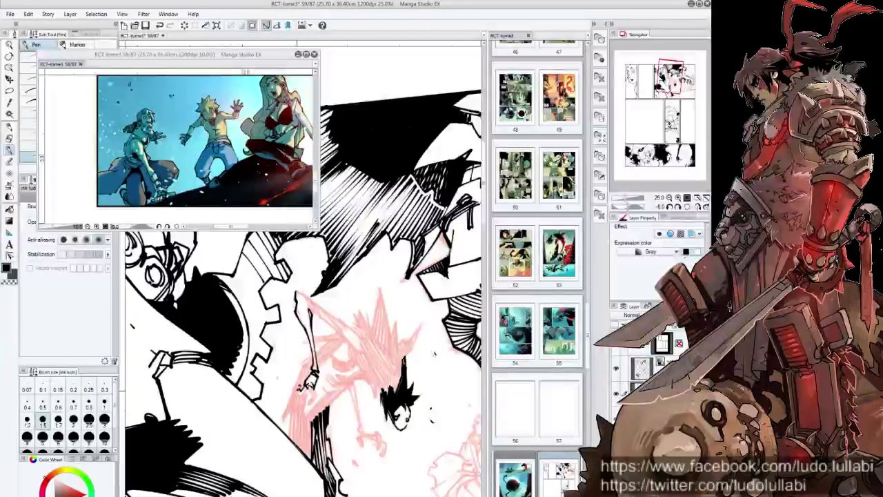
left_click_drag(301, 390, 308, 381)
left_click_drag(276, 424, 295, 368)
mouse_move(278, 402)
left_mouse_down()
mouse_move(282, 392)
mouse_move(286, 402)
mouse_move(311, 340)
left_mouse_up()
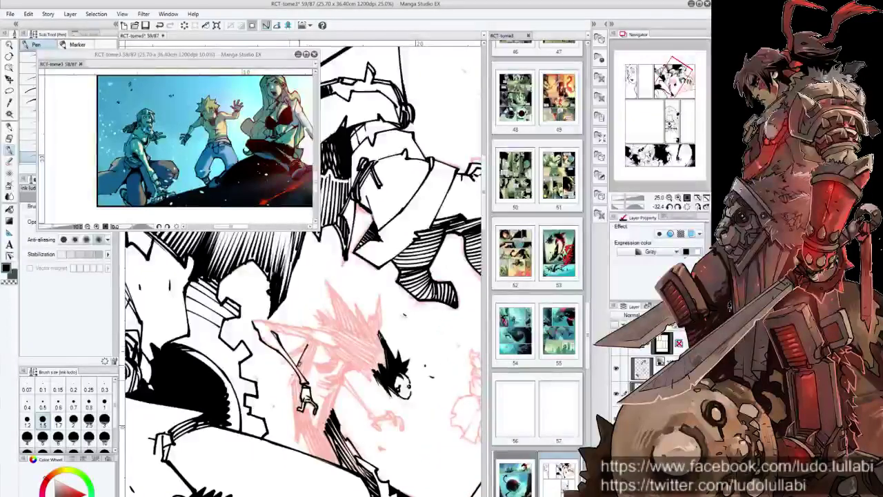
Step: Ink thin black lines along the small character's arm and leg
left_click_drag(298, 375, 294, 365)
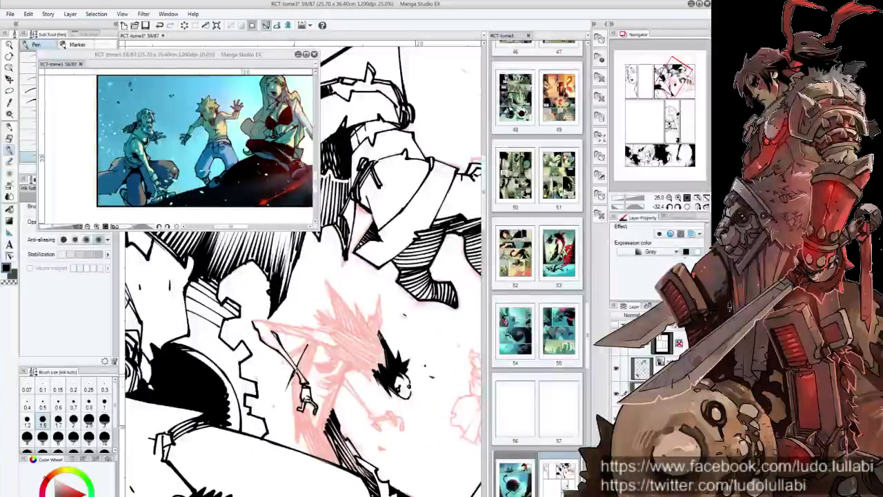
left_click_drag(293, 417, 297, 397)
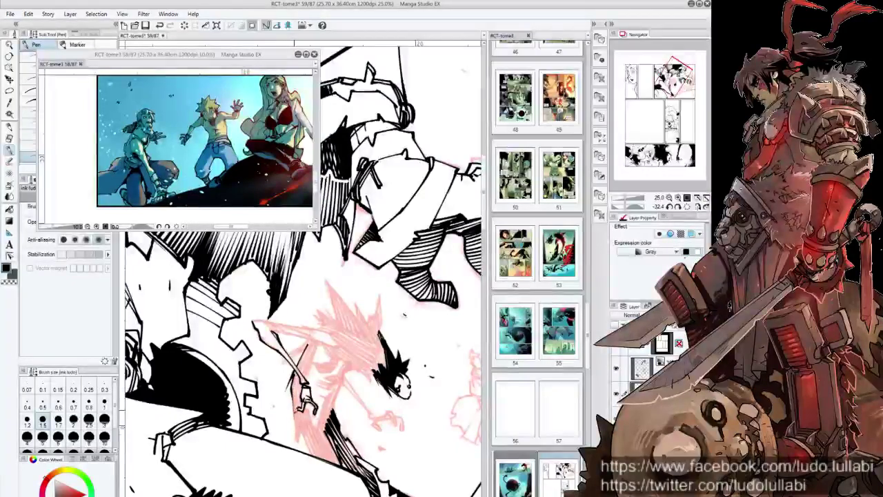
left_click_drag(299, 436, 296, 400)
mouse_move(300, 435)
left_mouse_down()
mouse_move(304, 424)
mouse_move(315, 426)
left_mouse_up()
Step: Cover the character's legs with black hatching, then reset the canvas rotation
left_click_drag(343, 469, 334, 449)
left_click_drag(329, 442, 321, 429)
left_click_drag(342, 463, 333, 448)
left_click_drag(335, 454, 329, 436)
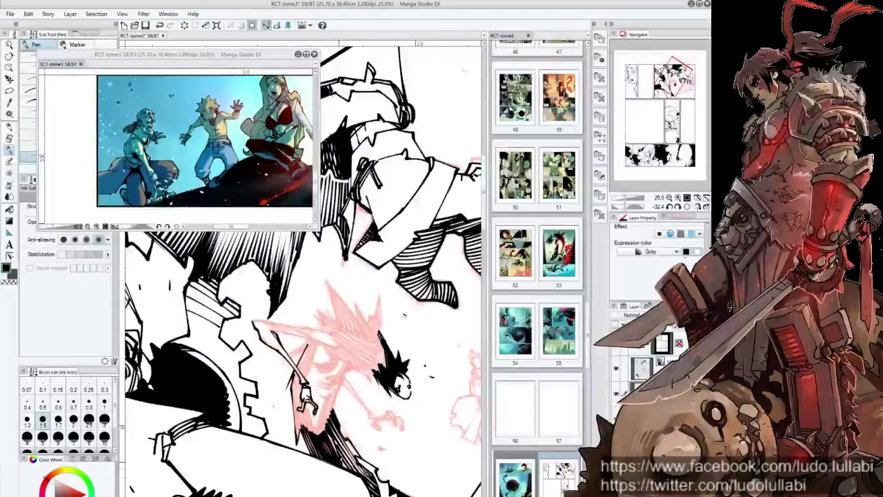
left_click_drag(322, 358, 270, 352)
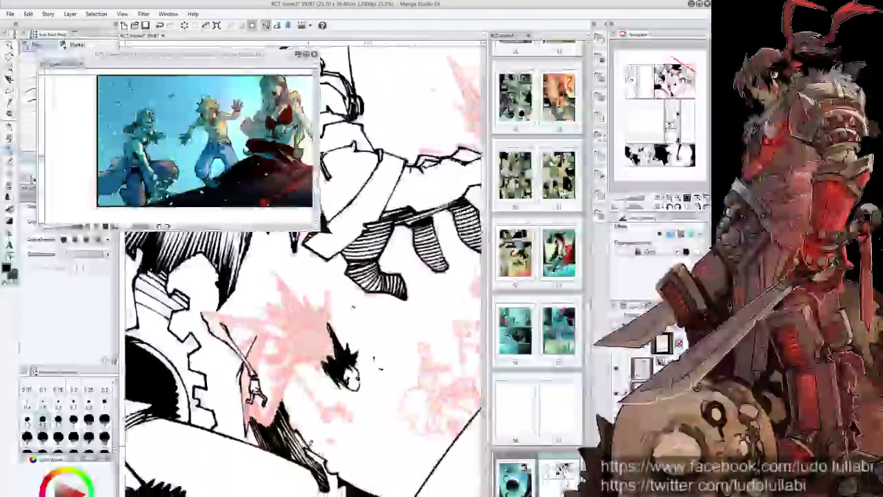
mouse_move(269, 422)
left_mouse_down()
mouse_move(279, 382)
mouse_move(287, 384)
left_mouse_up()
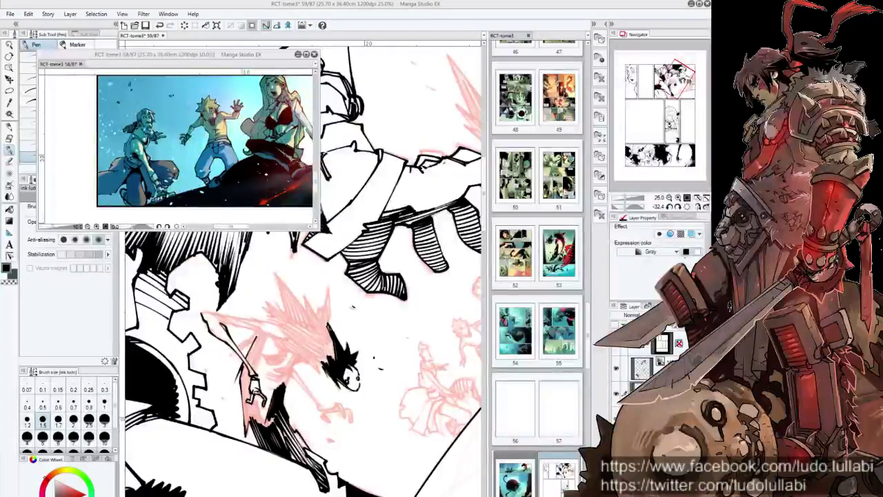
left_click_drag(297, 349, 292, 366)
left_click_drag(310, 351, 297, 363)
key("at")
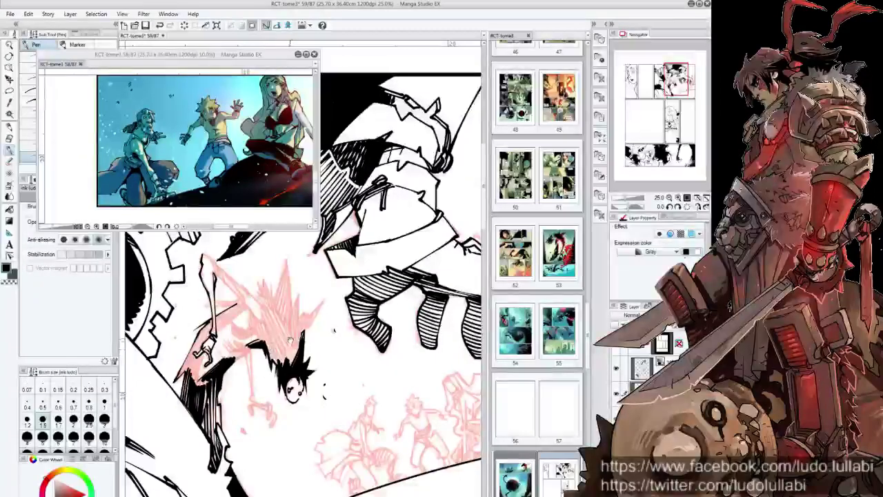
Step: Ink the flying figure's spiky hair outline and save the page
left_click_drag(290, 339, 280, 368)
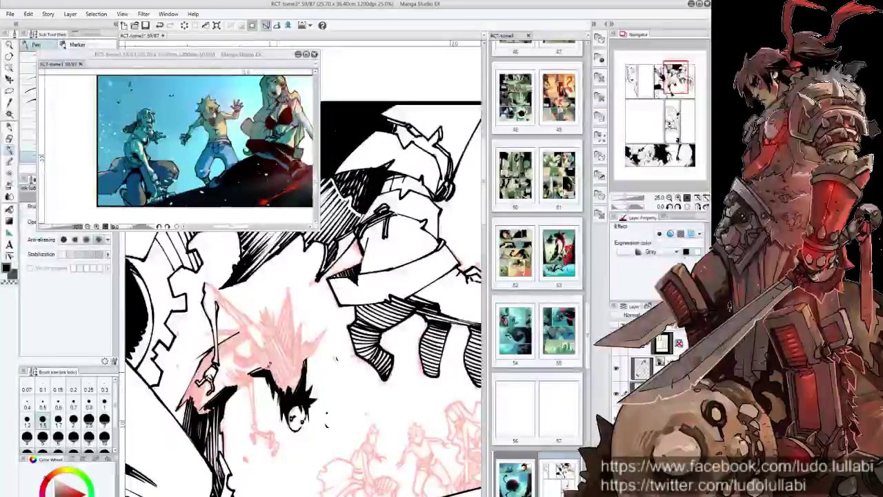
left_click_drag(283, 386, 297, 356)
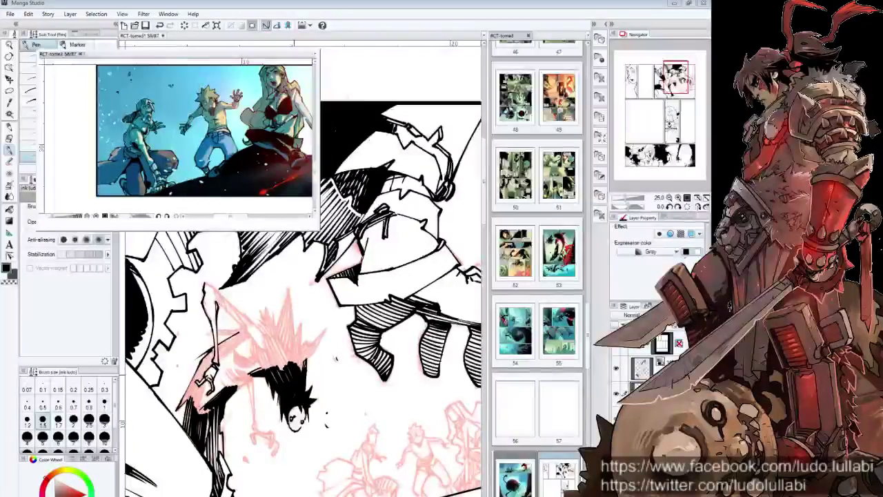
key("ctrl+s")
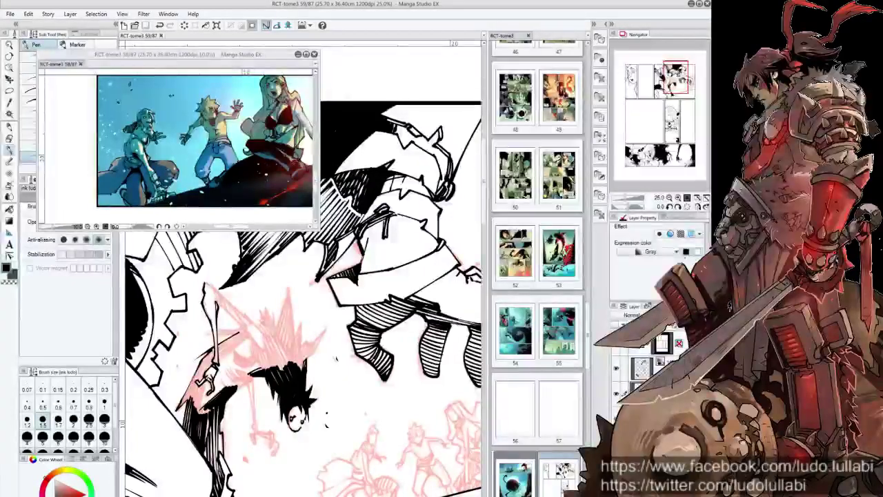
Step: Add more dark hatching strokes to the character's spiky hair
mouse_move(263, 329)
left_mouse_down()
mouse_move(269, 335)
mouse_move(277, 316)
left_mouse_up()
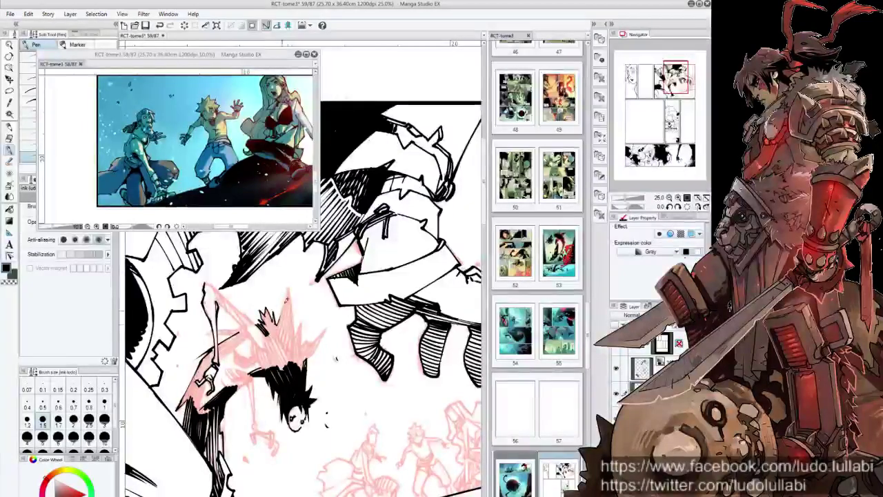
left_click_drag(289, 284, 310, 358)
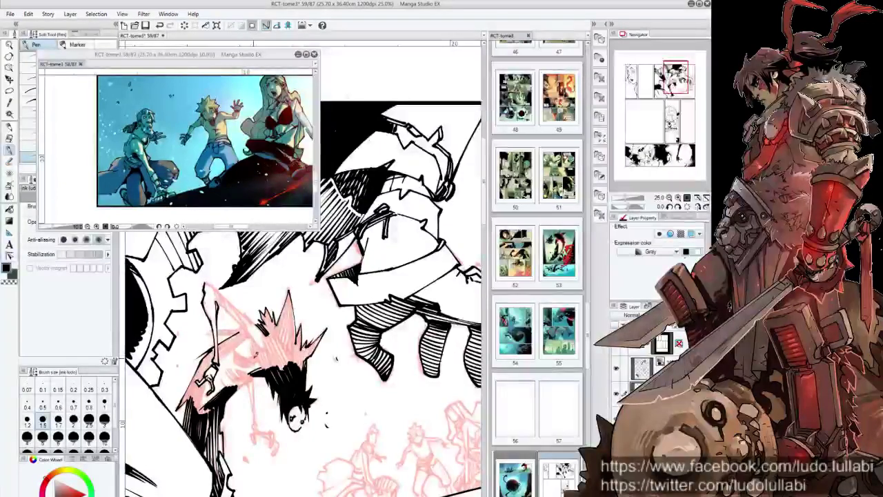
left_click_drag(256, 336, 256, 360)
left_click_drag(265, 340, 253, 349)
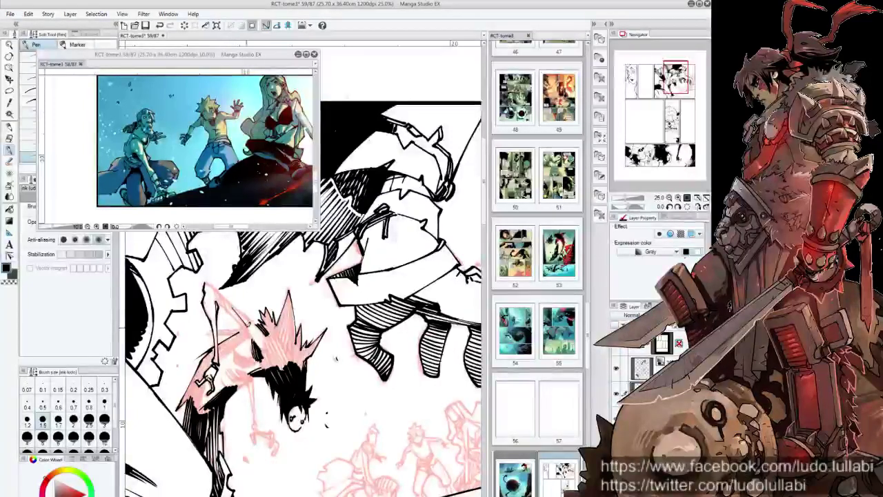
key("minus")
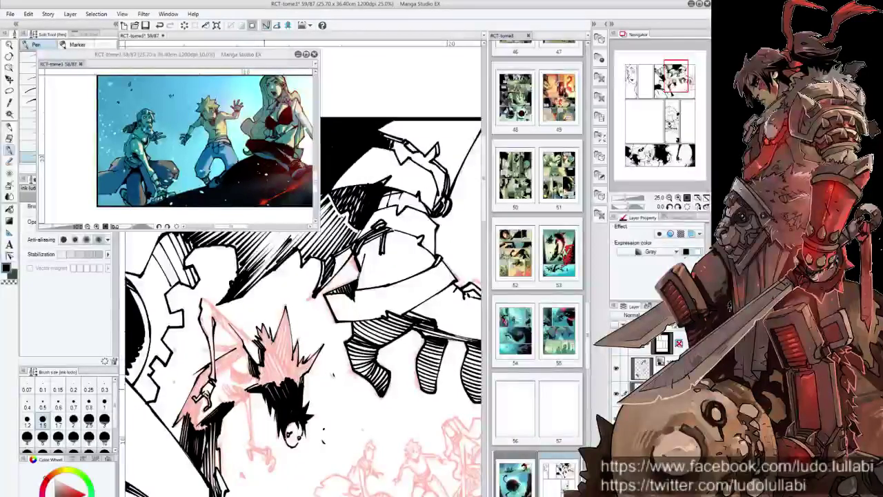
left_click_drag(269, 376, 255, 388)
mouse_move(262, 370)
left_mouse_down()
mouse_move(255, 385)
mouse_move(269, 385)
left_mouse_up()
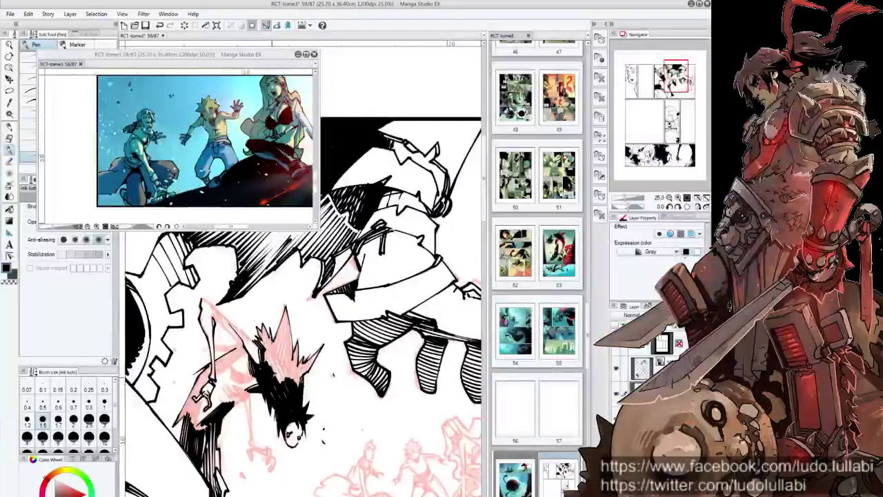
Step: Fill the central character's spiky hair solid black
key("g")
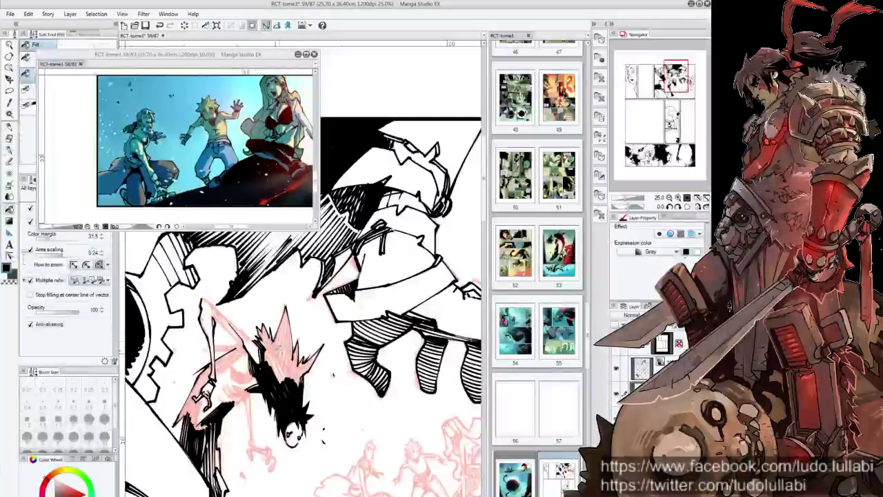
left_click(283, 348)
key("p")
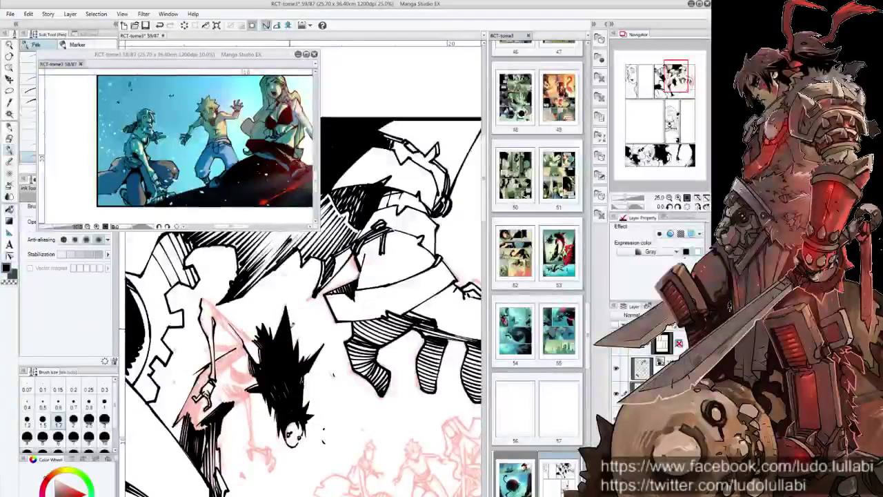
key("-")
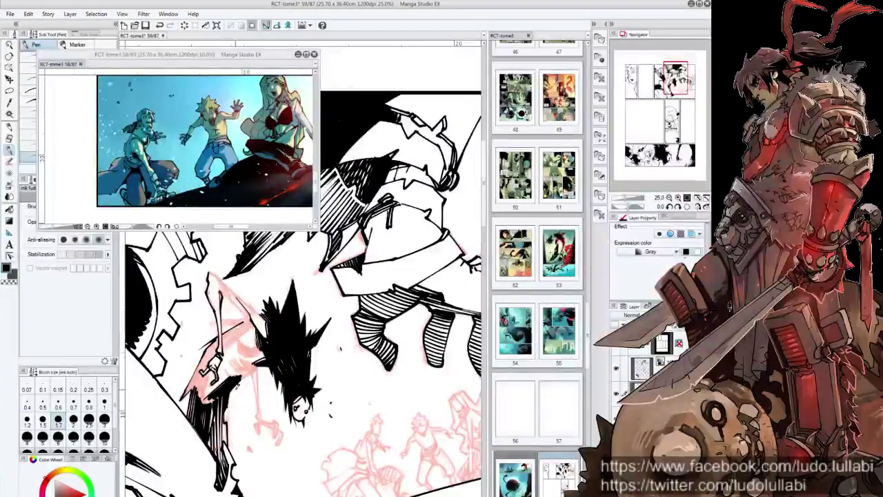
Step: Ink extra strokes on the character's hand and save the page
left_click_drag(256, 393, 261, 415)
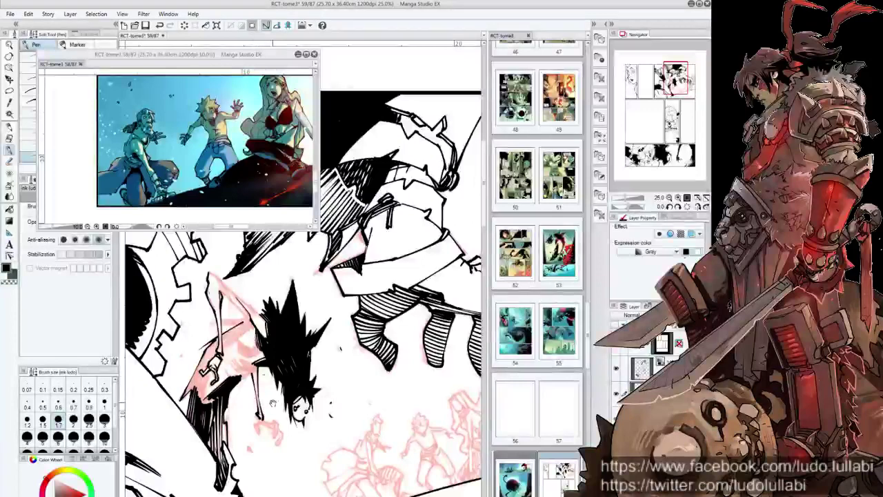
scroll(279, 390, "down", 1)
left_click_drag(259, 379, 313, 360)
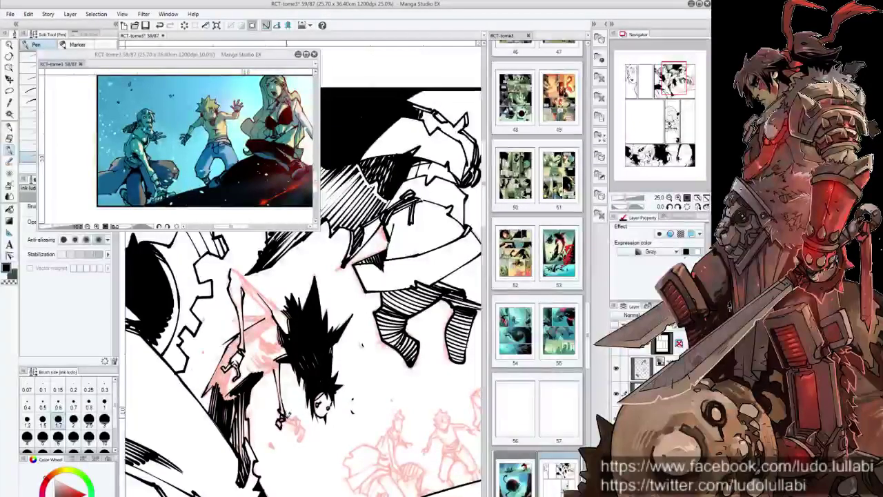
left_click_drag(296, 415, 305, 441)
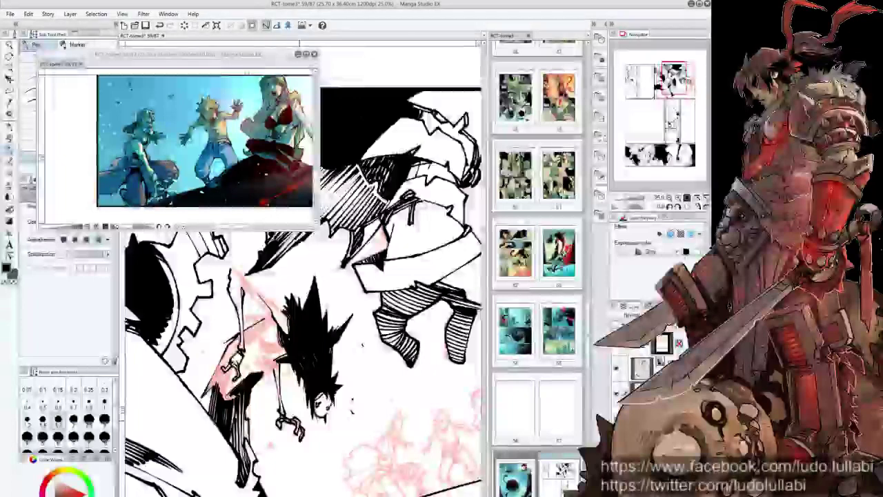
key("ctrl+s")
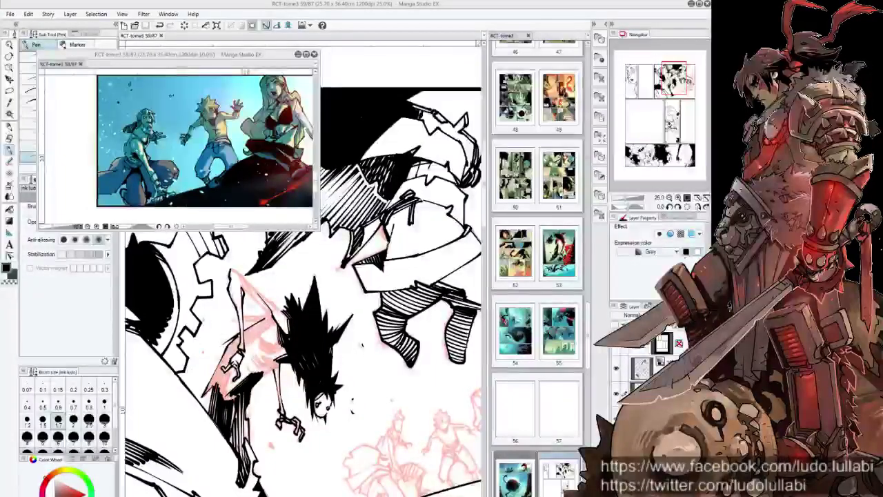
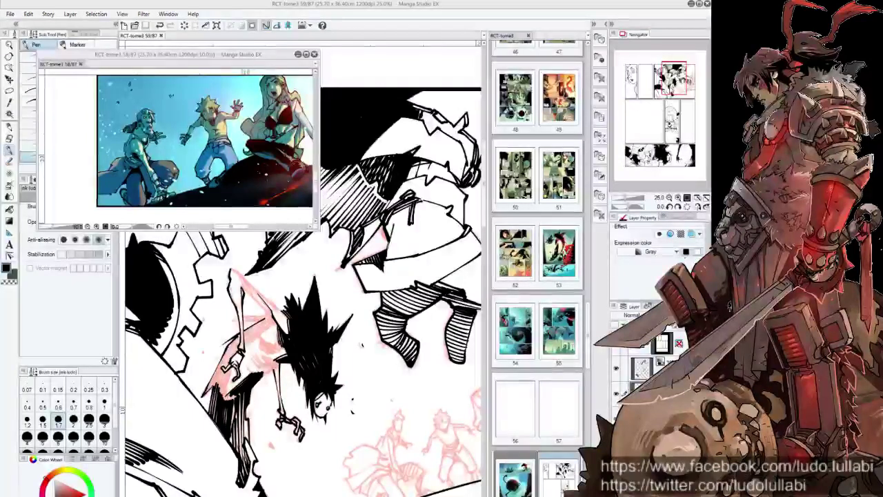
Step: Rotate and pan the page until the striped hand and the red-sketched figures below sit level in view
left_click_drag(328, 321, 234, 325)
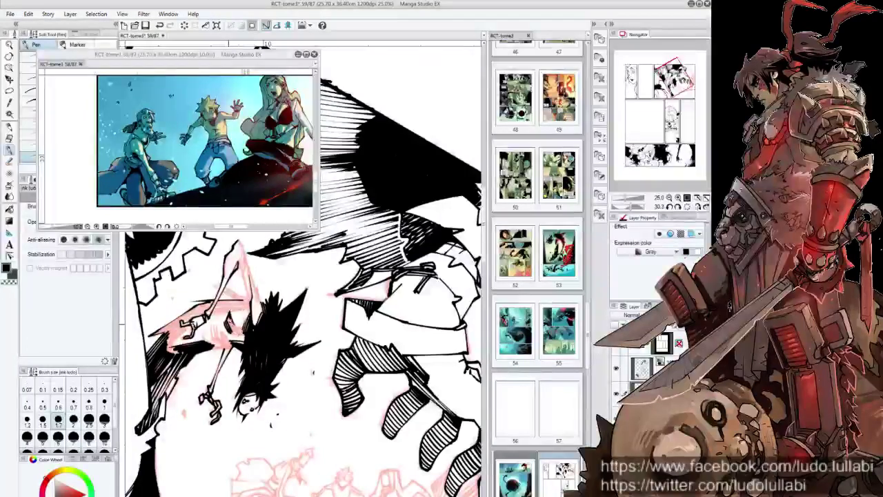
mouse_move(239, 326)
left_mouse_down()
mouse_move(204, 335)
mouse_move(215, 345)
mouse_move(200, 352)
left_mouse_up()
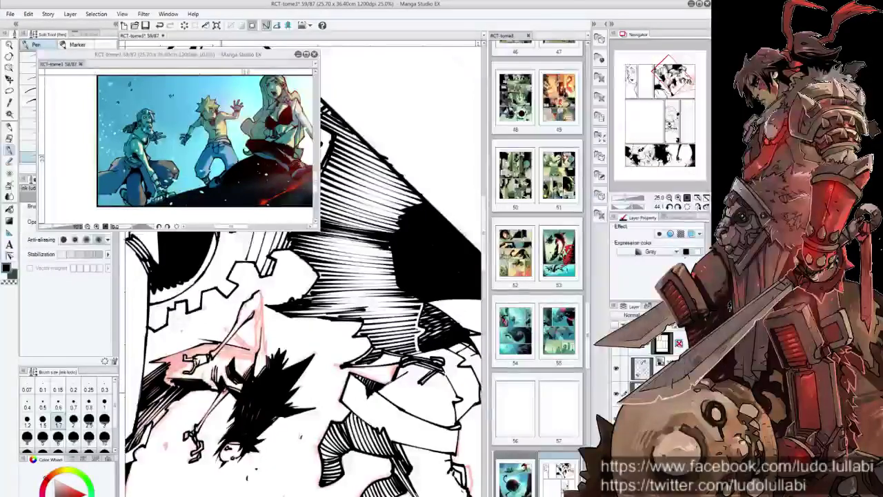
key("minus")
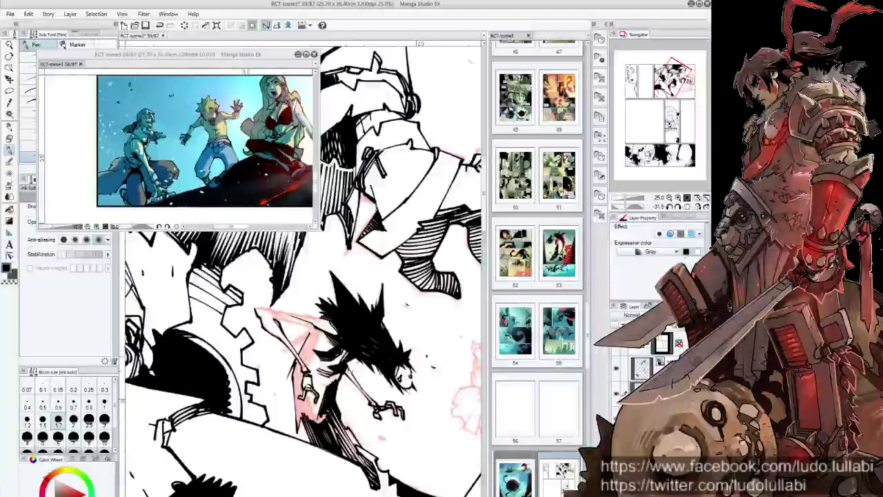
key("minus")
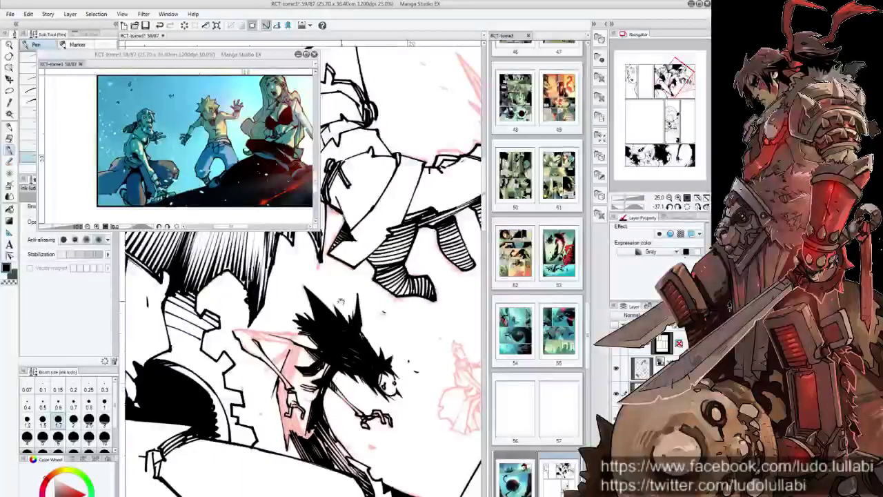
mouse_move(336, 381)
left_mouse_down()
mouse_move(269, 385)
mouse_move(262, 366)
left_mouse_up()
scroll(259, 381, "up", 2)
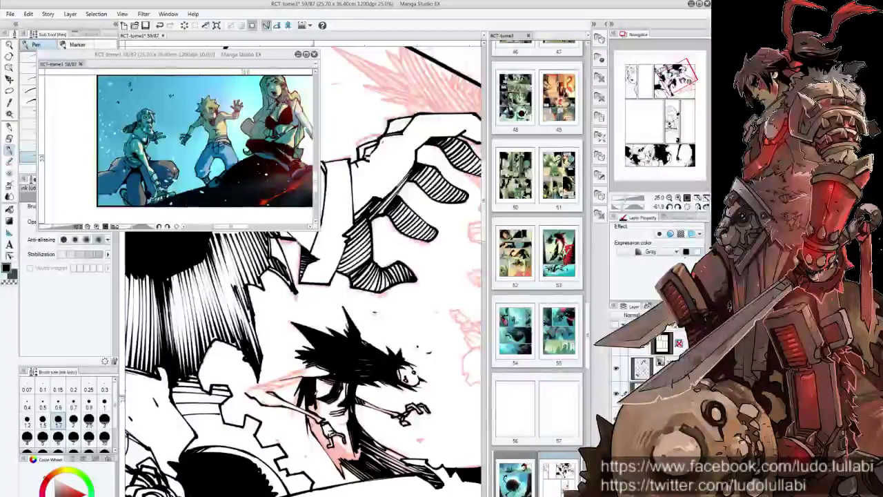
mouse_move(386, 207)
left_mouse_down()
mouse_move(304, 325)
mouse_move(263, 359)
mouse_move(290, 386)
left_mouse_up()
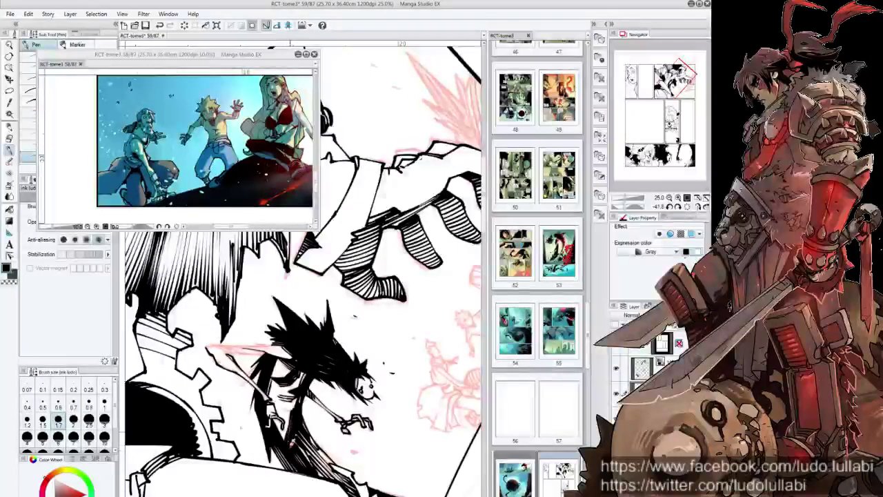
key("-")
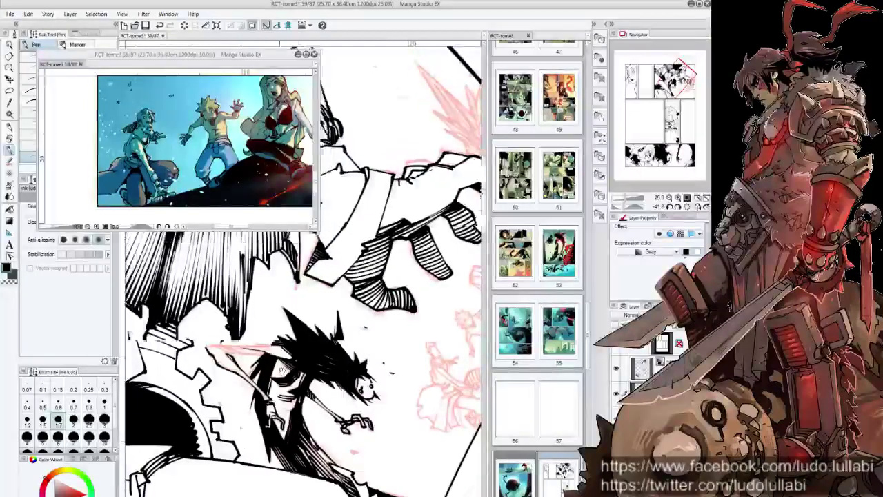
key("-")
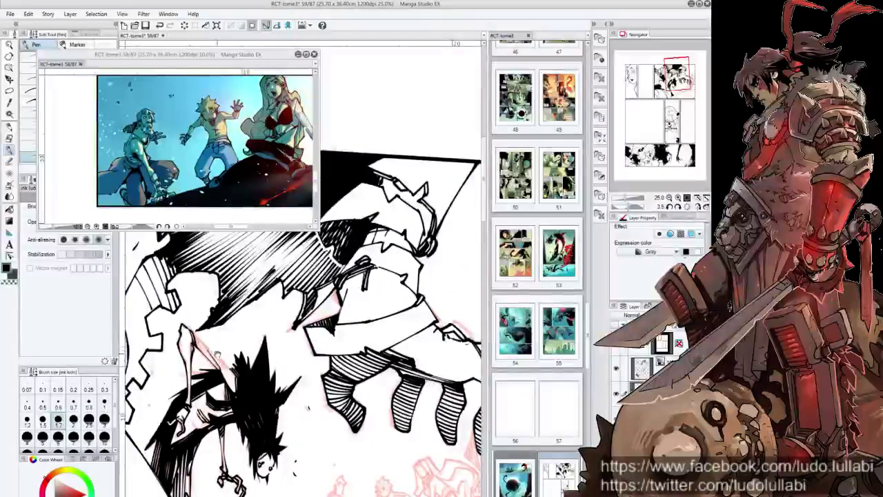
key("-")
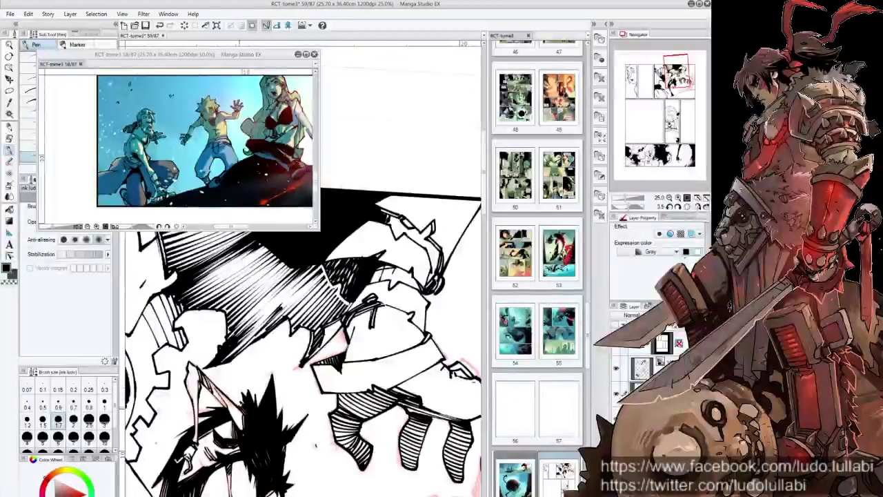
key("-")
key("-")
key("-")
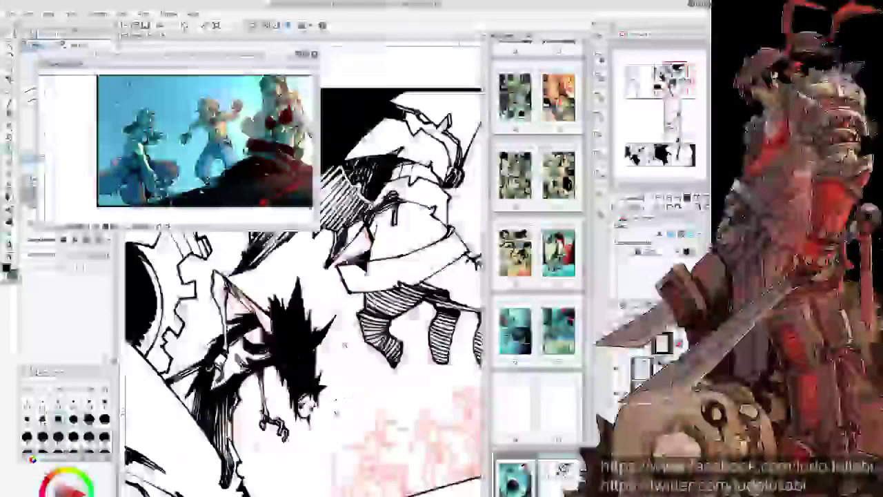
mouse_move(456, 276)
left_mouse_down()
mouse_move(429, 336)
mouse_move(302, 371)
left_mouse_up()
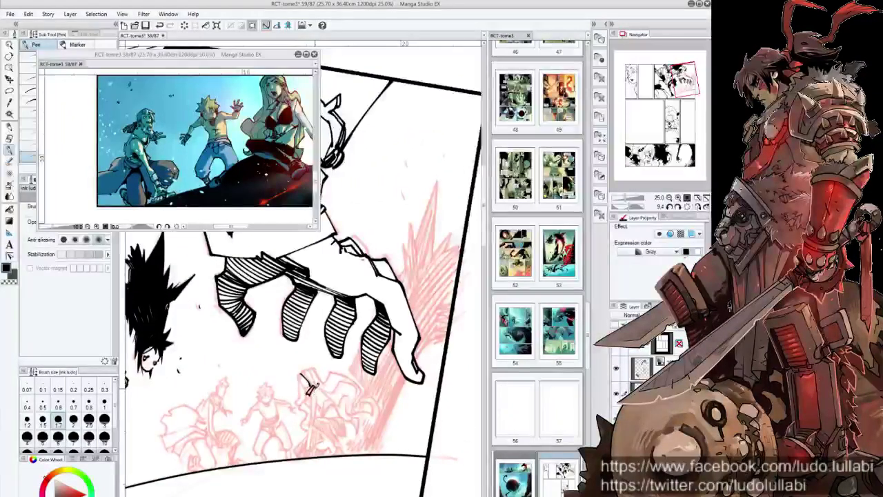
Step: Ink the legs of the small figure at the bottom of the panel over its red sketch
left_click_drag(310, 393, 313, 418)
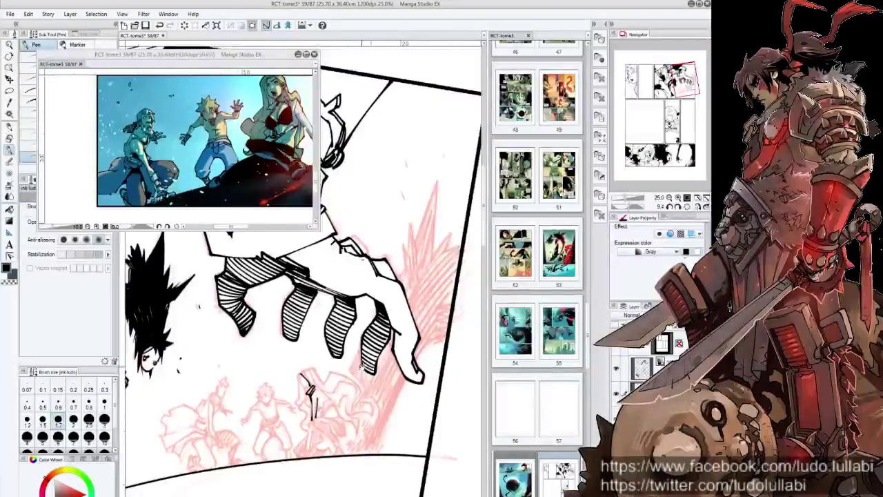
left_click_drag(314, 406, 364, 399)
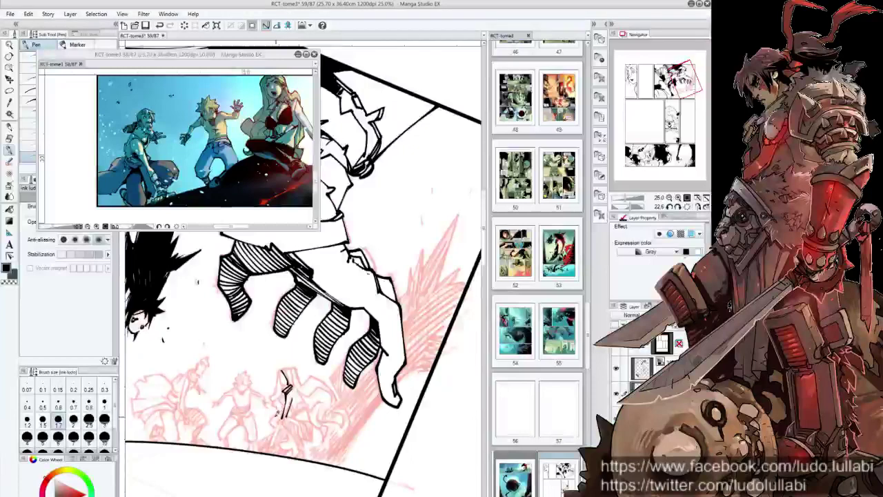
scroll(242, 144, "up", 2)
scroll(242, 144, "up", 1)
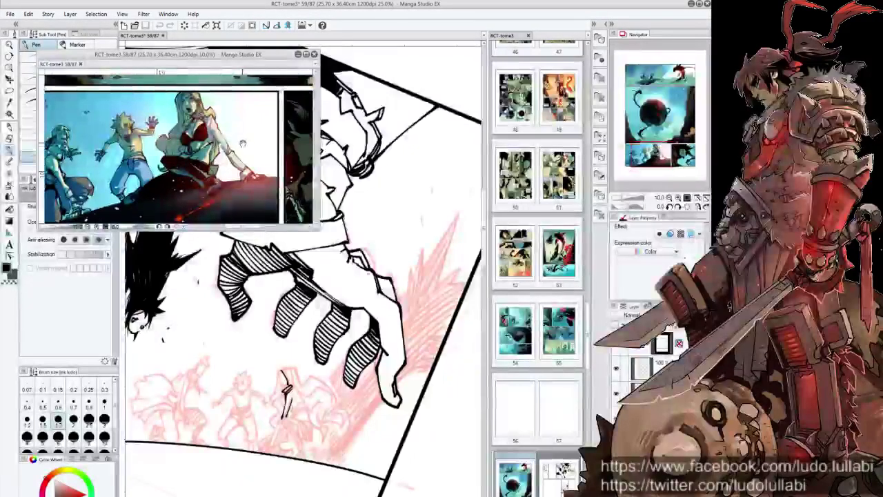
left_click(290, 324)
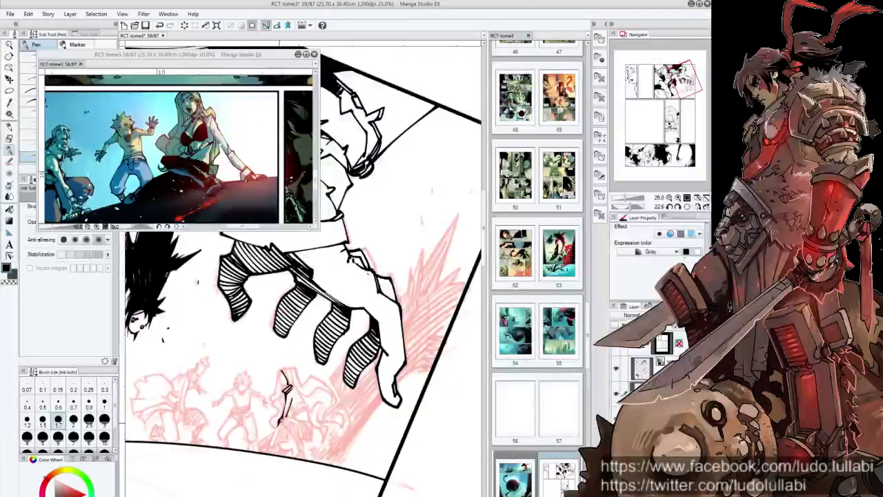
left_click_drag(276, 433, 273, 445)
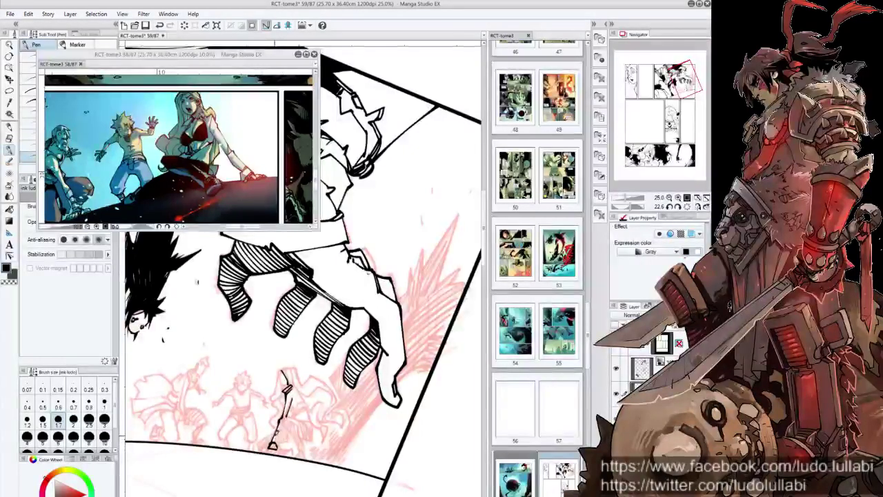
left_click_drag(283, 411, 305, 458)
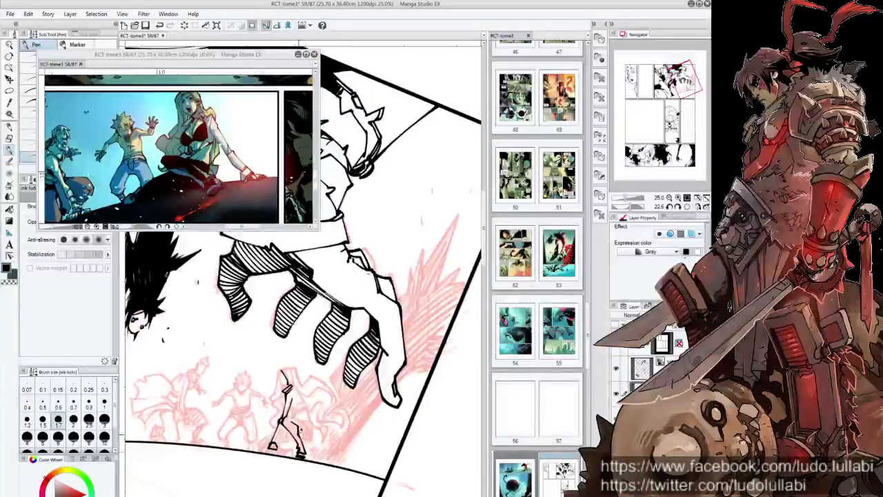
left_click_drag(288, 407, 297, 418)
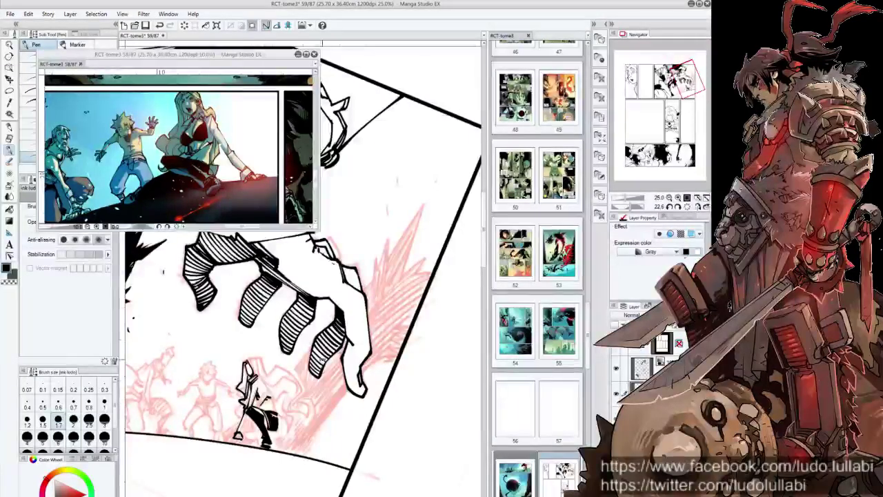
Step: Reset the view to level, tilt it about 20° clockwise, and ink the small figure's head and hair
left_click_drag(304, 290, 290, 304)
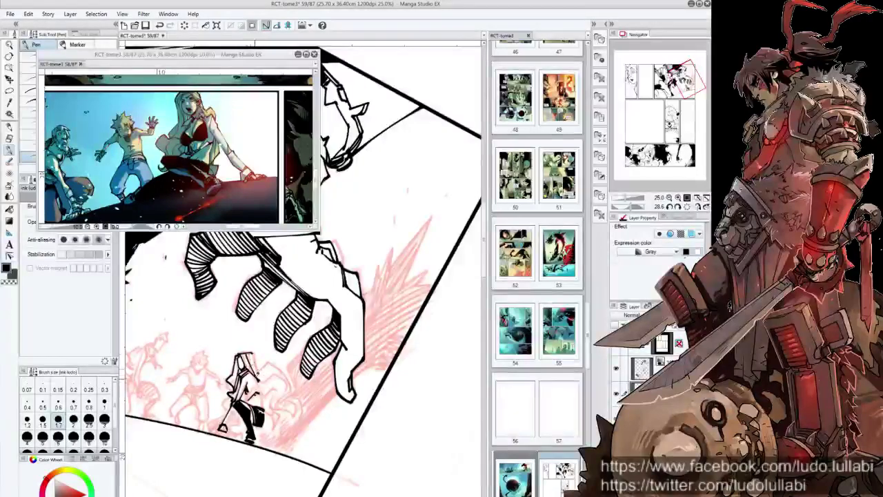
left_click_drag(303, 289, 324, 276)
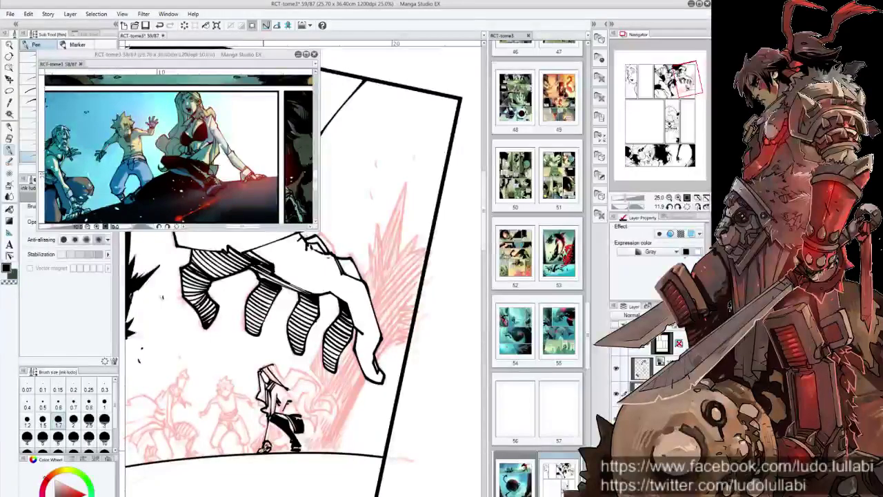
left_click_drag(268, 447, 290, 435)
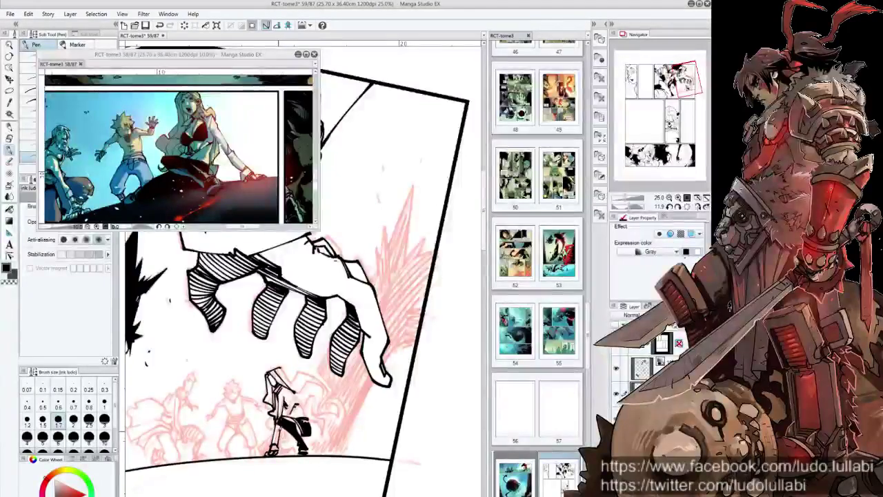
left_click_drag(336, 414, 314, 380)
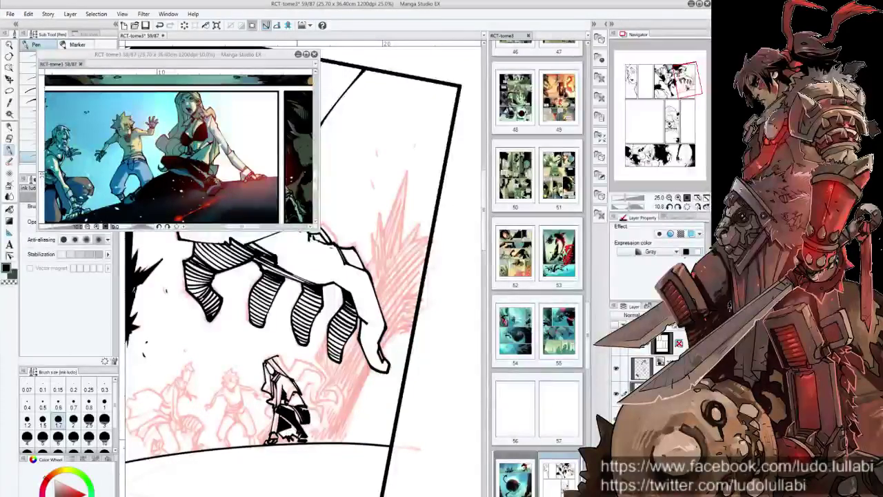
key("minus")
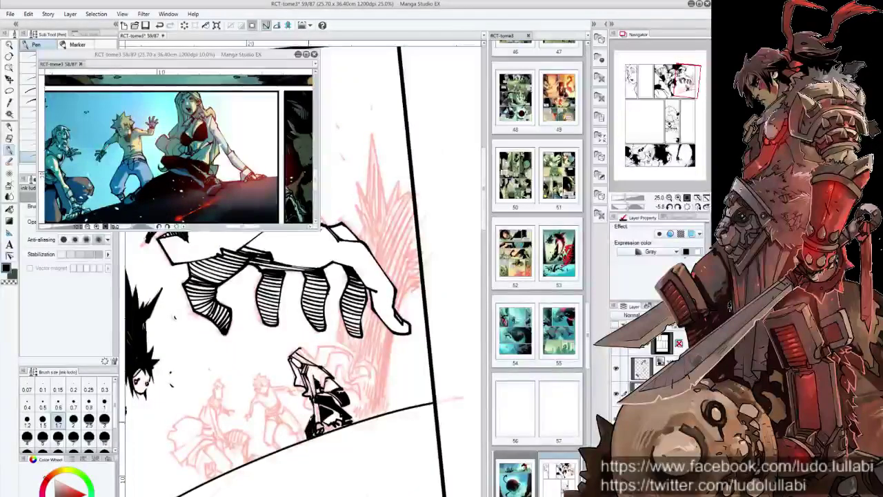
key("ctrl+at")
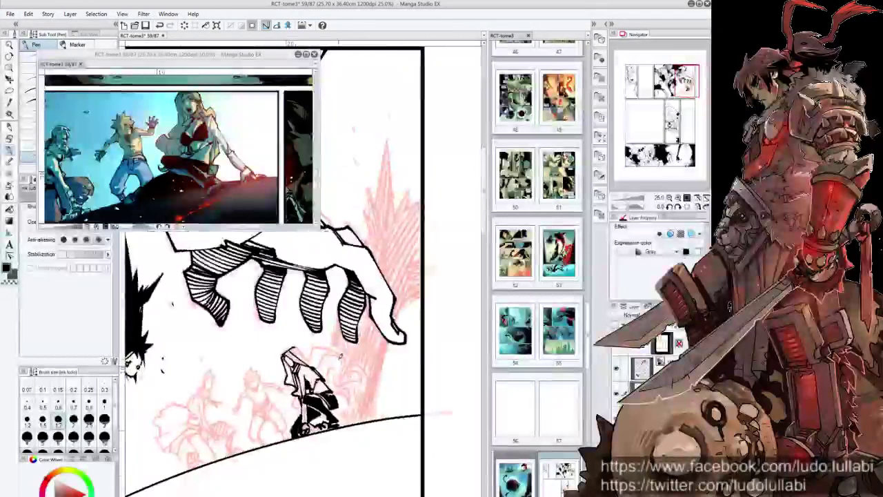
key("asciicircum")
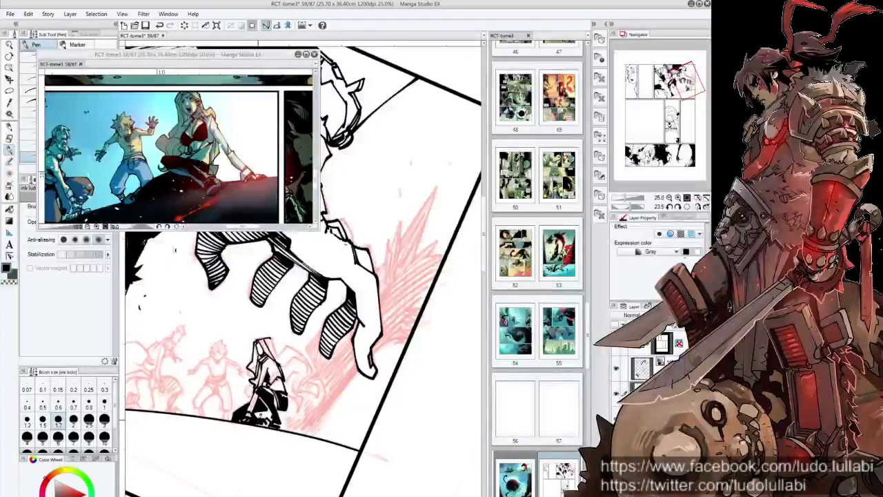
scroll(304, 310, "up", 2)
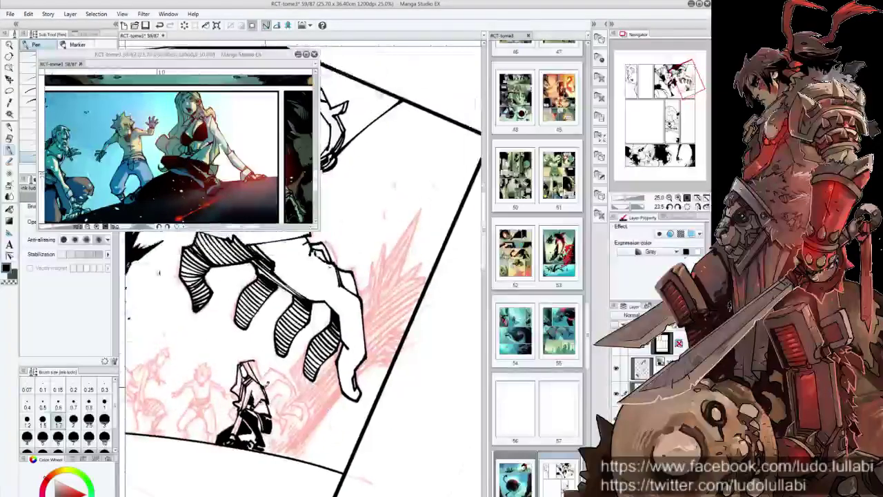
mouse_move(269, 376)
left_mouse_down()
mouse_move(290, 385)
mouse_move(283, 409)
left_mouse_up()
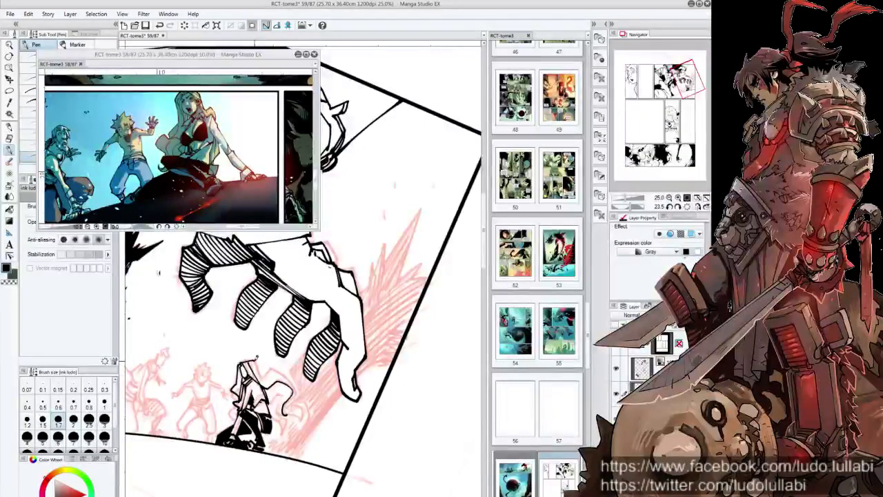
left_click_drag(262, 363, 273, 378)
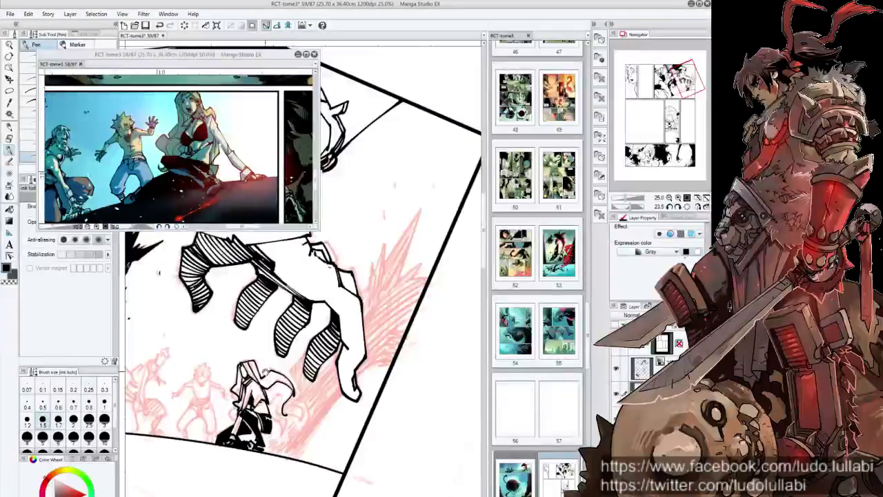
left_click_drag(334, 414, 282, 412)
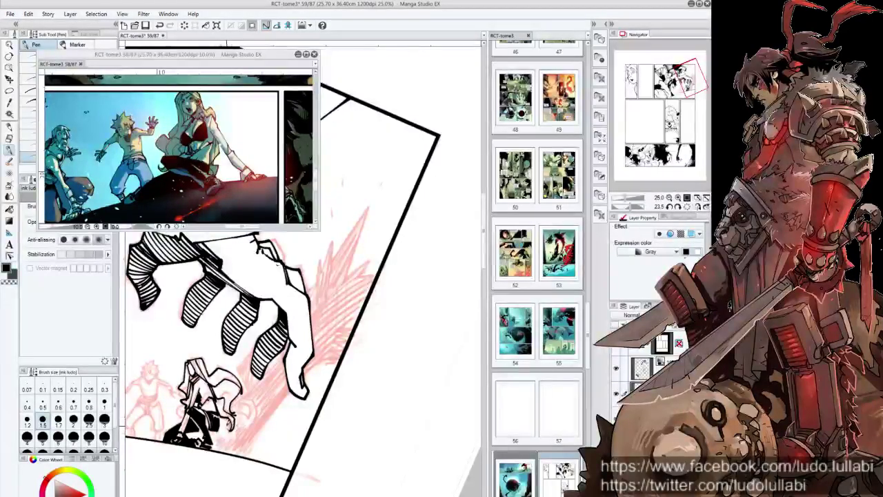
Step: Ink strands of the small figure's hair, then straighten the view for the left-hand figure
left_click_drag(237, 401, 252, 428)
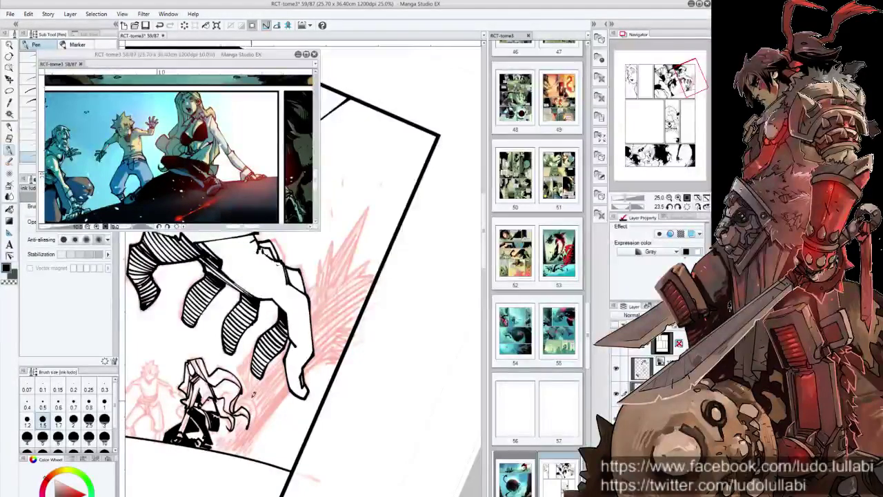
left_click_drag(311, 310, 359, 262)
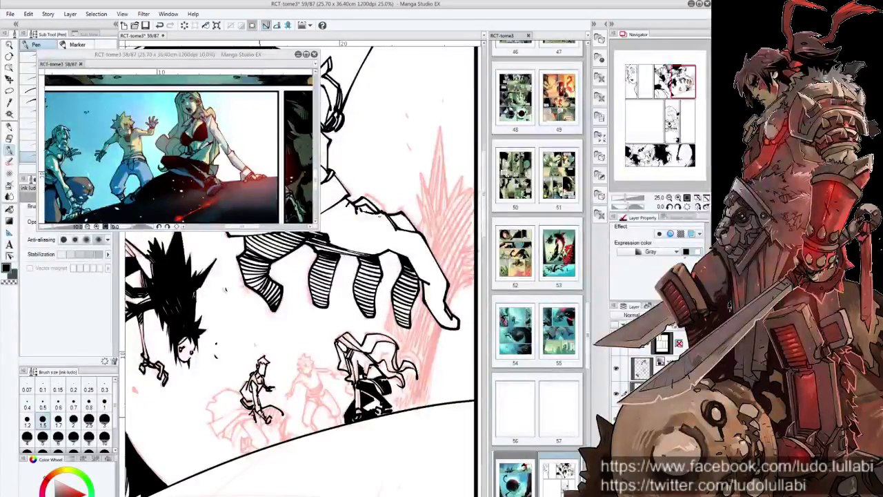
key("minus")
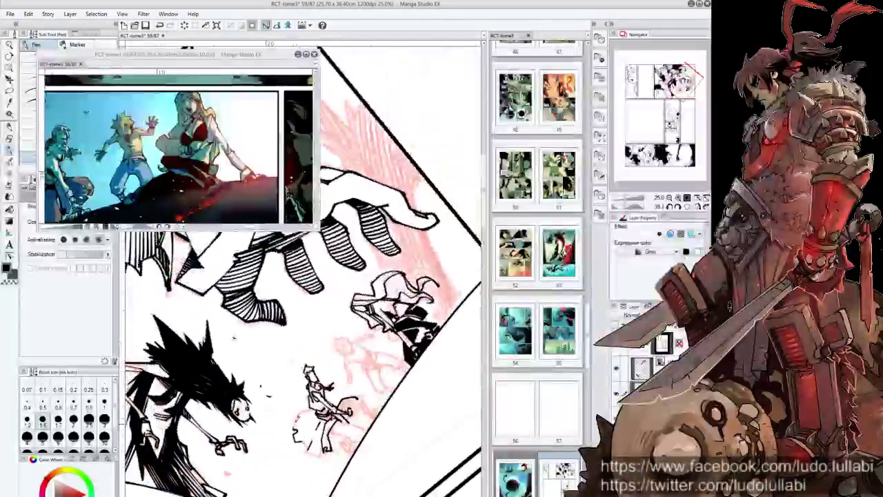
Step: Hatch the small figure's skirt in black and ink its legs on a slightly tilted page
left_click_drag(303, 442, 320, 456)
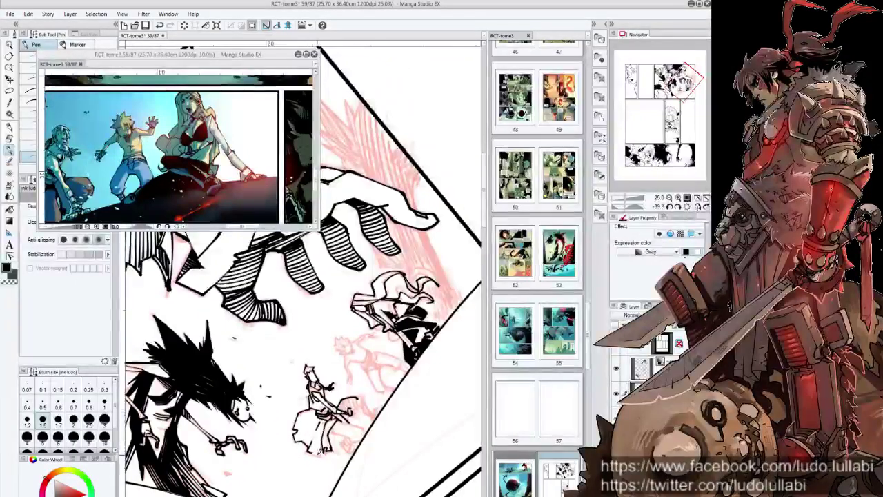
key("ctrl+at")
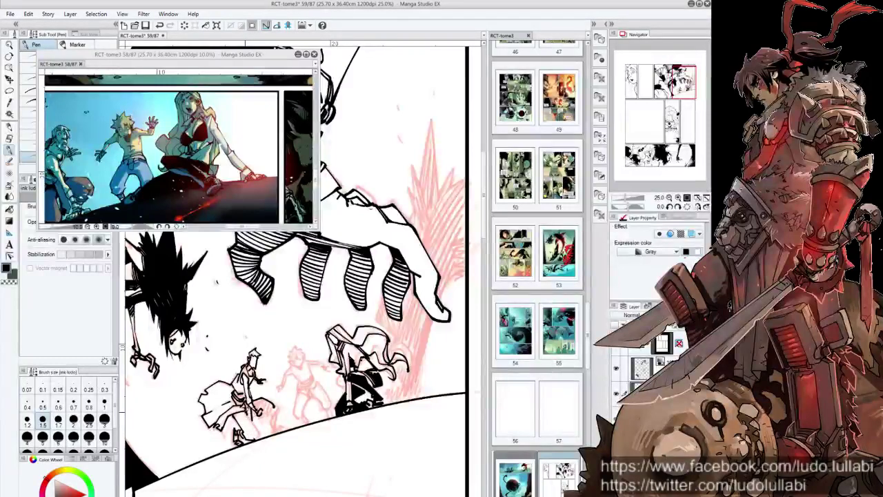
key("asciicircum")
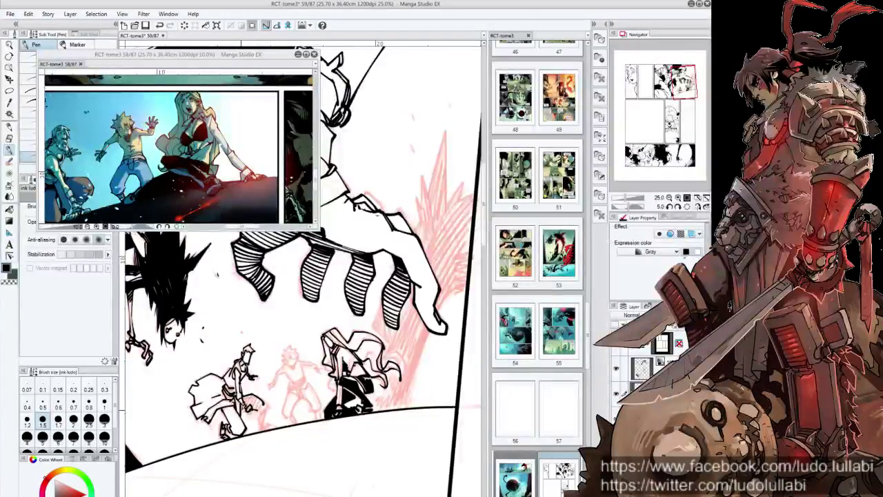
left_click_drag(247, 391, 254, 406)
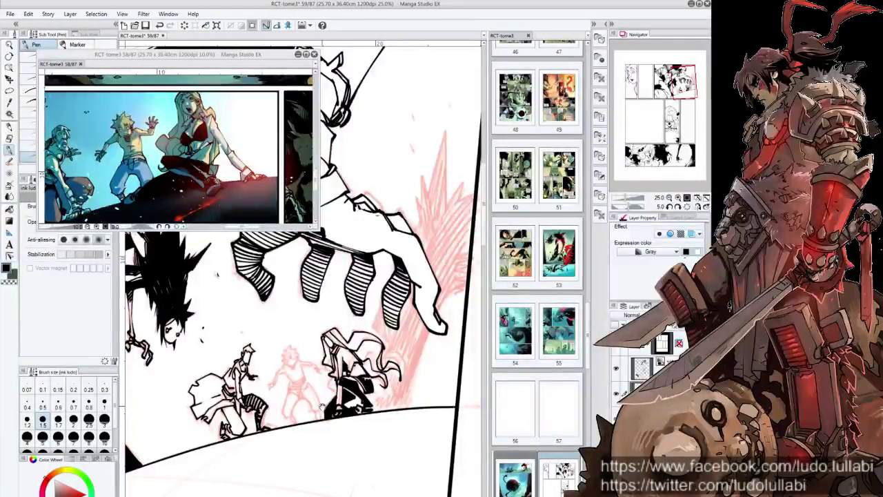
left_click_drag(301, 341, 296, 369)
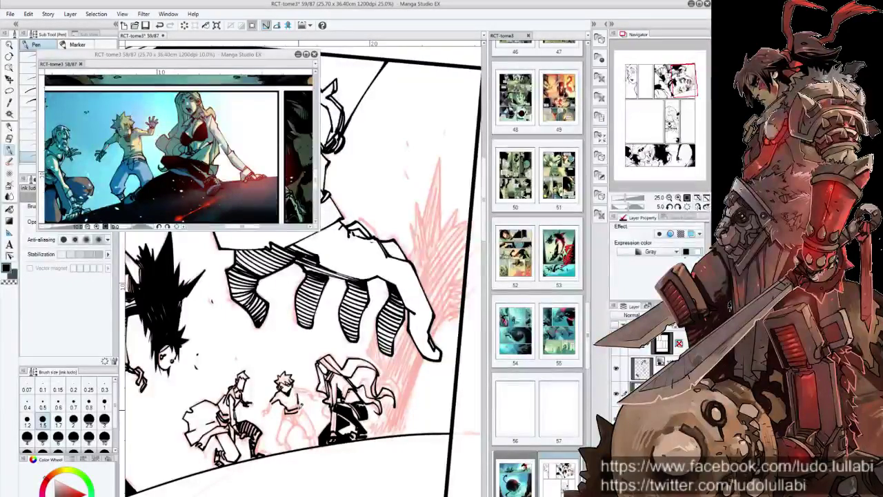
Step: Rotate the page until the panel border is upright and frame the hand and tiny figures
left_click_drag(313, 416, 376, 407)
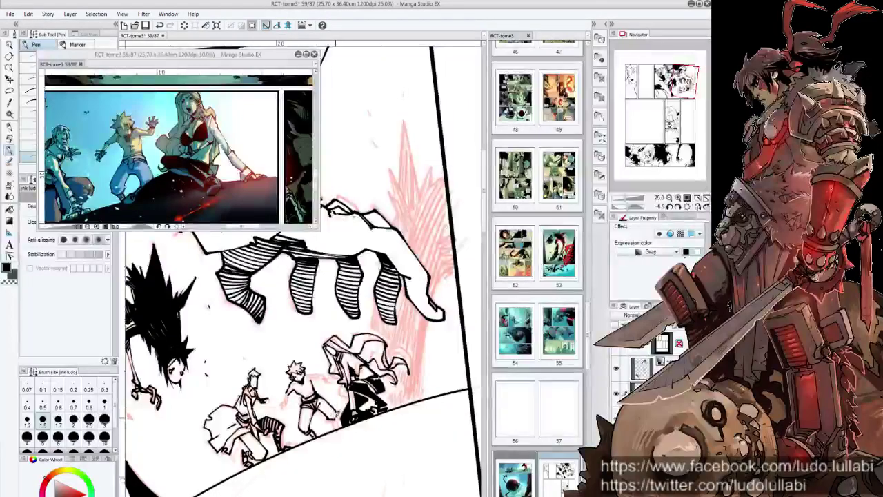
key("^")
key("^")
key("^")
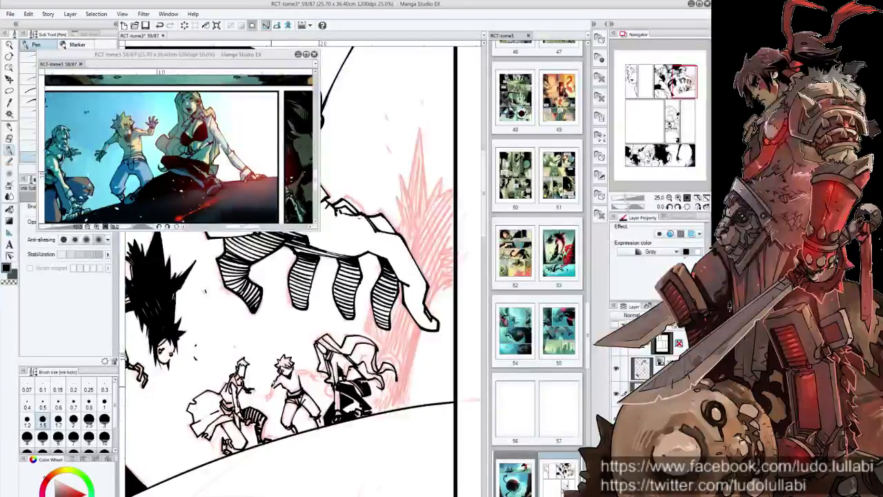
key("^")
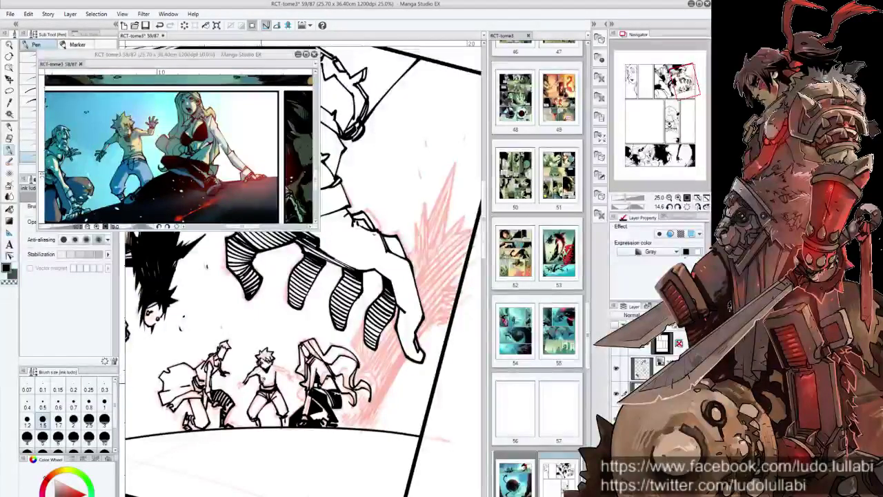
key("^")
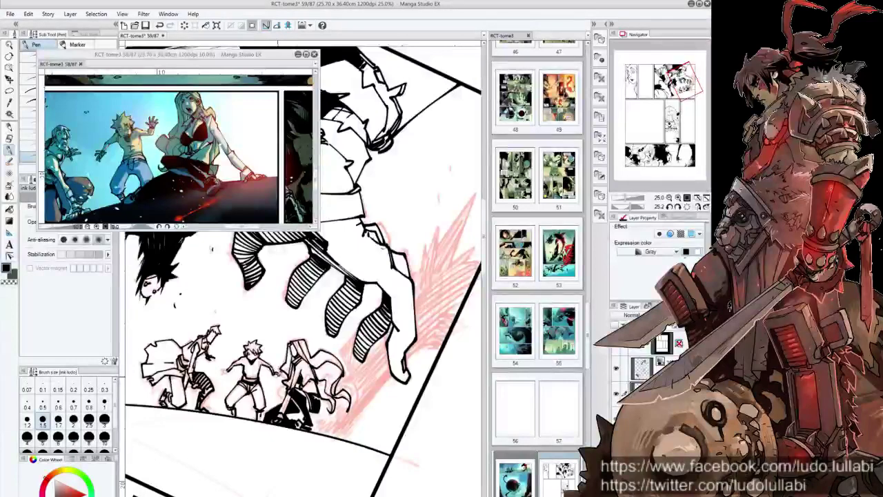
key("minus")
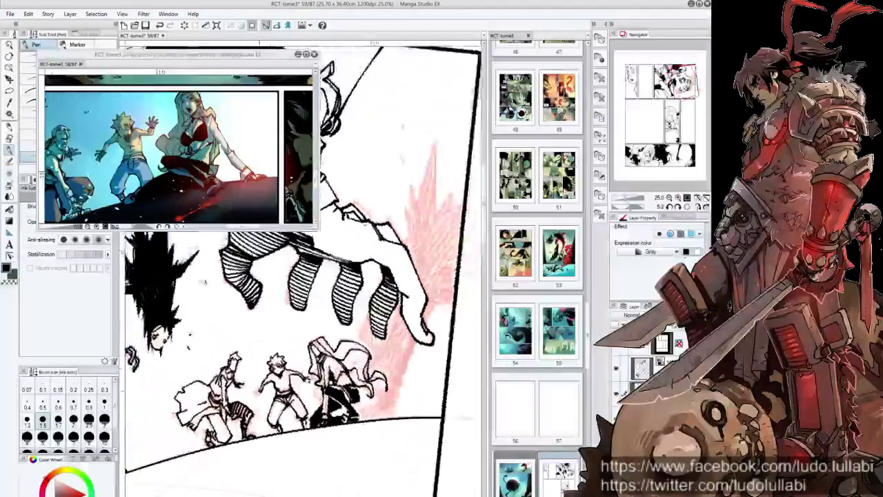
key("minus")
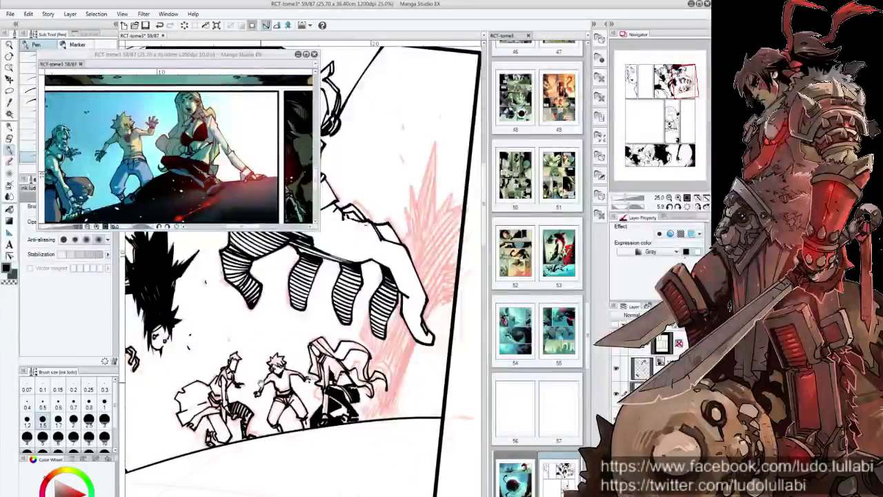
key("minus")
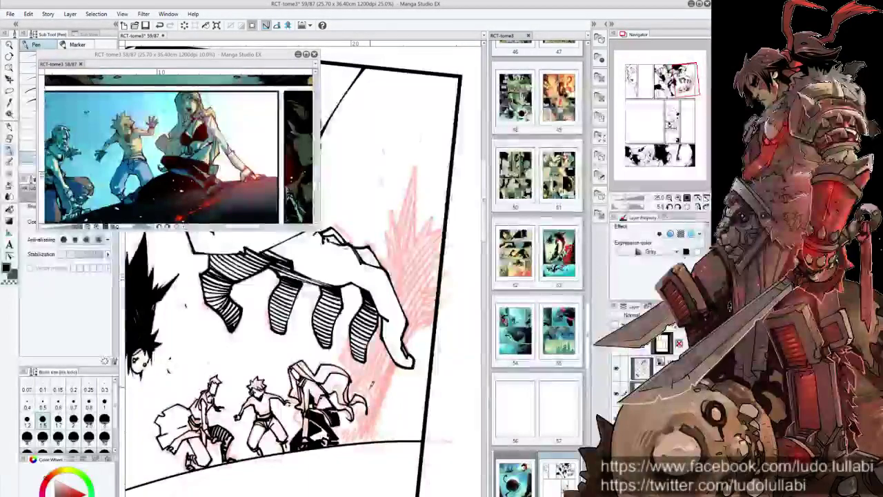
left_click_drag(393, 348, 357, 383)
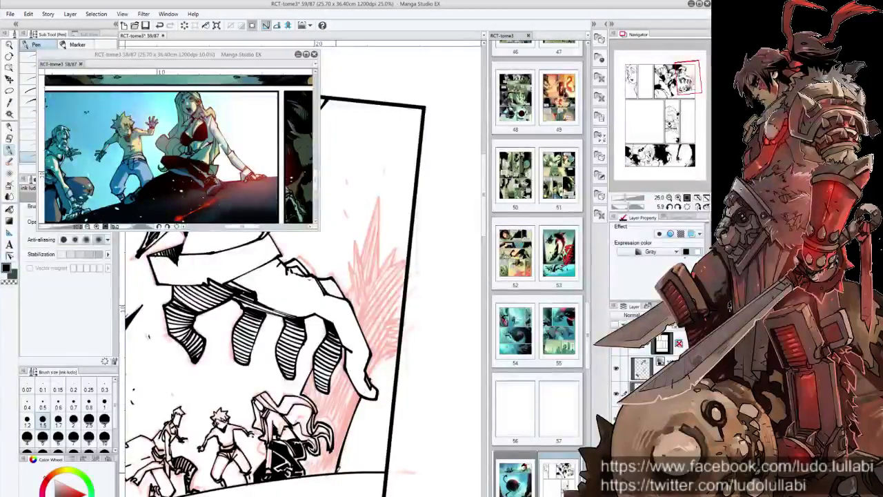
Step: Fill the gap beside the hand and the lower shadow area solid black
key("g")
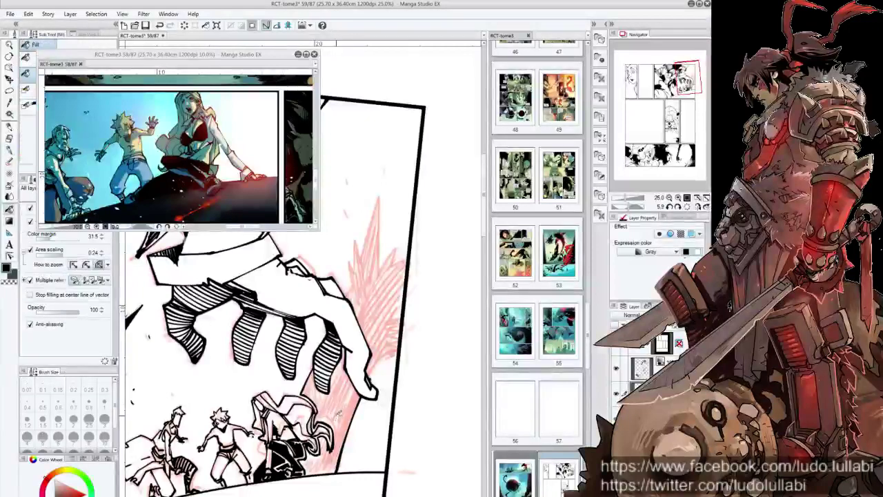
left_click(345, 396)
left_click(339, 445)
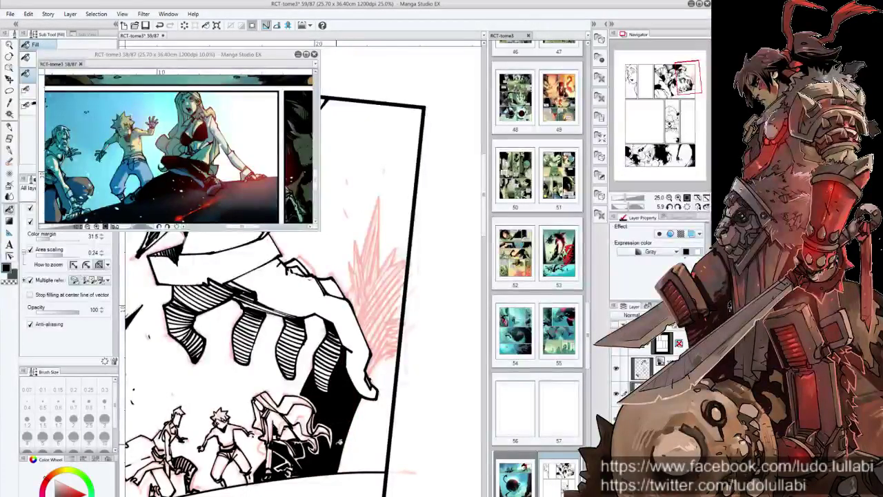
key("p")
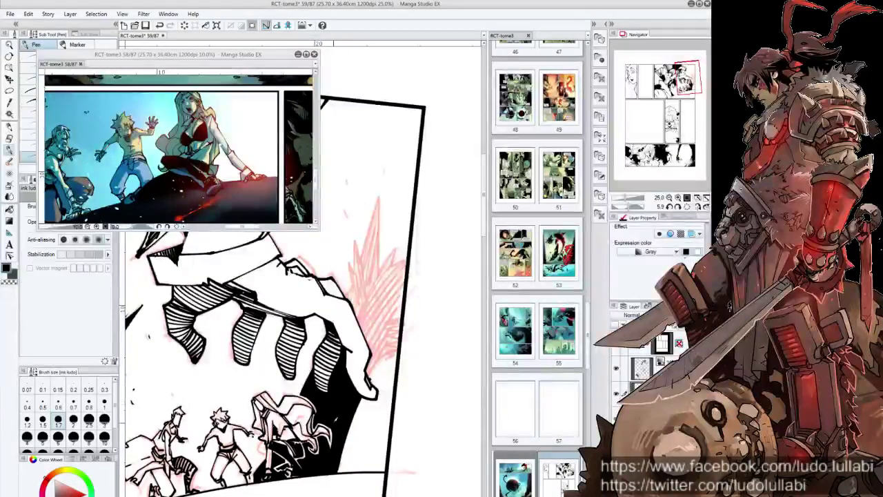
Step: Thicken an ink line on the hand and hatch the shaded area to its right
mouse_move(400, 323)
left_mouse_down()
mouse_move(364, 395)
mouse_move(356, 371)
left_mouse_up()
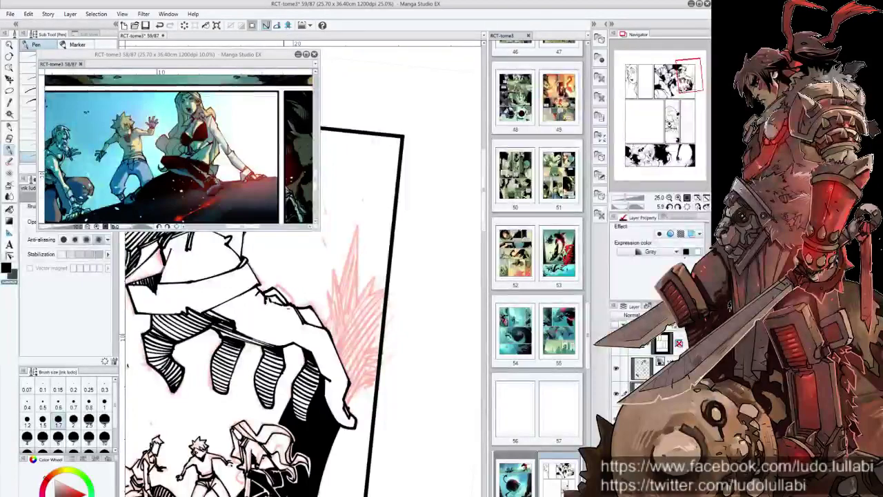
left_click_drag(361, 283, 348, 355)
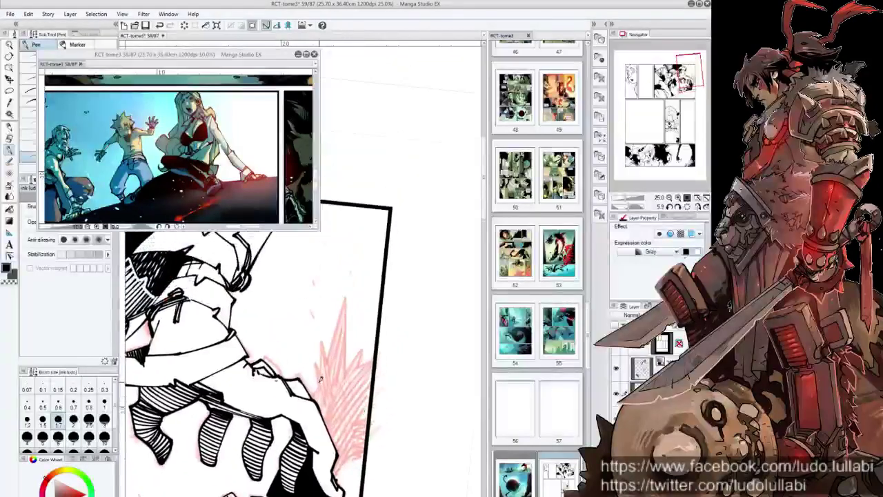
left_click_drag(318, 381, 334, 321)
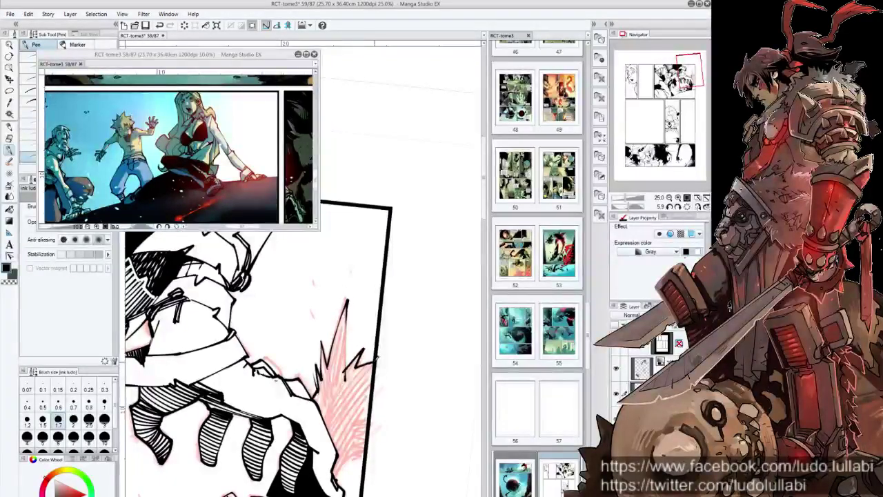
scroll(373, 359, "down", 3)
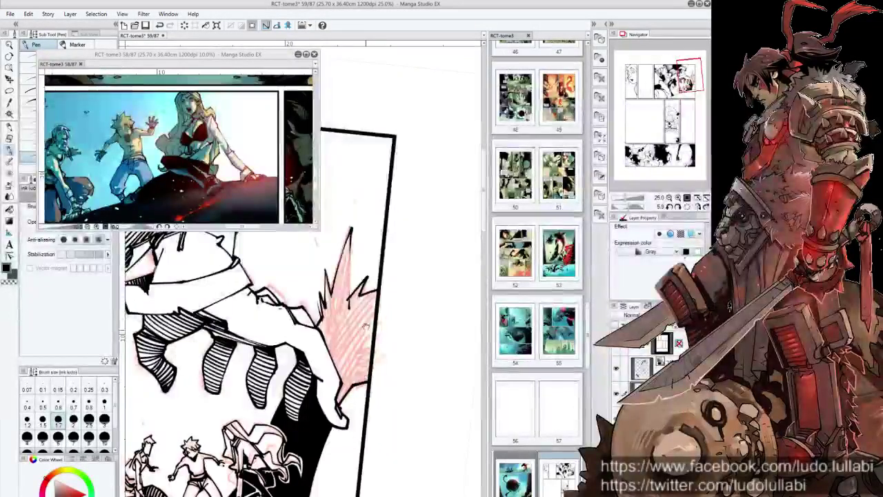
scroll(366, 325, "up", 3)
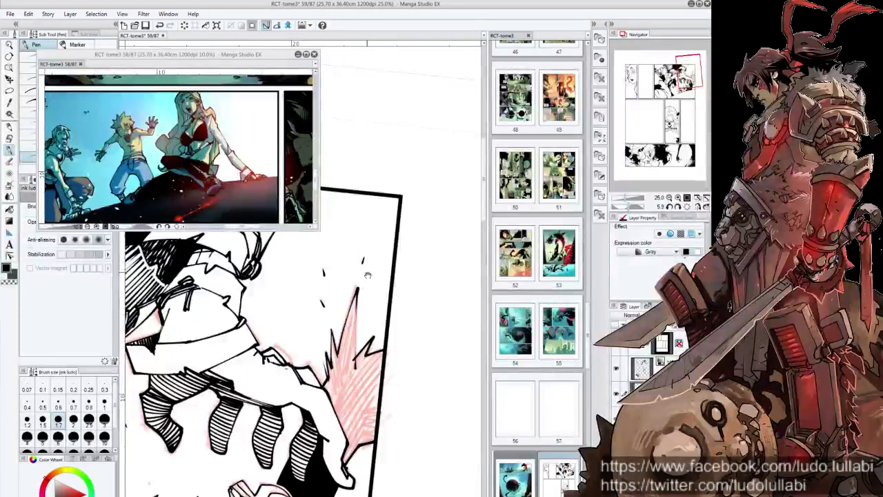
scroll(324, 303, "down", 2)
left_click_drag(387, 249, 364, 317)
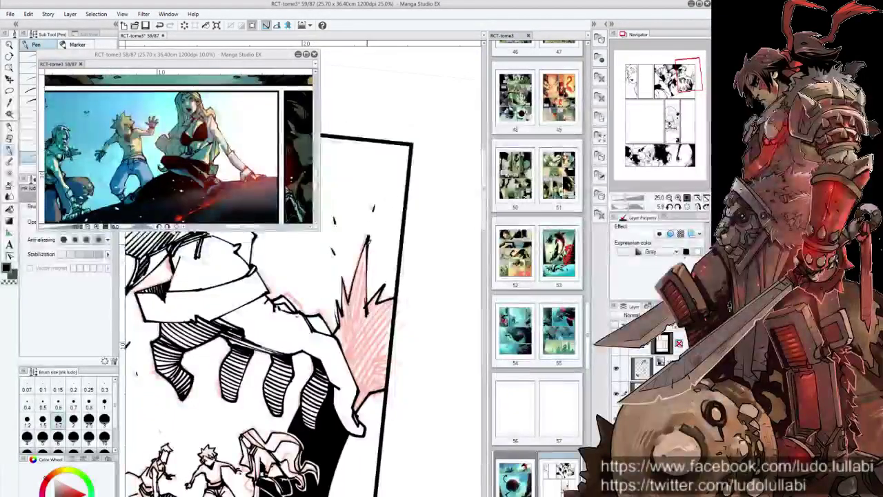
Step: Fill the hatched spiky shading right of the hand solid black
key("g")
left_click(385, 310)
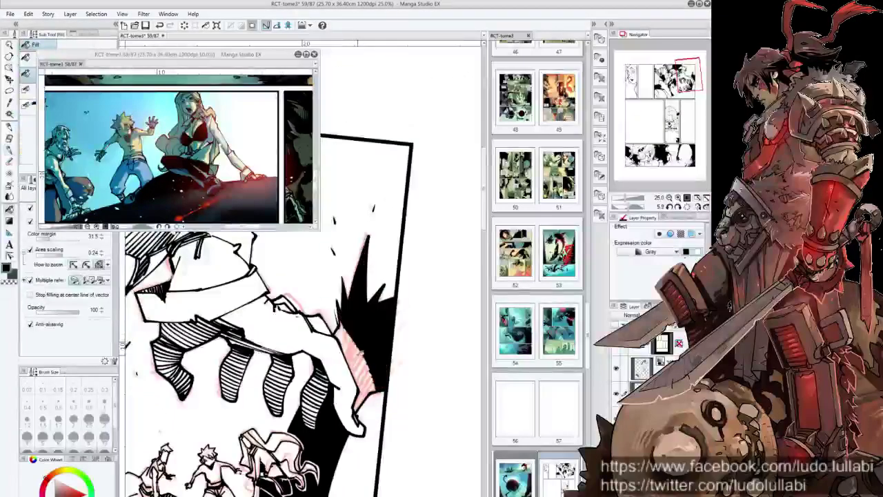
left_click(360, 355)
key("p")
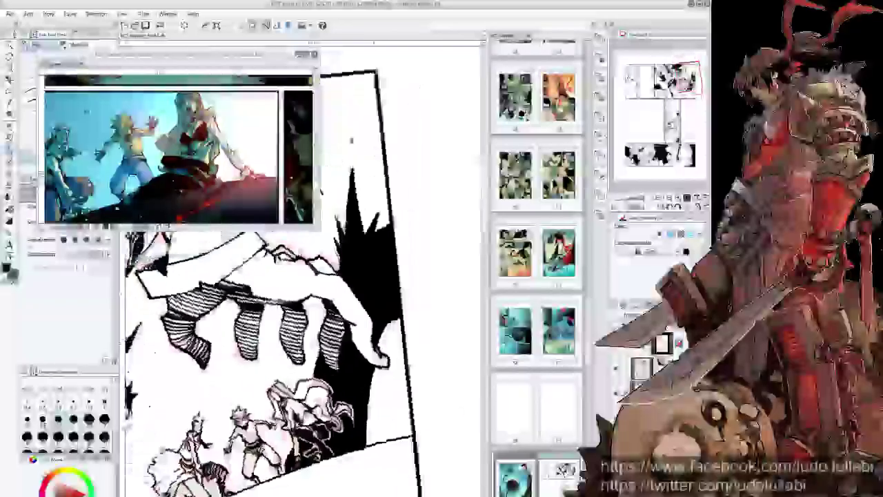
left_click_drag(365, 404, 402, 305)
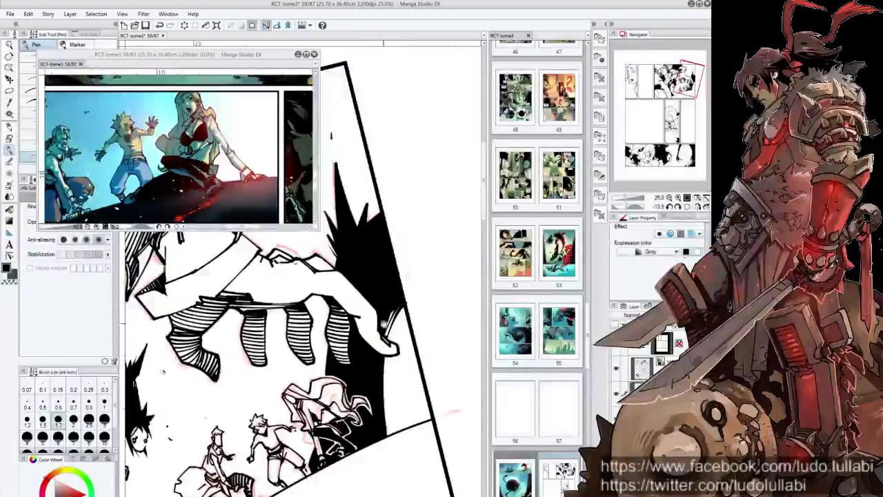
Step: Zoom the canvas to 15% and centre the inked giant-hand panel
scroll(283, 317, "up", 2)
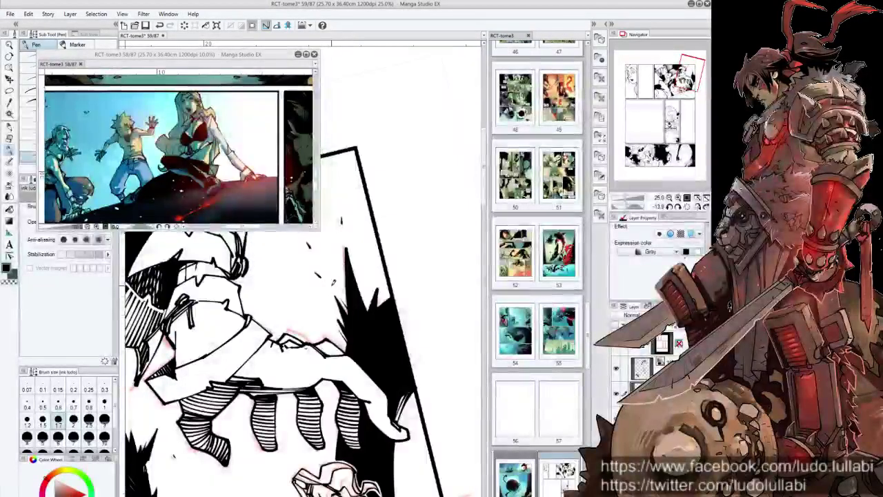
scroll(379, 402, "down", 2)
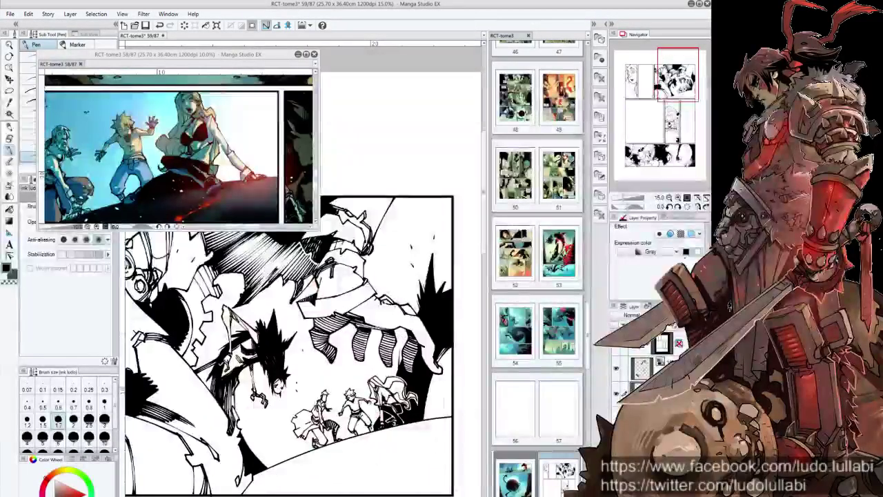
scroll(378, 396, "up", 2)
scroll(378, 397, "up", 2)
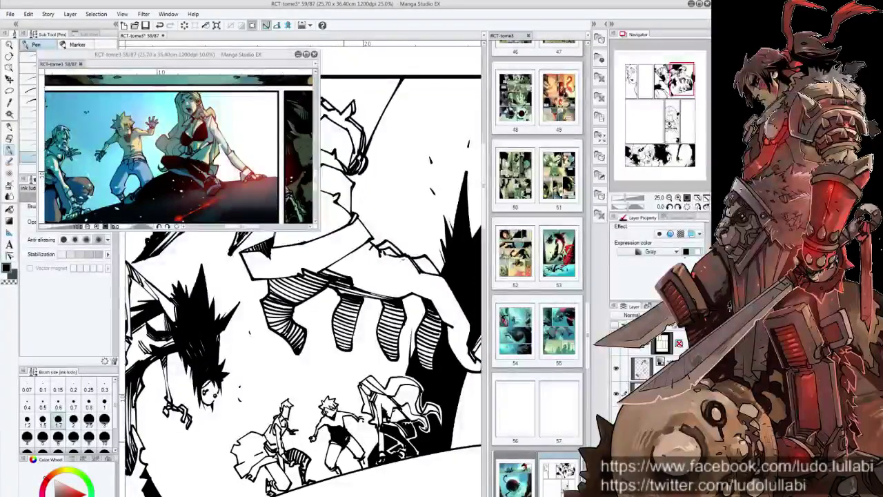
scroll(303, 276, "up", 1)
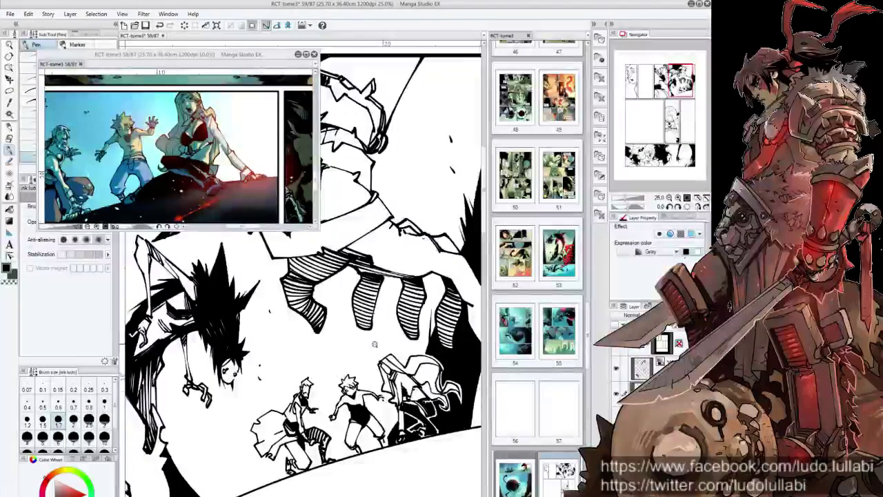
scroll(374, 344, "down", 1)
scroll(376, 348, "down", 1)
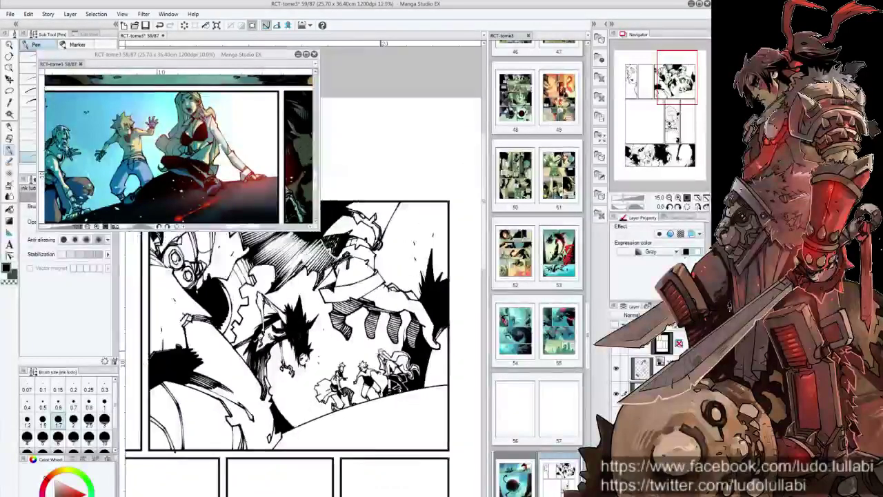
scroll(376, 348, "down", 1)
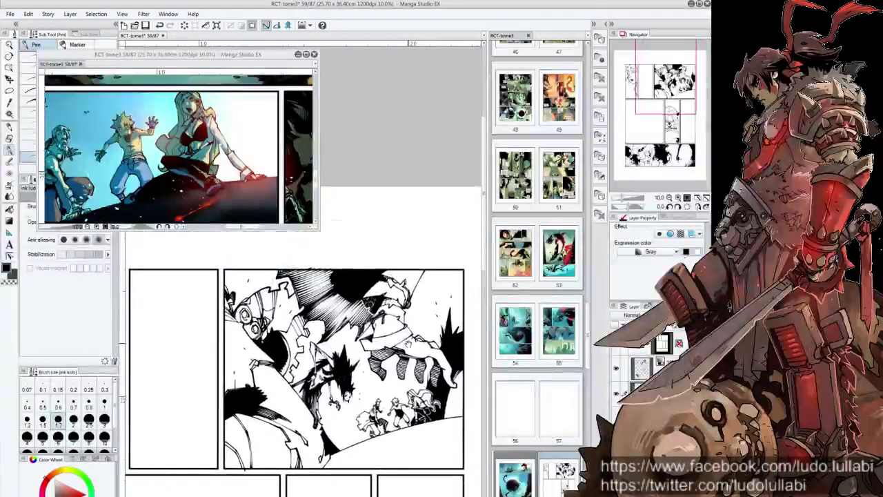
scroll(408, 344, "up", 1)
scroll(408, 343, "up", 1)
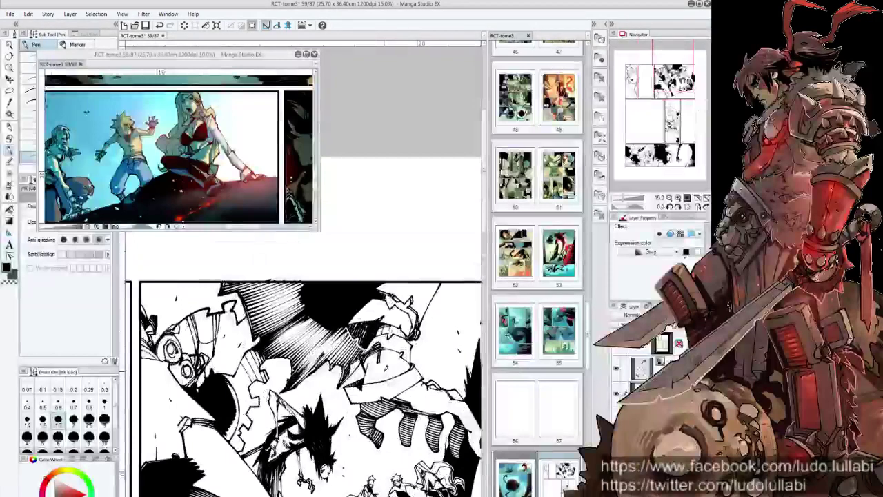
left_click_drag(384, 371, 369, 345)
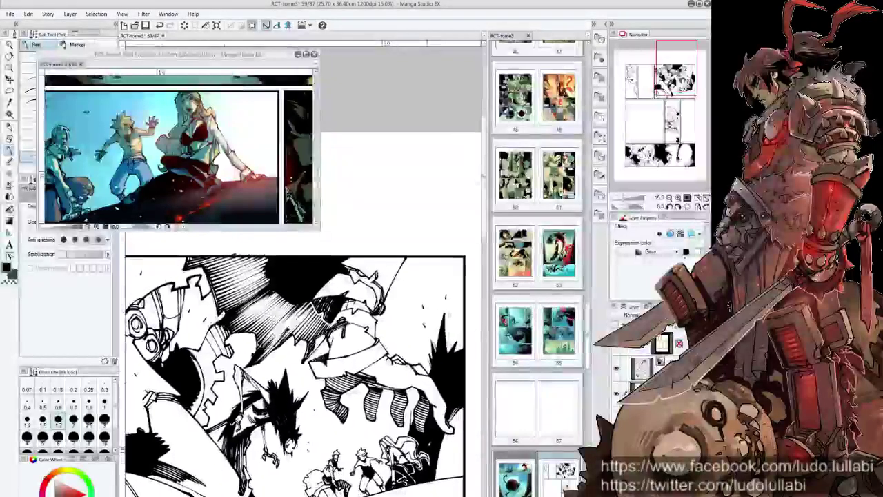
left_click(692, 235)
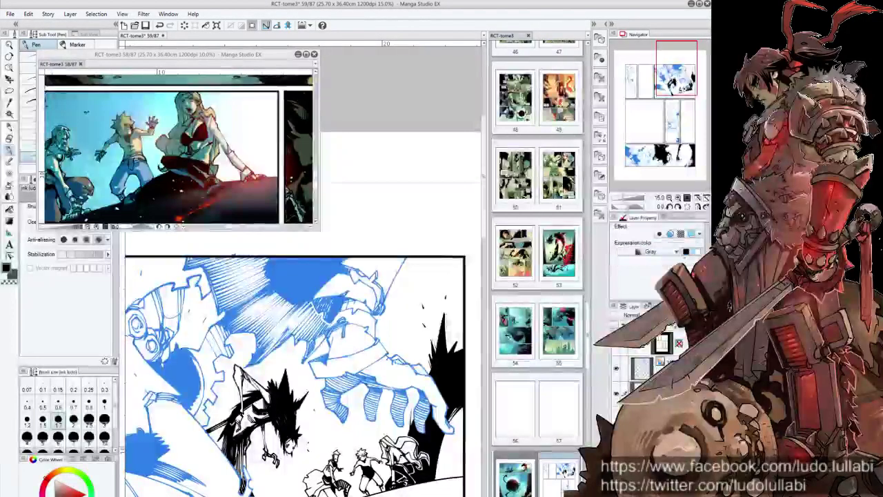
scroll(321, 342, "up", 1)
scroll(321, 342, "up", 1)
scroll(321, 342, "up", 1)
scroll(321, 341, "up", 1)
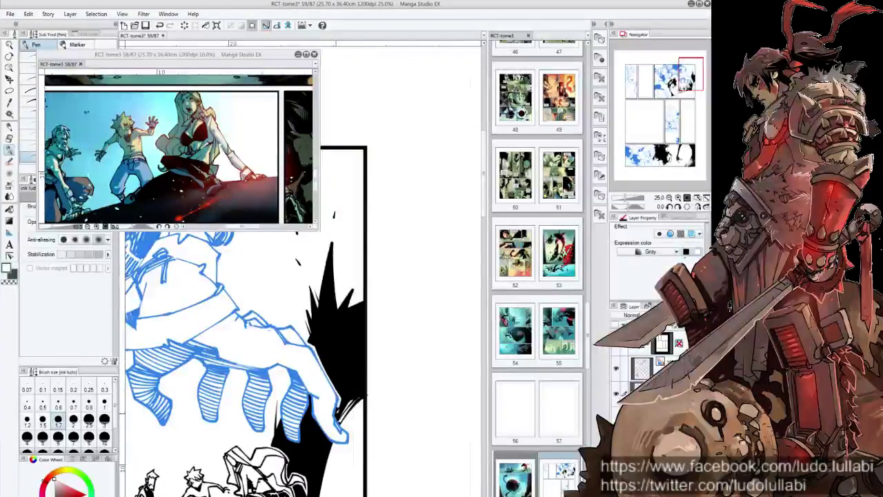
scroll(303, 311, "down", 2)
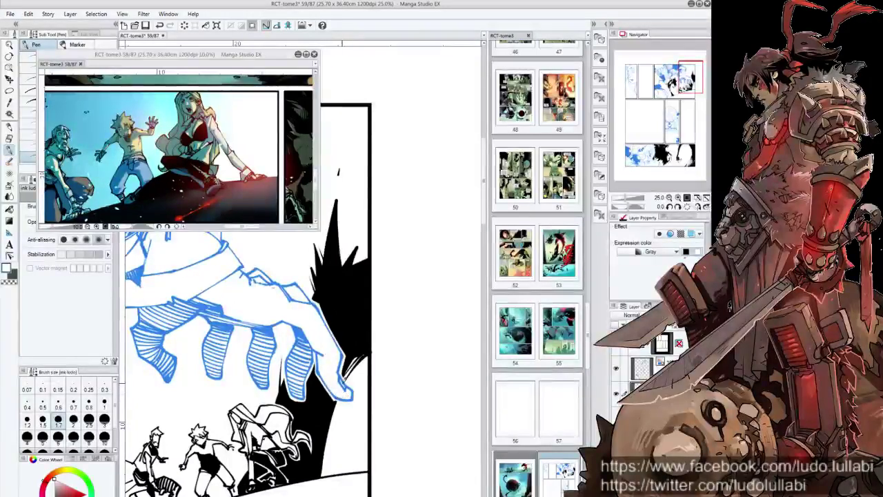
scroll(352, 390, "down", 3)
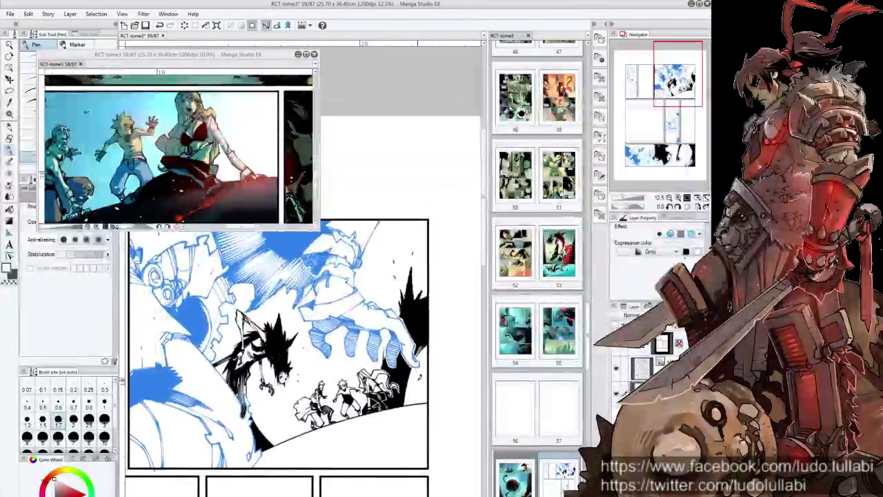
scroll(417, 381, "up", 2)
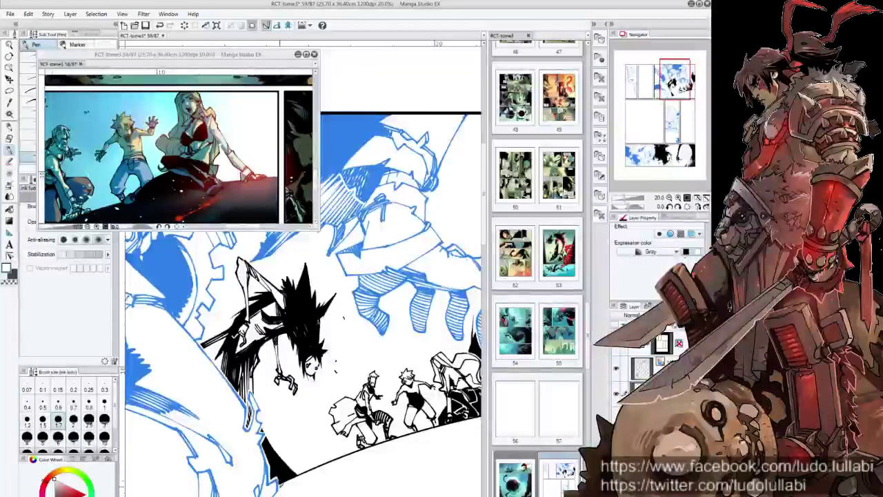
key("ctrl+minus")
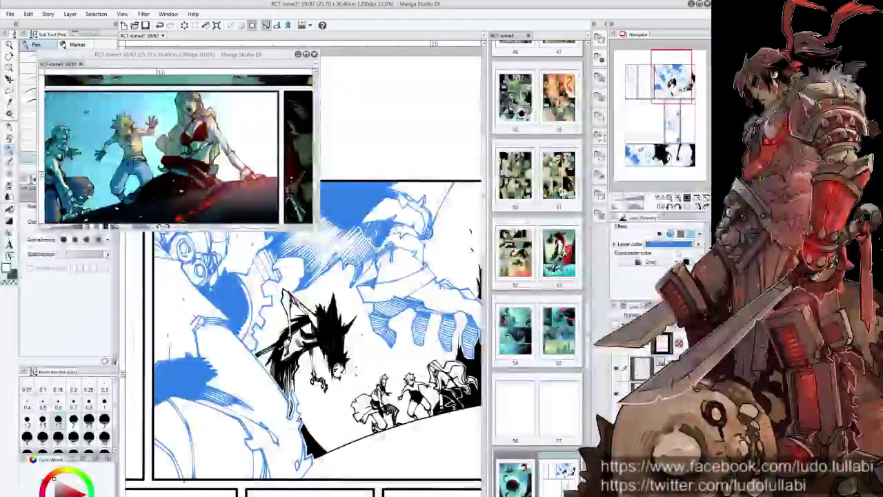
left_click(691, 234)
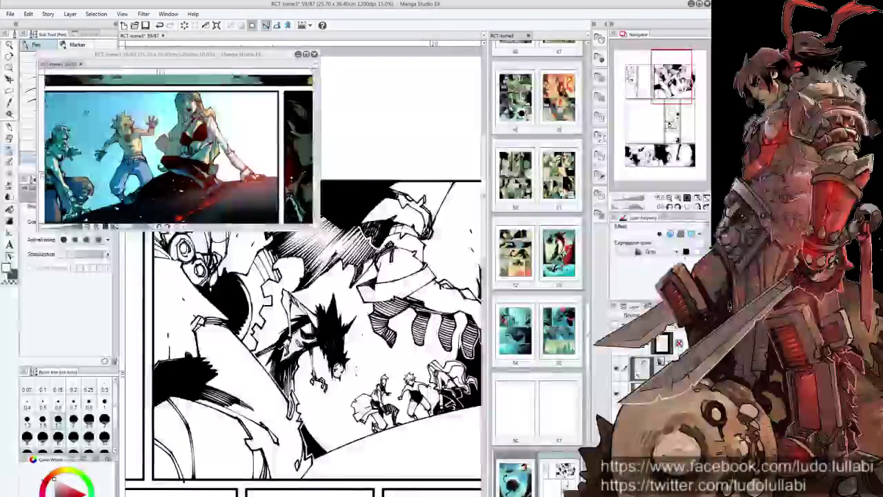
Step: Pick the Droplet airbrush, zoom out to the whole page, and pan down to the lower panels
scroll(303, 345, "up", 1)
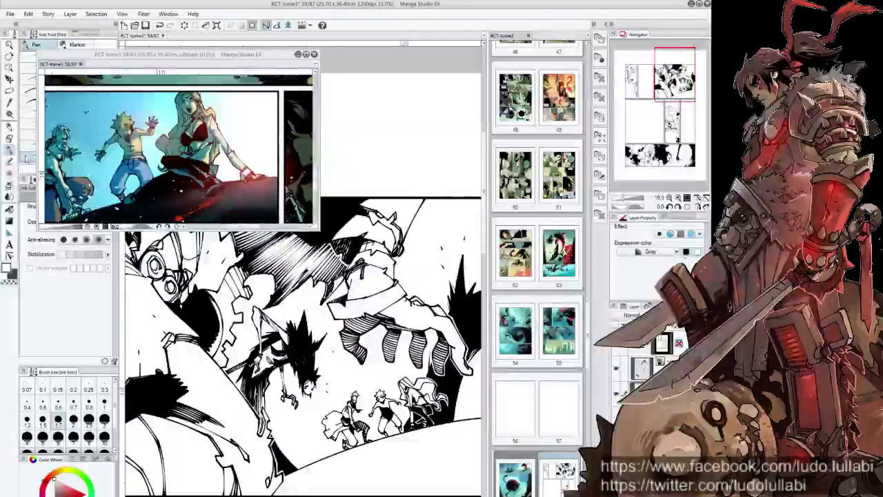
key("b")
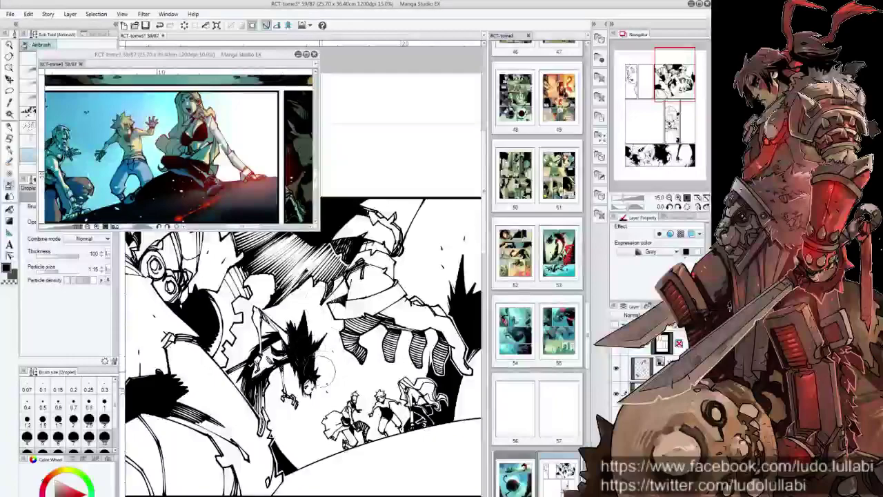
key("ctrl+minus")
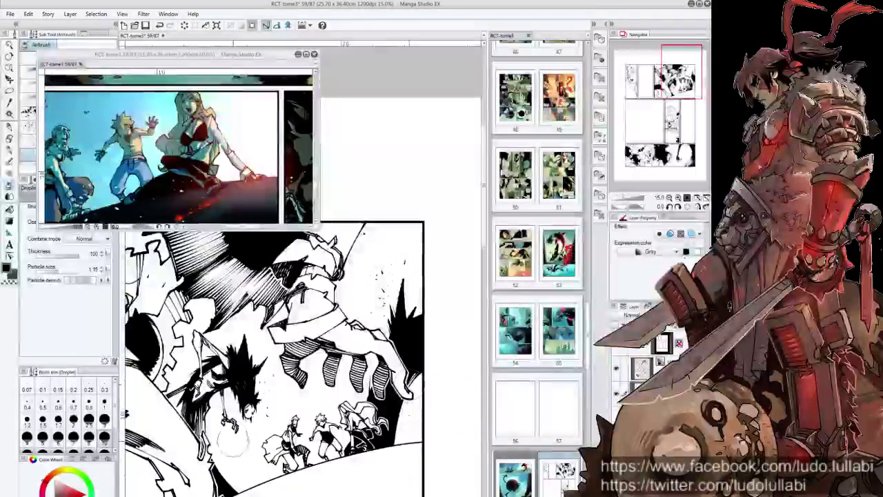
scroll(290, 345, "down", 1)
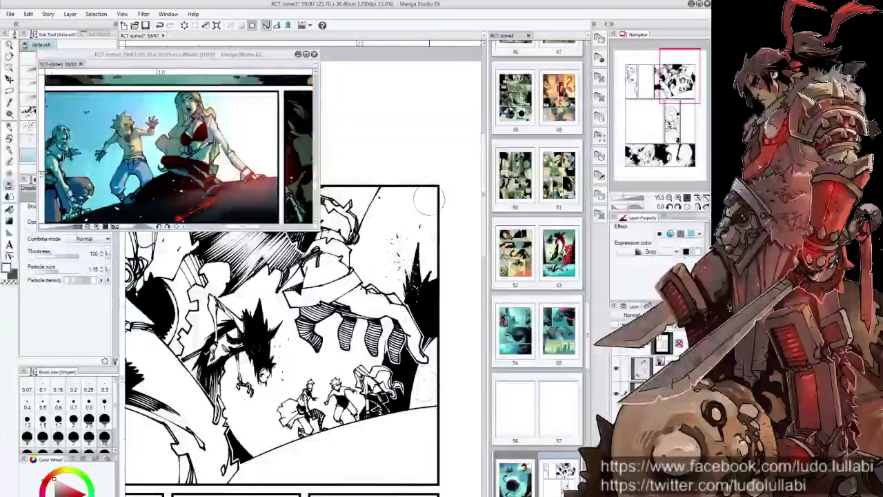
scroll(304, 324, "up", 1)
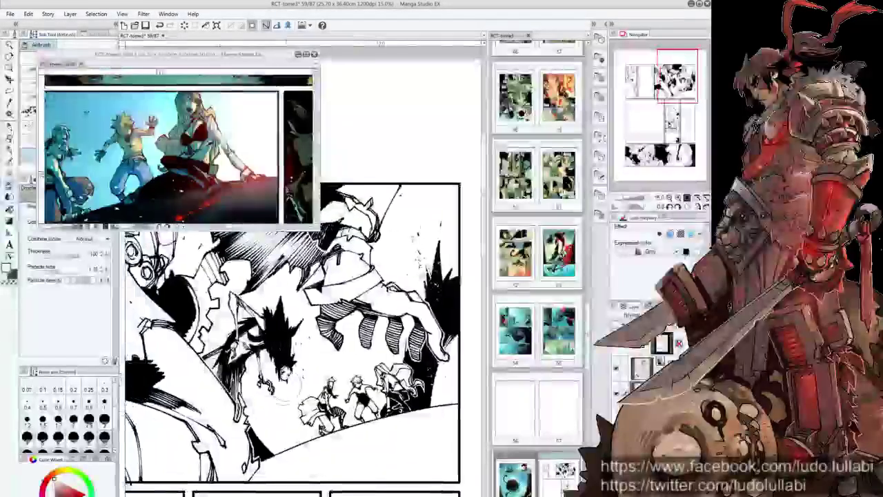
scroll(421, 412, "down", 2)
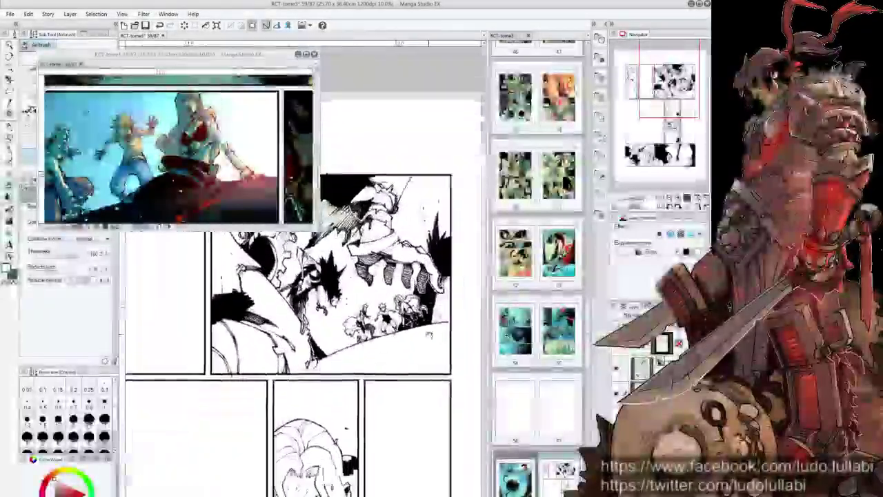
left_click_drag(421, 412, 420, 305)
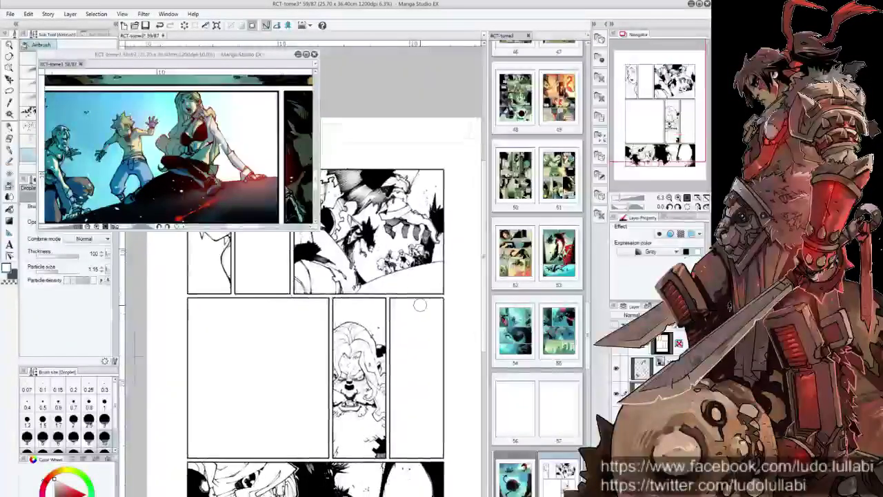
Step: Change the rough sketch layer's Layer Color from blue to red
left_click(632, 389)
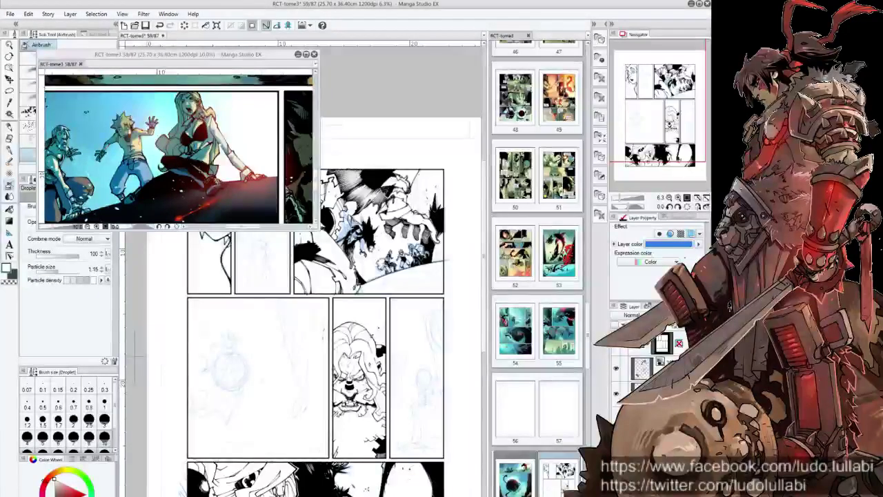
scroll(380, 339, "up", 1)
scroll(379, 338, "up", 1)
scroll(379, 339, "up", 1)
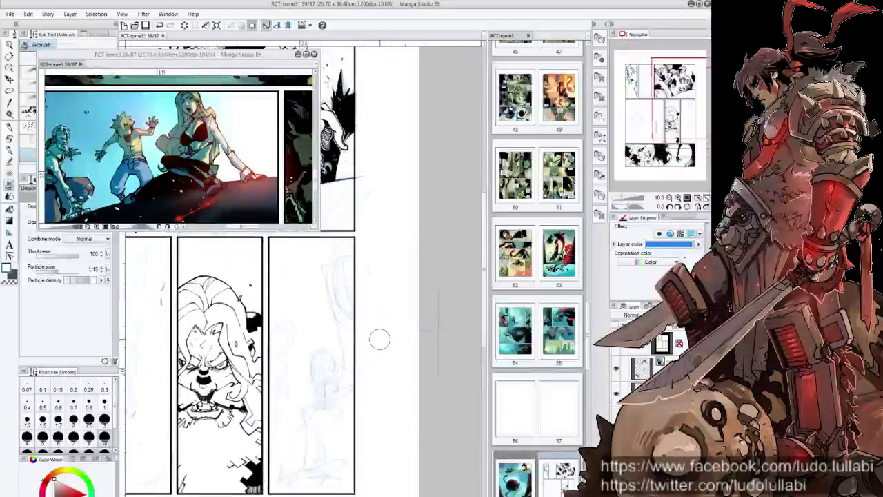
left_click(692, 235)
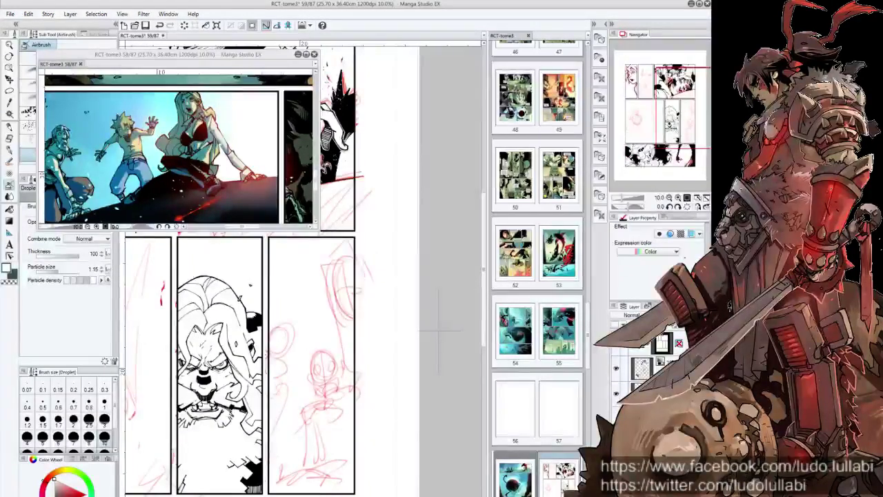
Step: Lightly erase the red sketch lines in the right-hand panel with the Soft eraser
key("e")
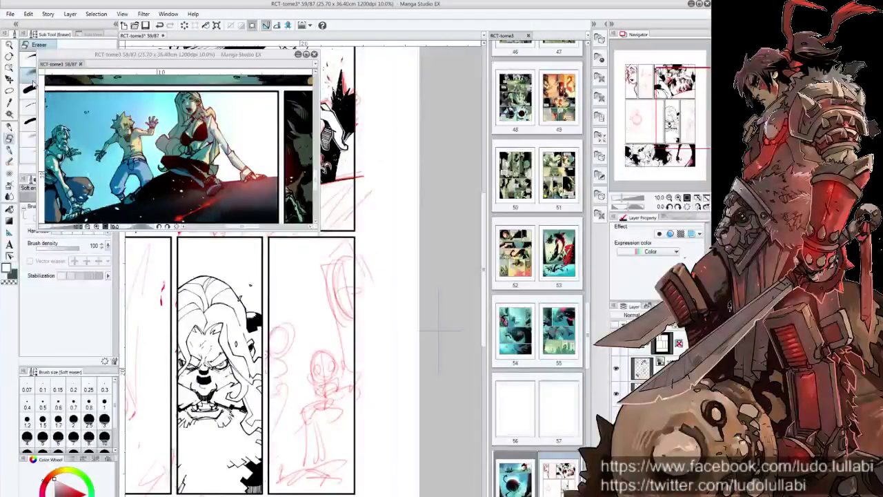
left_click_drag(340, 349, 350, 326)
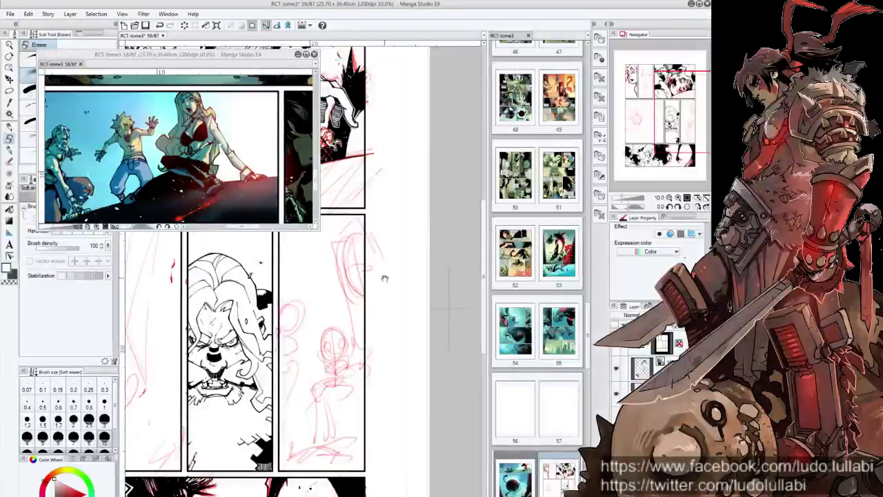
left_click_drag(448, 307, 445, 324)
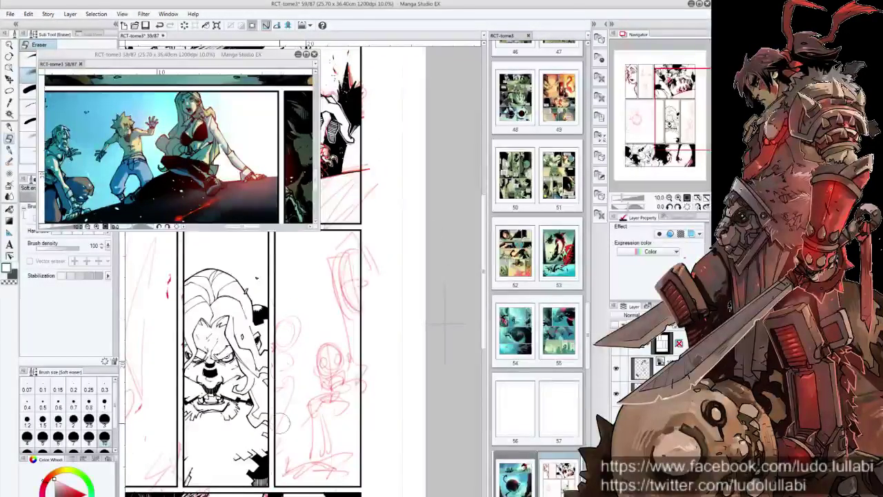
left_click_drag(314, 387, 329, 424)
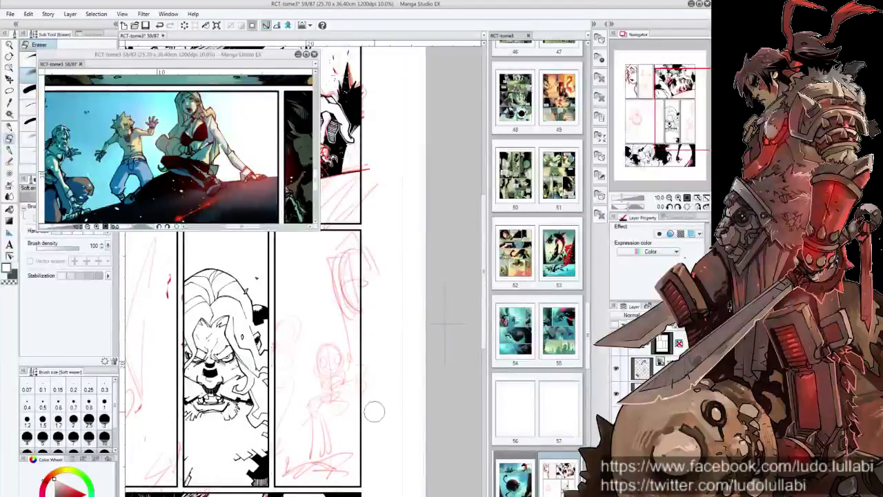
left_click_drag(347, 239, 386, 239)
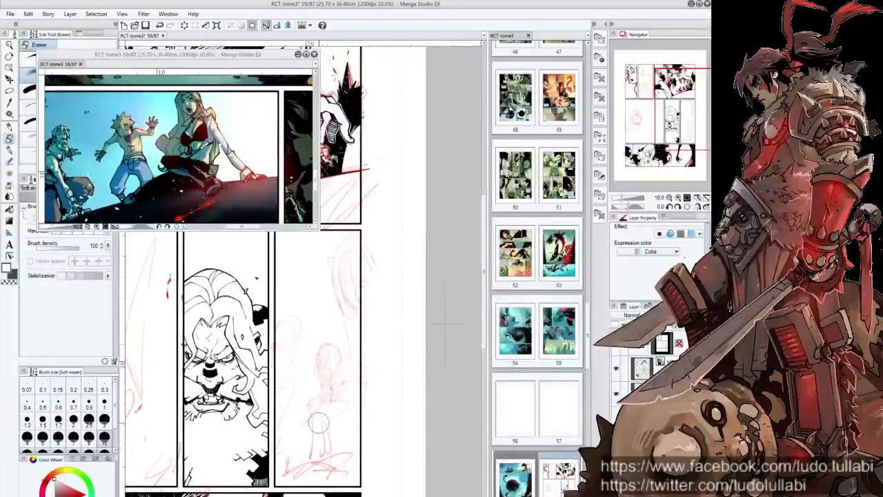
left_click_drag(294, 433, 324, 479)
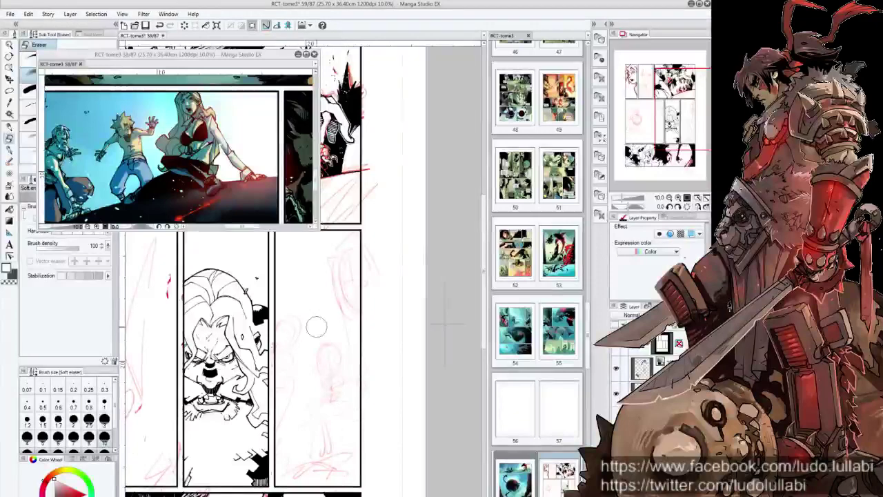
left_click_drag(335, 249, 369, 309)
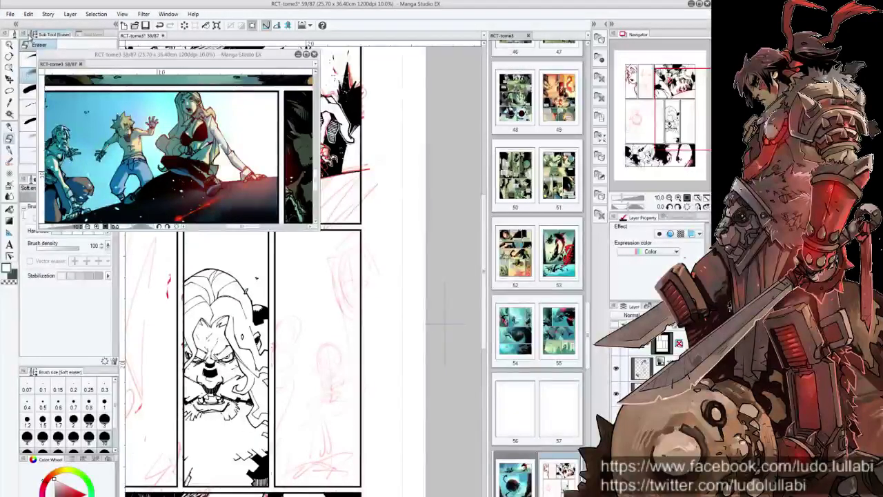
Step: Return to the inking pen and change the current layer's expression colour setting
left_click(29, 58)
left_click(10, 149)
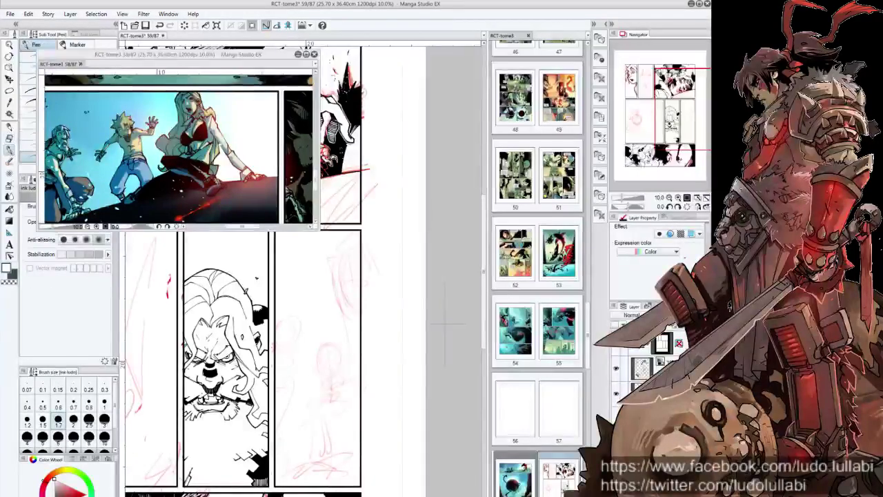
left_click(649, 251)
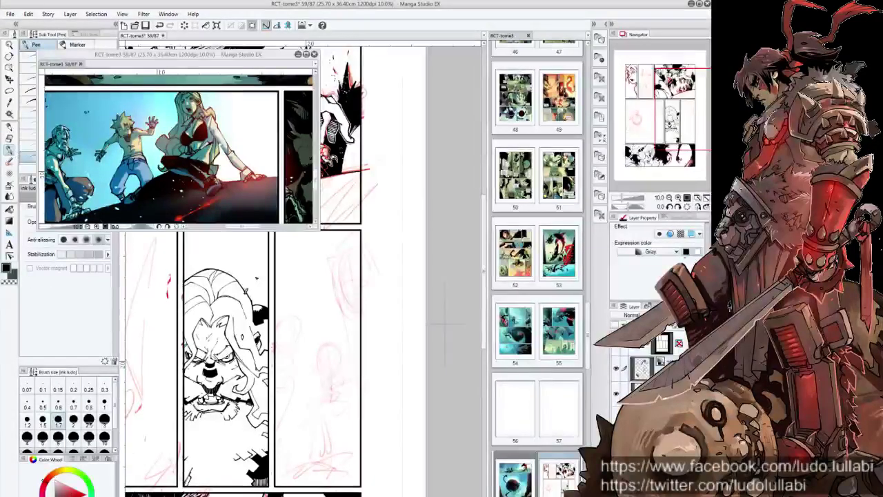
scroll(207, 276, "up", 3)
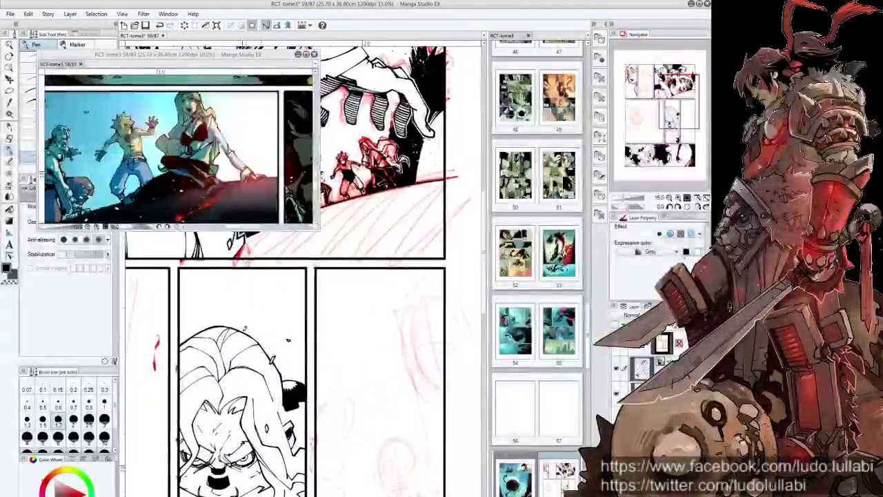
scroll(283, 276, "up", 1)
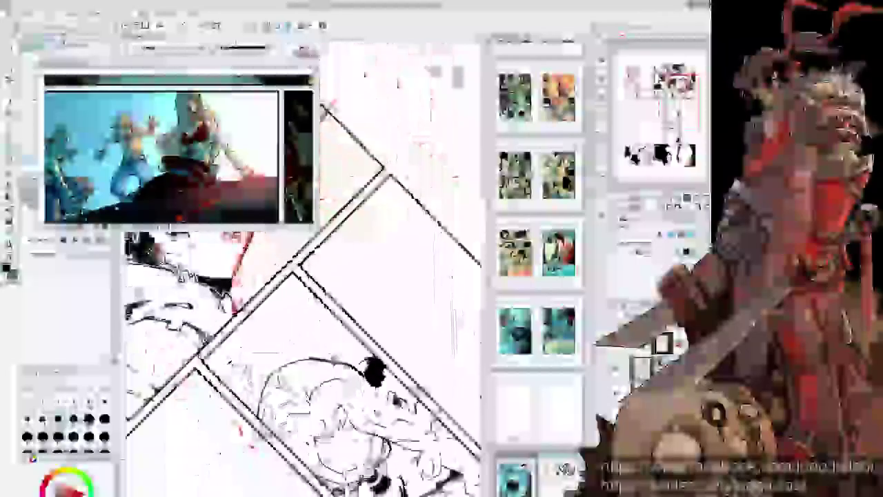
Step: Rotate the page view to look over other panels, then reset it upright
left_click_drag(289, 340, 358, 292)
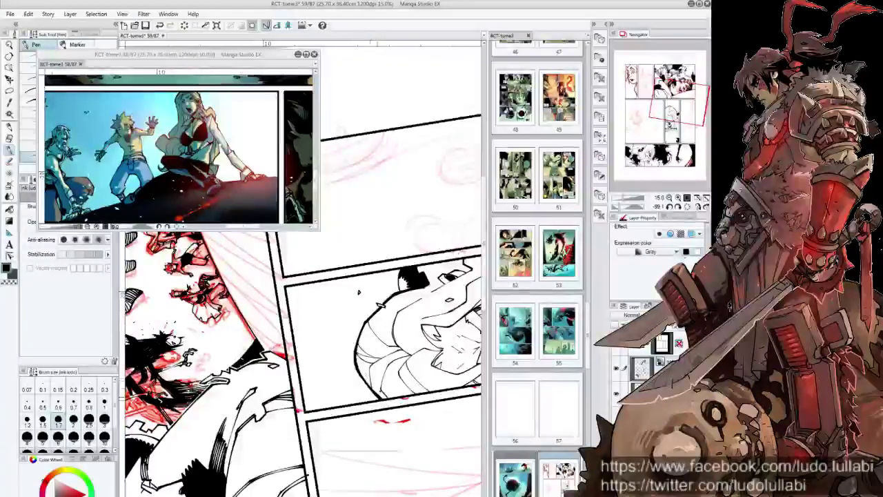
left_click_drag(358, 292, 265, 233)
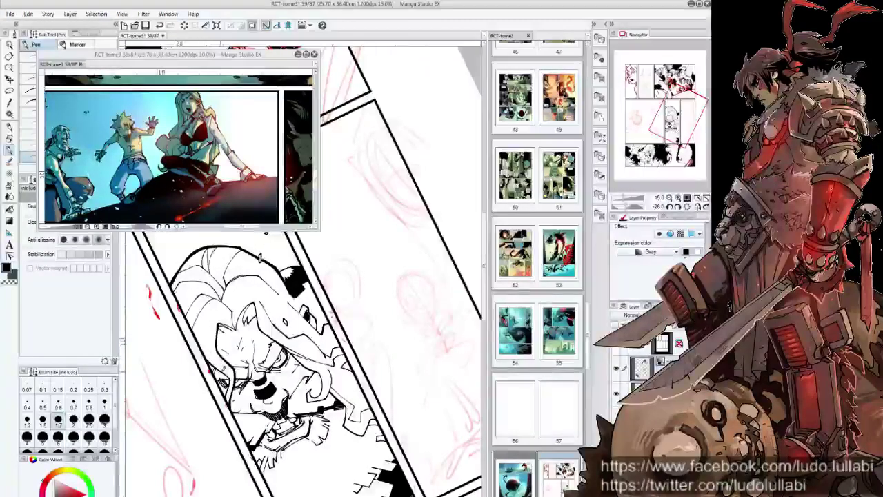
key("ctrl+@")
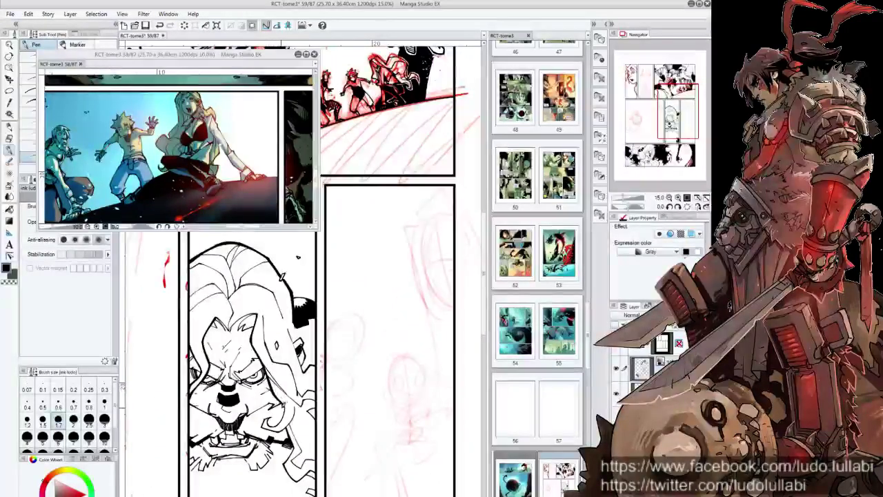
left_click_drag(279, 403, 207, 455)
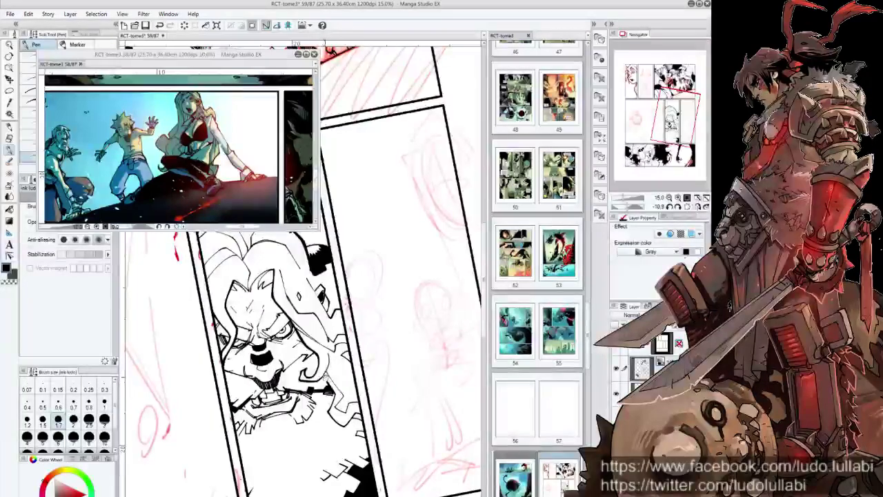
key("ctrl+@")
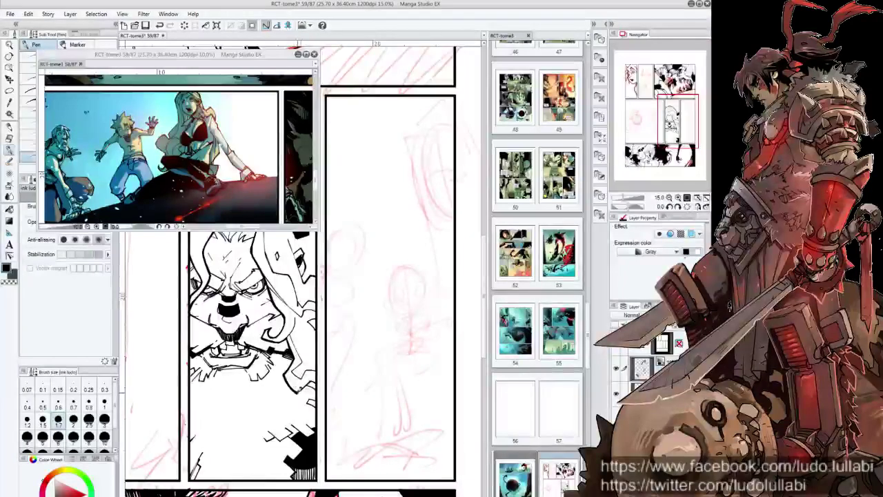
Step: Zoom out to 10%, recentre the panels, and pick the Colored pencil sub-tool
scroll(318, 388, "up", 3)
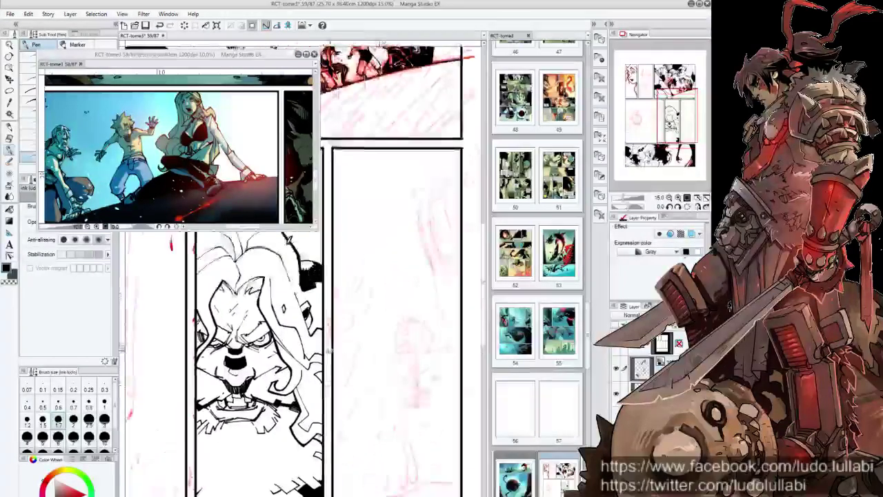
scroll(336, 335, "down", 1)
scroll(336, 335, "up", 1)
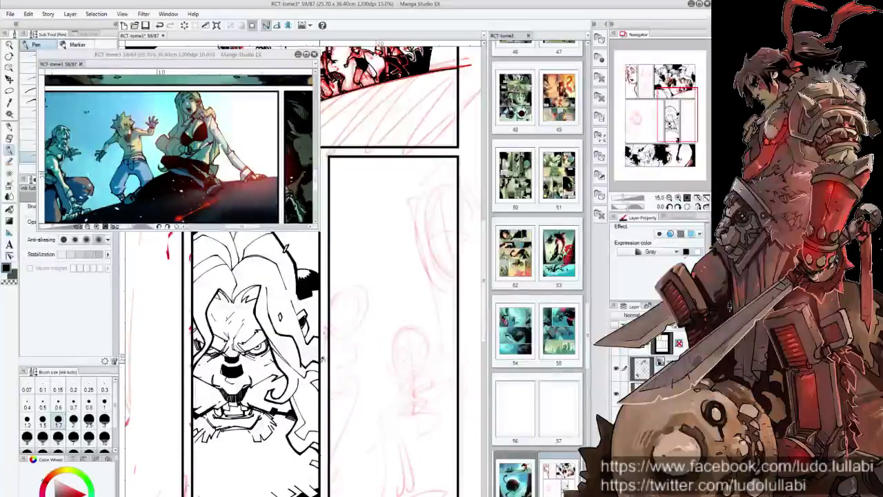
left_click_drag(322, 359, 308, 385)
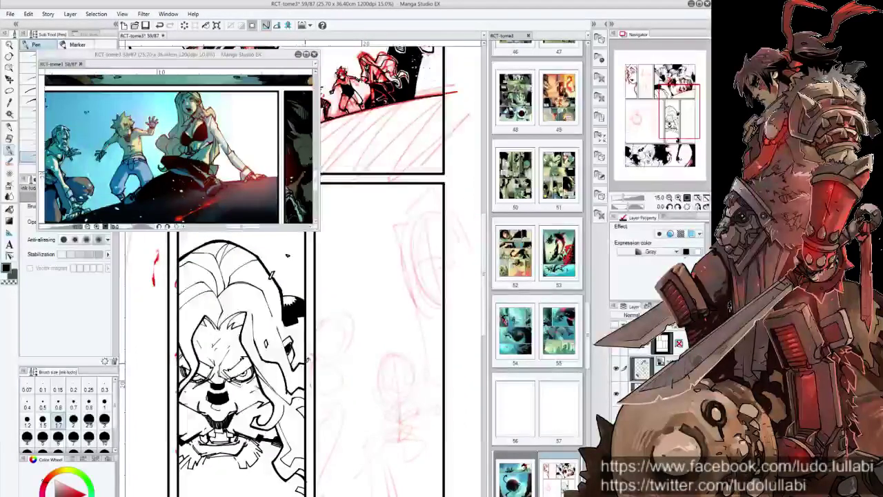
scroll(360, 319, "down", 2)
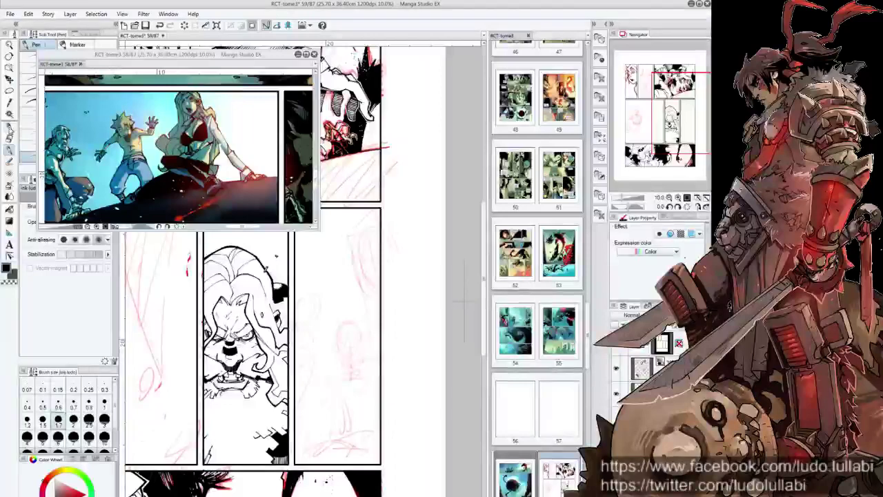
left_click(10, 127)
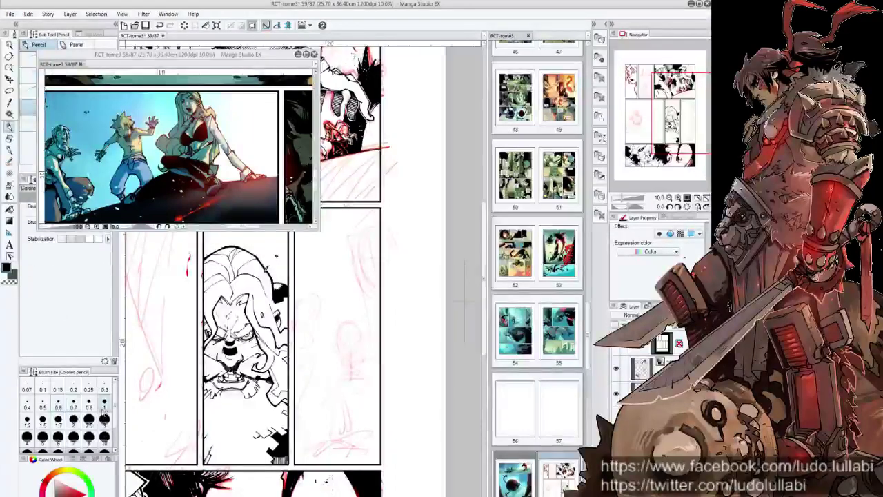
Step: Switch the colour to red and sketch an oval head with guide lines in the right panel
key("x")
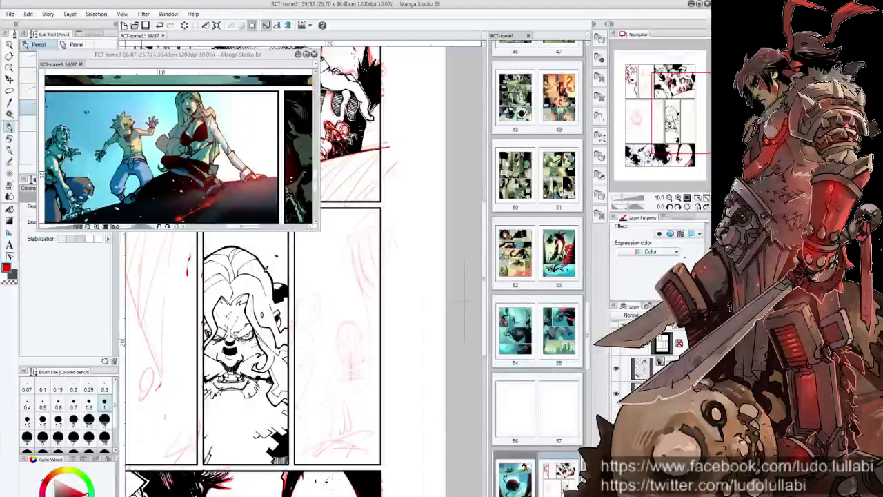
scroll(304, 324, "up", 1)
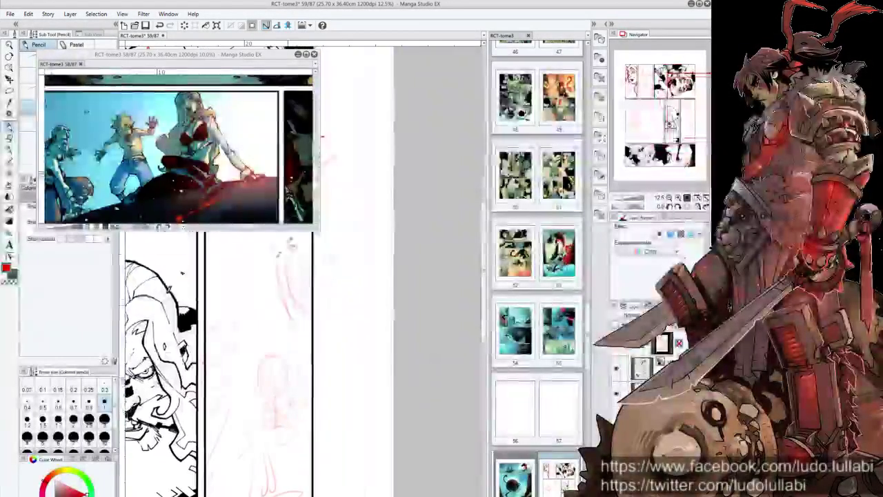
left_click_drag(331, 324, 302, 328)
left_click_drag(289, 273, 303, 338)
left_click_drag(325, 297, 283, 331)
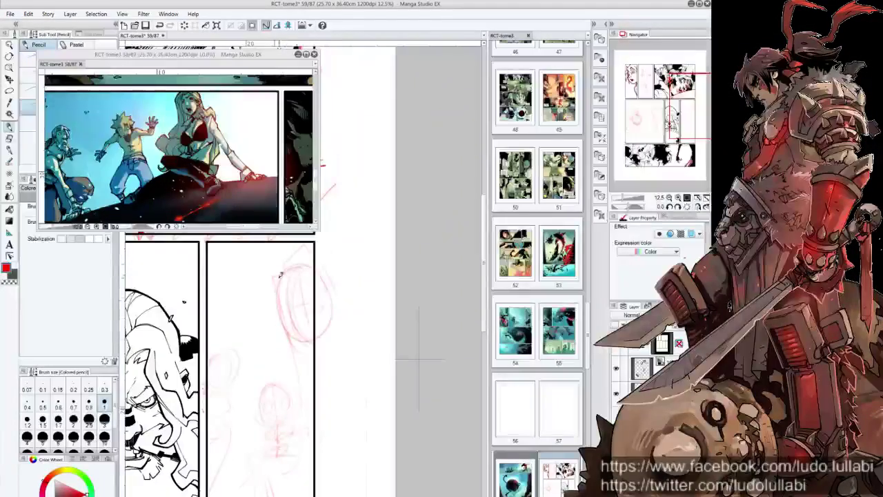
mouse_move(331, 276)
left_mouse_down()
mouse_move(280, 273)
mouse_move(294, 268)
left_mouse_up()
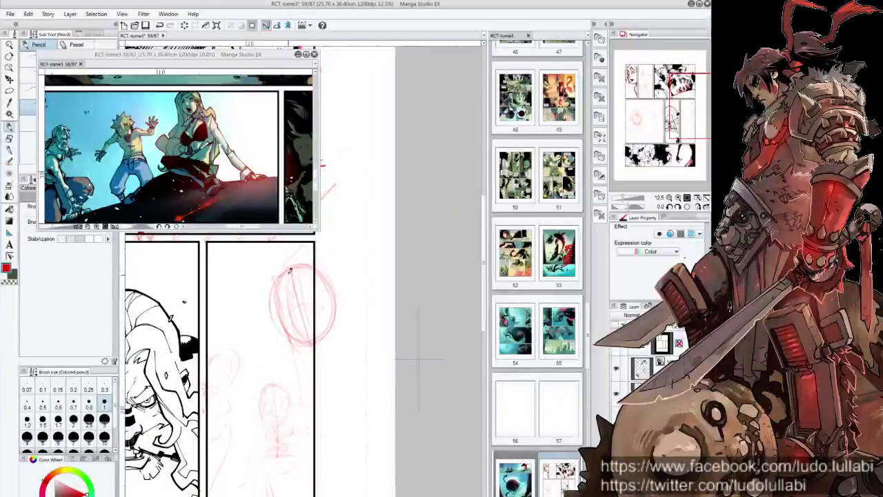
mouse_move(271, 295)
left_mouse_down()
mouse_move(289, 347)
mouse_move(314, 366)
left_mouse_up()
left_click_drag(301, 334, 316, 285)
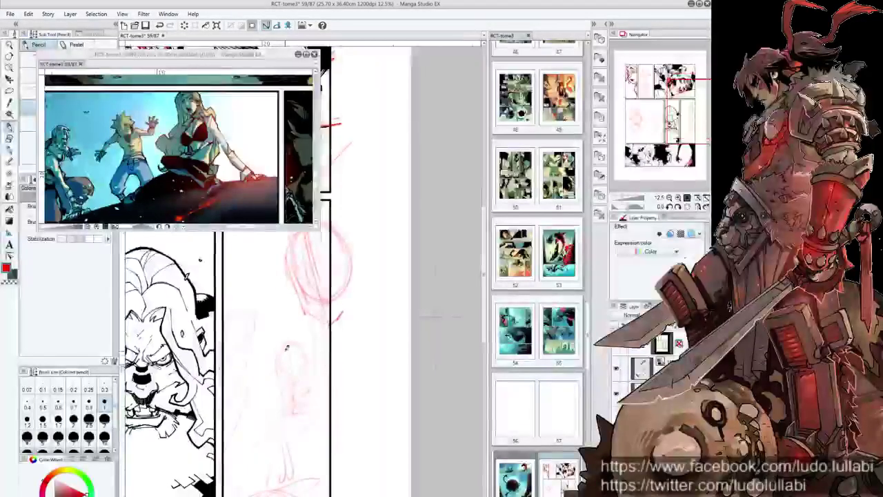
Step: Lasso the lower red figure sketch, move it left, and deselect
key("m")
left_click_drag(307, 337, 293, 335)
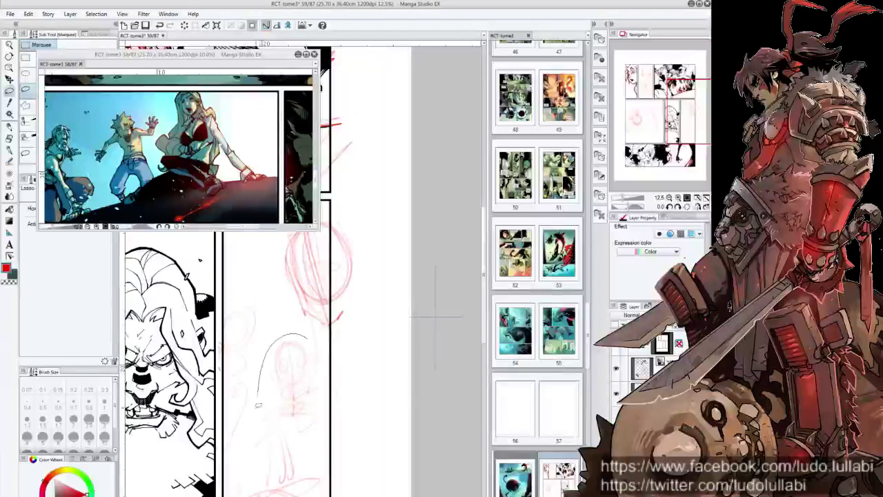
key("ctrl+t")
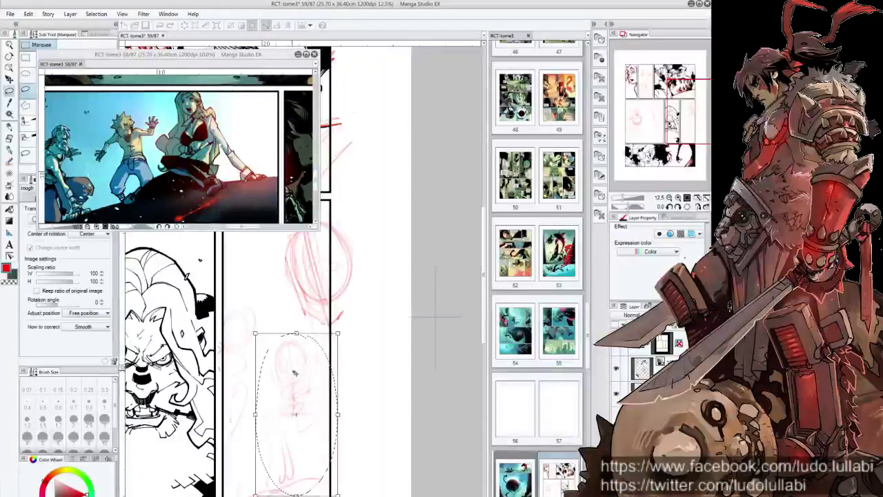
left_click_drag(272, 380, 267, 384)
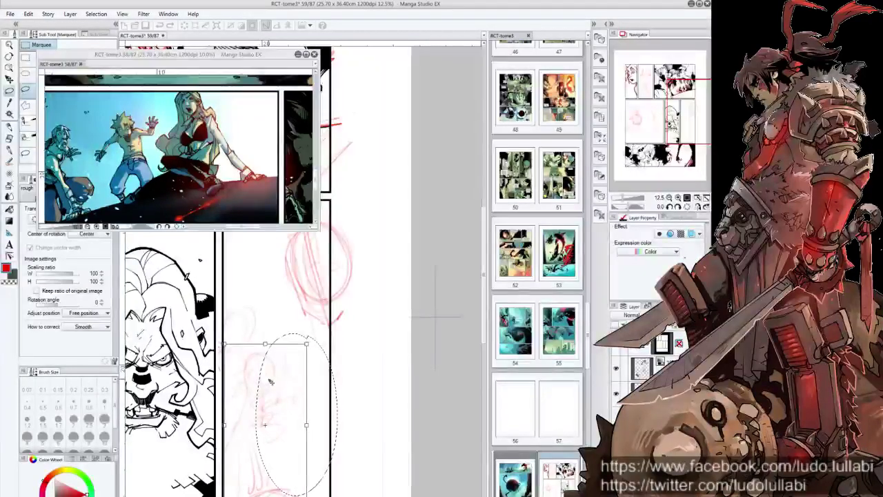
key("Return")
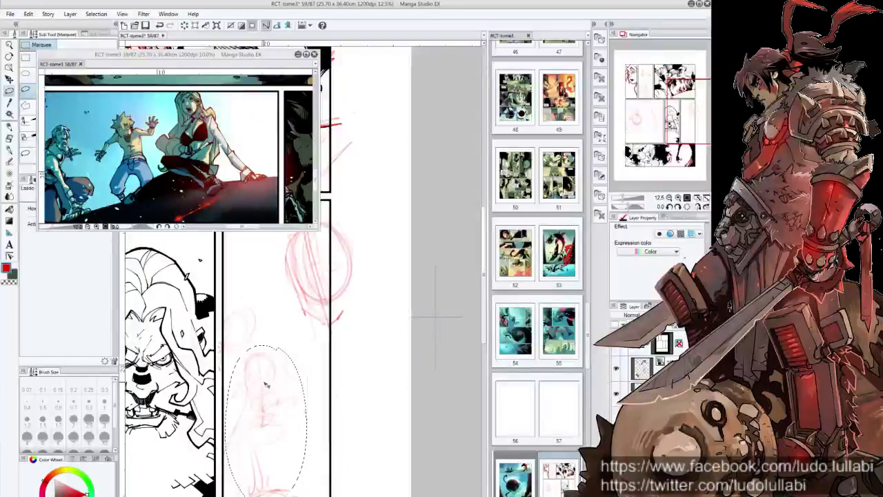
key("ctrl+d")
Step: Pan back to the head panel with the Colored pencil ready
key("p")
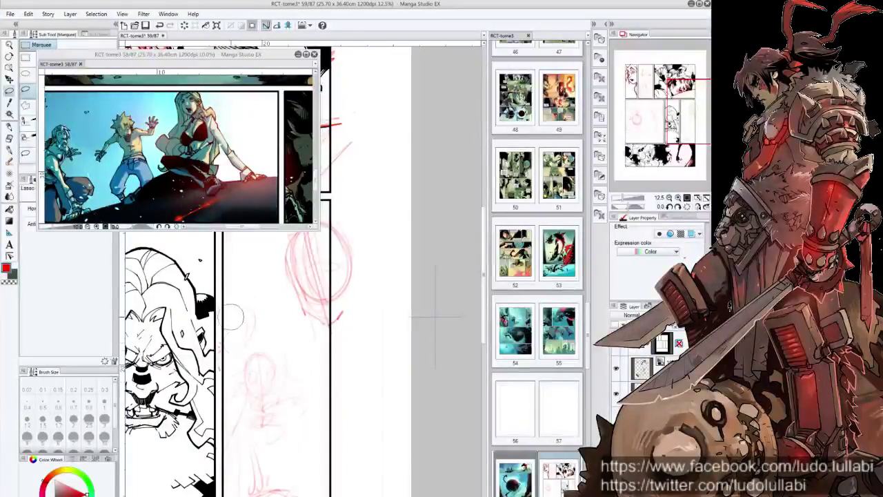
key("space")
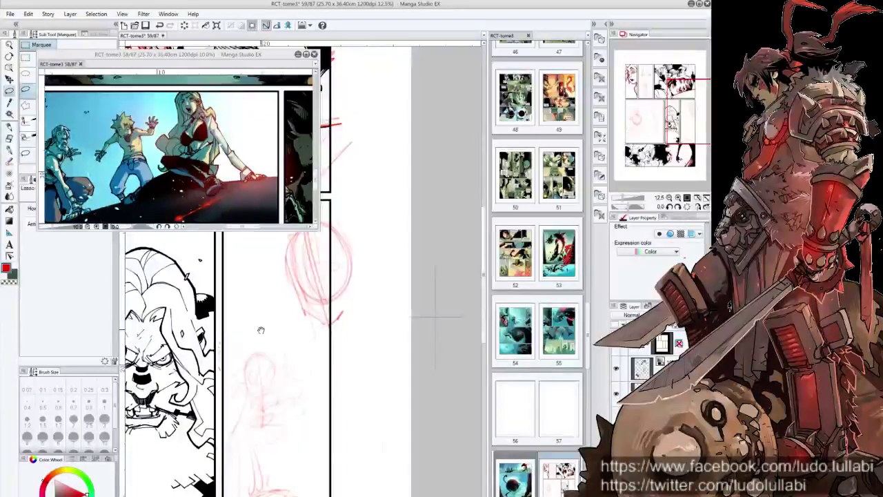
left_click_drag(261, 330, 236, 389)
key("p")
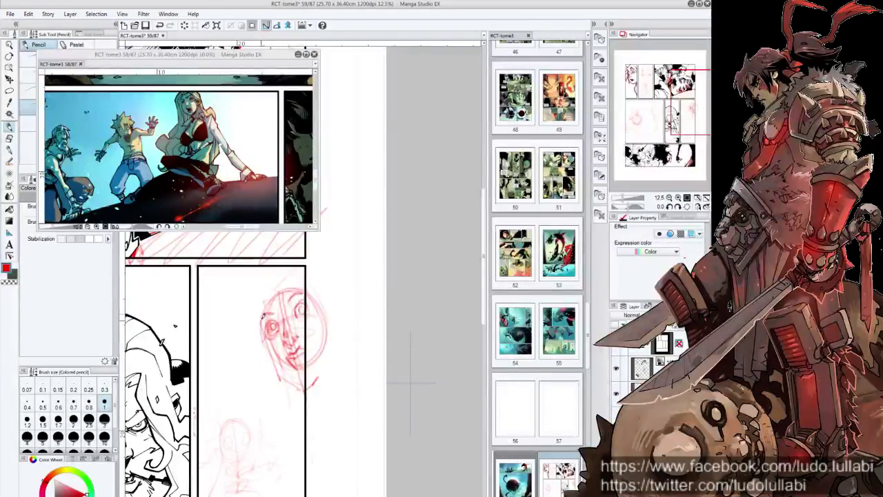
Step: Add red strokes to the top of the head, side of the face and body below
left_click_drag(287, 301, 292, 296)
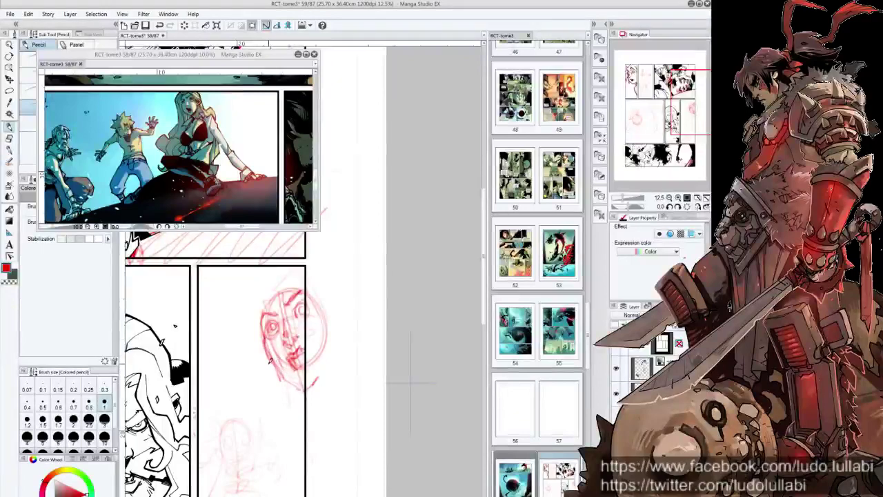
left_click_drag(340, 381, 304, 414)
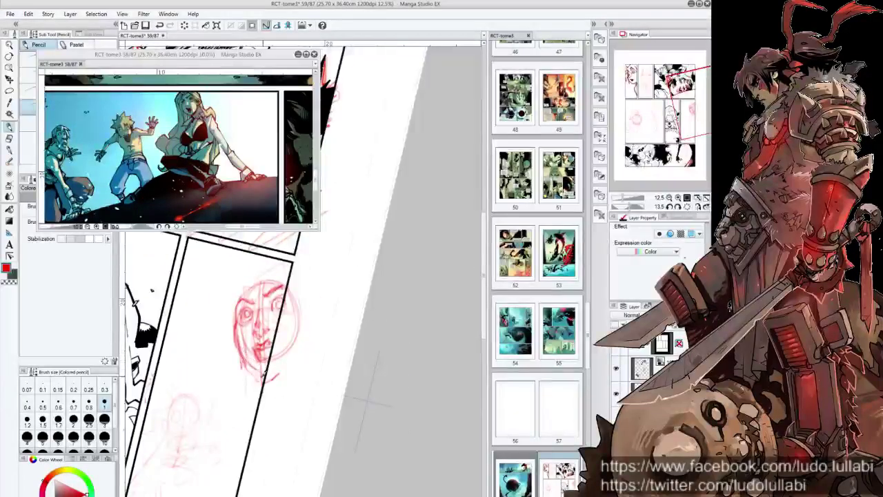
mouse_move(266, 372)
left_mouse_down()
mouse_move(261, 289)
mouse_move(242, 292)
mouse_move(234, 302)
mouse_move(261, 432)
mouse_move(241, 295)
mouse_move(276, 272)
left_mouse_up()
mouse_move(231, 319)
left_mouse_down()
mouse_move(263, 443)
mouse_move(268, 411)
left_mouse_up()
left_click_drag(275, 376, 267, 474)
mouse_move(286, 376)
left_mouse_down()
mouse_move(252, 433)
mouse_move(276, 464)
left_mouse_up()
Step: Add eye, nose, mouth and hair details to the girl's face
scroll(276, 414, "up", 2)
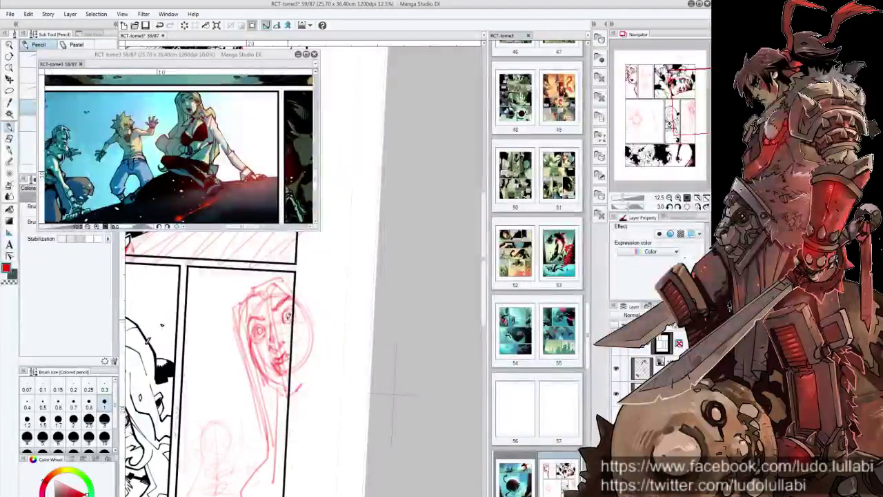
mouse_move(262, 321)
left_mouse_down()
mouse_move(268, 329)
mouse_move(257, 332)
left_mouse_up()
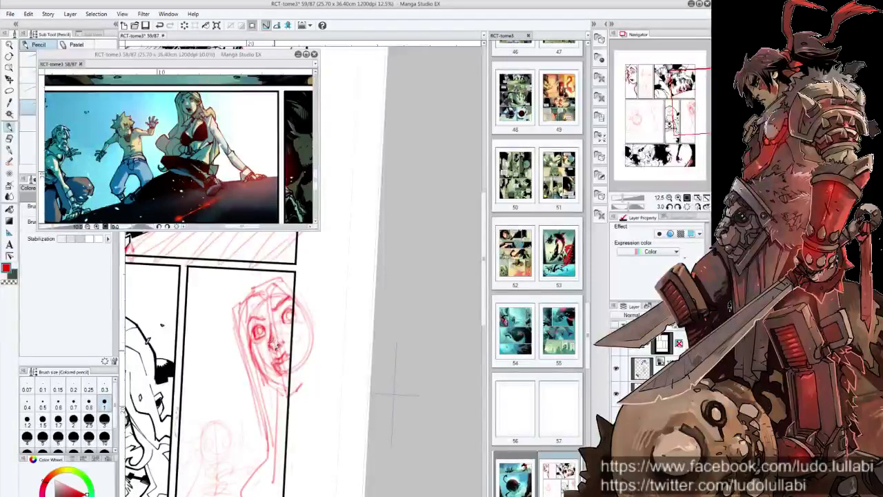
mouse_move(281, 342)
left_mouse_down()
mouse_move(284, 367)
mouse_move(288, 347)
mouse_move(279, 376)
mouse_move(285, 368)
left_mouse_up()
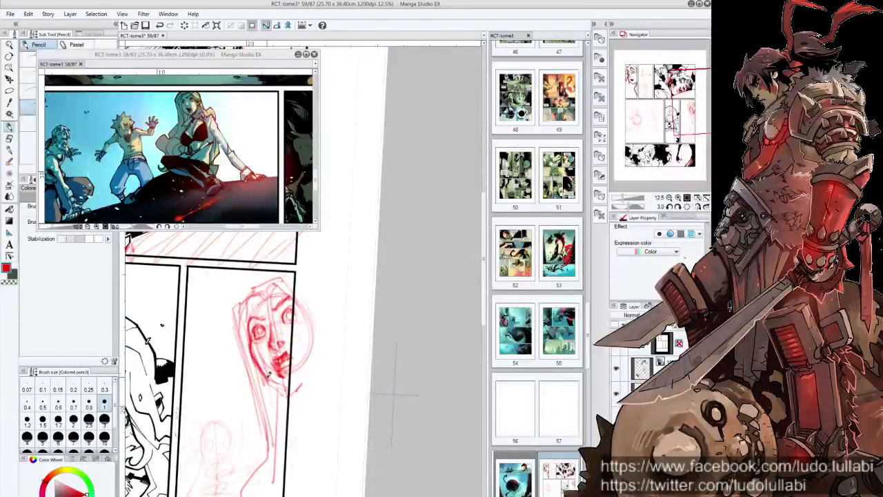
left_click_drag(283, 387, 269, 407)
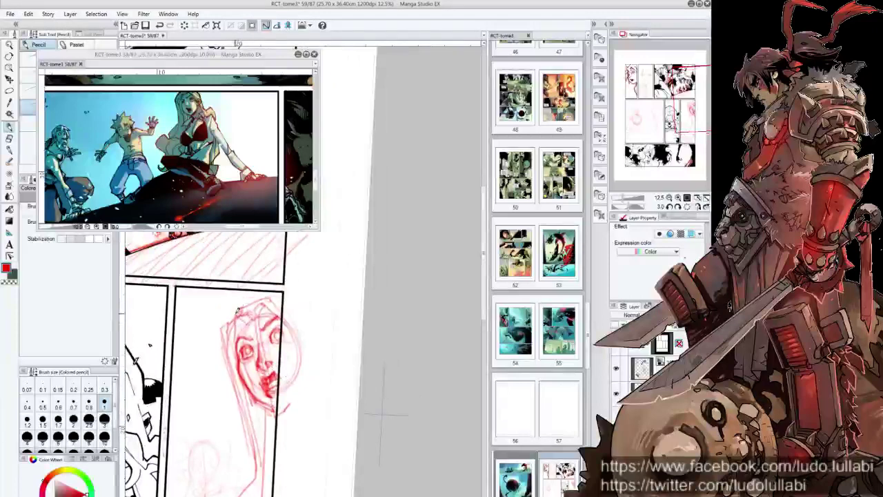
left_click_drag(243, 301, 279, 325)
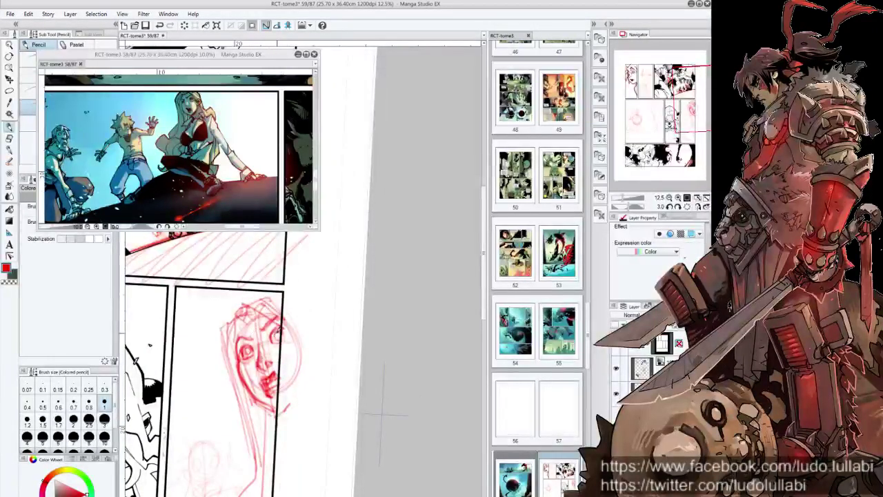
left_click_drag(294, 327, 288, 327)
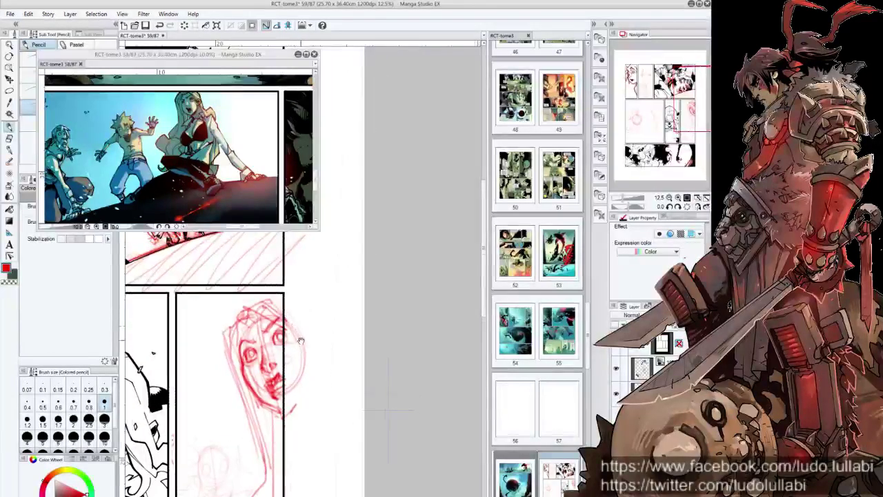
Step: Lasso the face sketch and begin transforming it to shift and tilt it
key("m")
mouse_move(285, 278)
left_mouse_down()
mouse_move(294, 298)
mouse_move(281, 337)
left_mouse_up()
key("ctrl+t")
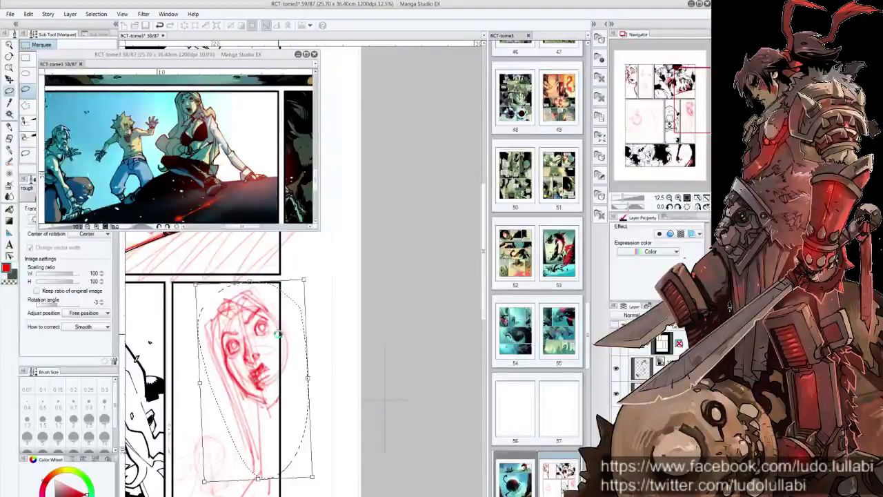
Step: Apply the face move, then add pencil strokes to the face's left side and hair top
key("Return")
key("p")
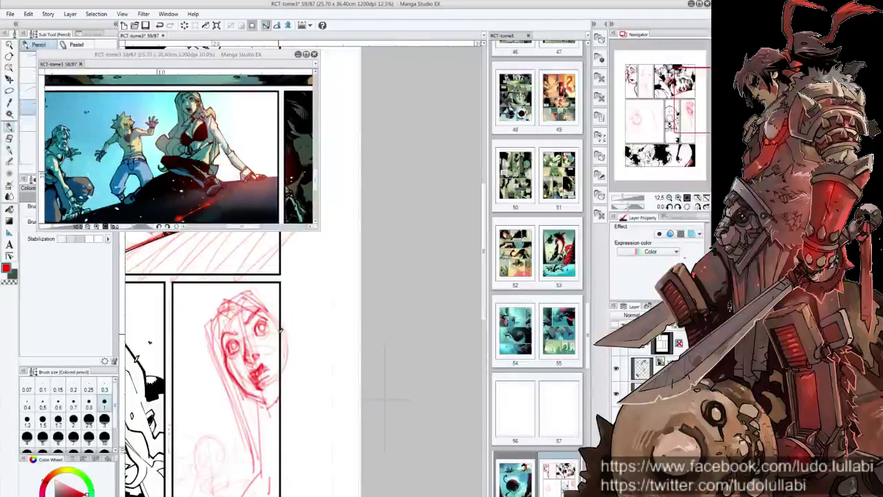
scroll(280, 331, "left", 5)
key("minus")
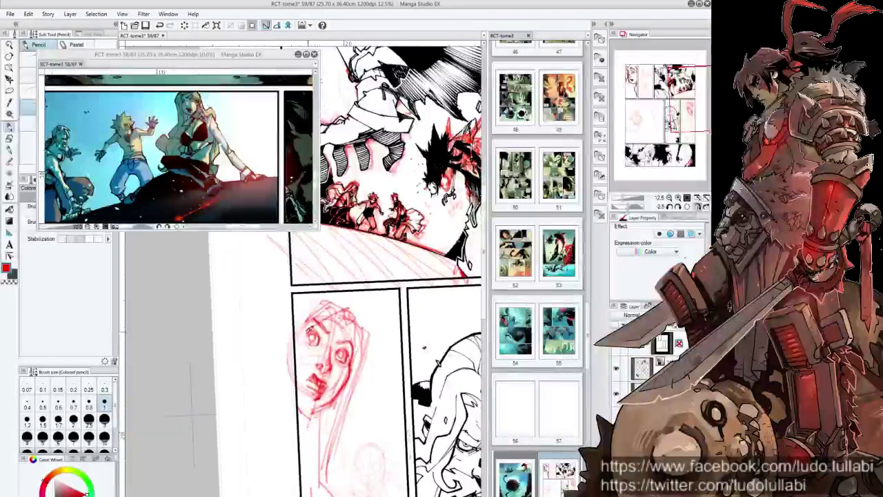
mouse_move(311, 325)
left_mouse_down()
mouse_move(307, 340)
mouse_move(302, 336)
mouse_move(311, 344)
left_mouse_up()
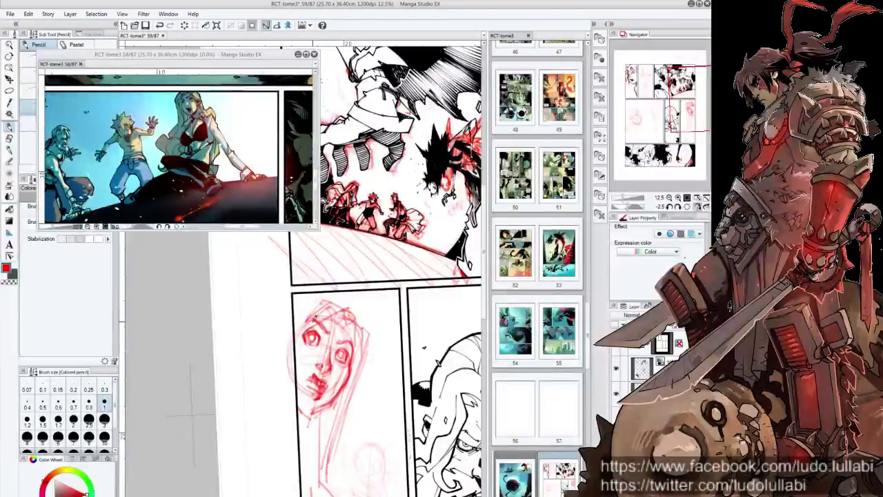
mouse_move(314, 308)
left_mouse_down()
mouse_move(291, 296)
mouse_move(348, 308)
left_mouse_up()
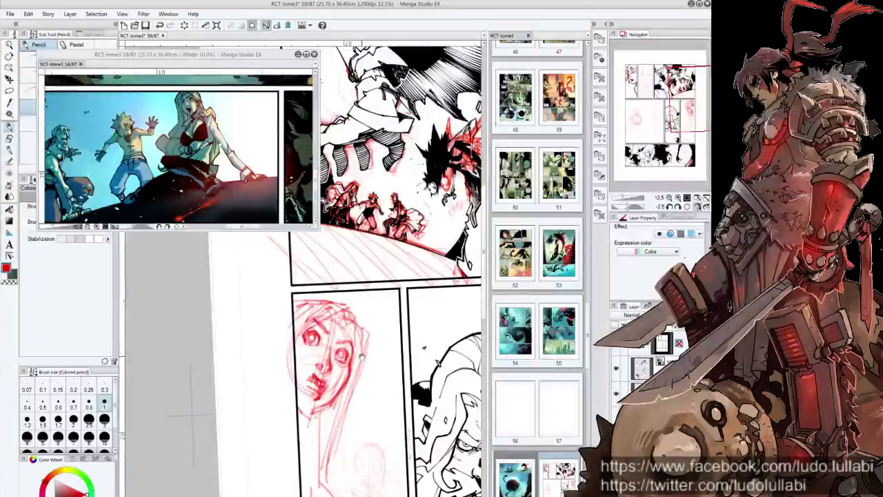
Step: Sketch red lines on the mouth, chin, jaw and neck, tilting and mirroring the view
key("-")
key("-")
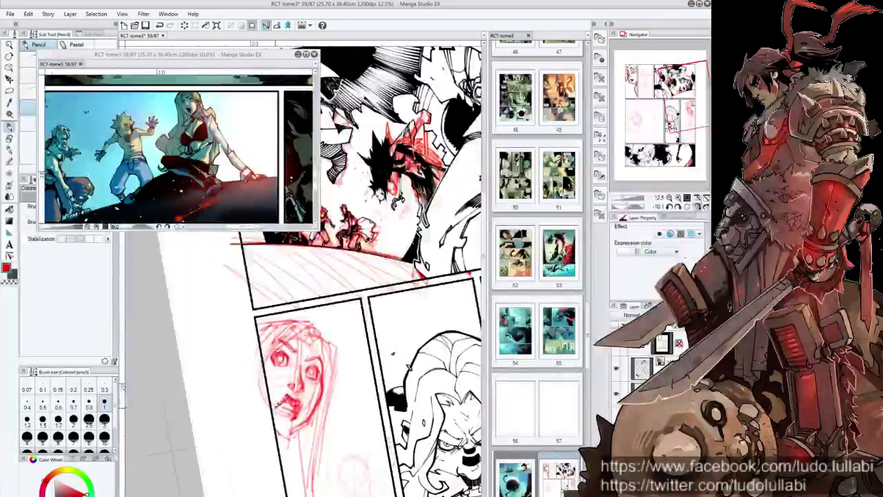
left_click_drag(299, 395, 280, 414)
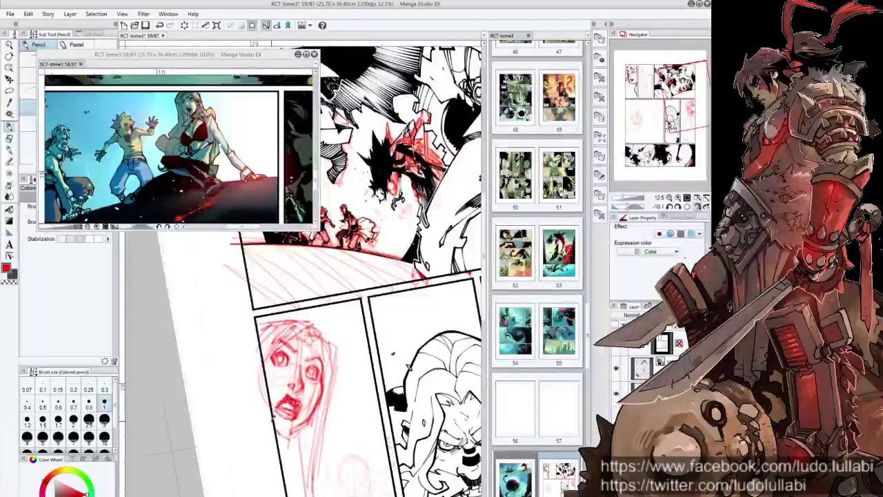
key("^")
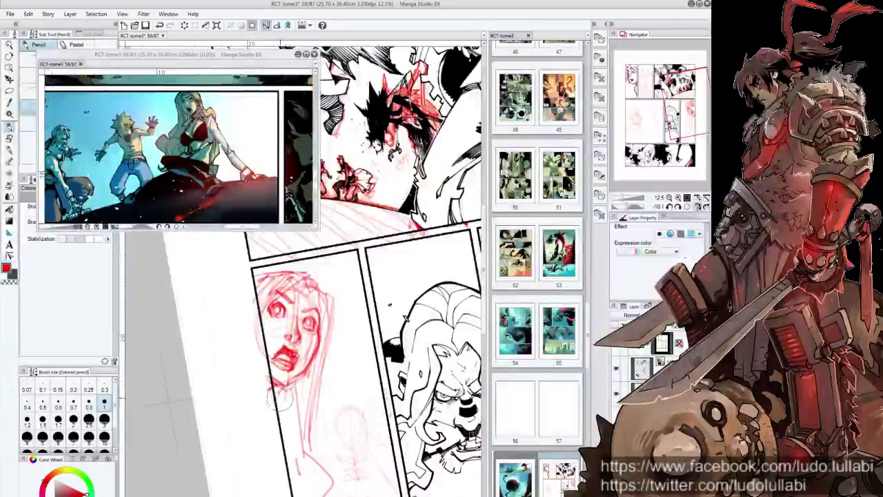
key("h")
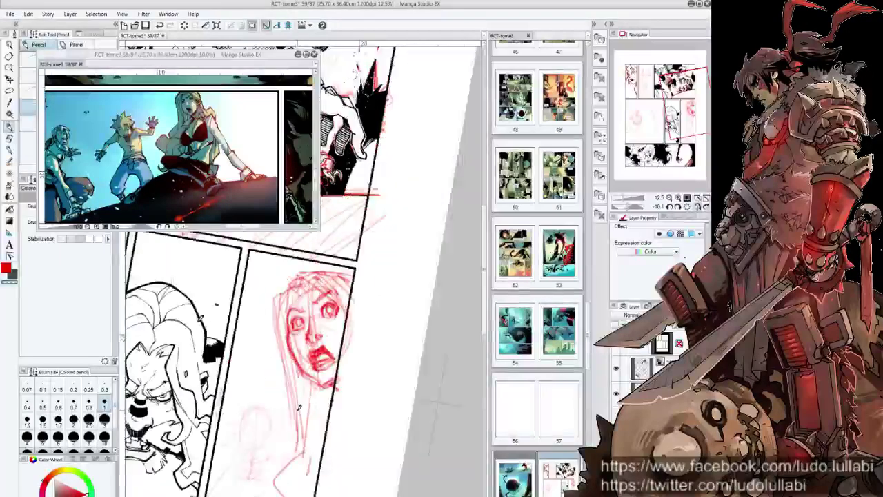
left_click_drag(348, 386, 279, 301)
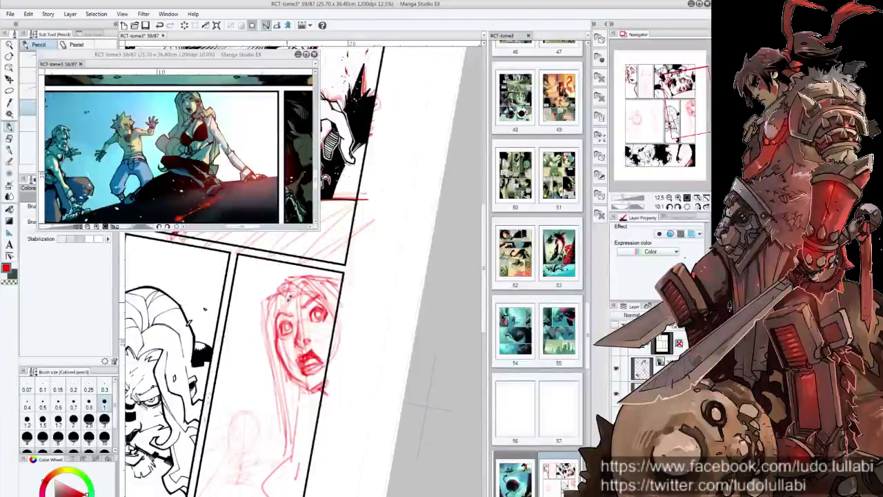
mouse_move(263, 298)
left_mouse_down()
mouse_move(256, 362)
mouse_move(292, 436)
mouse_move(284, 473)
left_mouse_up()
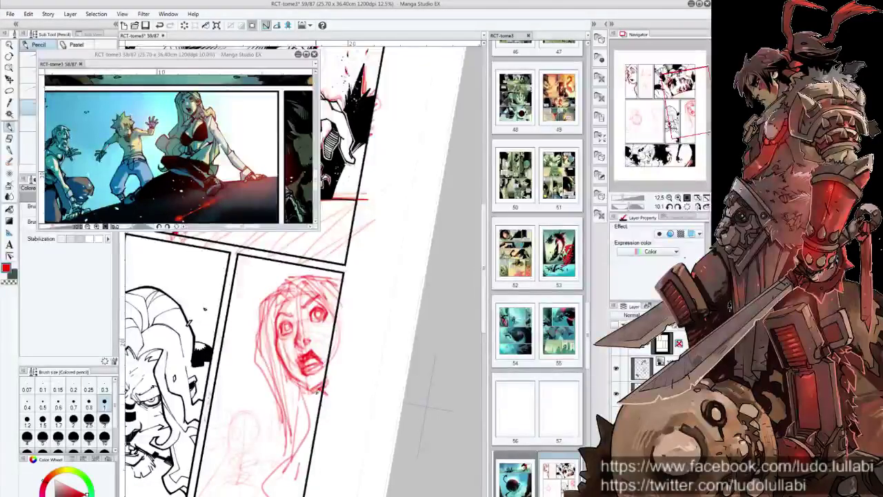
left_click_drag(318, 410, 289, 474)
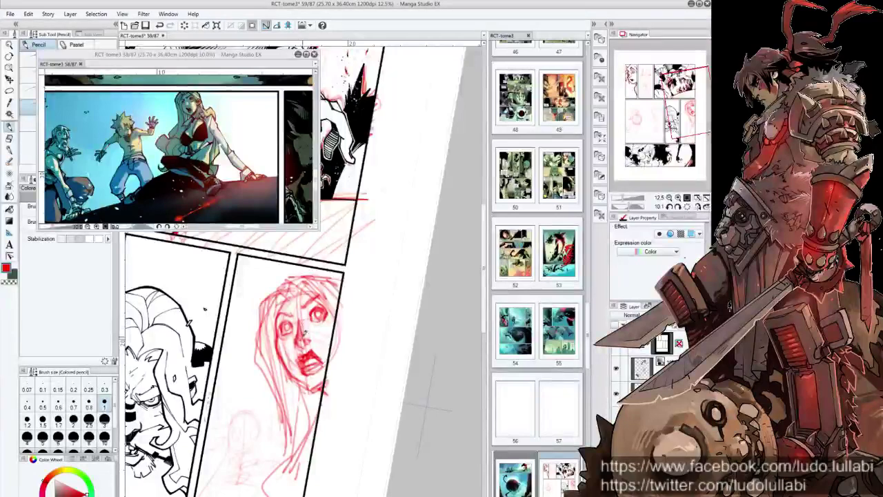
left_click_drag(308, 360, 316, 373)
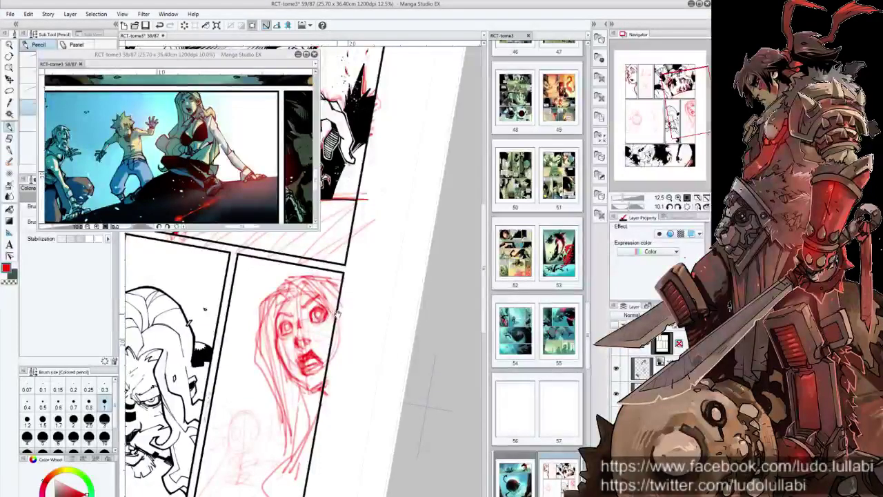
left_click_drag(323, 303, 341, 331)
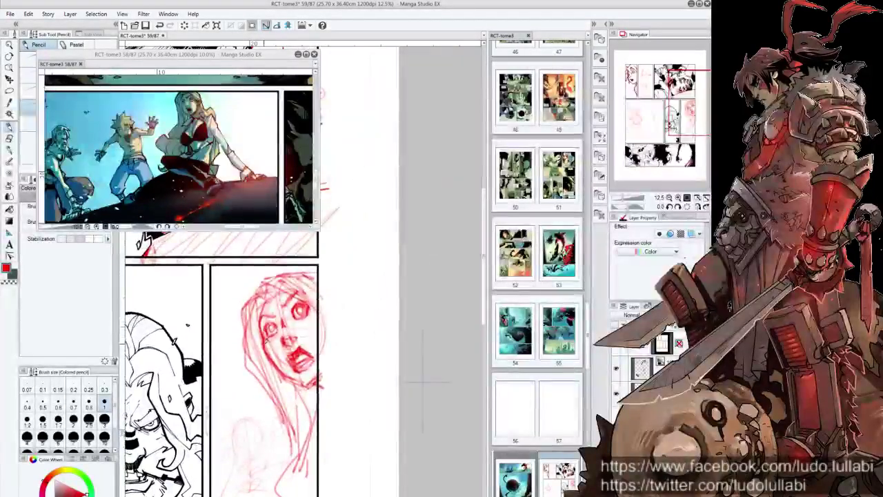
Step: Lasso the red face, mesh-warp its lower right side, apply it, and deselect
left_click(8, 91)
left_click_drag(290, 272, 342, 293)
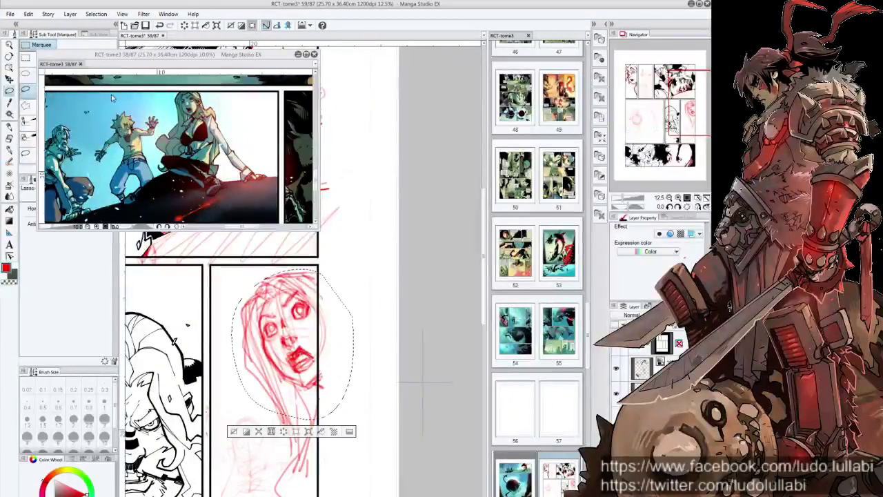
left_click(28, 14)
mouse_move(49, 196)
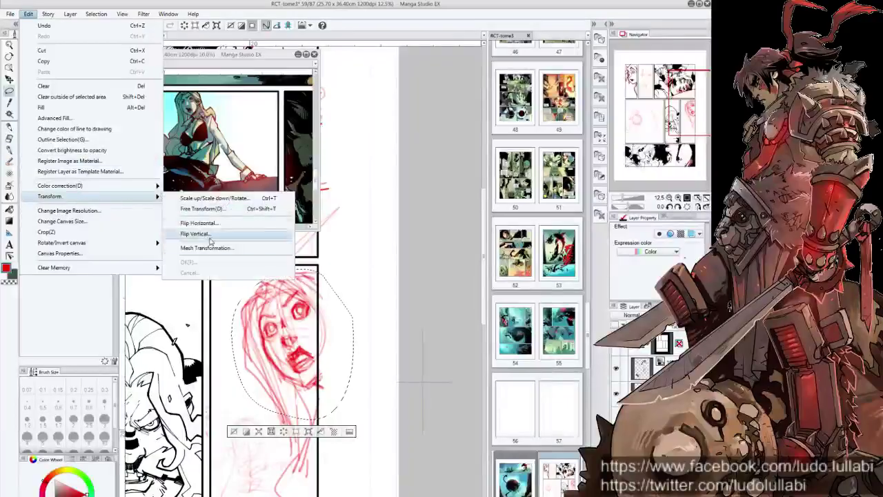
left_click(207, 247)
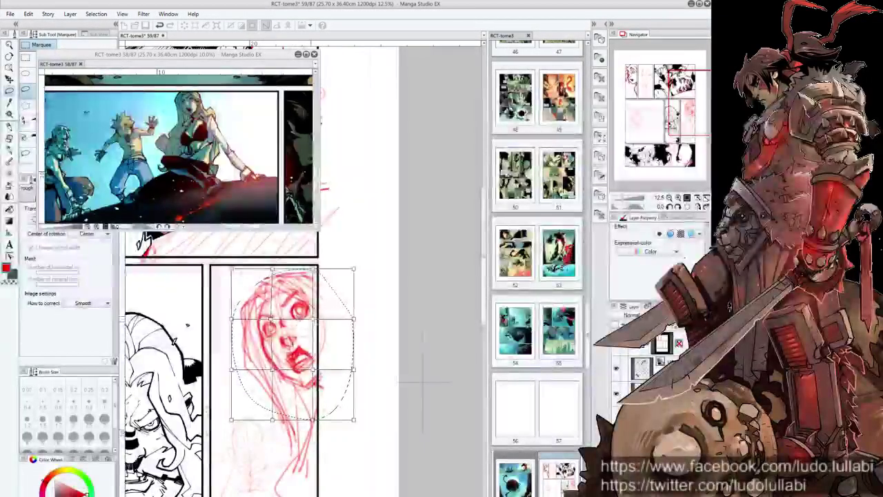
left_click_drag(316, 373, 274, 367)
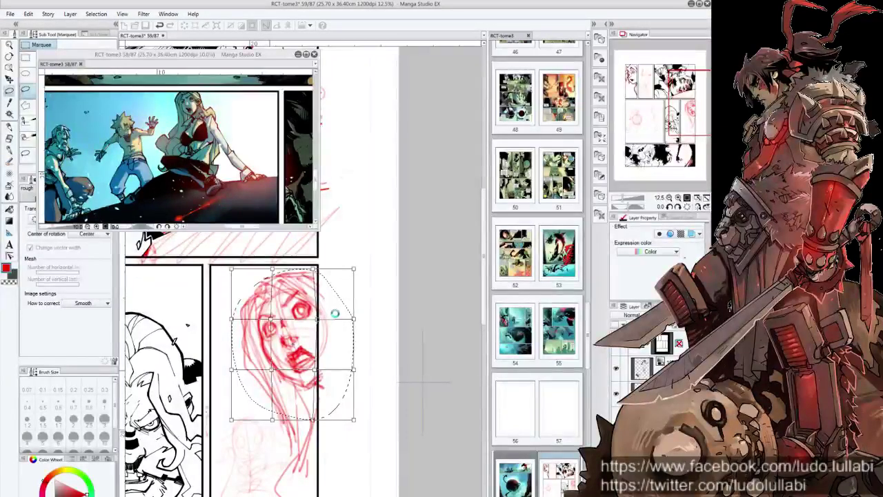
key("Return")
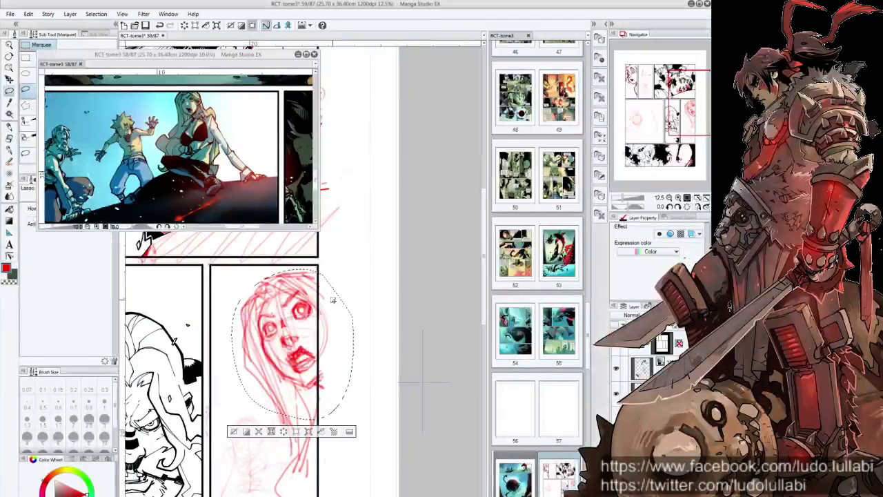
key("ctrl+d")
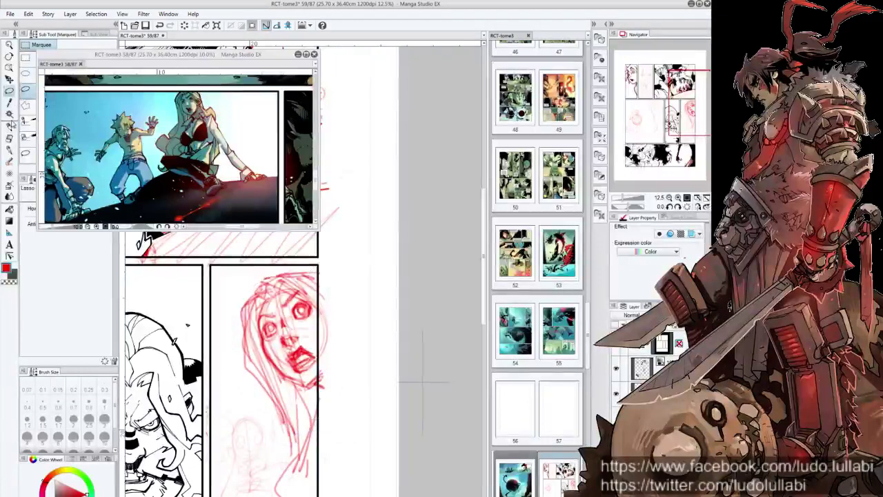
Step: Set the pencil size to 0.8 and redraw the left eye, mouth and cheek in red
left_click(10, 127)
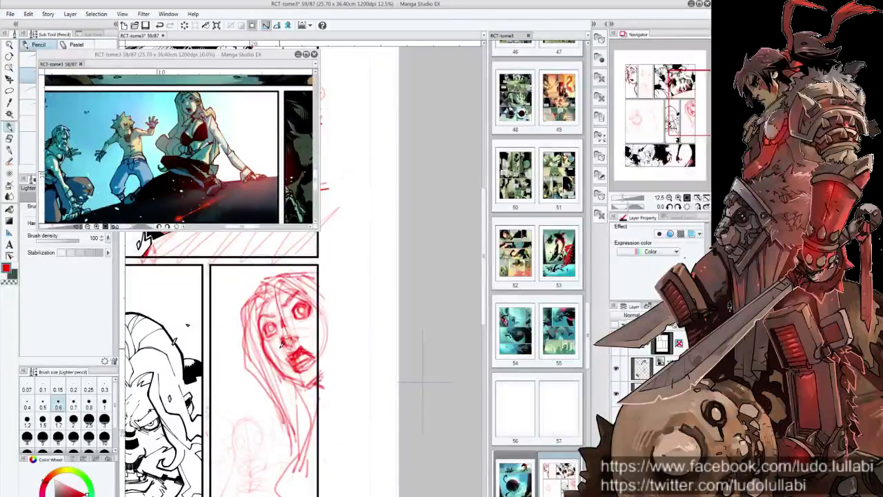
left_click(88, 399)
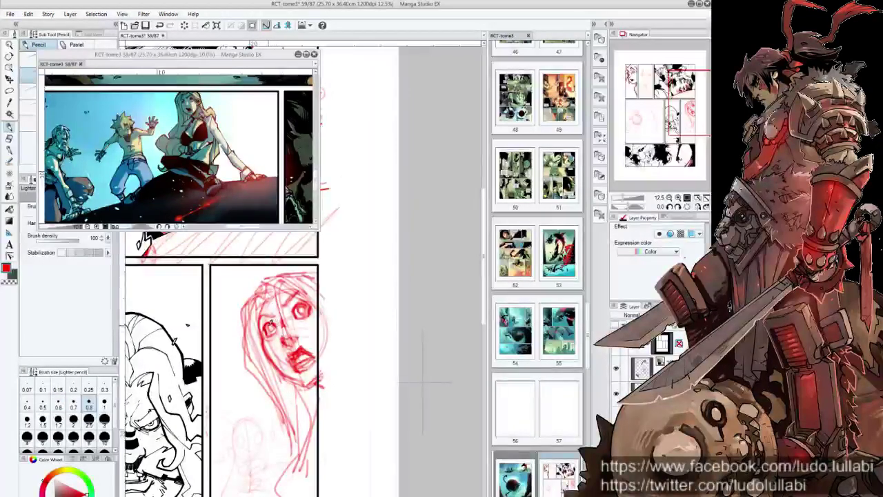
mouse_move(272, 319)
left_mouse_down()
mouse_move(296, 313)
mouse_move(287, 337)
left_mouse_up()
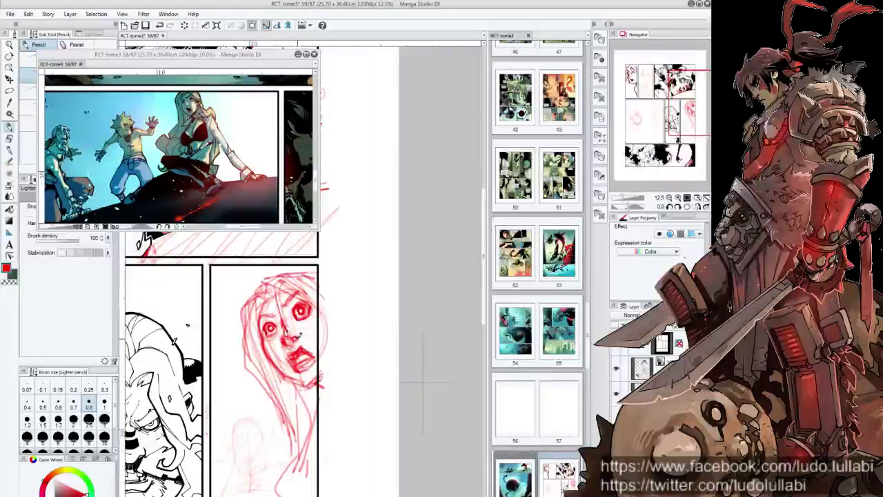
mouse_move(295, 348)
left_mouse_down()
mouse_move(305, 344)
mouse_move(300, 369)
left_mouse_up()
mouse_move(273, 294)
left_mouse_down()
mouse_move(256, 333)
mouse_move(262, 350)
mouse_move(290, 376)
mouse_move(318, 383)
left_mouse_up()
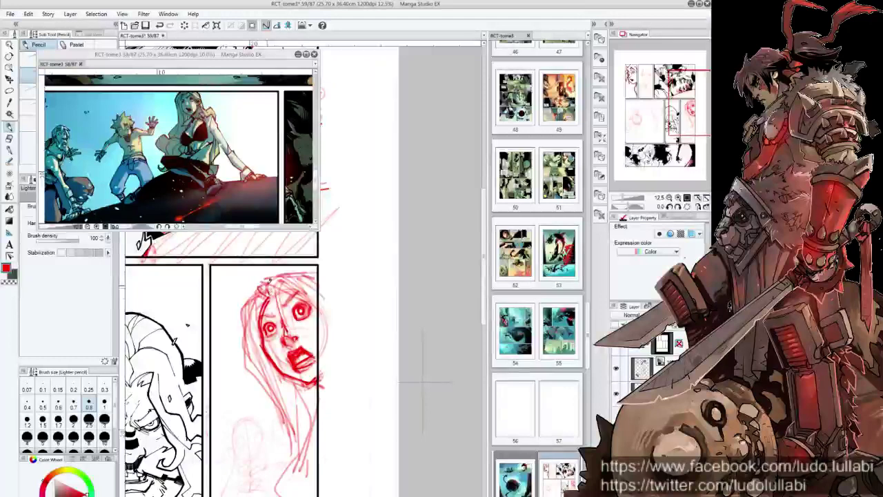
Step: Redraw the girl's hair with bold red strokes along its top and left edge
left_click_drag(276, 279, 325, 307)
left_click_drag(303, 279, 324, 304)
mouse_move(255, 298)
left_mouse_down()
mouse_move(245, 324)
mouse_move(255, 384)
left_mouse_up()
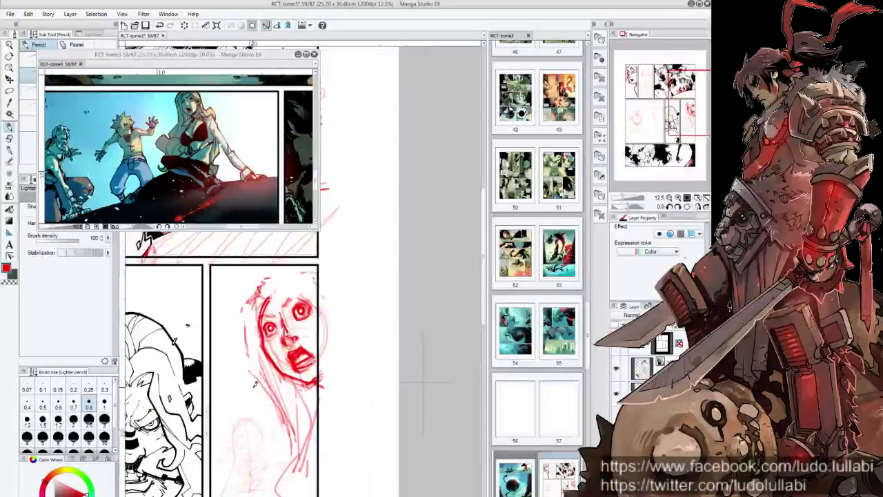
left_click_drag(246, 309, 252, 373)
left_click_drag(247, 331, 258, 382)
mouse_move(251, 310)
left_mouse_down()
mouse_move(262, 401)
mouse_move(293, 431)
left_mouse_up()
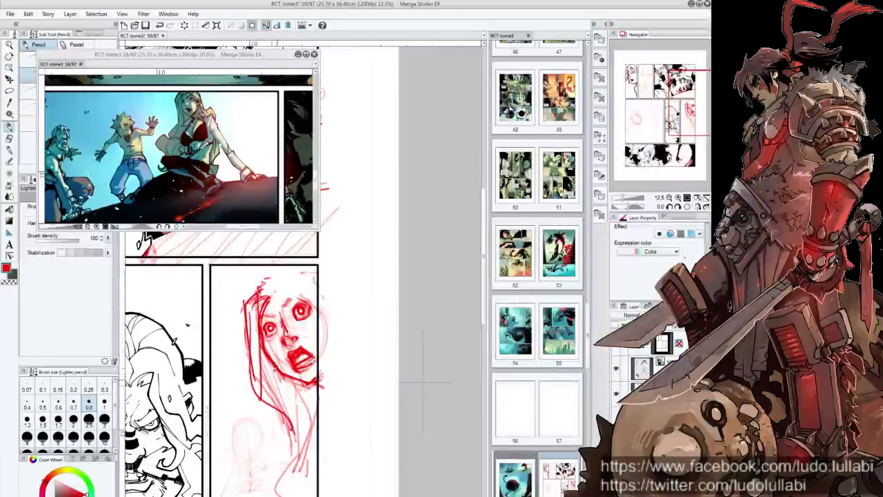
left_click_drag(272, 365, 307, 459)
left_click_drag(309, 410, 293, 459)
left_click_drag(336, 406, 302, 430)
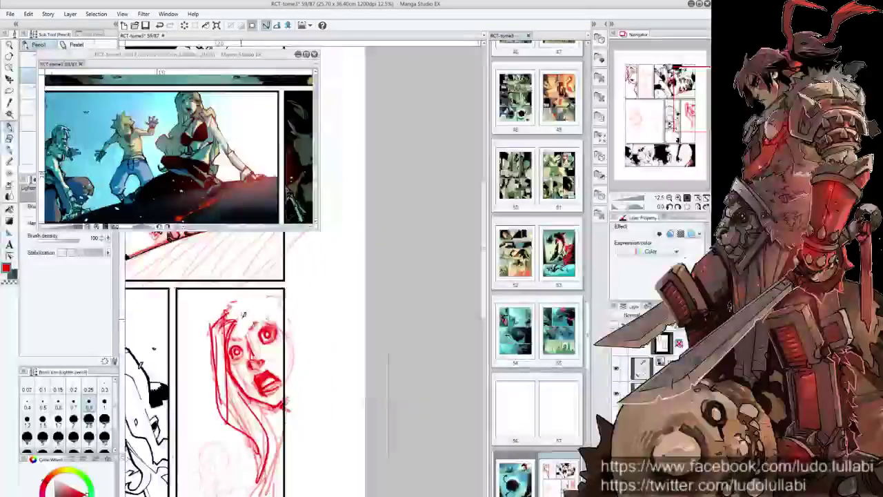
mouse_move(211, 324)
left_mouse_down()
mouse_move(225, 306)
mouse_move(287, 314)
left_mouse_up()
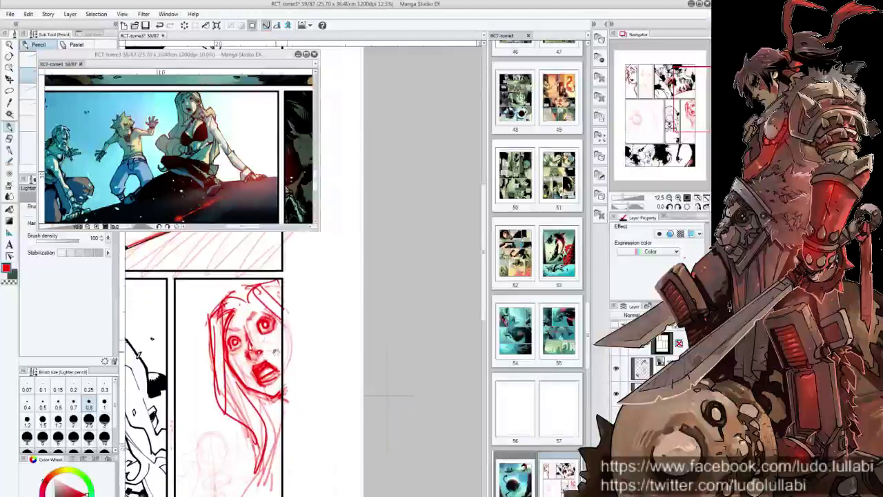
Step: Fade the red face sketch with the Soft Eraser, then return to the pencil
scroll(254, 341, "down", 1)
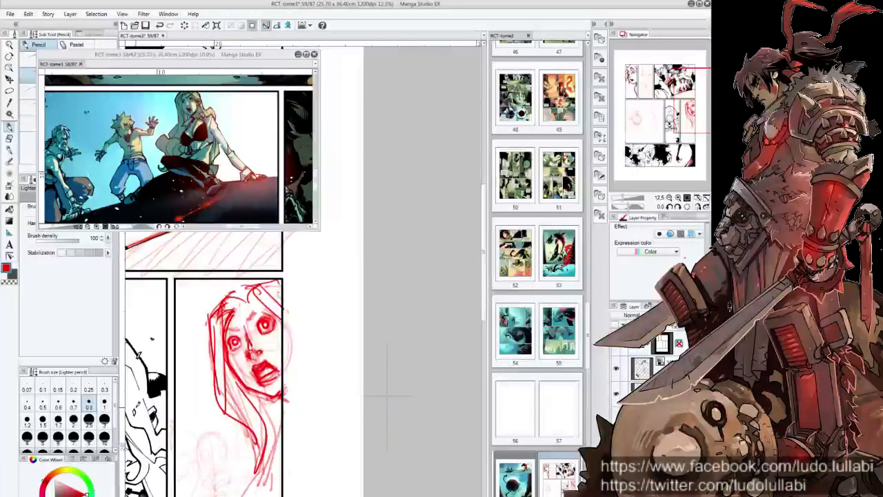
key("e")
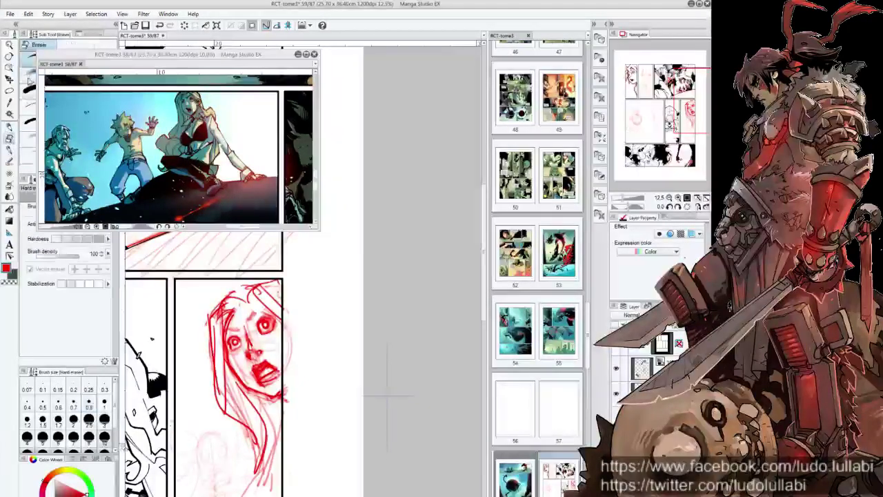
mouse_move(228, 367)
left_mouse_down()
mouse_move(269, 311)
mouse_move(273, 421)
mouse_move(255, 483)
left_mouse_up()
key("p")
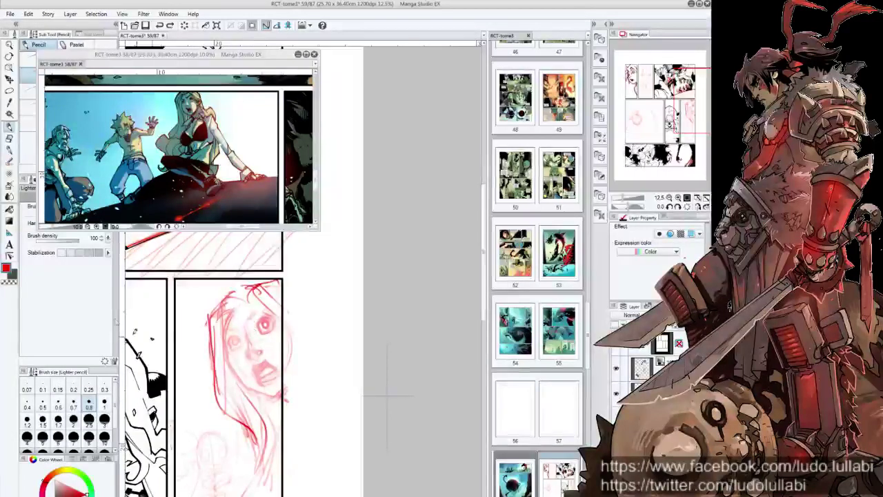
Step: Darken the girl's brow line and mouth with the coloured pencil
left_click(29, 108)
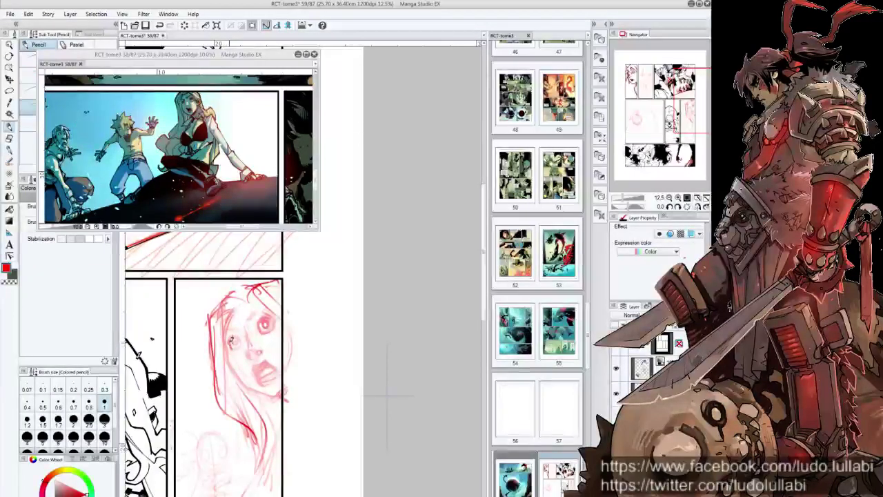
mouse_move(233, 338)
left_mouse_down()
mouse_move(236, 345)
mouse_move(269, 315)
mouse_move(266, 323)
left_mouse_up()
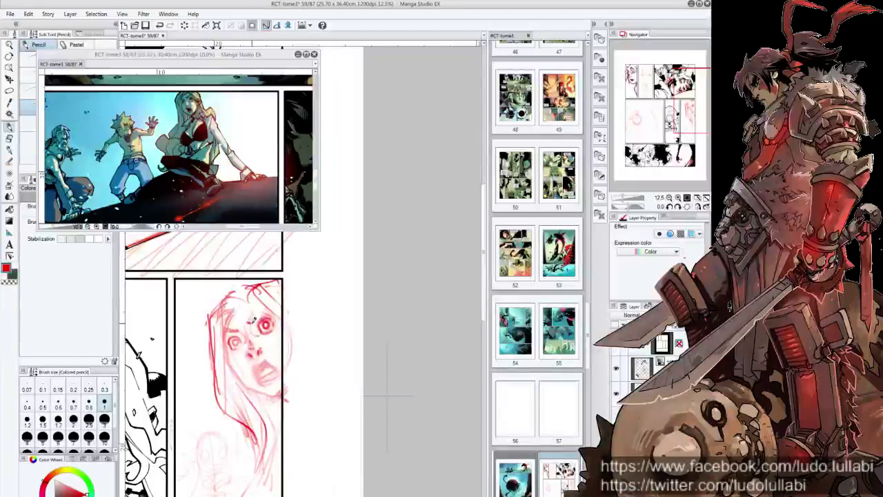
left_click_drag(255, 304, 250, 322)
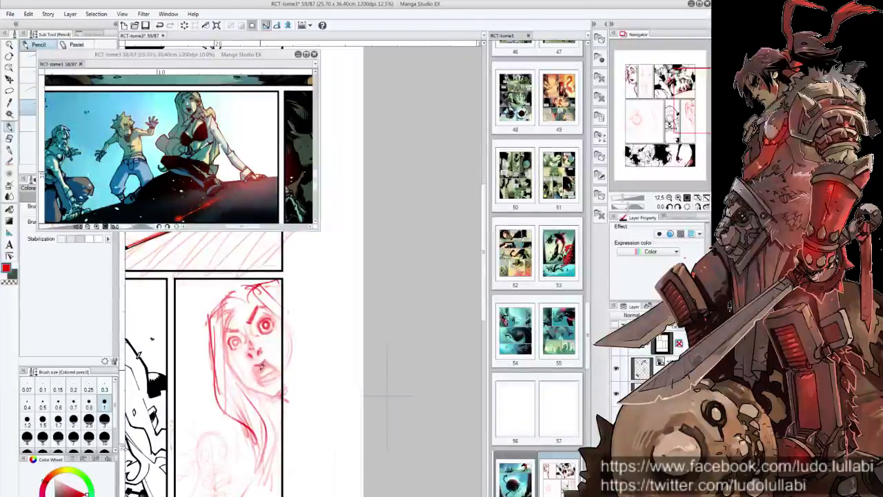
left_click_drag(260, 360, 258, 372)
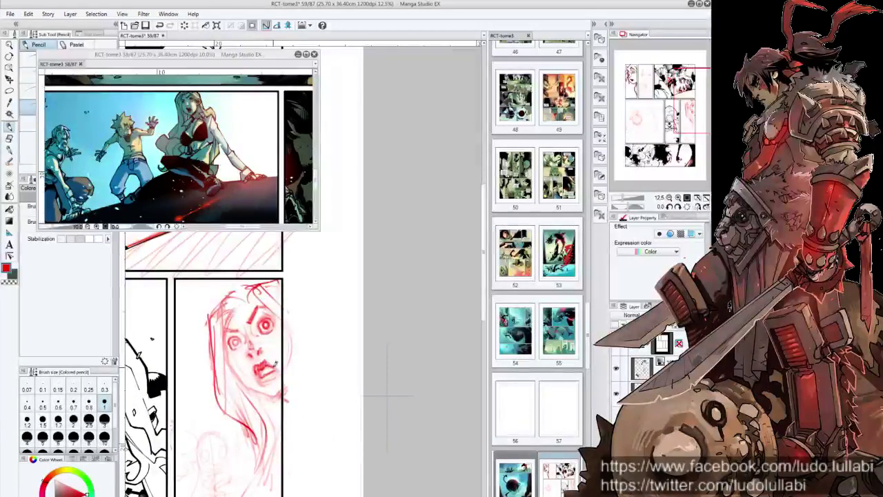
left_click_drag(260, 368, 256, 380)
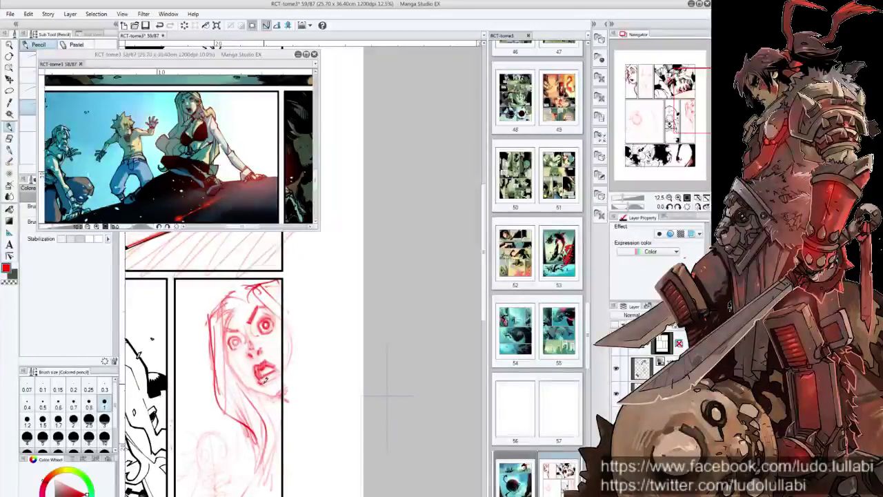
left_click_drag(388, 397, 332, 417)
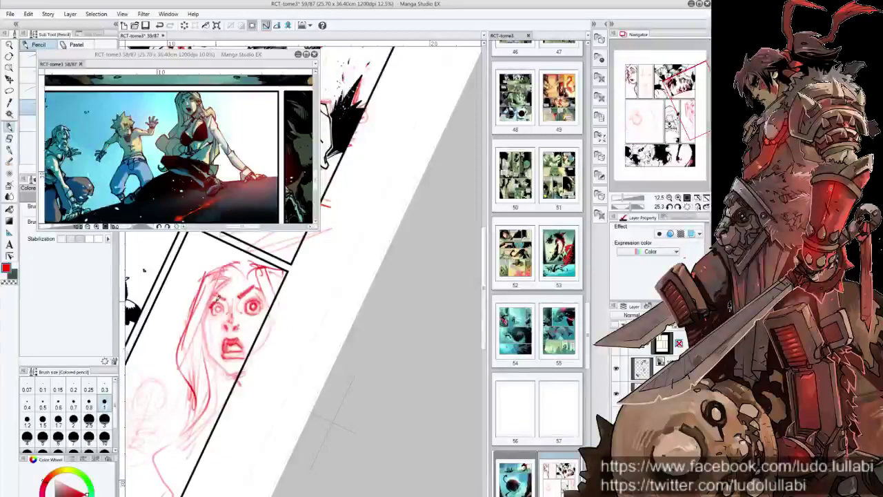
key("ctrl+at")
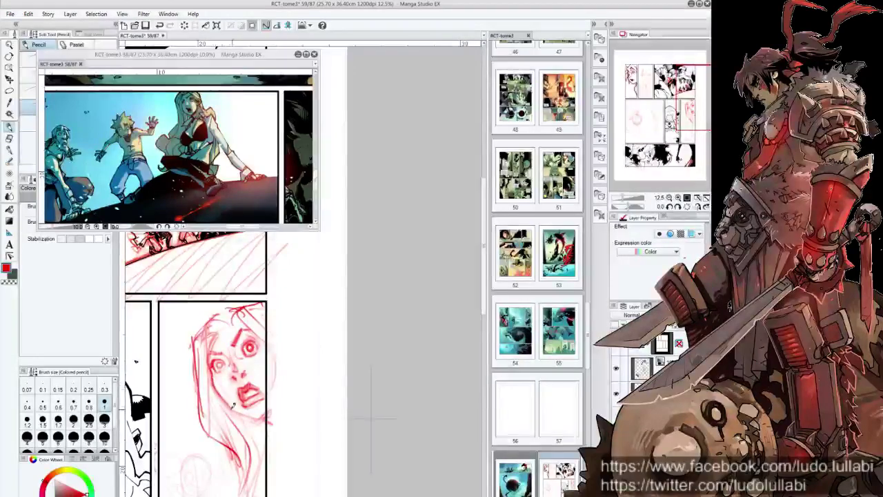
Step: Strengthen the eyebrows, mouth, chin and jaw, mirroring and rotating the view as needed
left_click_drag(232, 403, 273, 374)
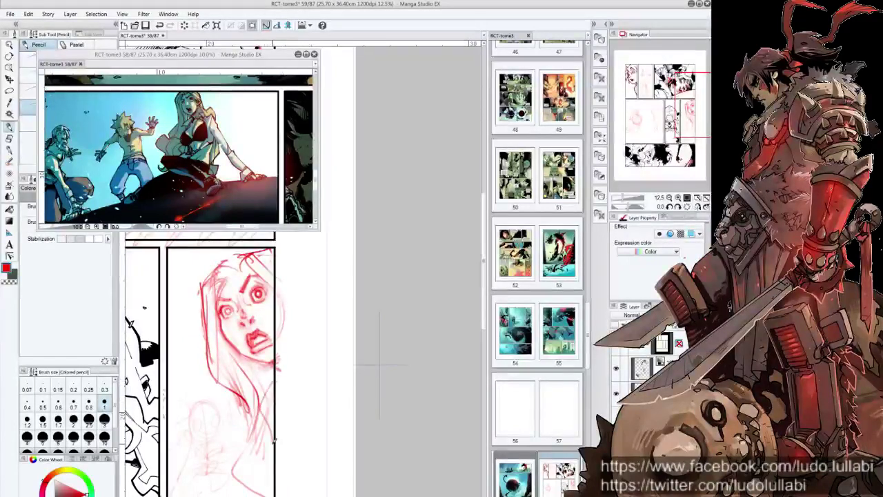
left_click_drag(283, 420, 292, 405)
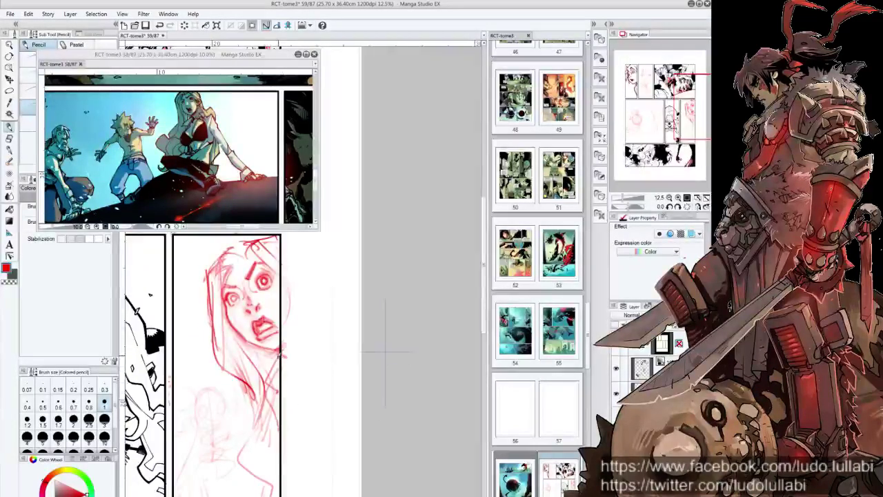
left_click_drag(385, 352, 389, 428)
left_click_drag(226, 348, 275, 330)
left_click_drag(258, 422, 278, 414)
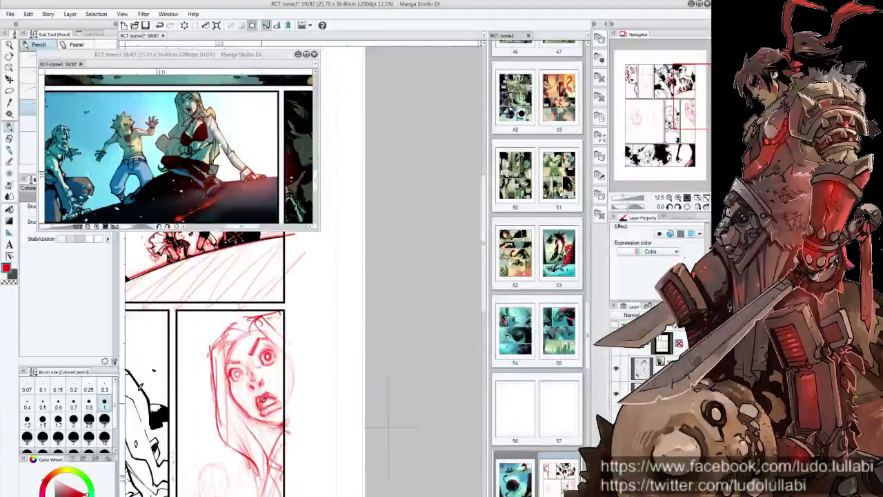
key("h")
mouse_move(263, 400)
left_mouse_down()
mouse_move(412, 359)
mouse_move(401, 399)
left_mouse_up()
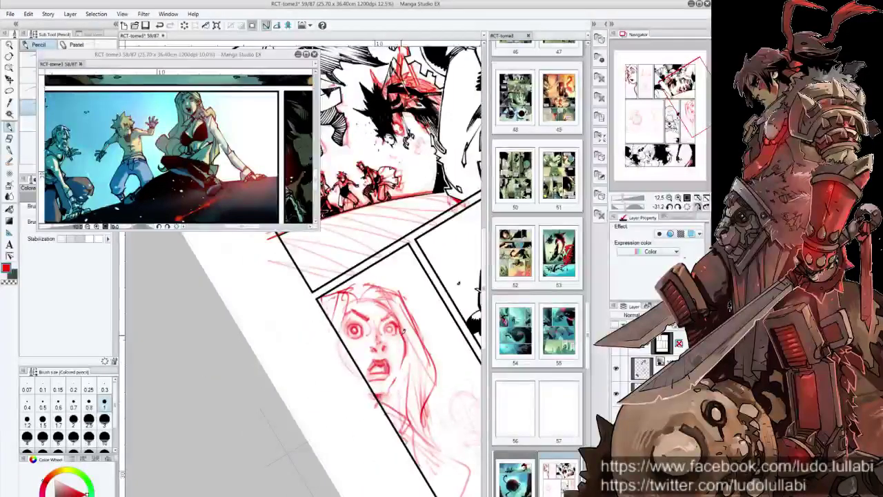
left_click_drag(403, 334, 387, 390)
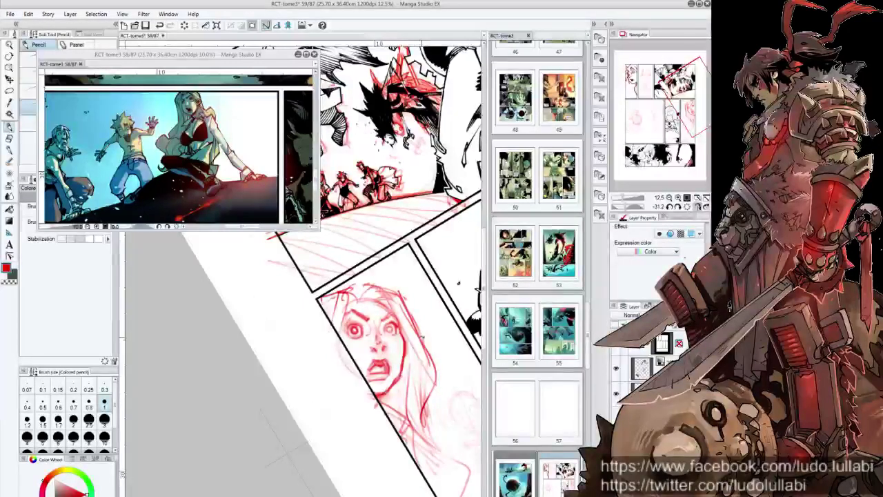
key("ctrl+@")
Step: Redraw the girl's long hair with strands down both sides
mouse_move(333, 307)
left_mouse_down()
mouse_move(348, 320)
mouse_move(363, 369)
left_mouse_up()
left_click_drag(352, 327, 360, 366)
left_click_drag(355, 307, 374, 342)
mouse_move(373, 343)
left_mouse_down()
mouse_move(378, 407)
mouse_move(366, 412)
left_mouse_up()
left_click_drag(307, 331, 316, 345)
mouse_move(309, 307)
left_mouse_down()
mouse_move(363, 340)
mouse_move(369, 379)
left_mouse_up()
left_click_drag(372, 354, 363, 431)
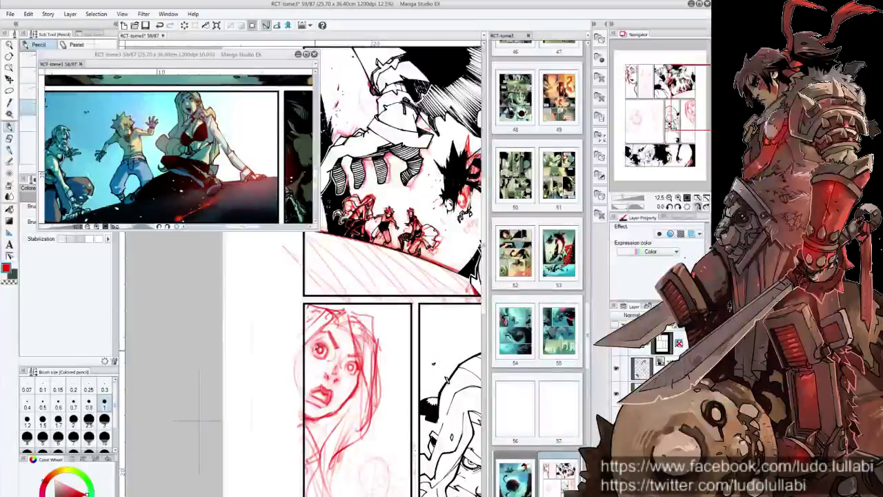
scroll(393, 276, "down", 2)
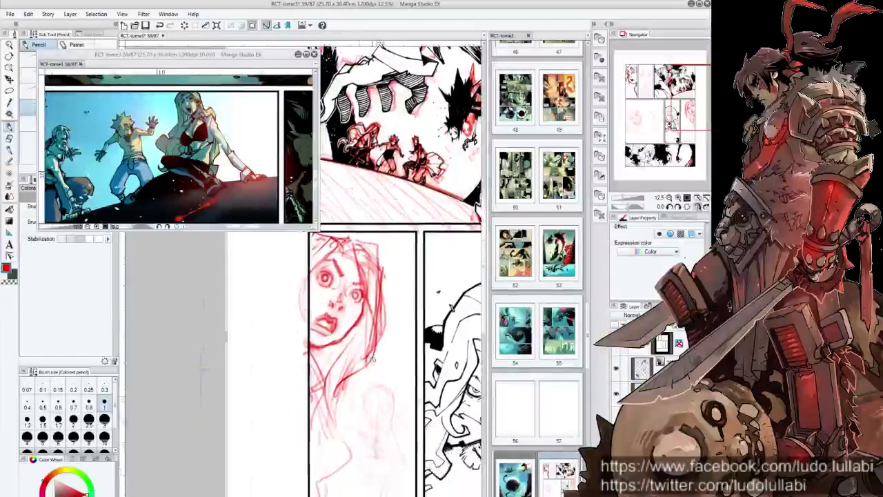
left_click_drag(371, 333, 329, 415)
left_click_drag(323, 360, 312, 399)
scroll(318, 399, "up", 2)
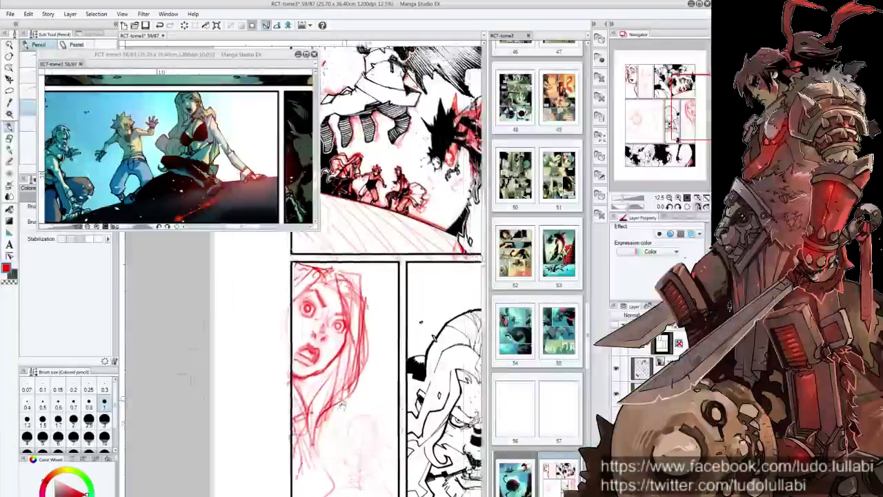
Step: Rough in the boy's oval head with a centre line and extend the girl's hair and body
left_click_drag(349, 356, 367, 360)
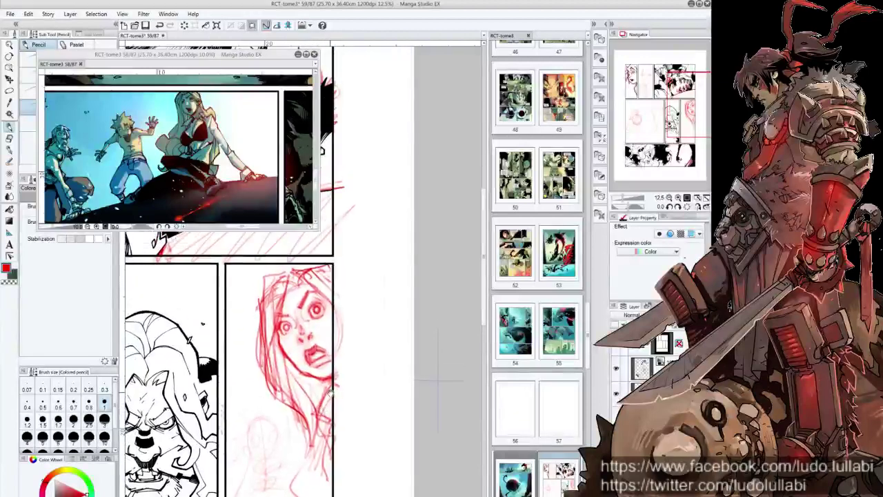
left_click_drag(438, 378, 409, 368)
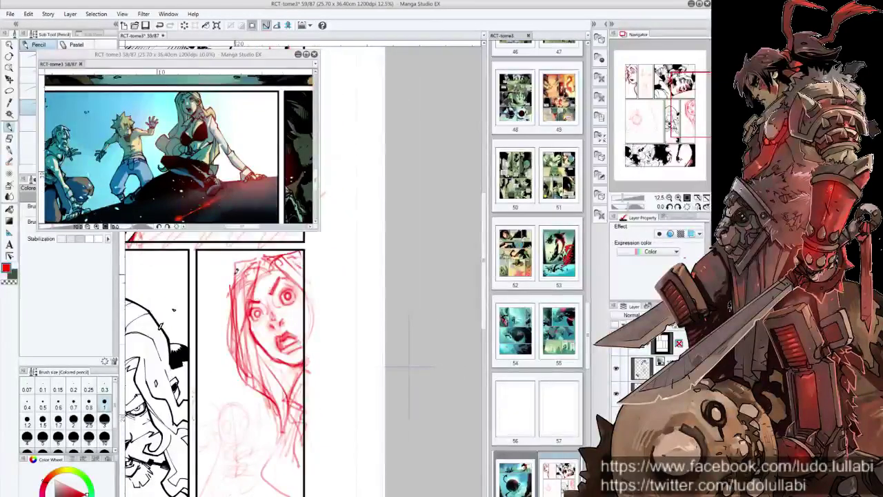
left_click_drag(308, 459, 324, 431)
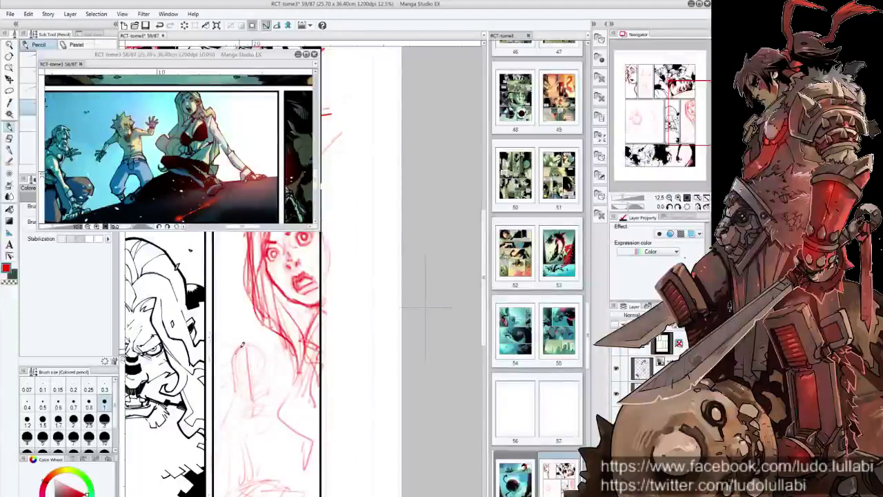
left_click_drag(268, 346, 270, 388)
mouse_move(234, 365)
left_mouse_down()
mouse_move(239, 391)
mouse_move(272, 398)
left_mouse_up()
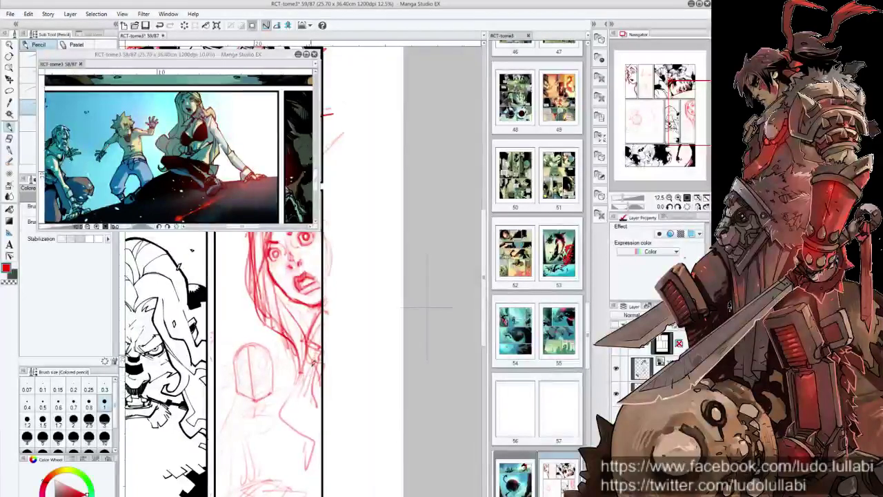
left_click_drag(307, 358, 275, 435)
mouse_move(280, 432)
left_mouse_down()
mouse_move(322, 466)
mouse_move(319, 489)
left_mouse_up()
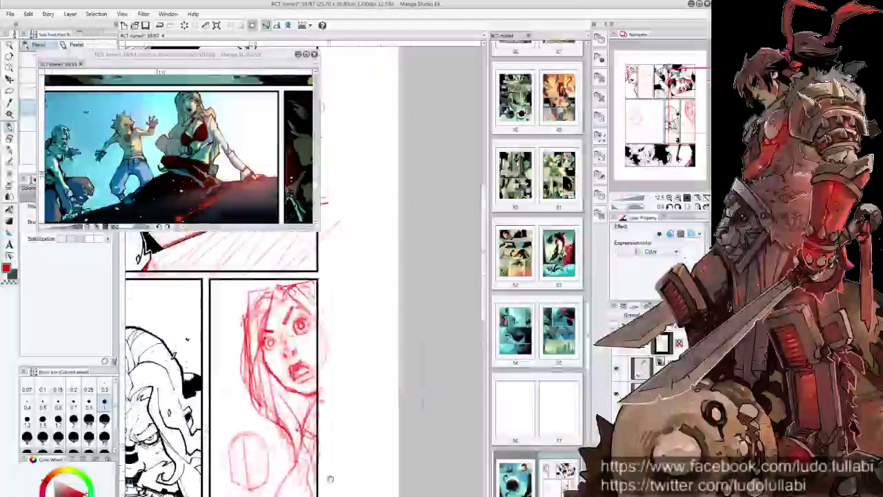
Step: Redraw the left contour of the girl's head and mark features inside the small head
left_click_drag(330, 479, 330, 468)
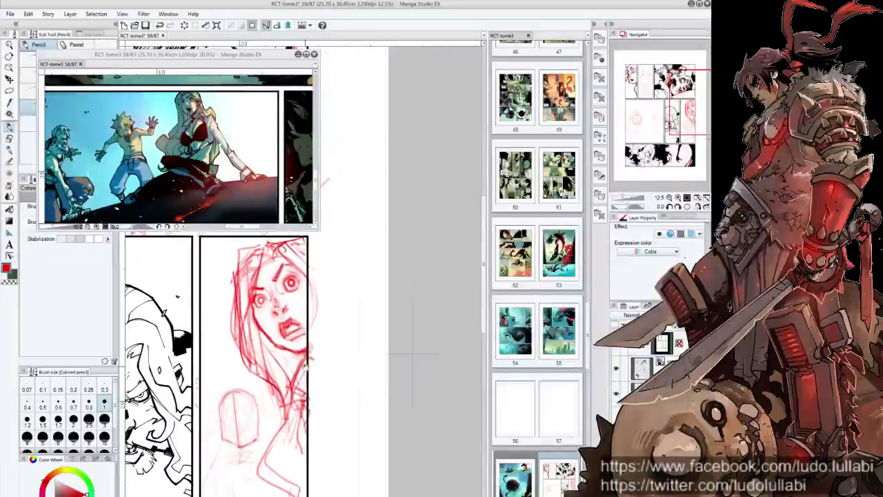
mouse_move(306, 446)
left_mouse_down()
mouse_move(338, 425)
mouse_move(327, 465)
left_mouse_up()
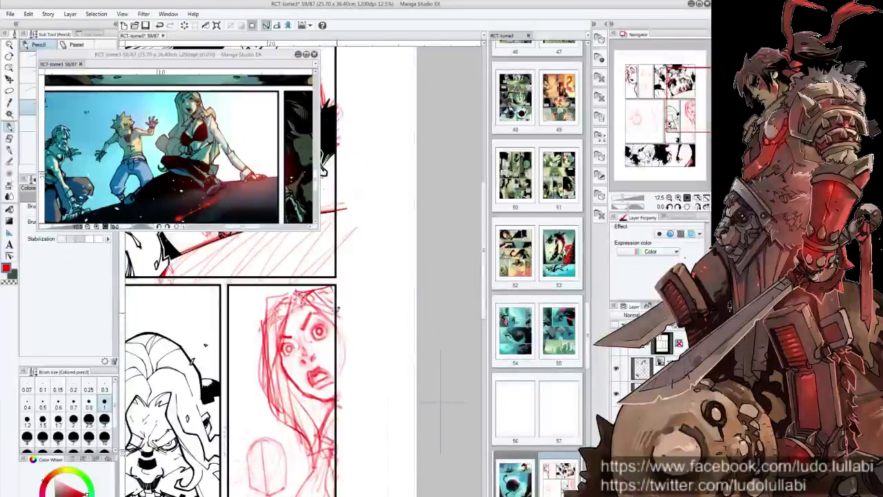
left_click_drag(284, 298, 261, 341)
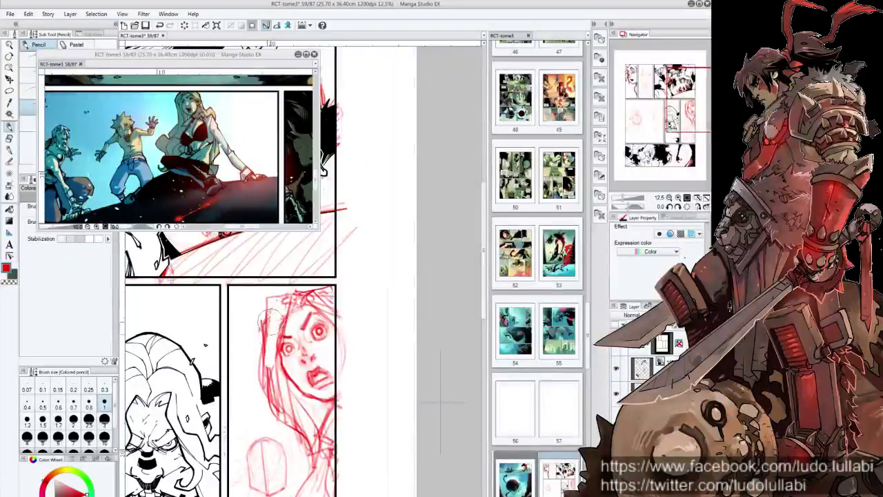
mouse_move(261, 311)
left_mouse_down()
mouse_move(267, 402)
mouse_move(259, 317)
mouse_move(286, 298)
mouse_move(324, 212)
left_mouse_up()
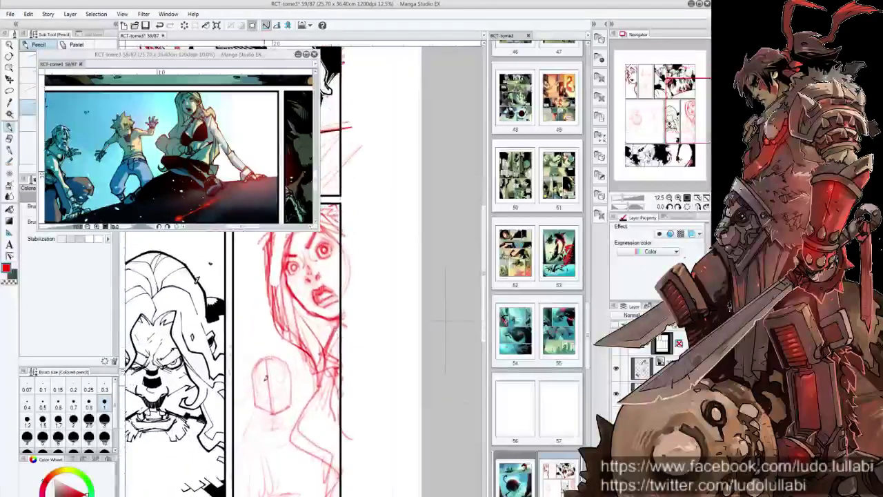
mouse_move(256, 383)
left_mouse_down()
mouse_move(287, 371)
mouse_move(296, 318)
left_mouse_up()
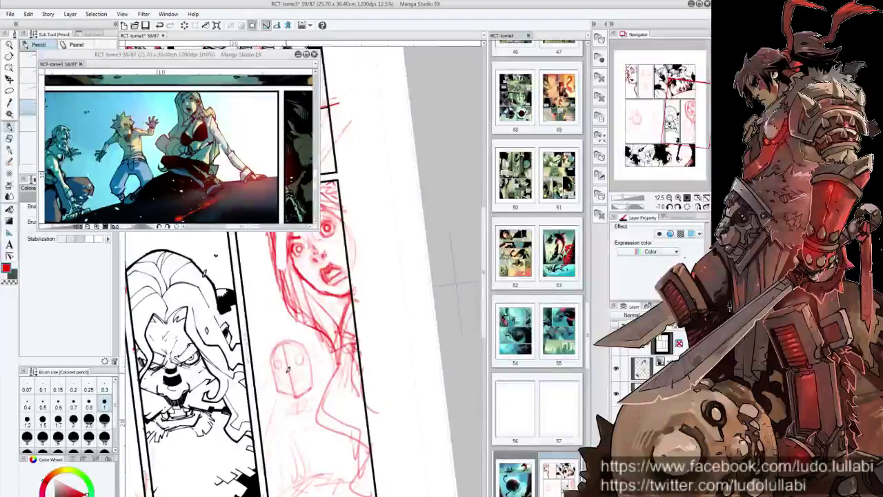
Step: Draw the small boy's eyes, mouth, spiky hair and rough lower body in red pencil
scroll(289, 371, "up", 1)
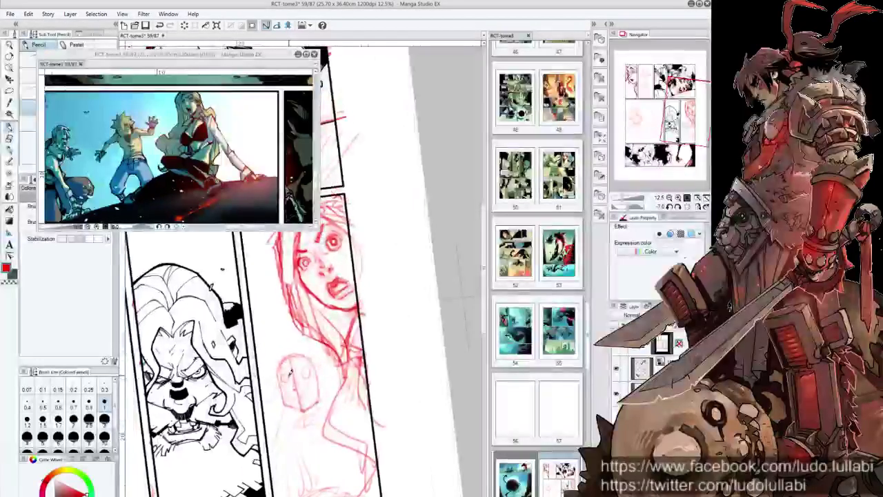
mouse_move(282, 372)
left_mouse_down()
mouse_move(296, 381)
mouse_move(302, 370)
left_mouse_up()
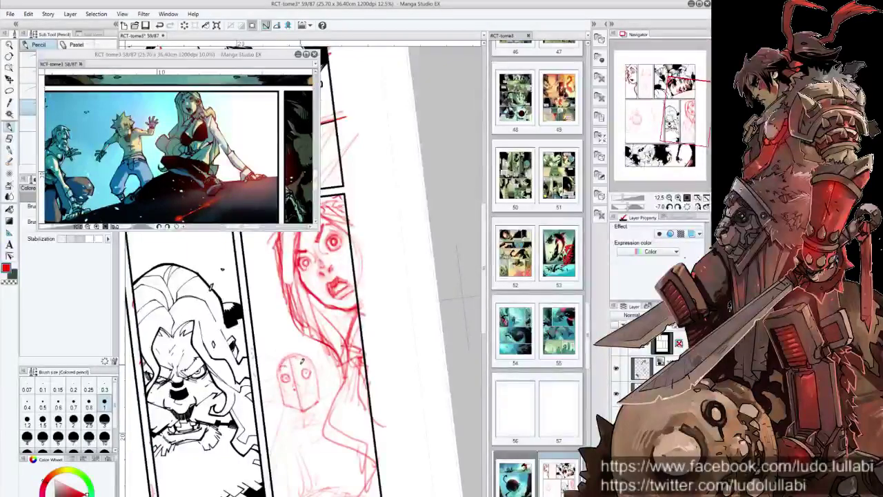
mouse_move(279, 371)
left_mouse_down()
mouse_move(276, 381)
mouse_move(321, 386)
left_mouse_up()
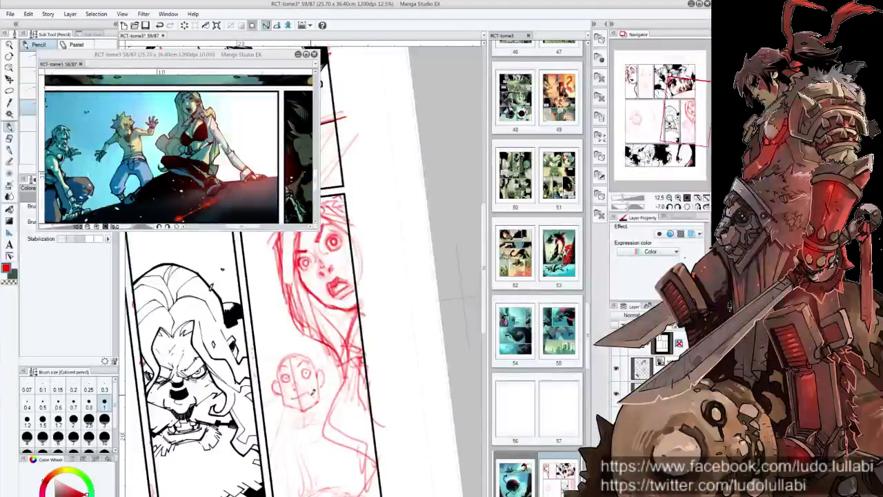
mouse_move(297, 394)
left_mouse_down()
mouse_move(319, 399)
mouse_move(312, 393)
mouse_move(317, 418)
mouse_move(285, 422)
left_mouse_up()
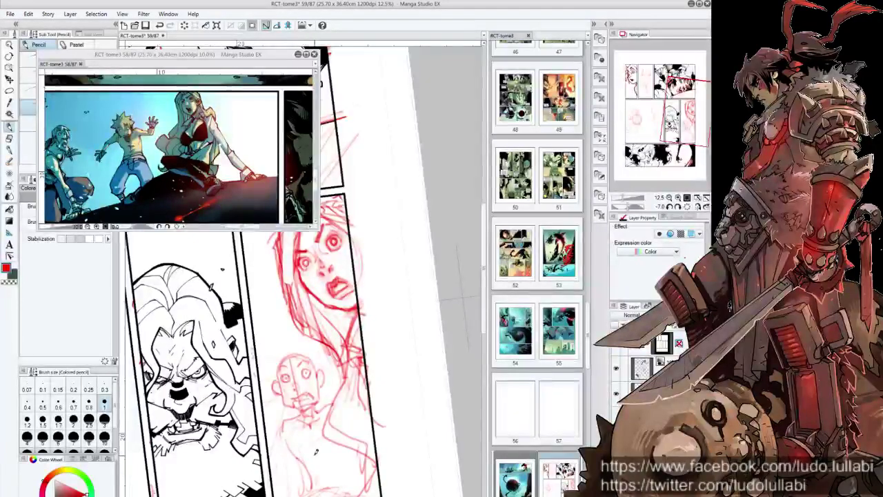
mouse_move(303, 460)
left_mouse_down()
mouse_move(304, 493)
mouse_move(317, 481)
left_mouse_up()
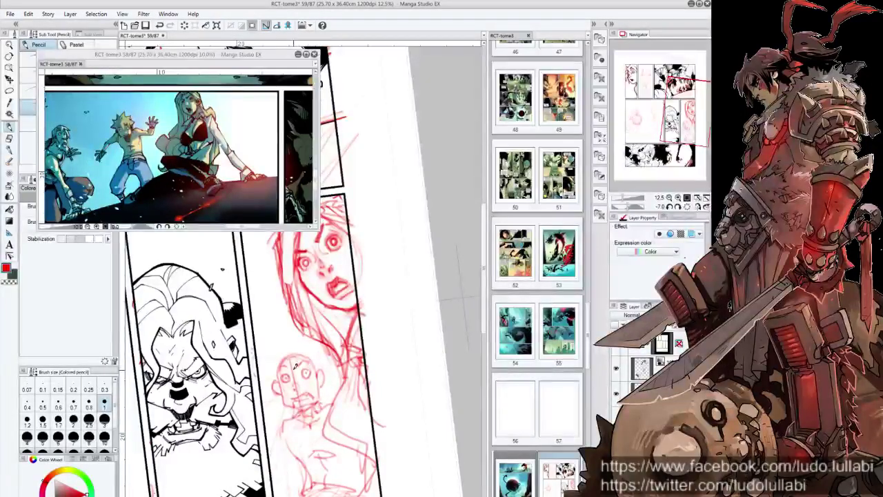
left_click_drag(285, 372, 284, 402)
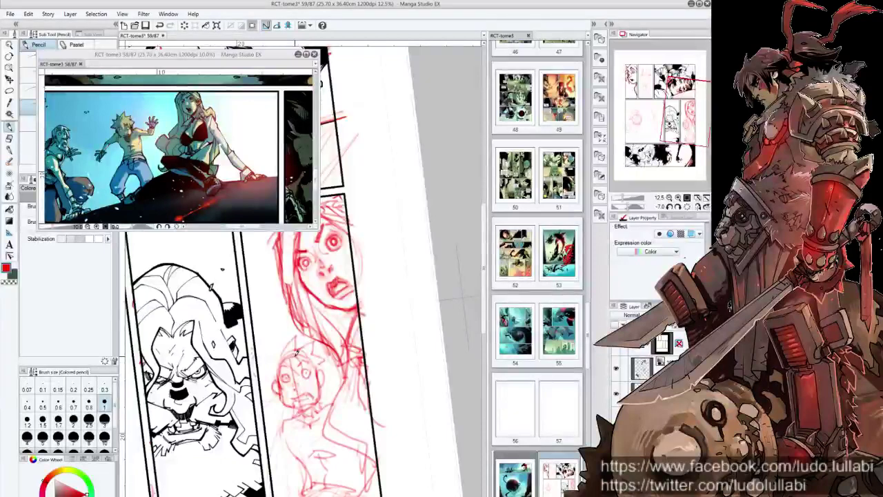
mouse_move(283, 427)
left_mouse_down()
mouse_move(274, 469)
mouse_move(273, 407)
left_mouse_up()
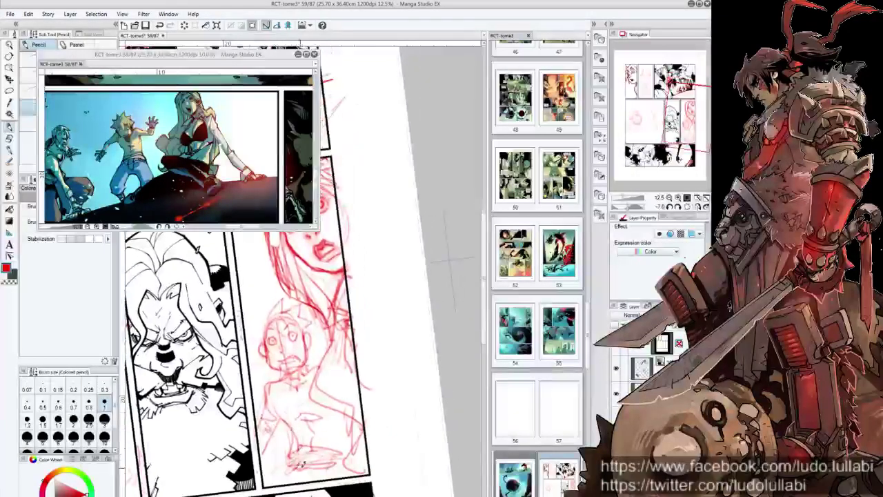
mouse_move(297, 460)
left_mouse_down()
mouse_move(336, 472)
mouse_move(318, 414)
left_mouse_up()
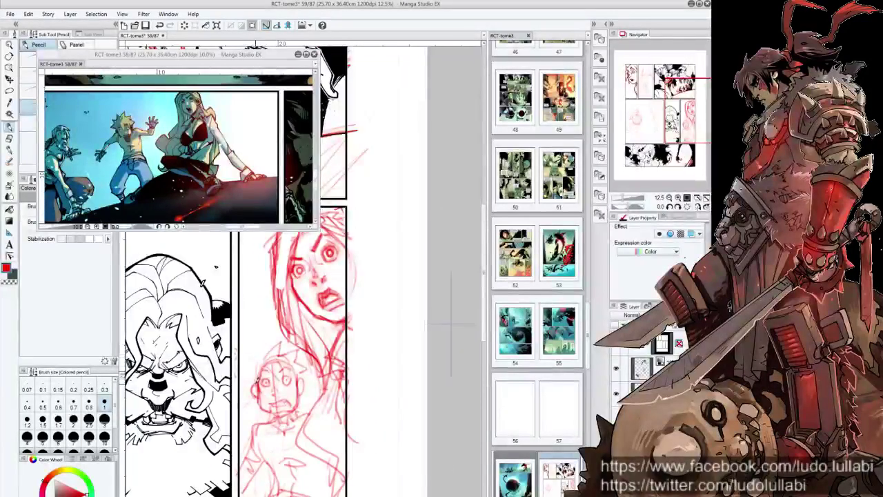
mouse_move(281, 350)
left_mouse_down()
mouse_move(259, 359)
mouse_move(251, 381)
mouse_move(264, 383)
left_mouse_up()
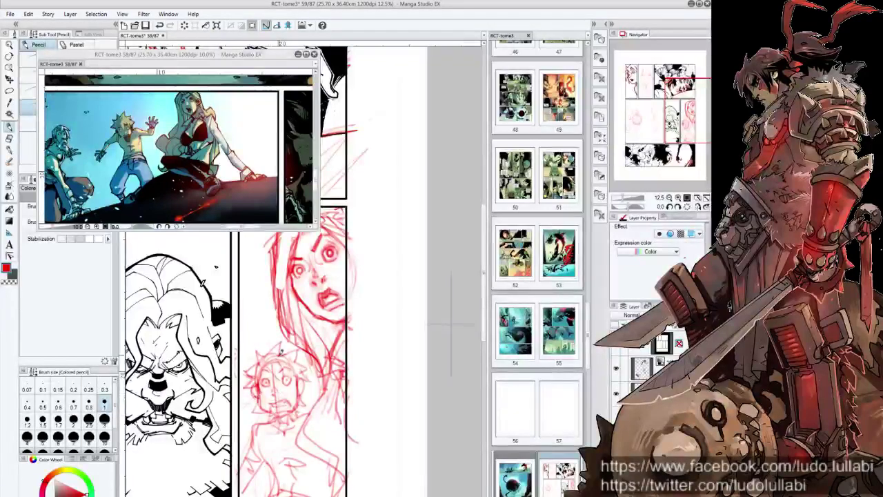
Step: Lasso the small boy's red sketch and mesh-warp his head slightly, committing the warp
key("m")
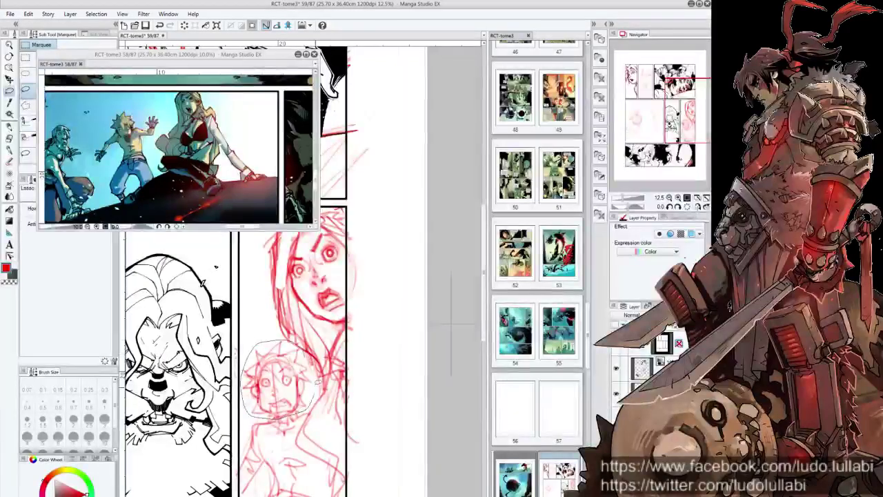
left_click_drag(288, 356, 304, 360)
left_click(28, 14)
mouse_move(49, 196)
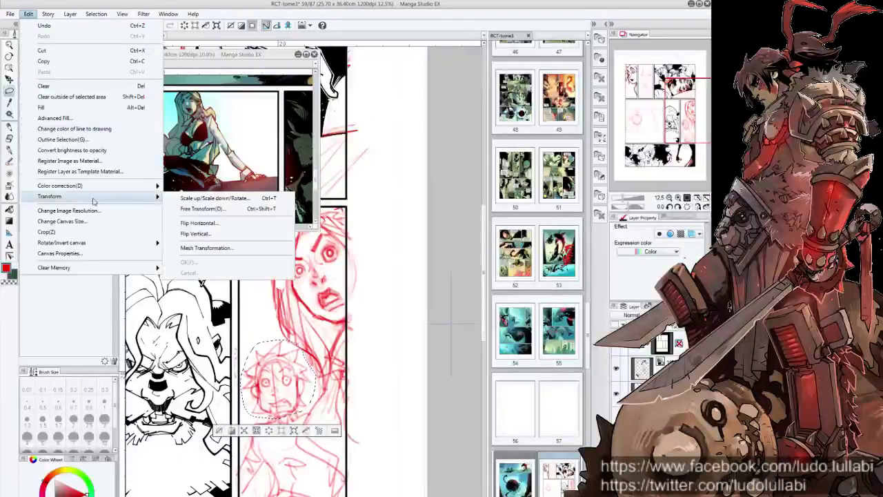
left_click(198, 252)
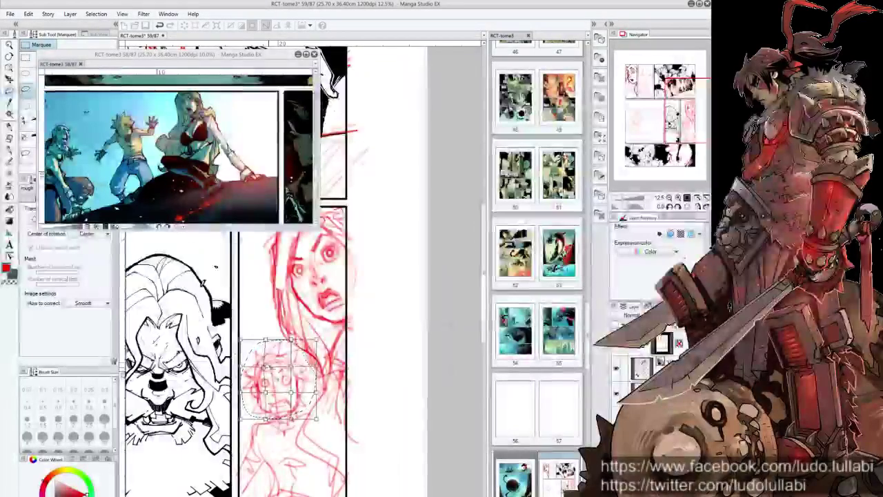
mouse_move(282, 367)
left_mouse_down()
mouse_move(289, 358)
mouse_move(299, 391)
mouse_move(277, 367)
mouse_move(298, 387)
left_mouse_up()
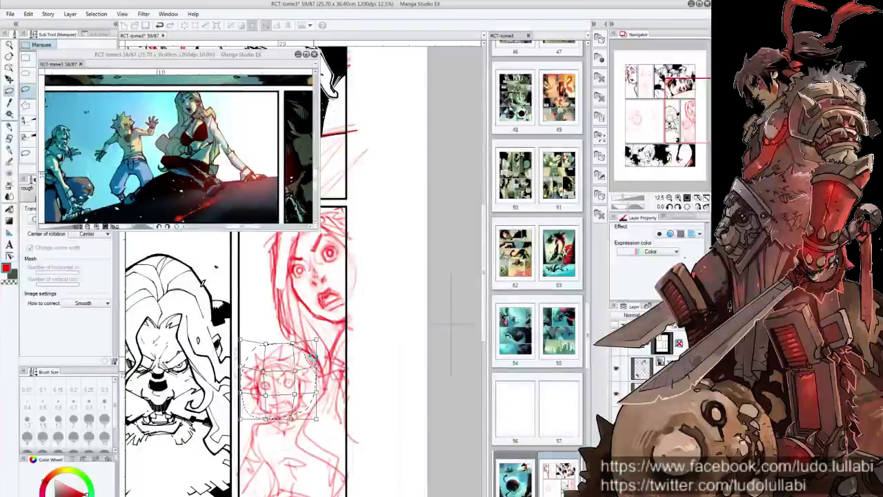
key("Return")
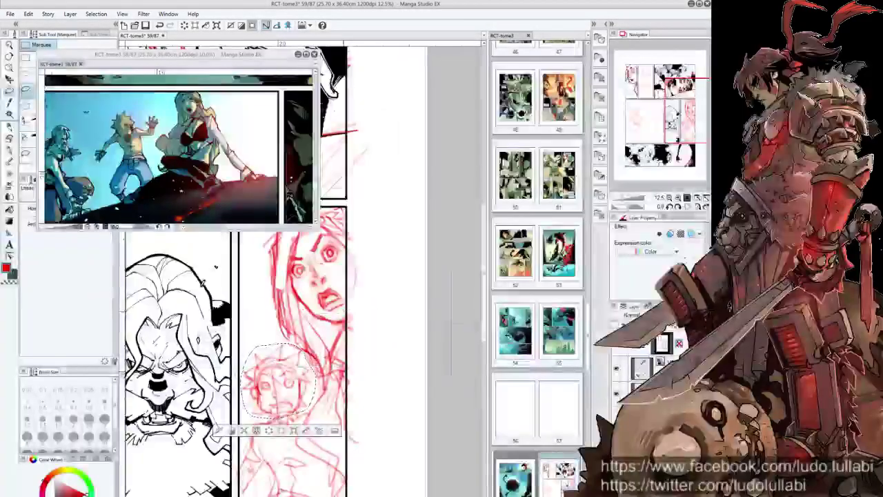
Step: Switch to the Lighter pencil and touch up the boy's sketched eye in red
key("p")
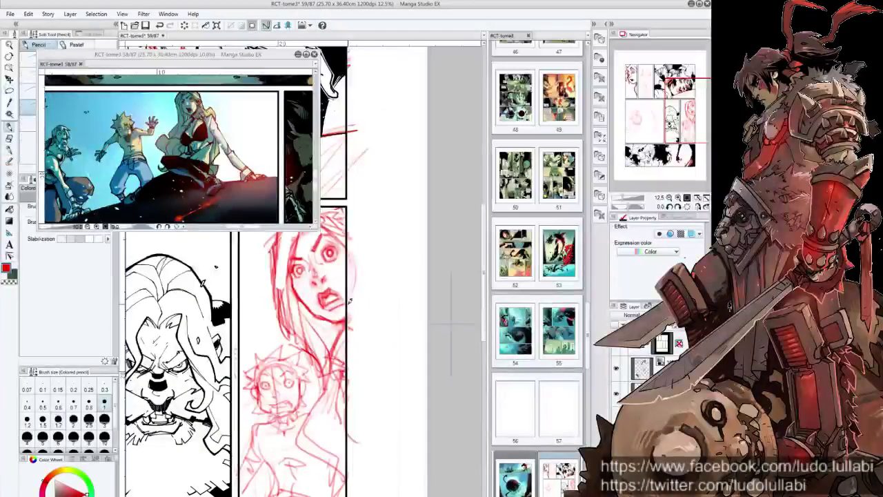
left_click(30, 76)
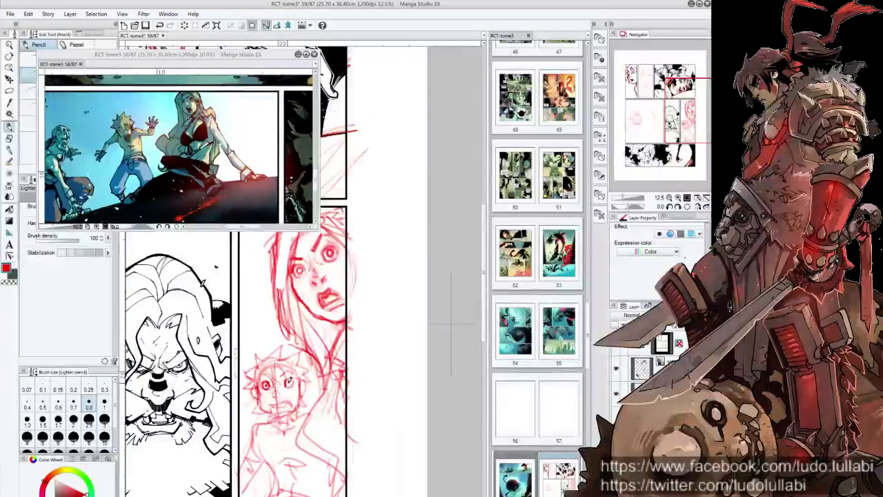
left_click_drag(288, 377, 293, 382)
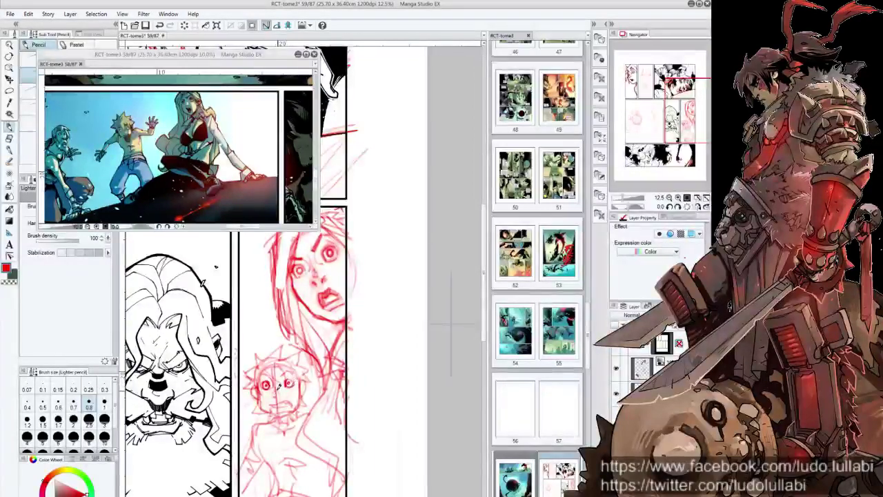
key("minus")
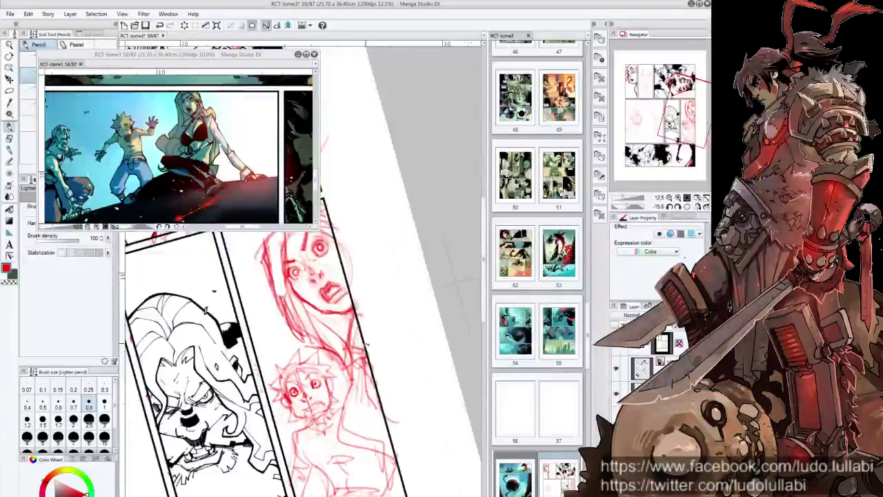
left_click_drag(291, 391, 297, 386)
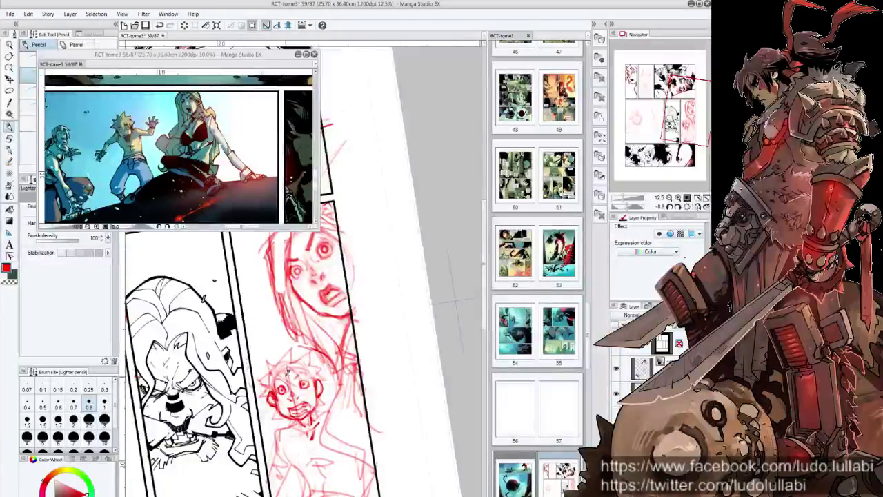
Step: Tilt the page around the boy's face and add a faint red stroke below it
mouse_move(290, 379)
left_mouse_down()
mouse_move(303, 345)
mouse_move(449, 334)
left_mouse_up()
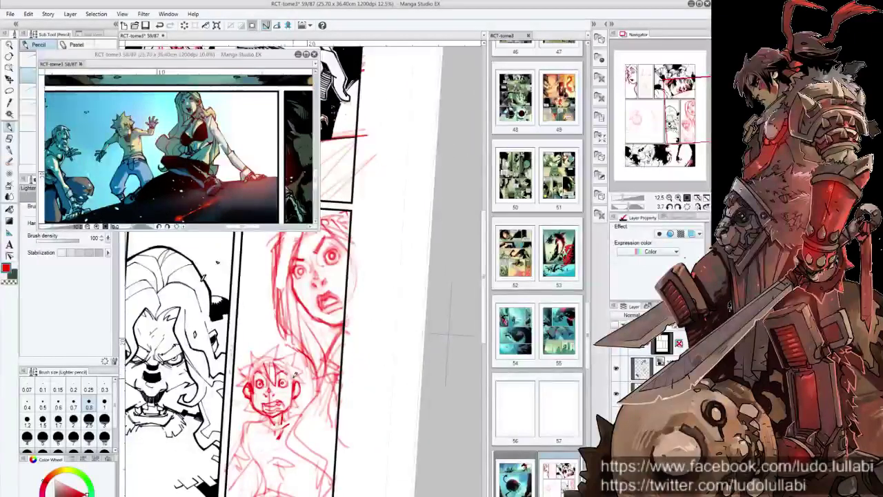
left_click_drag(449, 335, 451, 303)
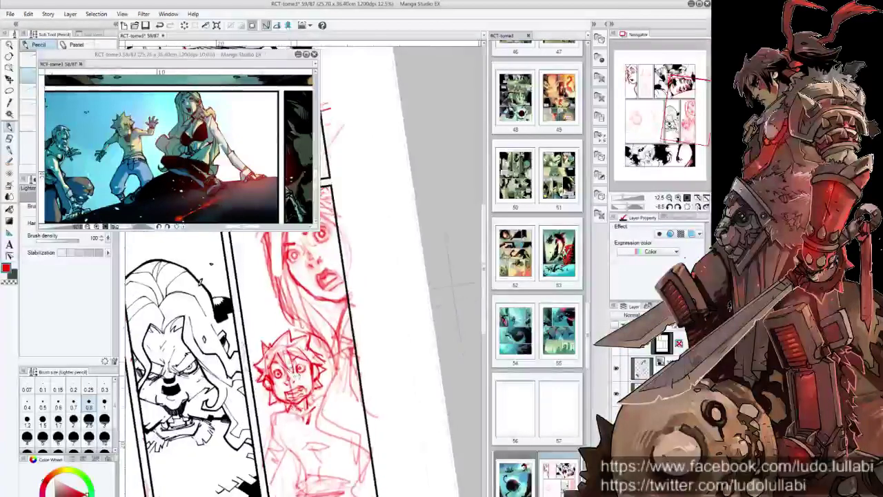
scroll(293, 414, "down", 1)
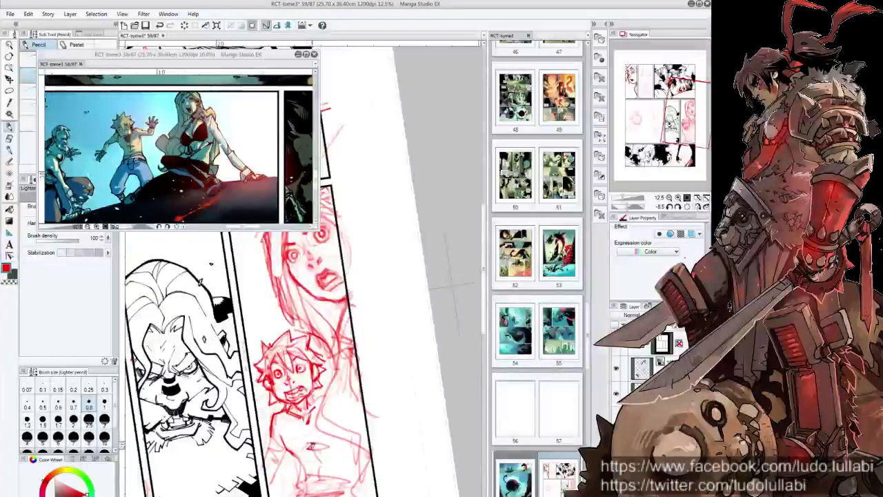
left_click_drag(312, 447, 329, 443)
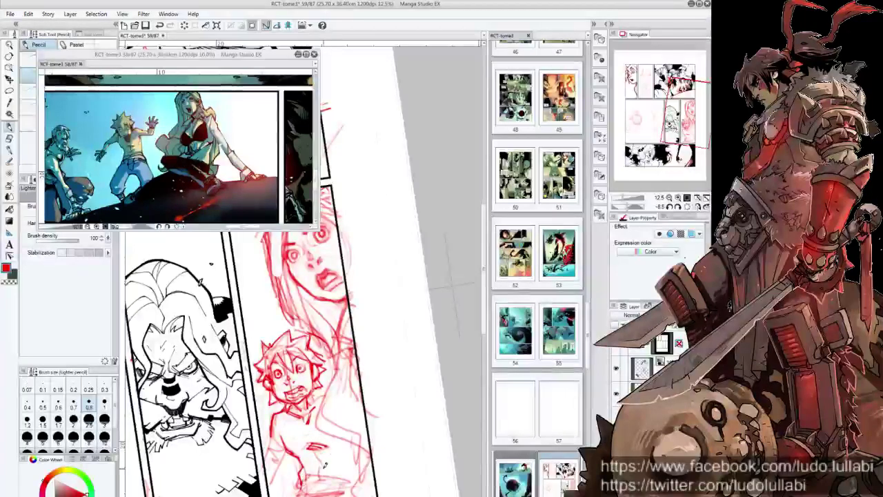
key("minus")
key("minus")
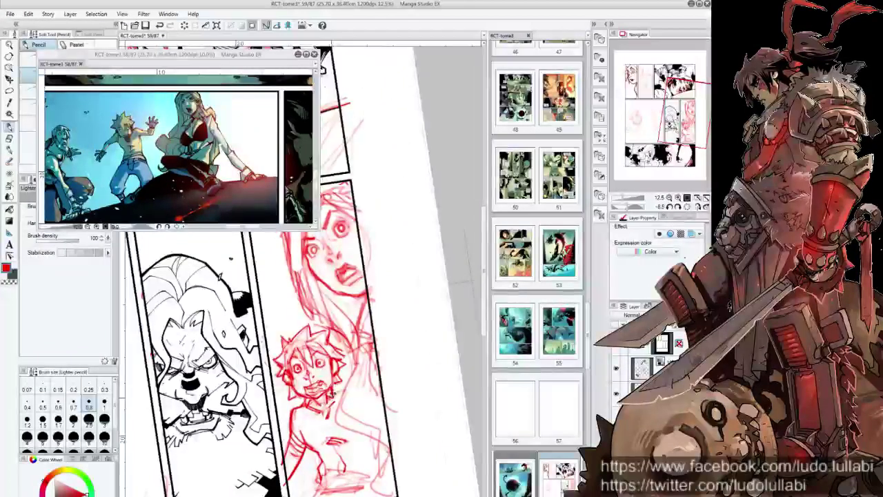
key("asciicircum")
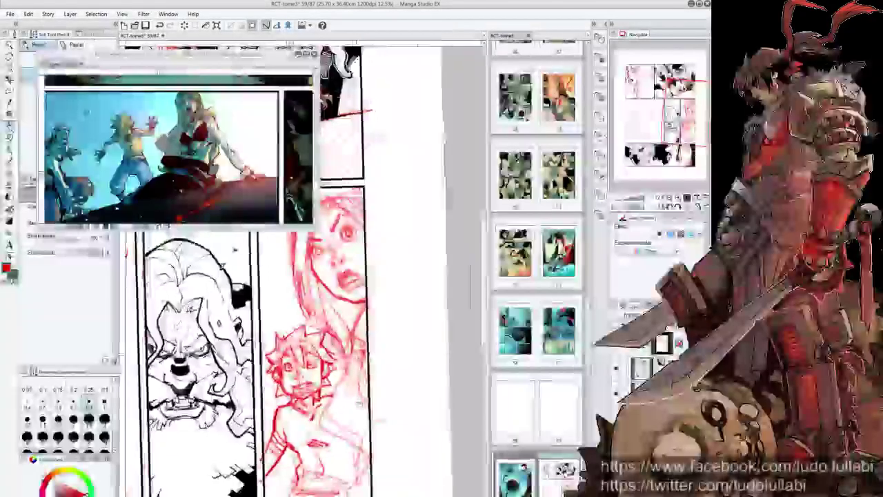
scroll(409, 416, "up", 2)
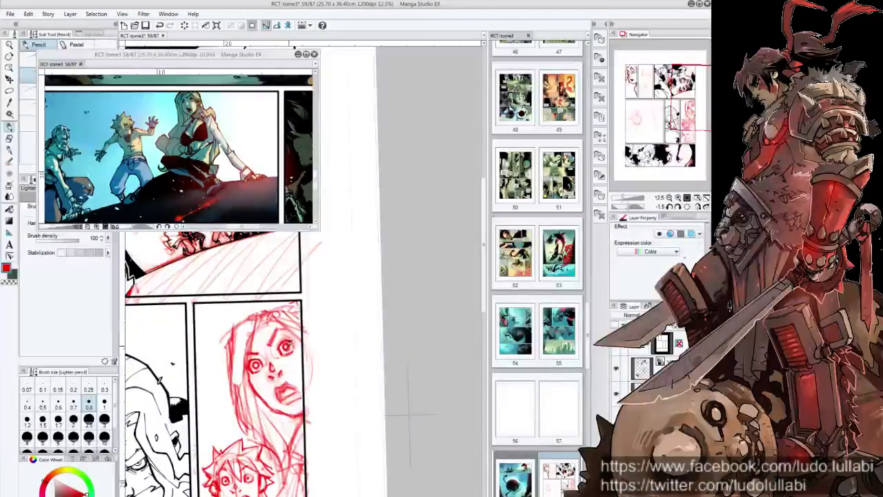
Step: Pencil the girl's left face contour, top of her hair and shoulder strokes in red
left_click(293, 343)
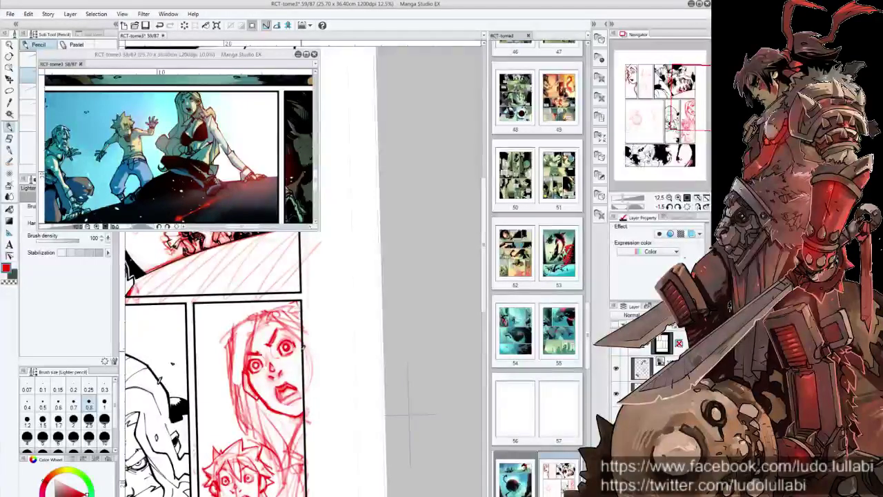
left_click_drag(300, 378, 294, 363)
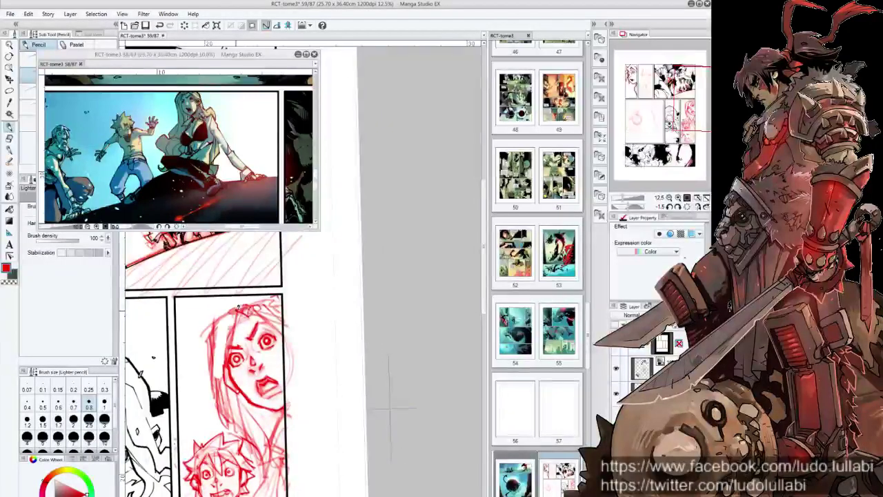
left_click_drag(239, 309, 224, 405)
left_click_drag(207, 339, 210, 361)
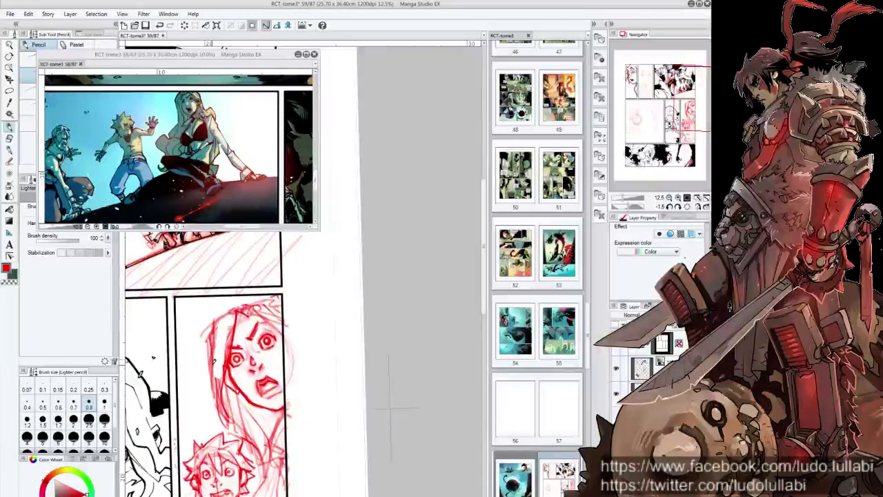
mouse_move(225, 311)
left_mouse_down()
mouse_move(271, 298)
mouse_move(280, 307)
left_mouse_up()
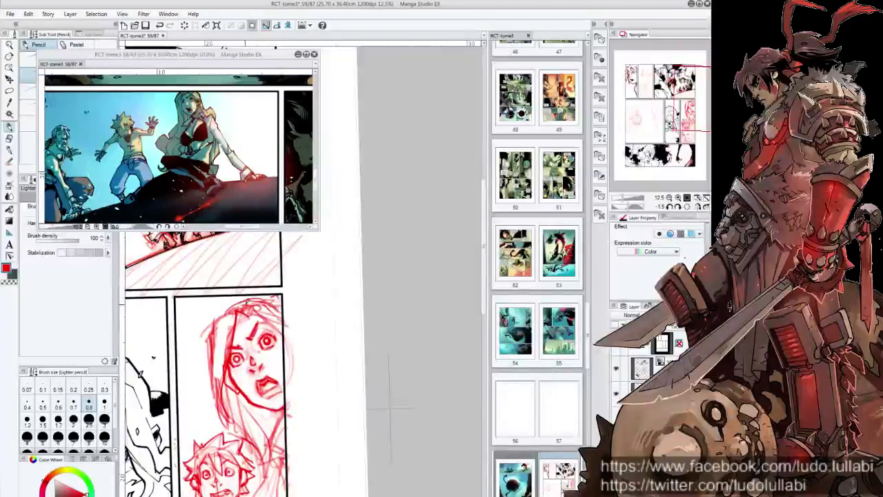
mouse_move(208, 319)
left_mouse_down()
mouse_move(217, 417)
mouse_move(252, 439)
mouse_move(212, 380)
left_mouse_up()
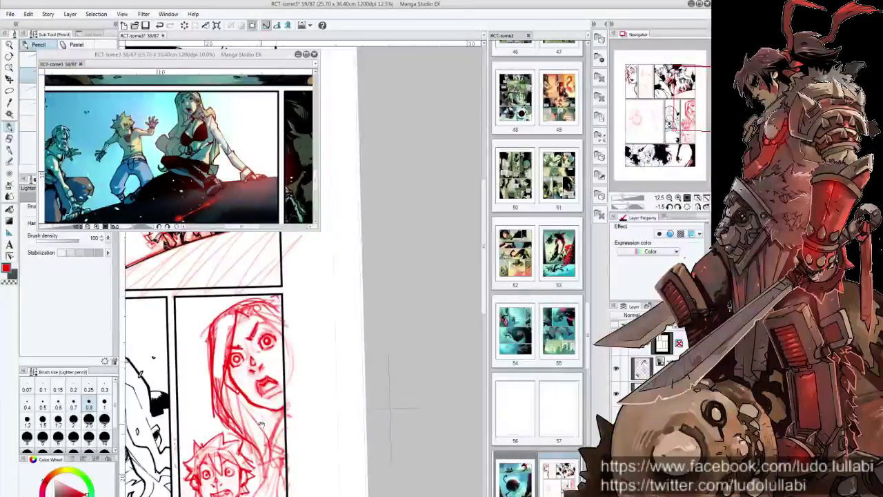
left_click_drag(262, 425, 266, 422)
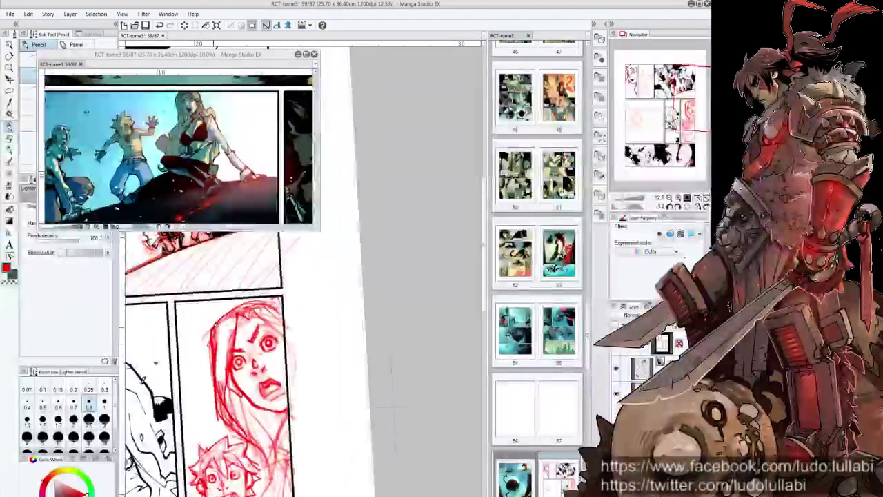
left_click_drag(372, 407, 341, 275)
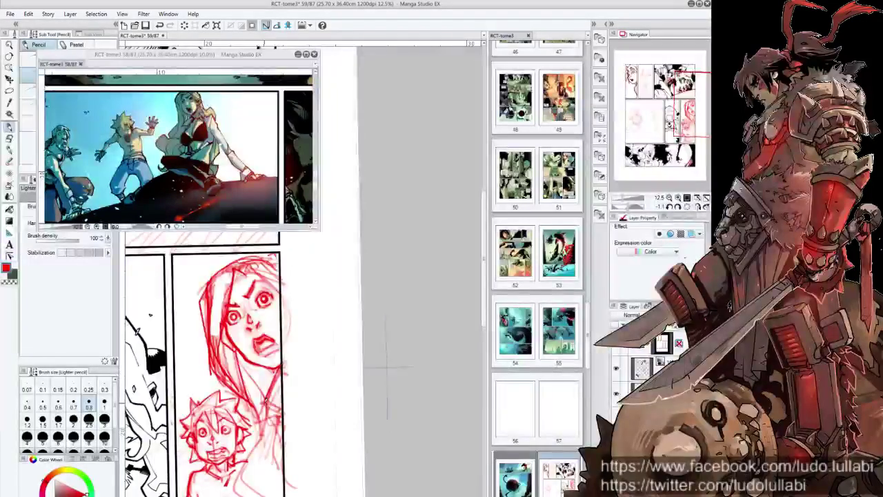
left_click_drag(265, 400, 255, 382)
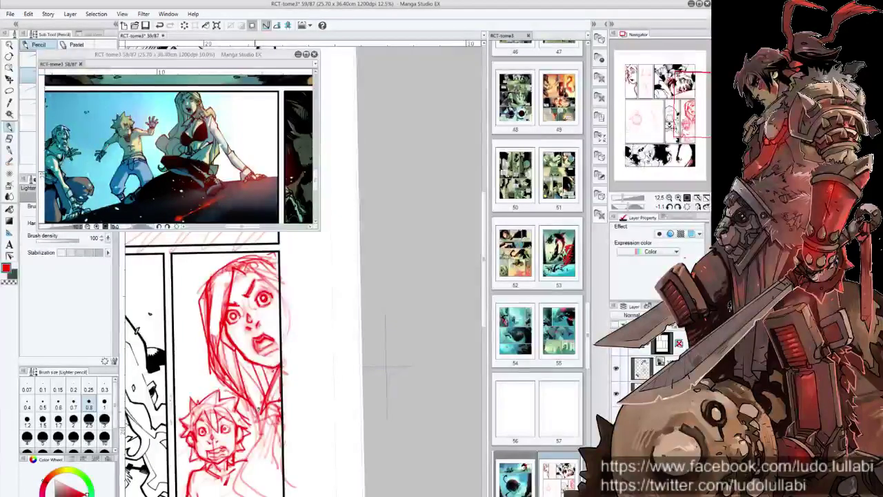
Step: Reset the page rotation upright and add red strokes along the panel bottom below the boy
left_click_drag(387, 366, 382, 325)
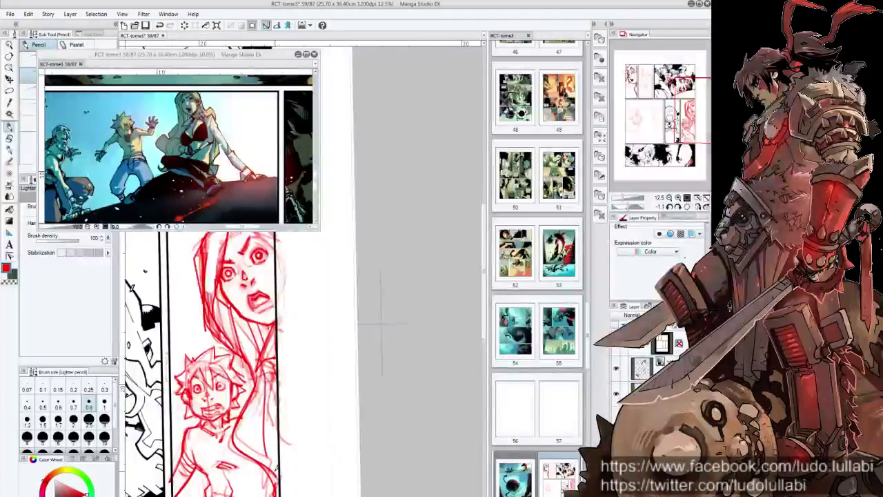
left_click_drag(382, 324, 359, 441)
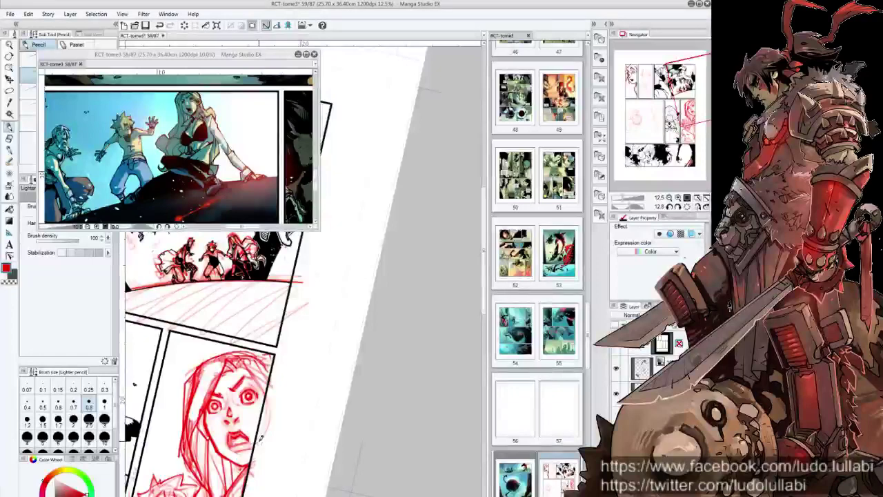
left_click_drag(261, 437, 397, 429)
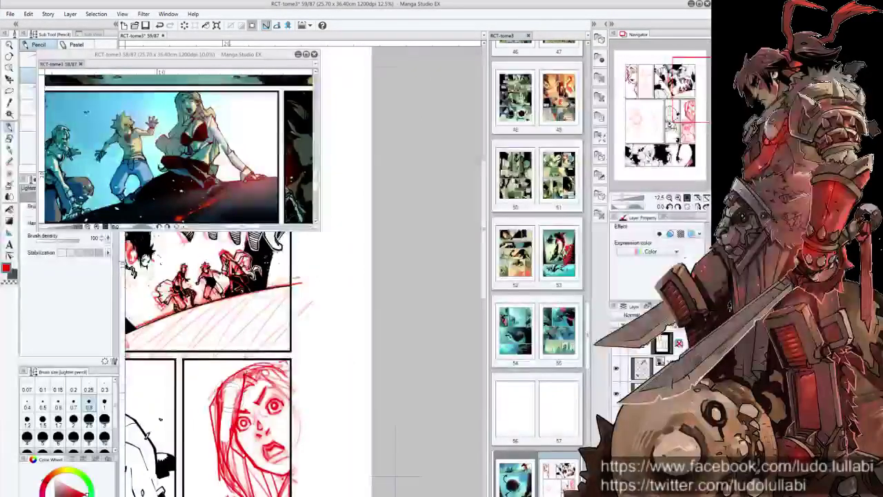
left_click_drag(124, 315, 336, 390)
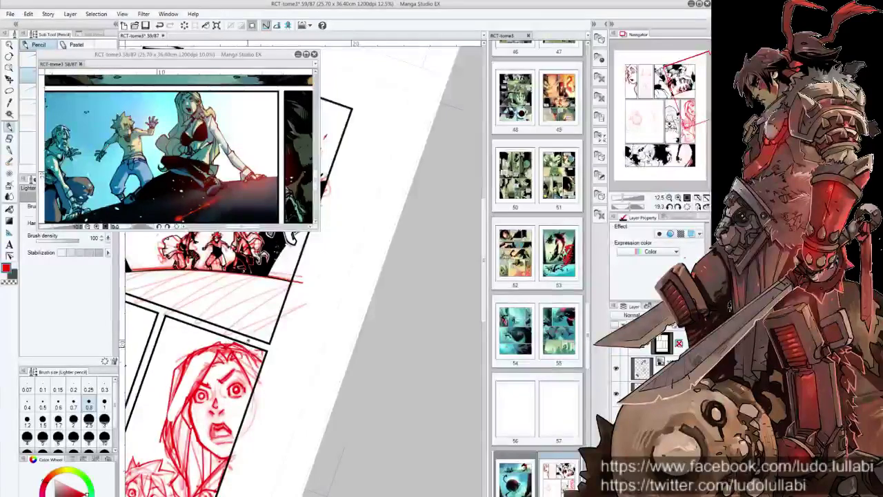
key("ctrl+@")
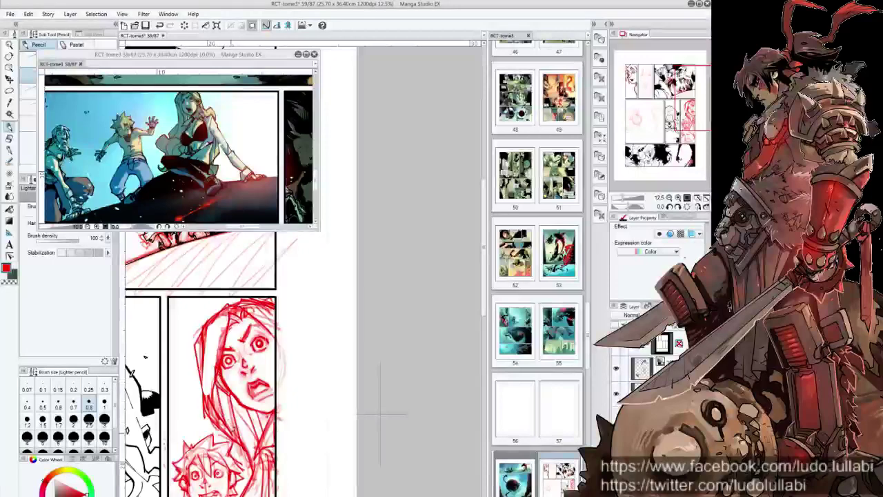
left_click_drag(380, 414, 411, 324)
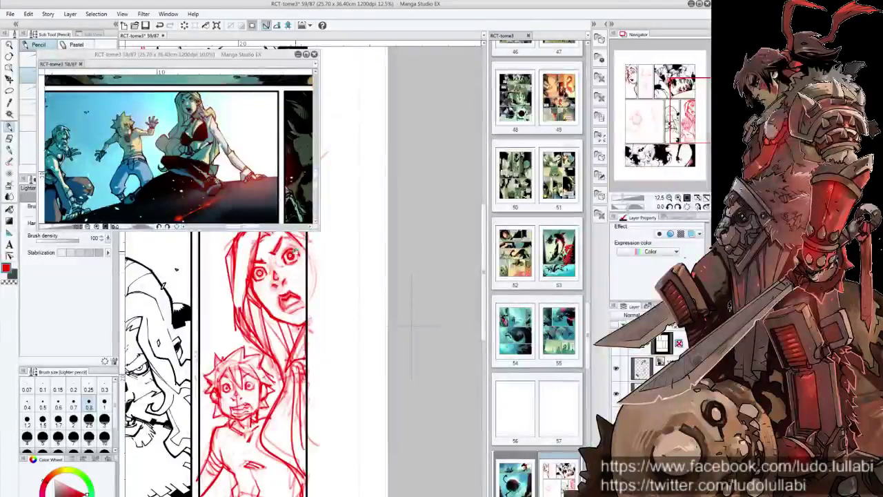
left_click_drag(413, 324, 409, 361)
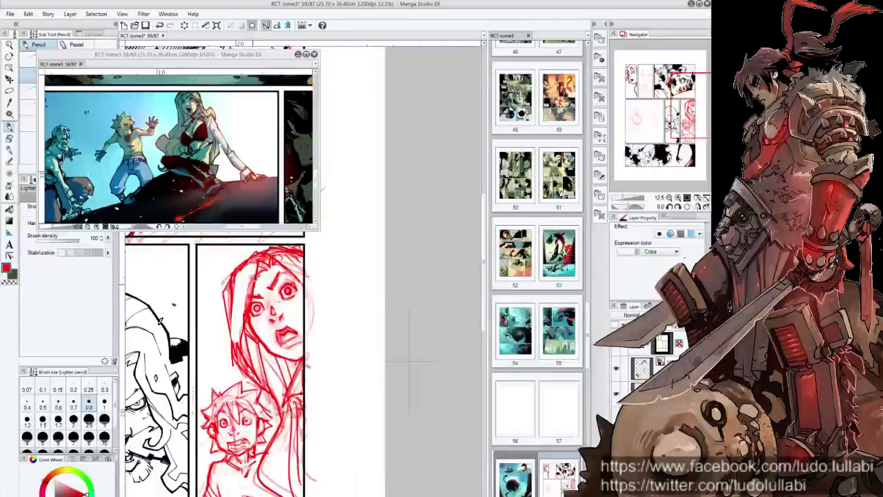
scroll(409, 361, "down", 1)
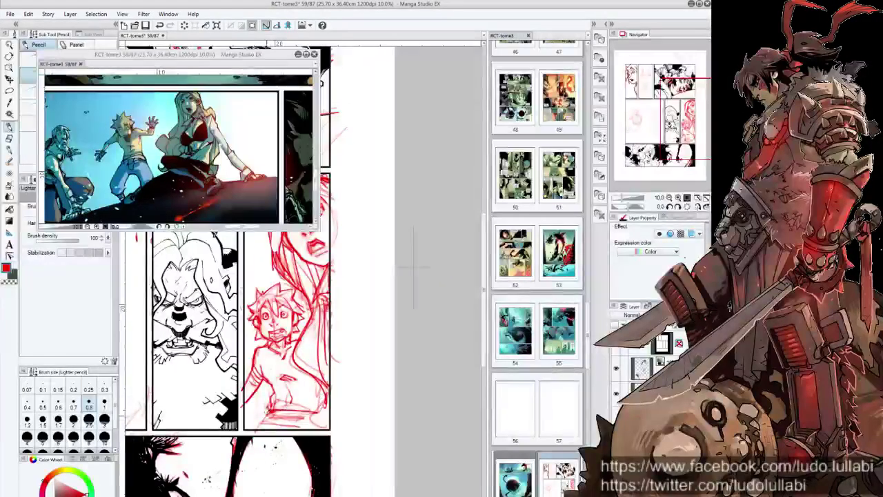
mouse_move(266, 422)
left_mouse_down()
mouse_move(319, 416)
mouse_move(317, 426)
left_mouse_up()
left_click_drag(321, 385, 326, 429)
left_click_drag(259, 414, 328, 408)
left_click_drag(274, 430, 324, 431)
left_click_drag(253, 420, 265, 432)
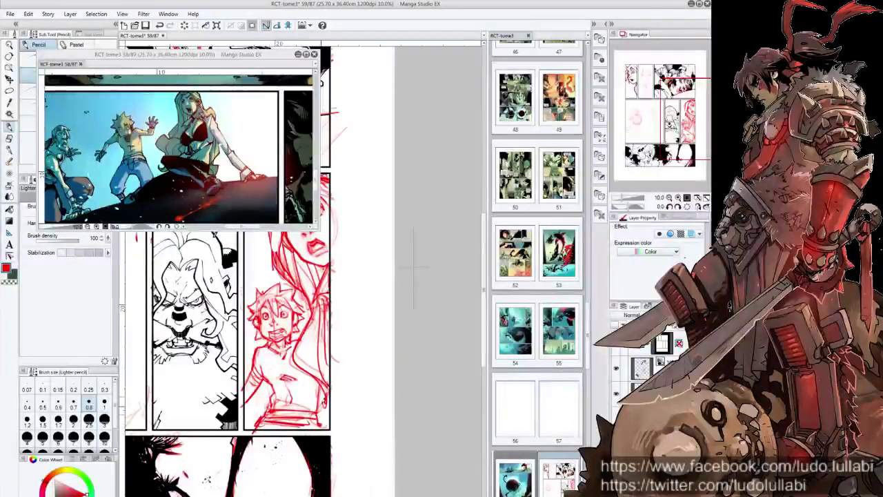
scroll(354, 374, "down", 2)
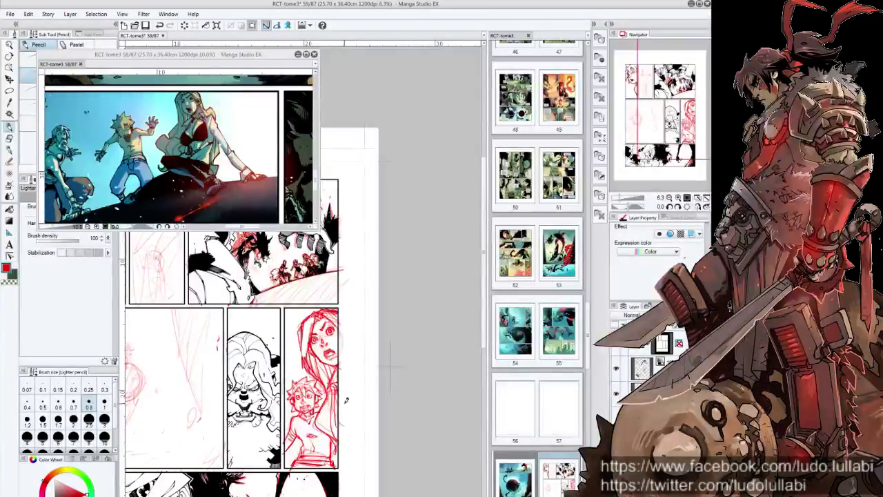
Step: Display the red sketch layer in pale blue so the sketches become faint guides
scroll(341, 369, "up", 2)
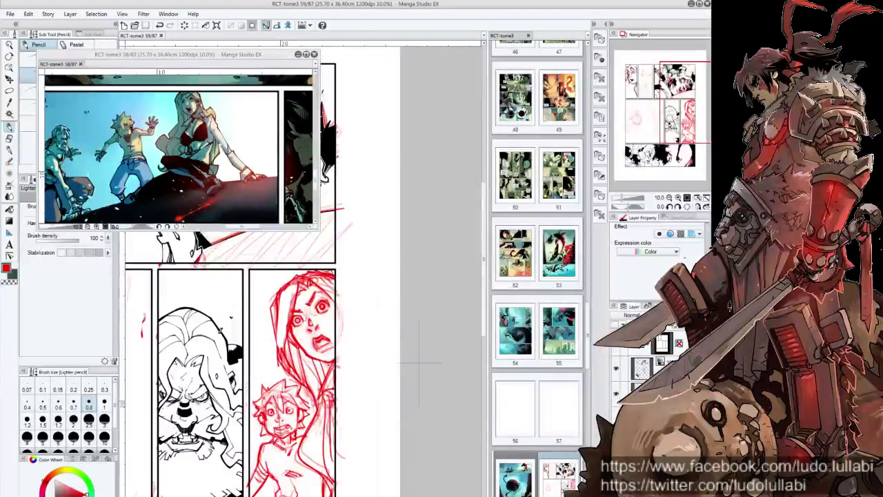
left_click(692, 233)
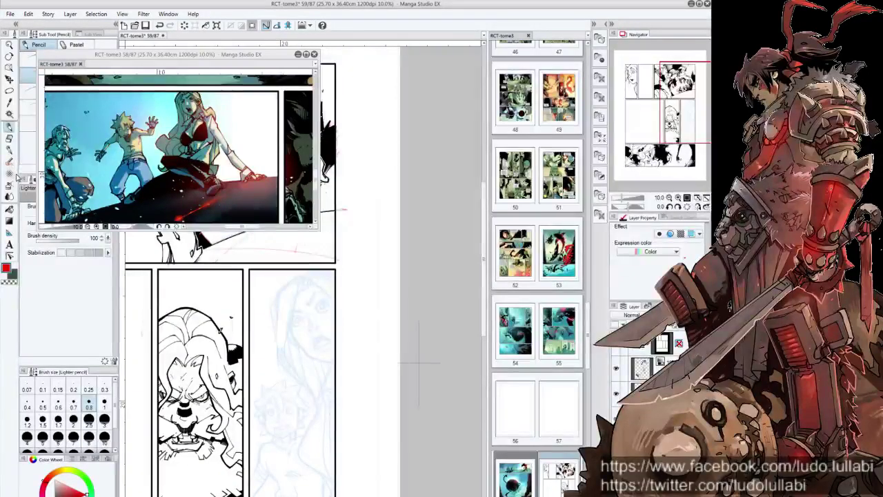
Step: With the red Colored pencil, draw the girl's brows and left eye over the blue sketch
left_click(27, 107)
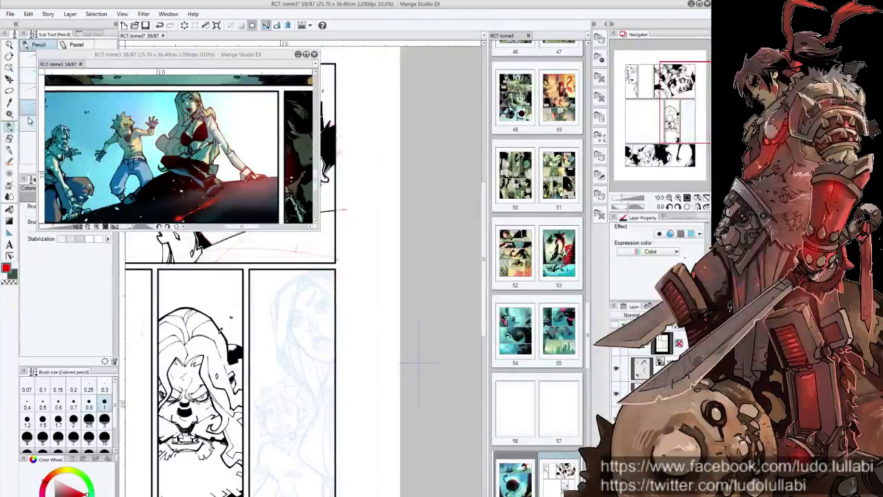
scroll(357, 300, "up", 1)
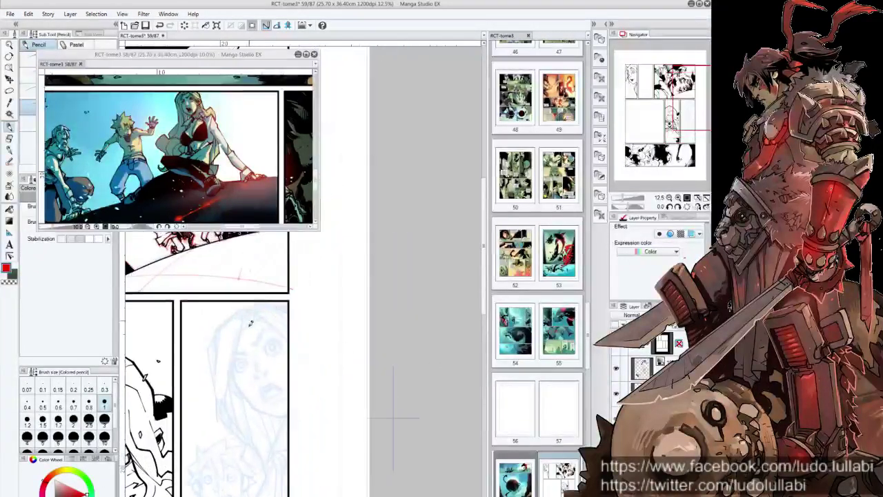
mouse_move(250, 330)
left_mouse_down()
mouse_move(236, 364)
mouse_move(273, 337)
mouse_move(283, 340)
mouse_move(273, 349)
left_mouse_up()
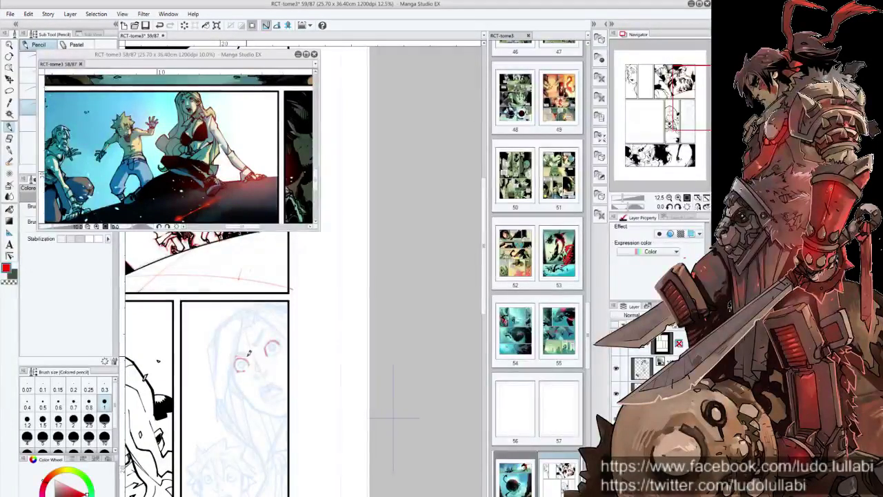
mouse_move(237, 354)
left_mouse_down()
mouse_move(250, 354)
mouse_move(264, 333)
mouse_move(257, 345)
mouse_move(269, 341)
mouse_move(246, 354)
mouse_move(275, 345)
mouse_move(266, 345)
mouse_move(264, 364)
mouse_move(258, 348)
mouse_move(269, 357)
mouse_move(279, 336)
mouse_move(235, 361)
mouse_move(247, 367)
mouse_move(246, 354)
mouse_move(276, 339)
mouse_move(281, 350)
mouse_move(276, 338)
mouse_move(272, 352)
mouse_move(278, 354)
mouse_move(280, 339)
mouse_move(299, 355)
left_mouse_up()
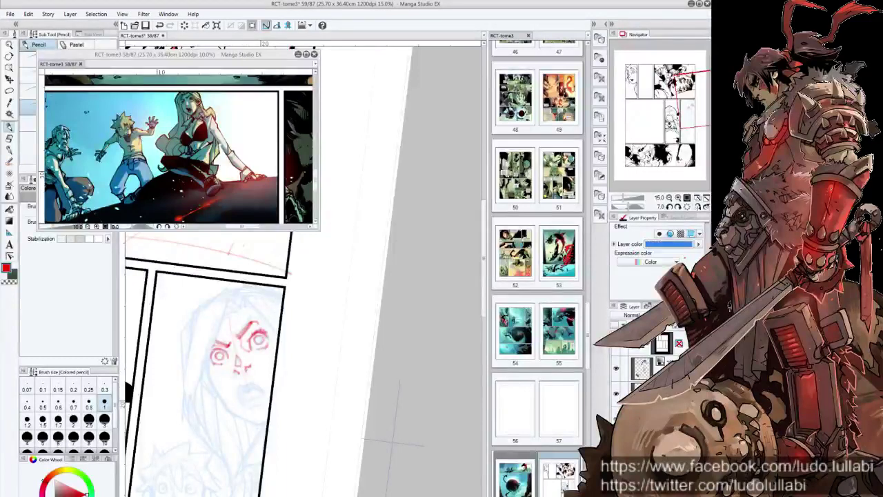
Step: Lasso the girl's chin area and transform it twice, clearing the selection each time
key("m")
left_click_drag(269, 376, 263, 375)
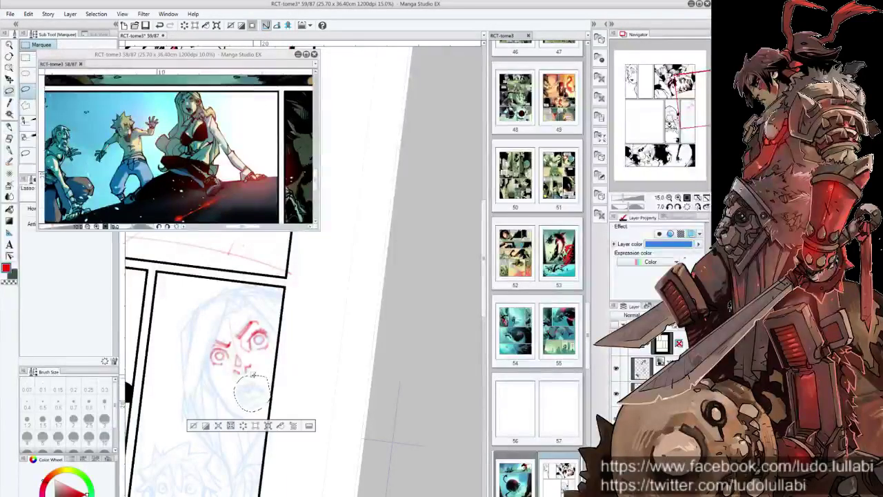
key("ctrl+t")
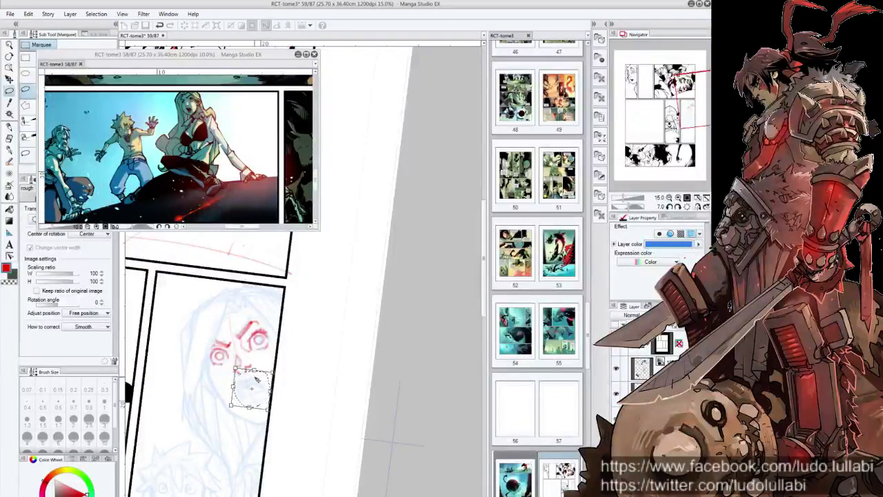
key("Return")
key("ctrl+d")
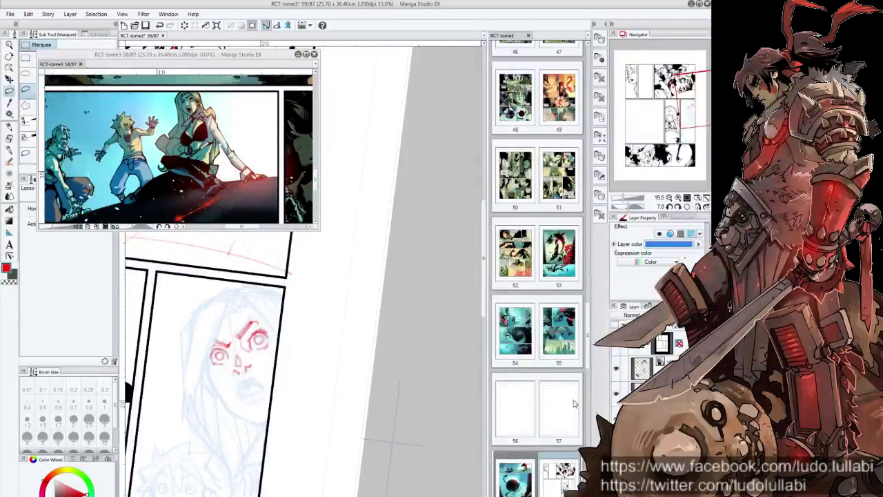
left_click_drag(239, 404, 230, 435)
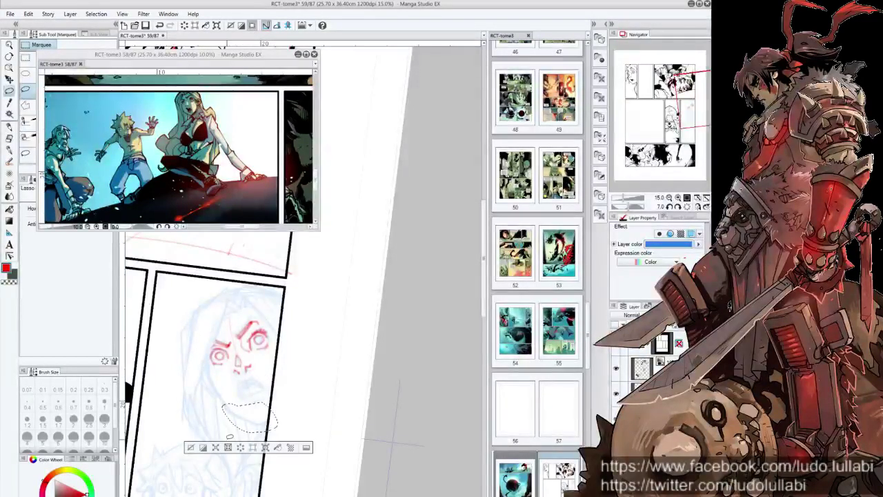
key("ctrl+t")
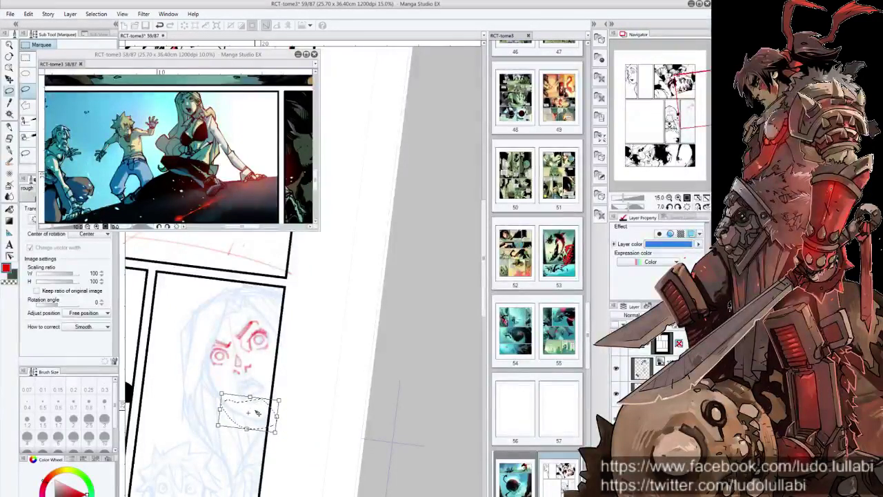
key("Return")
key("ctrl+d")
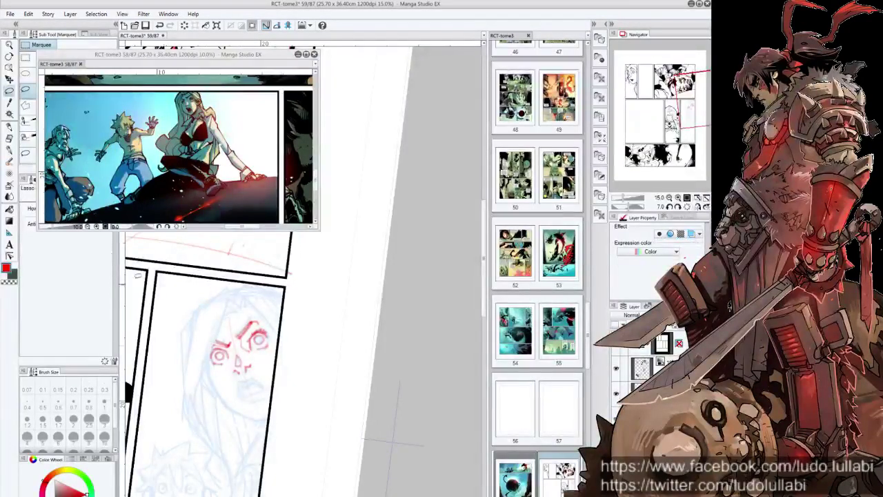
key("p")
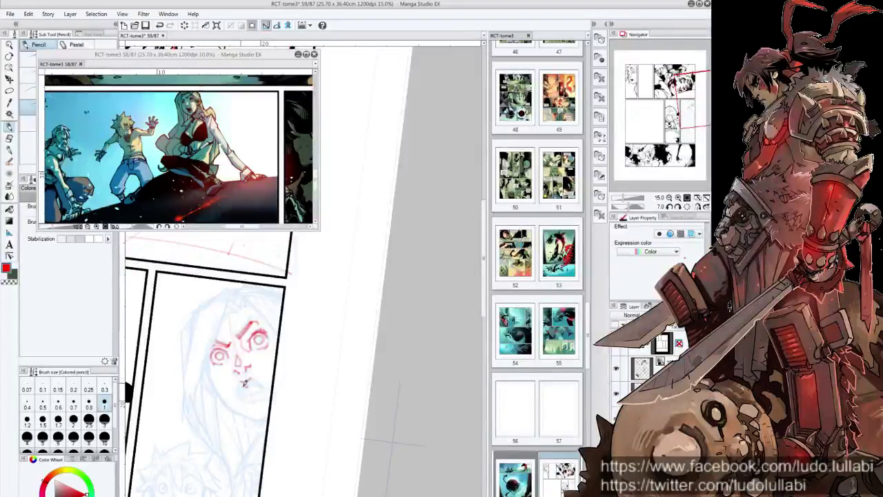
Step: Draw the girl's mouth, left pupil, left brow, jawline and left head outline in red
mouse_move(245, 380)
left_mouse_down()
mouse_move(266, 385)
mouse_move(243, 392)
left_mouse_up()
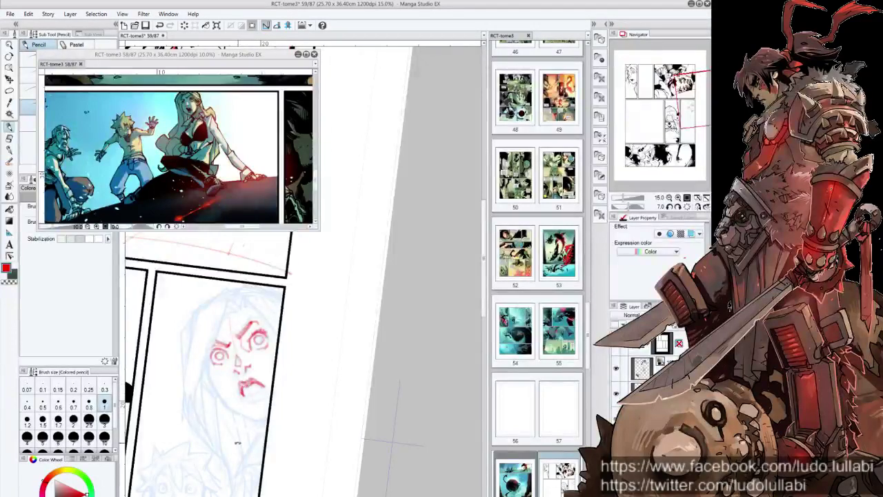
mouse_move(237, 442)
left_mouse_down()
mouse_move(291, 391)
mouse_move(278, 410)
mouse_move(127, 373)
left_mouse_up()
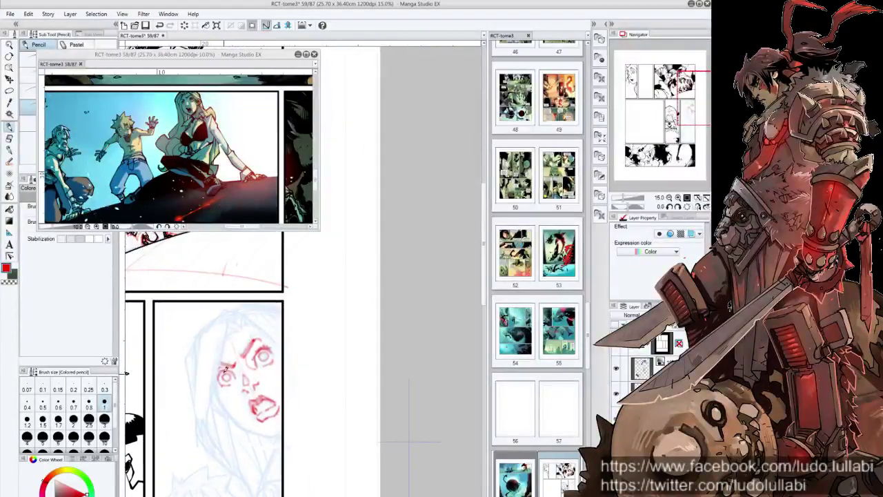
left_click_drag(224, 369, 227, 375)
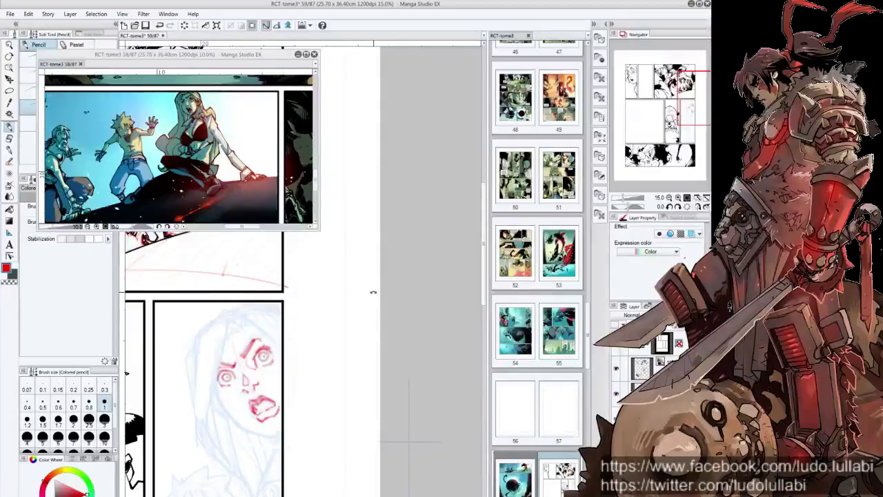
left_click_drag(372, 292, 362, 345)
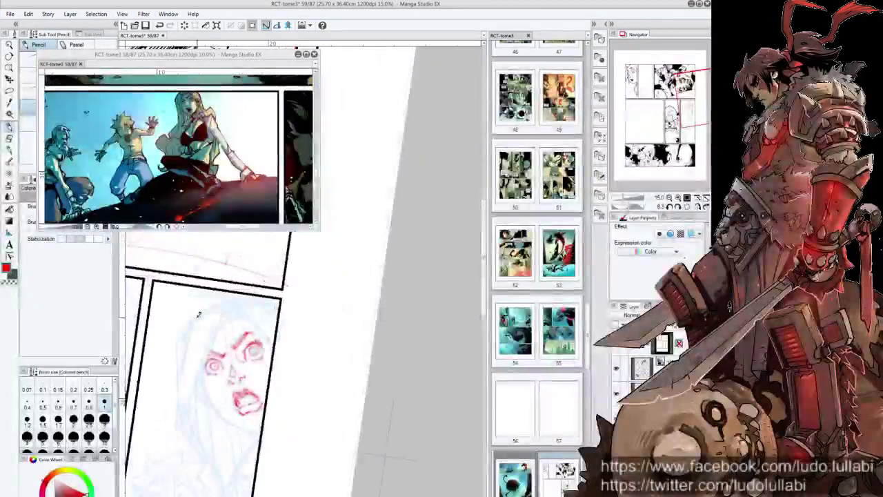
mouse_move(230, 342)
left_mouse_down()
mouse_move(213, 352)
mouse_move(219, 333)
left_mouse_up()
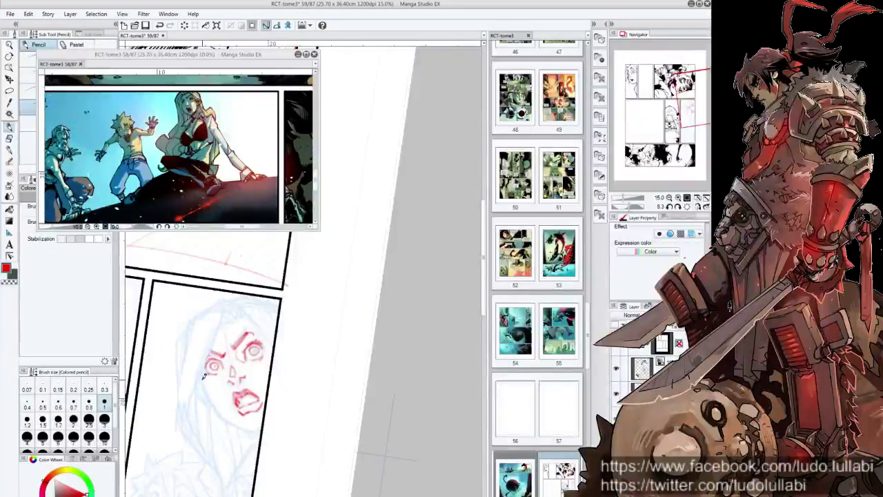
left_click_drag(204, 365, 222, 414)
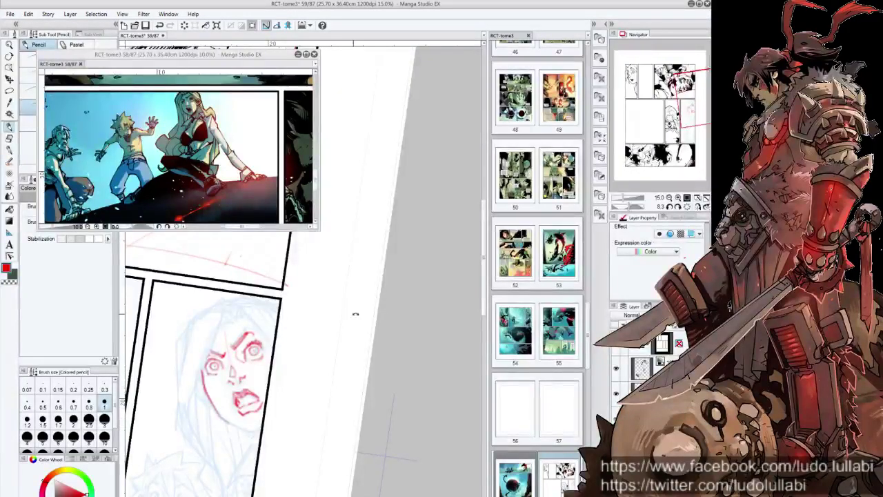
left_click_drag(355, 314, 324, 352)
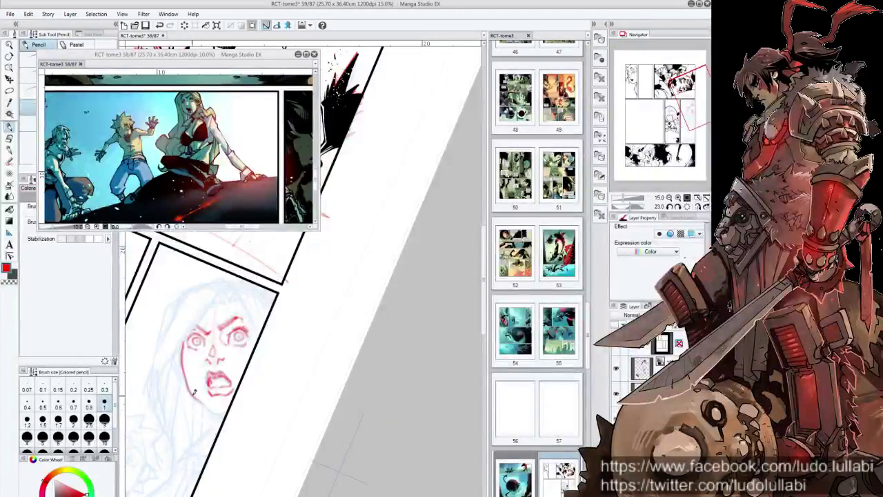
mouse_move(194, 391)
left_mouse_down()
mouse_move(212, 407)
mouse_move(324, 409)
left_mouse_up()
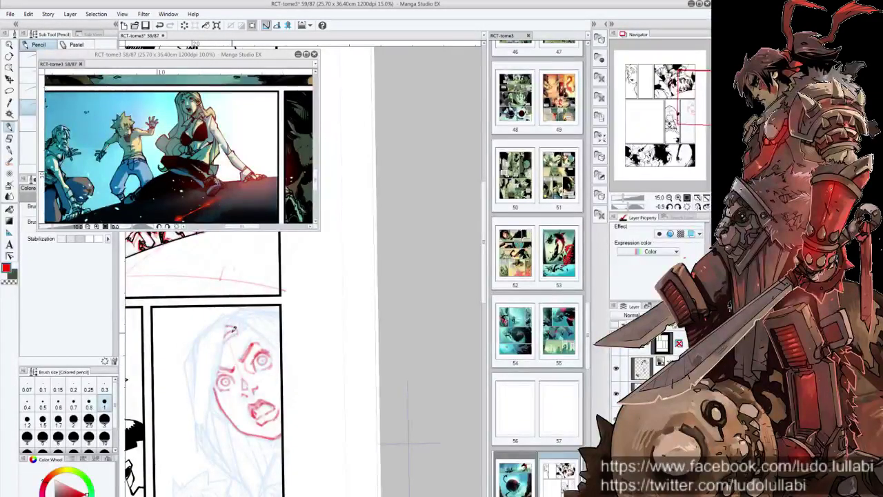
left_click_drag(222, 328, 207, 429)
mouse_move(230, 327)
left_mouse_down()
mouse_move(205, 418)
mouse_move(200, 371)
left_mouse_up()
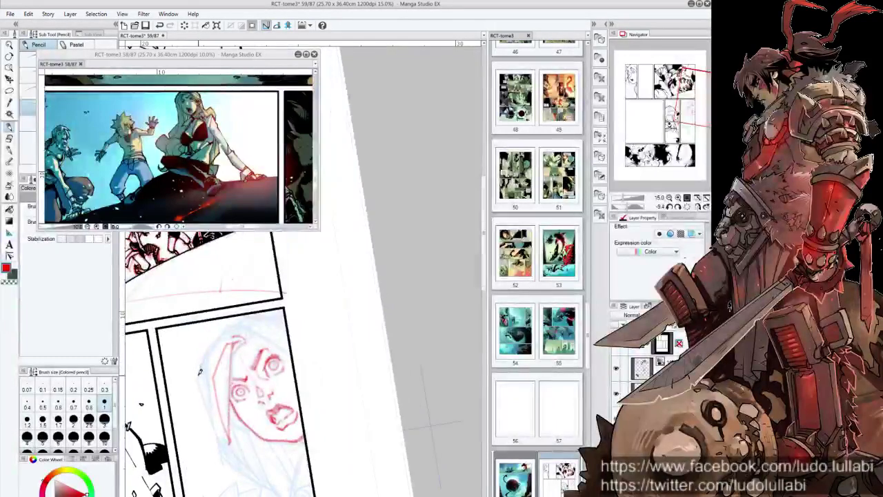
mouse_move(200, 371)
left_mouse_down()
mouse_move(283, 319)
mouse_move(241, 331)
left_mouse_up()
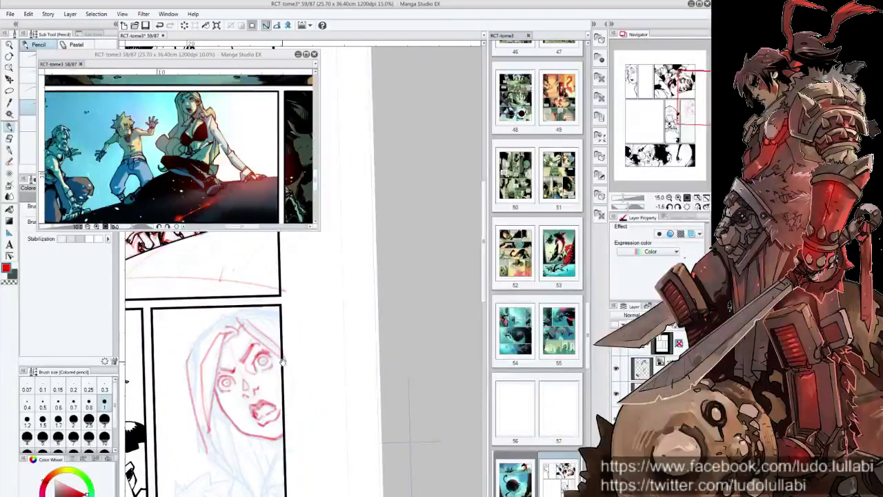
Step: Rotate and pan the view around the girl's face, then reset the rotation upright
left_click_drag(281, 361, 316, 345)
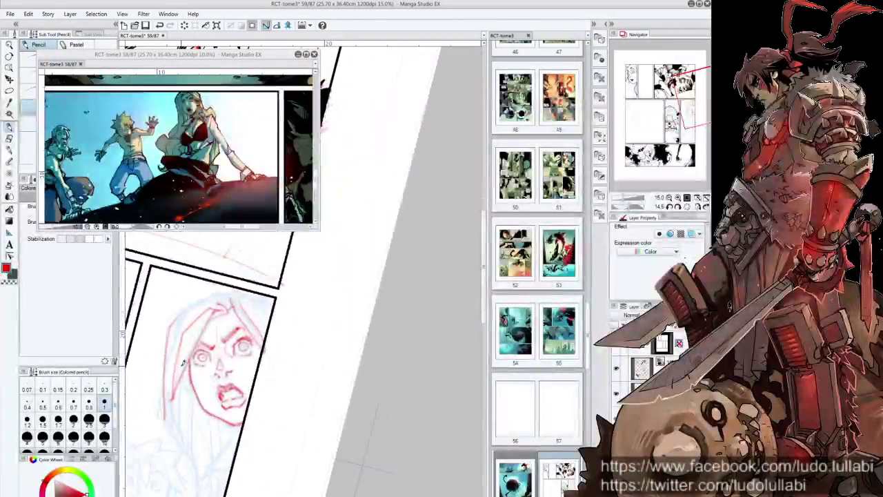
mouse_move(212, 415)
left_mouse_down()
mouse_move(246, 373)
mouse_move(255, 403)
left_mouse_up()
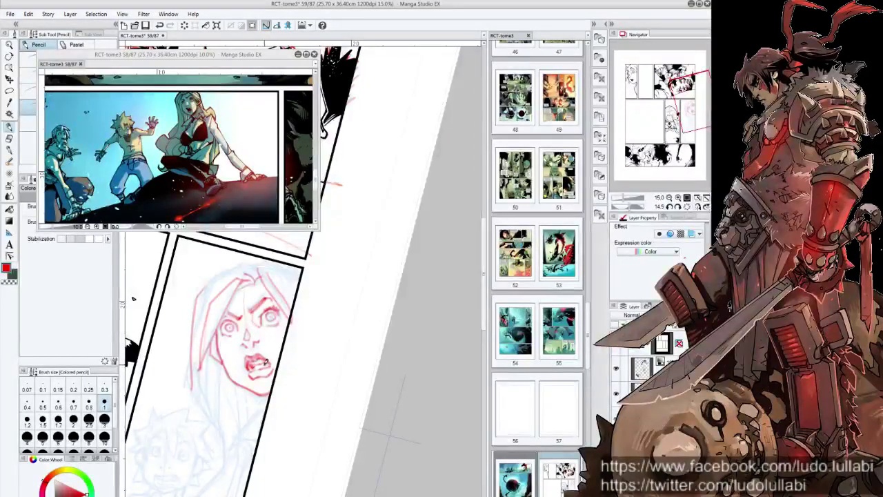
left_click_drag(267, 362, 276, 395)
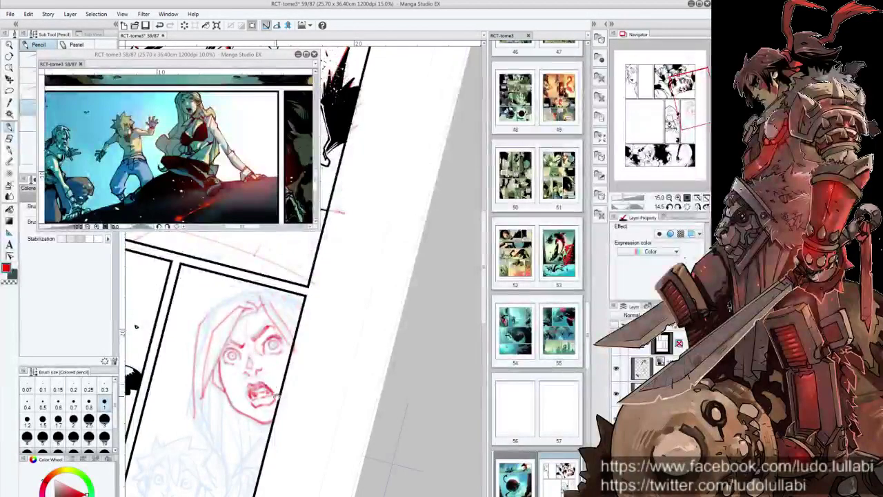
scroll(276, 395, "down", 2)
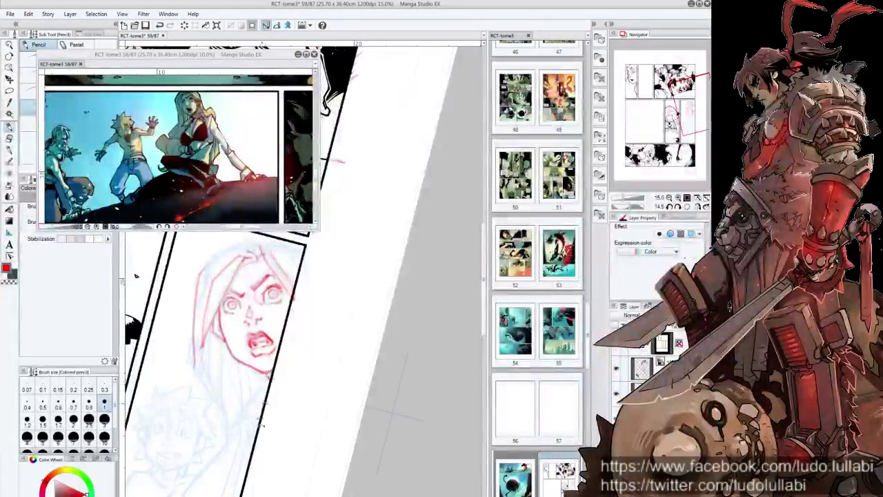
left_click_drag(261, 426, 265, 403)
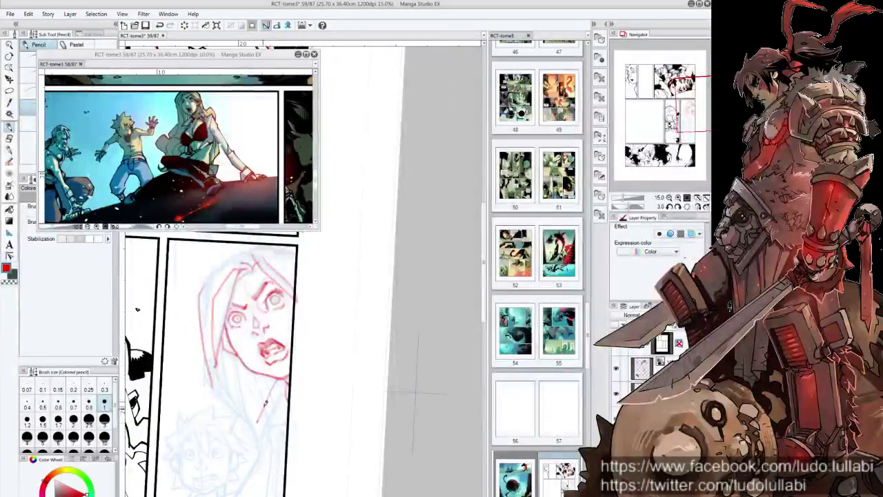
left_click_drag(285, 423, 294, 447)
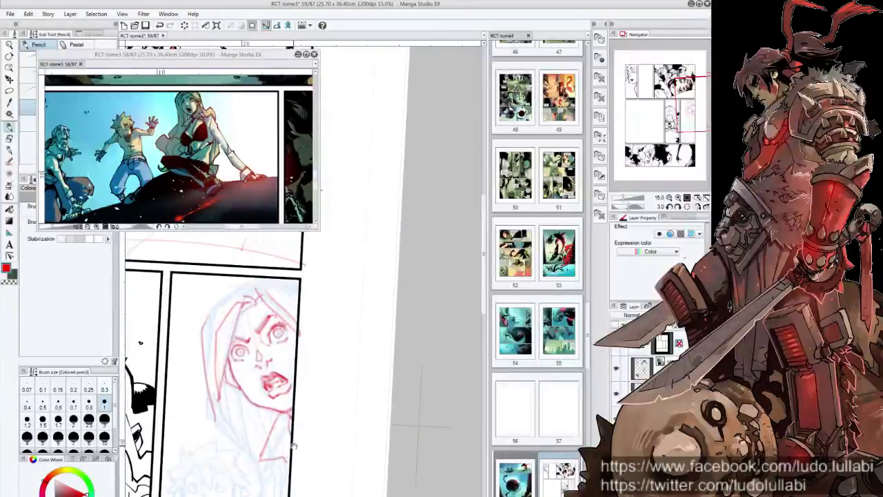
left_click_drag(294, 381, 285, 395)
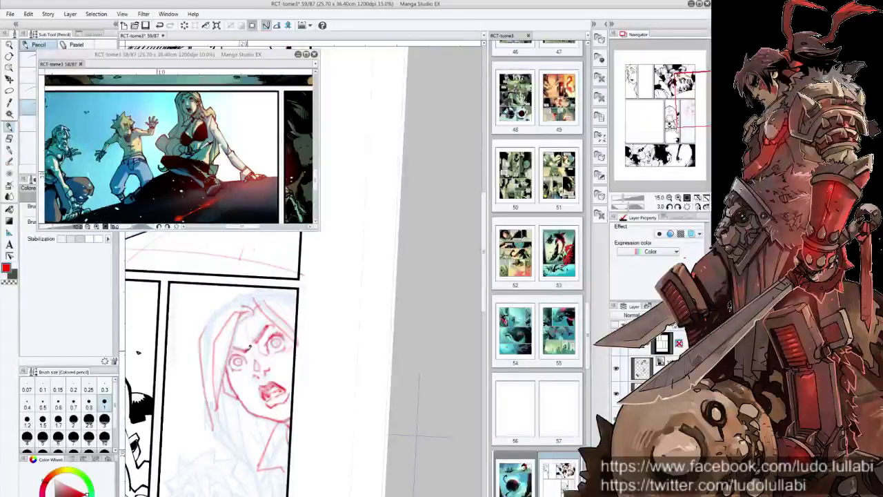
left_click_drag(290, 321, 292, 339)
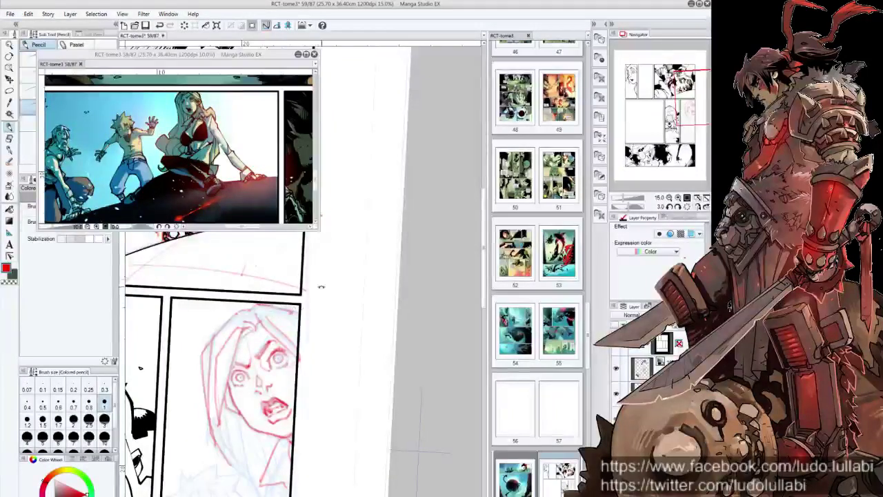
left_click_drag(321, 287, 345, 255)
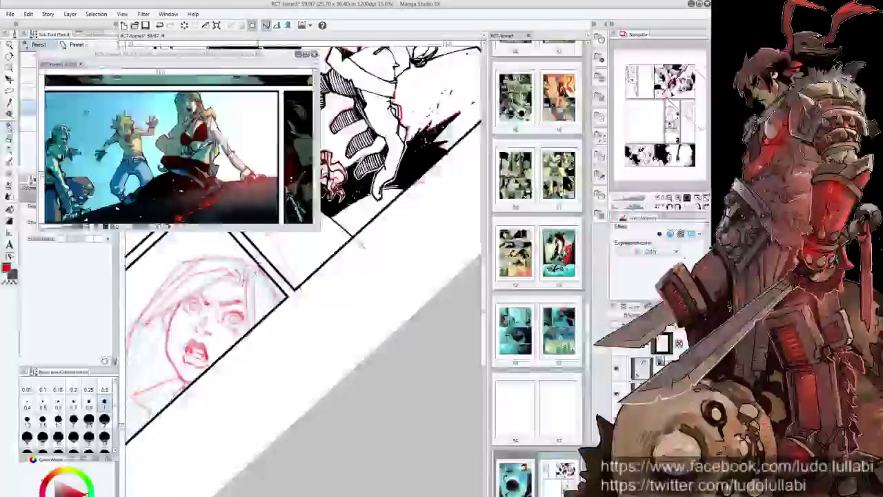
key("ctrl+0")
Step: Draw red strokes down the right side of the girl's hair and darken her eye lines
scroll(303, 276, "down", 5)
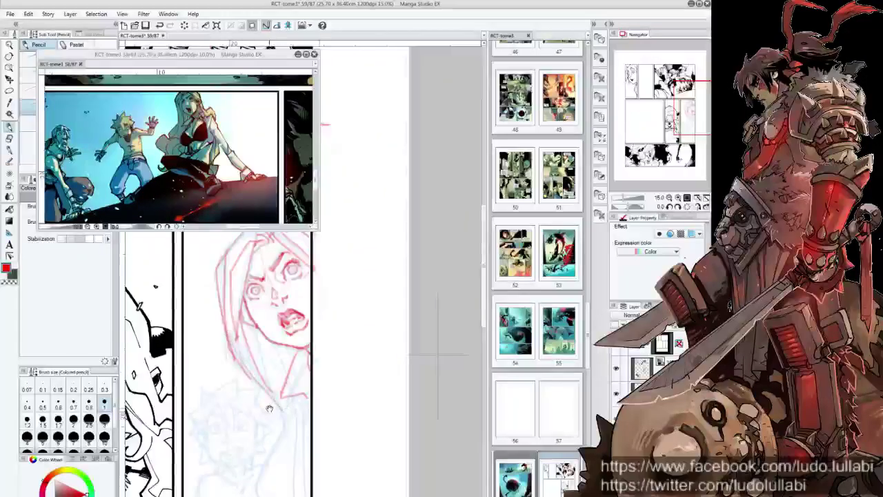
left_click_drag(269, 408, 263, 423)
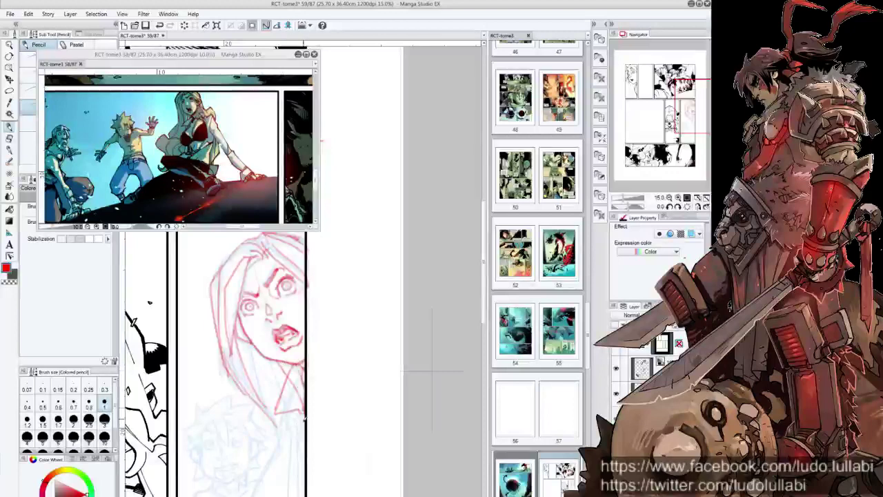
left_click_drag(432, 373, 426, 335)
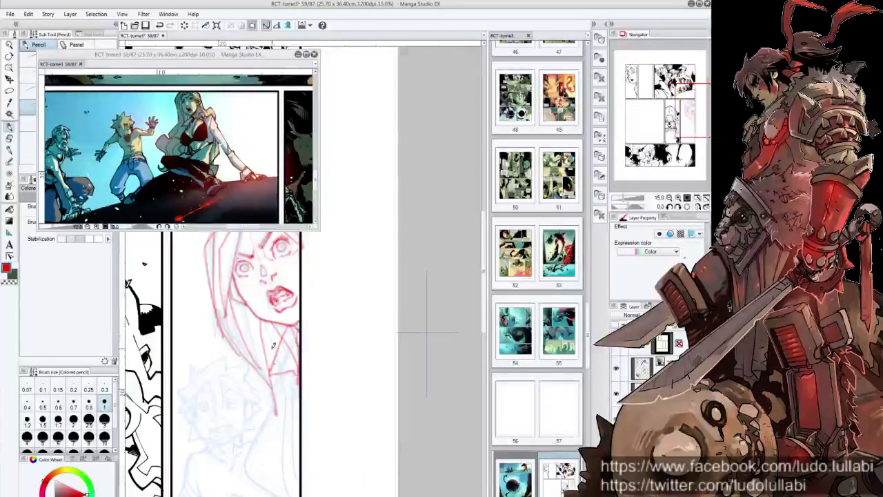
left_click_drag(274, 376, 251, 495)
mouse_move(289, 371)
left_mouse_down()
mouse_move(283, 496)
mouse_move(304, 442)
left_mouse_up()
left_click_drag(290, 327, 283, 496)
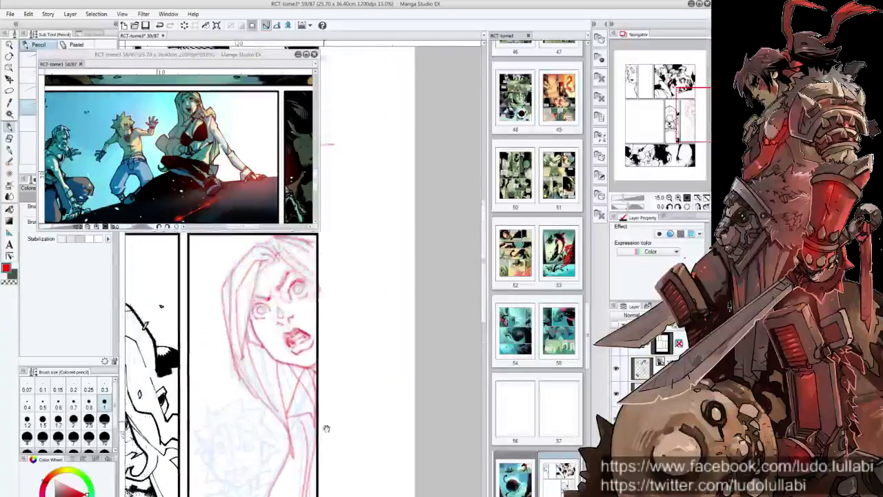
left_click_drag(303, 280, 334, 370)
left_click_drag(258, 322, 265, 330)
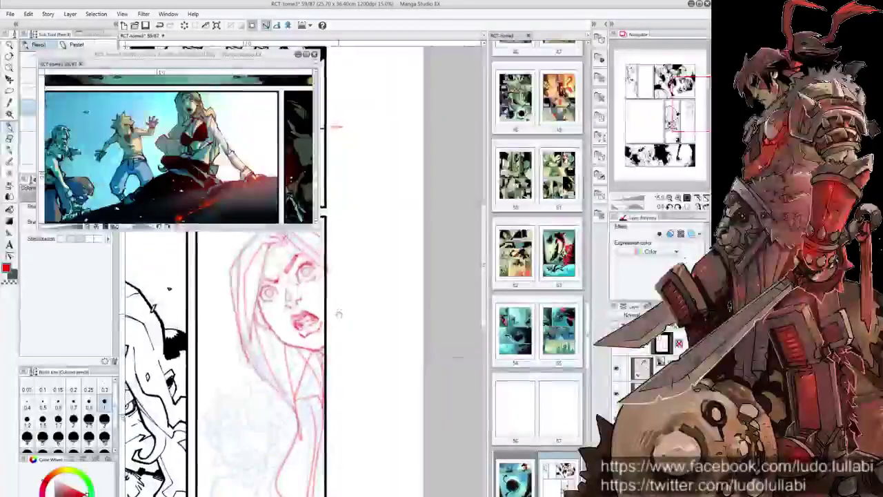
mouse_move(280, 452)
left_mouse_down()
mouse_move(315, 386)
mouse_move(327, 382)
left_mouse_up()
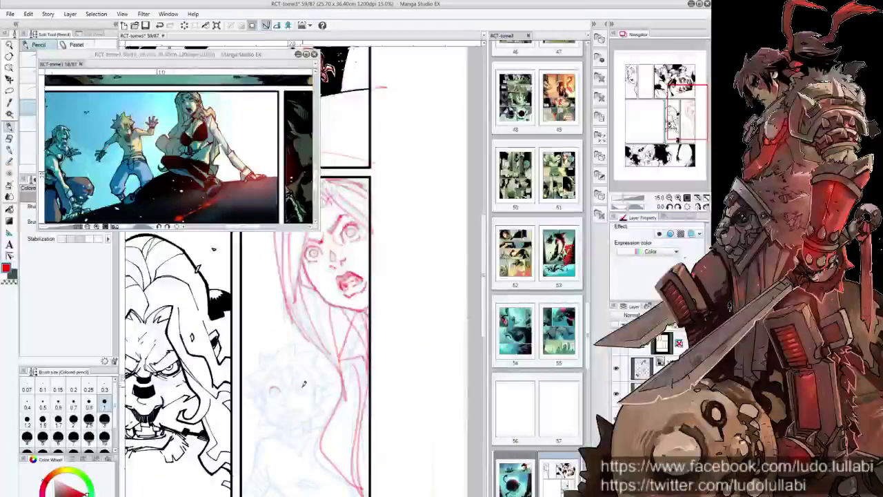
Step: Redraw the boy's eyes in red, then ink his open mouth at pencil size 0.8
left_click_drag(274, 384, 299, 387)
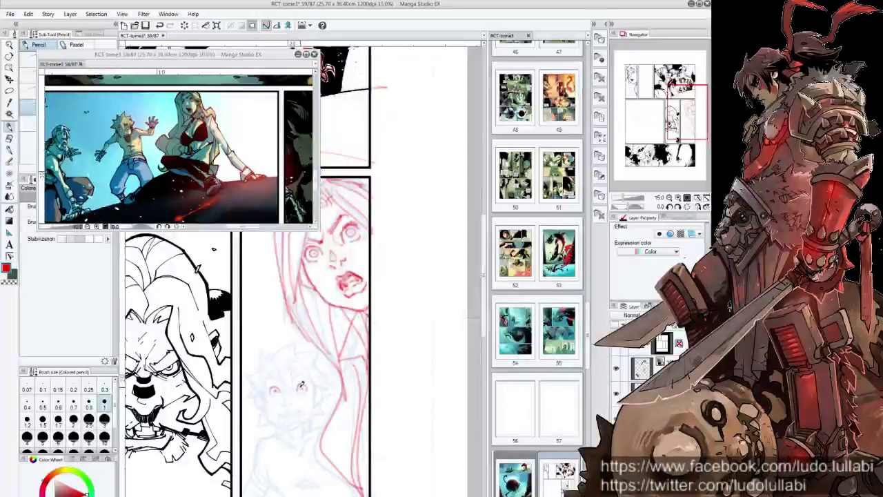
left_click_drag(274, 391, 303, 390)
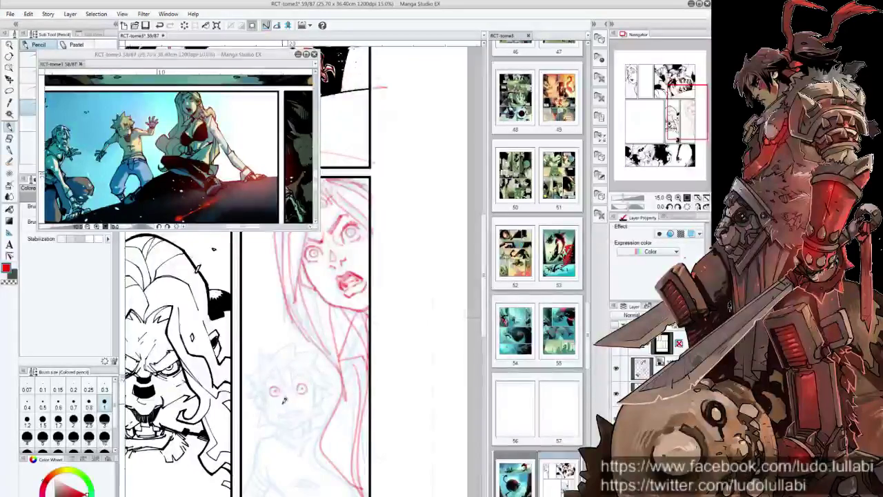
left_click(89, 404)
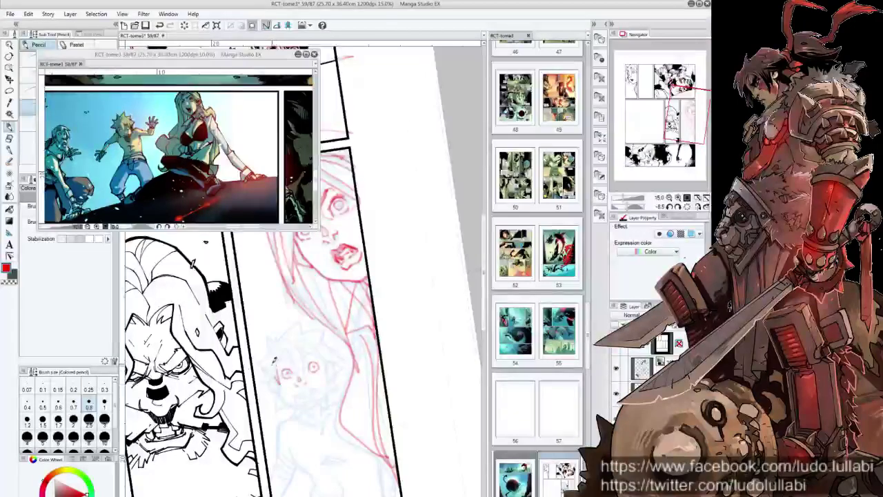
mouse_move(305, 326)
left_mouse_down()
mouse_move(290, 364)
mouse_move(310, 353)
left_mouse_up()
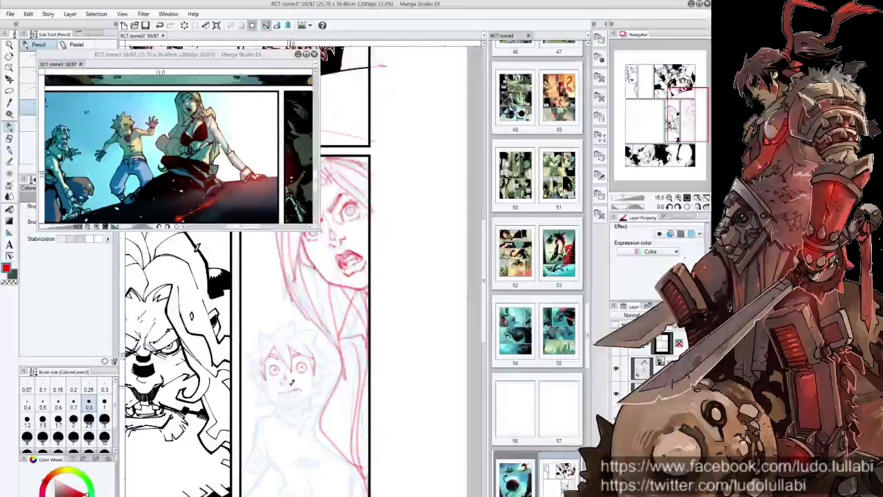
left_click_drag(278, 388, 282, 391)
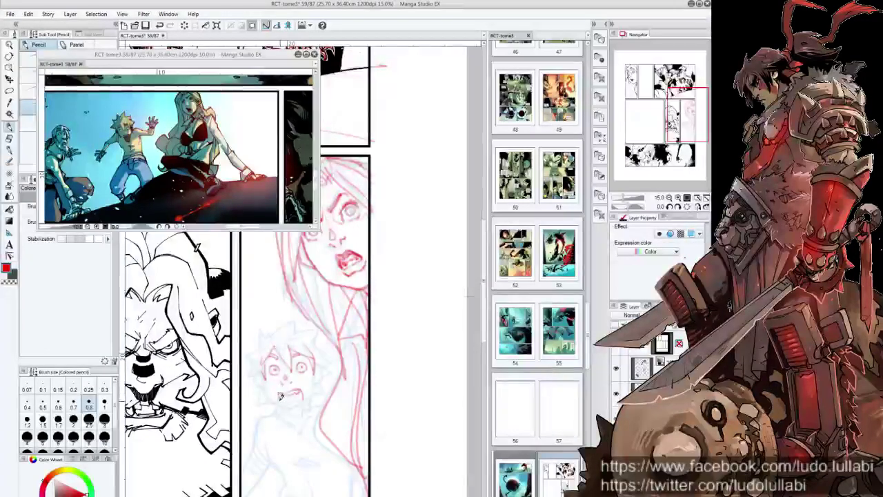
left_click_drag(280, 394, 283, 401)
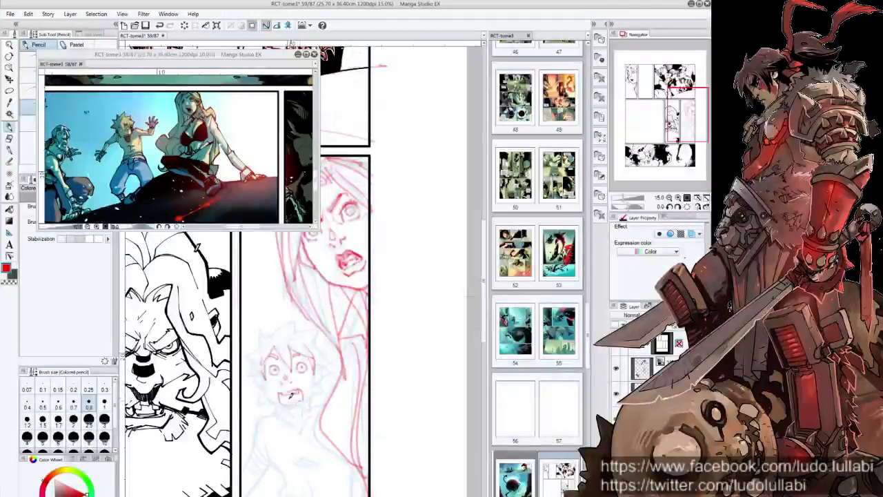
left_click_drag(287, 395, 283, 398)
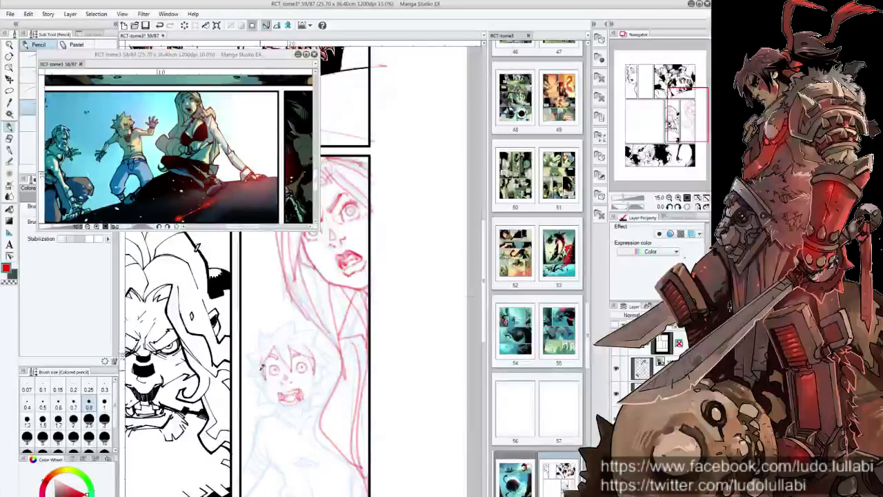
scroll(297, 372, "up", 1)
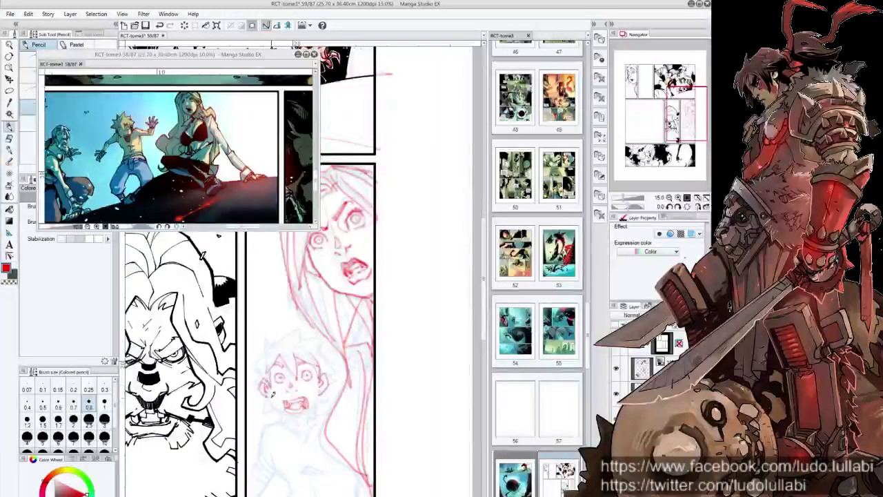
Step: Add red pencil marks near the boy's mouth and down his chest and torso
left_click_drag(272, 400, 366, 378)
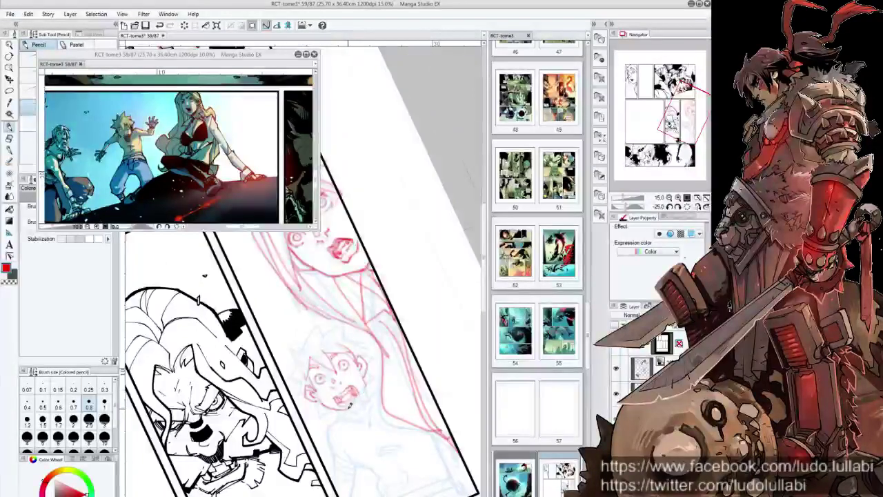
key("ctrl+at")
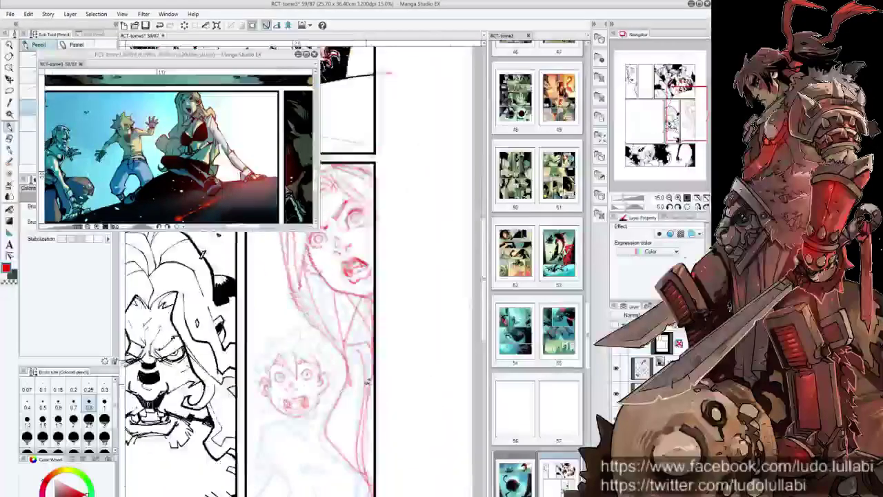
left_click_drag(316, 418, 309, 401)
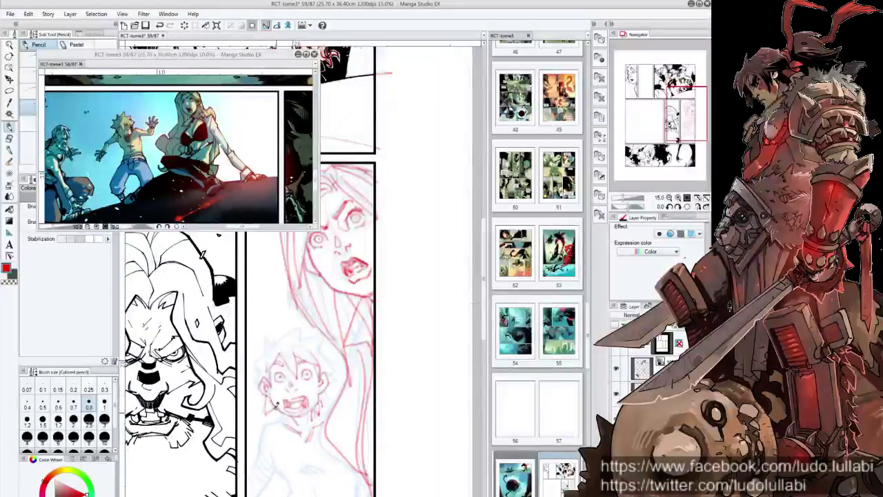
left_click_drag(276, 407, 297, 373)
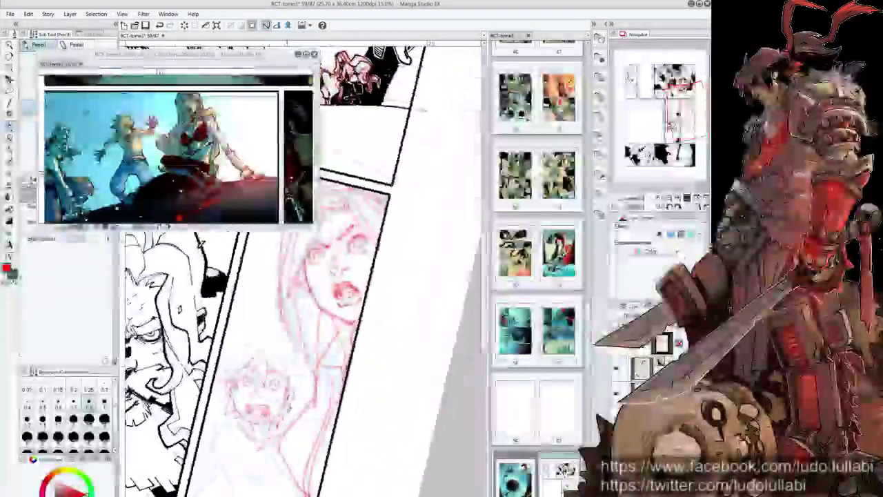
mouse_move(293, 404)
left_mouse_down()
mouse_move(331, 434)
mouse_move(311, 386)
left_mouse_up()
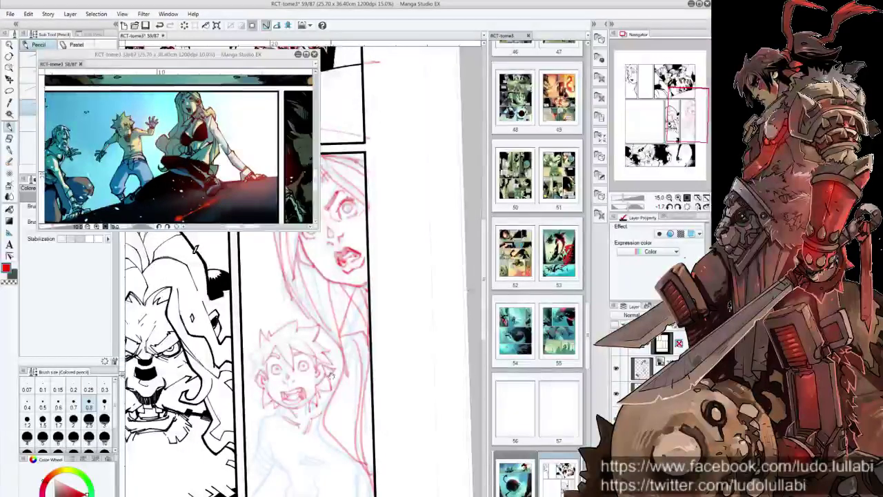
scroll(332, 376, "down", 1)
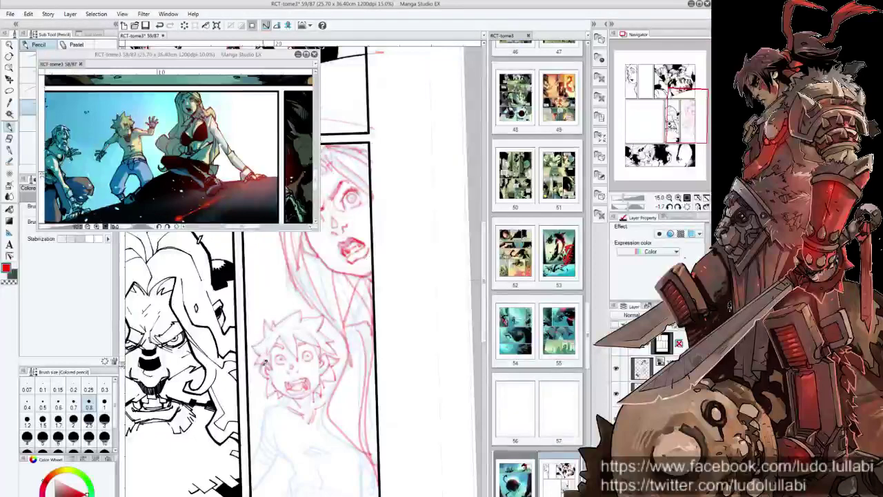
scroll(269, 358, "down", 2)
scroll(283, 386, "down", 2)
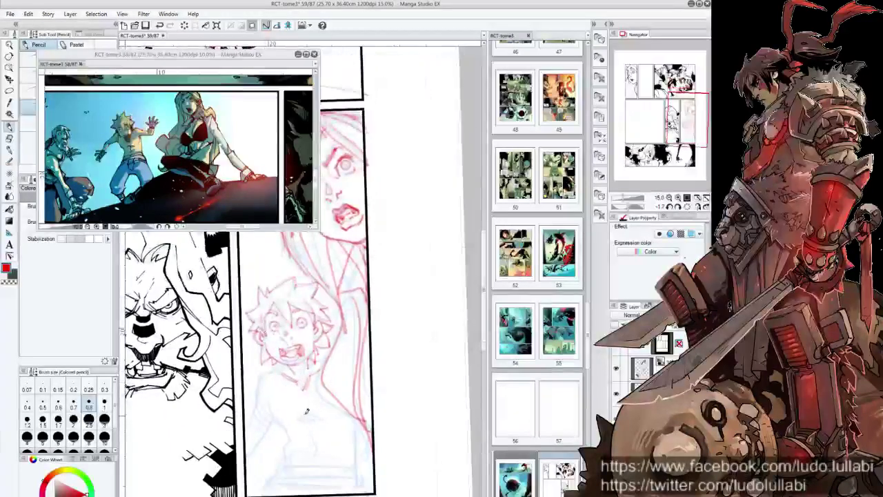
left_click_drag(302, 416, 319, 414)
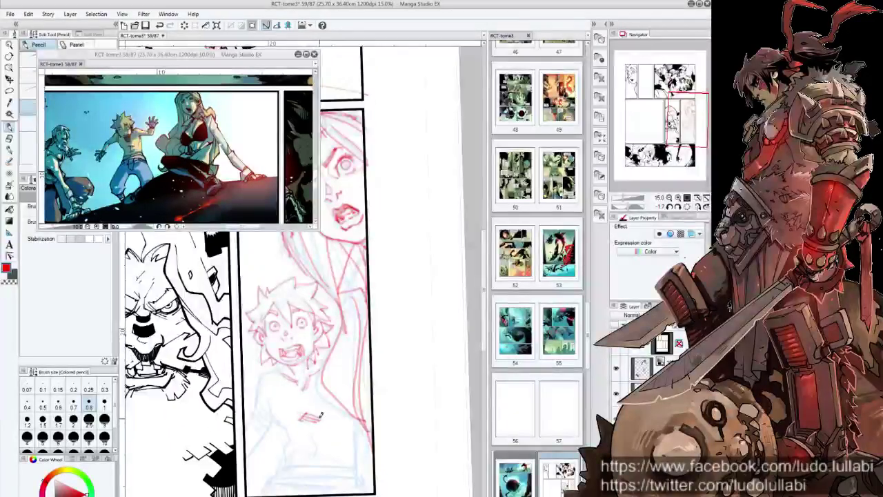
scroll(290, 414, "down", 1)
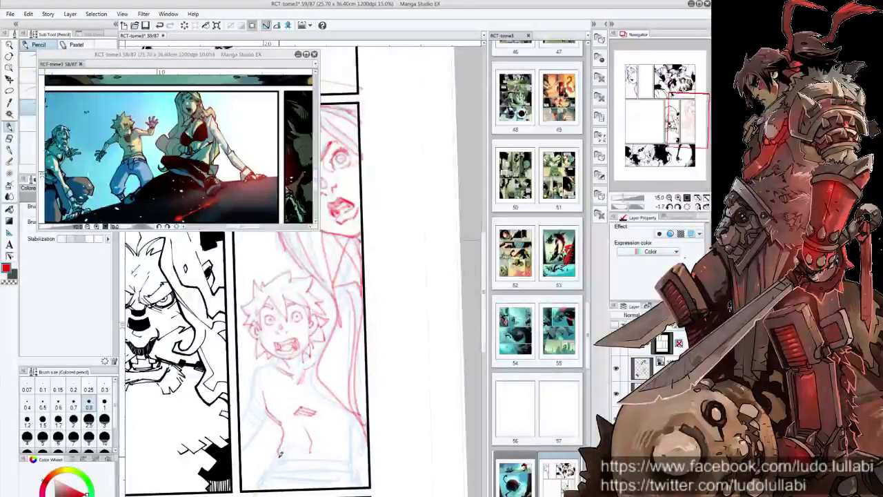
left_click_drag(280, 453, 278, 436)
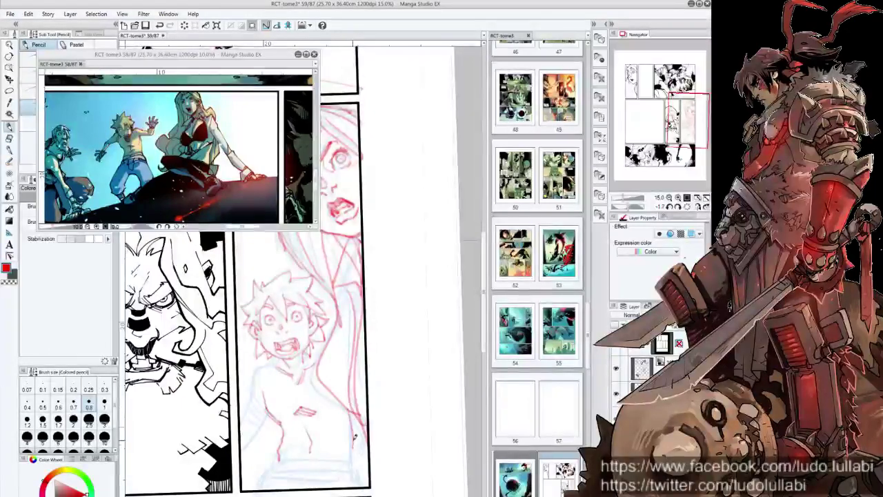
key("ctrl+plus")
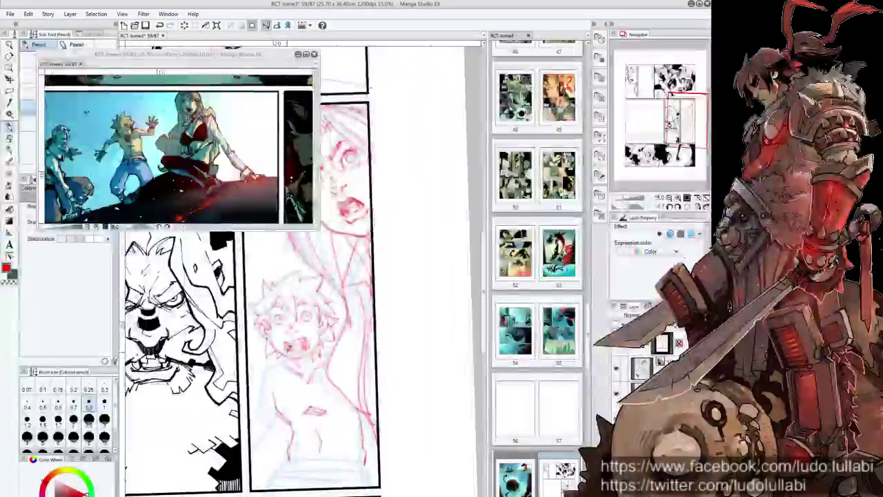
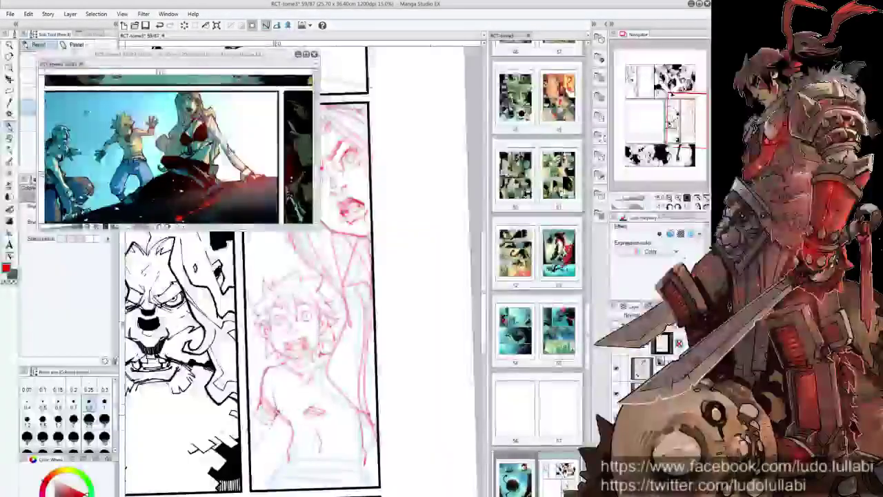
Step: Add red pencil details to the boy's face on a tilted page, then return it upright
scroll(314, 404, "down", 1)
left_click_drag(314, 403, 365, 412)
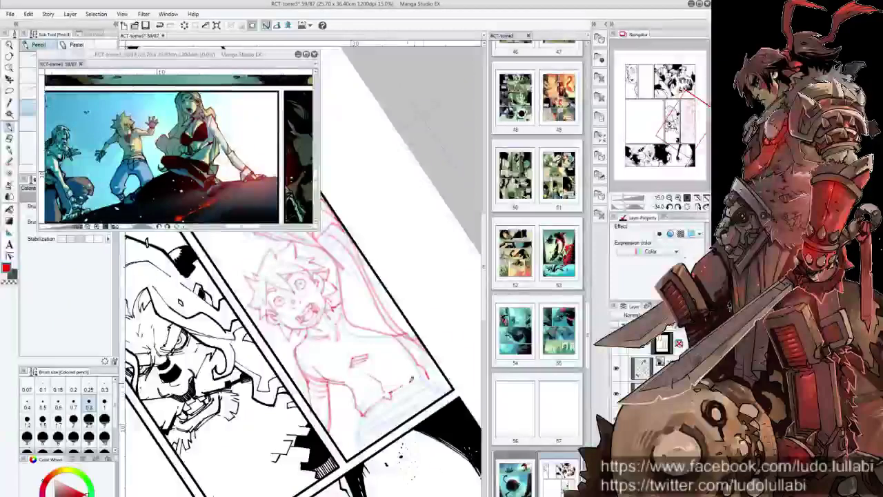
left_click_drag(366, 411, 426, 374)
left_click_drag(387, 404, 437, 379)
left_click_drag(366, 433, 416, 392)
left_click_drag(414, 393, 404, 400)
key("ctrl+@")
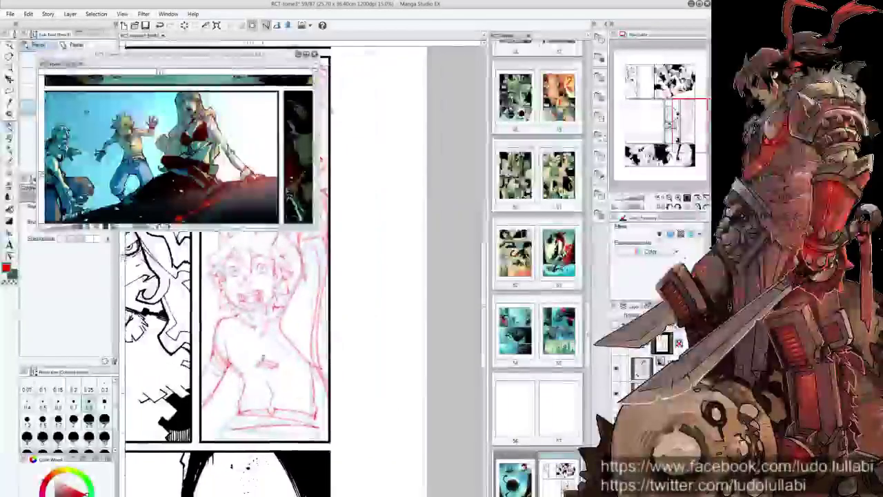
Step: Sketch the boy's belt and pant hem in red pencil along the panel bottom
mouse_move(235, 426)
left_mouse_down()
mouse_move(317, 414)
mouse_move(275, 428)
mouse_move(299, 419)
mouse_move(319, 431)
left_mouse_up()
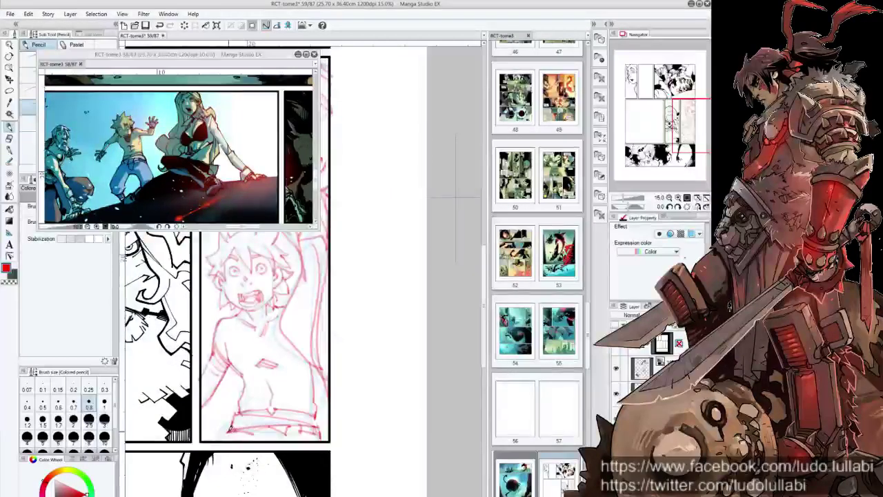
left_click_drag(217, 433, 271, 430)
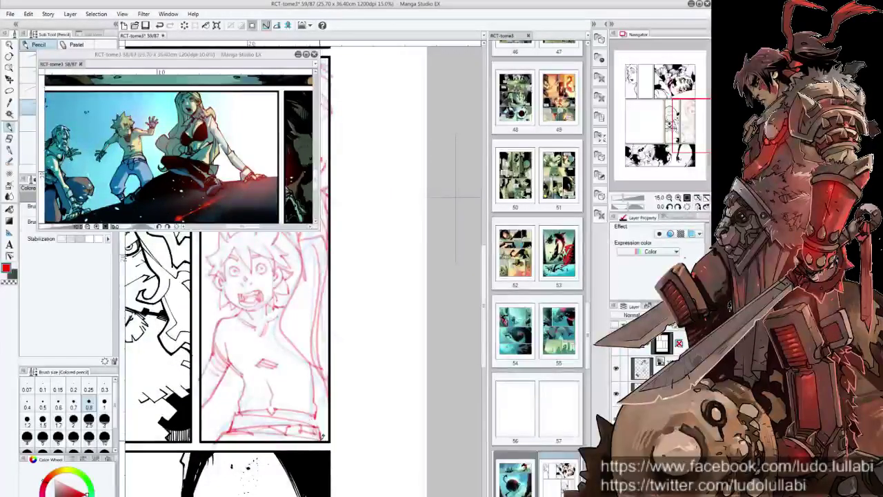
scroll(334, 393, "up", 2)
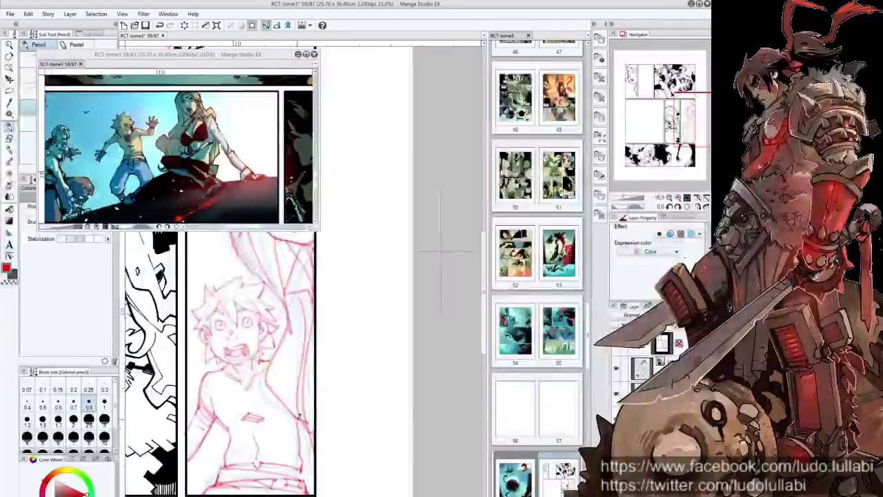
scroll(345, 134, "down", 1)
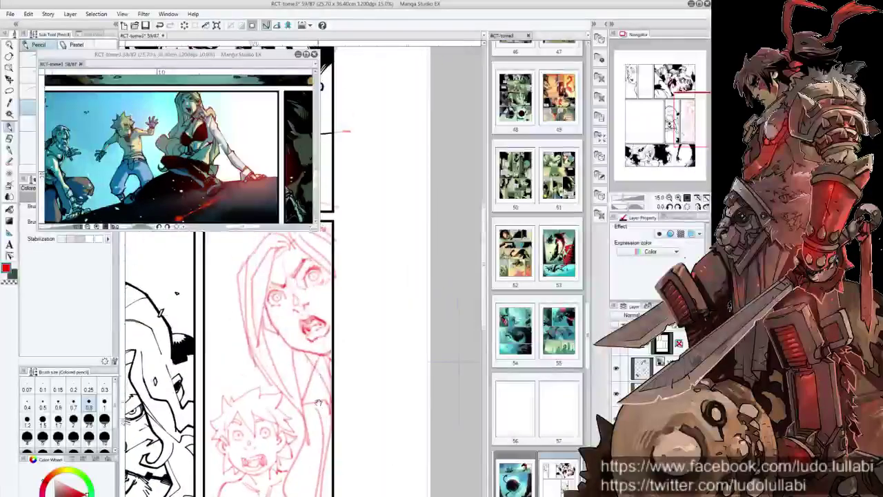
scroll(339, 329, "down", 1)
scroll(357, 307, "down", 1)
scroll(357, 307, "down", 2)
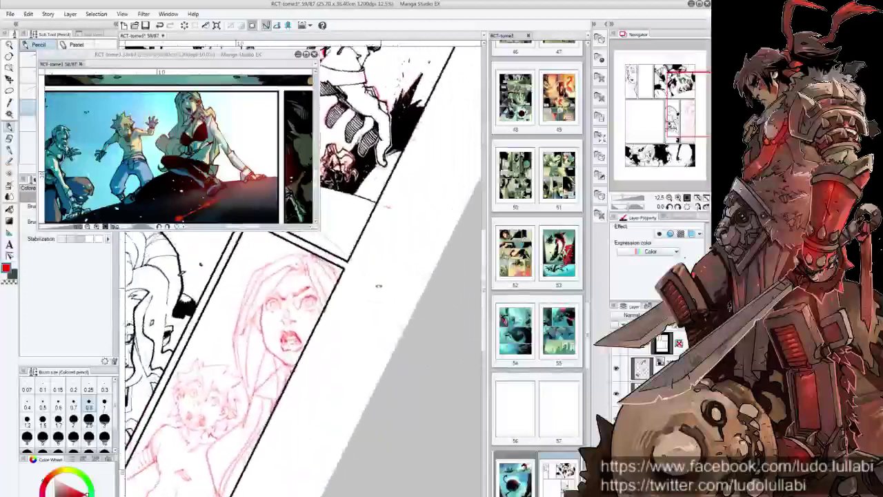
Step: Mirror and tilt the view, then sketch the top of the woman's head in red
key("h")
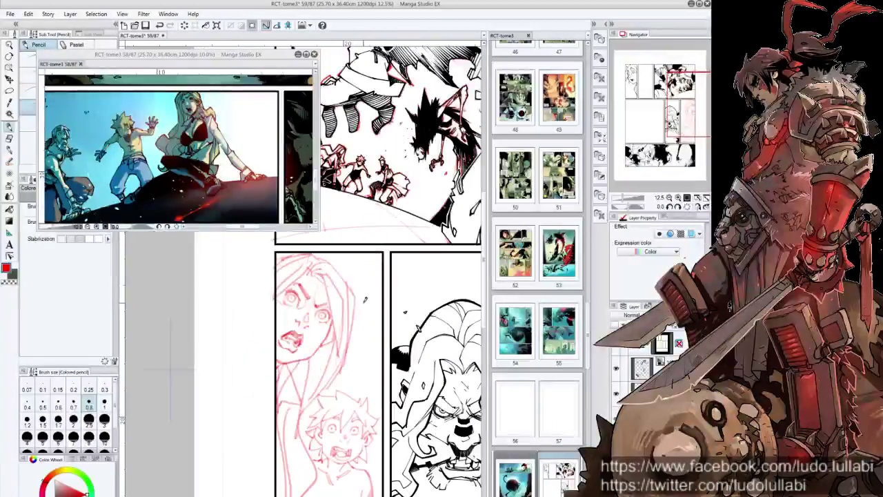
left_click_drag(371, 321, 322, 331)
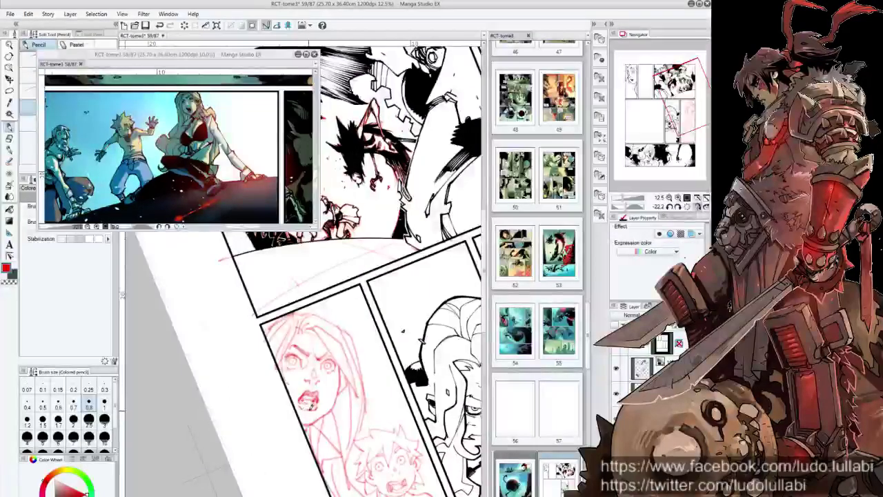
left_click_drag(301, 407, 373, 403)
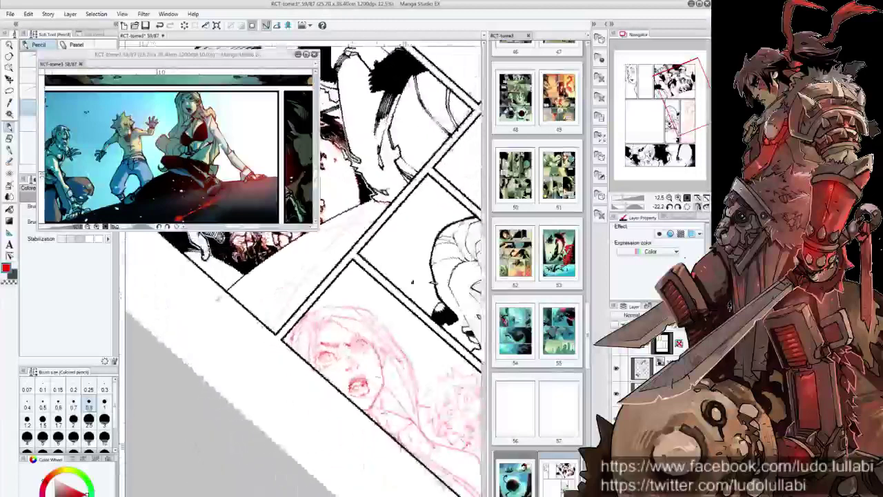
key("ctrl+0")
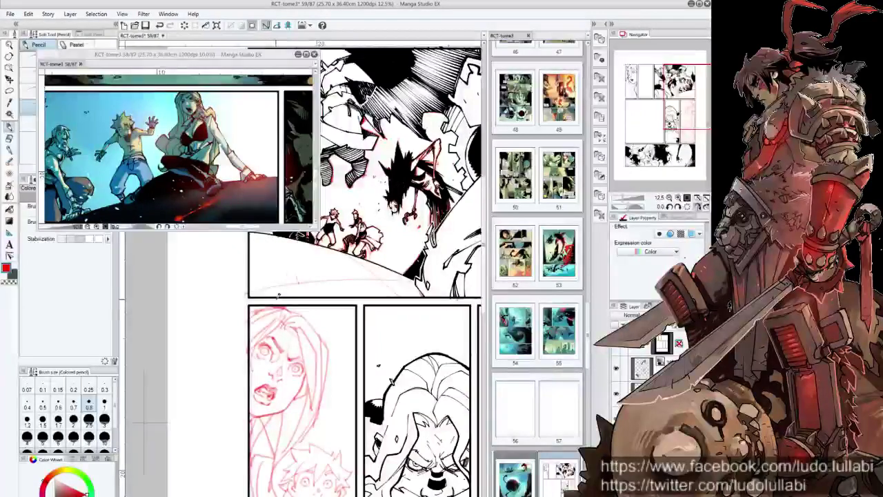
left_click_drag(266, 319, 280, 311)
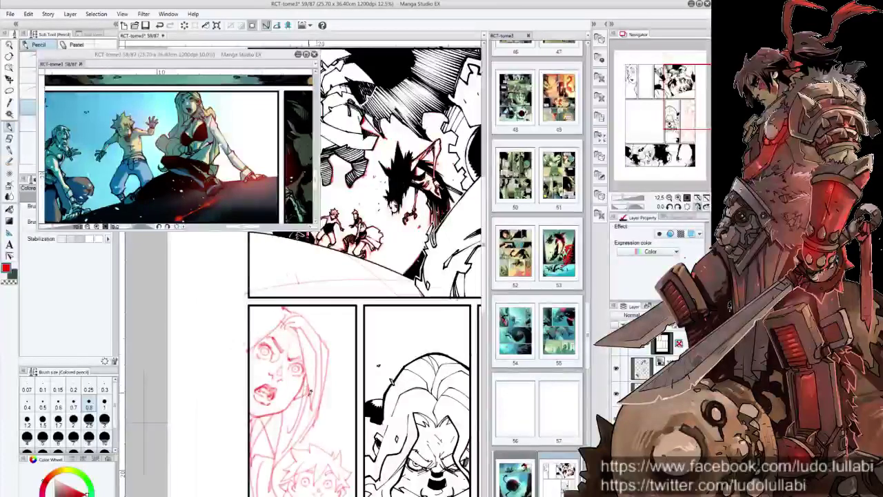
Step: Reframe the woman's panel and add red pencil detail to her eyes and cheek
left_click_drag(309, 393, 375, 383)
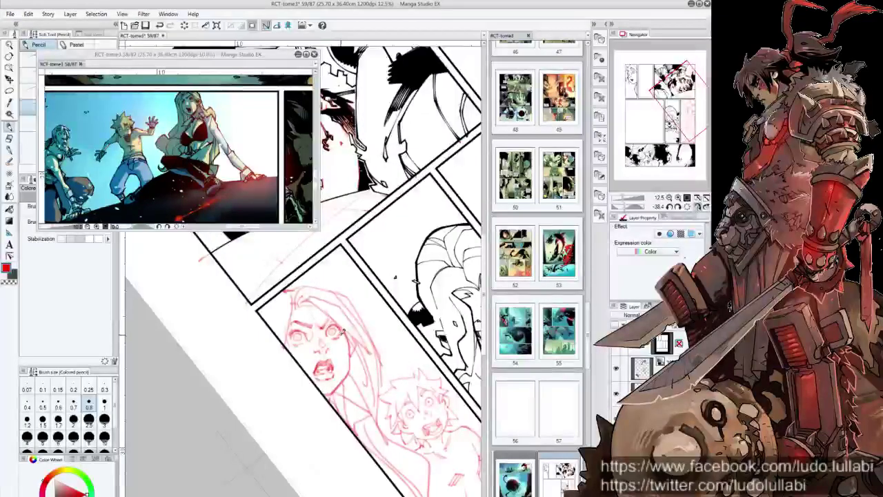
left_click_drag(354, 302, 289, 325)
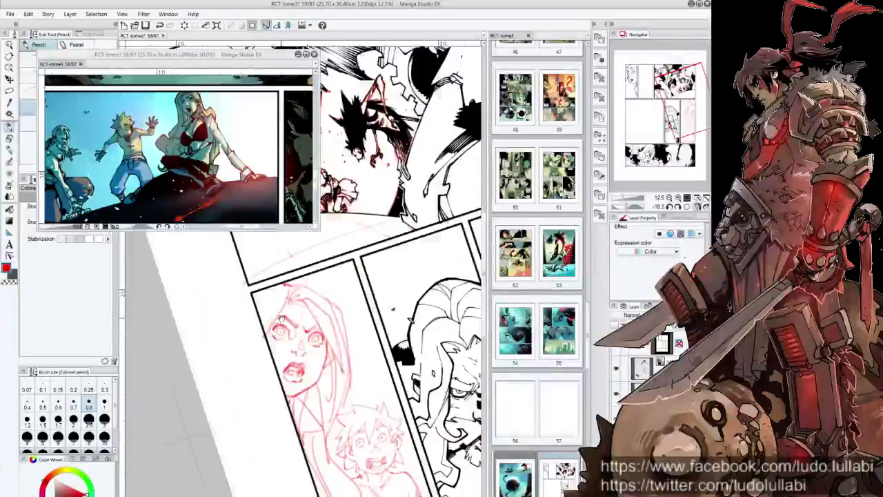
left_click_drag(316, 331, 321, 357)
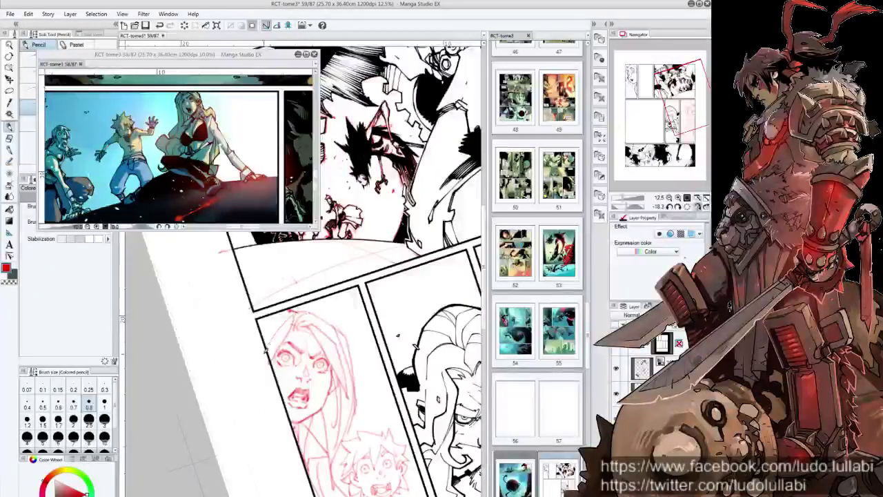
mouse_move(270, 321)
left_mouse_down()
mouse_move(300, 252)
mouse_move(319, 295)
left_mouse_up()
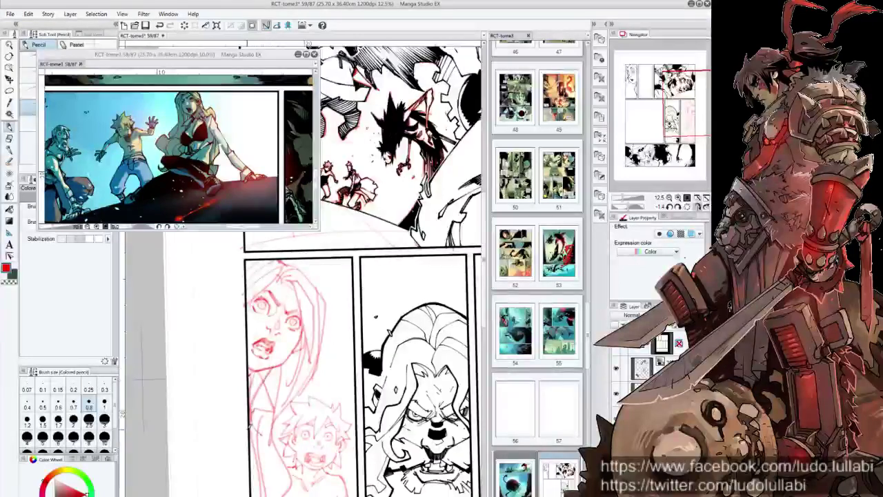
left_click_drag(261, 434, 309, 472)
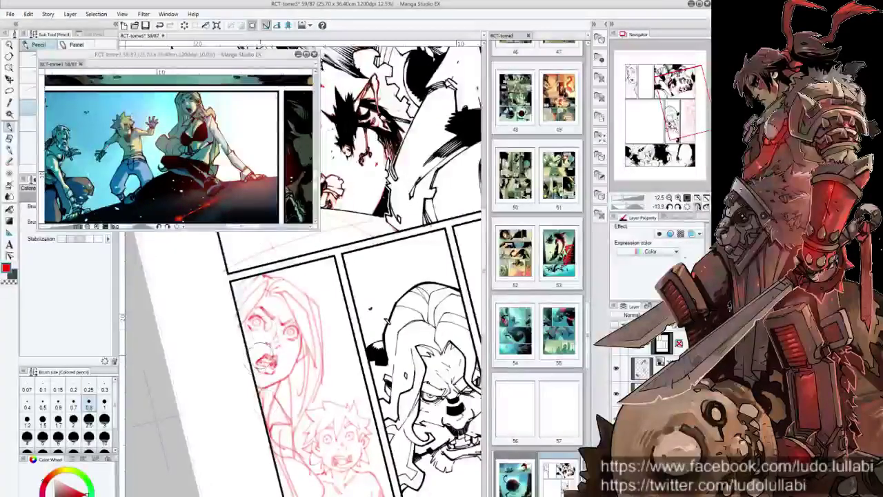
mouse_move(276, 325)
left_mouse_down()
mouse_move(298, 339)
mouse_move(282, 358)
mouse_move(331, 317)
left_mouse_up()
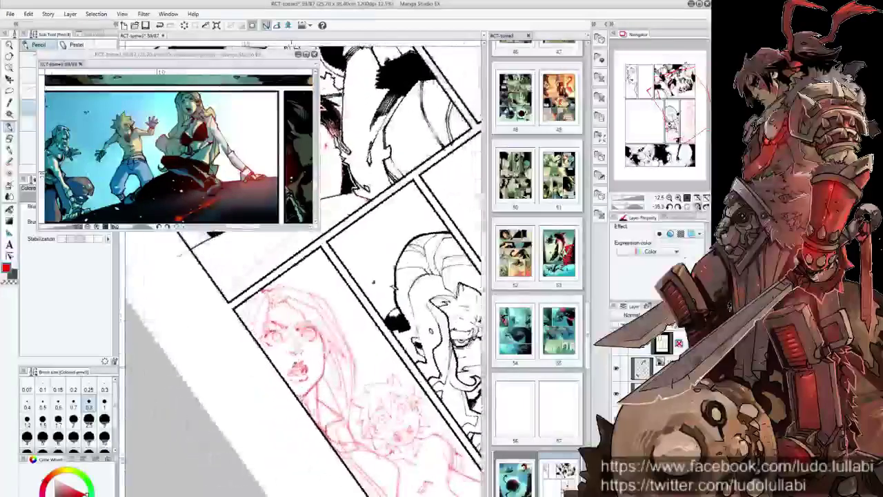
key("ctrl+0")
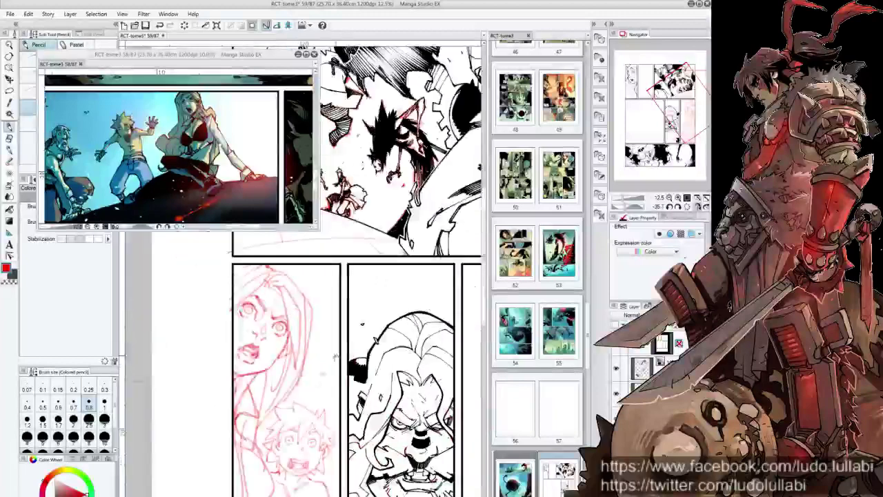
Step: Re-tilt and recentre the view on the woman and boy panel, ending upright
left_click_drag(359, 310, 376, 292)
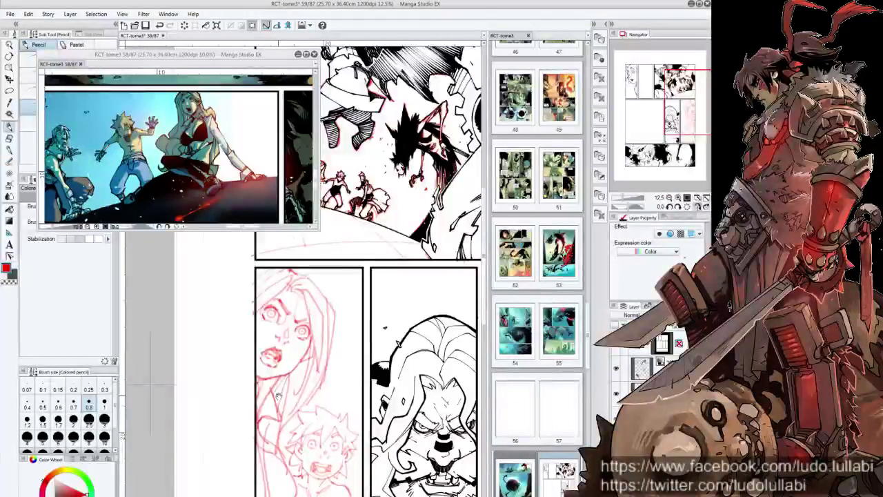
left_click_drag(278, 395, 314, 392)
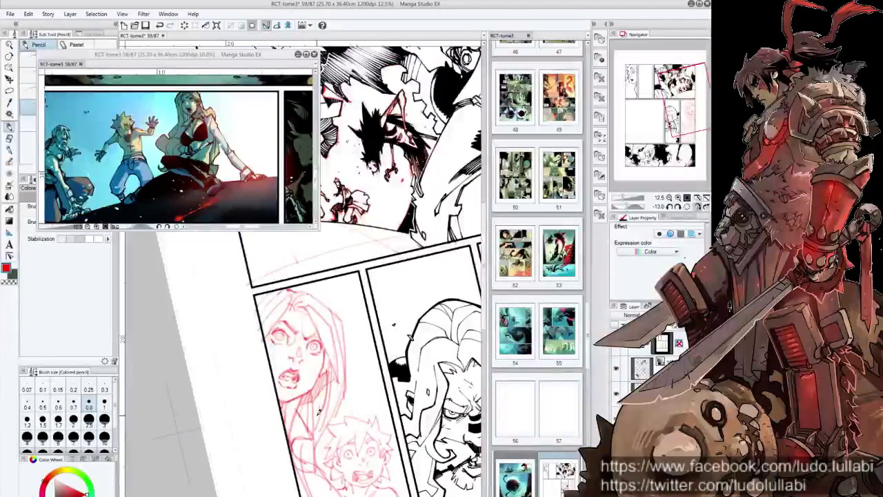
mouse_move(317, 414)
left_mouse_down()
mouse_move(354, 330)
mouse_move(375, 412)
left_mouse_up()
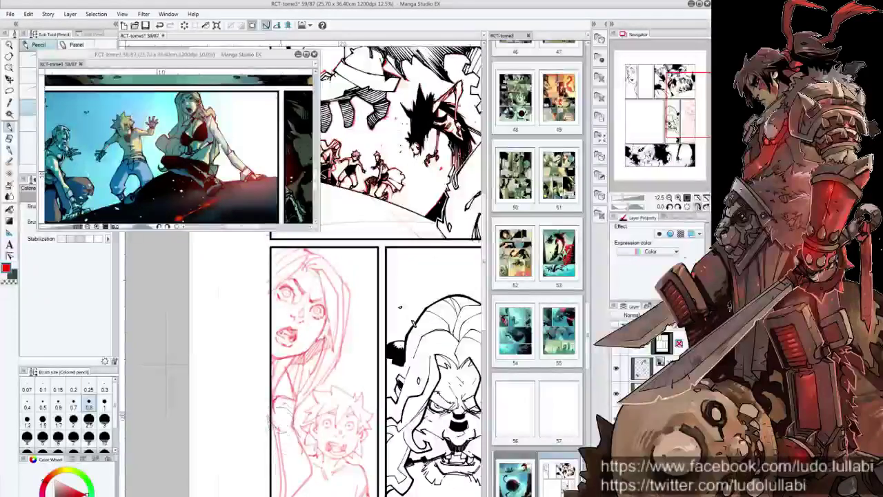
left_click_drag(286, 436, 289, 412)
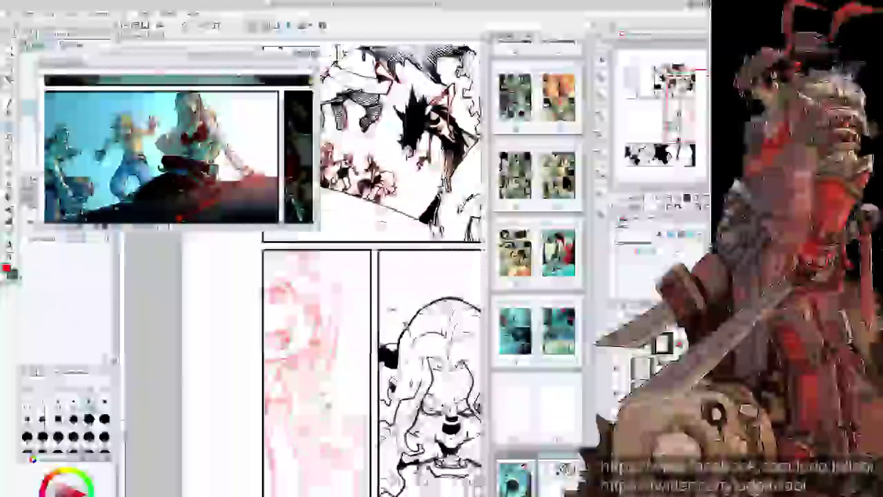
left_click_drag(173, 331, 207, 359)
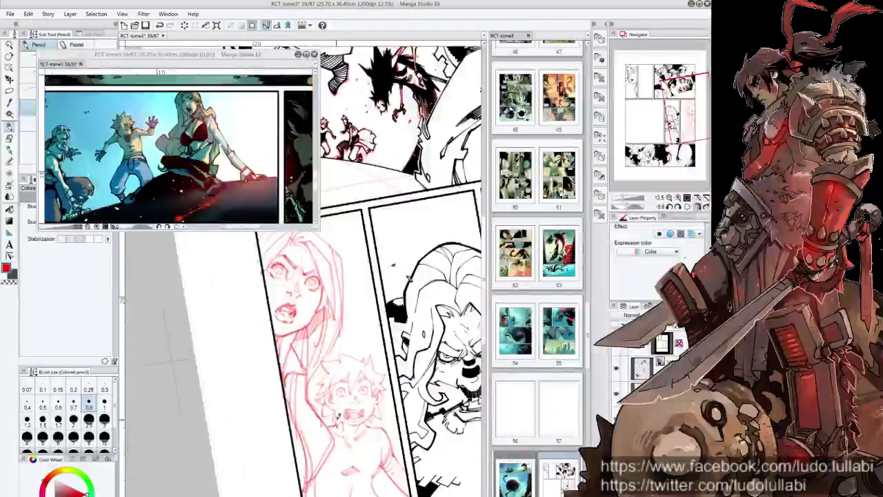
left_click_drag(337, 402, 339, 390)
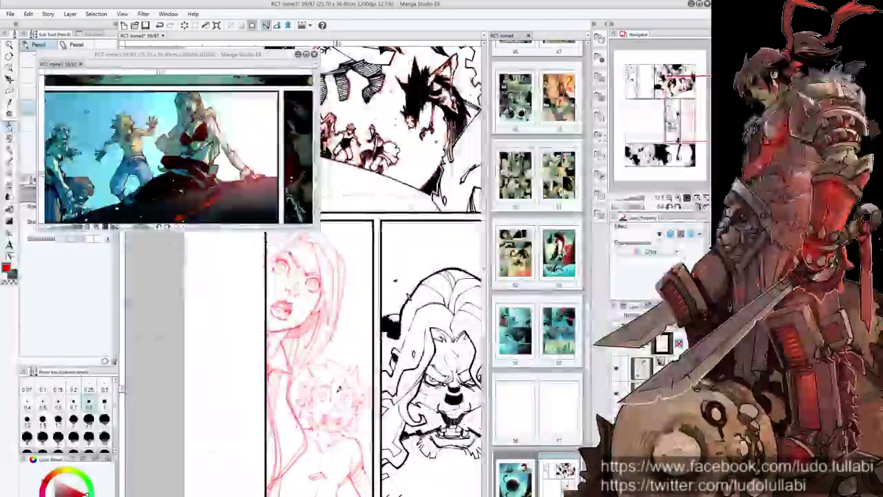
Step: Switch to the lighter pencil, zoom in, and tilt the page counter-clockwise around the woman's face
left_click(30, 81)
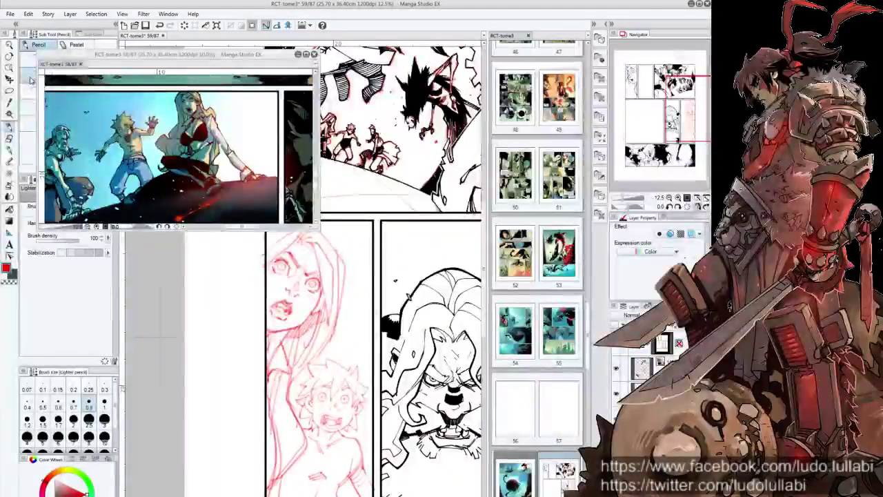
key("ctrl+plus")
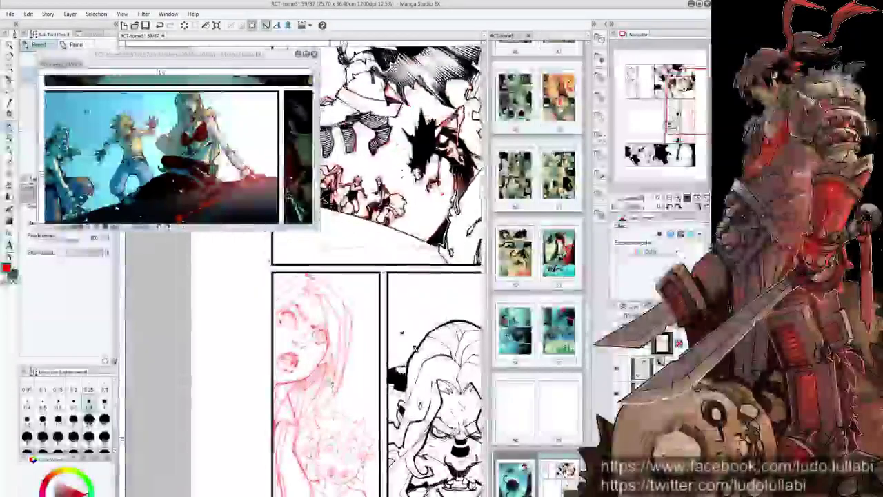
left_click_drag(331, 400, 301, 373)
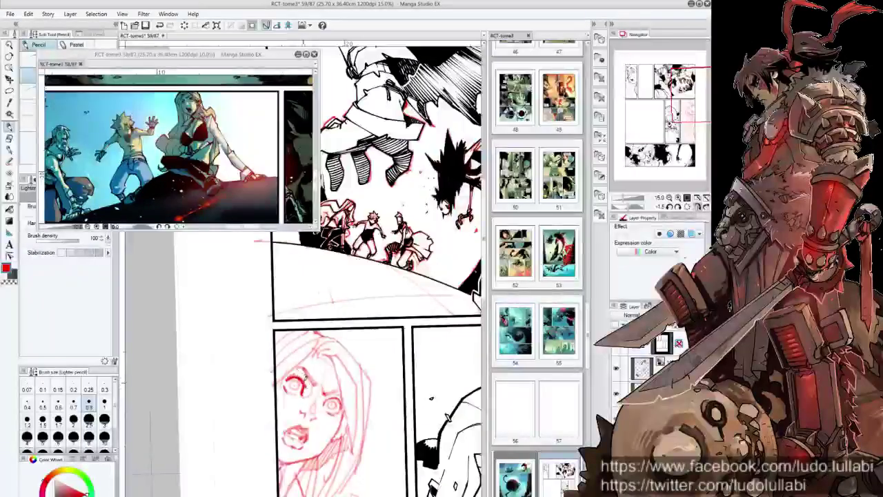
left_click_drag(372, 345, 386, 325)
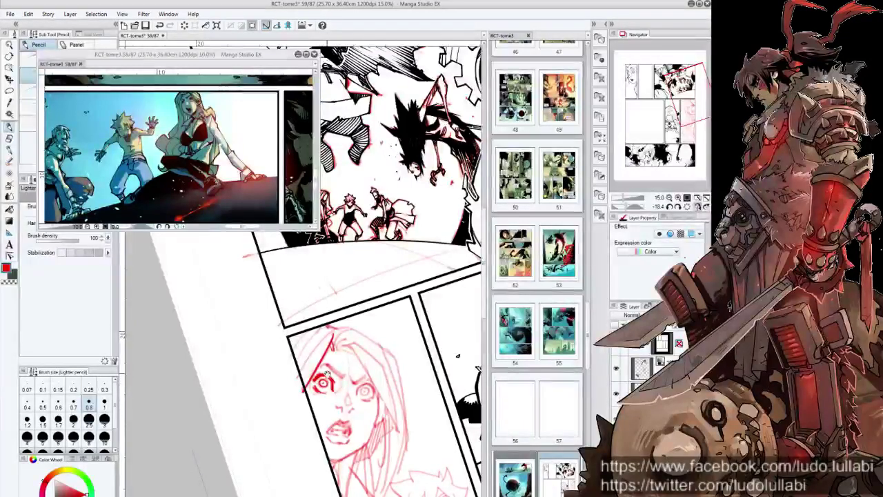
mouse_move(327, 374)
left_mouse_down()
mouse_move(375, 368)
mouse_move(366, 343)
left_mouse_up()
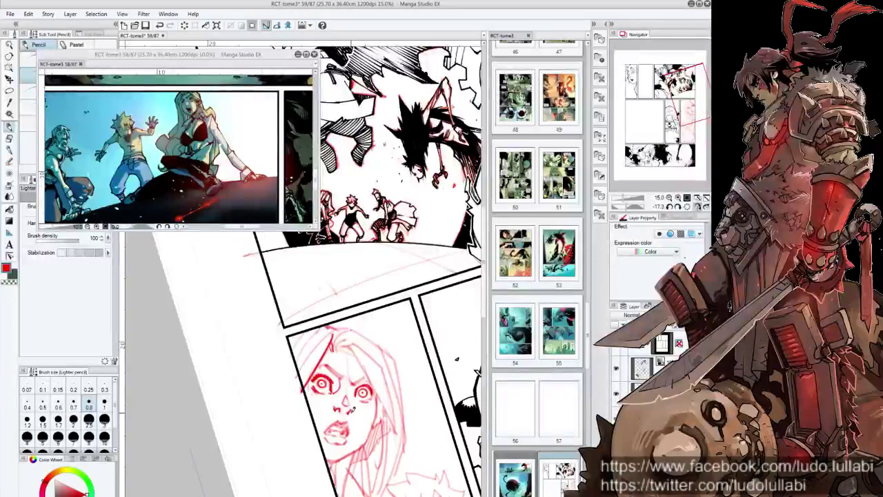
left_click_drag(354, 409, 322, 369)
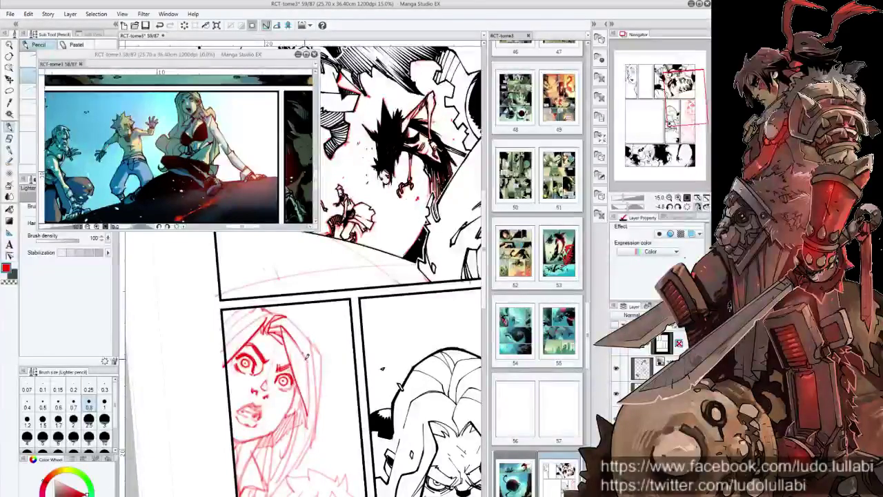
Step: Add a red pencil stroke along the woman's hair edge, then tilt the view steeply
scroll(303, 276, "up", 1)
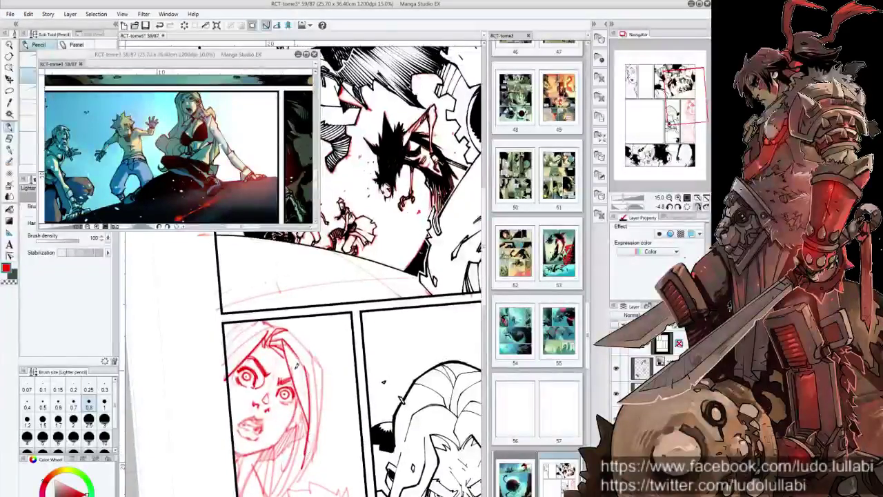
scroll(288, 353, "up", 2)
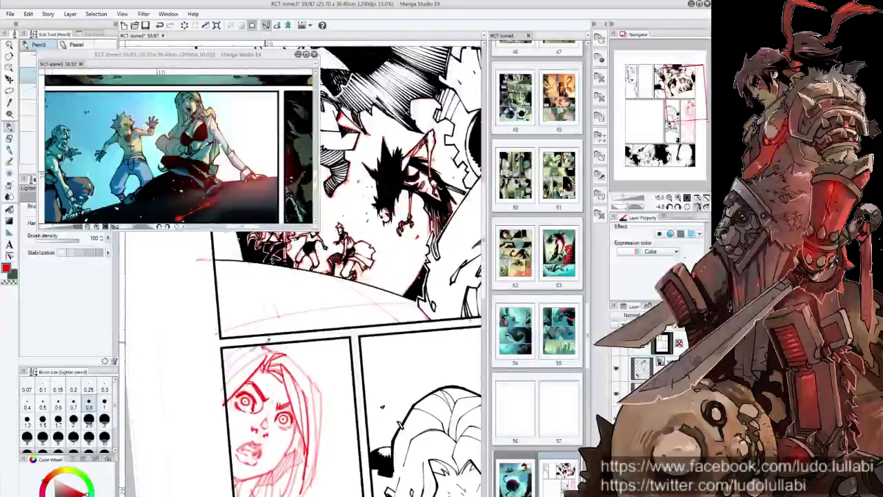
left_click_drag(300, 363, 308, 390)
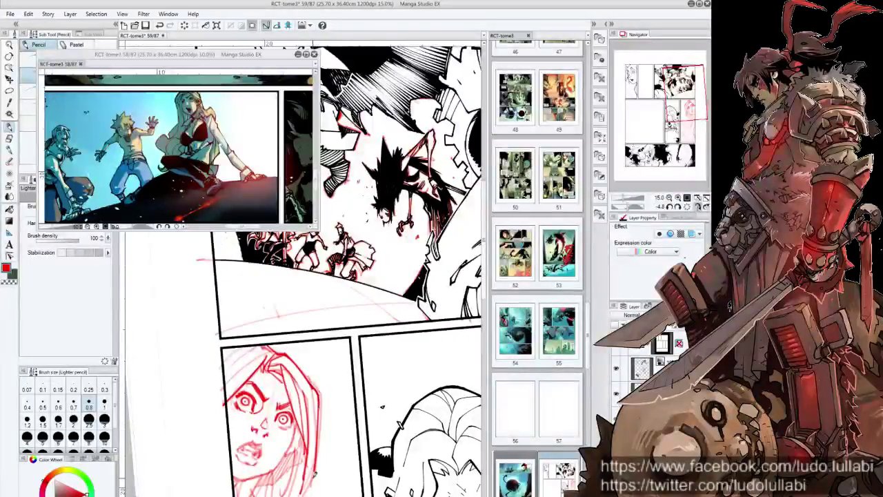
left_click_drag(314, 476, 345, 386)
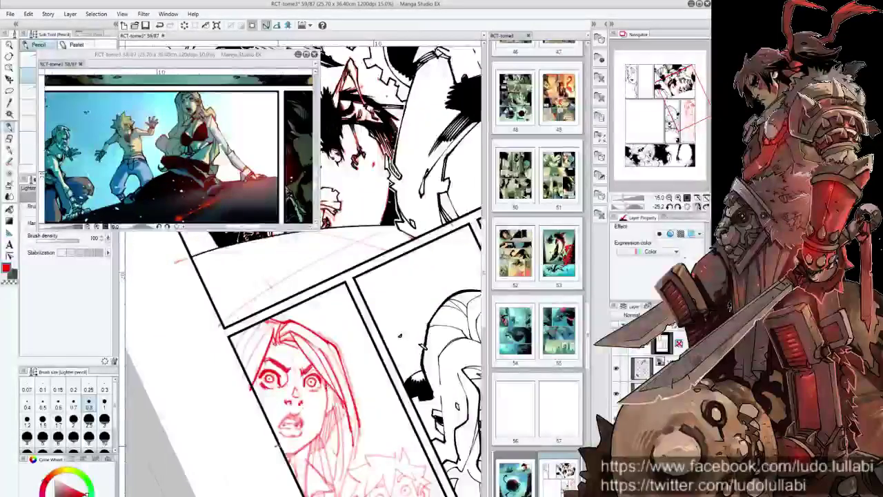
left_click_drag(315, 386, 359, 324)
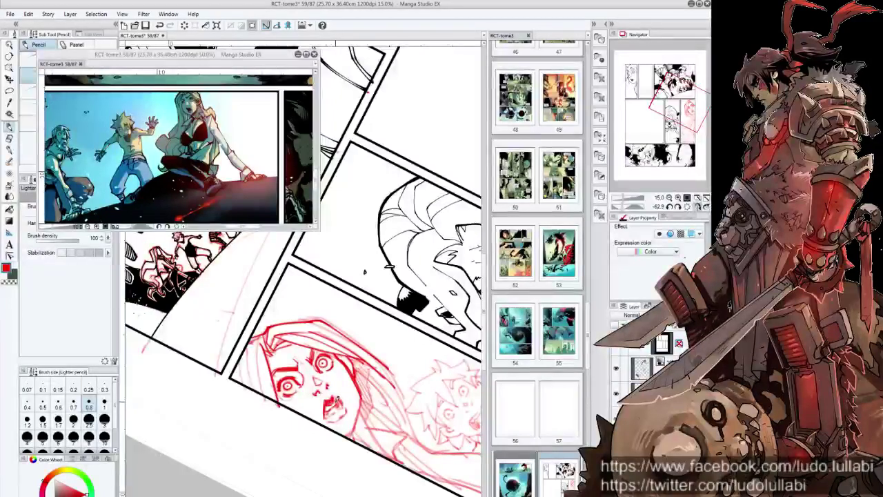
left_click_drag(364, 271, 364, 278)
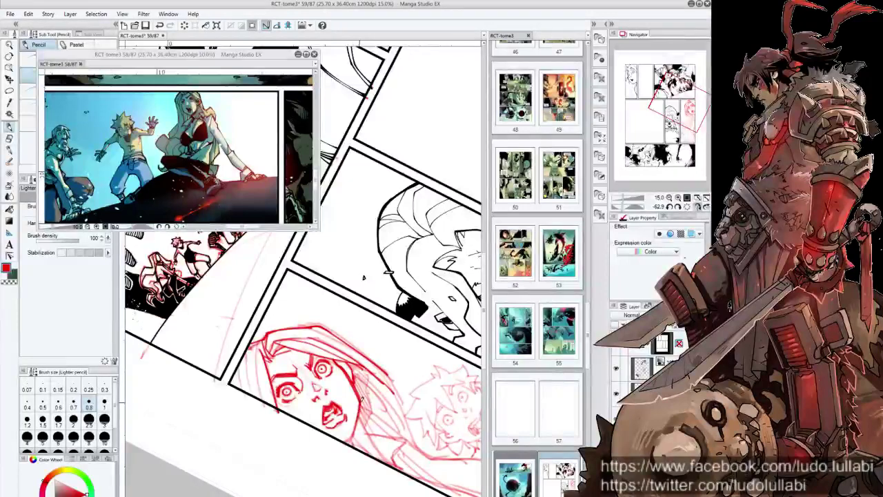
Step: Reset the view upright, then step its rotation back and forth with the minus and ^ keys
key("ctrl+0")
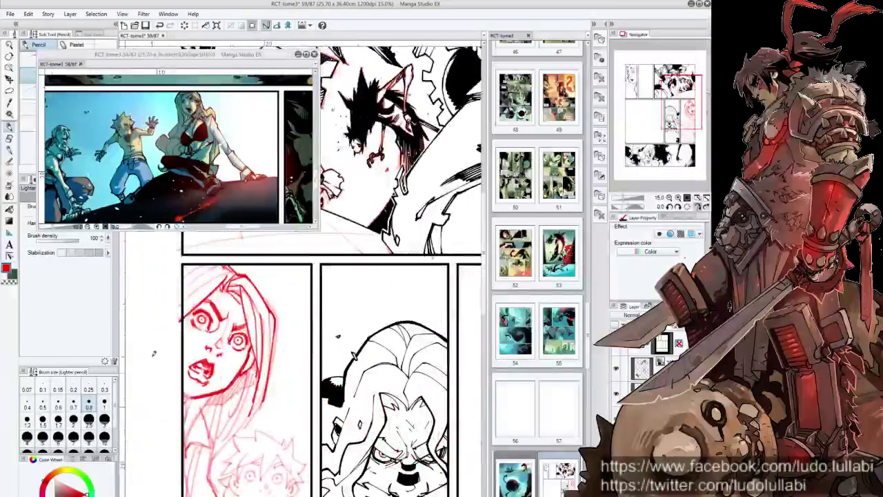
key("minus")
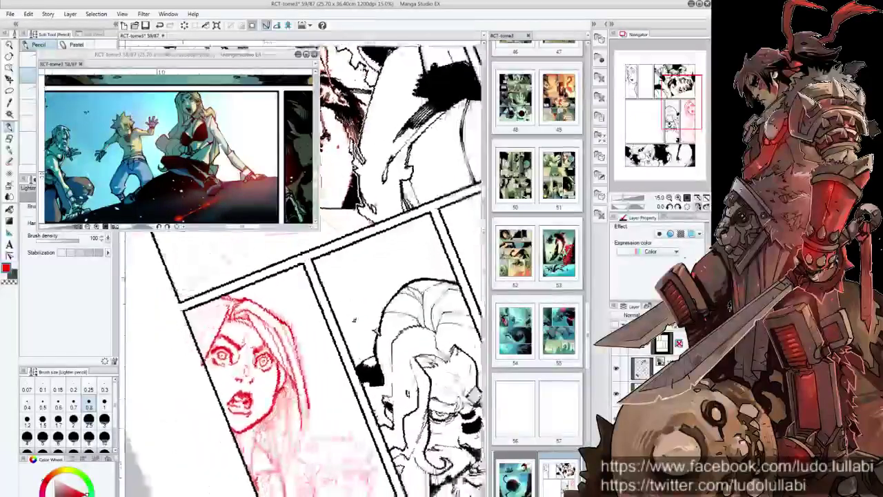
key("minus")
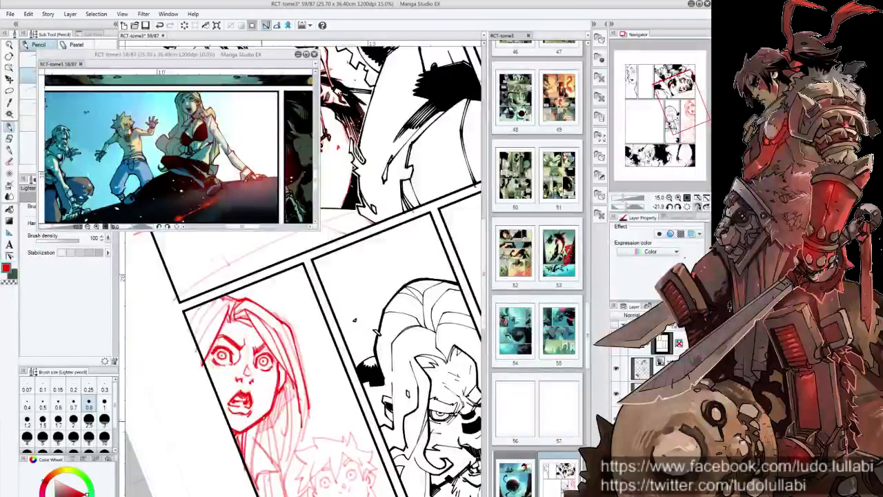
key("asciicircum")
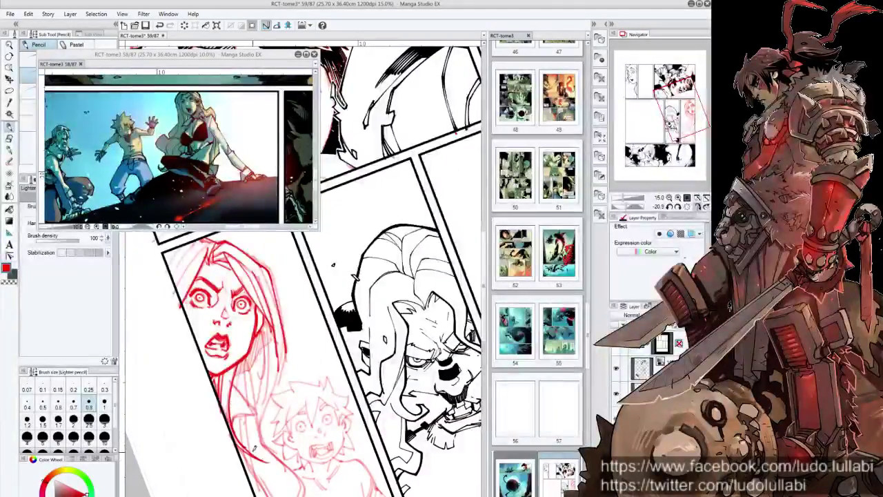
key("asciicircum")
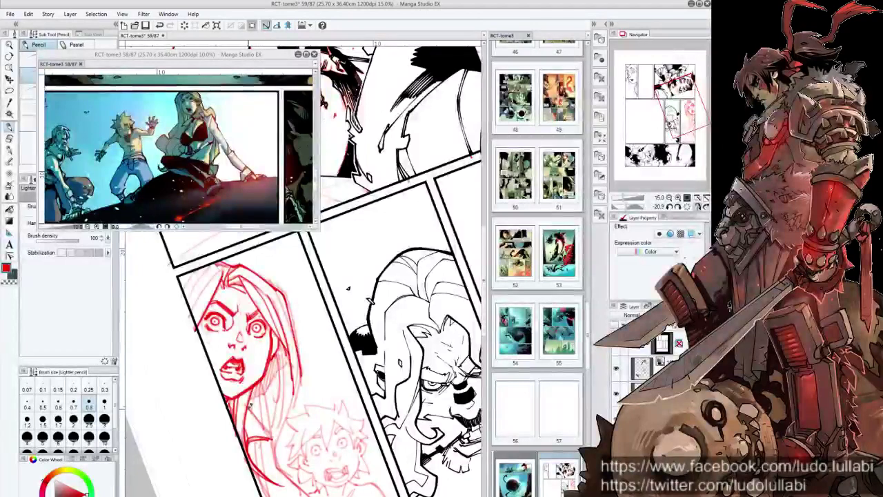
key("asciicircum")
key("asciicircum")
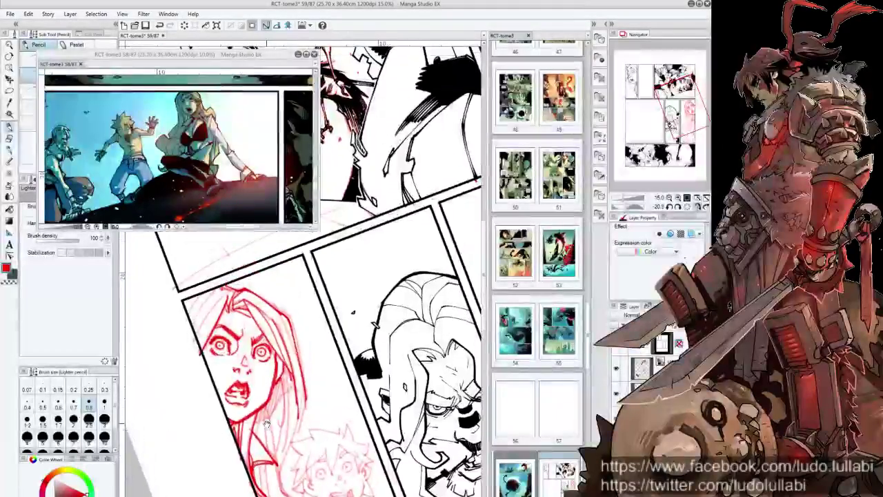
key("asciicircum")
key("asciicircum")
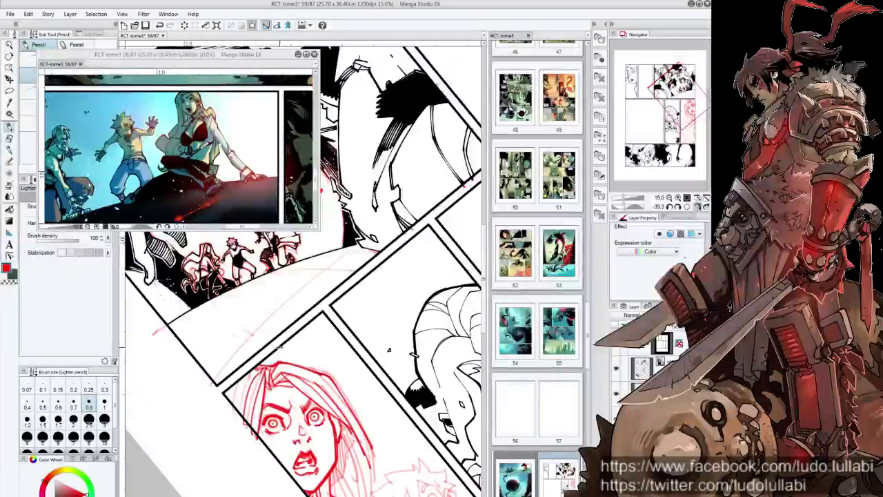
key("asciicircum")
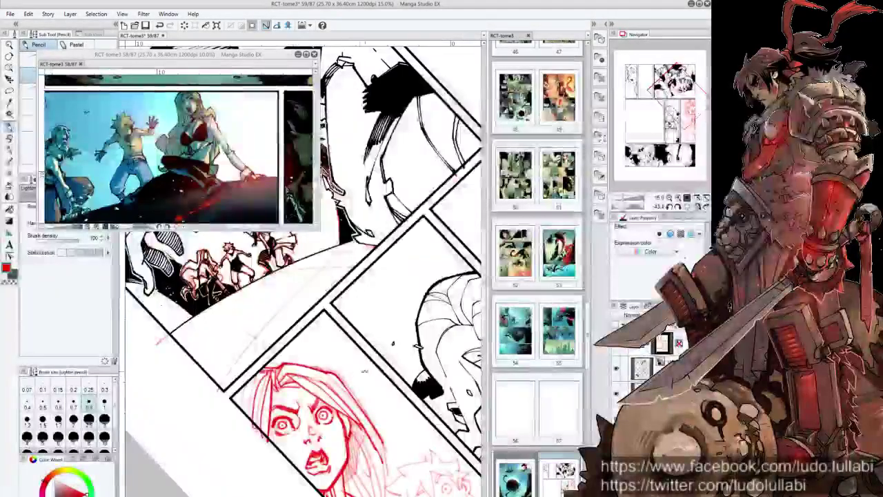
key("asciicircum")
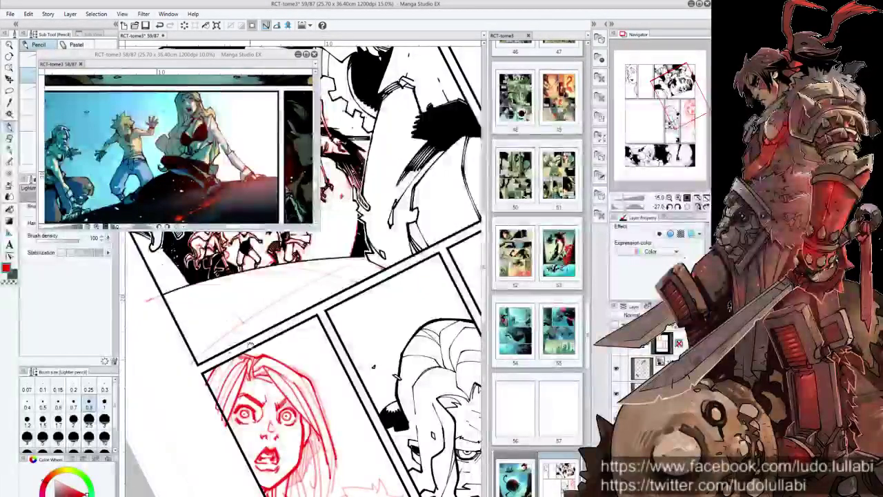
key("asciicircum")
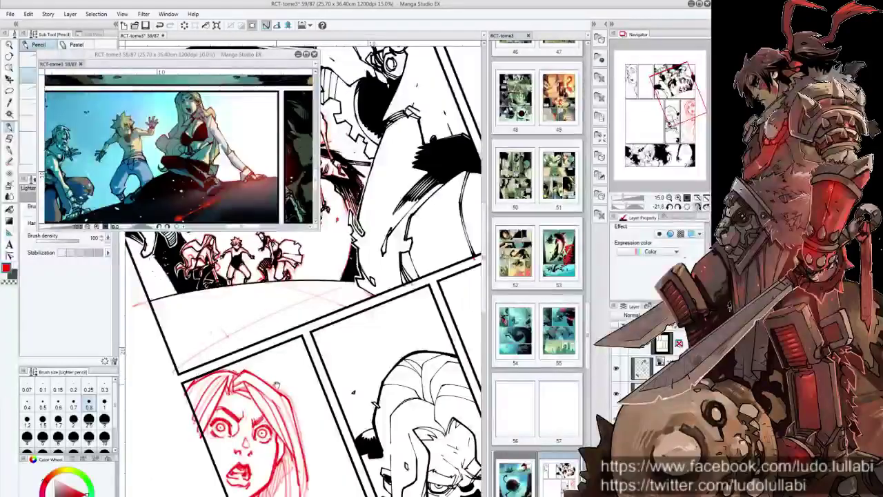
key("minus")
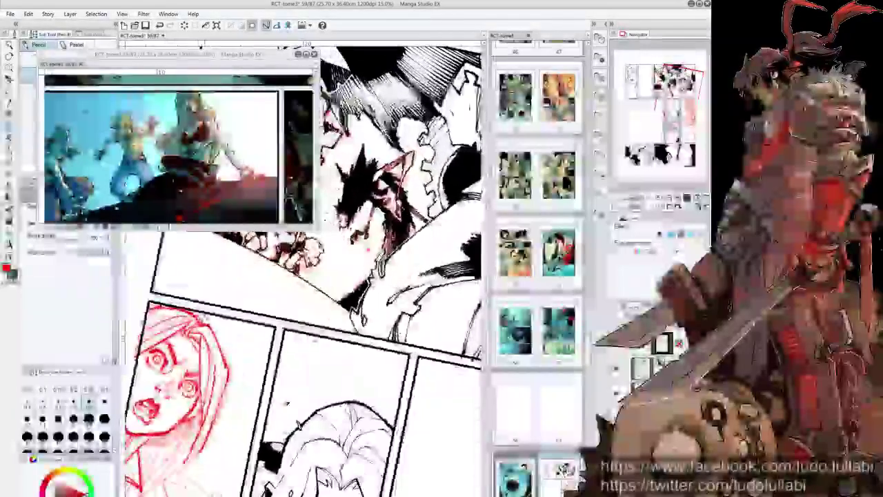
key("minus")
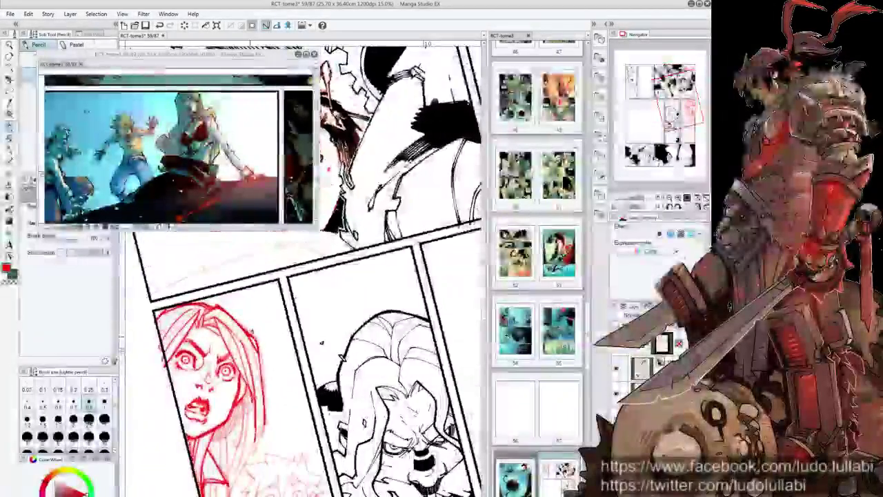
key("minus")
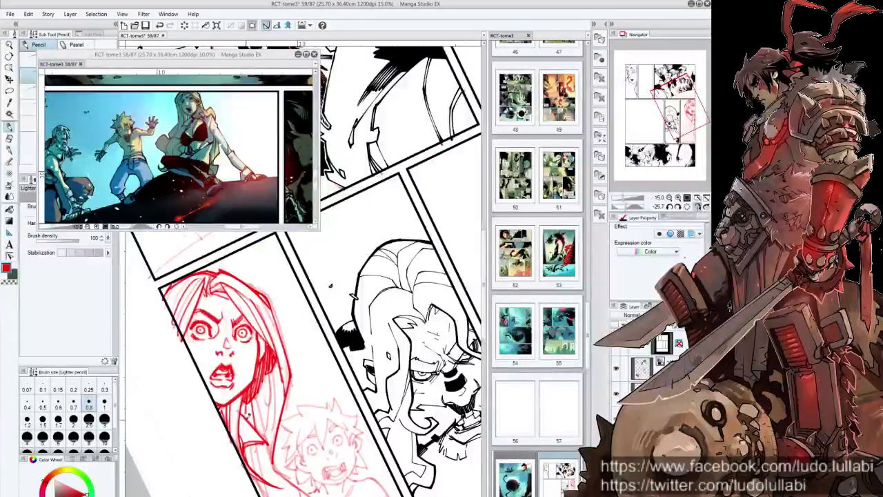
Step: Straighten, zoom out slightly and pan to frame the woman's face and upper panel
left_click_drag(330, 285, 342, 251)
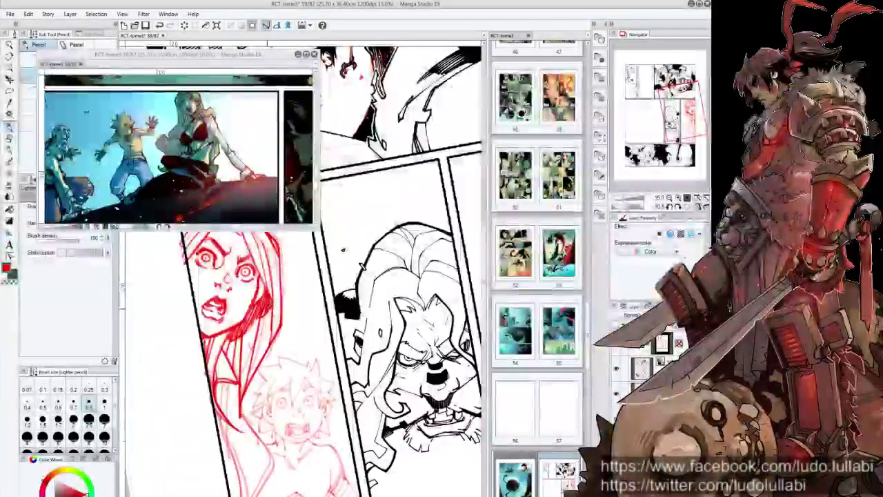
left_click_drag(343, 249, 359, 186)
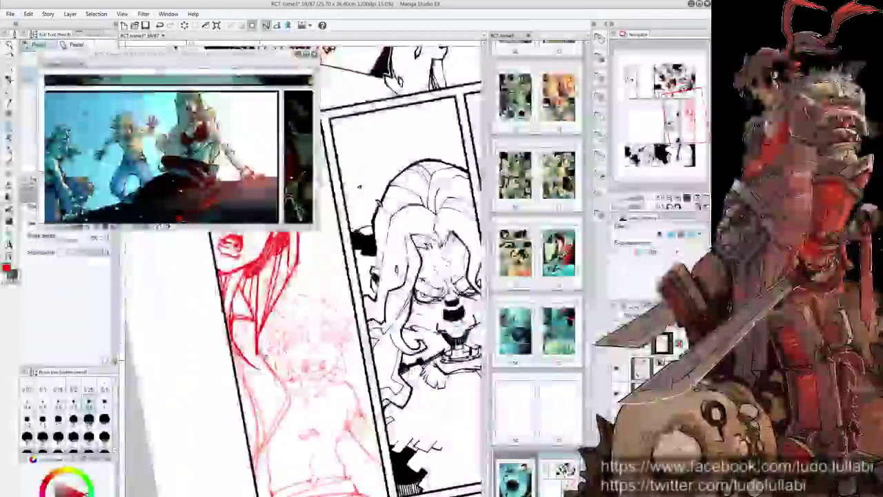
key("ctrl+minus")
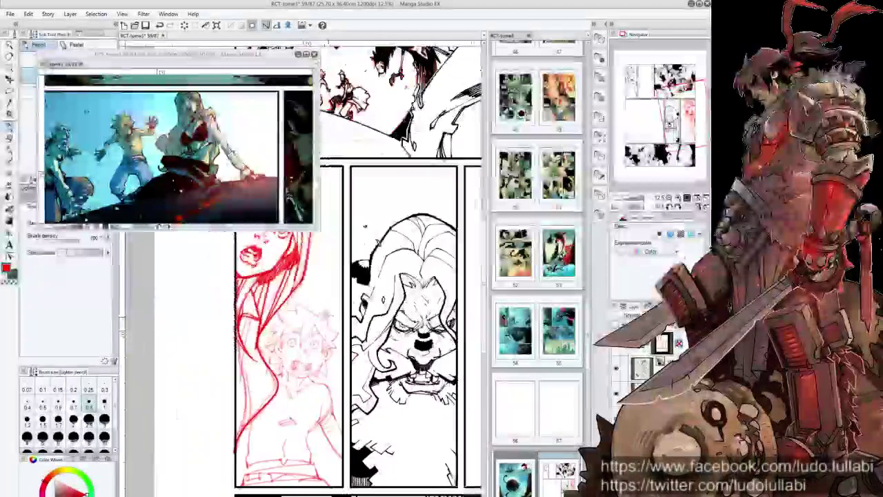
scroll(359, 311, "up", 3)
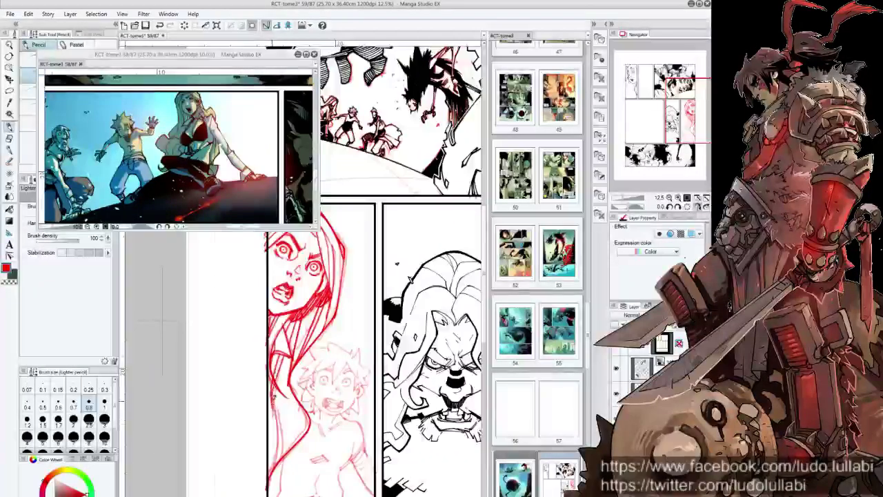
mouse_move(275, 428)
left_mouse_down()
mouse_move(307, 436)
mouse_move(284, 455)
left_mouse_up()
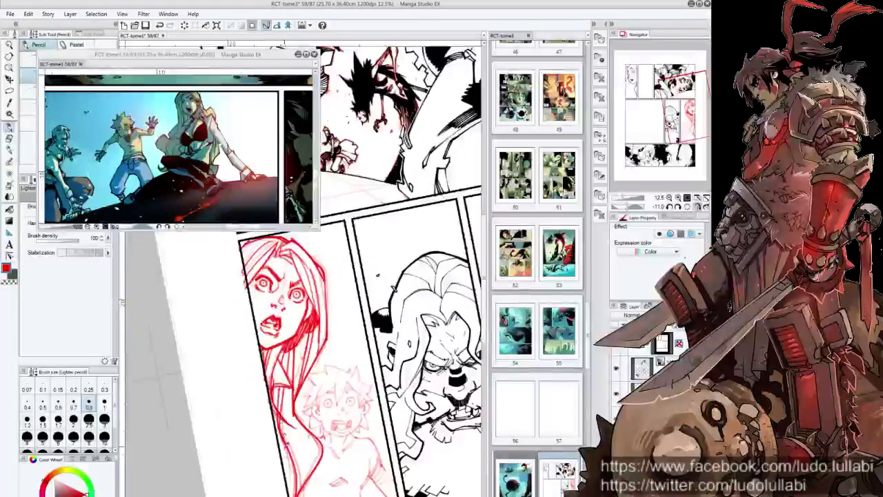
key("ctrl+at")
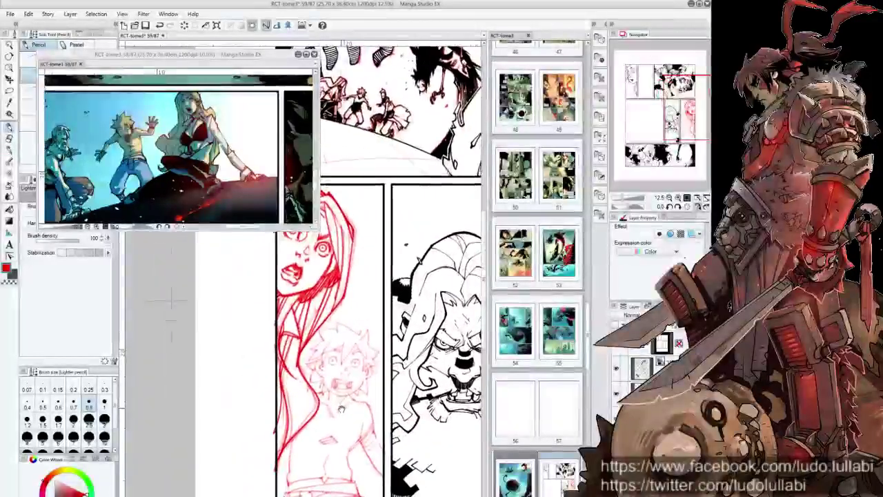
left_click_drag(342, 457, 345, 387)
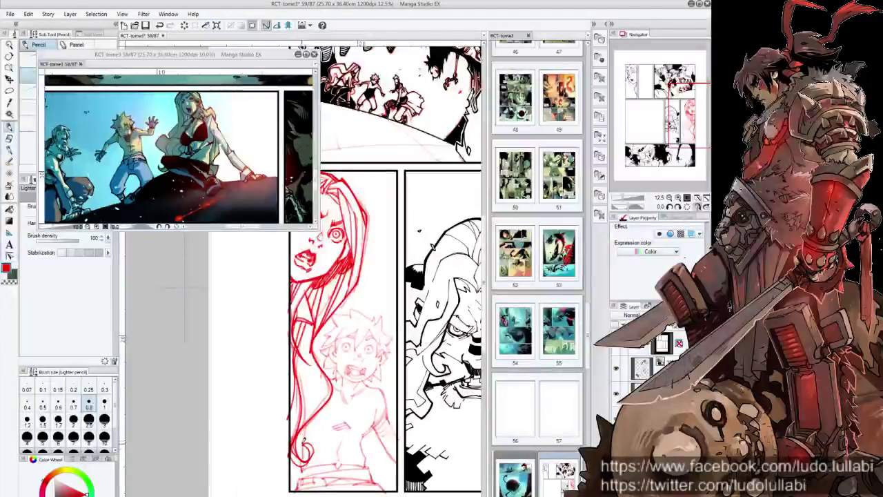
left_click_drag(303, 412, 295, 483)
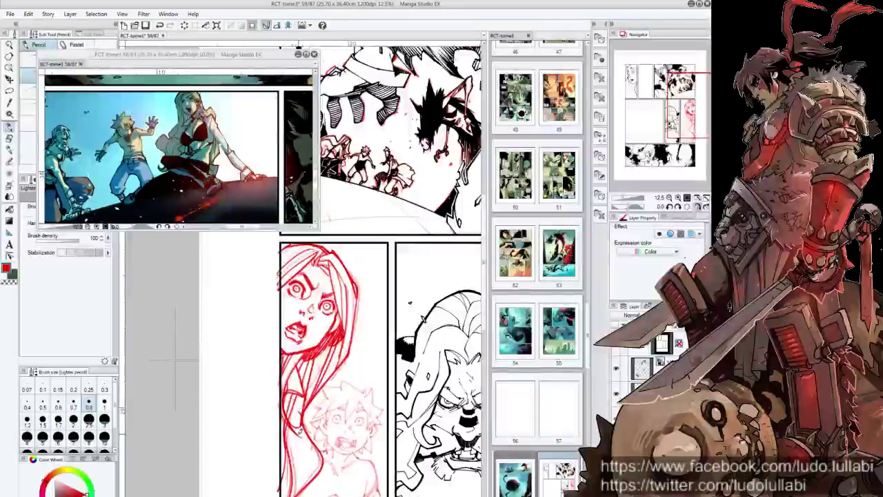
scroll(176, 359, "down", 3)
scroll(176, 359, "up", 2)
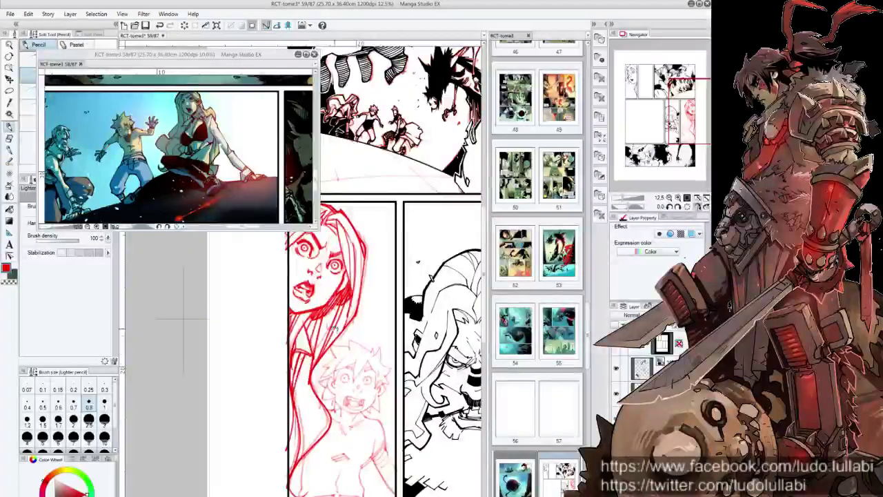
left_click_drag(183, 320, 164, 436)
Step: Sketch a red pencil line along the woman's hair and mirror the view to check it
left_click_drag(339, 340, 345, 396)
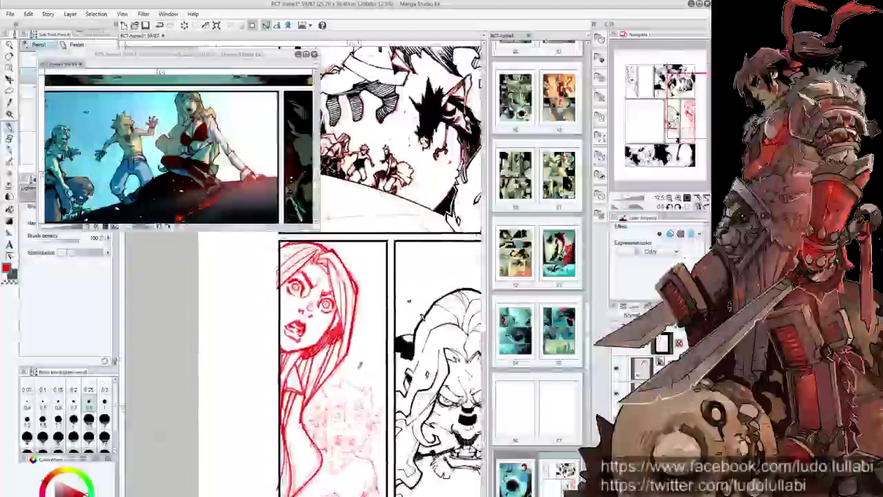
left_click(699, 205)
left_click_drag(355, 379, 147, 353)
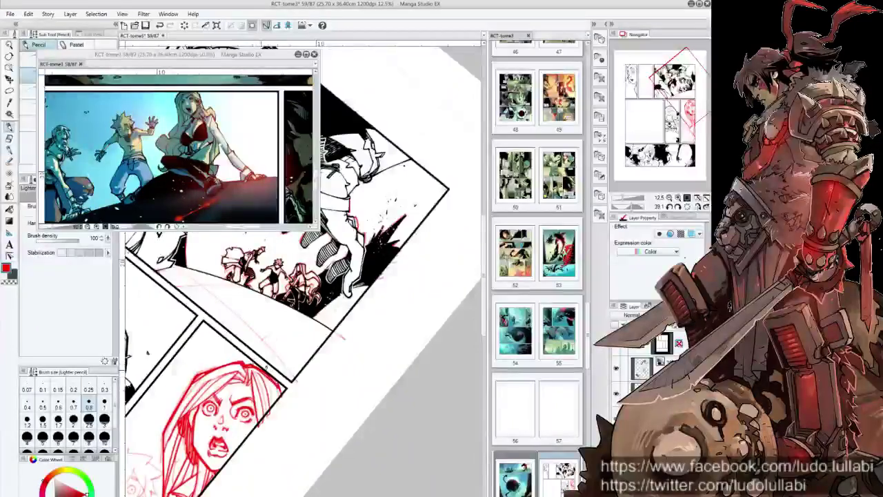
left_click_drag(278, 394, 368, 331)
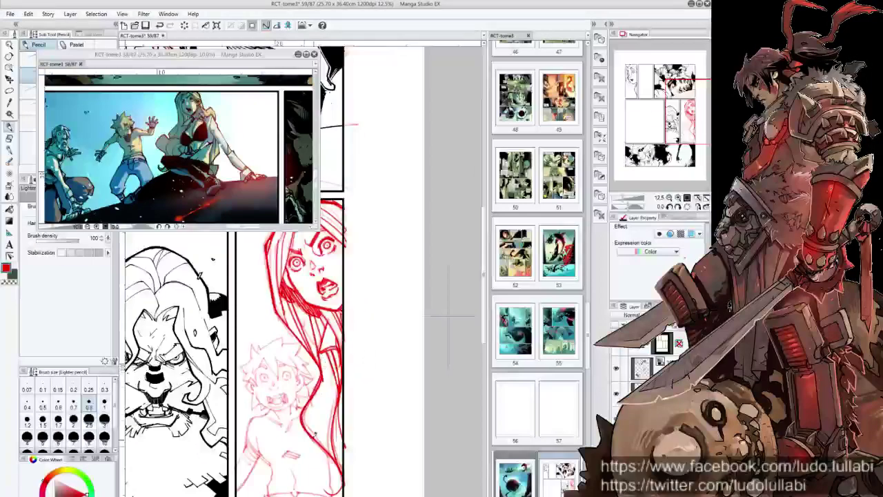
Step: Redraw the boy's mouth as a larger open mouth in red pencil, then pan to the woman
left_click_drag(448, 318, 459, 358)
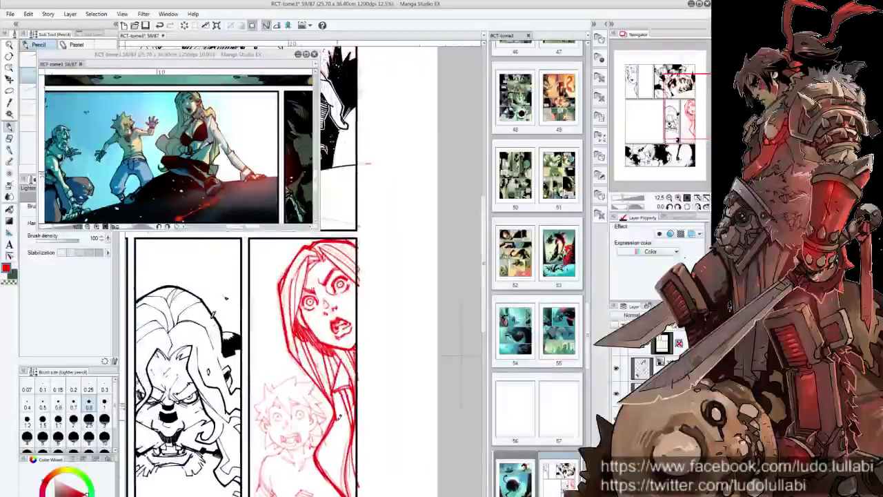
scroll(341, 407, "up", 1)
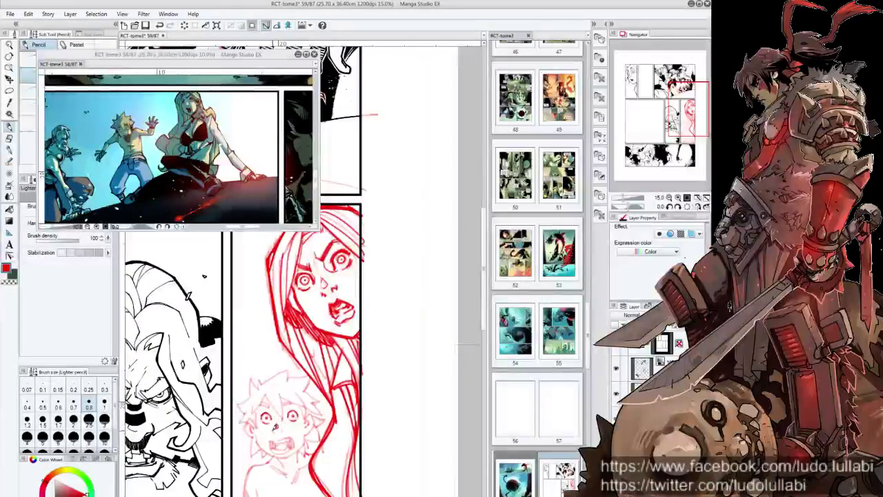
left_click_drag(335, 414, 324, 397)
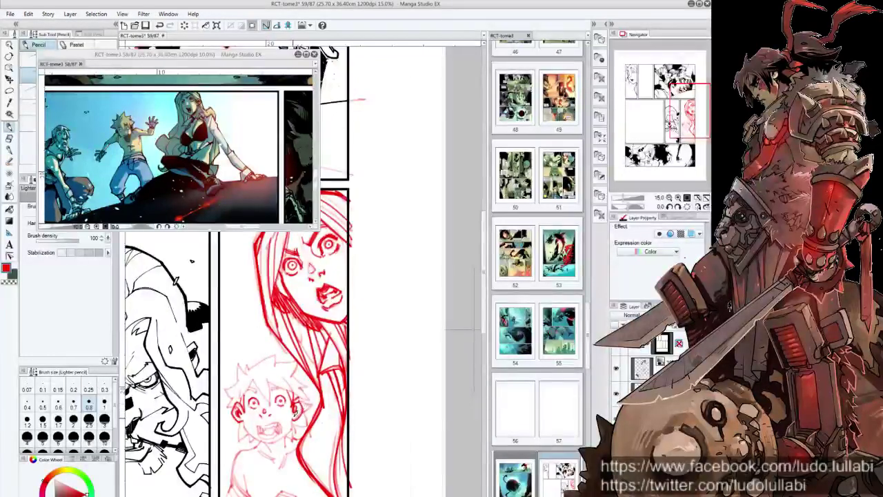
left_click_drag(304, 407, 301, 414)
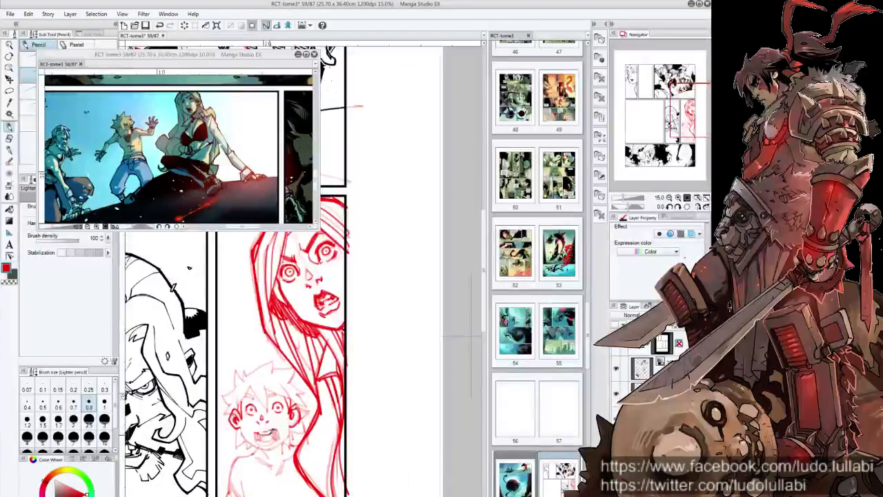
left_click_drag(261, 436, 269, 440)
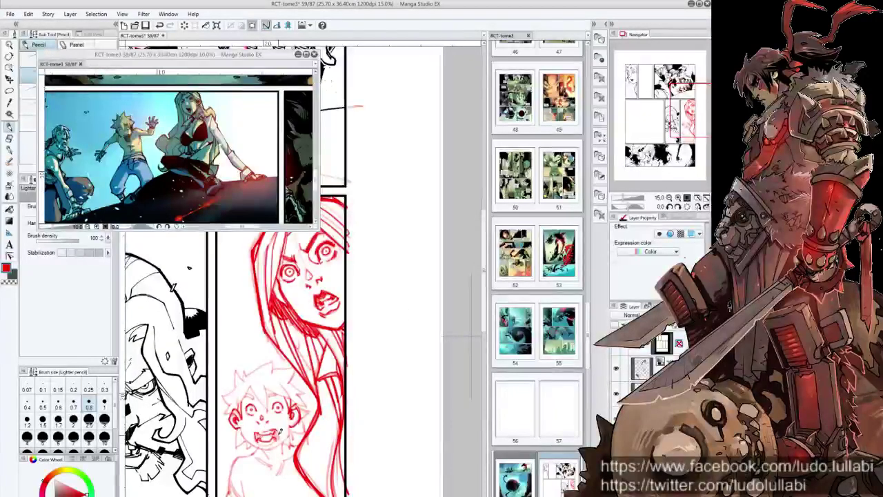
mouse_move(262, 433)
left_mouse_down()
mouse_move(271, 438)
mouse_move(337, 363)
mouse_move(321, 406)
left_mouse_up()
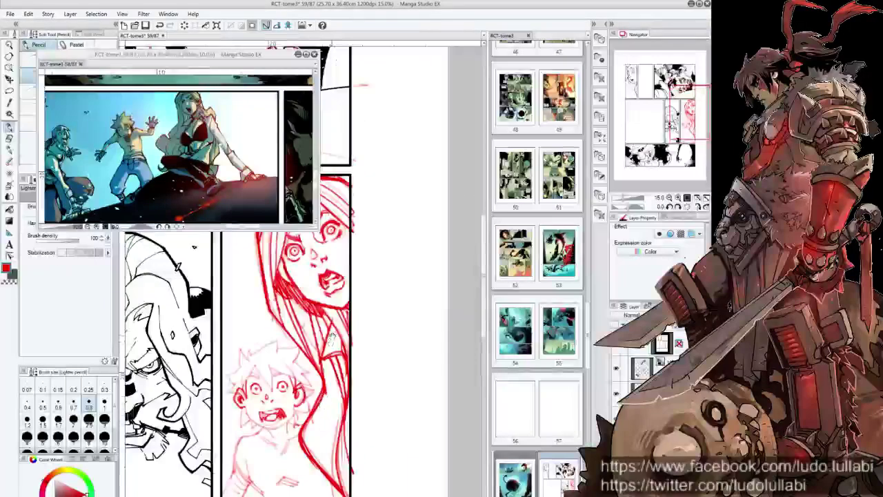
mouse_move(332, 339)
left_mouse_down()
mouse_move(321, 433)
mouse_move(327, 345)
left_mouse_up()
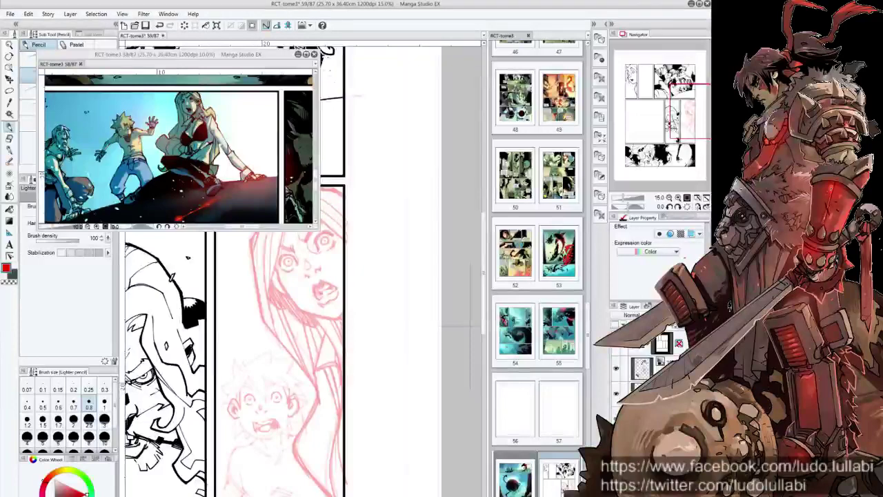
Step: Select the ink layer and the Pen tool, and zoom in on the woman's face
left_click(642, 368)
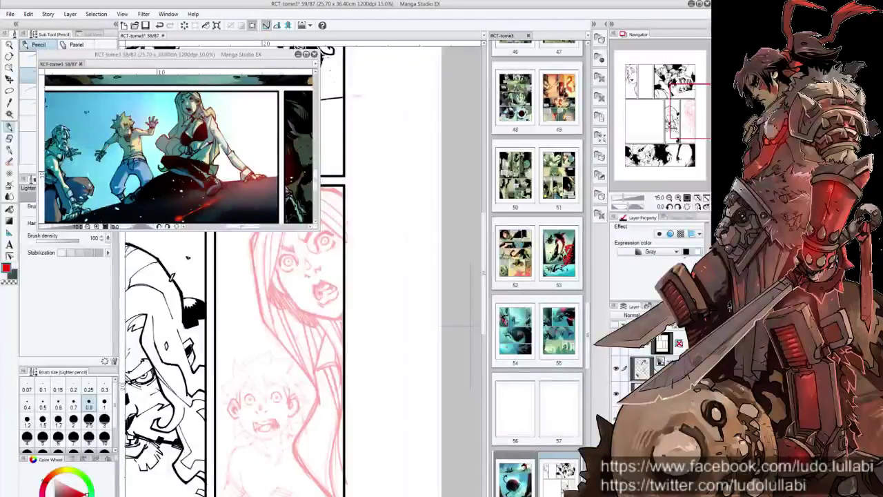
left_click(11, 146)
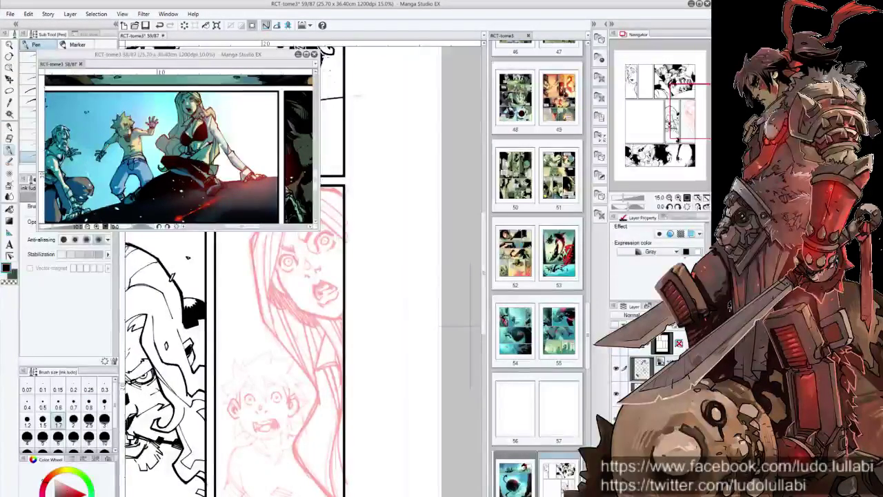
left_click_drag(351, 304, 303, 403)
scroll(314, 372, "up", 1)
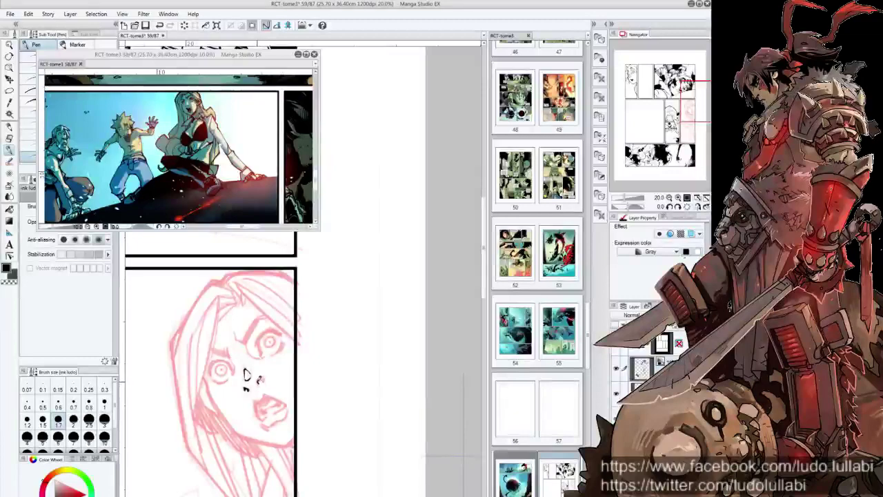
Step: Ink the woman's eyebrow in black, rotating the view around her face
mouse_move(245, 374)
left_mouse_down()
mouse_move(225, 398)
mouse_move(244, 331)
left_mouse_up()
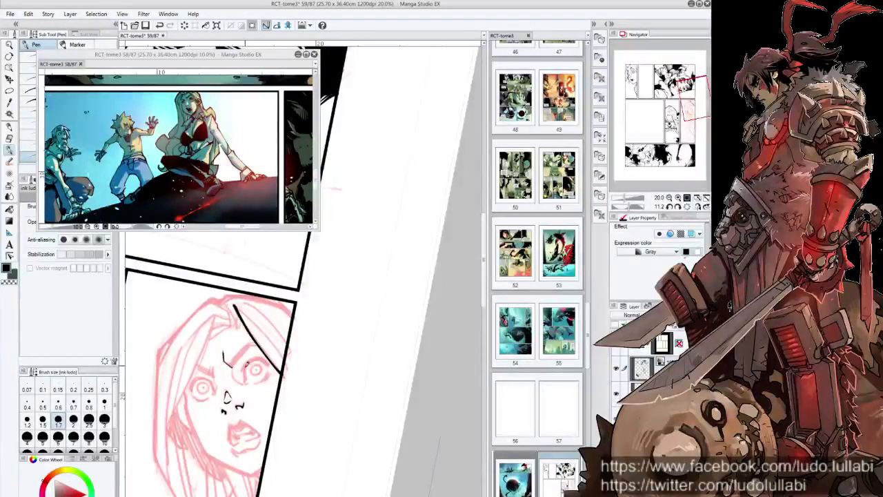
left_click_drag(303, 359, 331, 372)
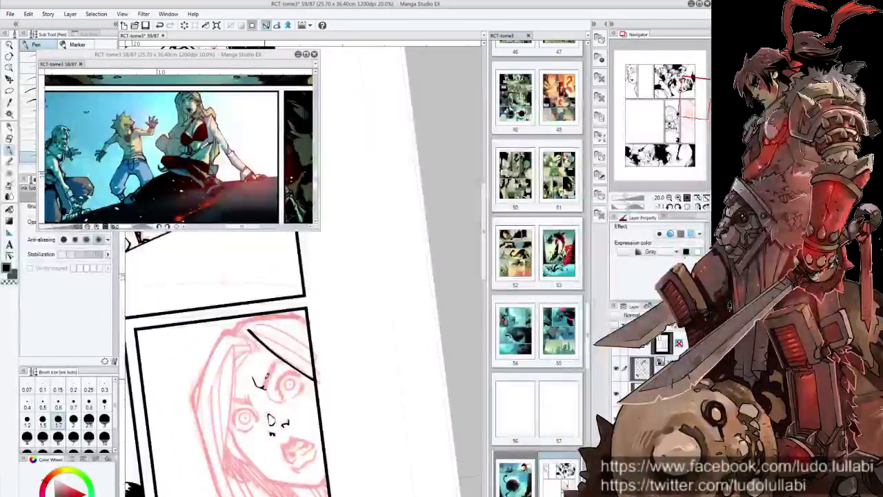
left_click_drag(275, 360, 262, 388)
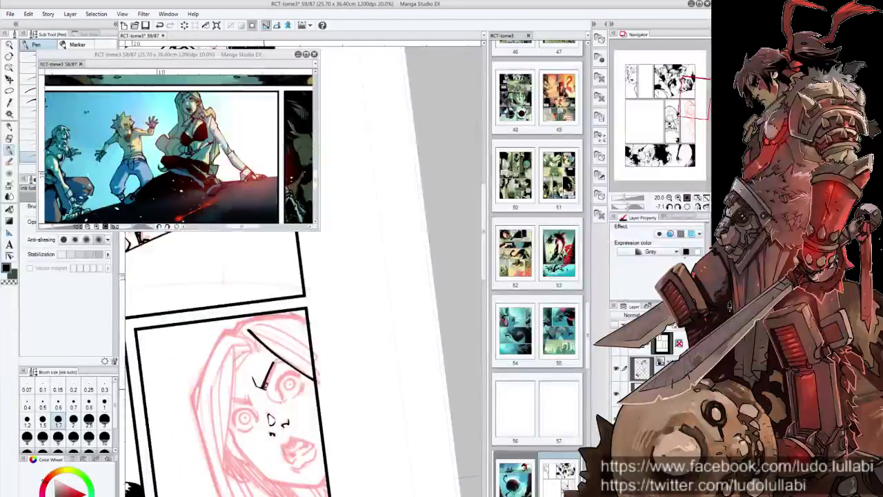
left_click_drag(311, 359, 276, 324)
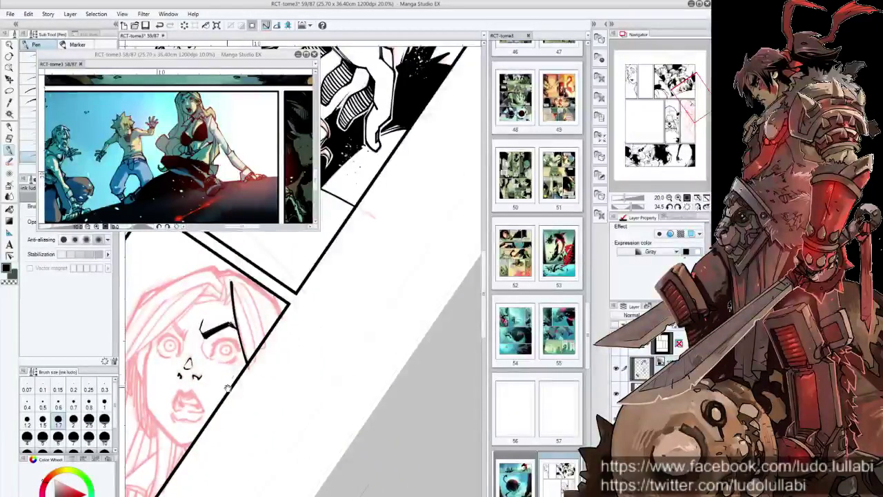
mouse_move(228, 388)
left_mouse_down()
mouse_move(330, 360)
mouse_move(264, 352)
left_mouse_up()
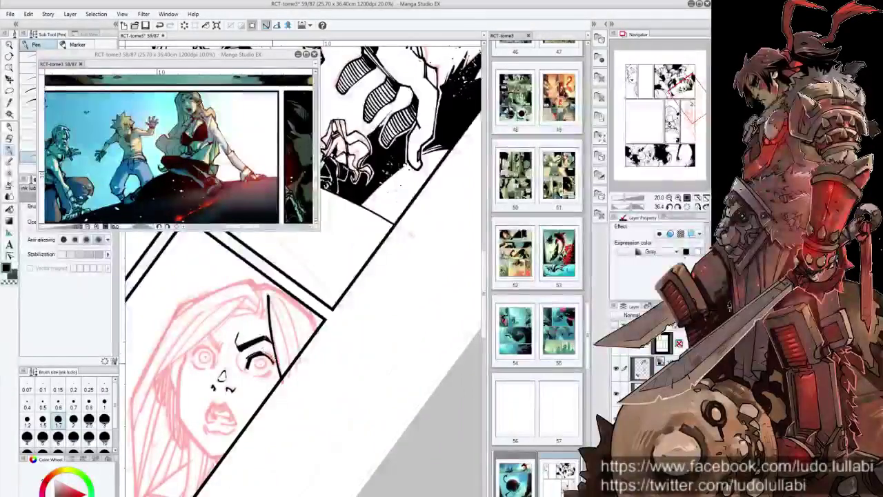
left_click_drag(263, 352, 305, 326)
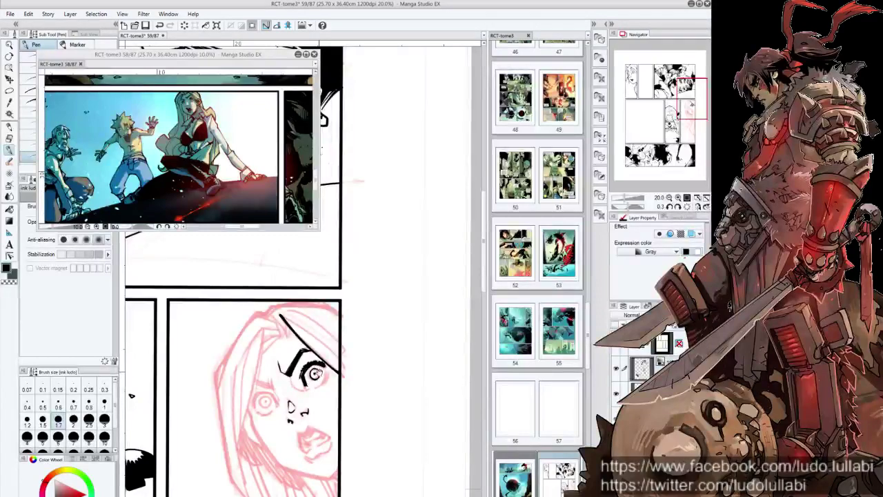
mouse_move(359, 374)
left_mouse_down()
mouse_move(339, 404)
mouse_move(144, 461)
left_mouse_up()
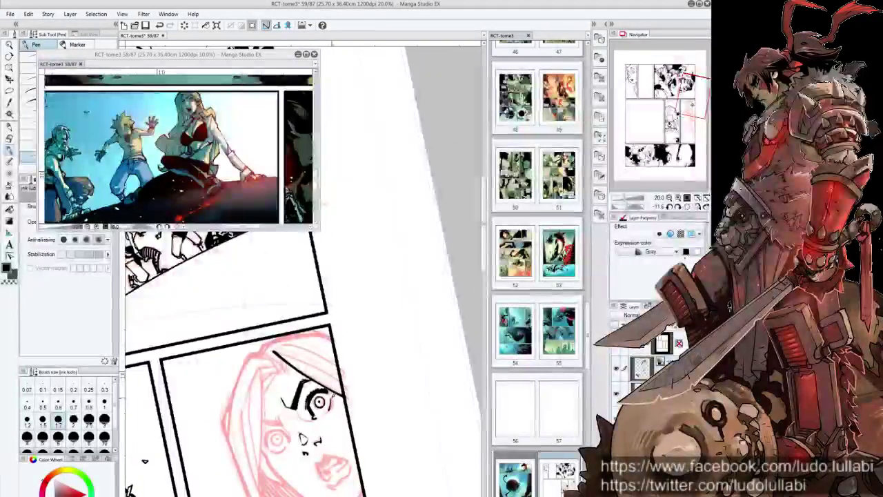
double_click(345, 388)
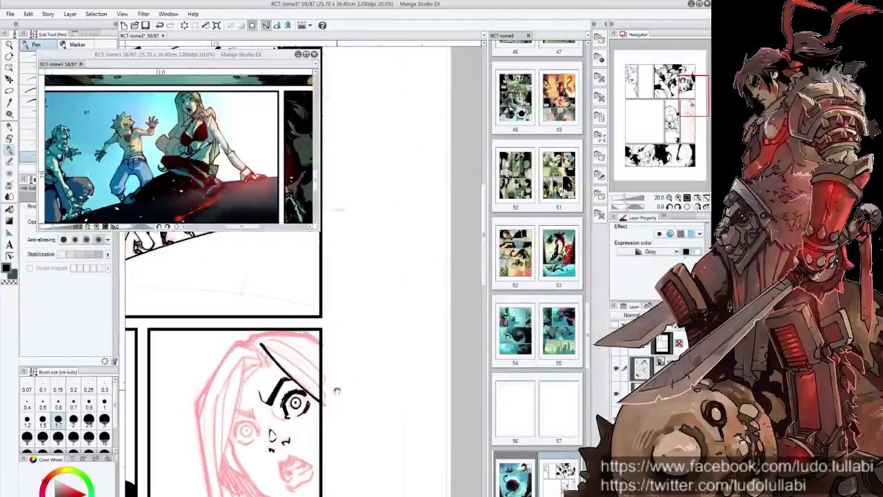
Step: Ink the woman's lower lip and mouth corners in black, then straighten the page to 0°
mouse_move(307, 428)
left_mouse_down()
mouse_move(302, 399)
mouse_move(367, 368)
left_mouse_up()
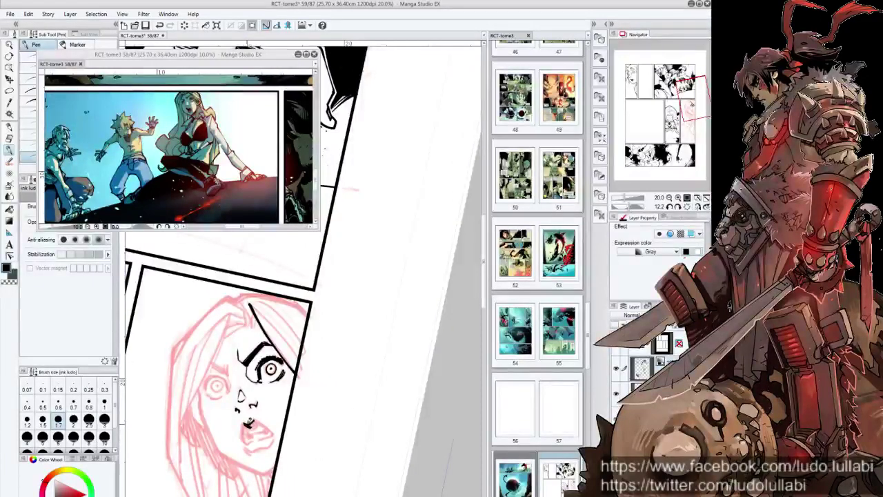
left_click_drag(285, 443, 274, 426)
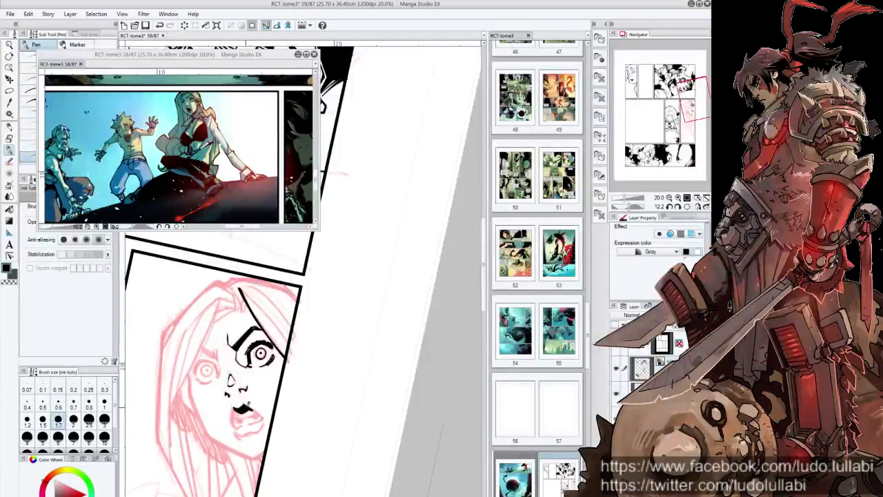
left_click_drag(238, 410, 260, 414)
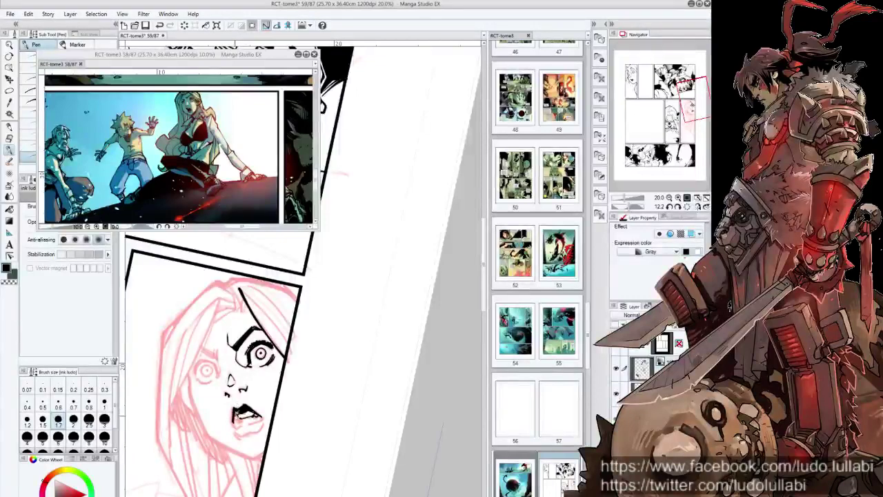
left_click_drag(236, 413, 241, 420)
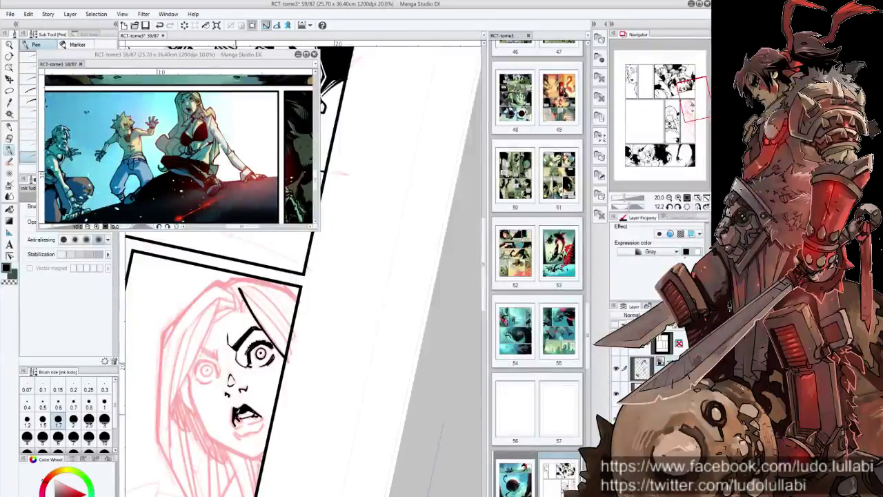
key("minus")
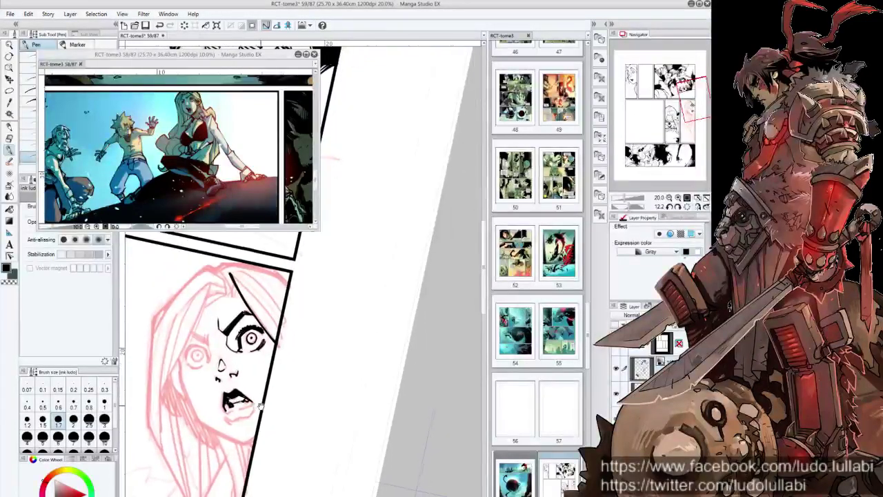
key("minus")
key("minus")
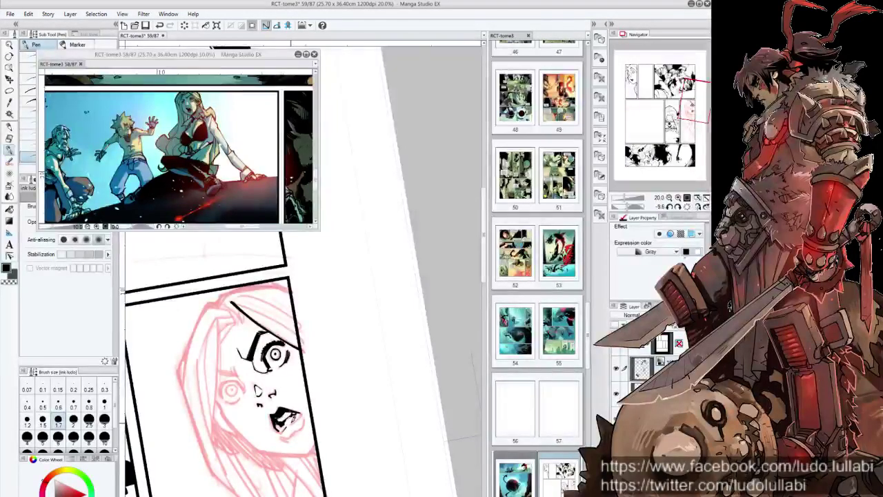
left_click_drag(299, 407, 305, 418)
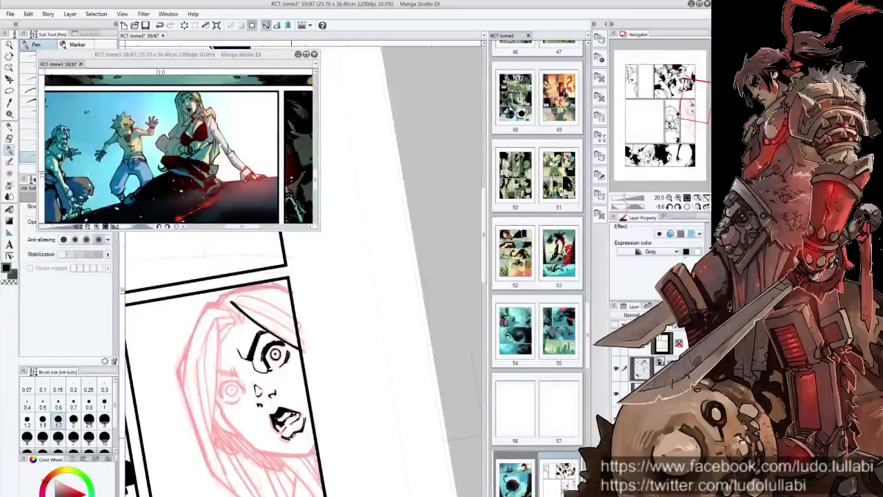
key("ctrl+@")
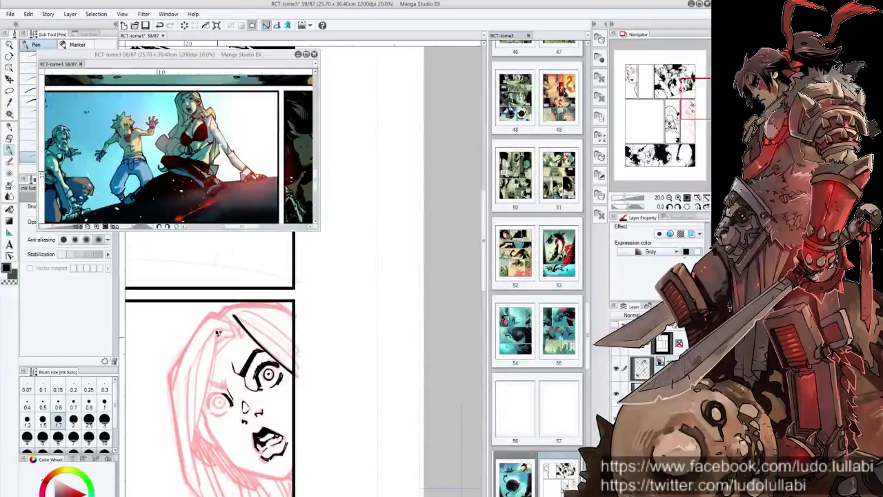
Step: Ink the left side of the woman's face and small strokes around her left eye
left_click_drag(219, 327, 193, 452)
key("minus")
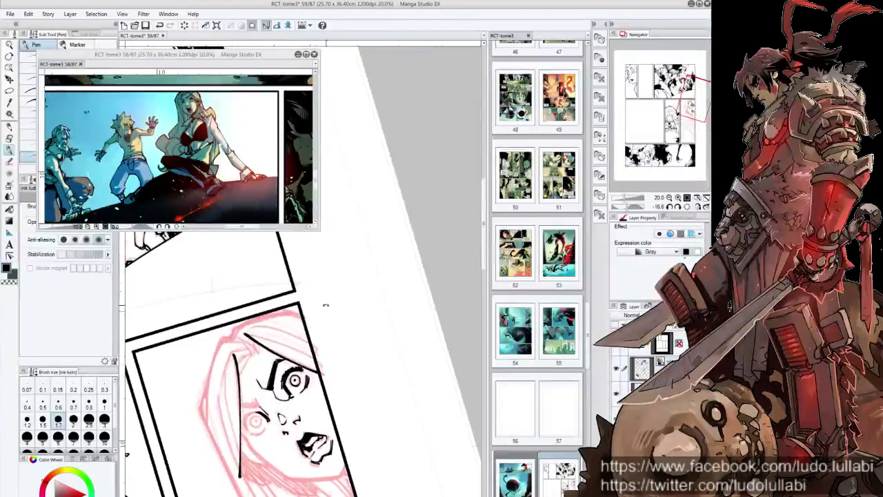
key("asciicircum")
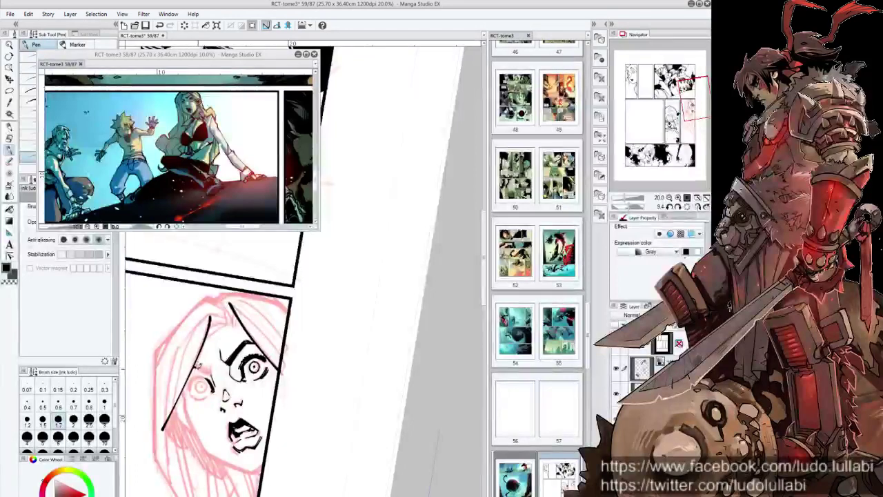
left_click_drag(198, 363, 213, 375)
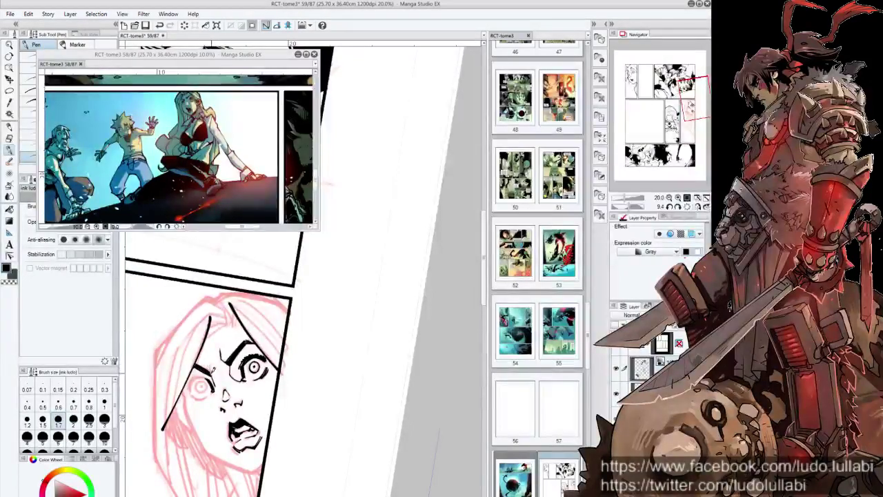
left_click_drag(276, 345, 287, 343)
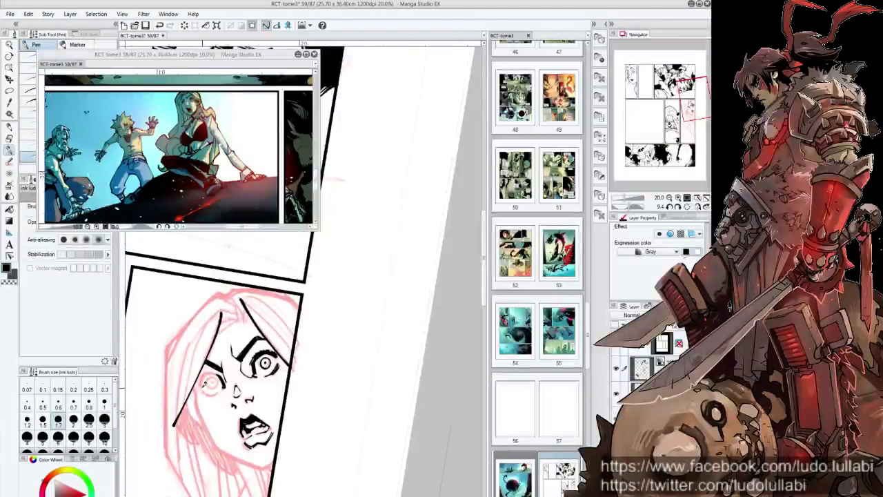
left_click_drag(202, 371, 351, 359)
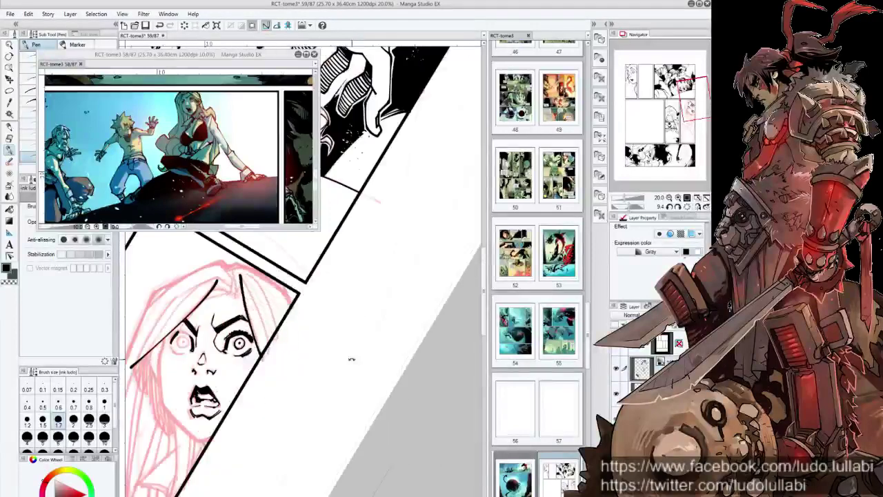
Step: Zoom in slightly and re-tilt the page around the face, ending at about 15°
left_click_drag(312, 317, 176, 392)
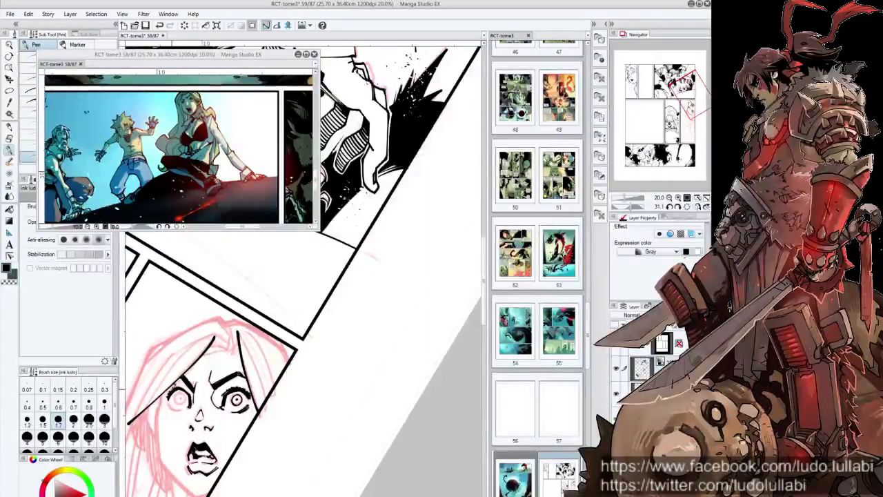
key("ctrl+plus")
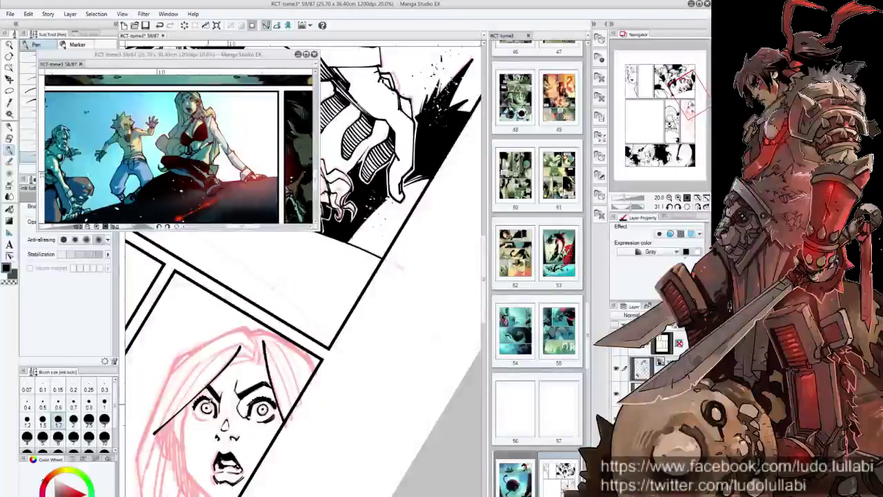
left_click_drag(228, 422, 247, 410)
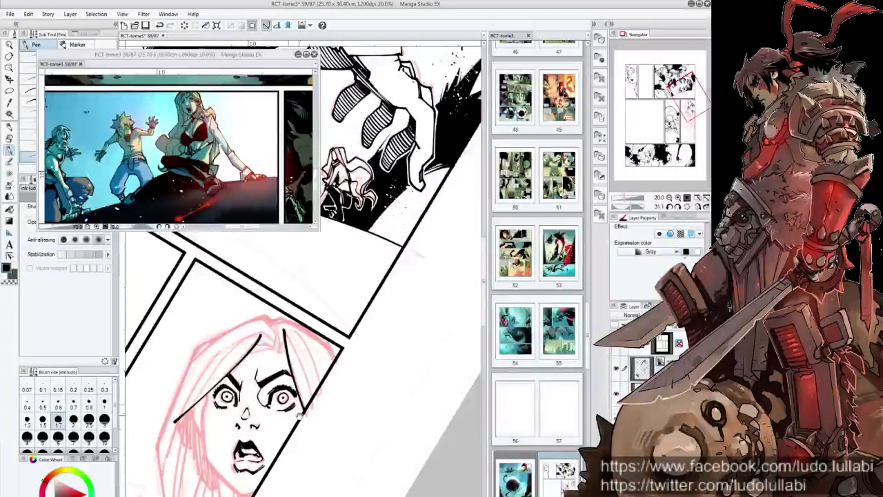
left_click_drag(300, 415, 231, 354)
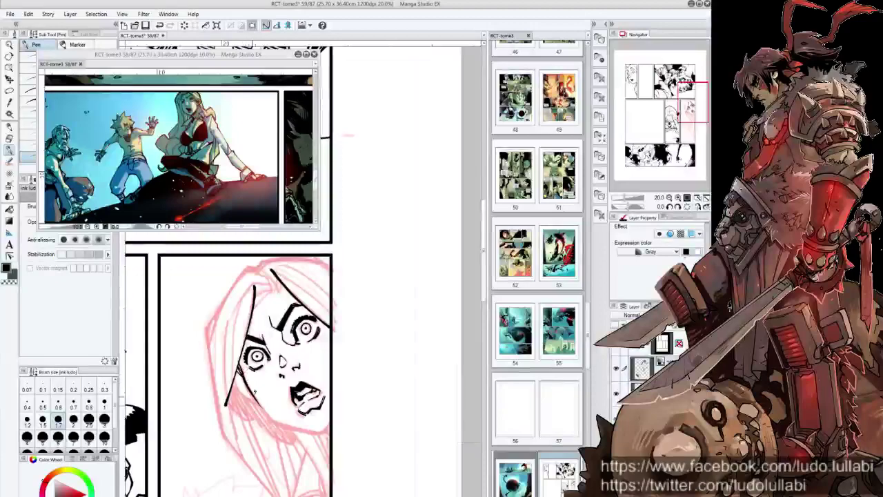
mouse_move(383, 284)
left_mouse_down()
mouse_move(414, 255)
mouse_move(353, 418)
left_mouse_up()
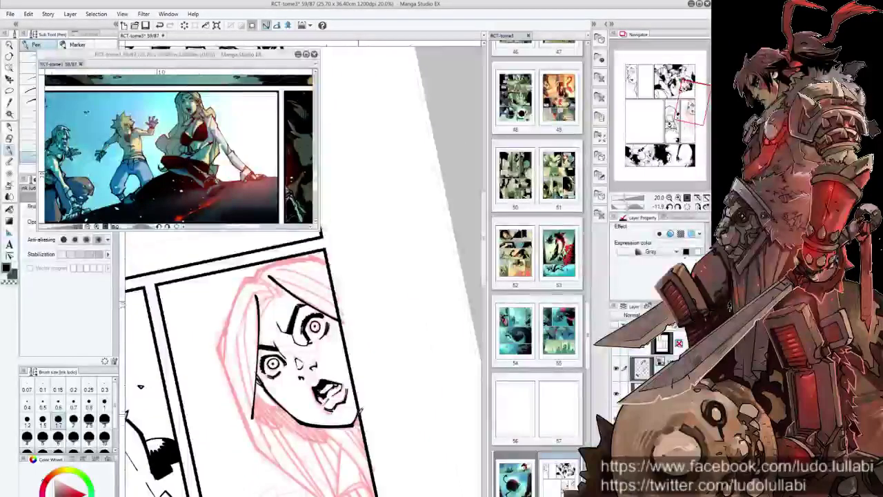
key("ctrl+at")
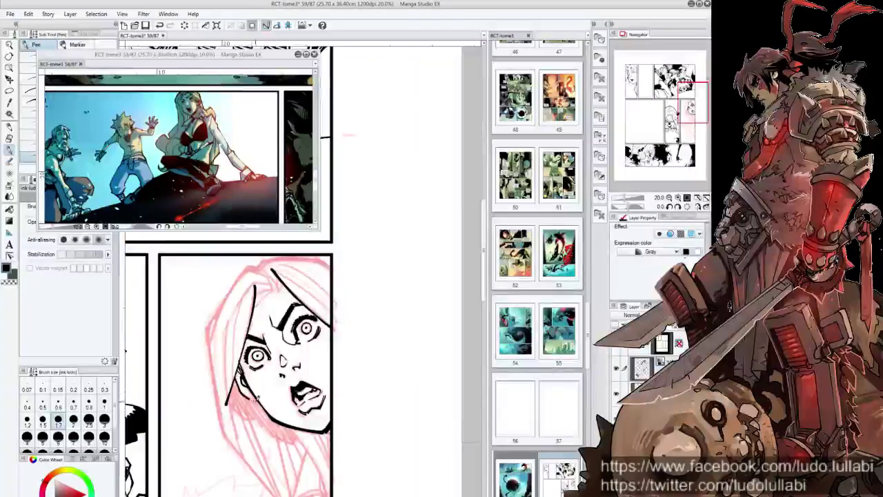
left_click_drag(256, 403, 359, 317)
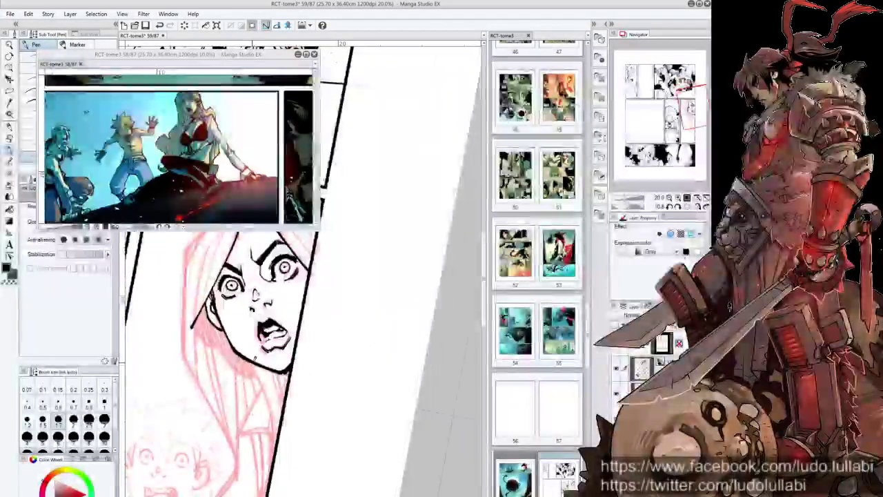
Step: Ink the woman's jaw edge and the hair strands below her face in black
left_click_drag(279, 397, 274, 423)
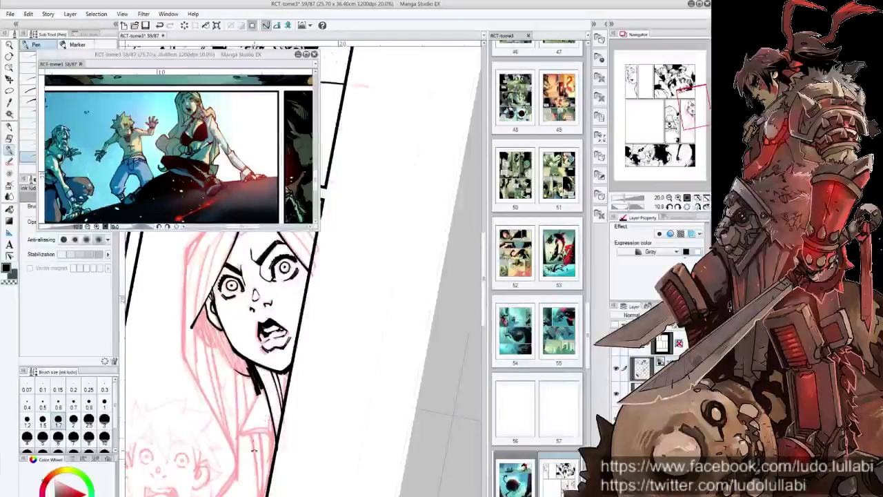
left_click_drag(254, 449, 290, 364)
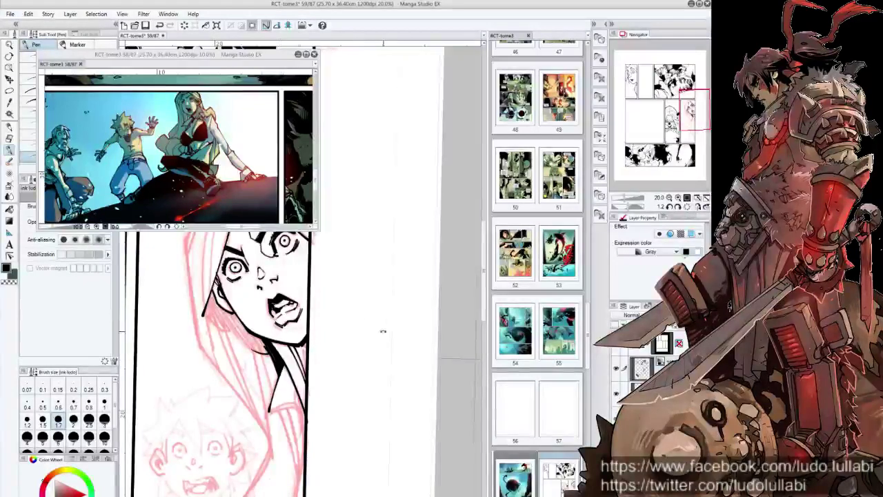
left_click_drag(383, 332, 360, 368)
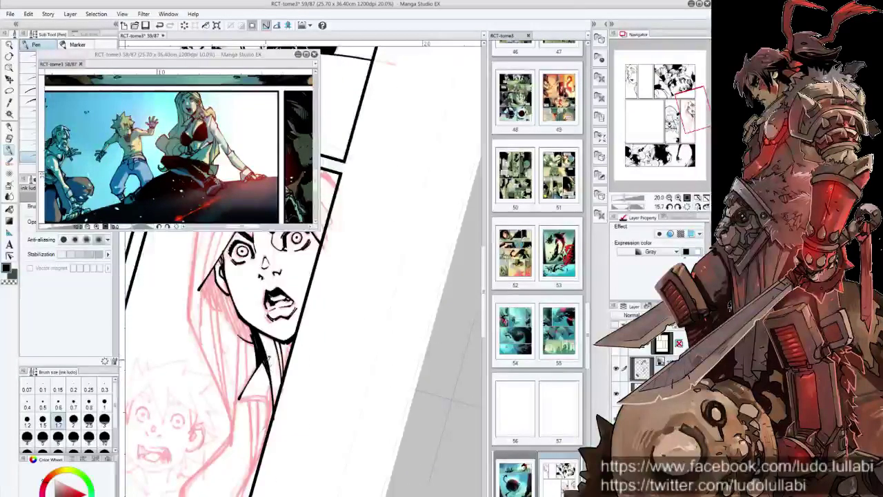
left_click_drag(387, 280, 379, 304)
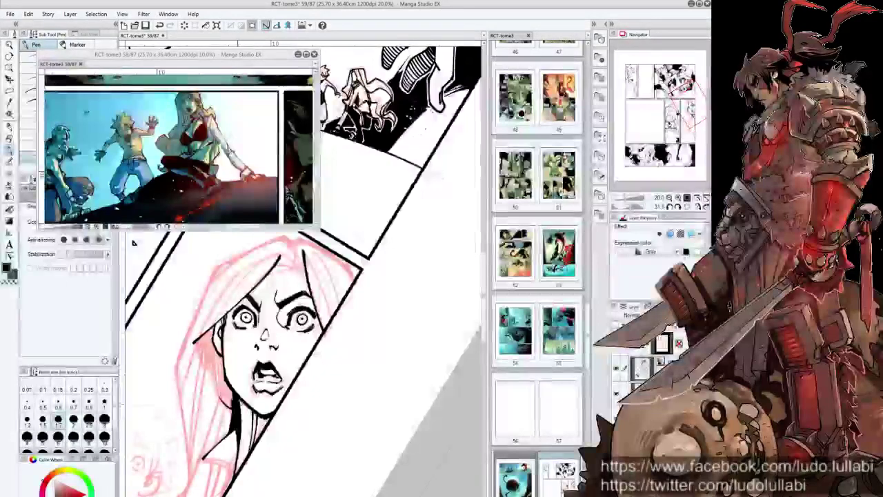
left_click_drag(133, 242, 127, 298)
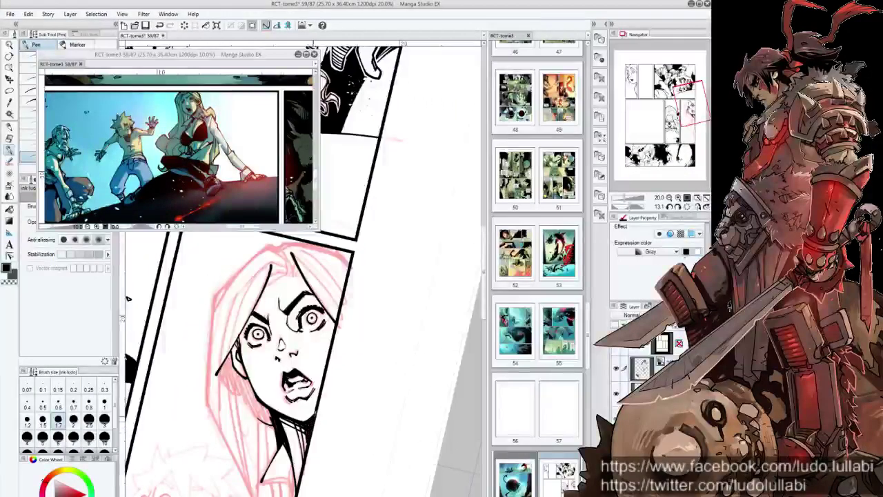
left_click_drag(128, 298, 131, 352)
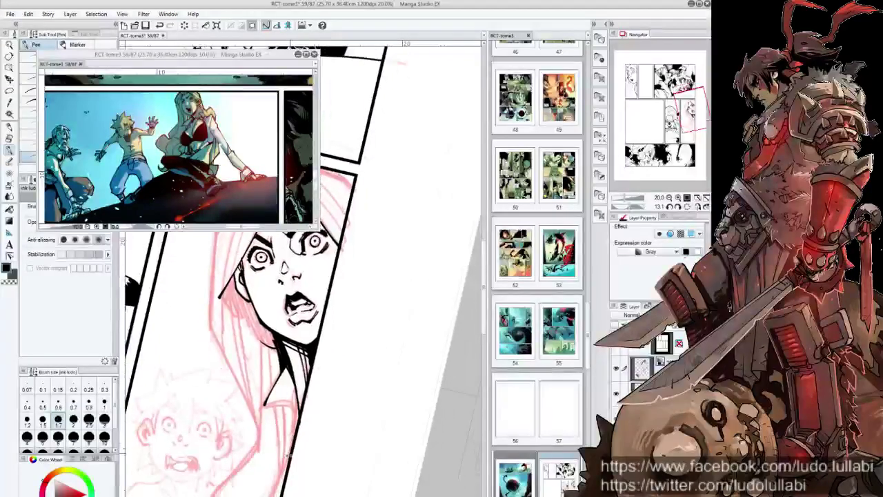
left_click_drag(361, 359, 353, 396)
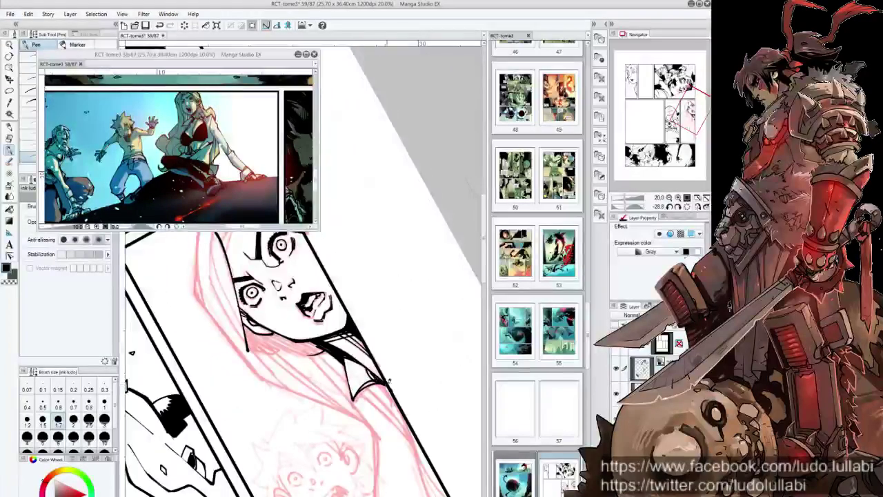
Step: Ink the left edge of her hair as one long black line
key("ctrl+at")
mouse_move(380, 378)
left_mouse_down()
mouse_move(355, 437)
mouse_move(336, 431)
left_mouse_up()
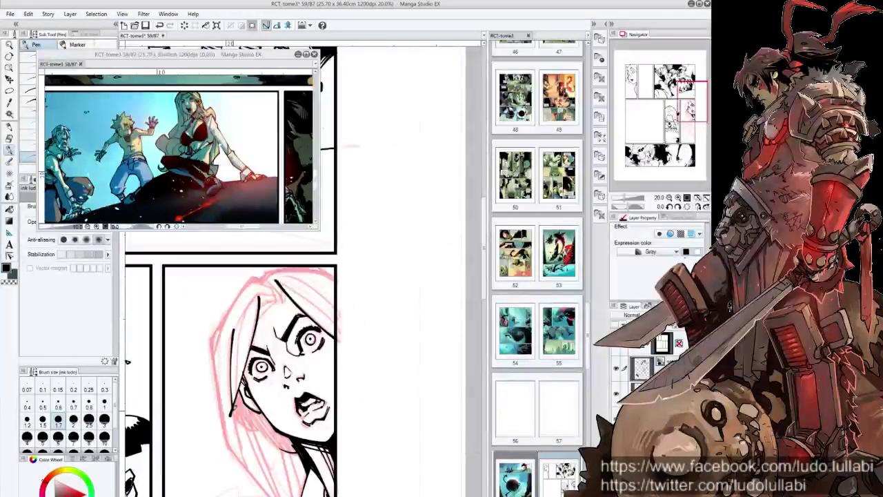
left_click_drag(352, 146, 351, 361)
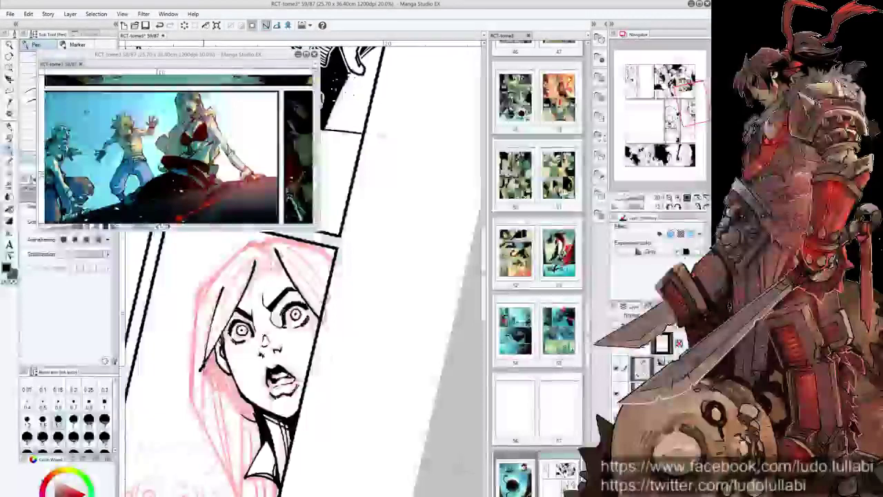
left_click_drag(208, 362, 205, 423)
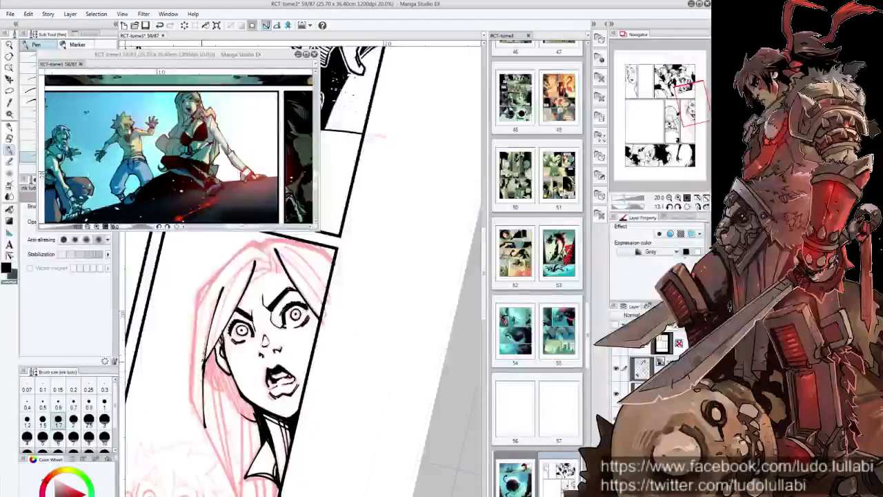
mouse_move(205, 345)
left_mouse_down()
mouse_move(194, 386)
mouse_move(196, 325)
mouse_move(193, 393)
left_mouse_up()
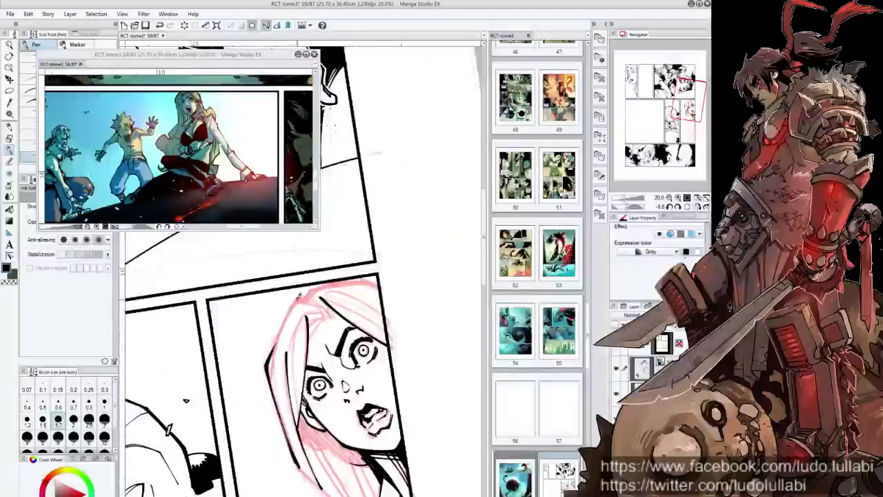
Step: Ink the top-left outline of the woman's hair, then reframe her panel upright and zoomed out
left_click_drag(299, 296, 283, 324)
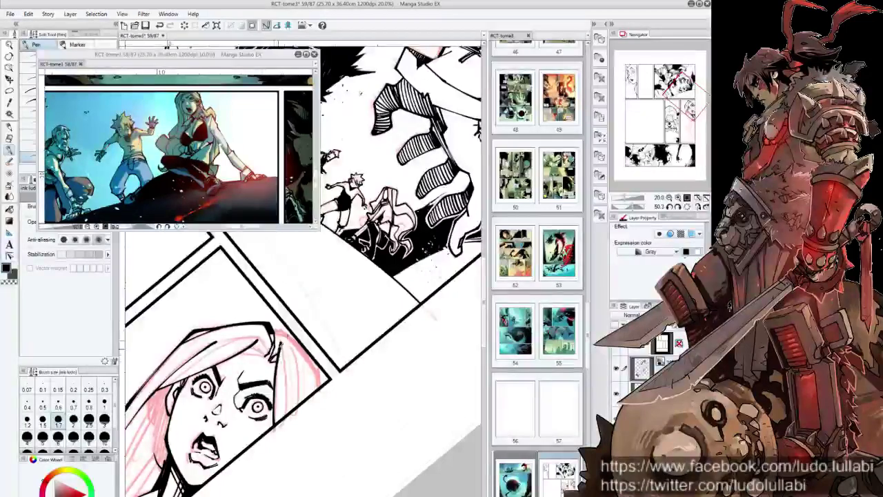
left_click_drag(304, 290, 324, 276)
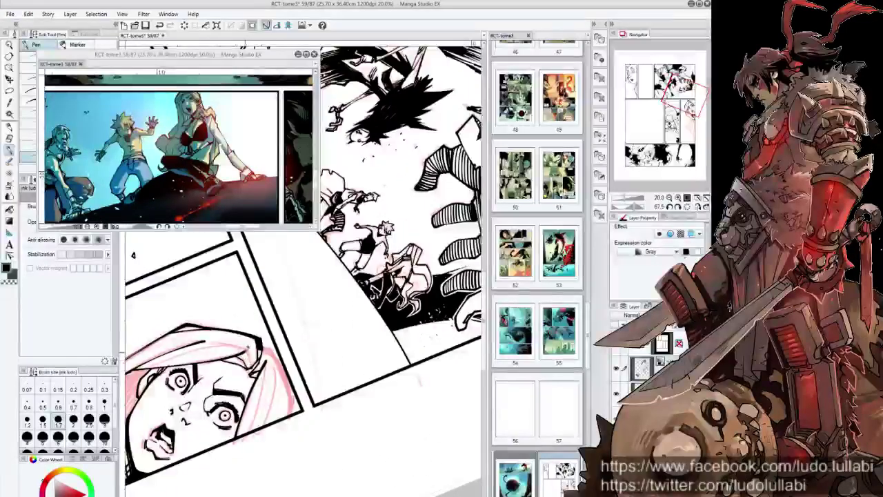
left_click_drag(134, 254, 180, 228)
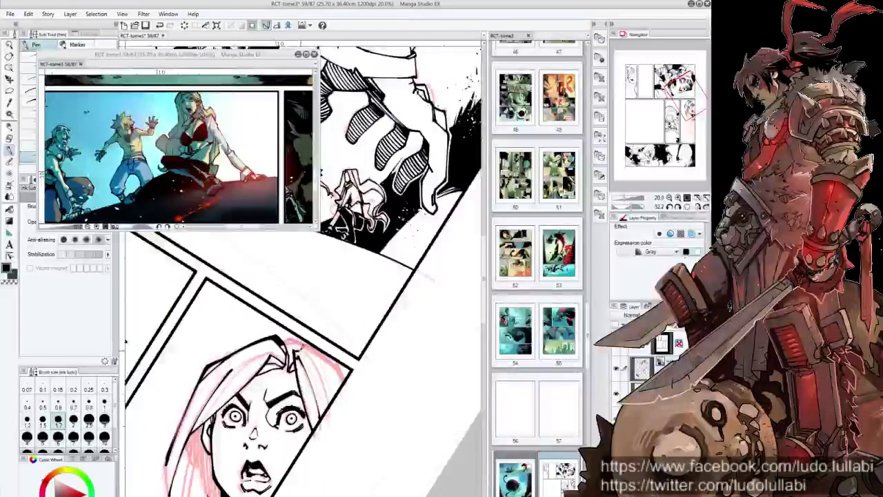
key("asciicircum")
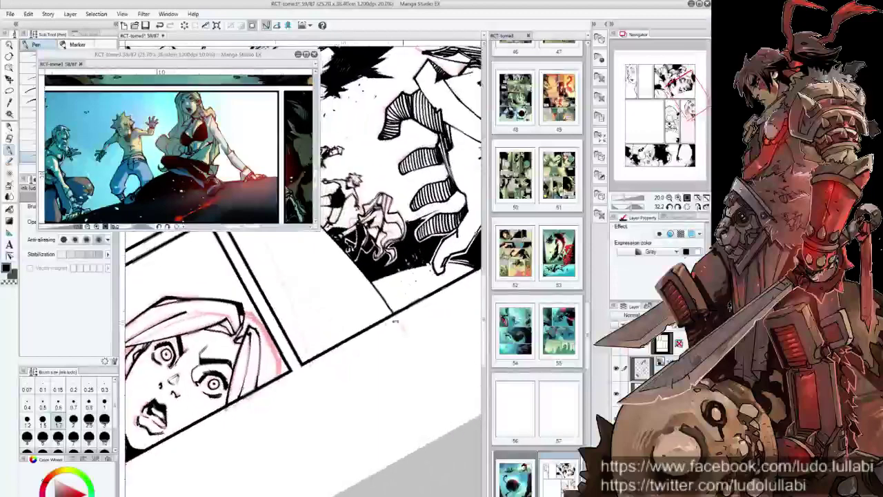
key("asciicircum")
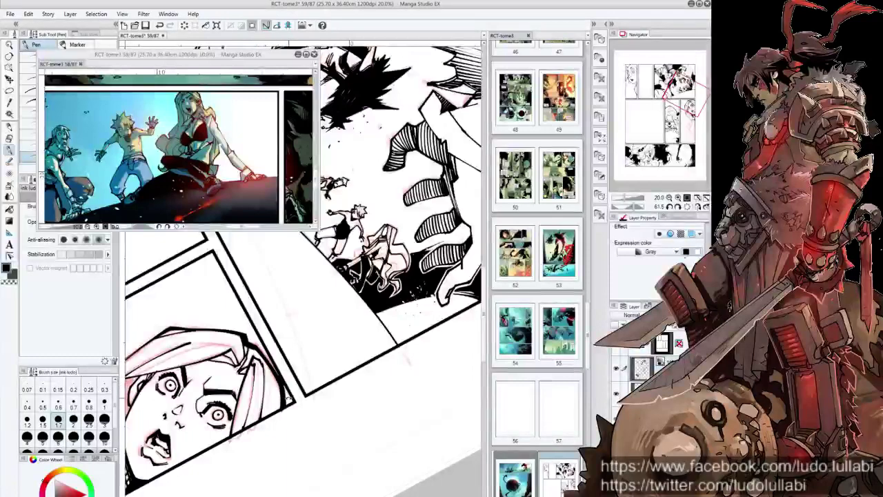
key("ctrl+shift+r")
key("ctrl+minus")
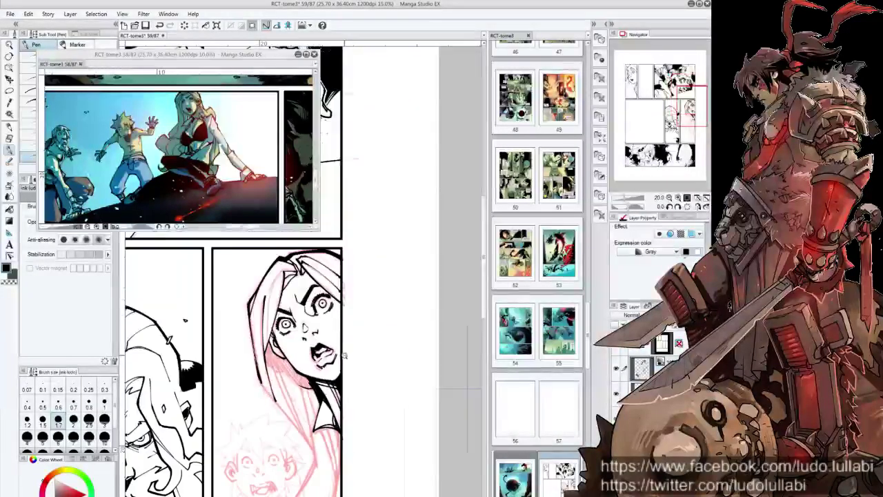
left_click_drag(345, 350, 318, 286)
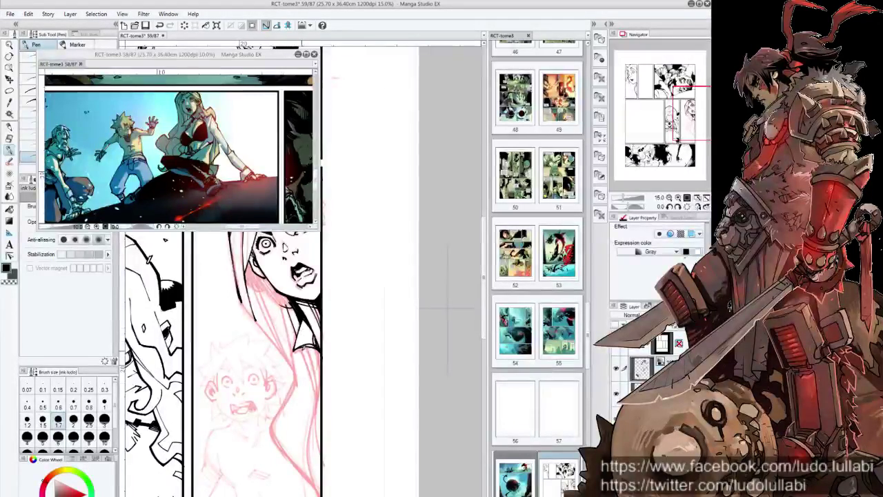
Step: Ink the woman's collar and the contour down her side along her hair
mouse_move(308, 342)
left_mouse_down()
mouse_move(303, 376)
mouse_move(319, 429)
left_mouse_up()
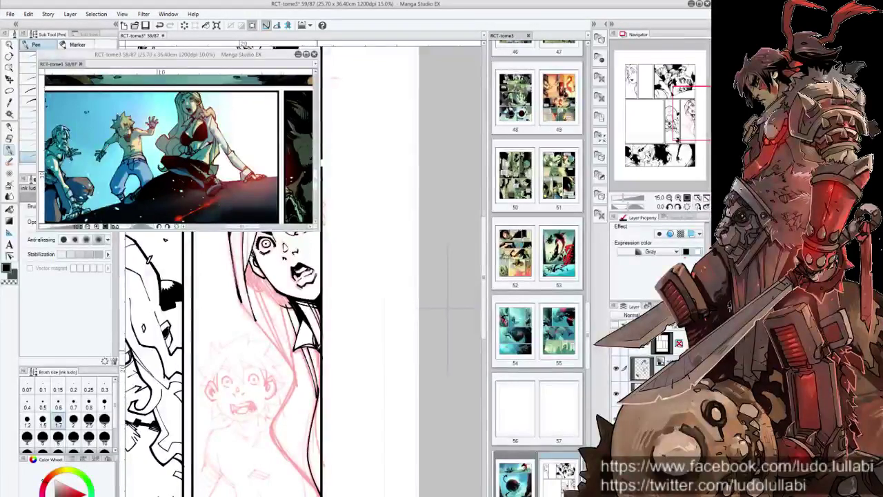
left_click_drag(285, 392, 283, 390)
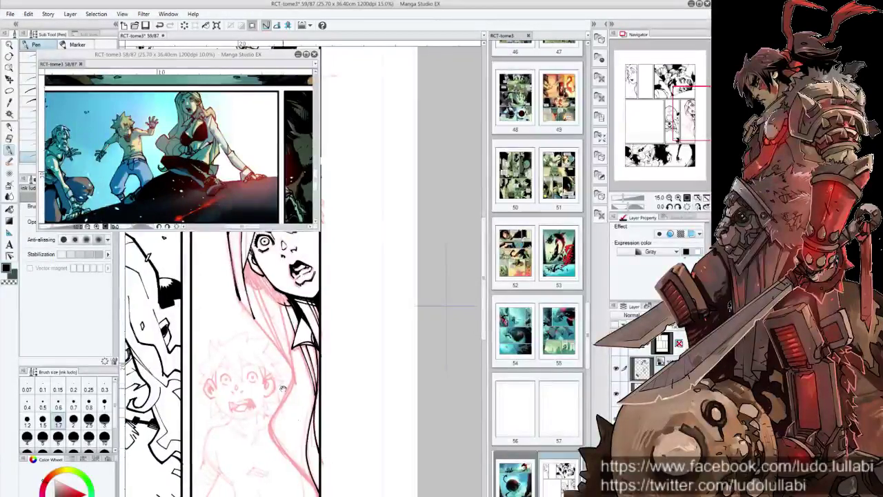
left_click_drag(270, 420, 315, 484)
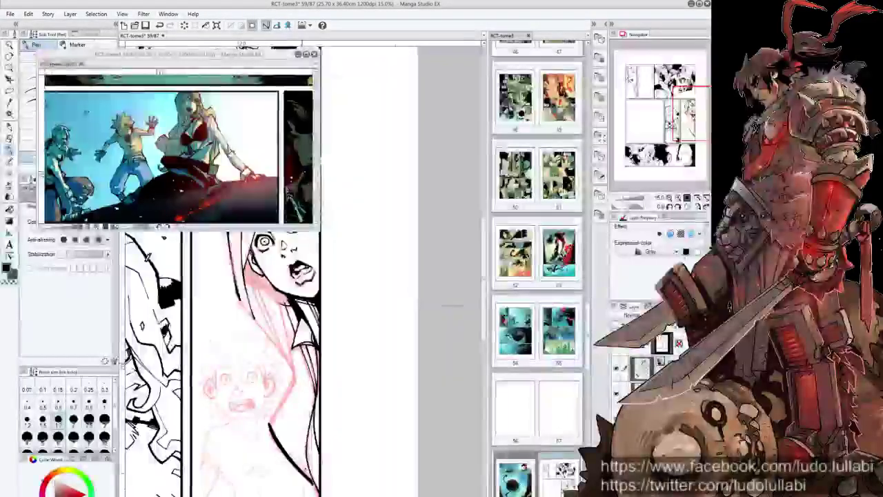
scroll(221, 359, "up", 2)
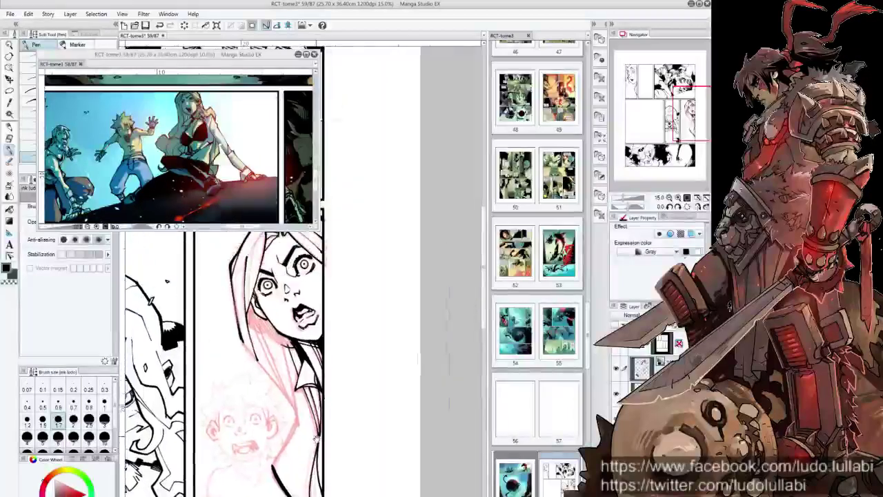
left_click_drag(245, 338, 284, 393)
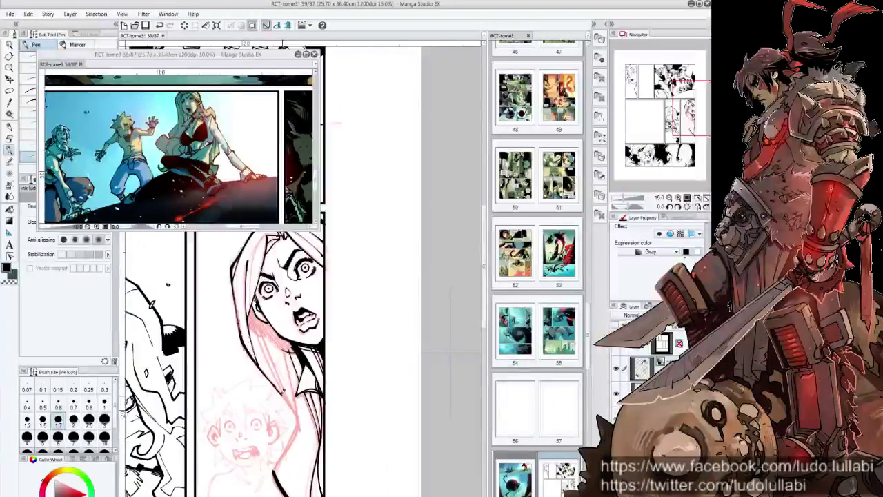
mouse_move(258, 363)
left_mouse_down()
mouse_move(297, 412)
mouse_move(297, 428)
left_mouse_up()
left_click_drag(304, 483, 312, 377)
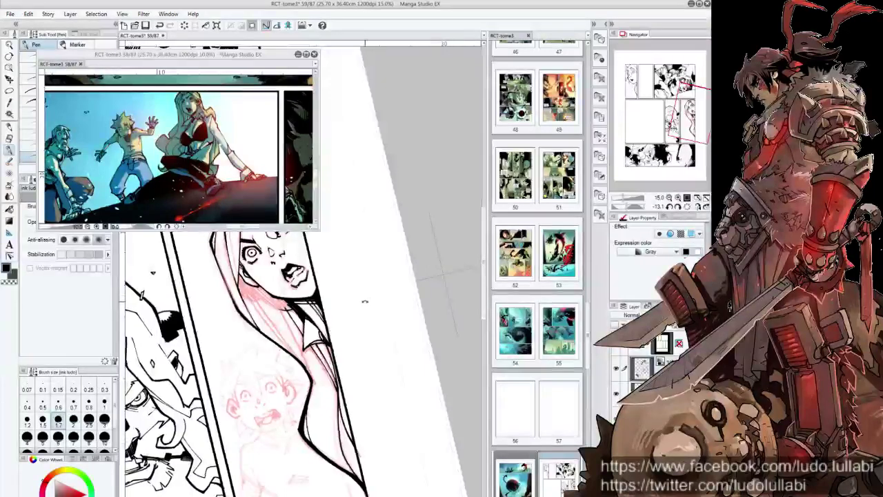
Step: Ink the left edge of the woman's hair near her neck
left_click_drag(361, 289, 432, 386)
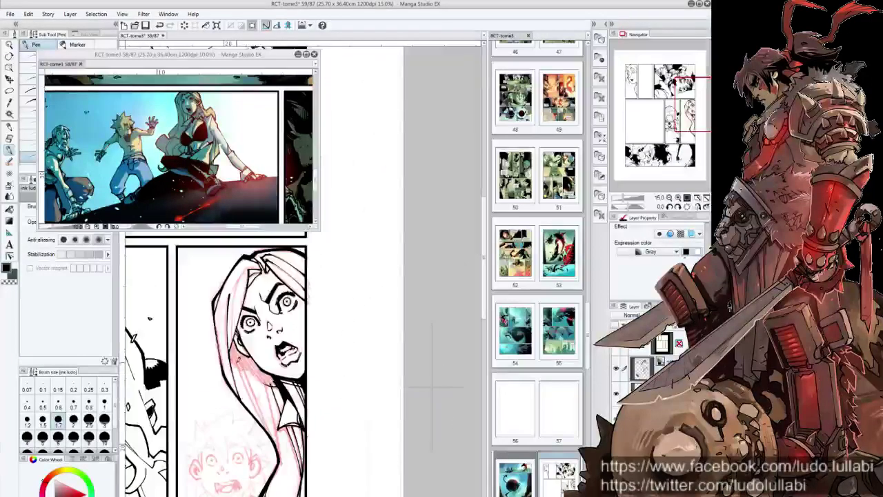
mouse_move(245, 380)
left_mouse_down()
mouse_move(259, 418)
mouse_move(160, 256)
left_mouse_up()
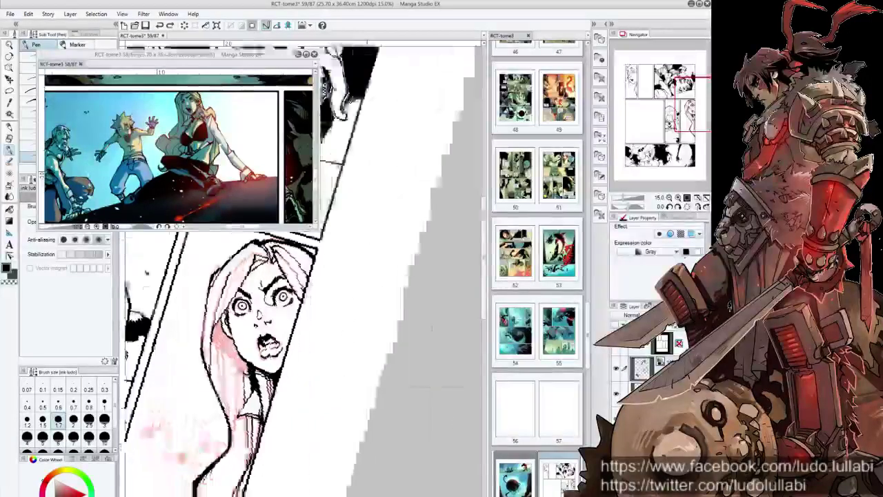
left_click_drag(196, 397, 189, 414)
mouse_move(214, 338)
left_mouse_down()
mouse_move(185, 433)
mouse_move(235, 449)
mouse_move(248, 386)
left_mouse_up()
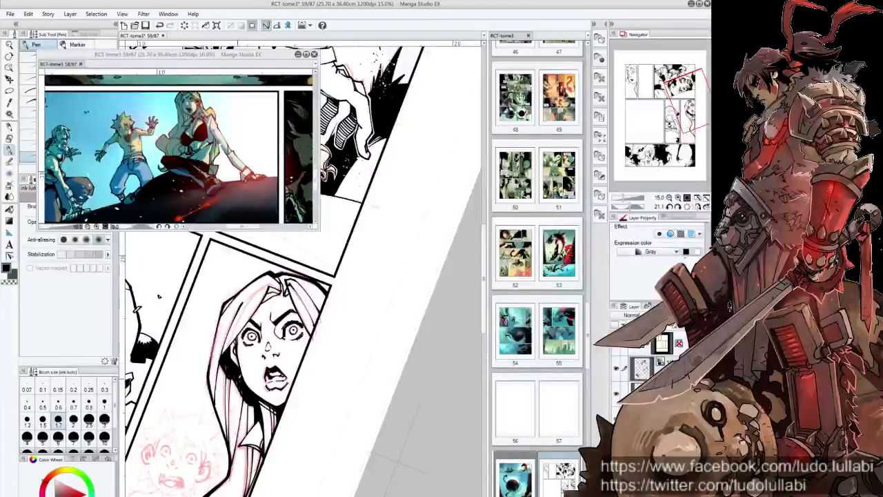
Step: Ink the hair edge beside the woman's face with the page tilted, then straighten the view
key("ctrl+at")
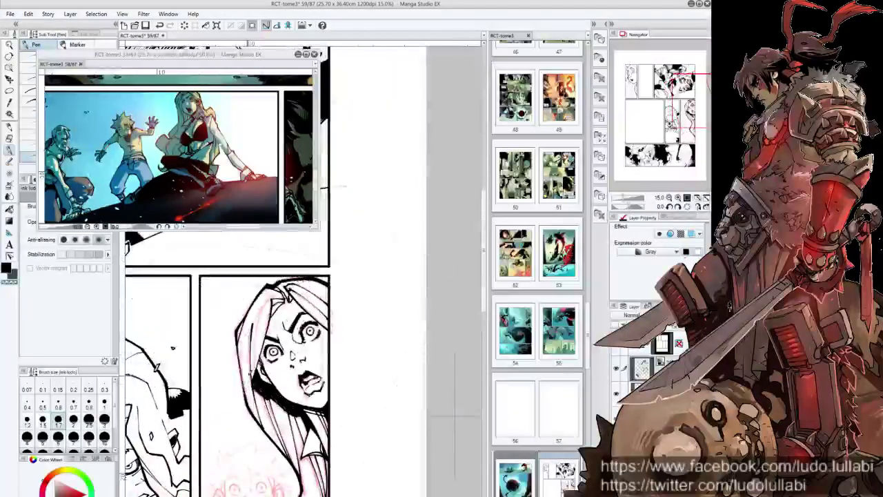
key("minus")
key("minus")
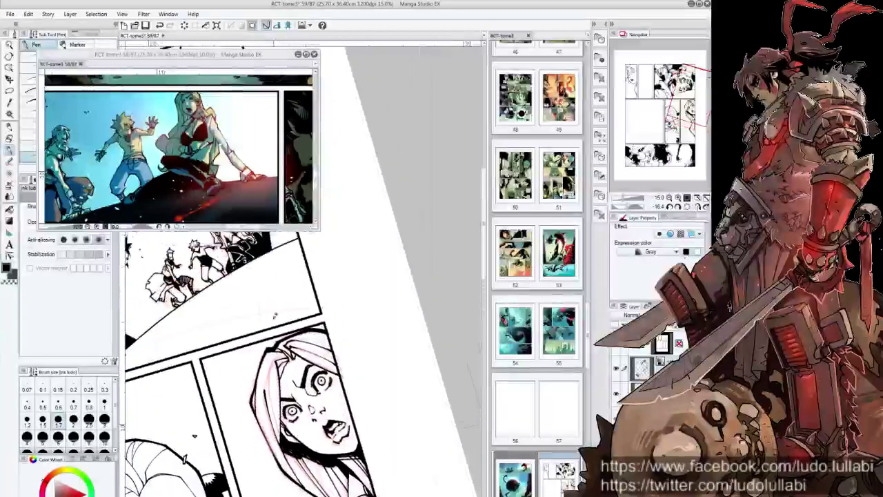
mouse_move(275, 359)
left_mouse_down()
mouse_move(265, 390)
mouse_move(270, 368)
mouse_move(273, 434)
left_mouse_up()
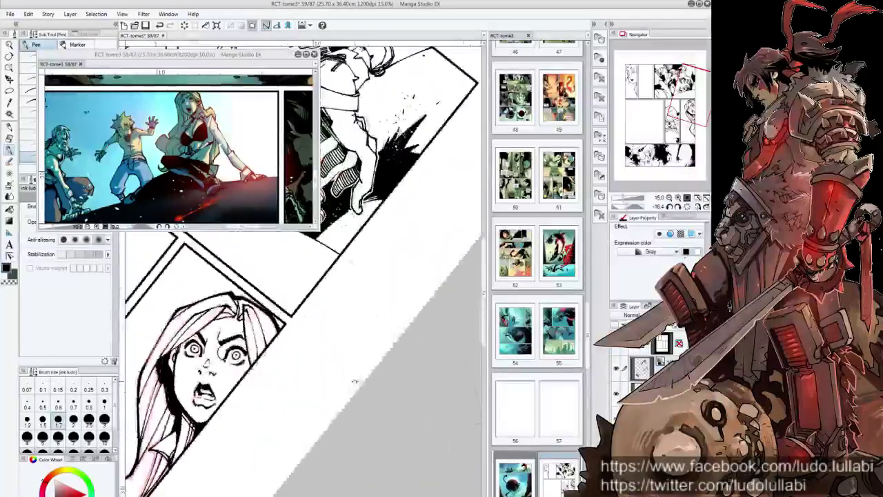
key("asciicircum")
key("ctrl+at")
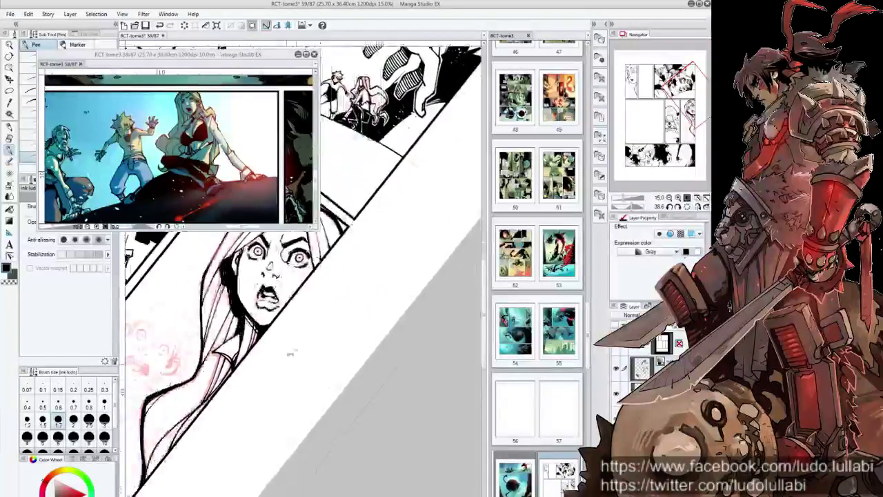
key("ctrl+plus")
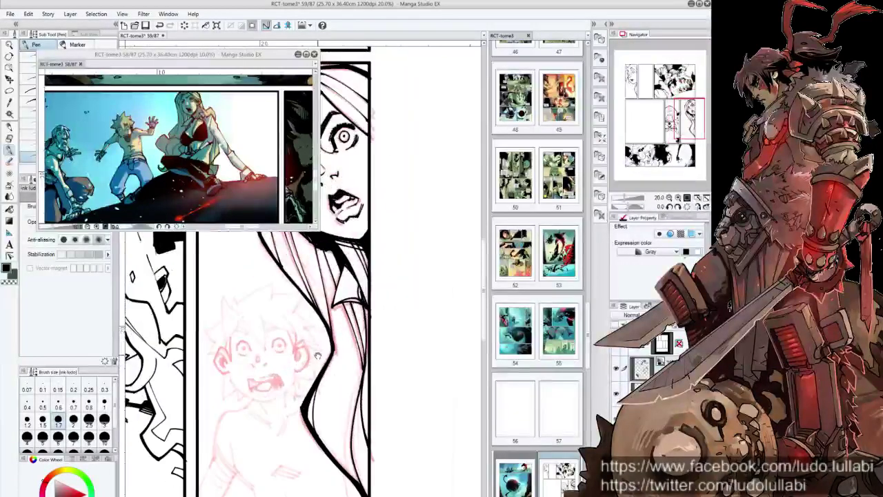
Step: Ink two diagonal strokes forming a spike of the boy's hair, tilting the page for him
left_click_drag(317, 353, 304, 393)
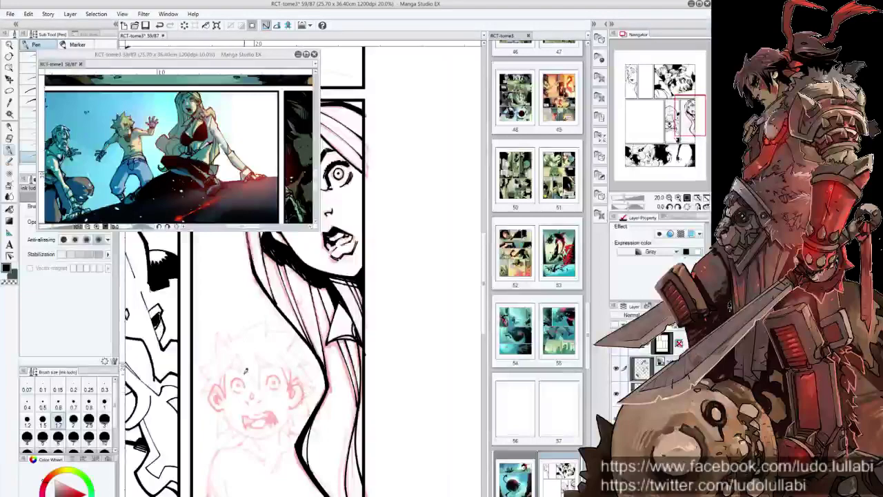
left_click_drag(236, 356, 259, 385)
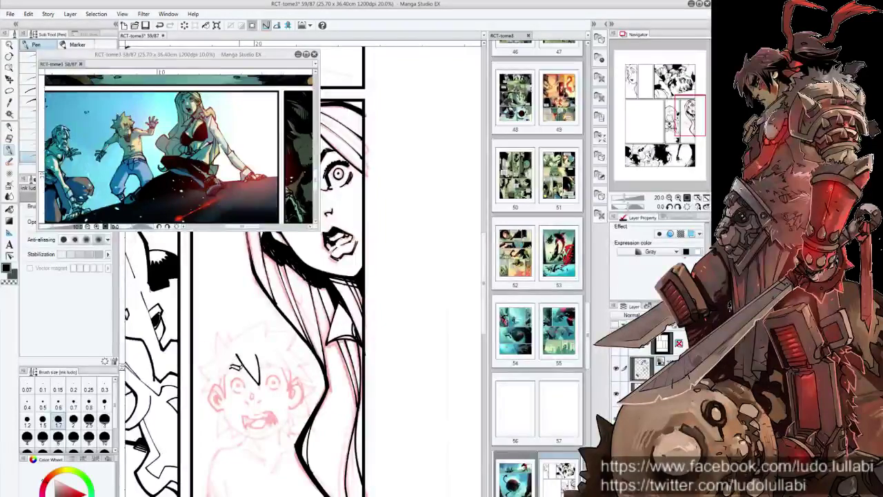
left_click_drag(255, 381, 268, 362)
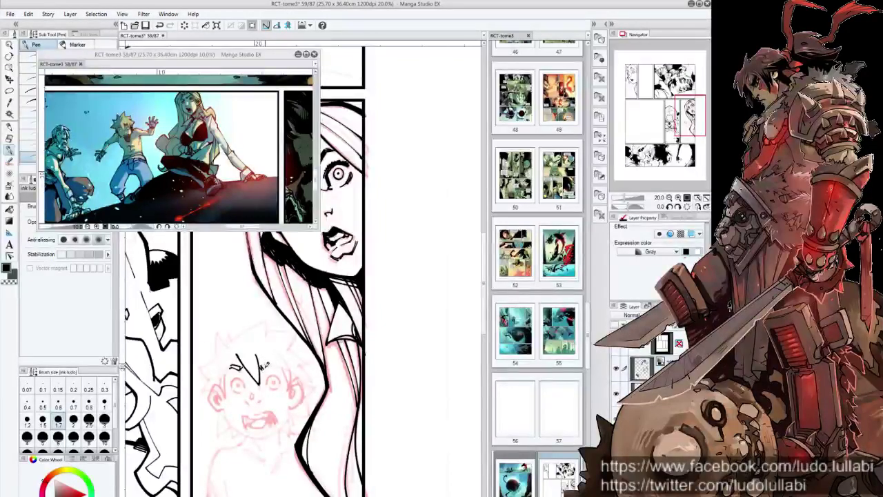
left_click_drag(394, 322, 254, 371)
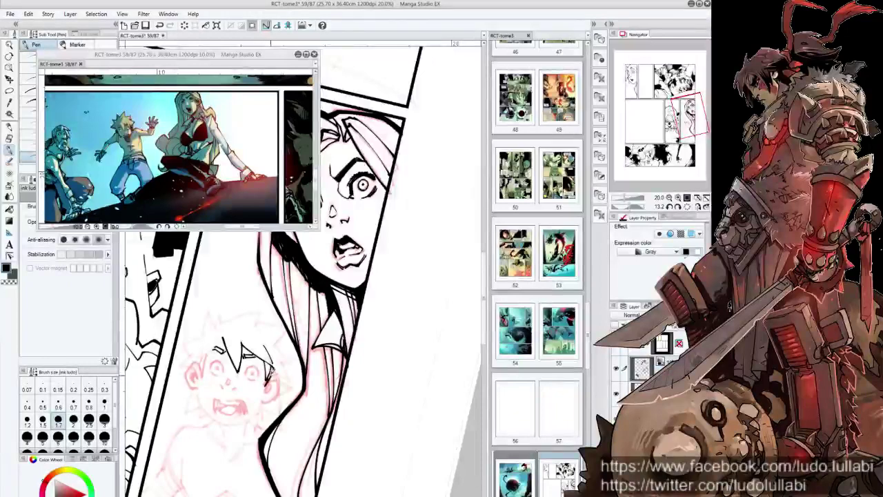
key("ctrl+@")
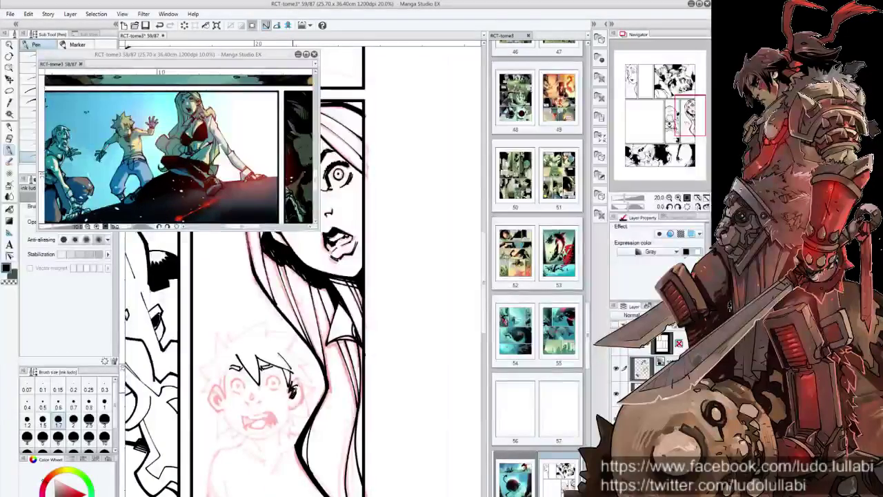
mouse_move(293, 405)
left_mouse_down()
mouse_move(296, 44)
mouse_move(279, 48)
left_mouse_up()
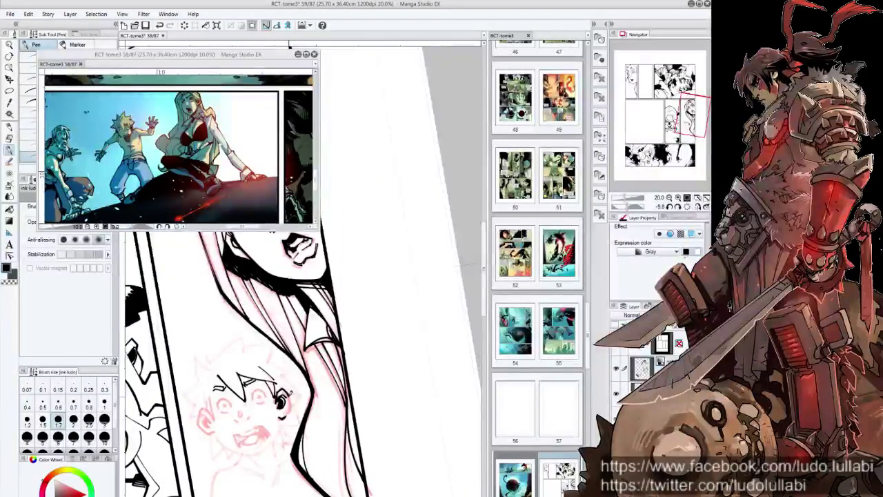
left_click_drag(290, 47, 276, 50)
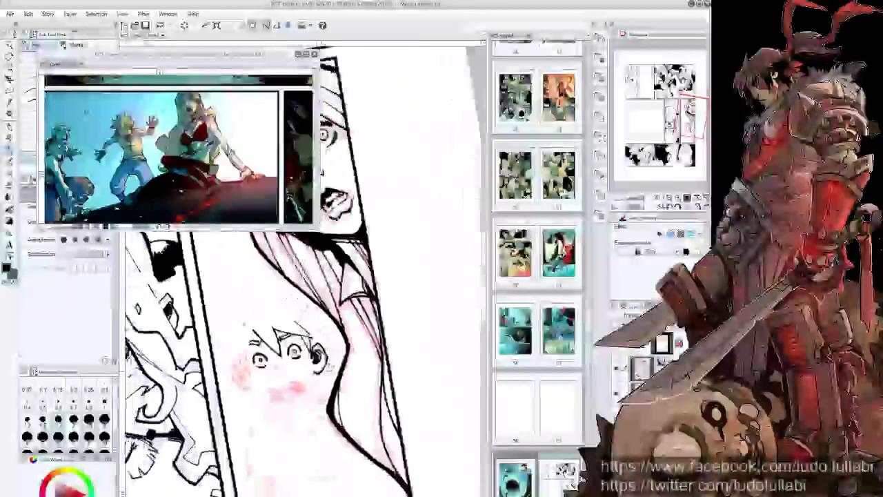
Step: Centre the boy's face and rotate the page to a clockwise inking angle
mouse_move(309, 376)
left_mouse_down()
mouse_move(276, 412)
mouse_move(293, 349)
left_mouse_up()
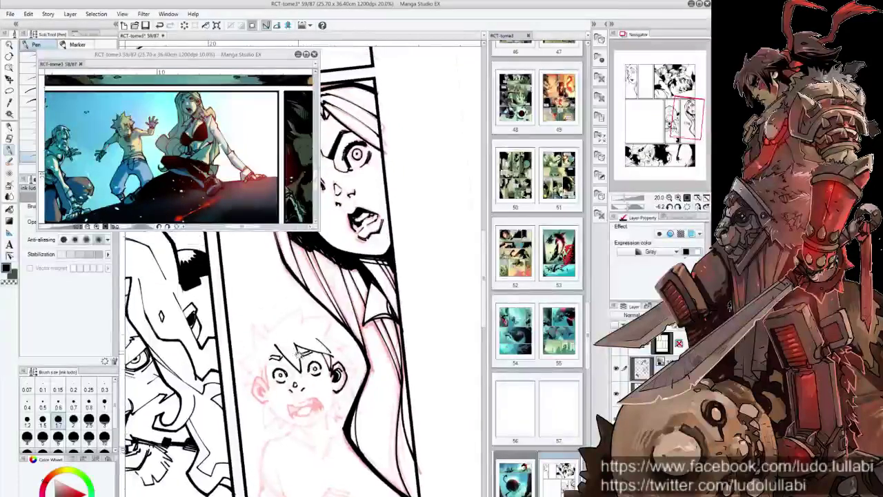
left_click_drag(293, 348, 298, 342)
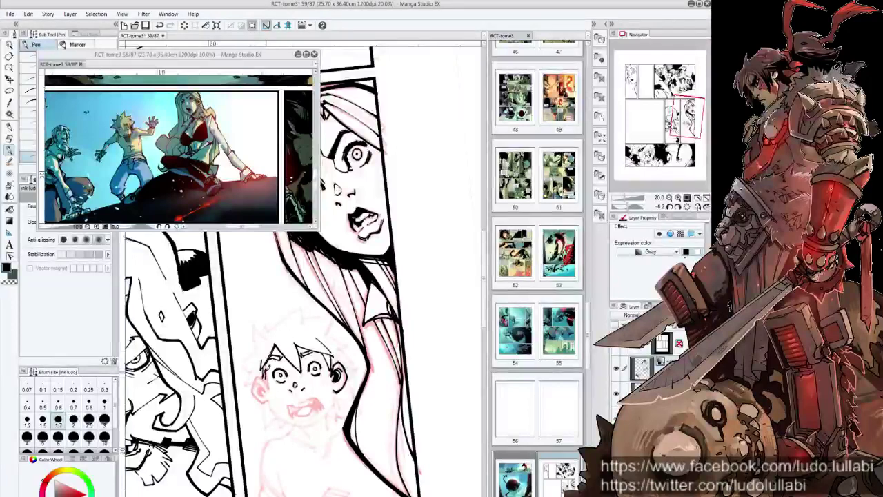
mouse_move(308, 348)
left_mouse_down()
mouse_move(339, 337)
mouse_move(332, 374)
left_mouse_up()
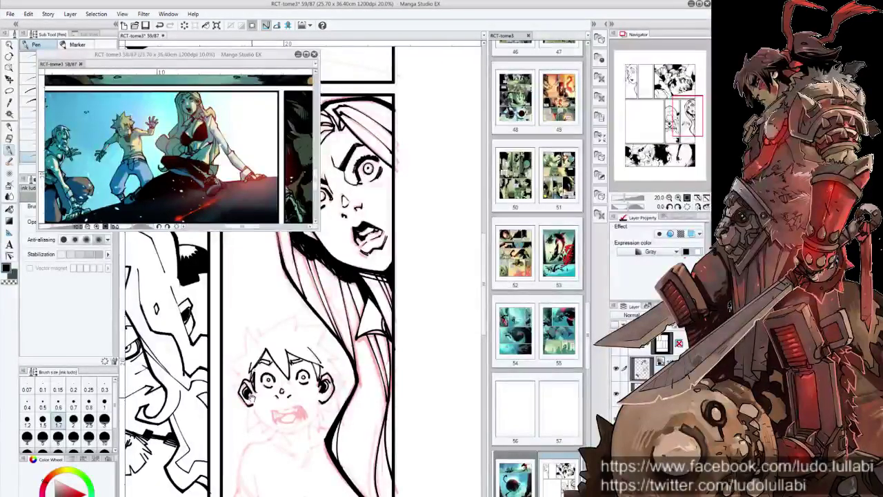
left_click_drag(250, 397, 242, 376)
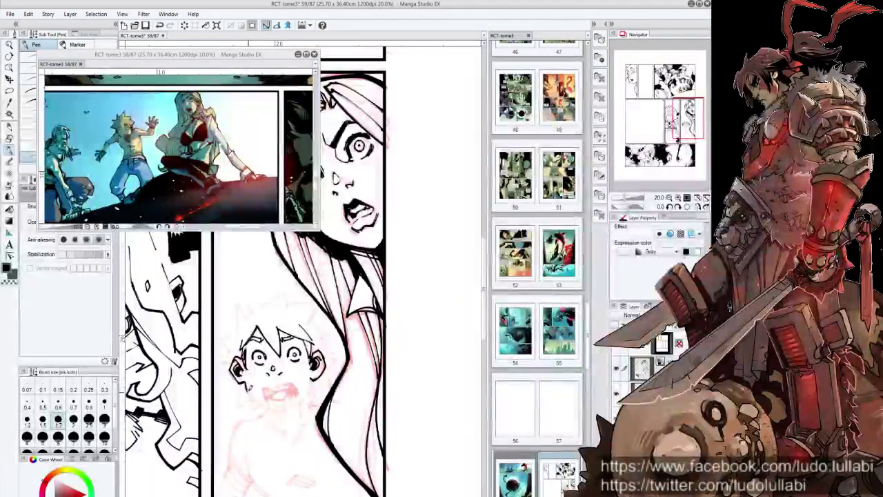
key("^")
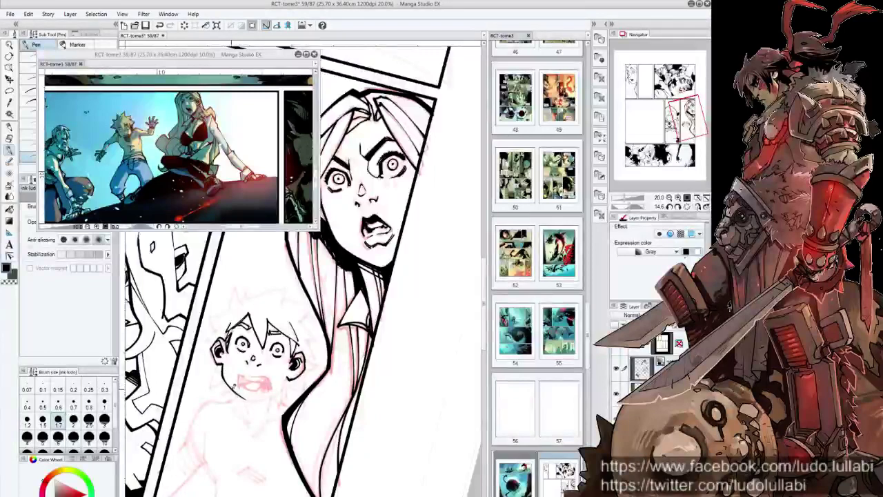
key("^")
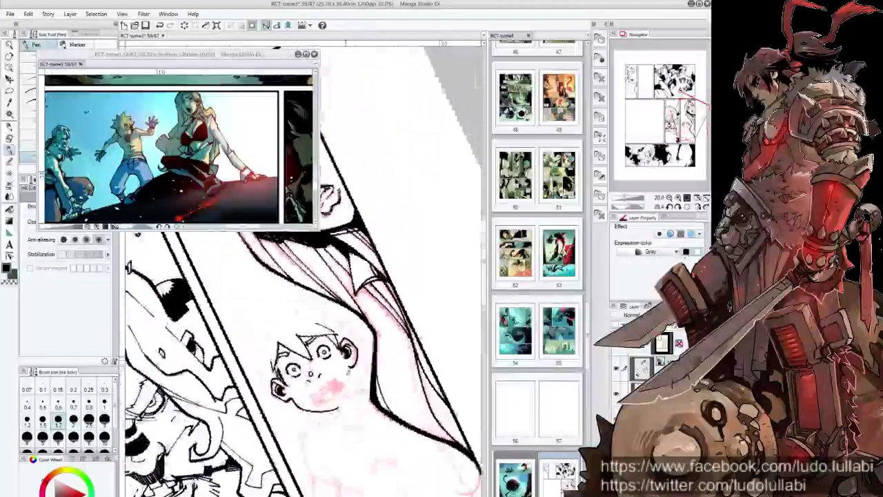
key("^")
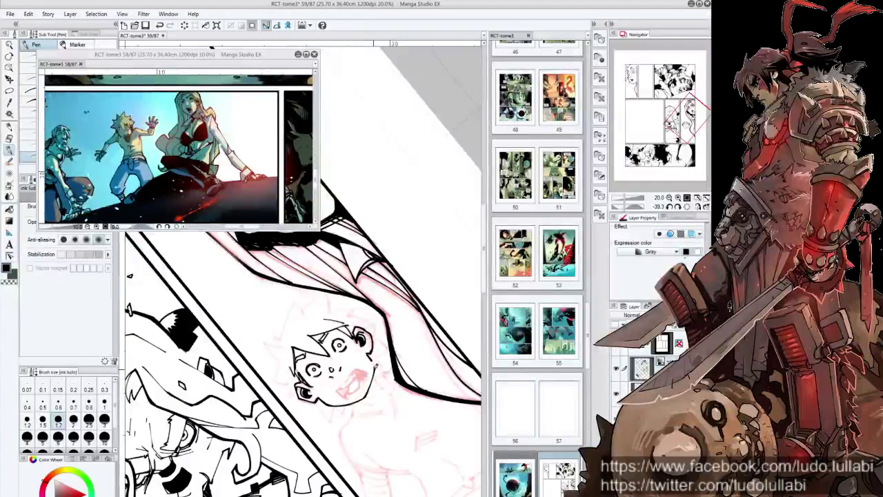
key("at")
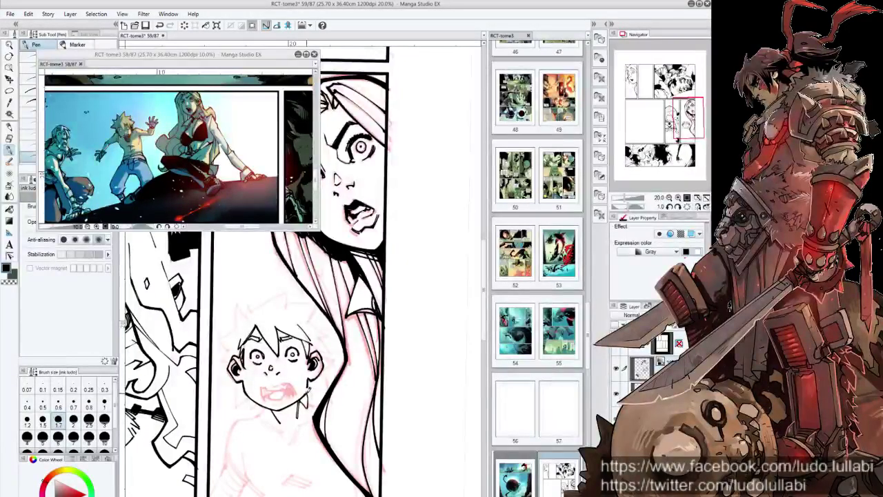
key("asciicircum")
key("asciicircum")
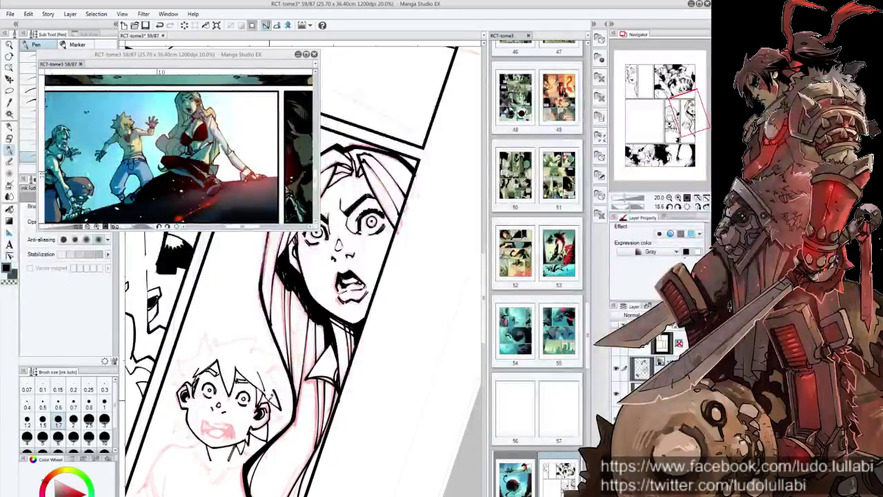
Step: Ink two more strands of the boy's hair with the page tilted to about -42°
mouse_move(294, 367)
left_mouse_down()
mouse_move(282, 395)
mouse_move(245, 354)
left_mouse_up()
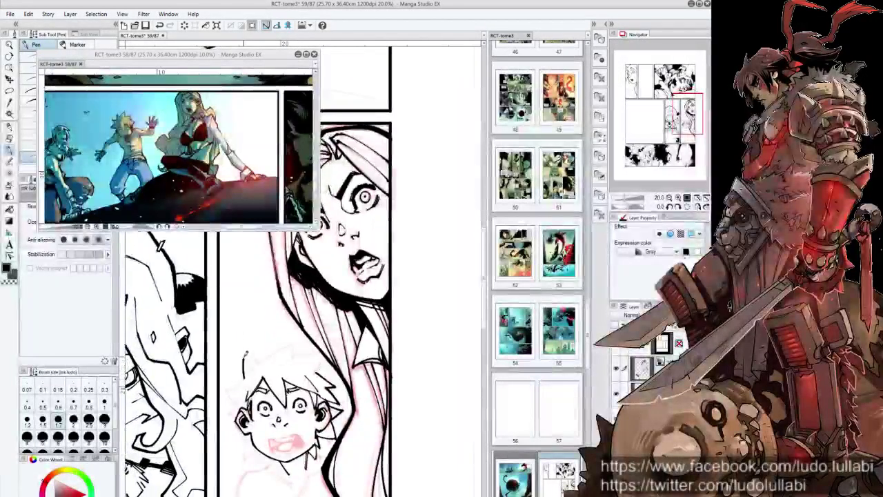
key("-")
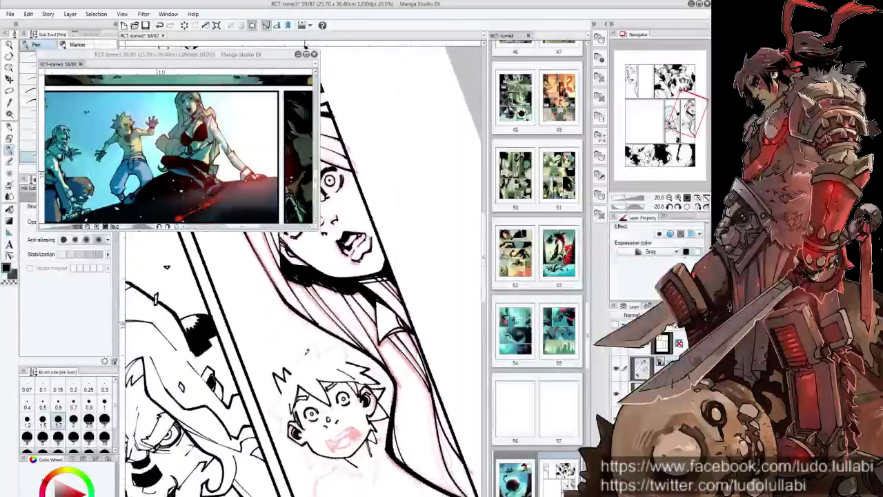
left_click_drag(293, 371, 316, 342)
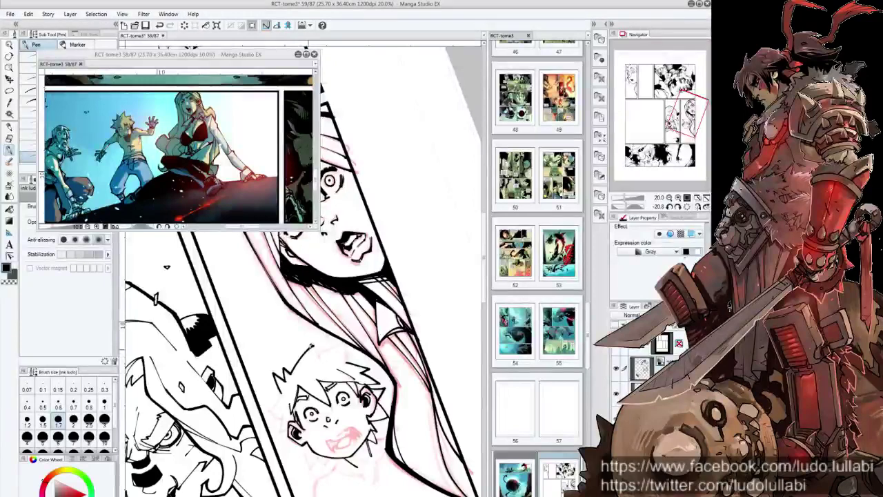
left_click_drag(289, 372, 317, 340)
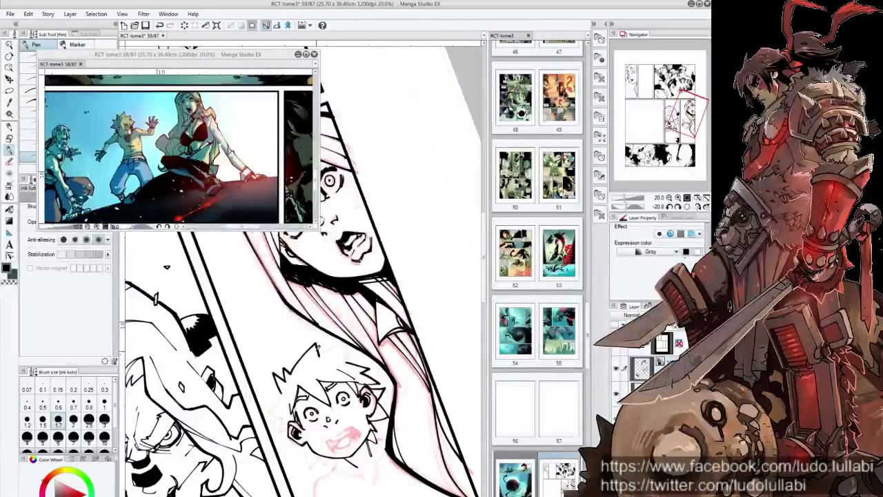
key("-")
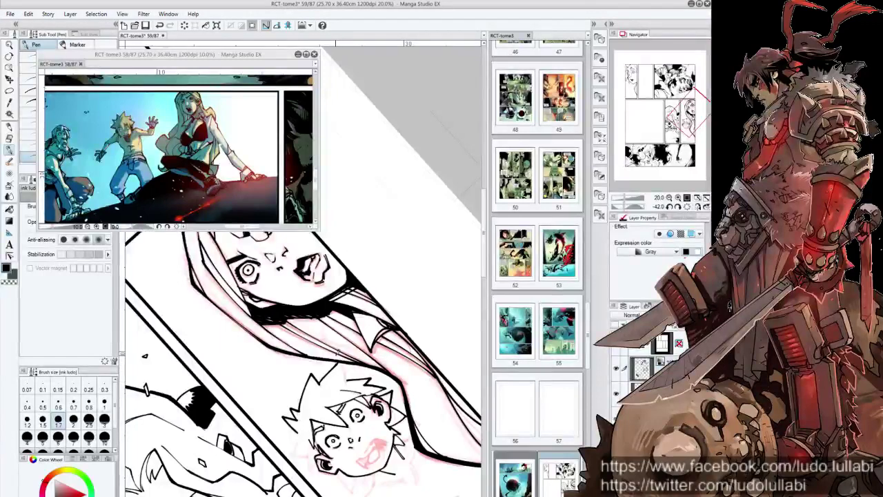
left_click_drag(345, 368, 322, 329)
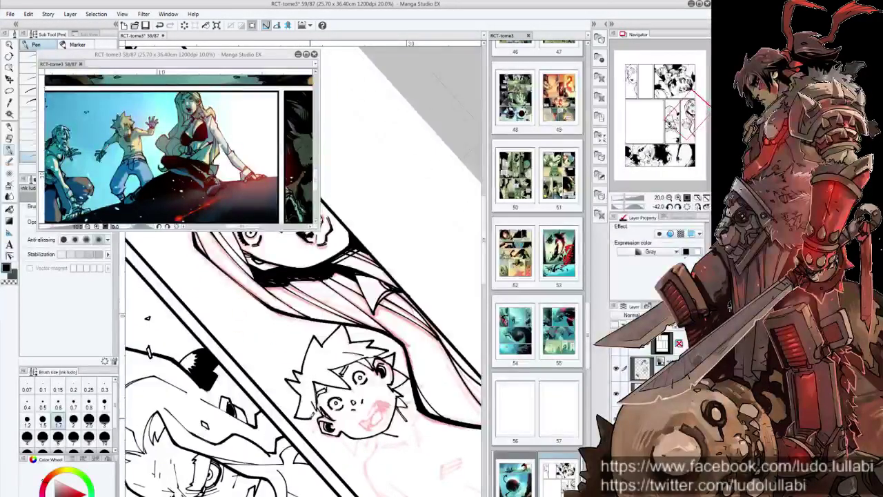
left_click_drag(147, 318, 280, 398)
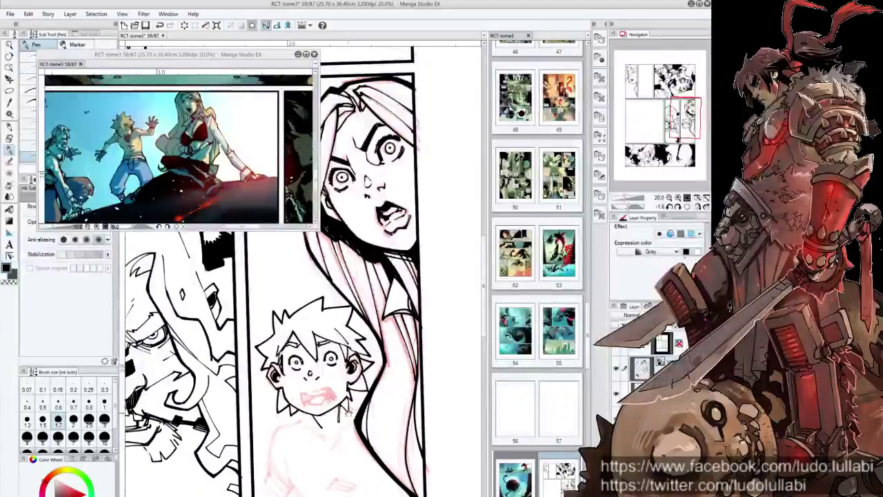
left_click_drag(349, 412, 331, 414)
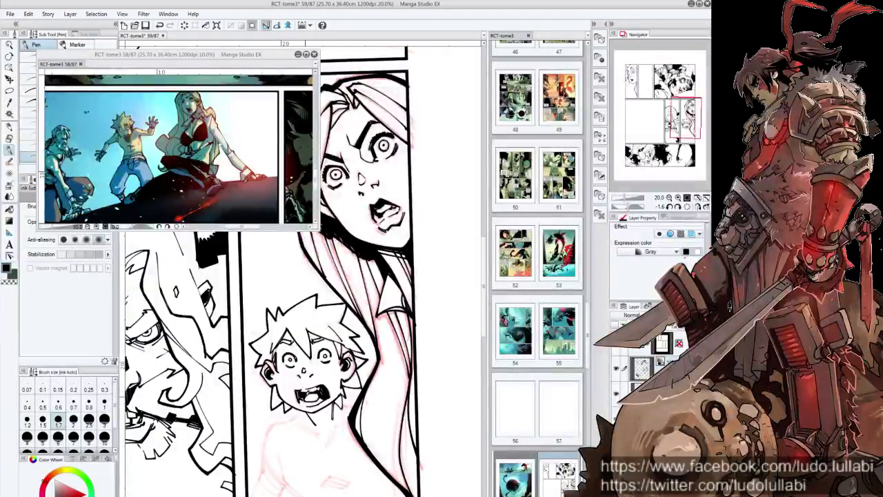
Step: Ink a short line on the boy's neck and the line of his chest
scroll(276, 276, "down", 2)
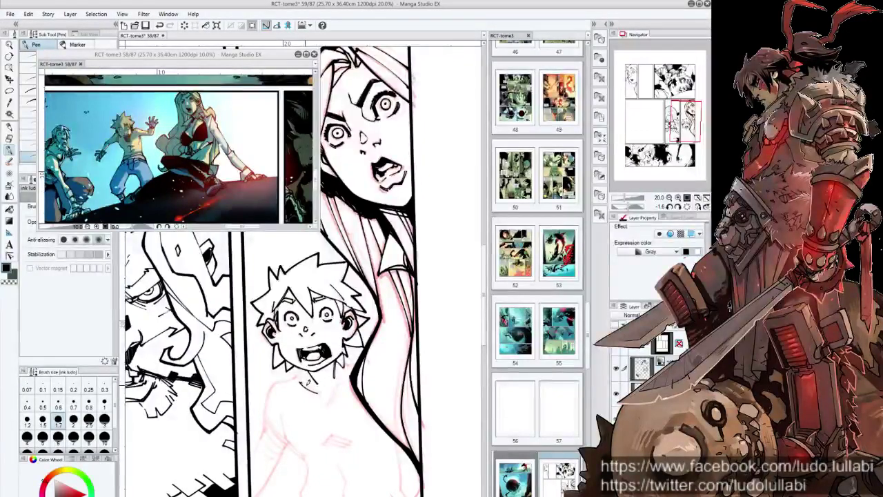
key("-")
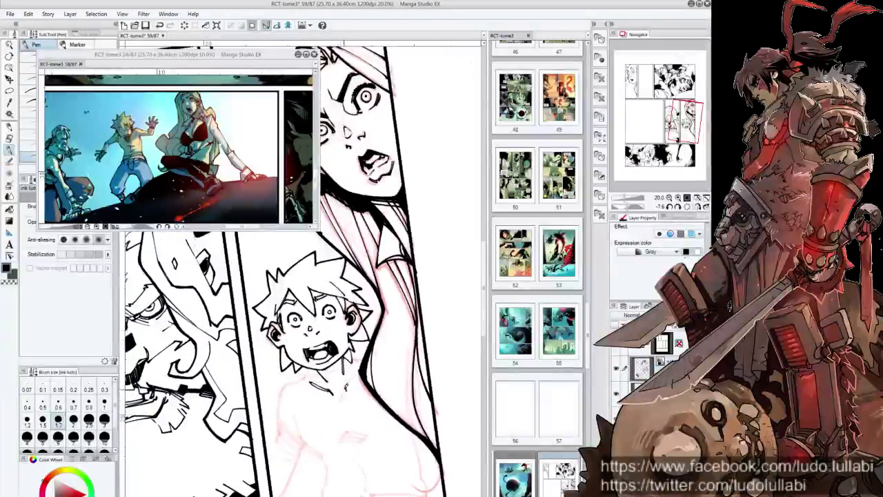
left_click_drag(344, 385, 343, 399)
key("^")
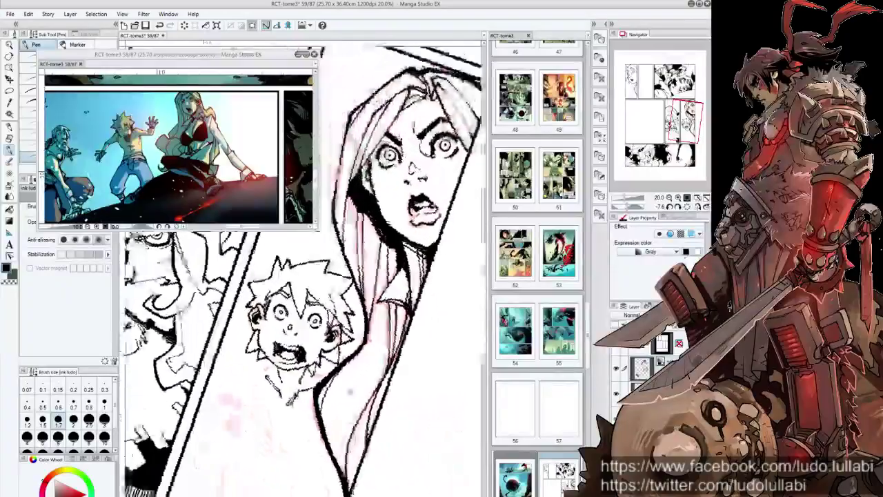
key("-")
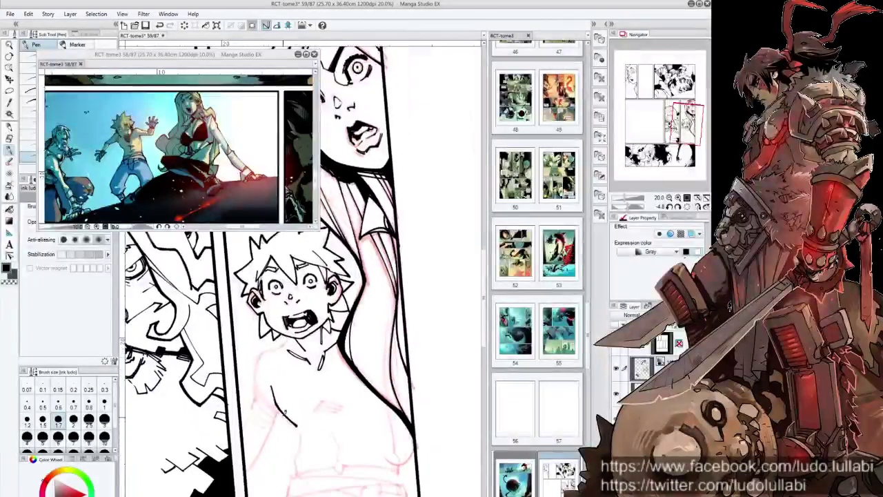
left_click_drag(273, 390, 298, 424)
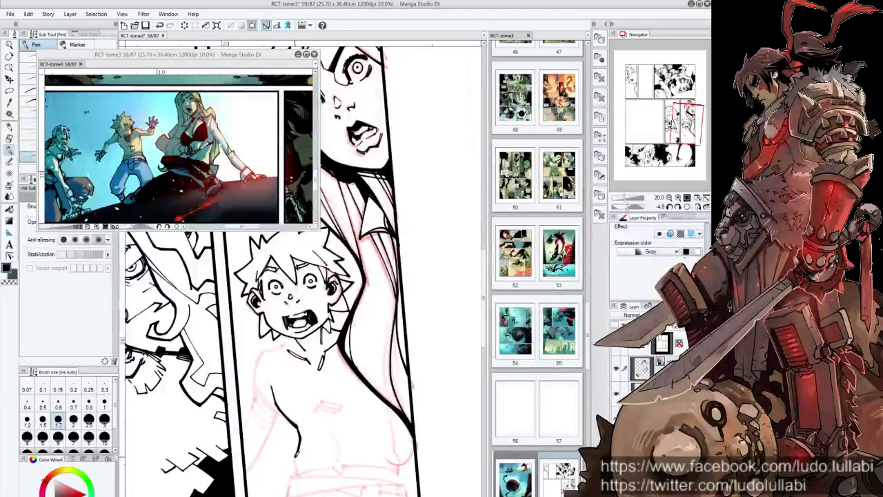
left_click_drag(368, 321, 343, 353)
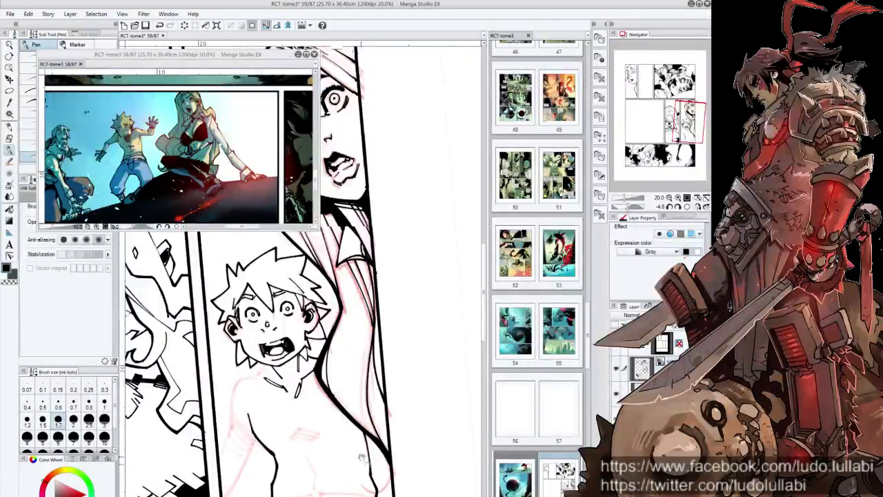
left_click_drag(348, 318, 378, 352)
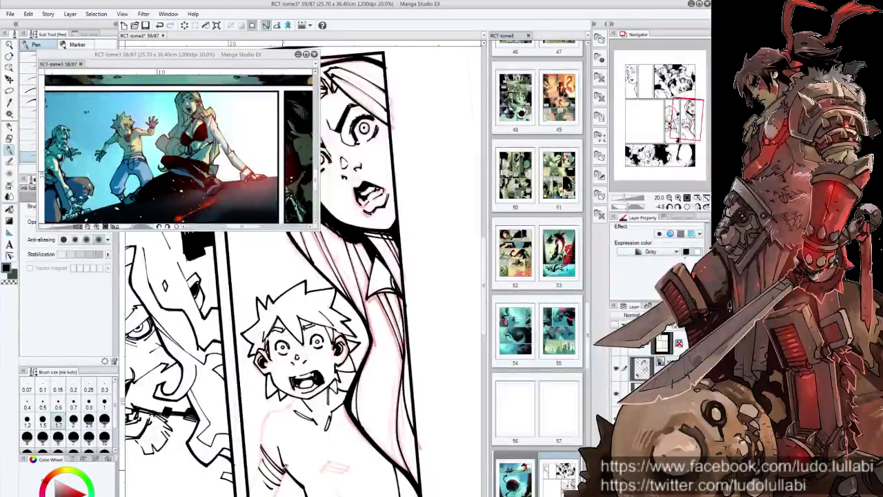
mouse_move(297, 345)
left_mouse_down()
mouse_move(313, 283)
mouse_move(303, 304)
left_mouse_up()
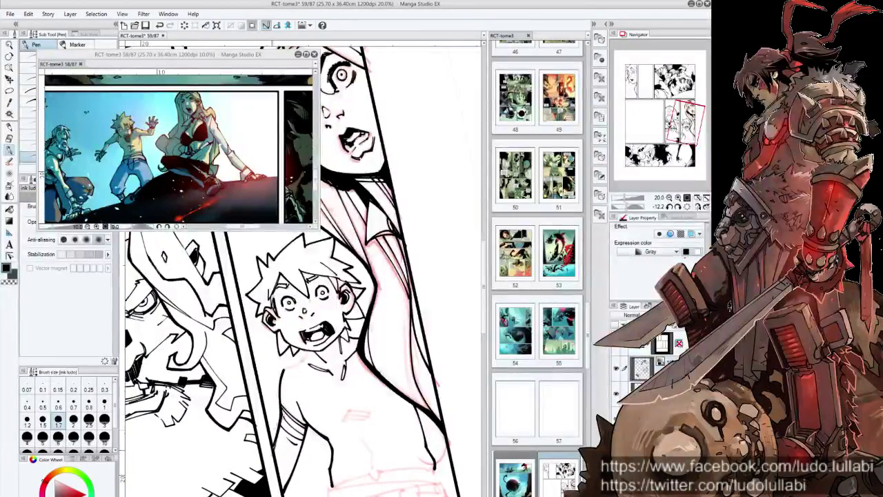
left_click_drag(310, 290, 372, 158)
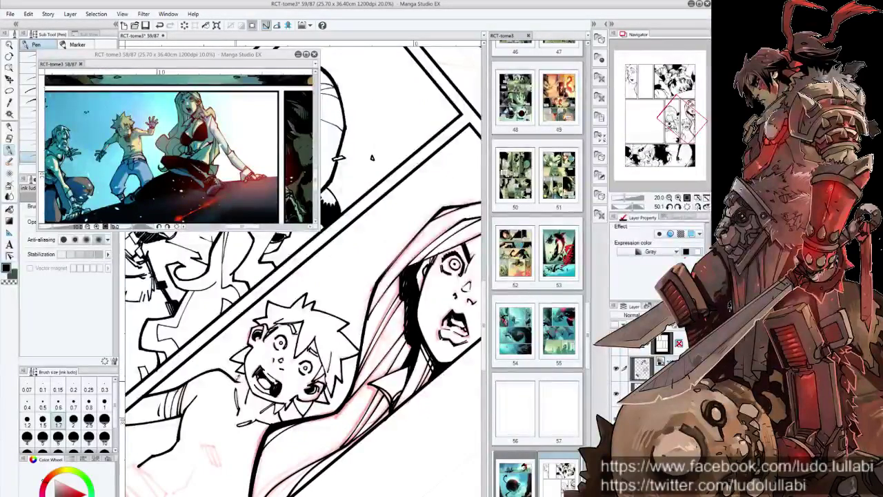
Step: Ink the last small strokes on the boy's torso, then set the page back upright
left_click_drag(372, 157, 383, 105)
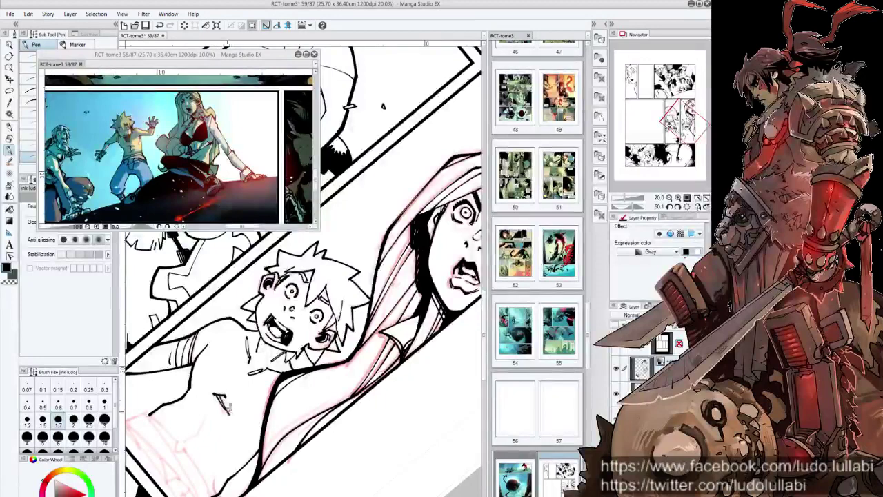
mouse_move(244, 435)
left_mouse_down()
mouse_move(287, 422)
mouse_move(274, 399)
left_mouse_up()
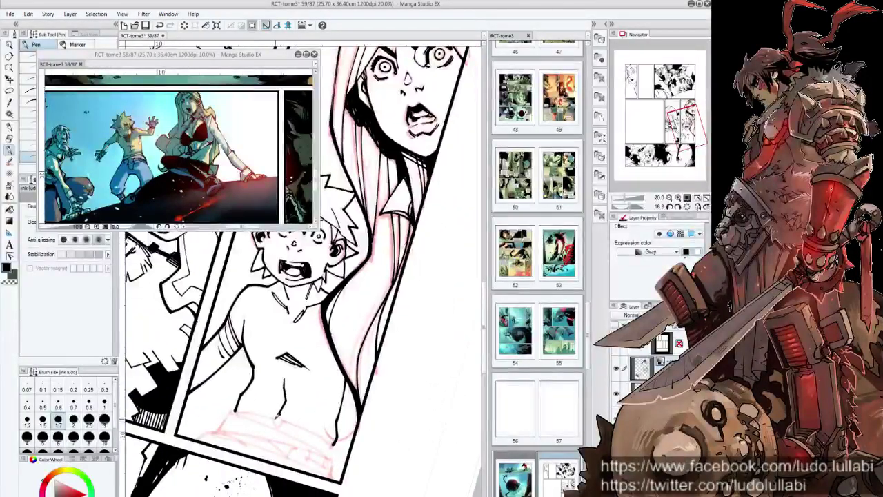
left_click_drag(422, 357, 272, 430)
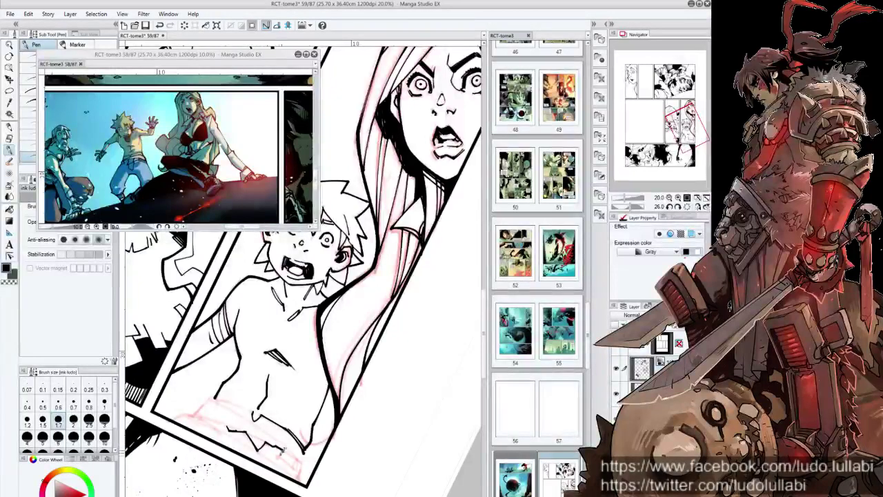
scroll(302, 466, "down", 2)
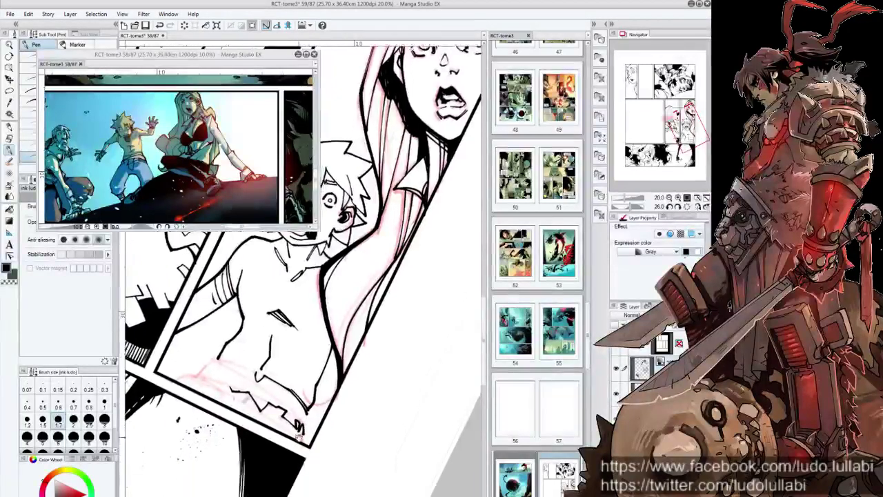
left_click_drag(214, 384, 241, 401)
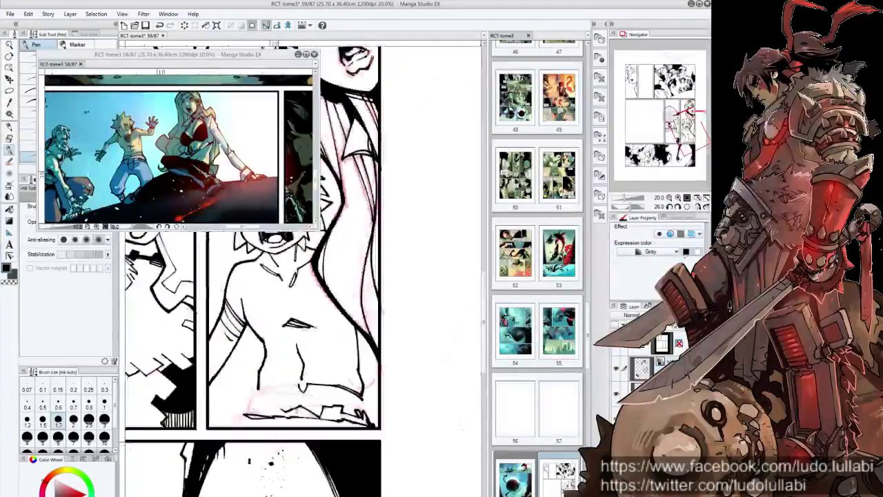
left_click_drag(290, 414, 315, 396)
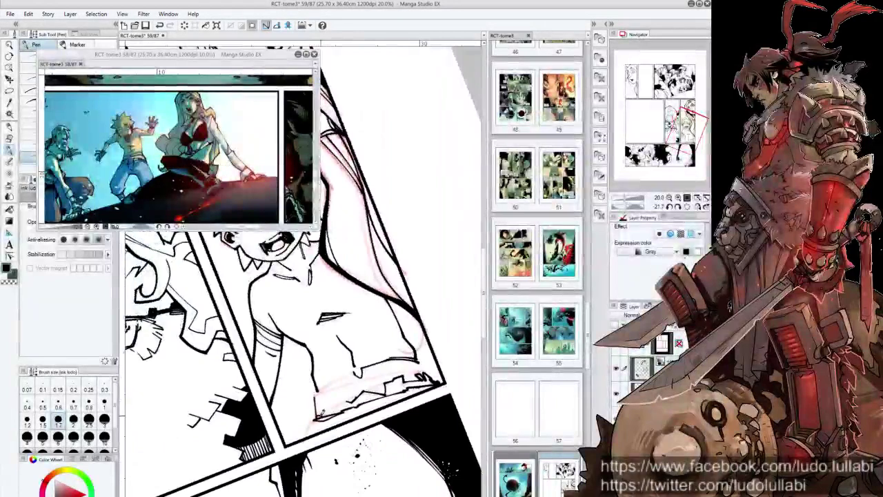
left_click_drag(303, 345, 331, 386)
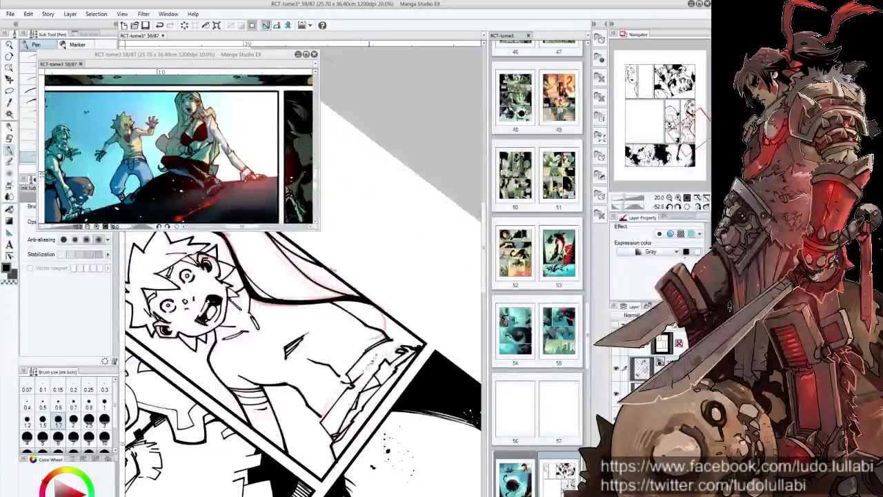
key("ctrl+@")
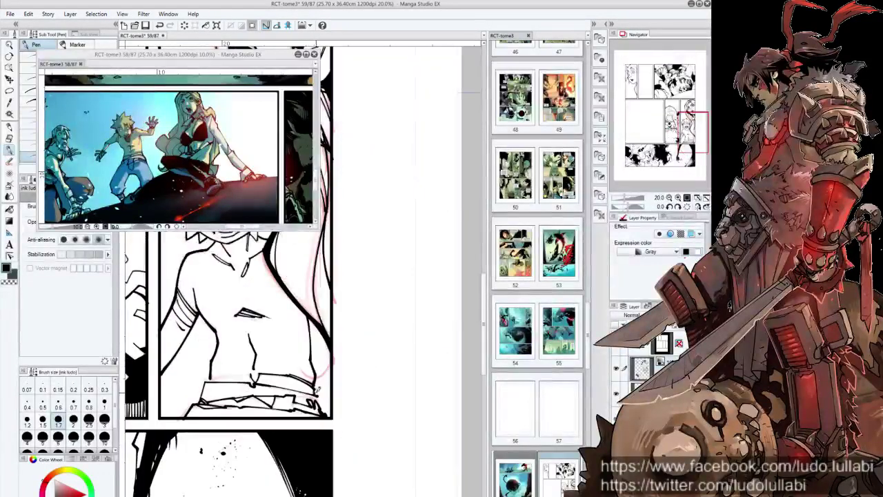
left_click_drag(317, 389, 357, 359)
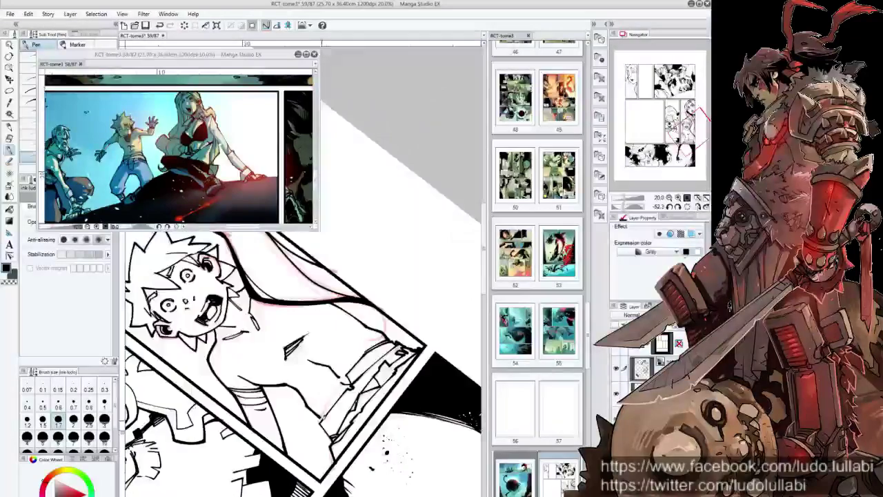
key("ctrl+@")
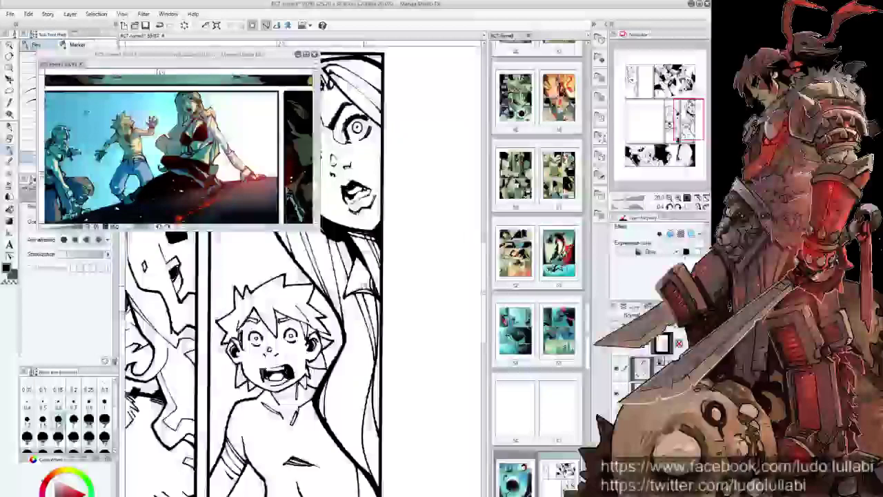
Step: Zoom out to 12.5%, tilt to inspect, then centre the inked woman and boy panel upright
key("ctrl+minus")
key("ctrl+minus")
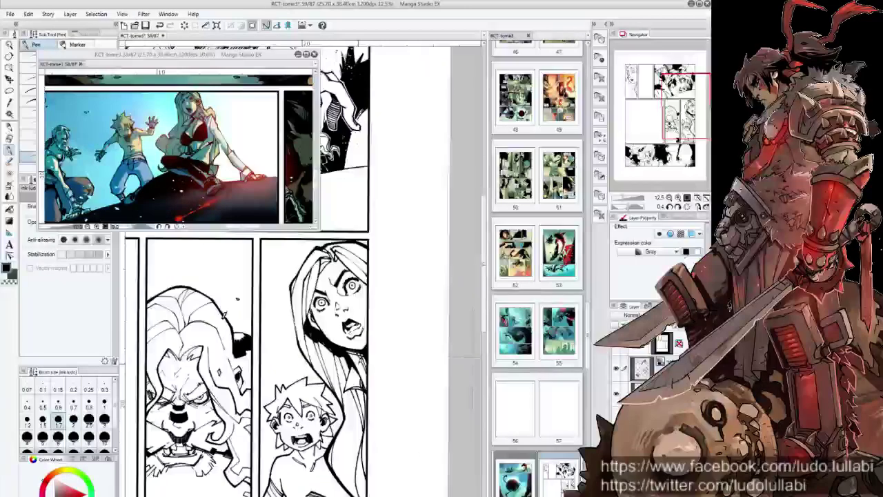
key("asciicircum")
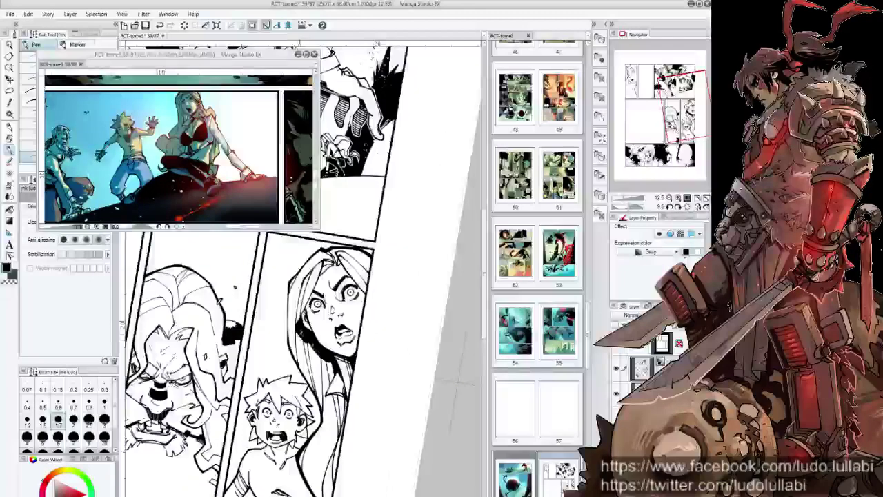
key("asciicircum")
key("asciicircum")
key("asciicircum")
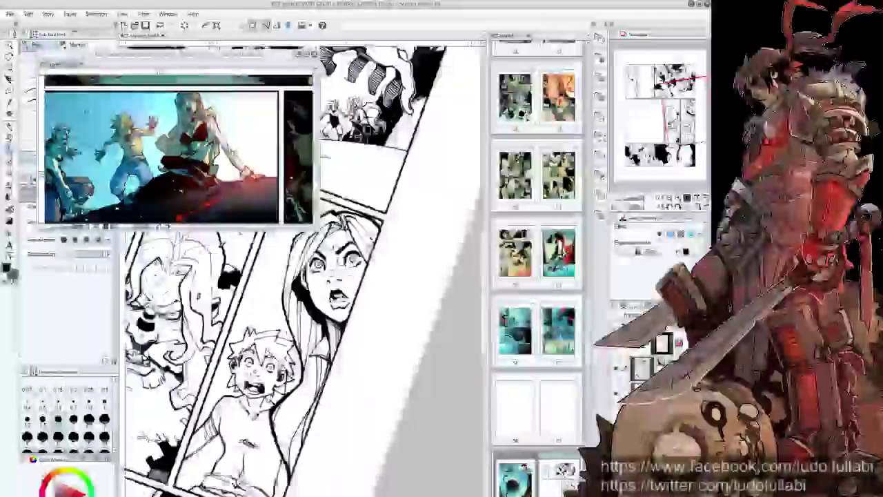
key("asciicircum")
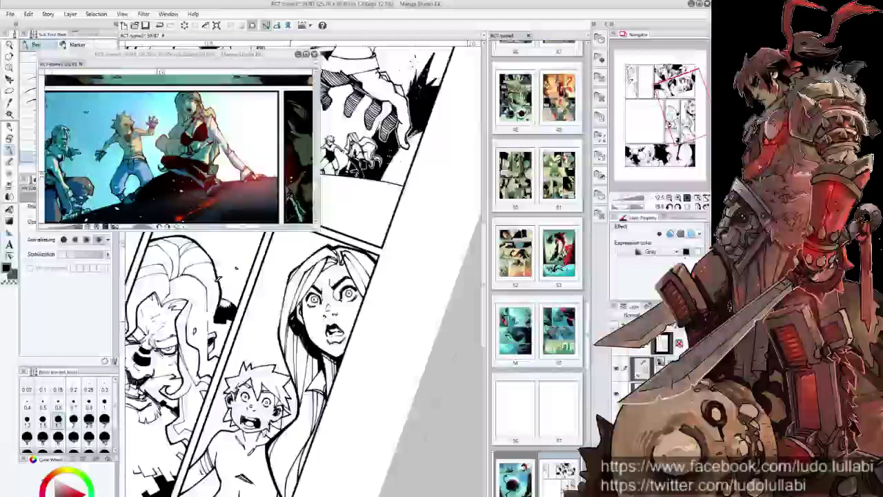
key("at")
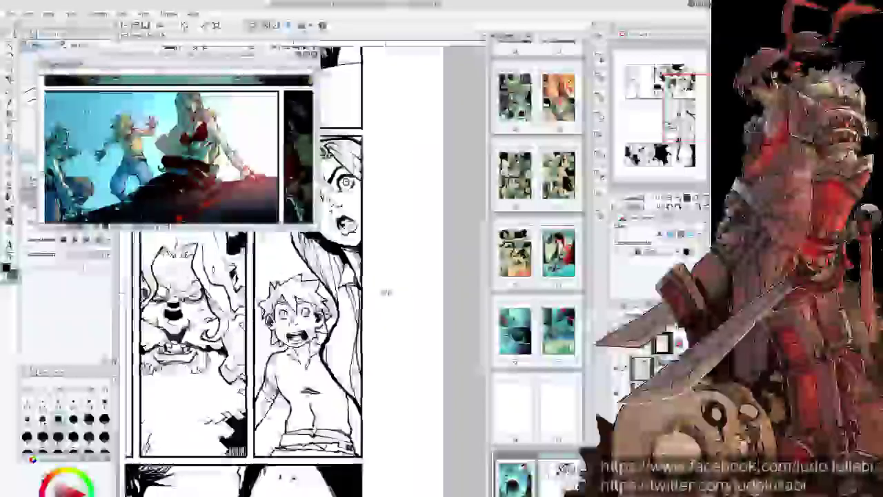
left_click_drag(386, 388, 398, 334)
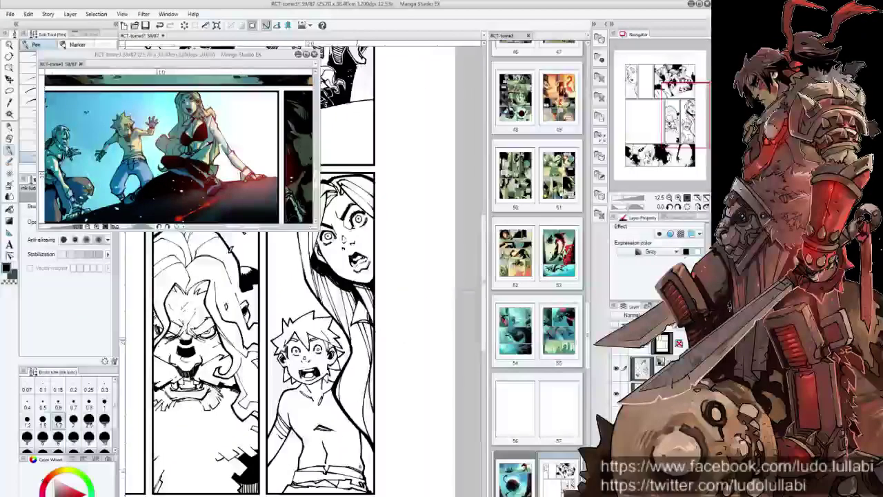
left_click_drag(366, 471, 379, 438)
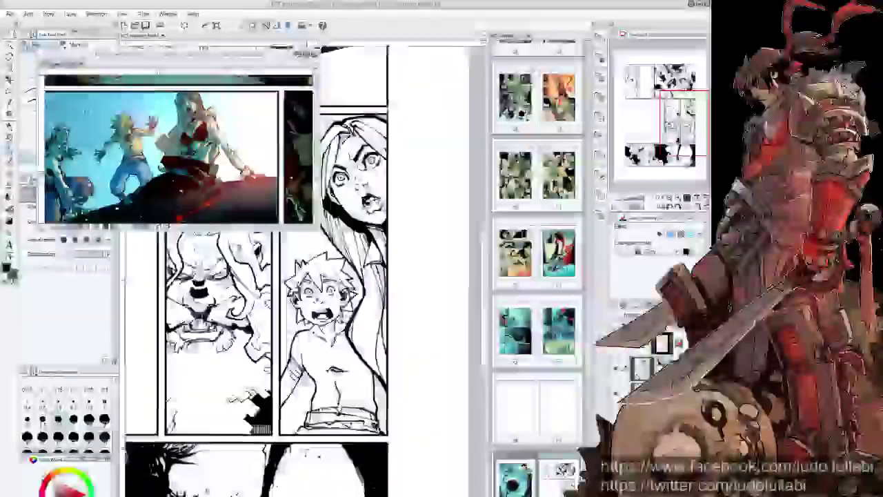
left_click_drag(387, 414, 414, 386)
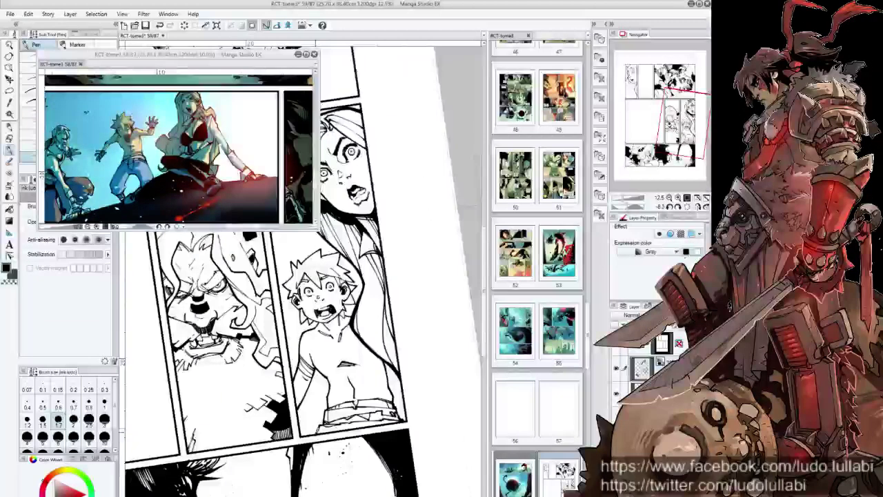
key("ctrl+@")
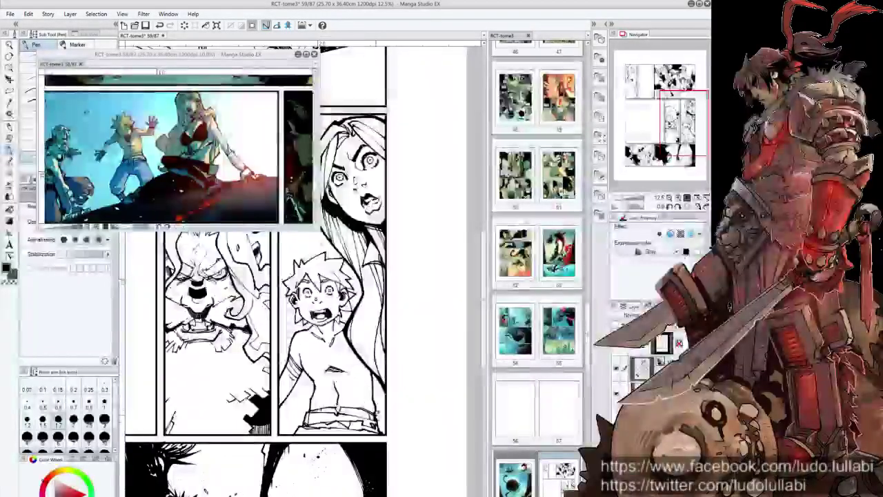
scroll(304, 276, "up", 1)
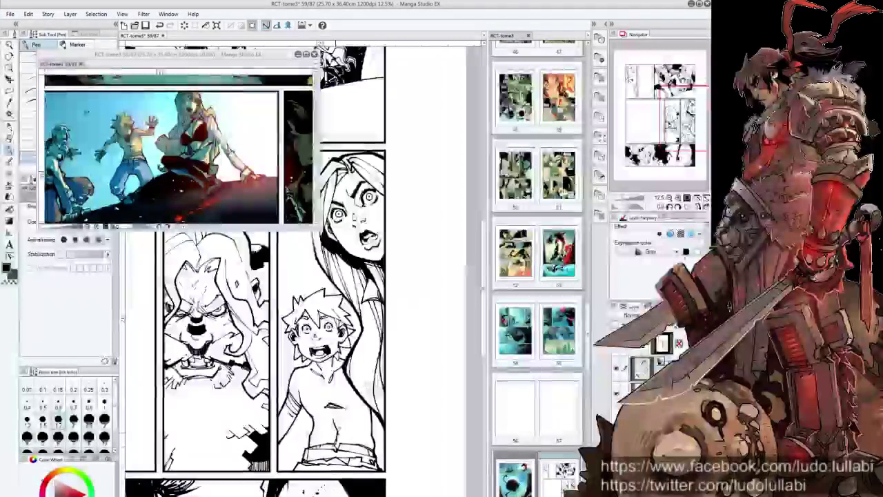
scroll(383, 412, "up", 1)
Step: Close the coloured page 58 reference window
scroll(383, 413, "up", 1)
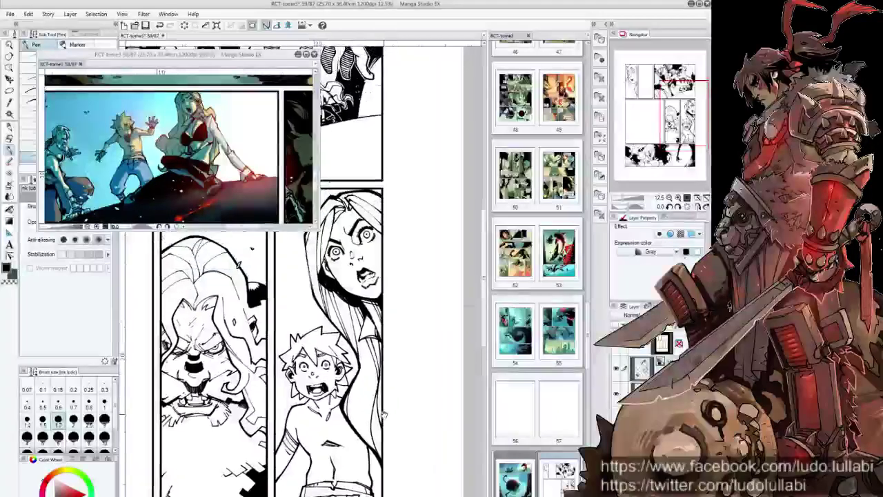
scroll(383, 413, "down", 3)
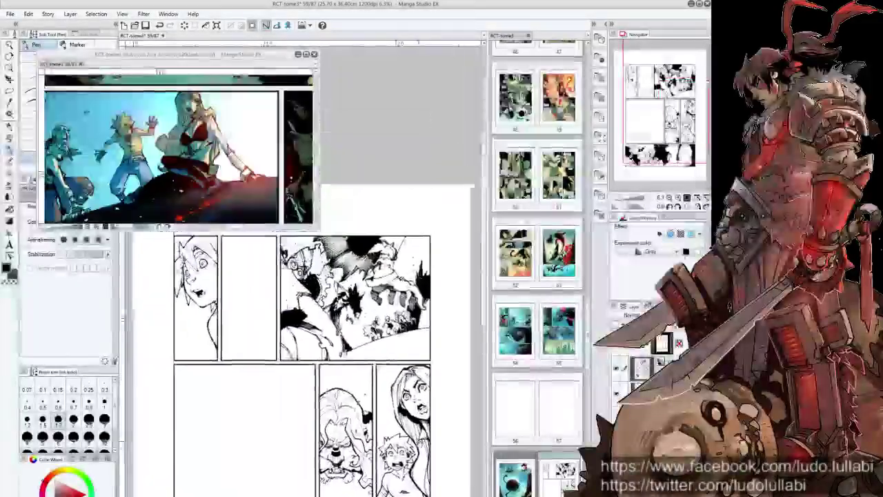
scroll(383, 413, "up", 1)
scroll(383, 412, "up", 1)
scroll(383, 413, "up", 1)
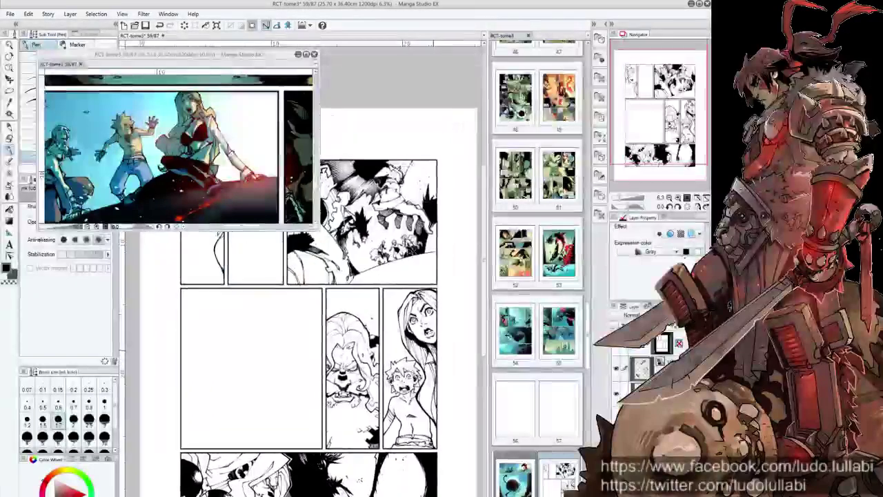
scroll(383, 412, "up", 1)
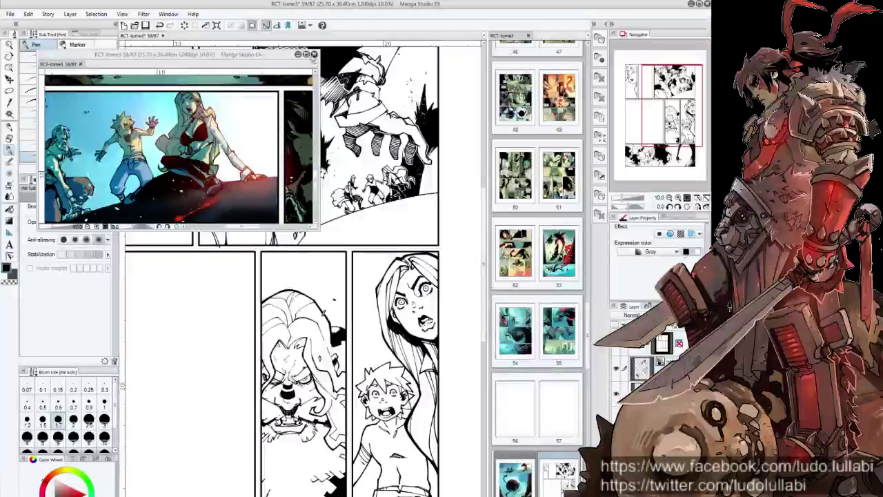
left_click(313, 55)
left_click(313, 54)
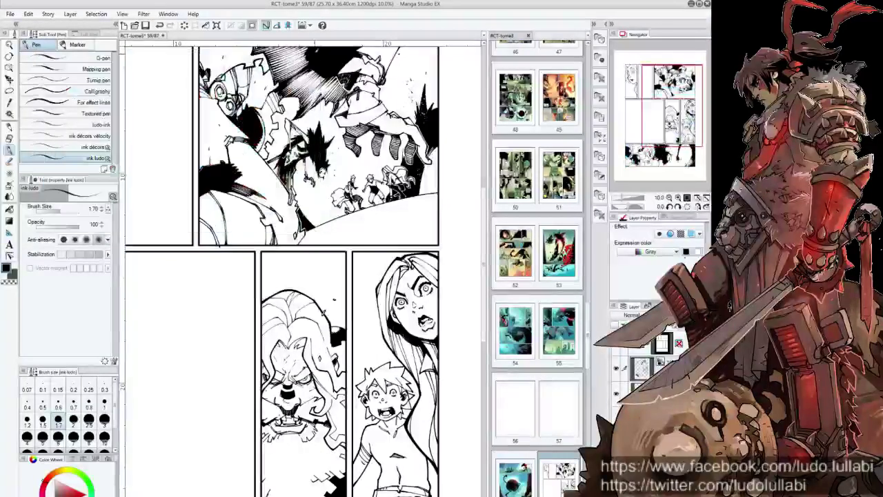
Step: Zoom out to 6.3% to fit all of page 59 in view
key("ctrl+minus")
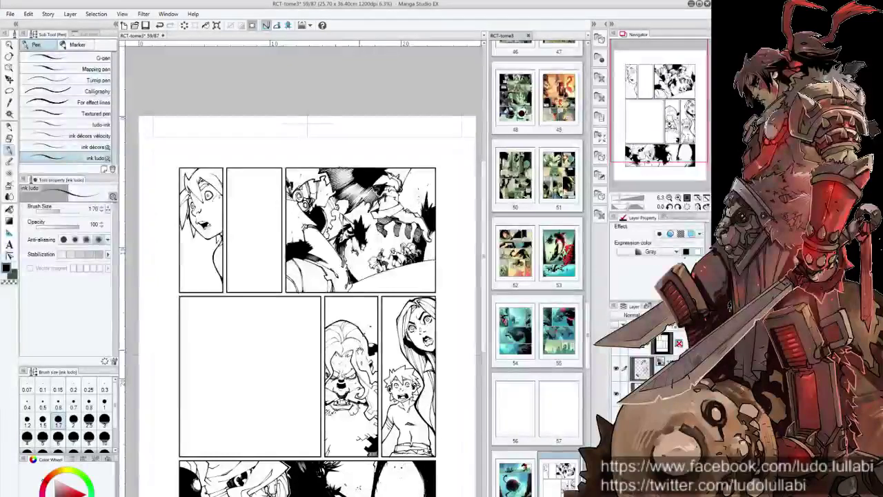
scroll(302, 268, "down", 1)
scroll(303, 268, "down", 5)
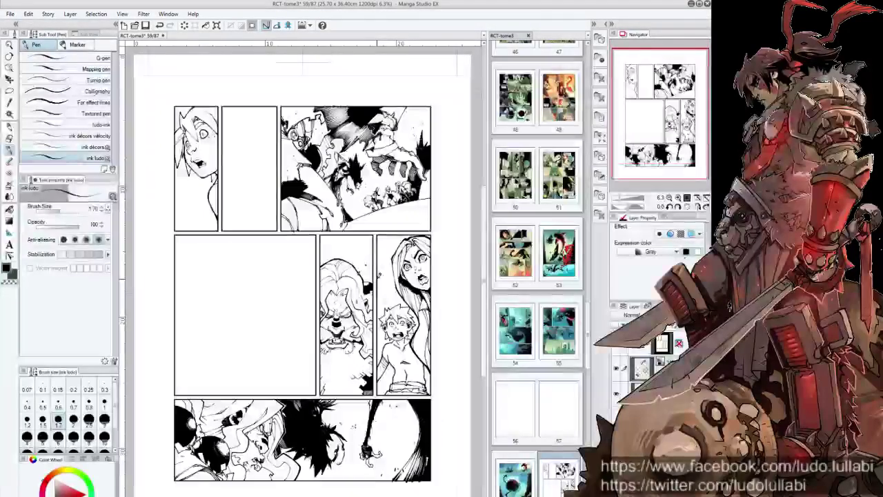